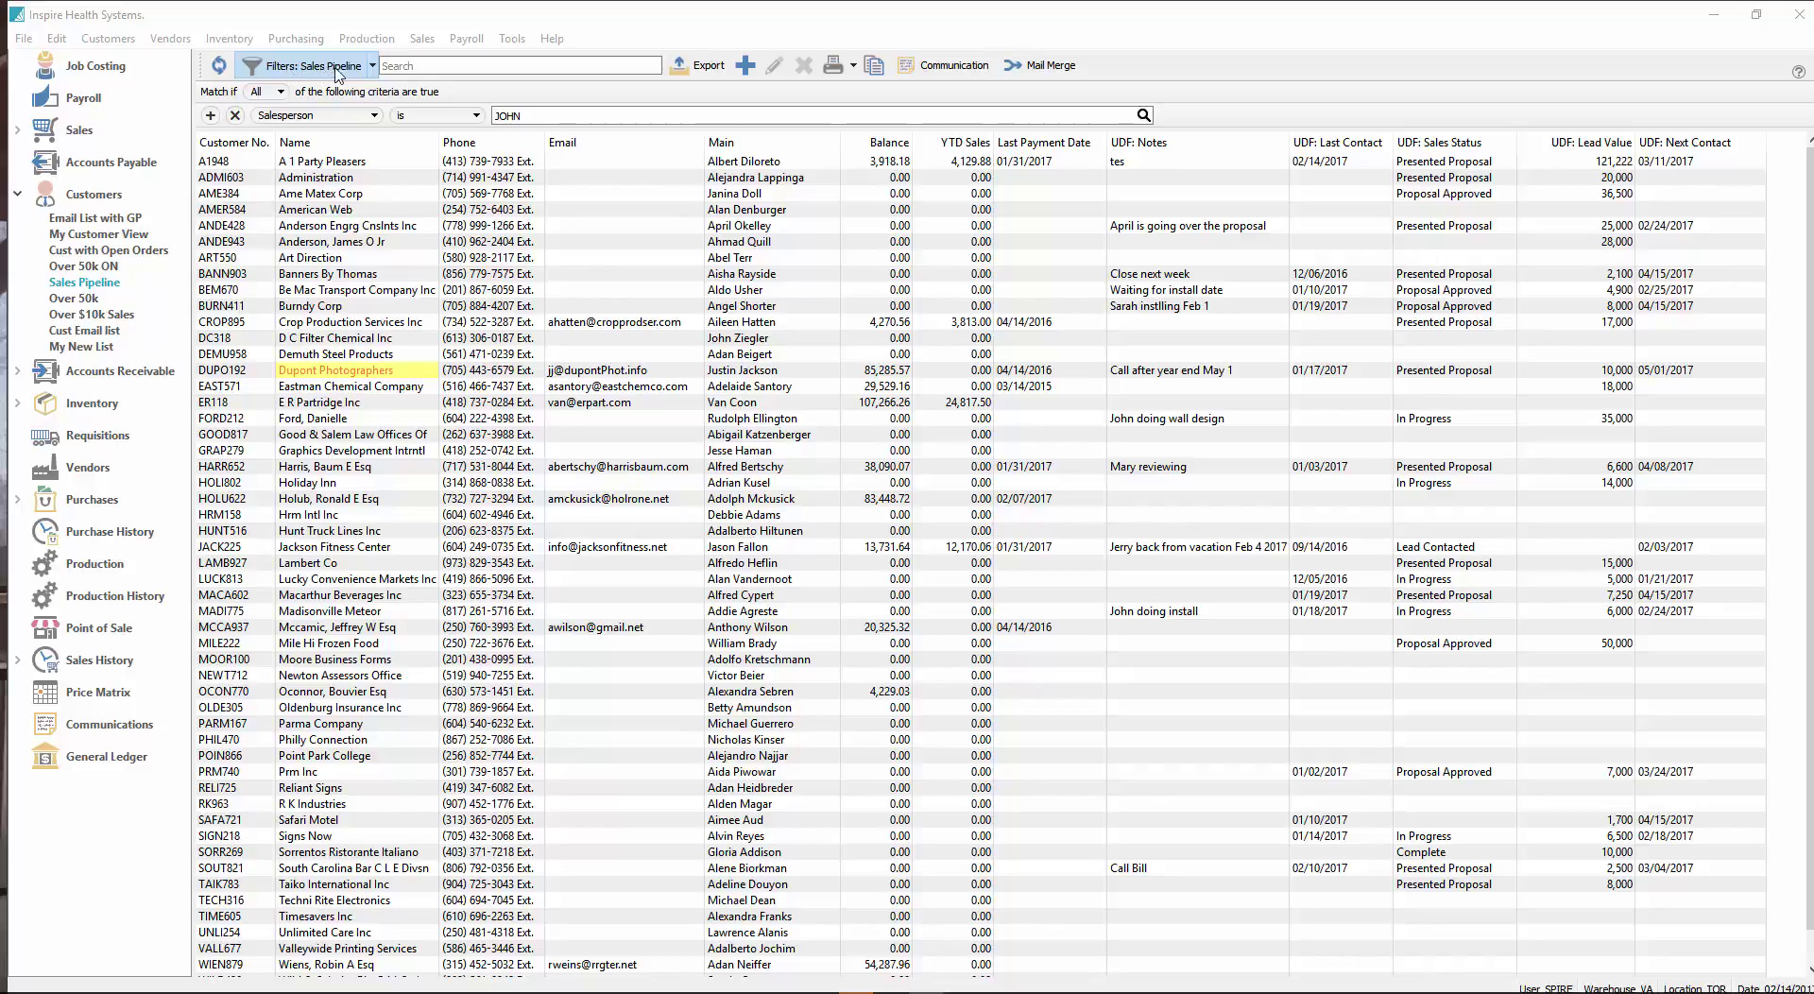
Step: Switch the customer list to the saved Email List with GP view
left_click(85, 220)
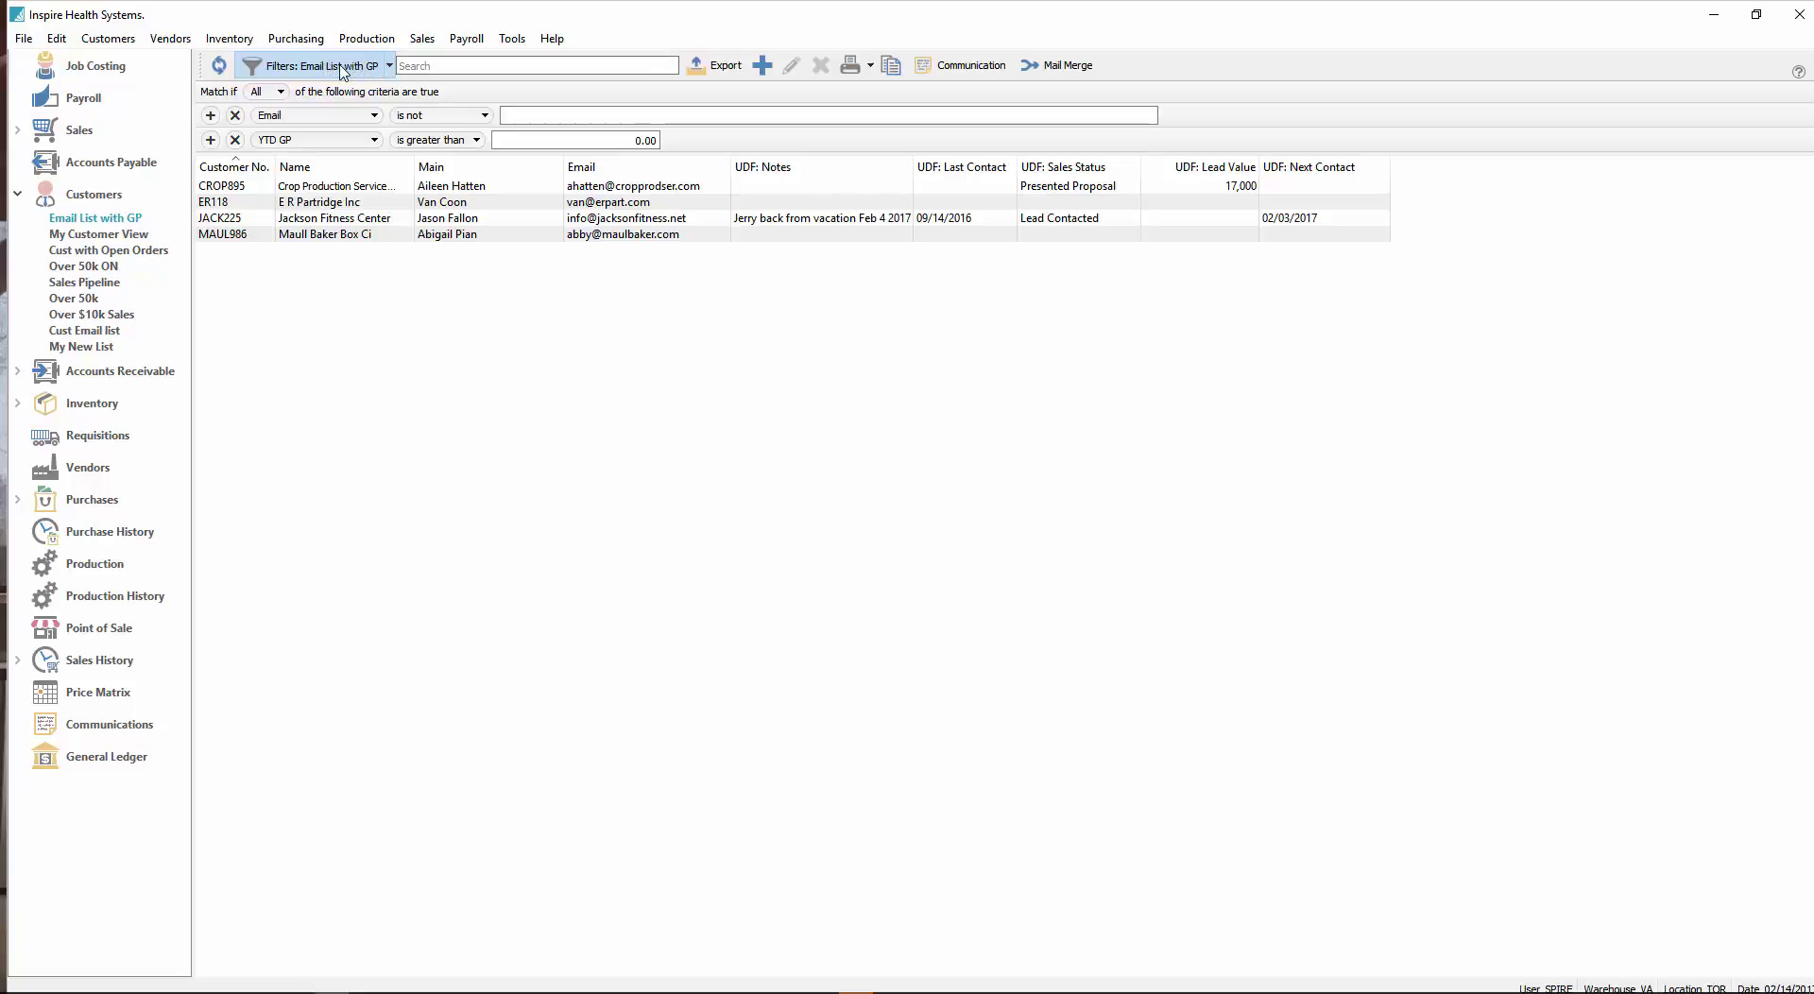
Step: On the full customer list, show the Address 4 column and place it after On Hold
left_click(96, 196)
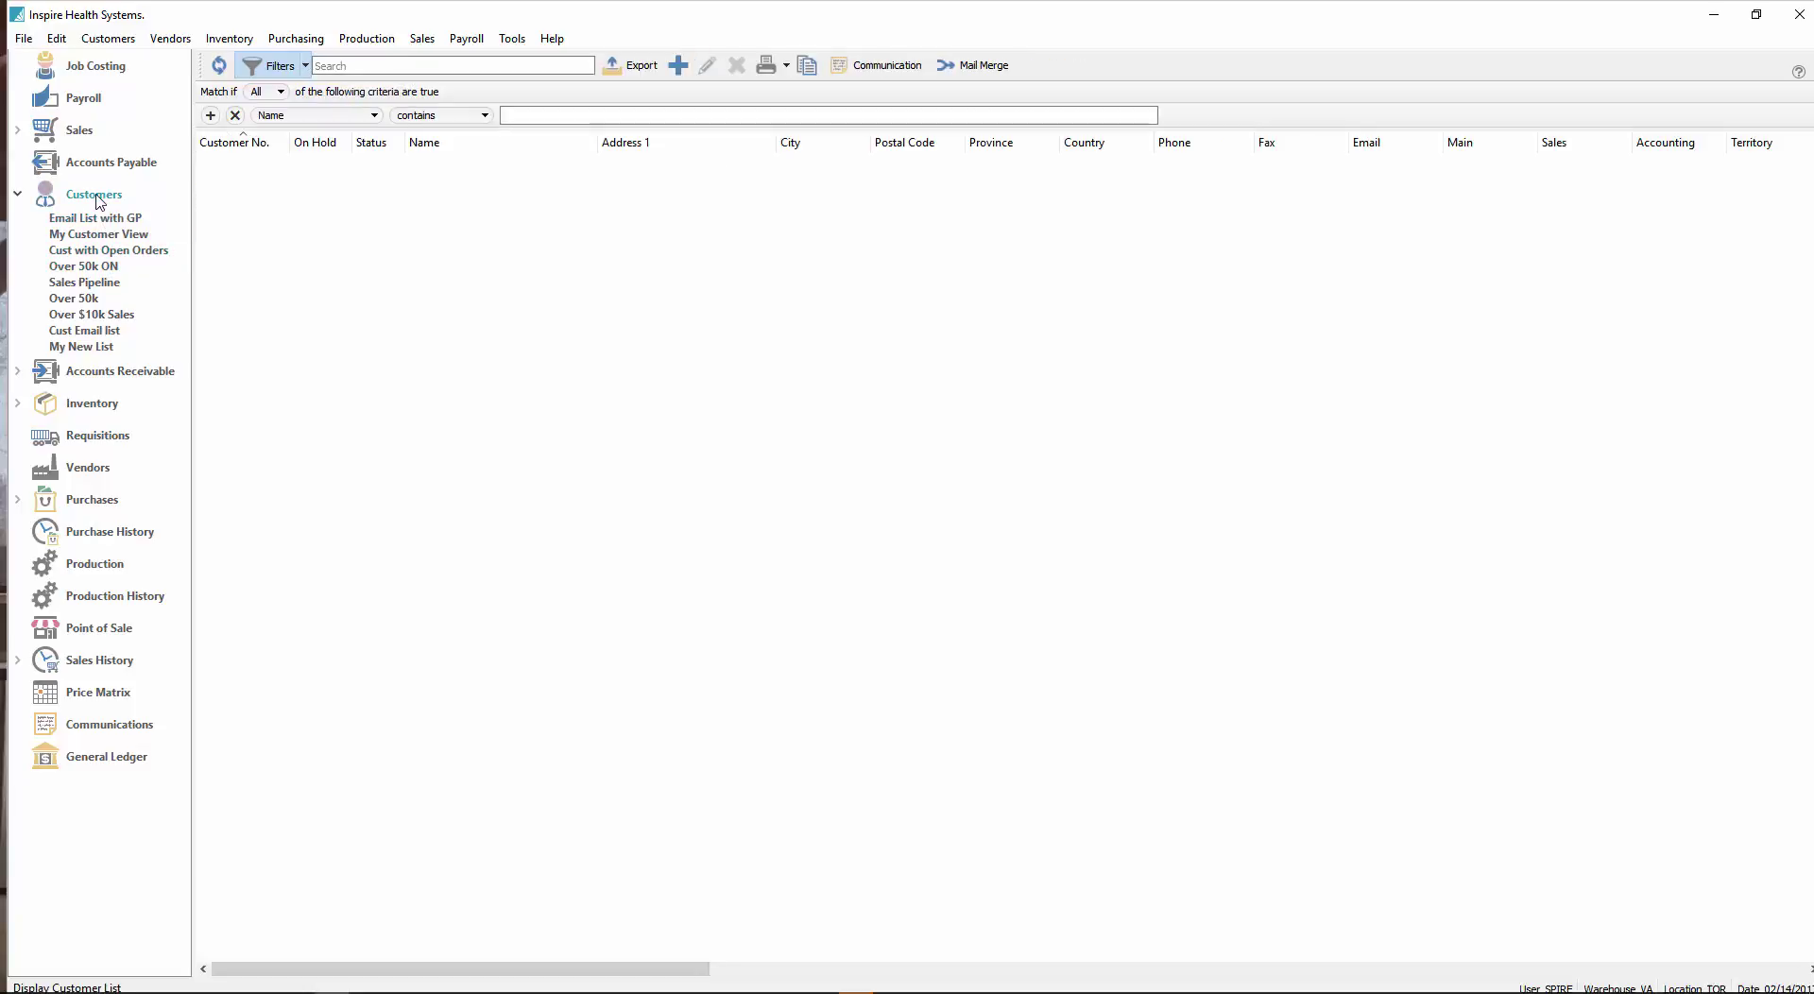
right_click(330, 142)
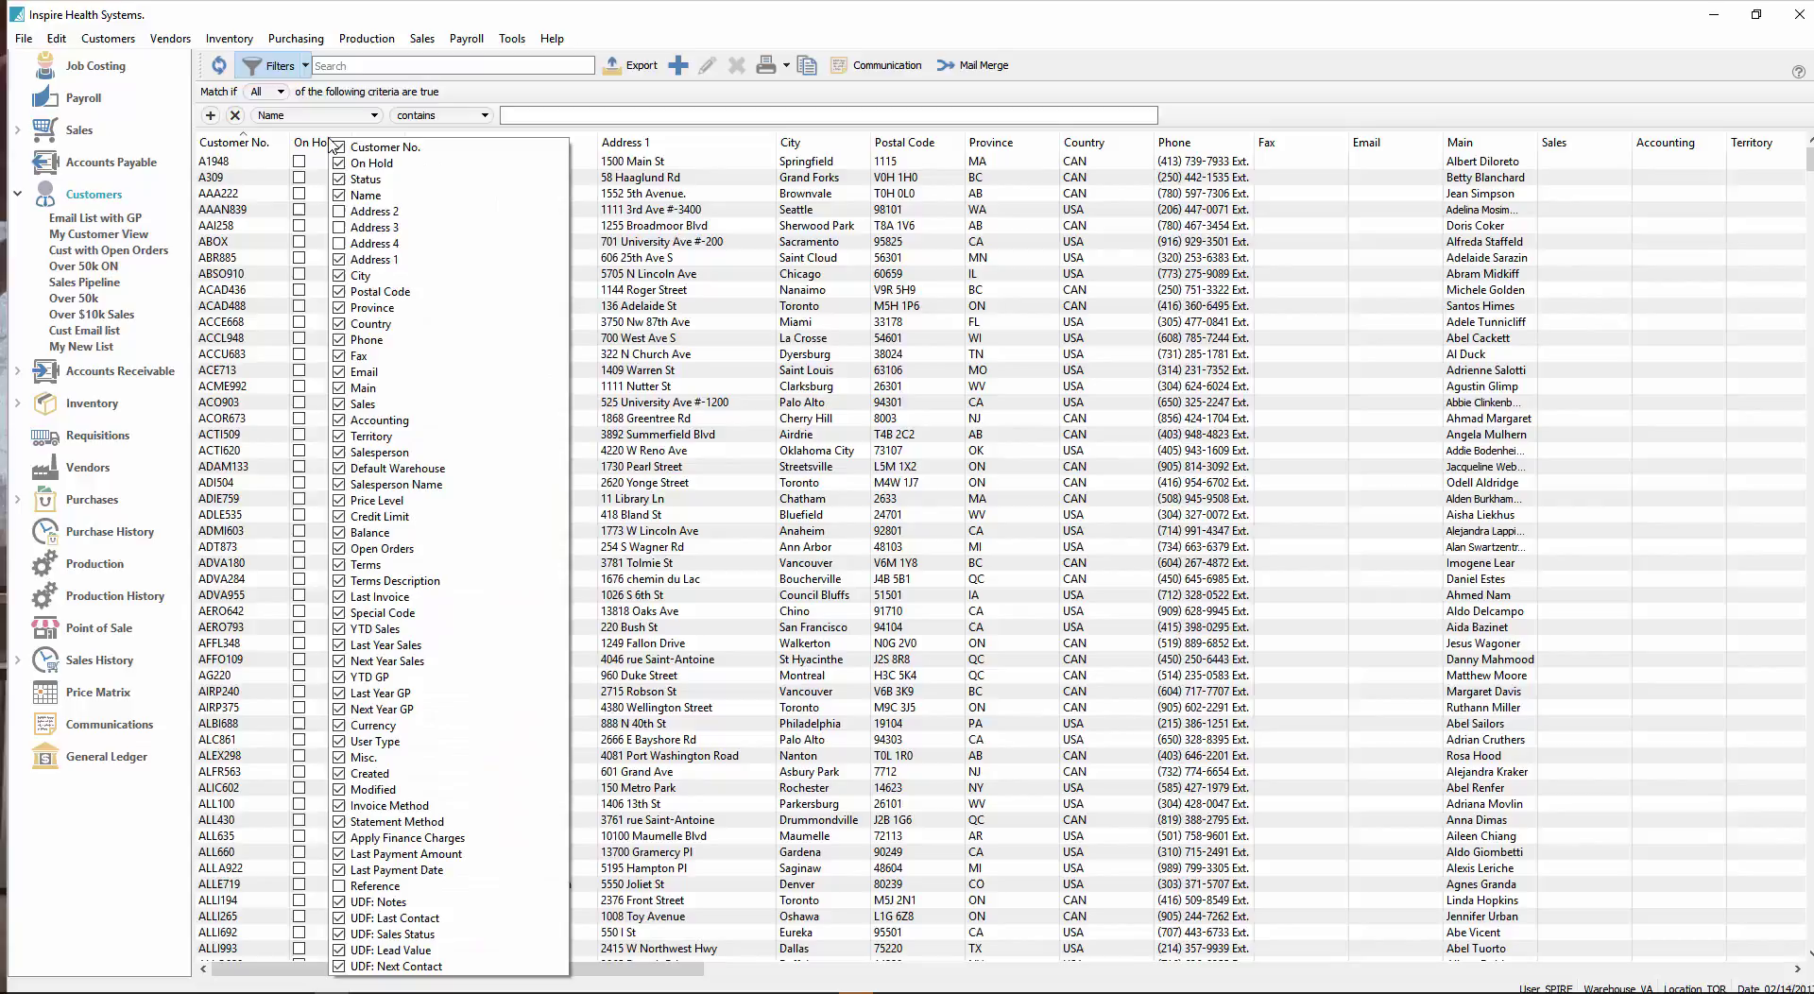
left_click(370, 243)
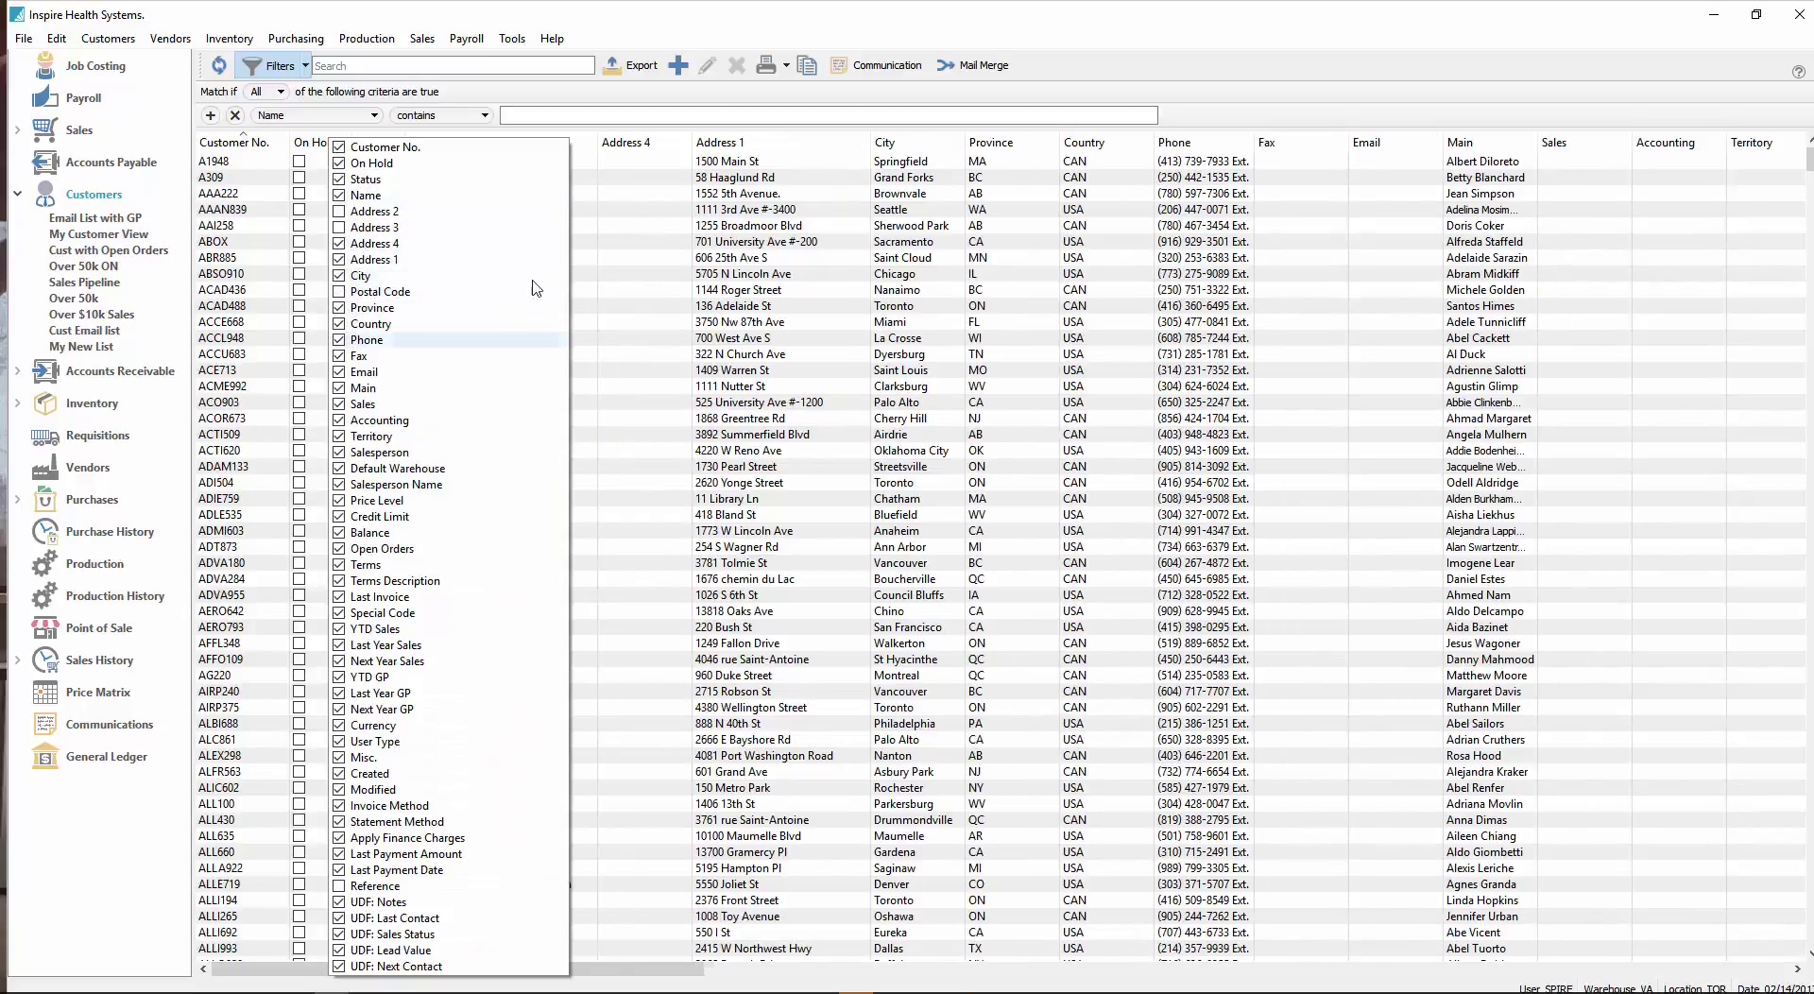
left_click(536, 257)
left_click_drag(642, 142, 363, 142)
Step: Save this layout as a preset named Test, shown in the module list
left_click(305, 66)
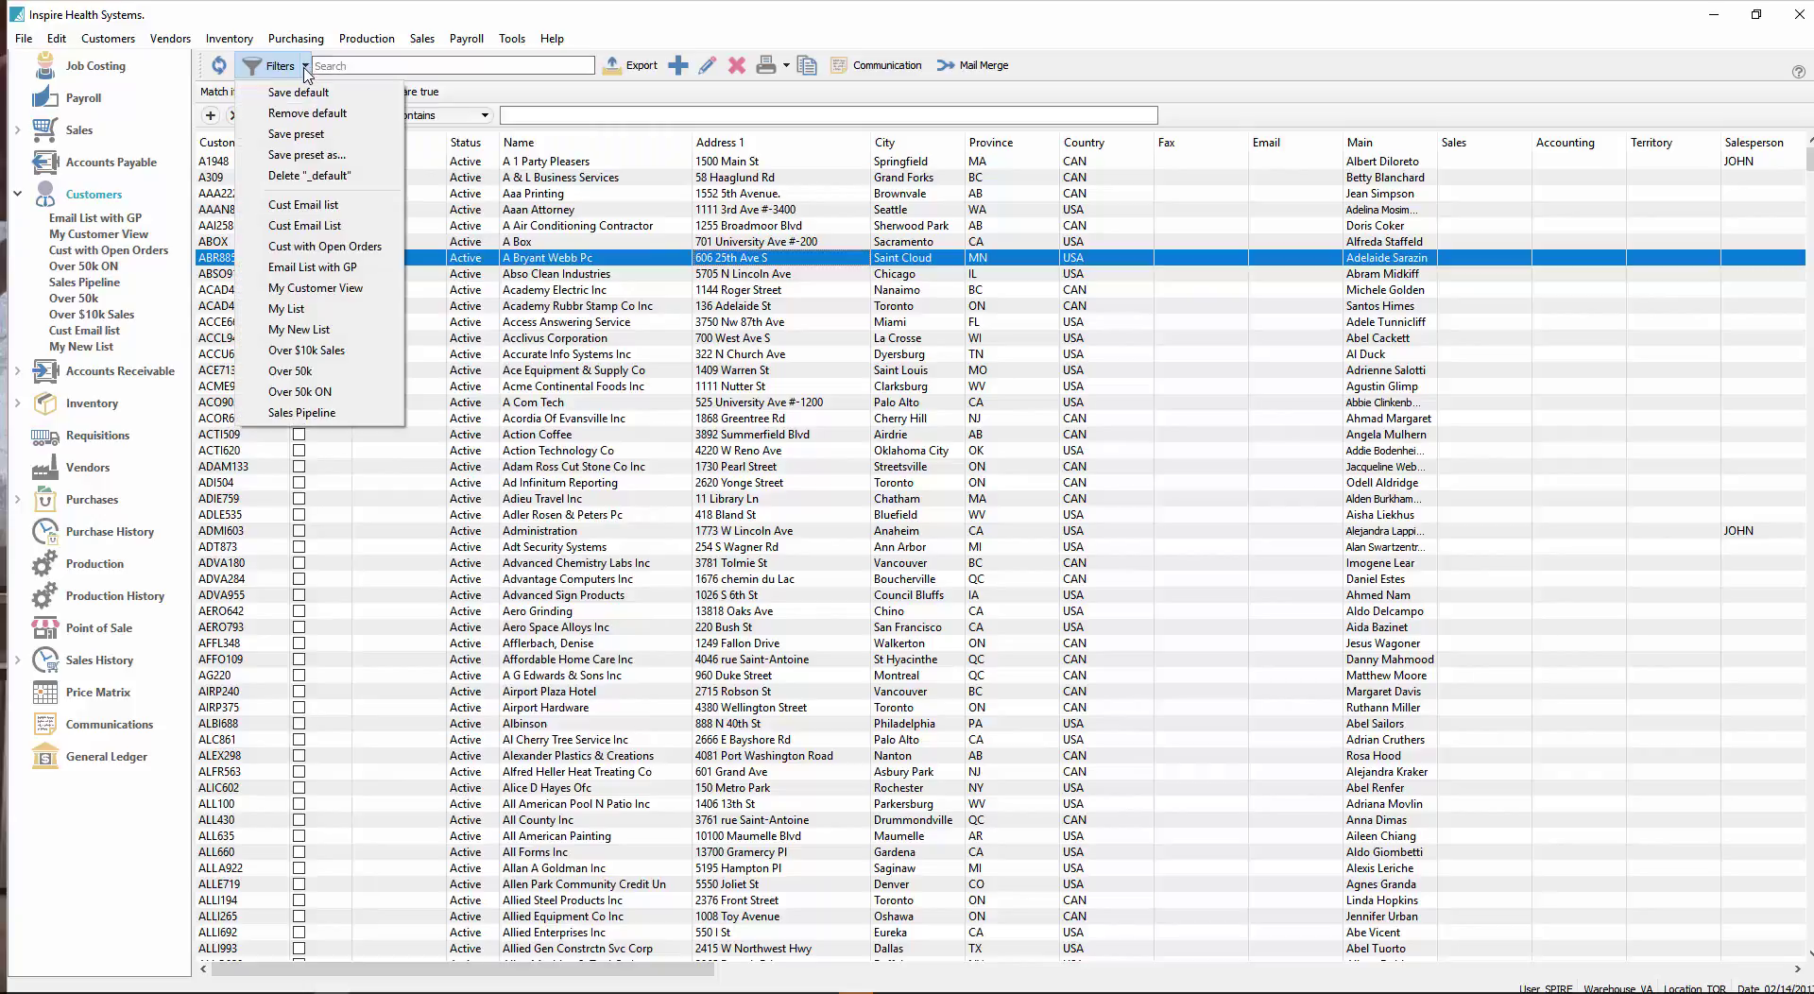
left_click(310, 154)
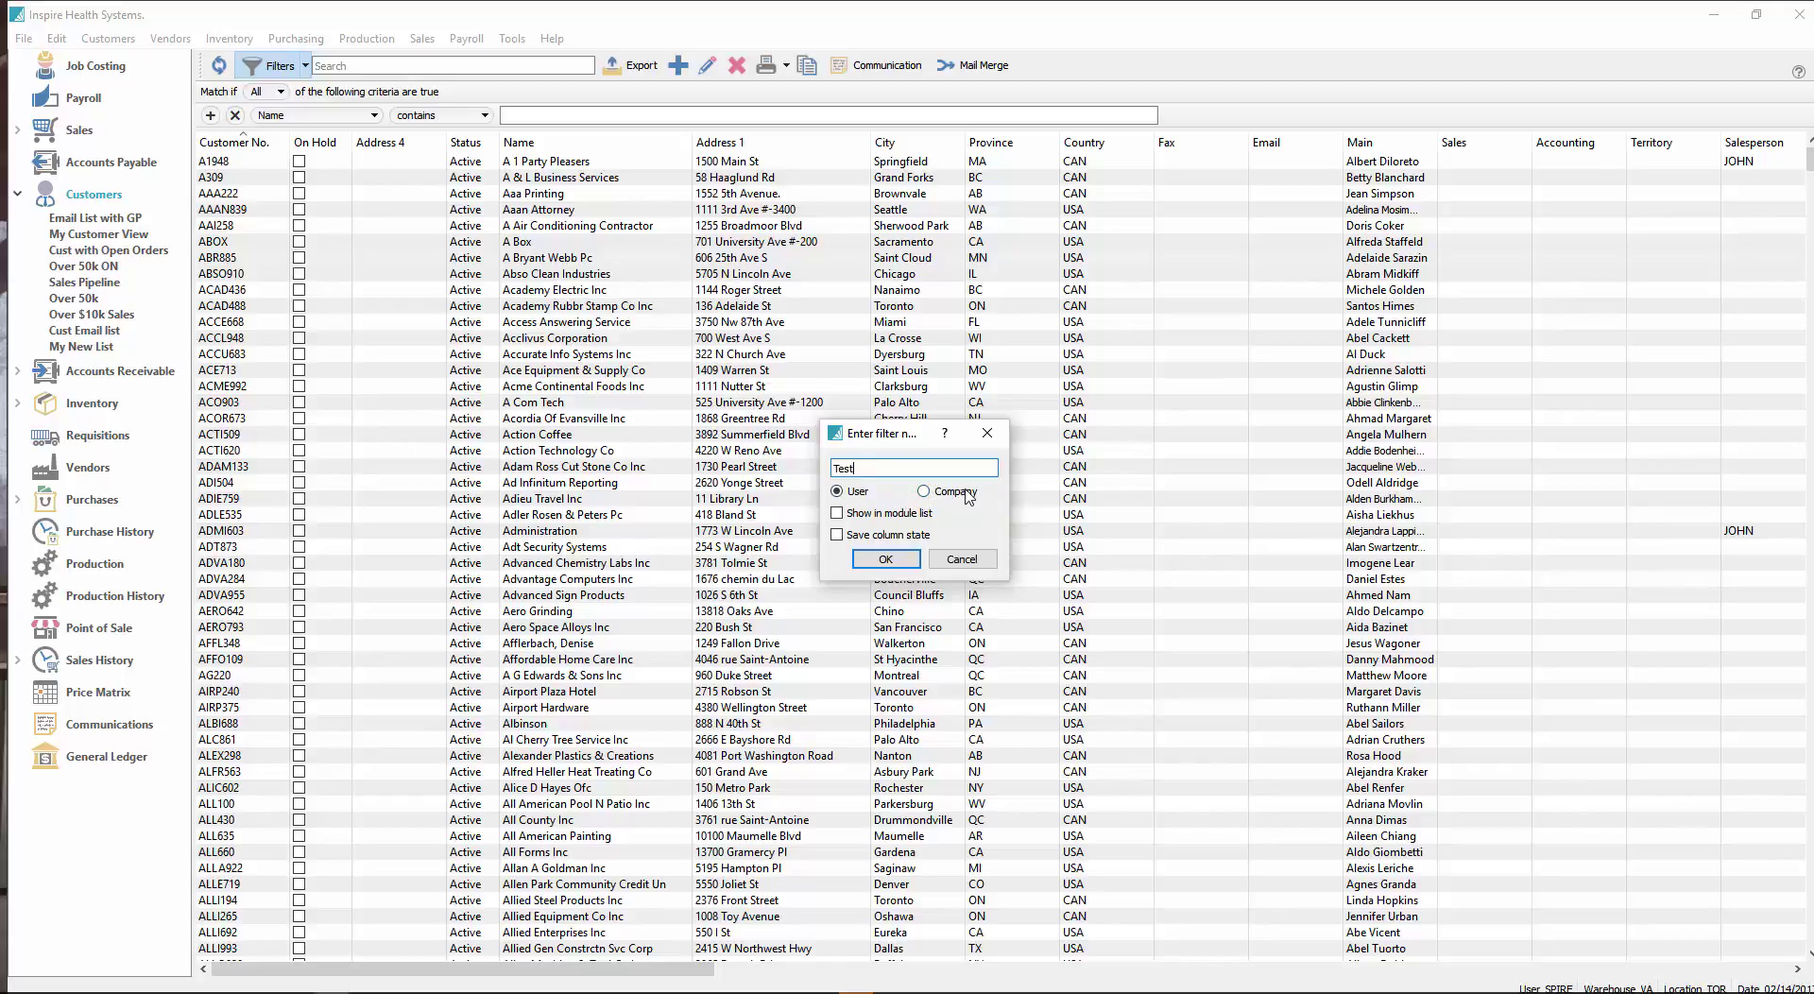
left_click(838, 514)
left_click(885, 558)
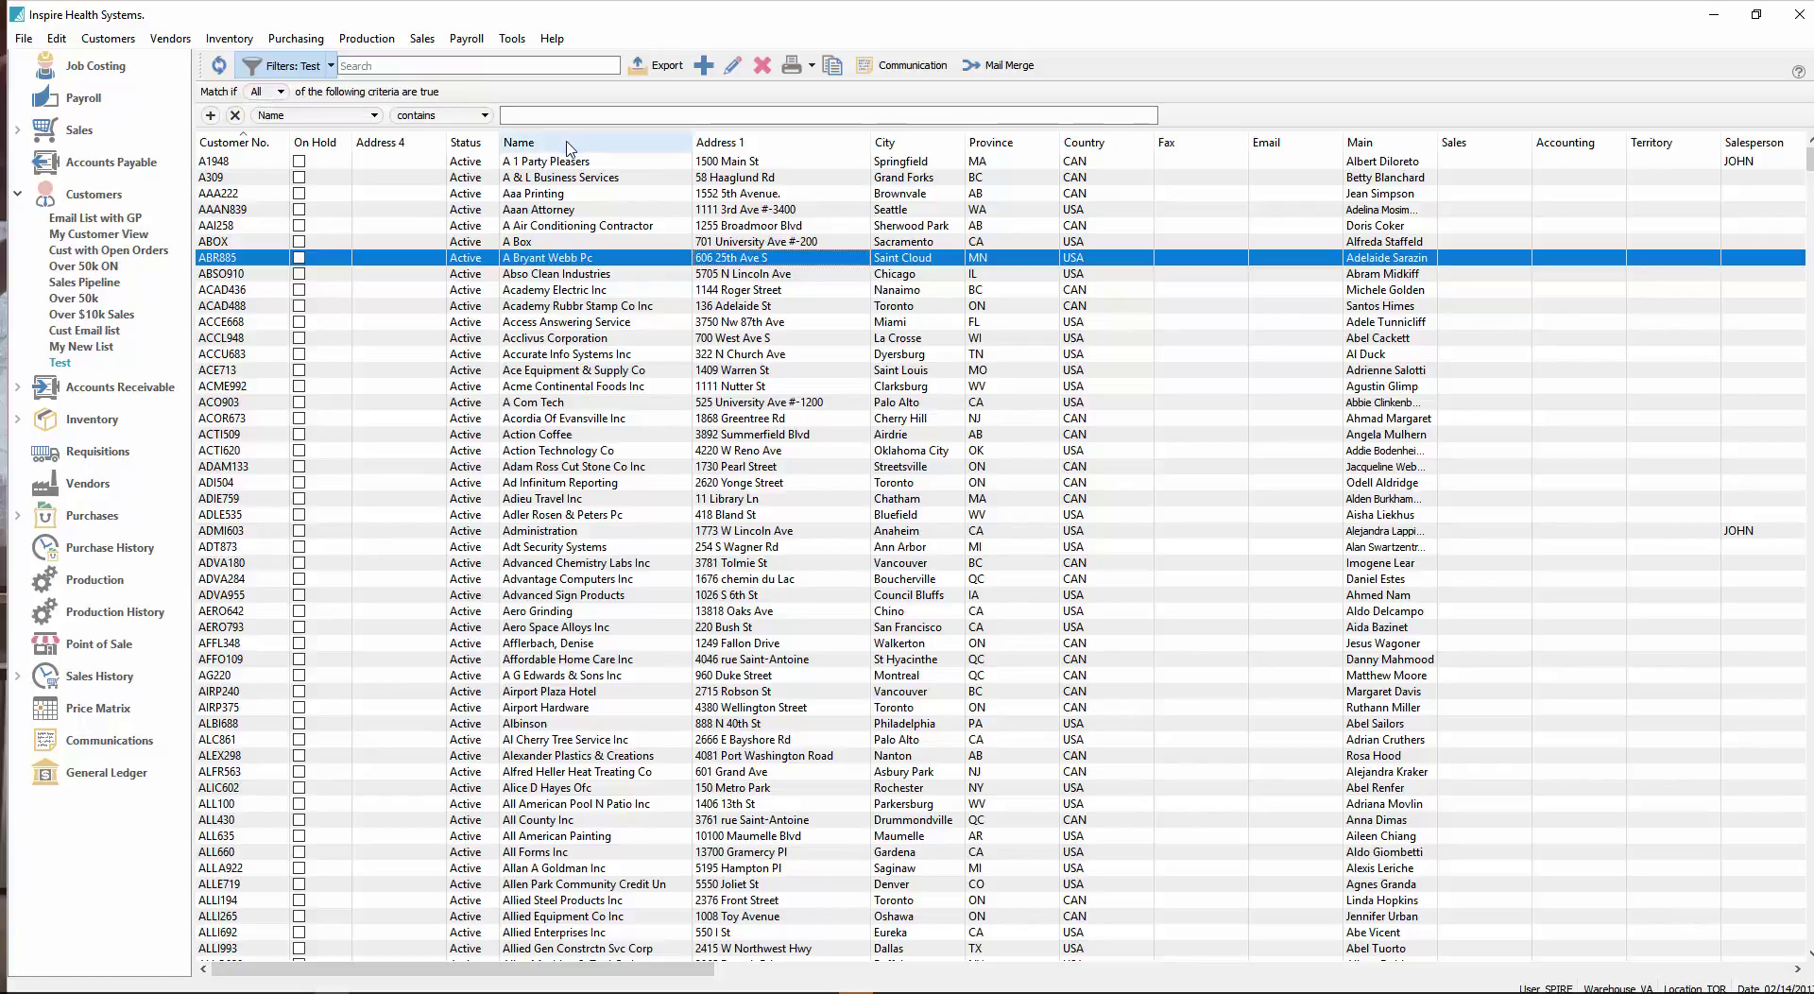
Step: Move the Name column ahead of Status, review the column chooser, and select customer A1948
left_click_drag(570, 148, 427, 151)
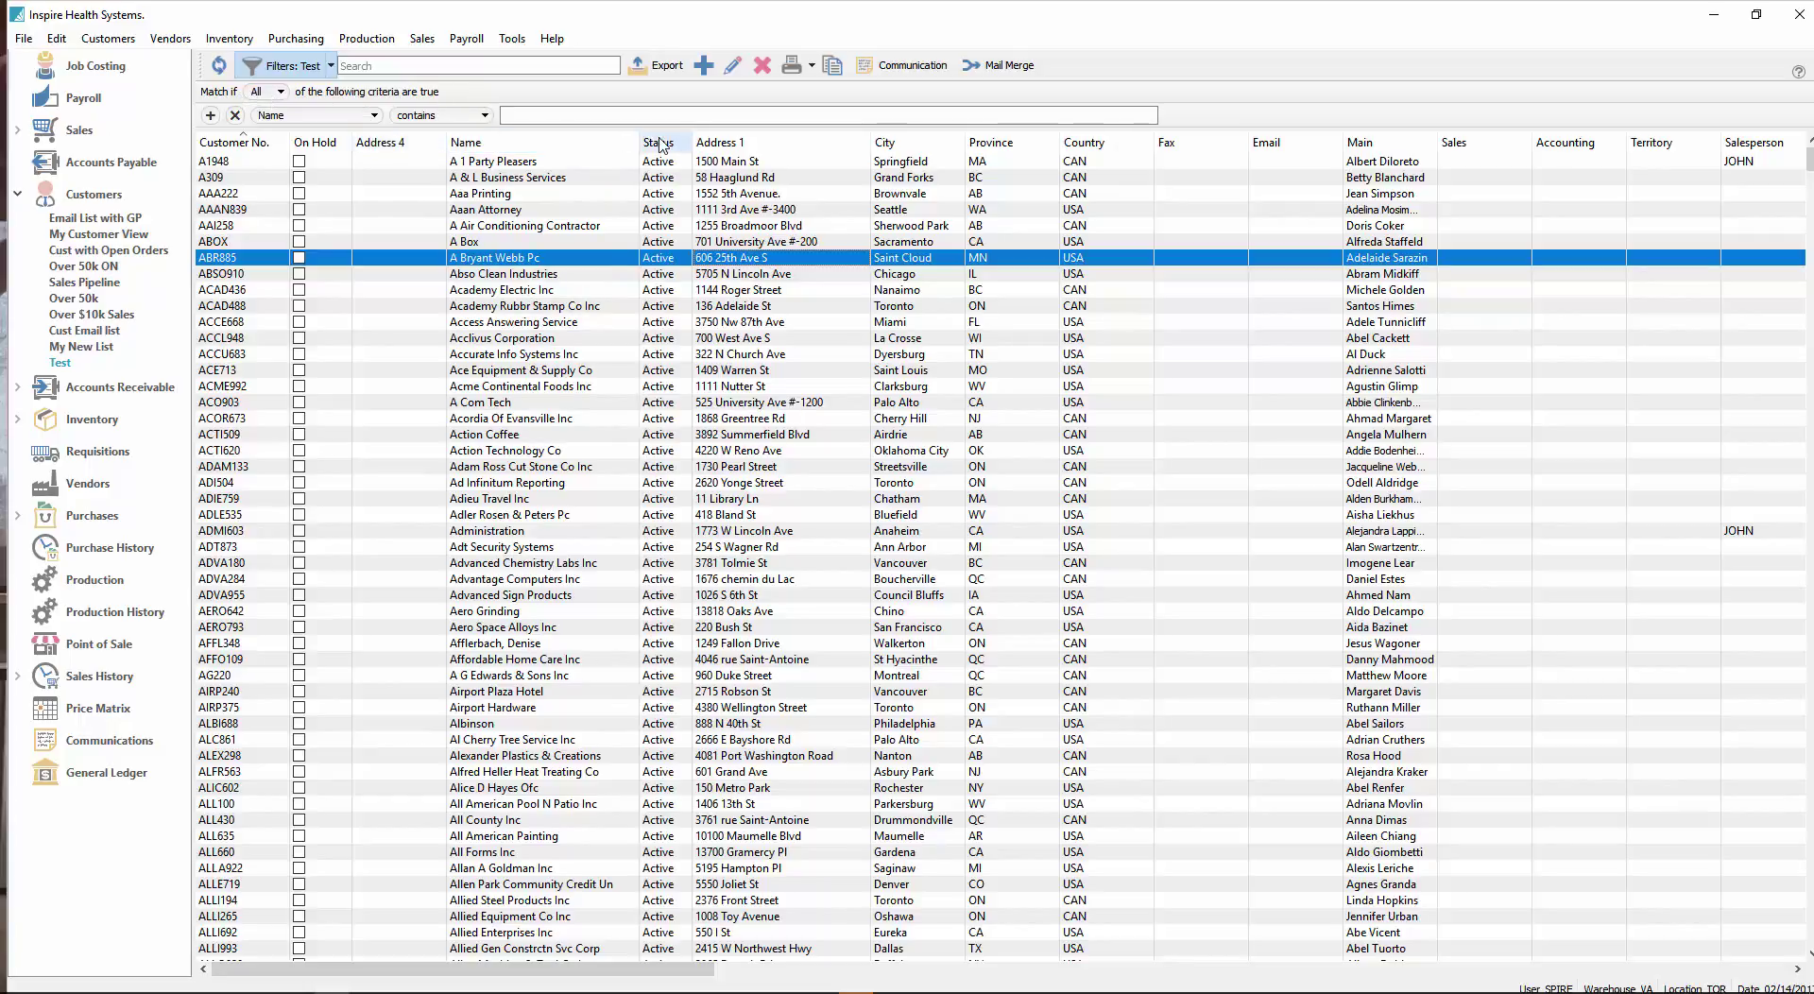
right_click(606, 142)
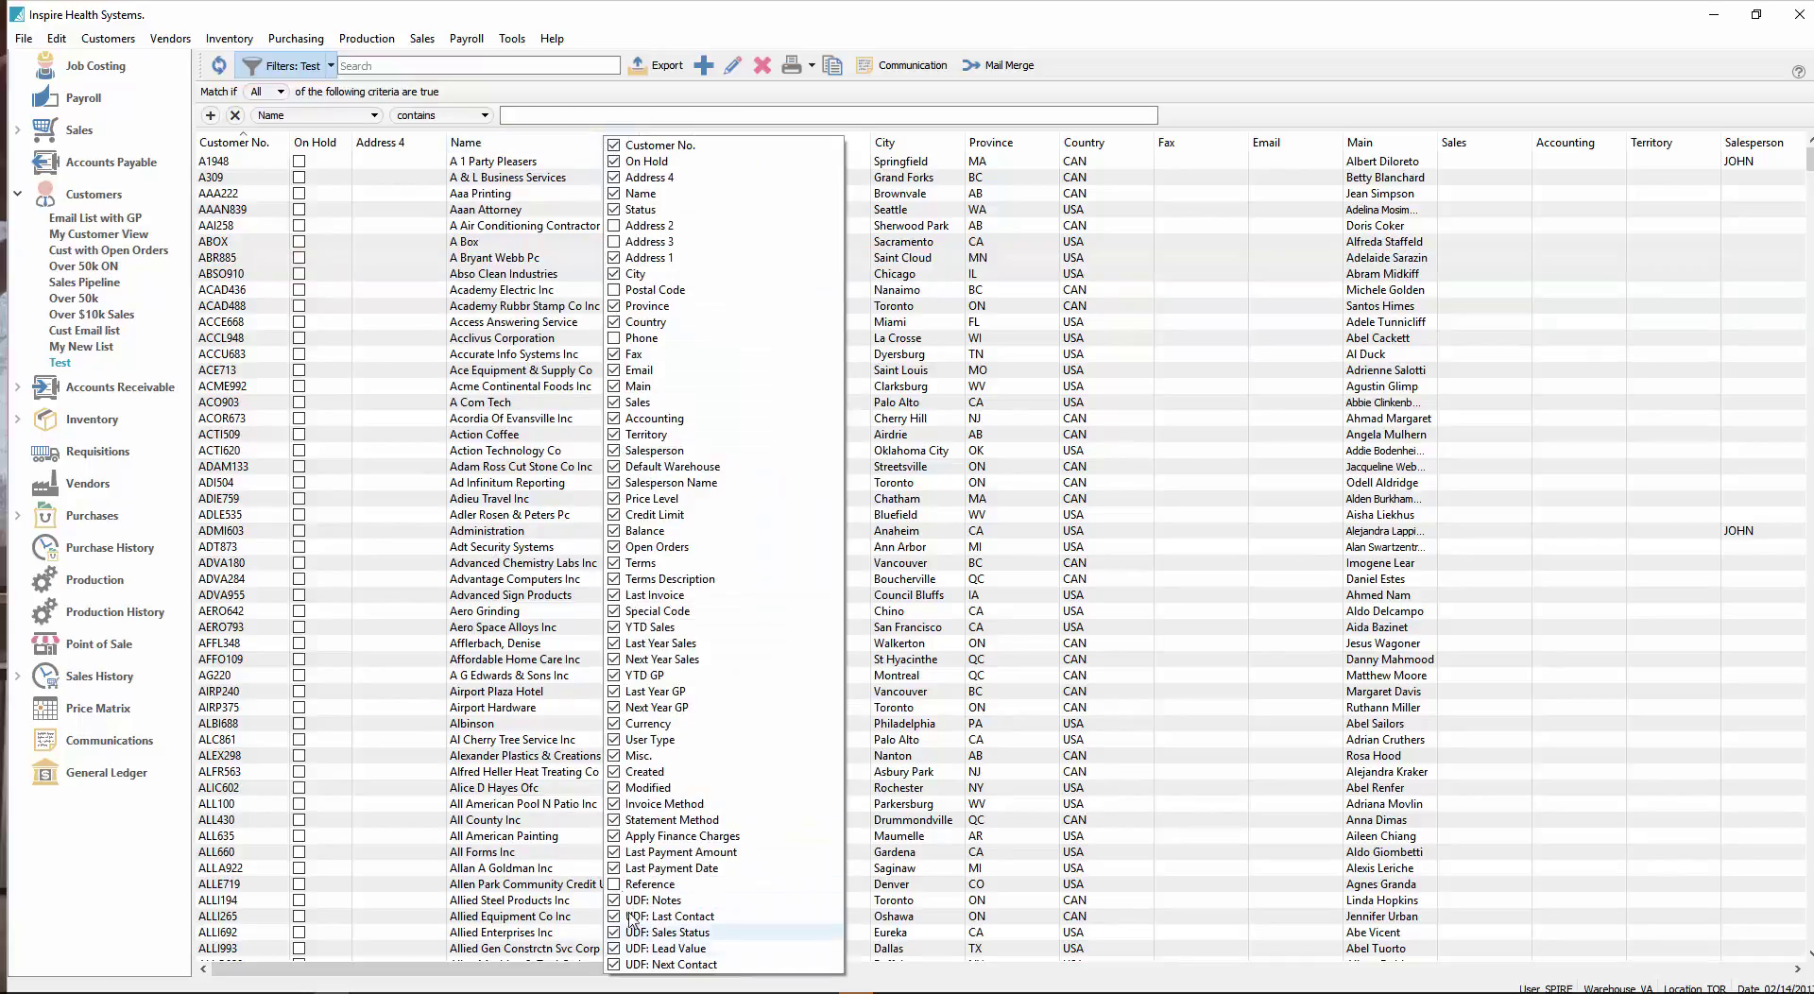
left_click(516, 308)
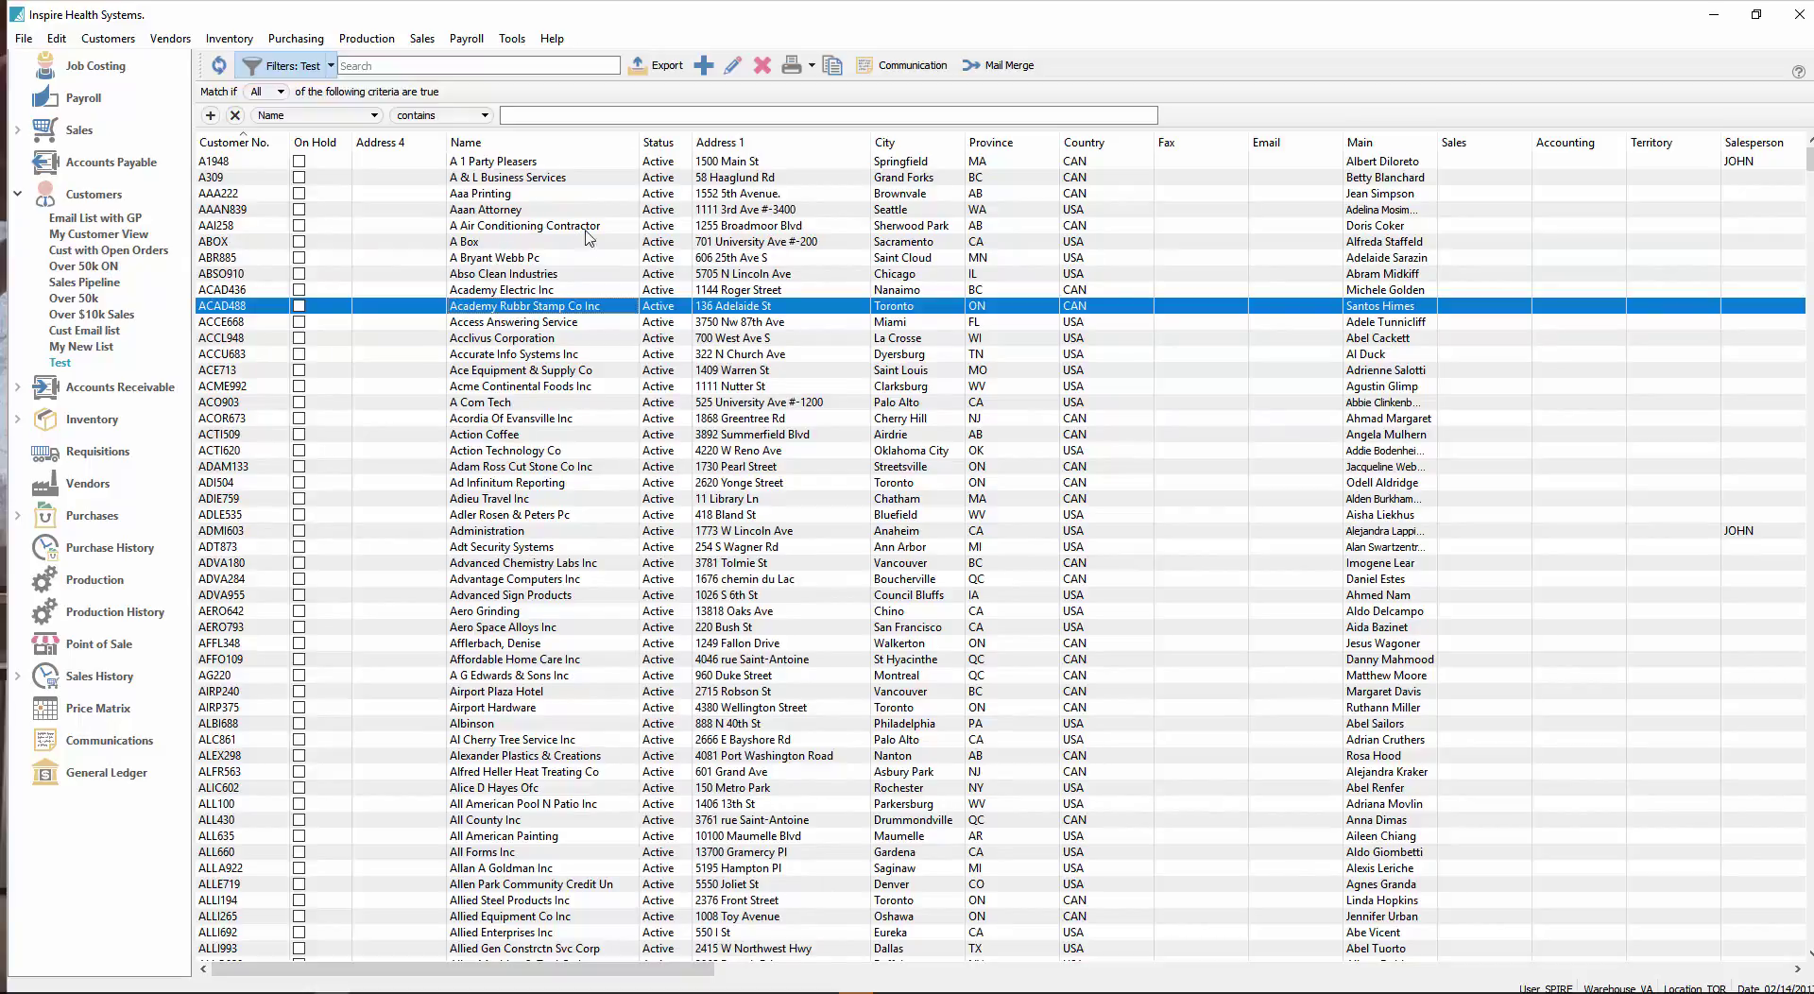
left_click(526, 162)
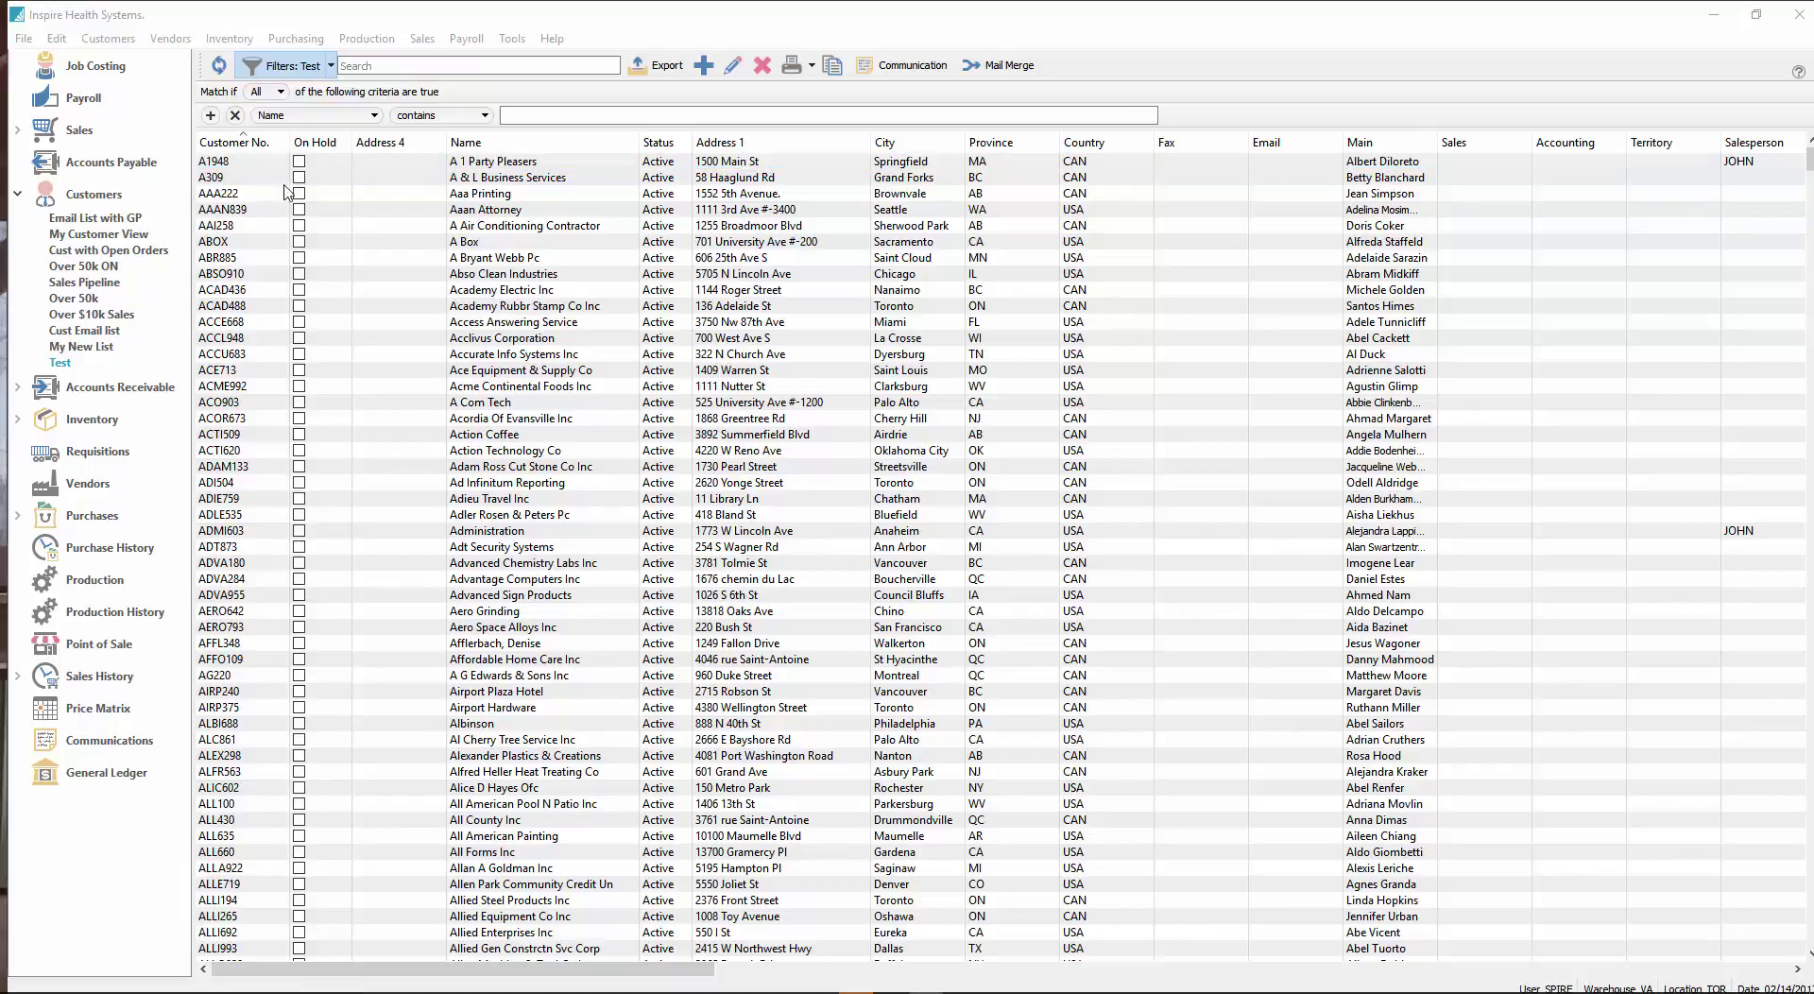
Step: Filter customers to names containing AS, then start and cancel saving it as a preset
left_click(326, 194)
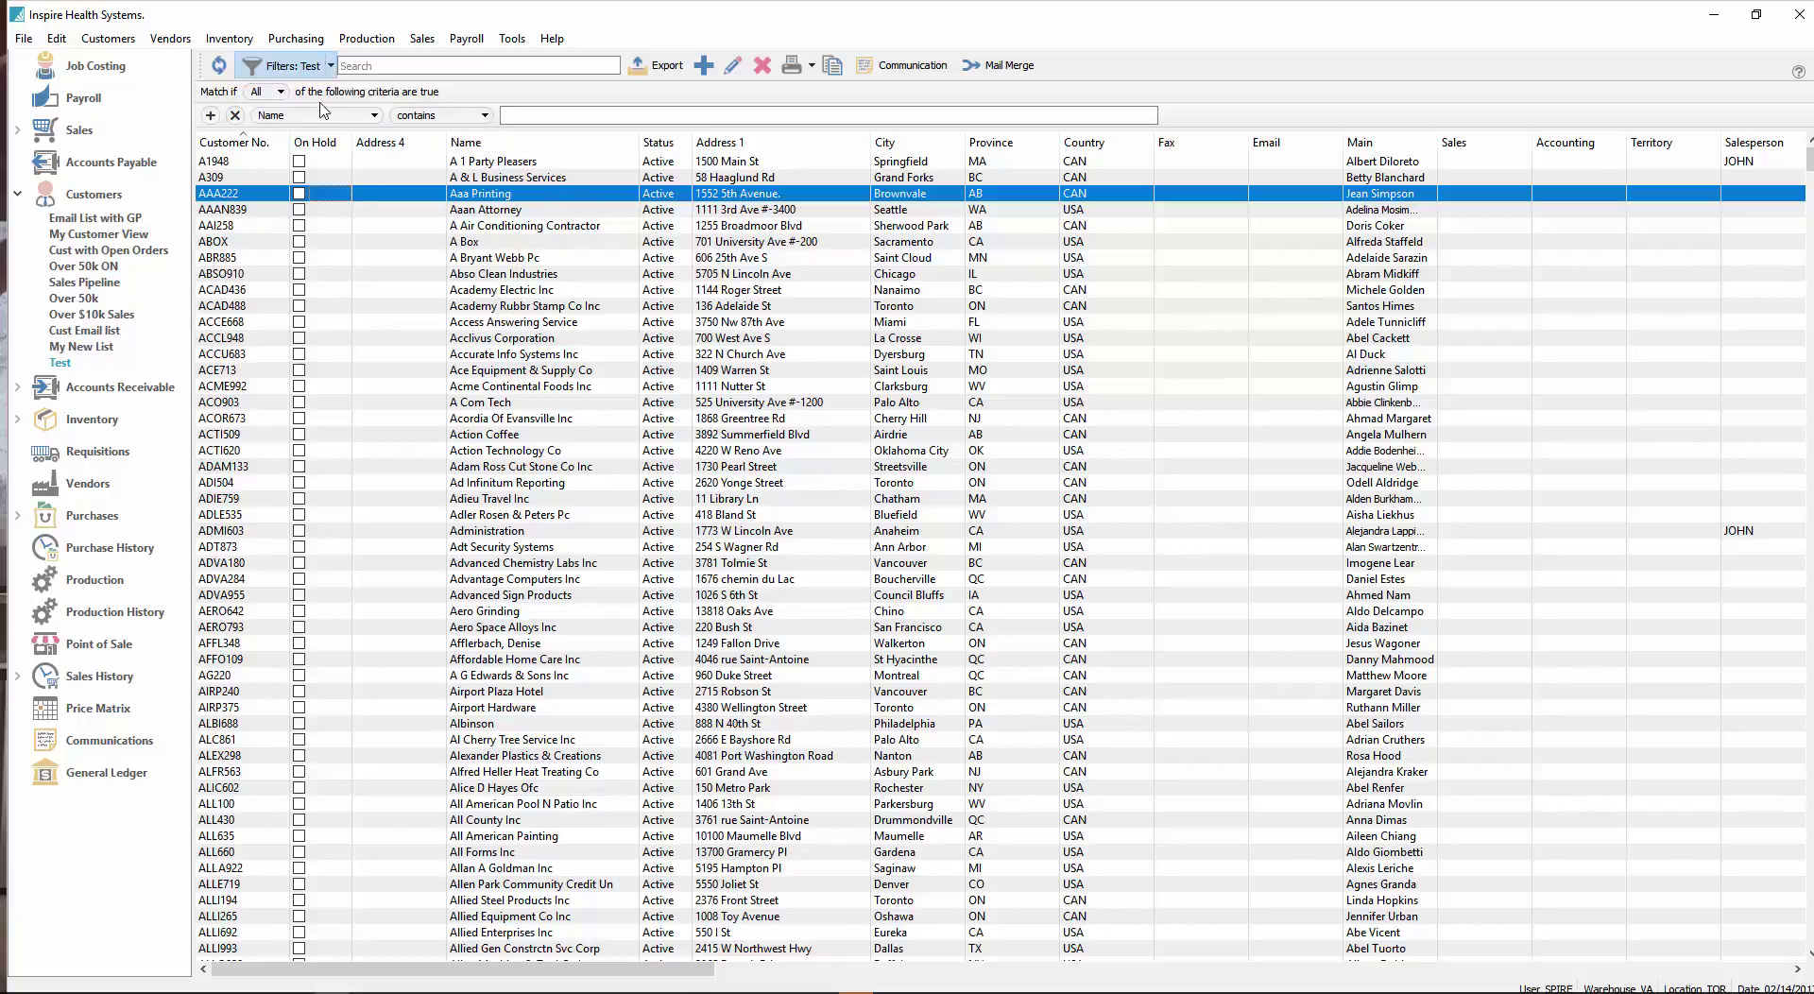
left_click(513, 109)
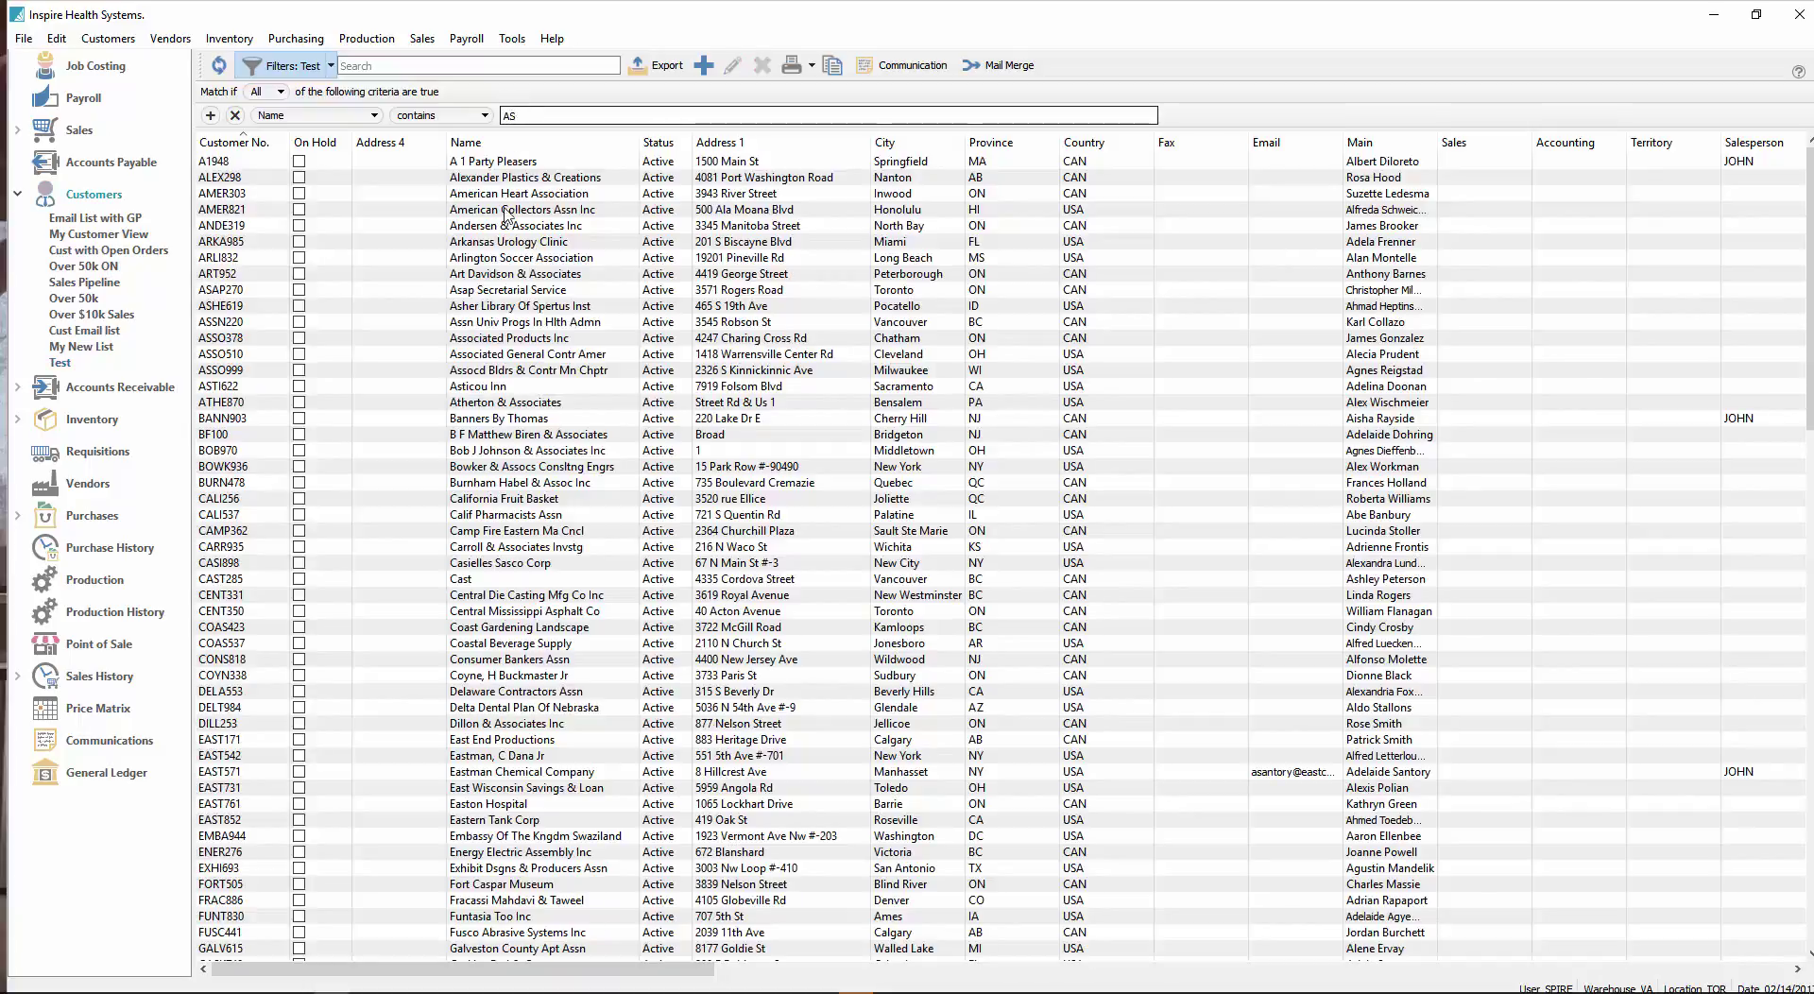
left_click(331, 65)
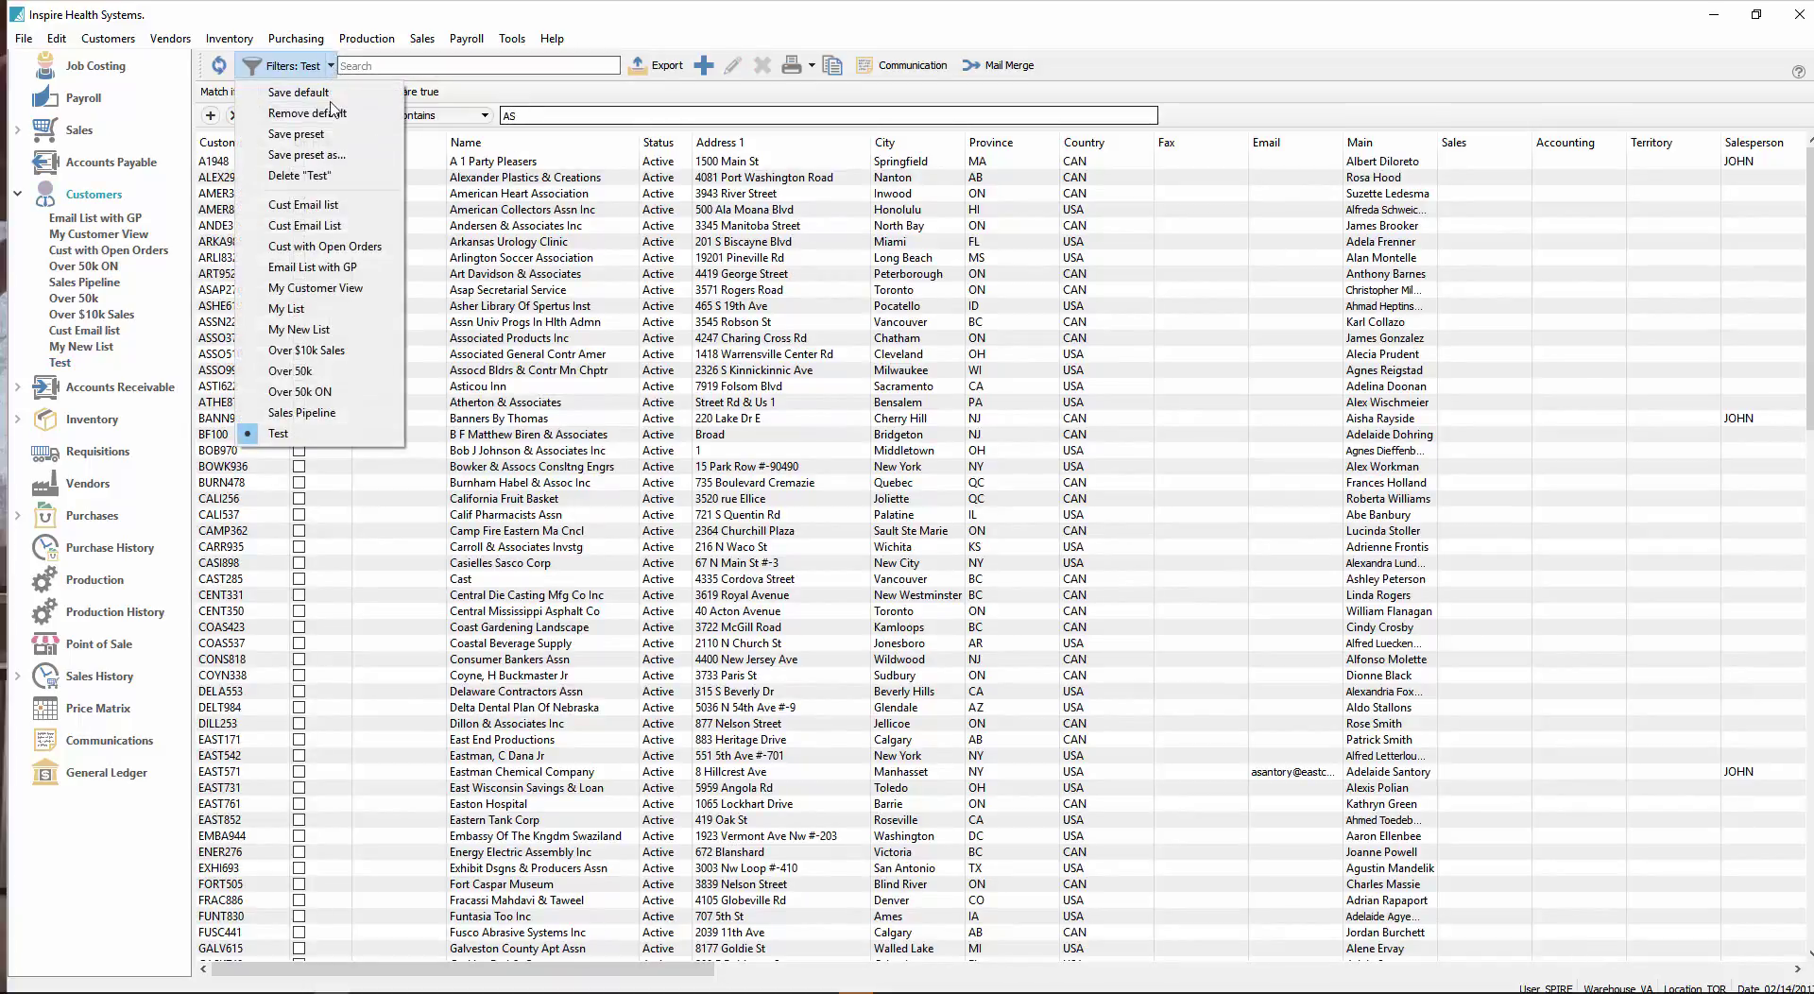
left_click(318, 154)
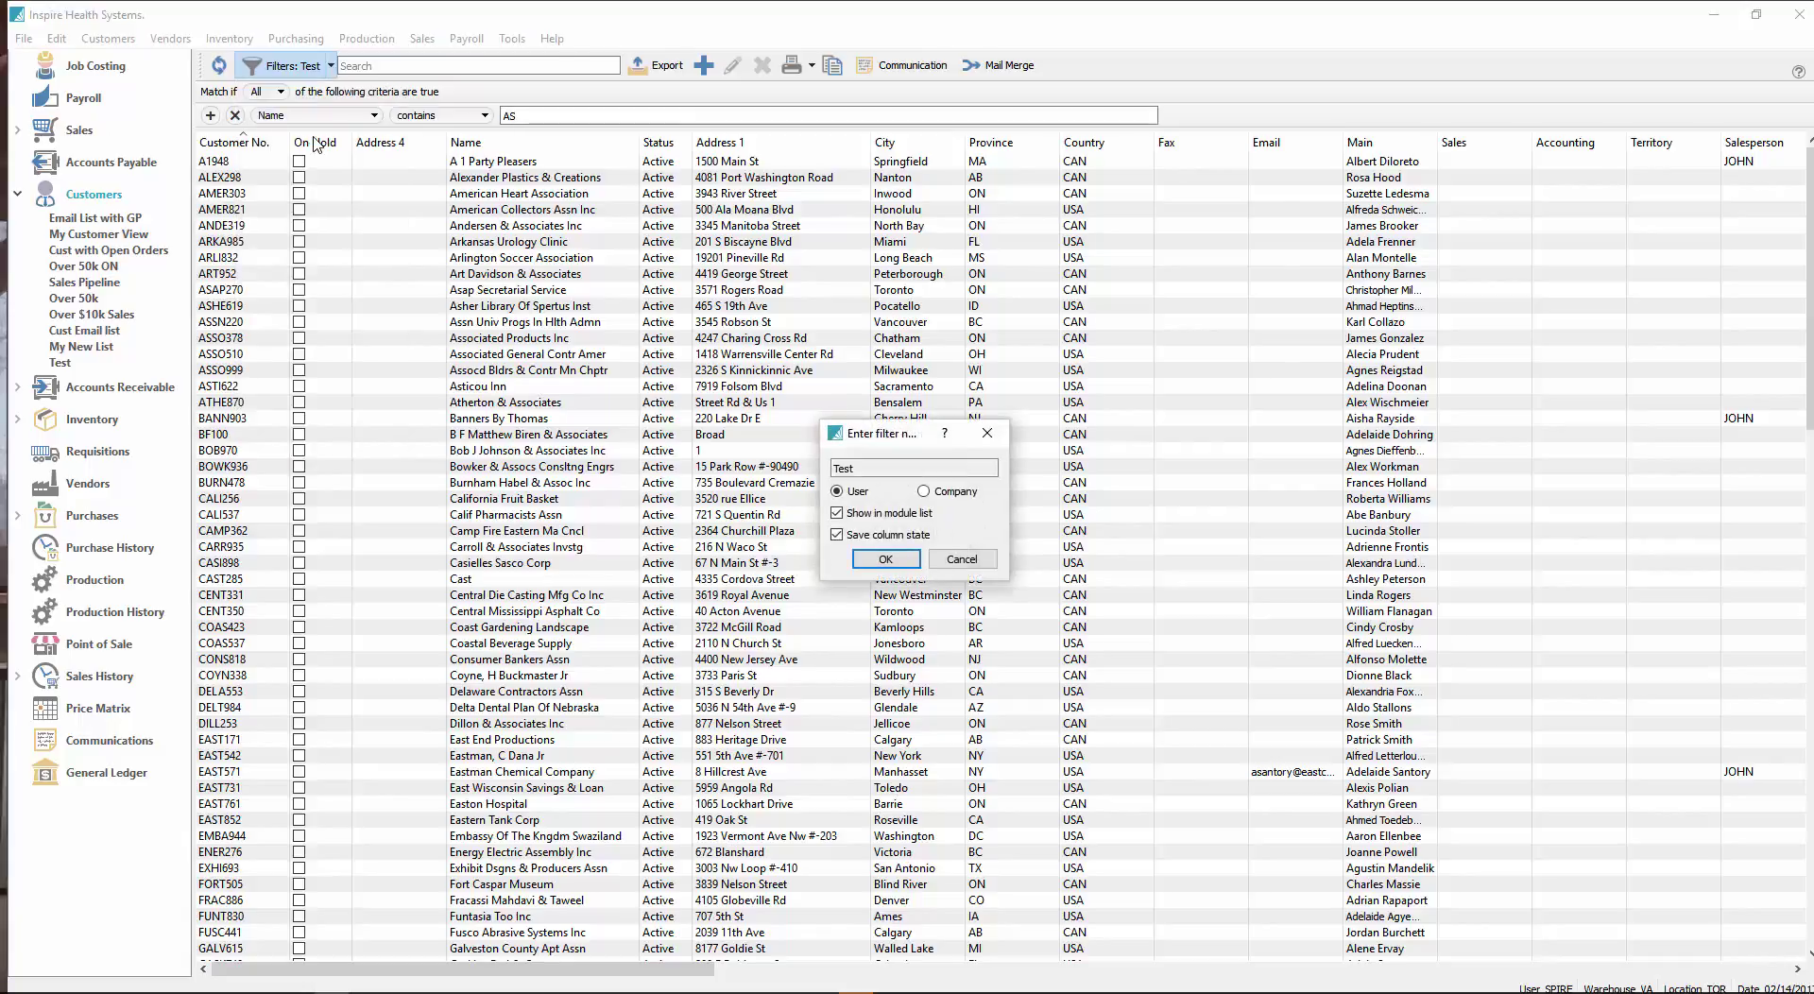
left_click(962, 560)
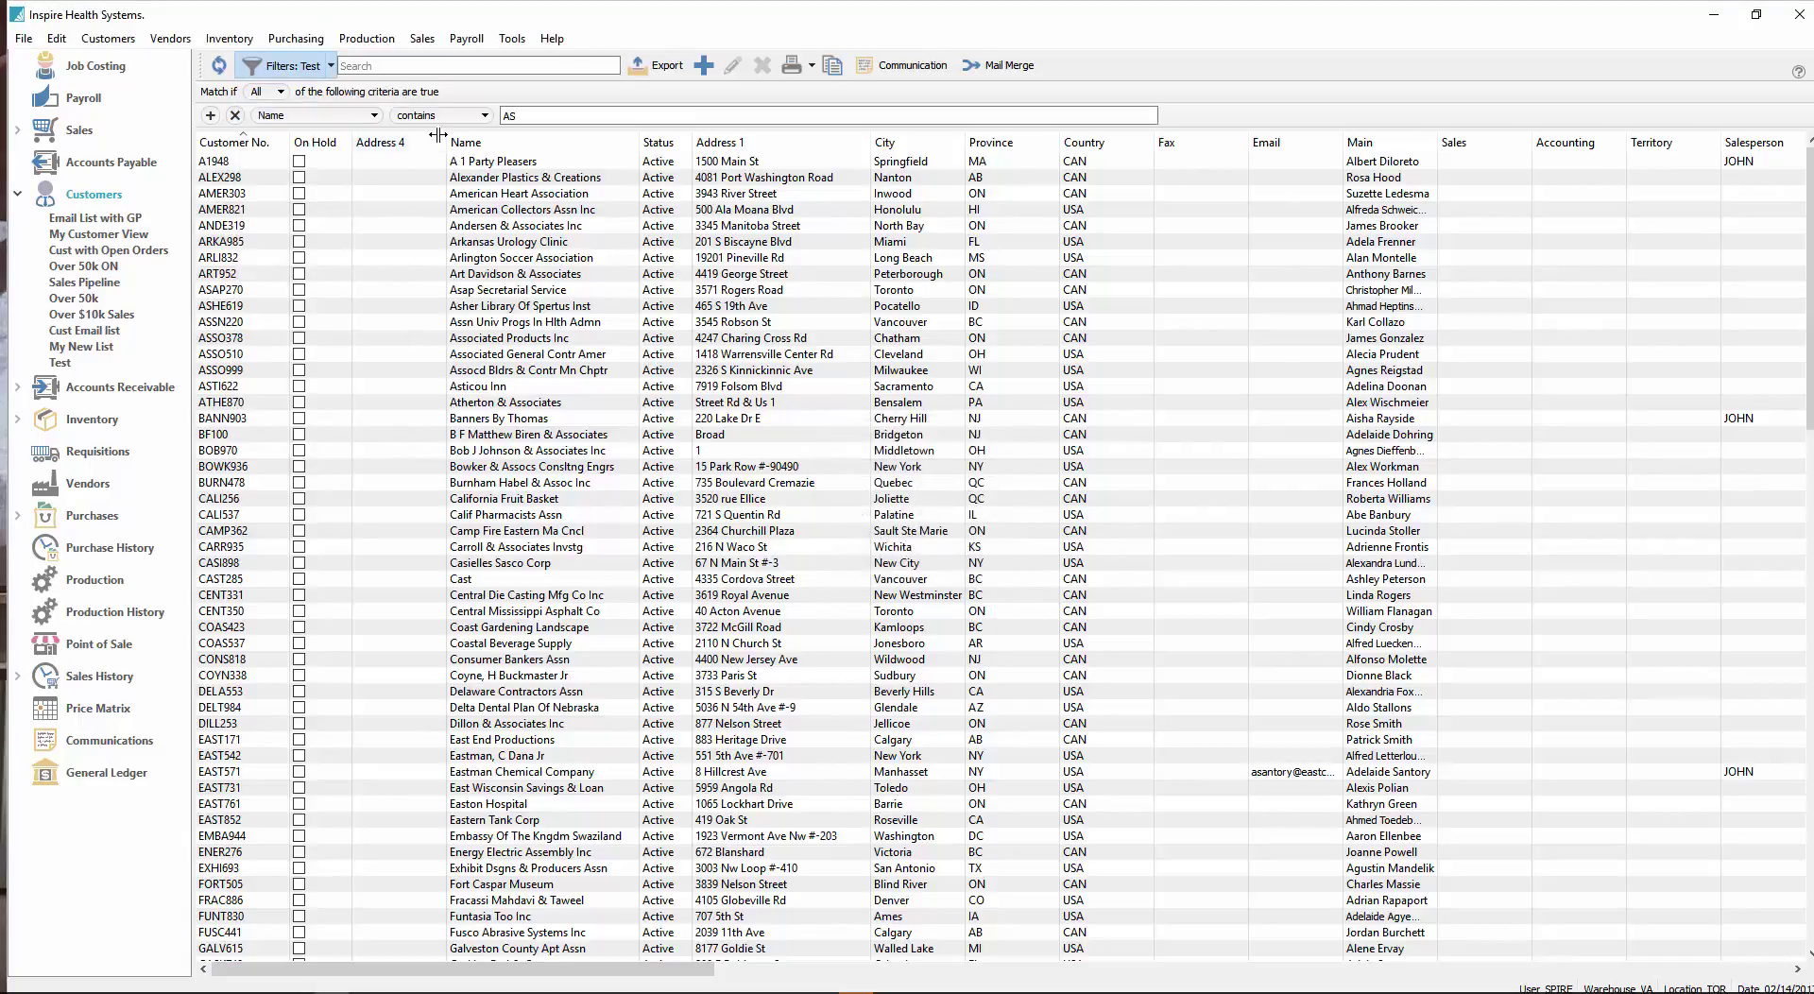
Step: Abandon a second preset save and reset to the default Customers list layout
left_click(330, 65)
left_click(321, 154)
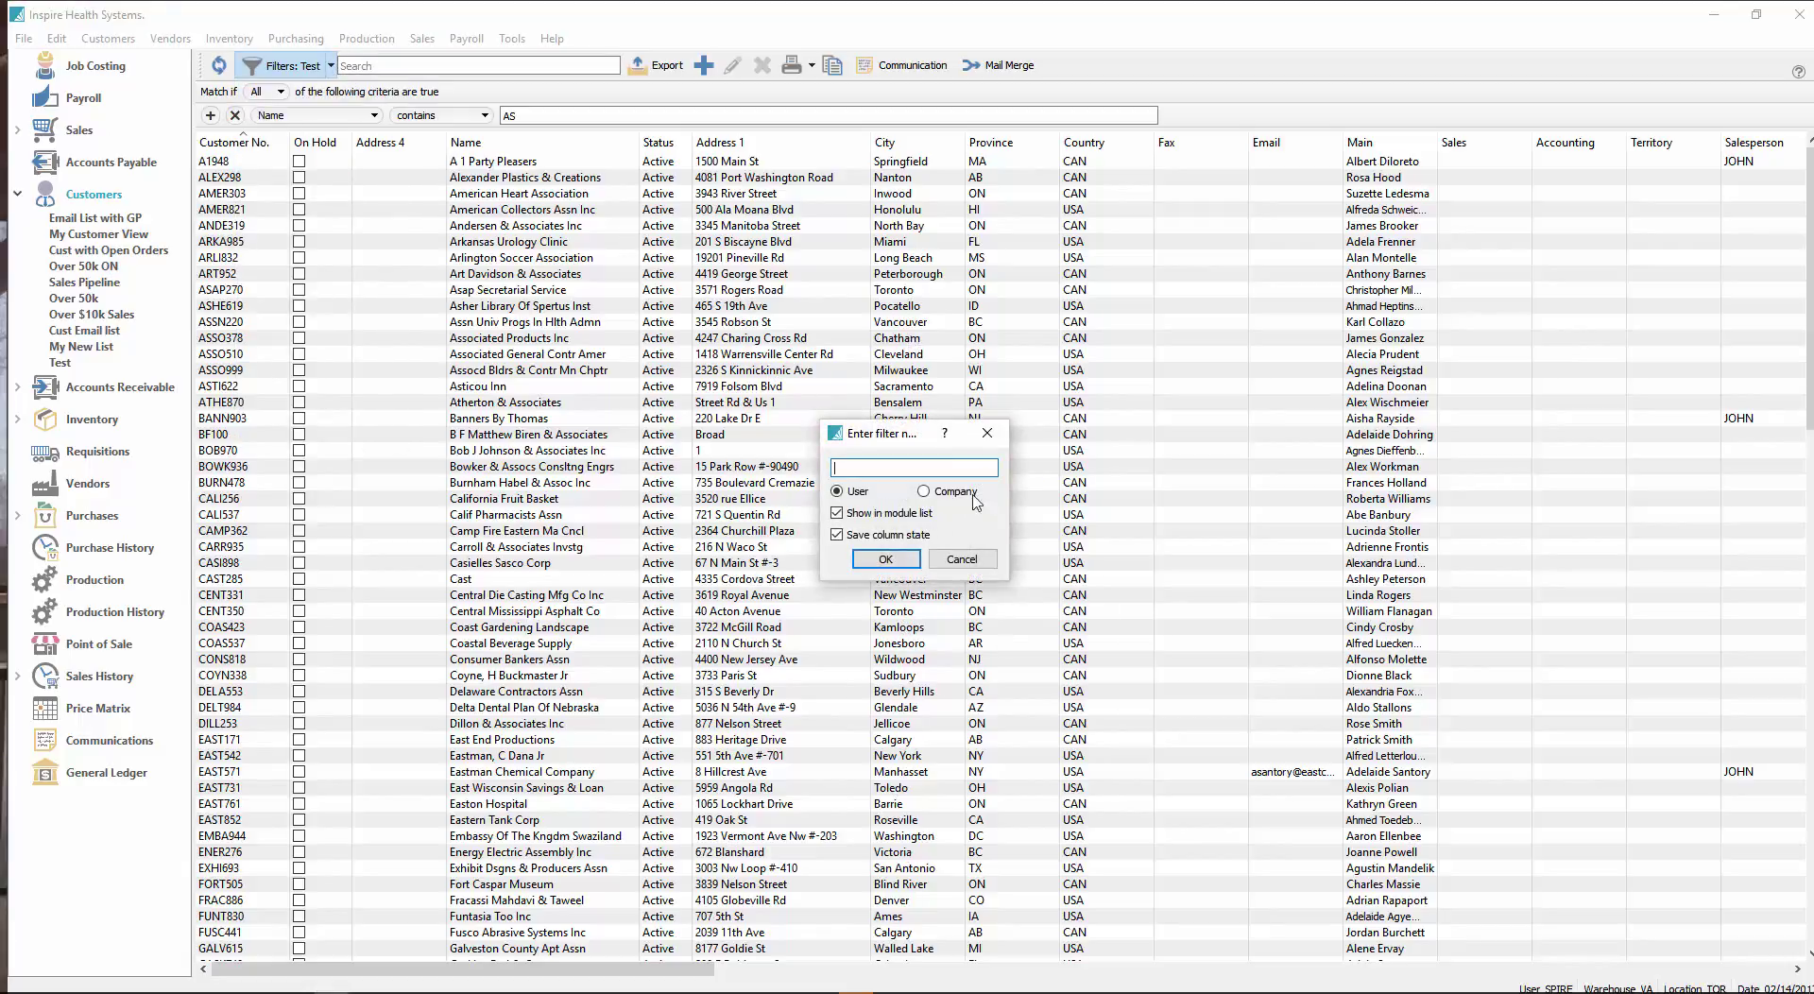
left_click(974, 564)
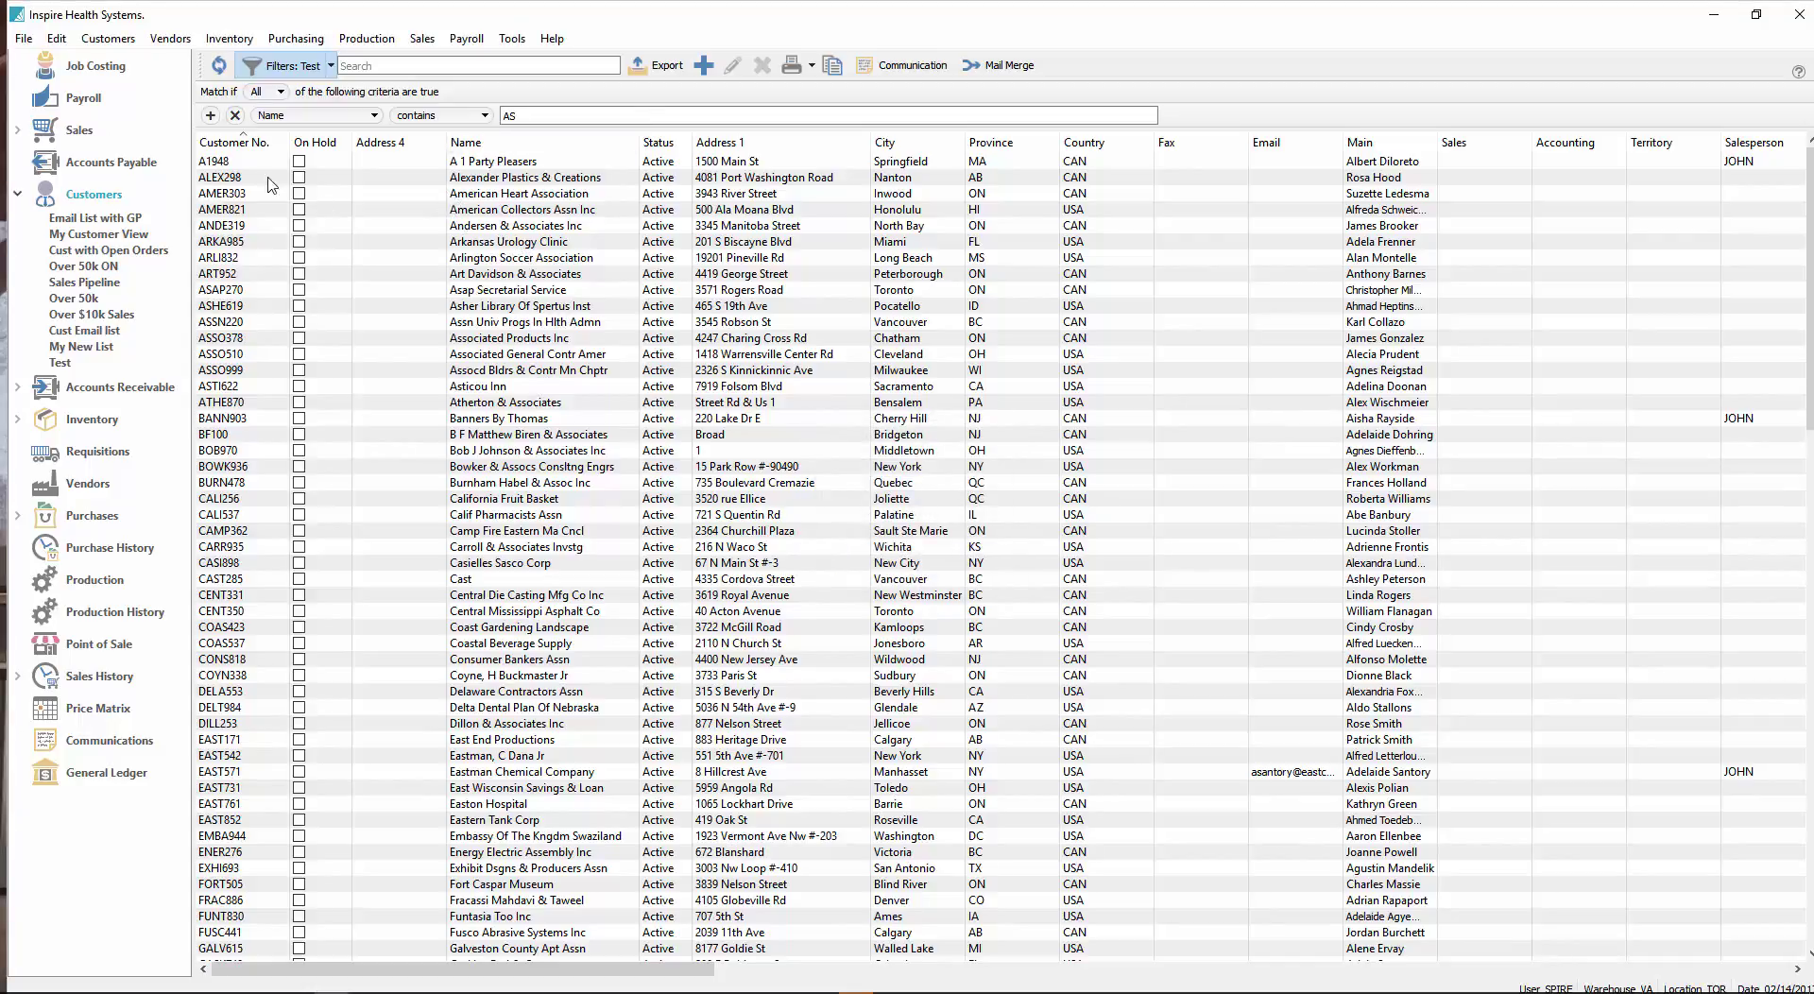
left_click(529, 289)
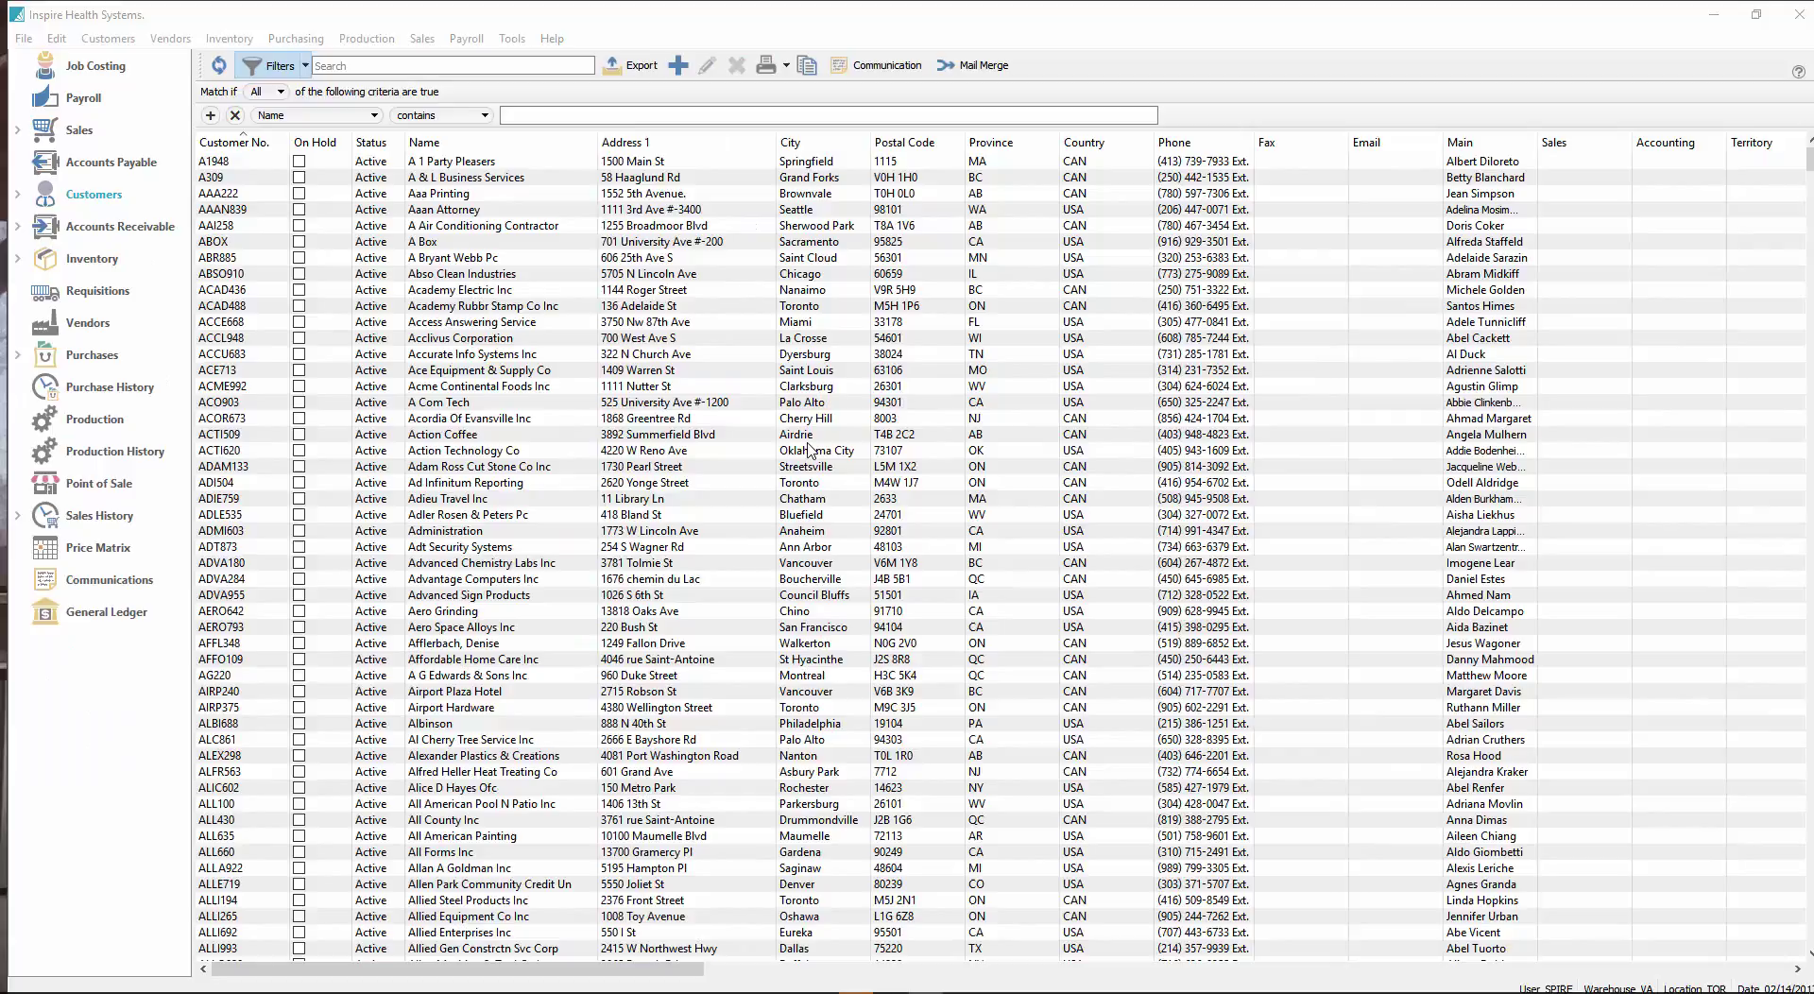
Step: Open customer A309, A & L Business Services, and view its User Defined Sales Status choices
double_click(353, 180)
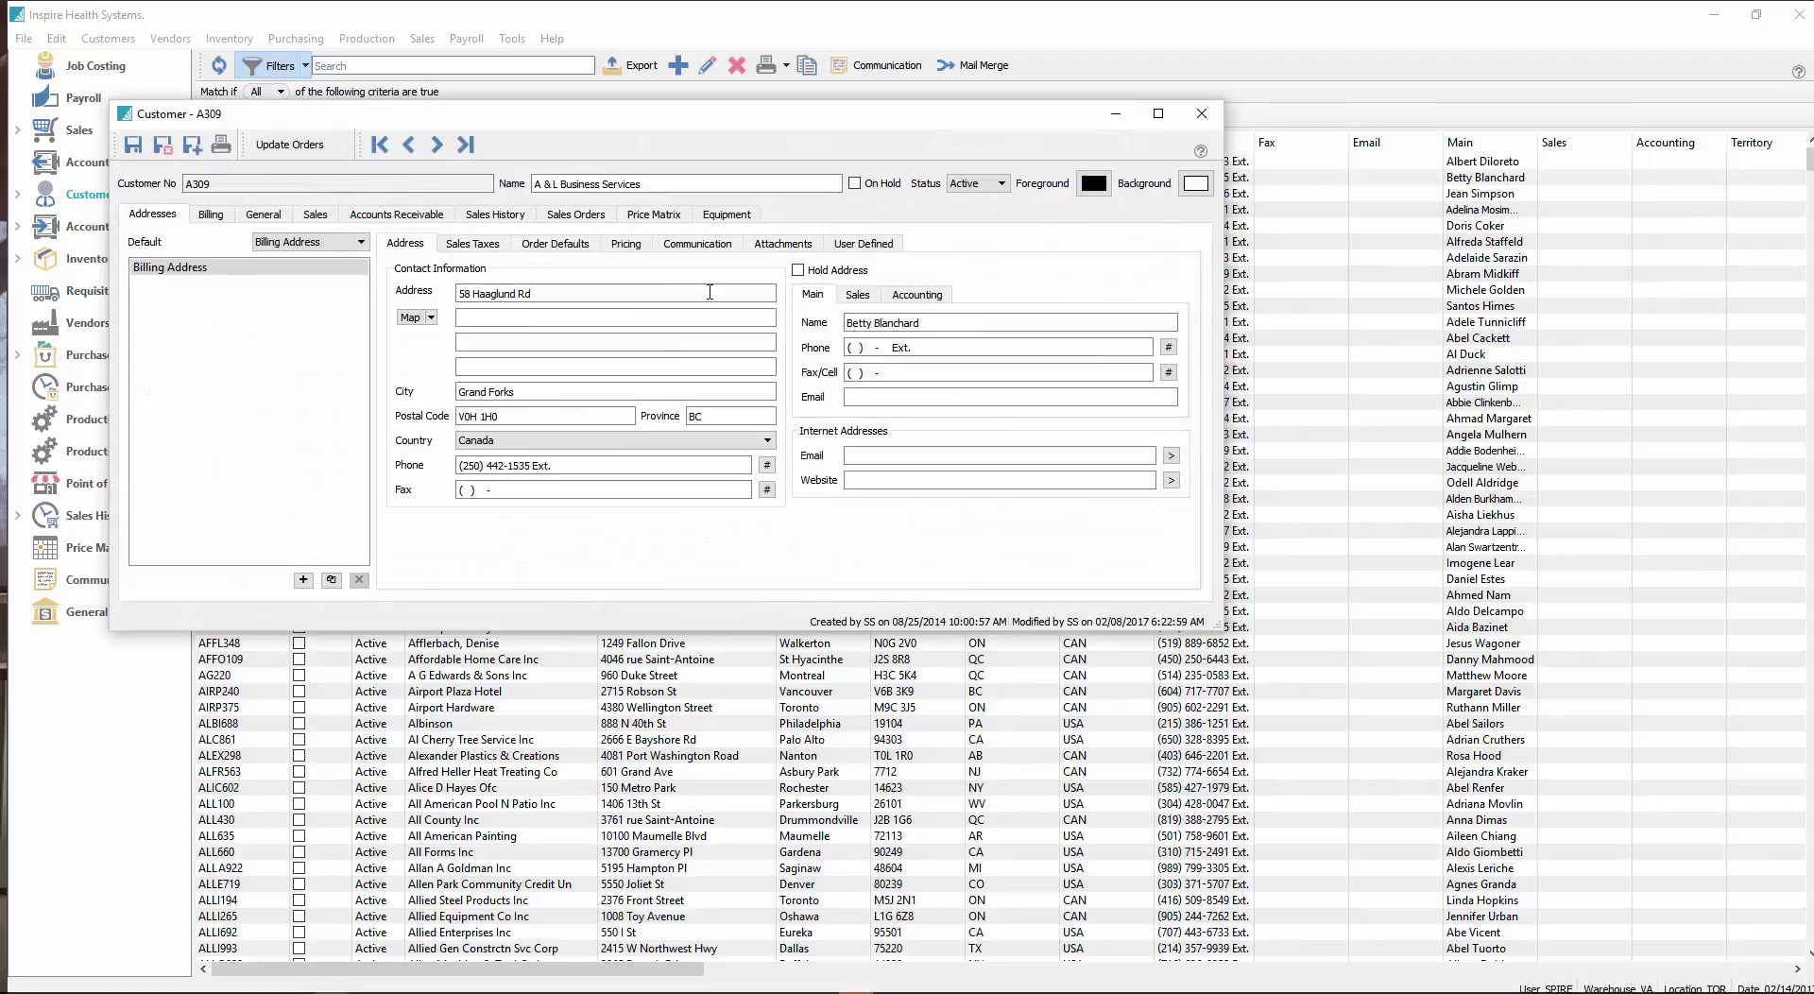
left_click(878, 248)
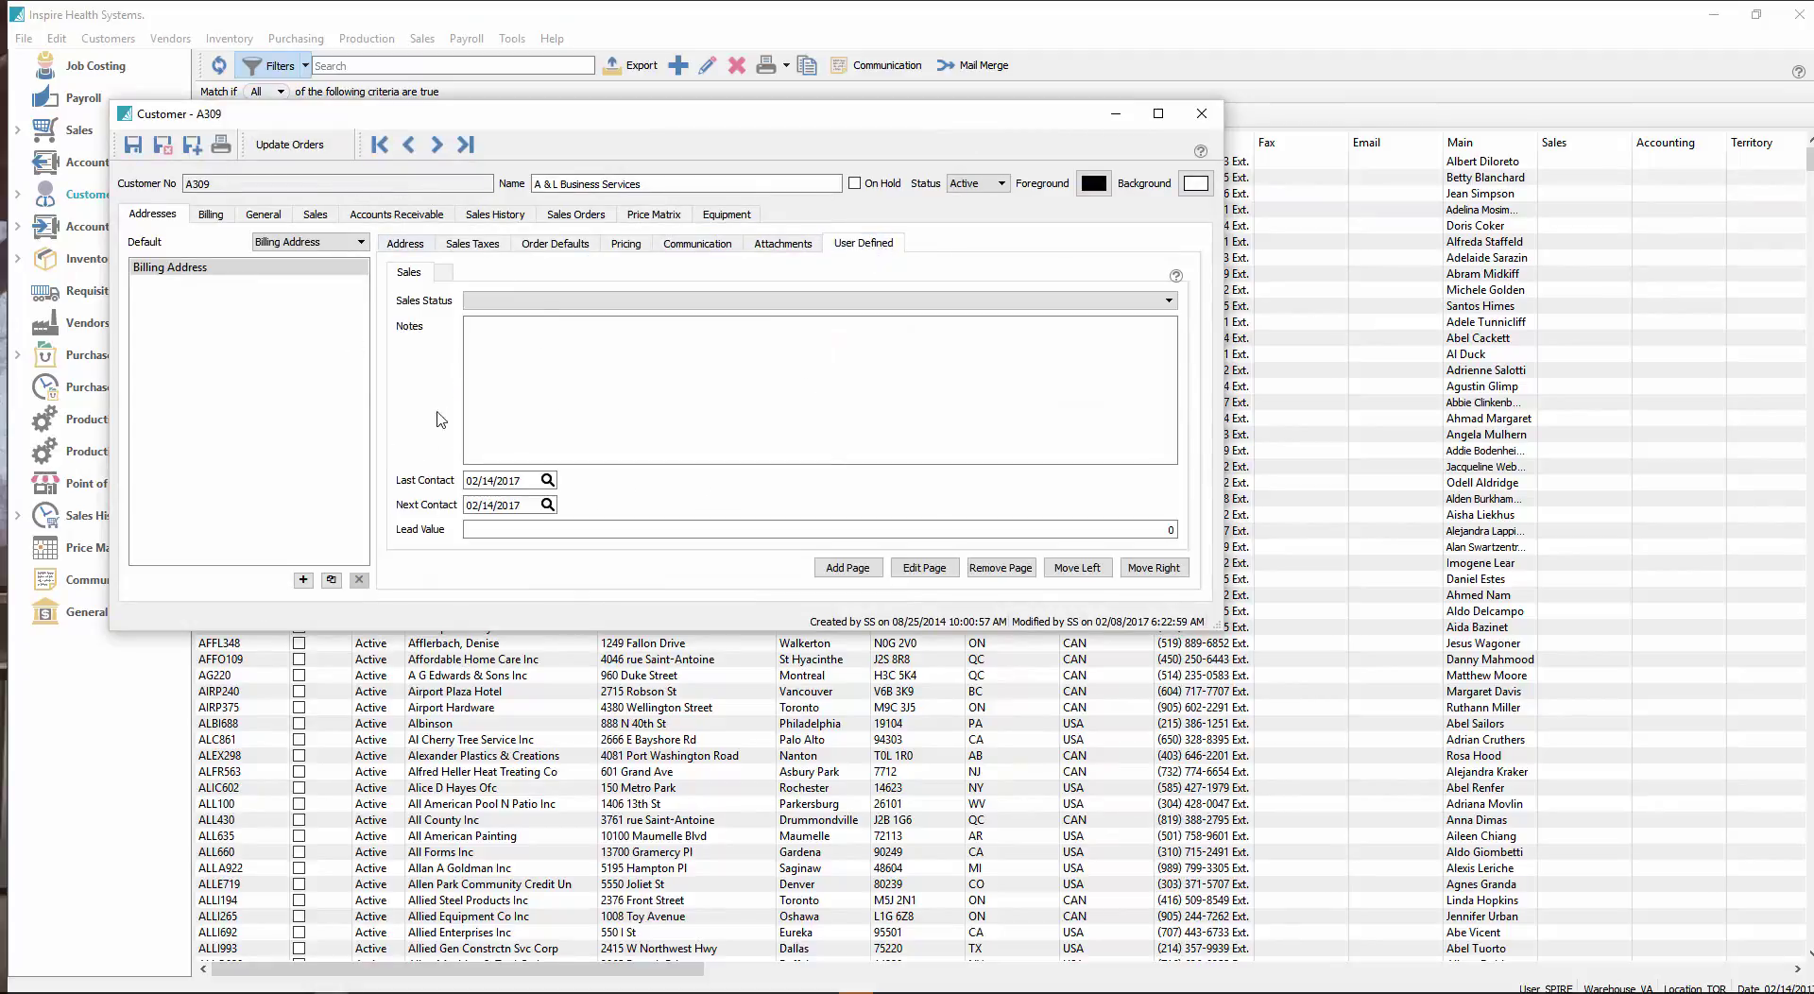
left_click(924, 304)
Step: Close the customer record and review the available columns in the column chooser
left_click(1201, 114)
right_click(511, 148)
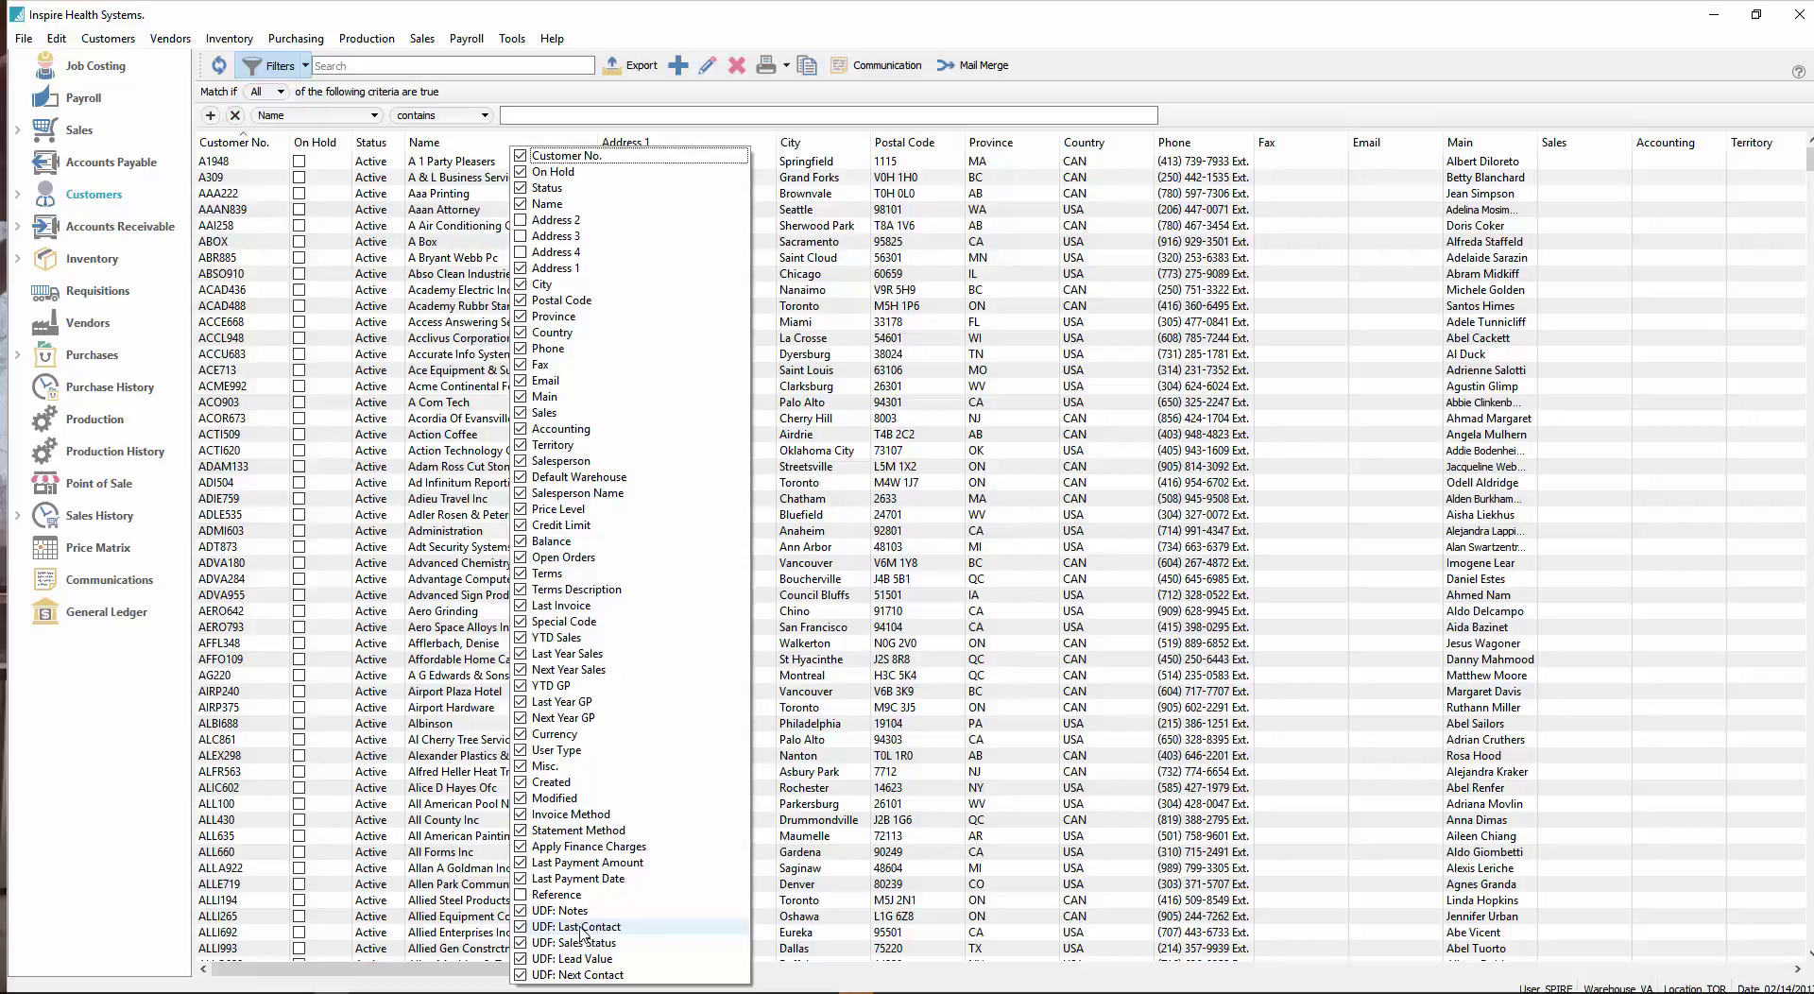
key("Escape")
left_click(832, 755)
Step: Scroll to the UDF columns and open the Sales Pipeline customer view
scroll(1120, 948, "right", 3)
scroll(1120, 948, "right", 10)
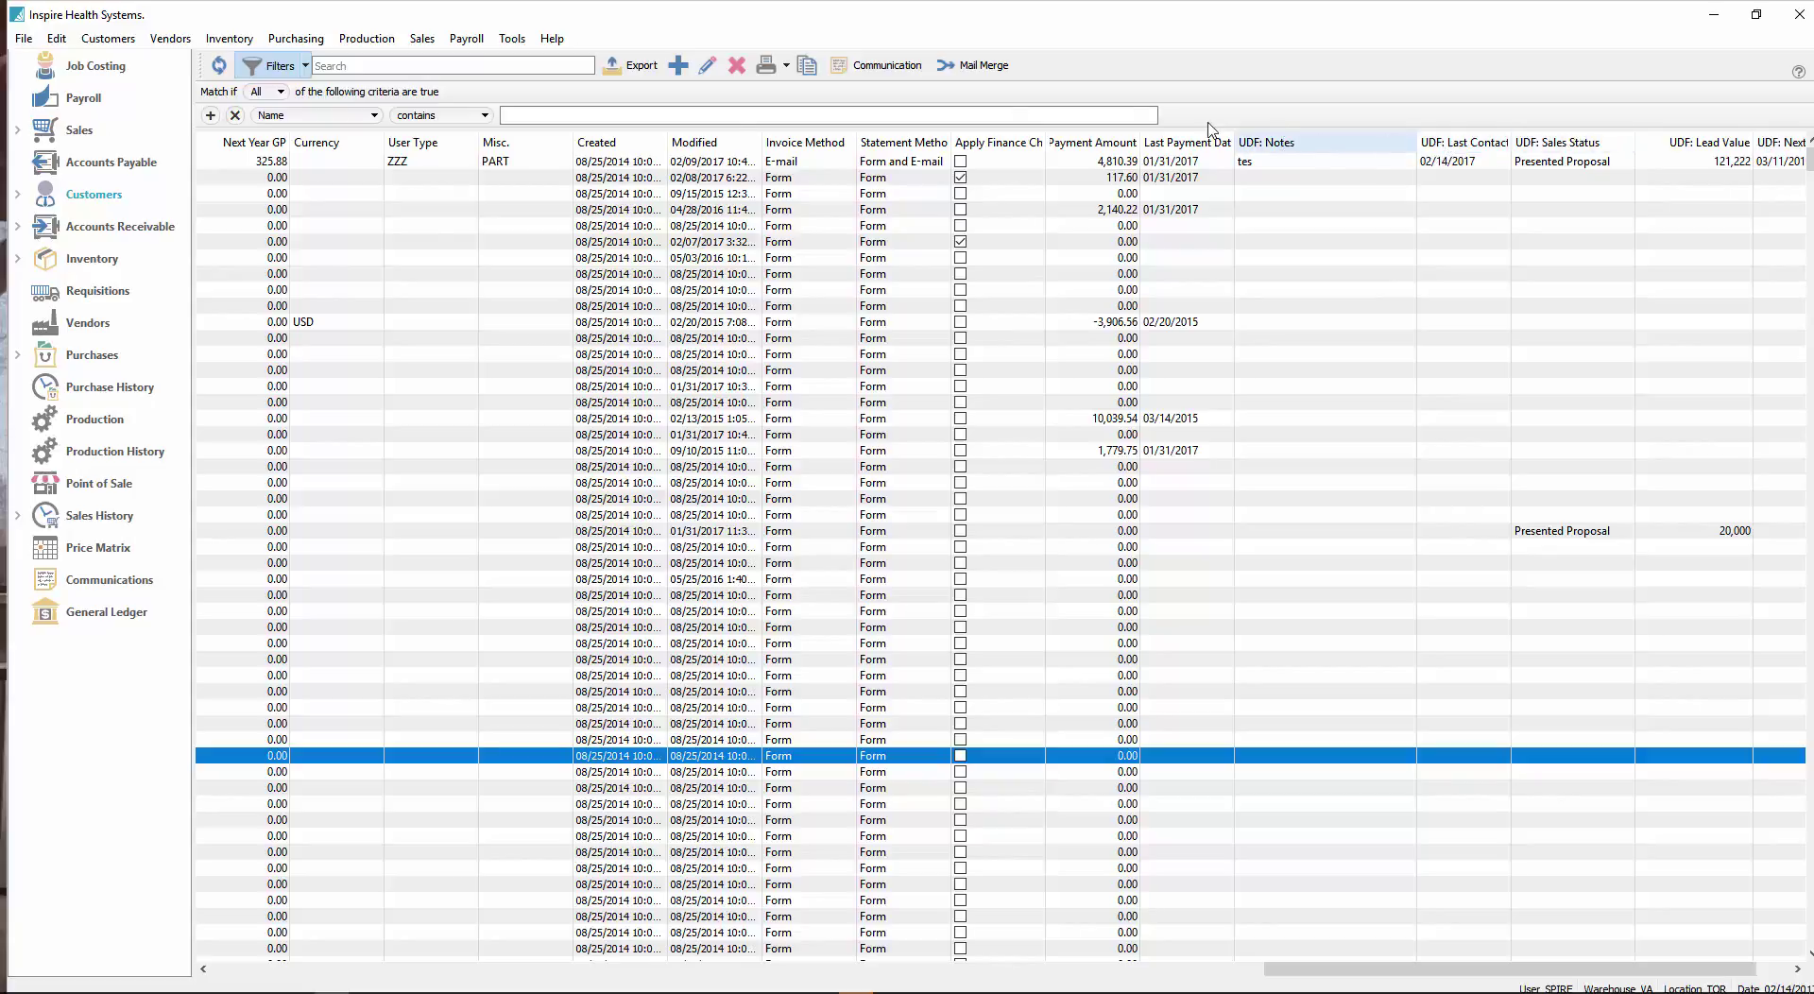
left_click(19, 196)
left_click(88, 283)
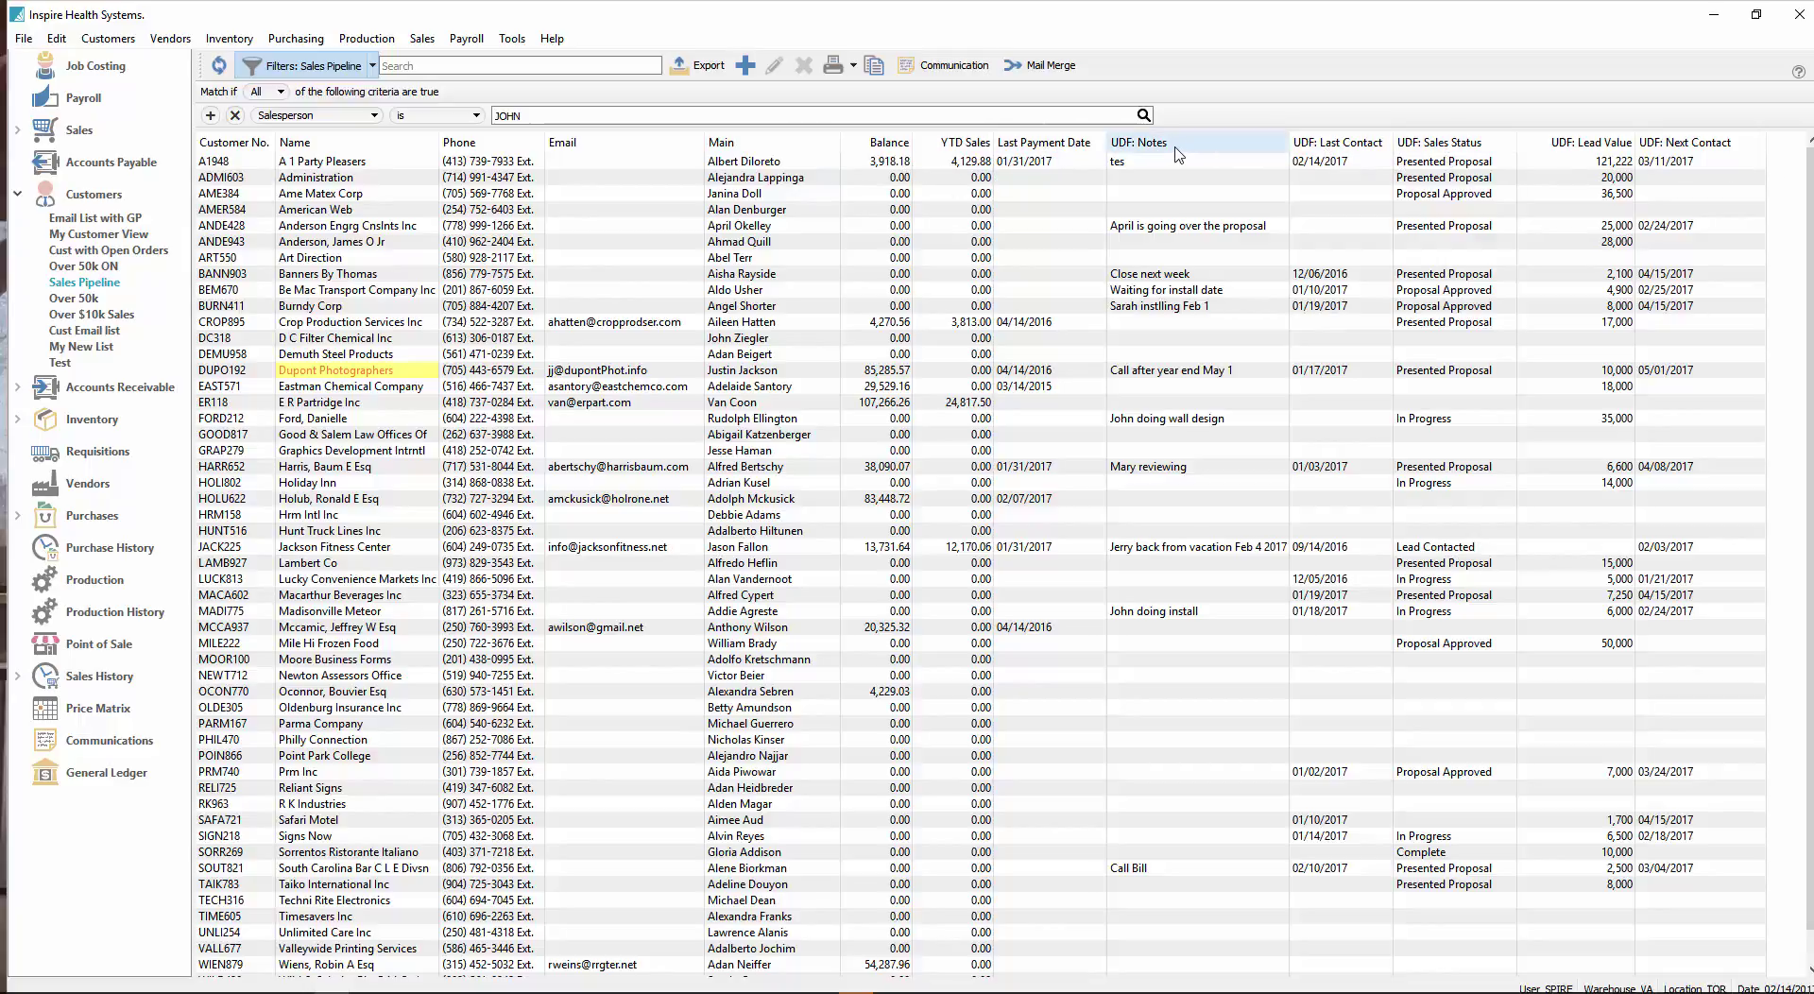
left_click(1162, 229)
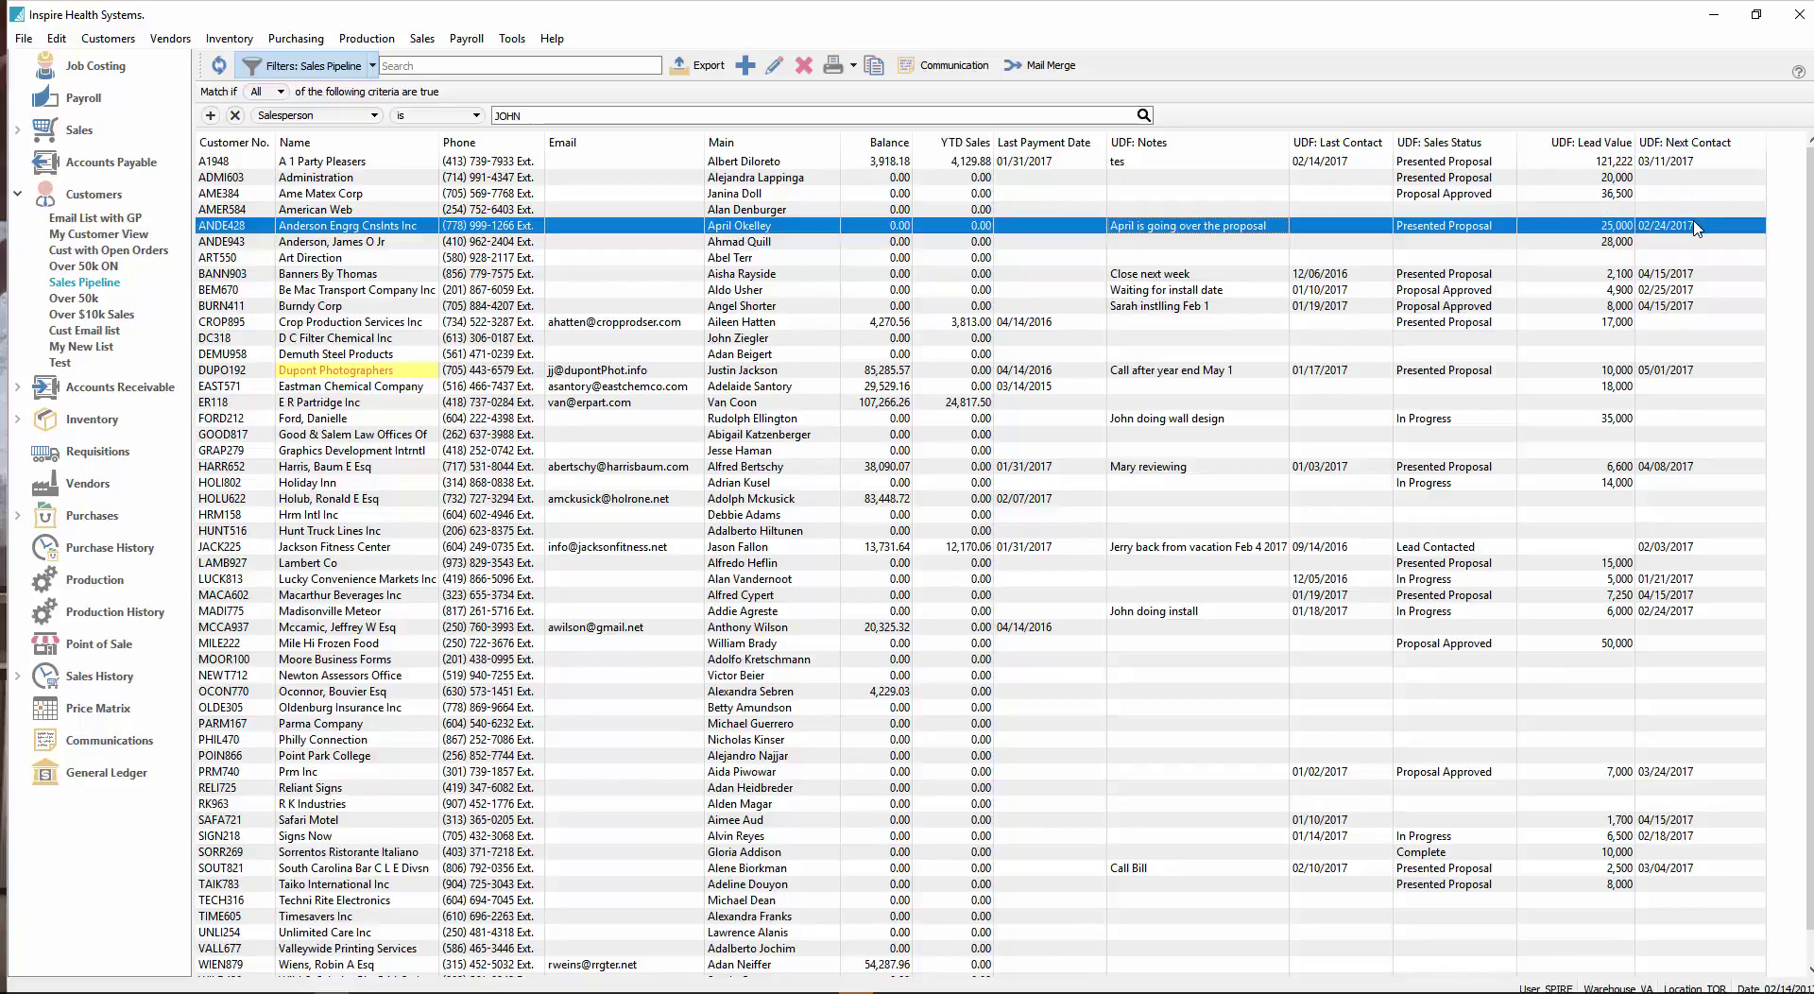
double_click(1456, 275)
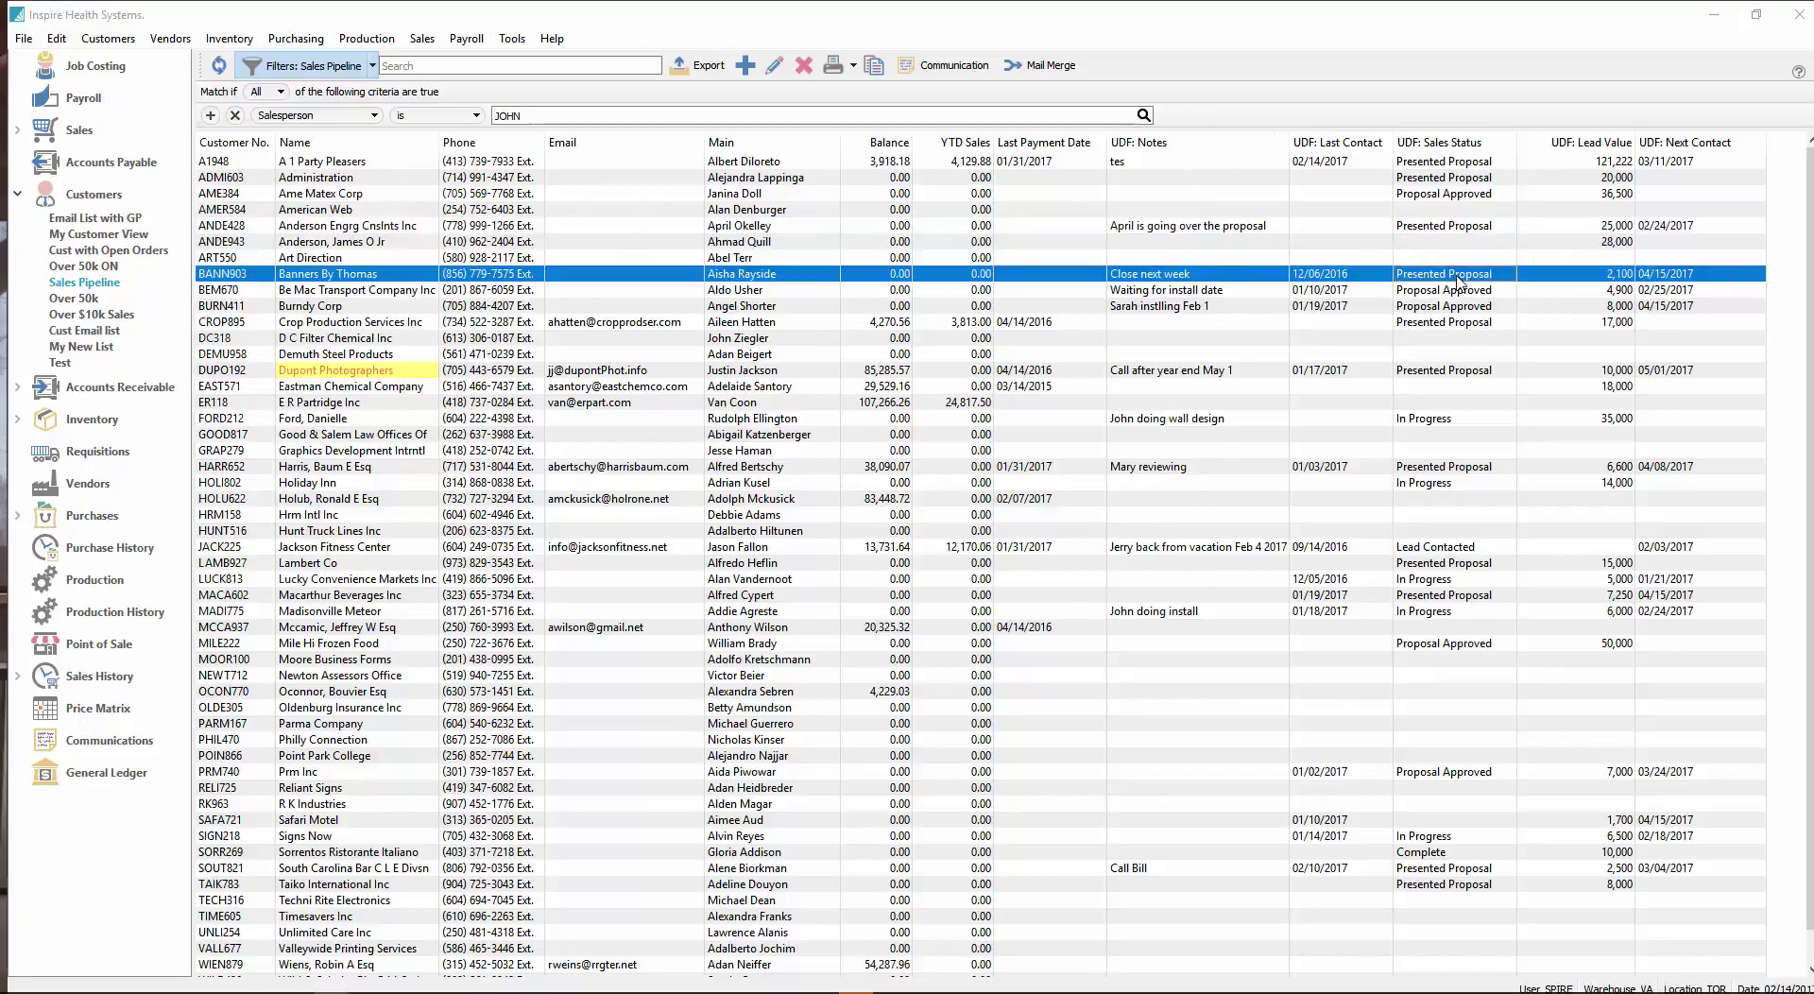
left_click(888, 243)
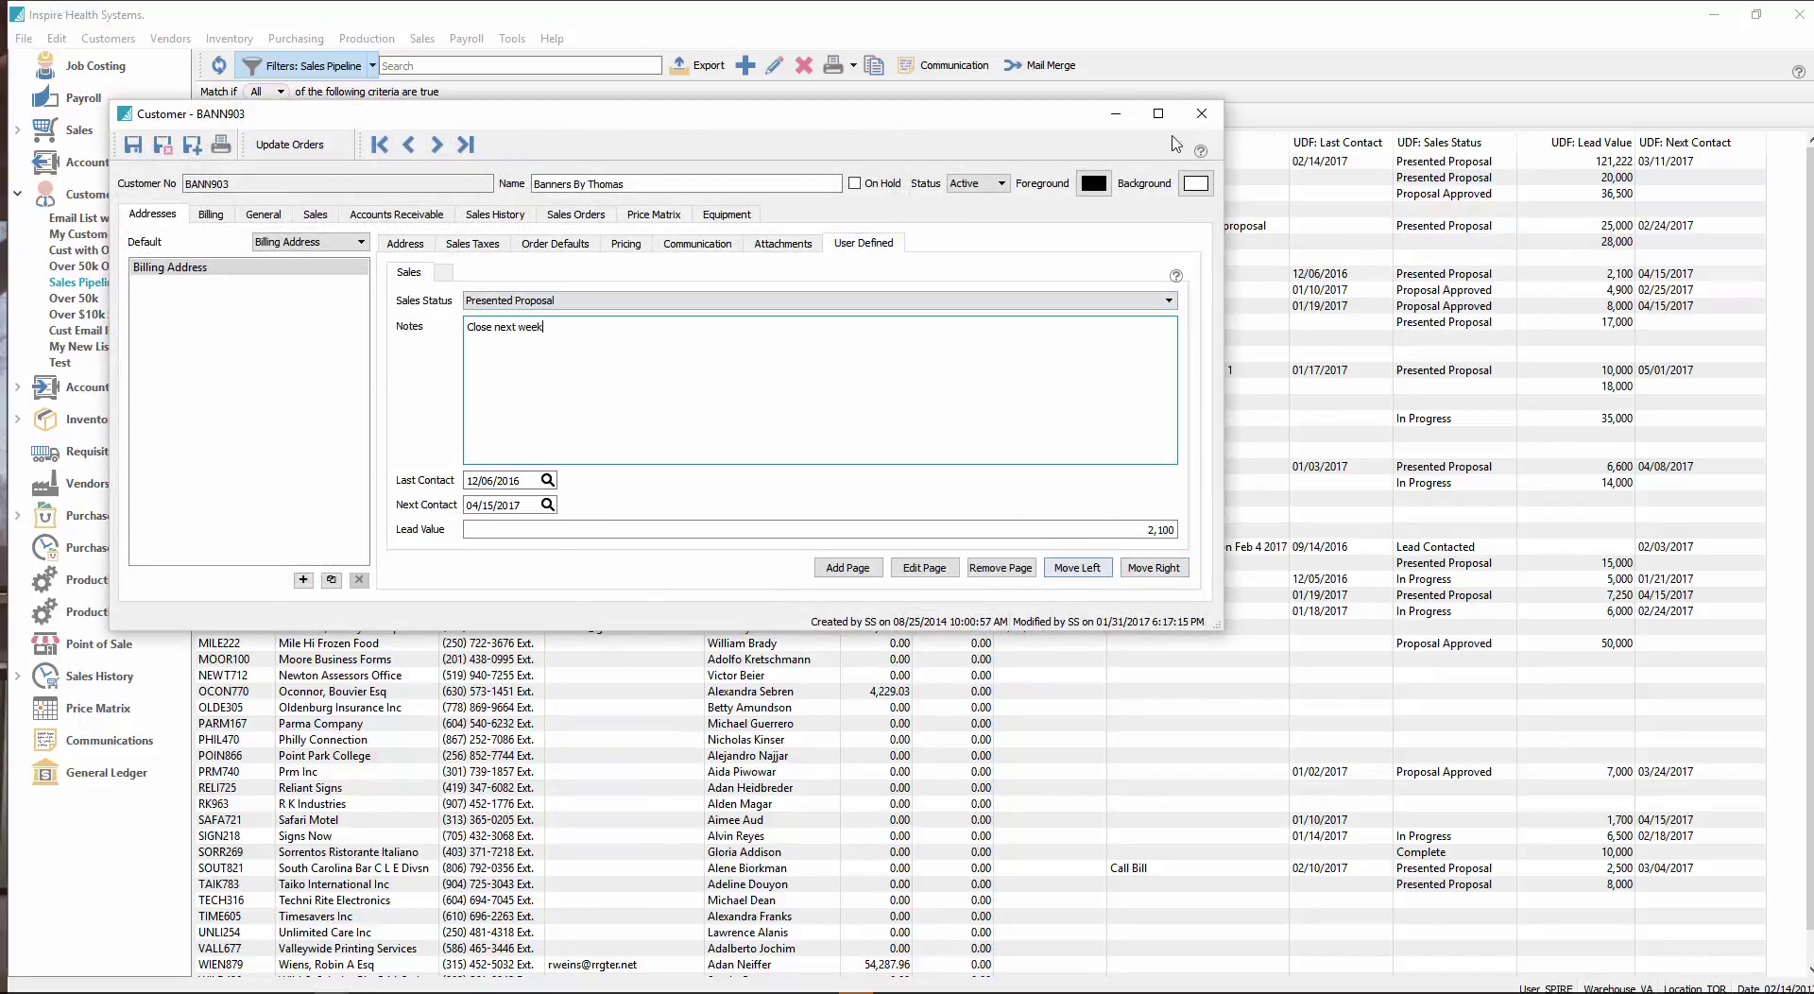
left_click(1201, 113)
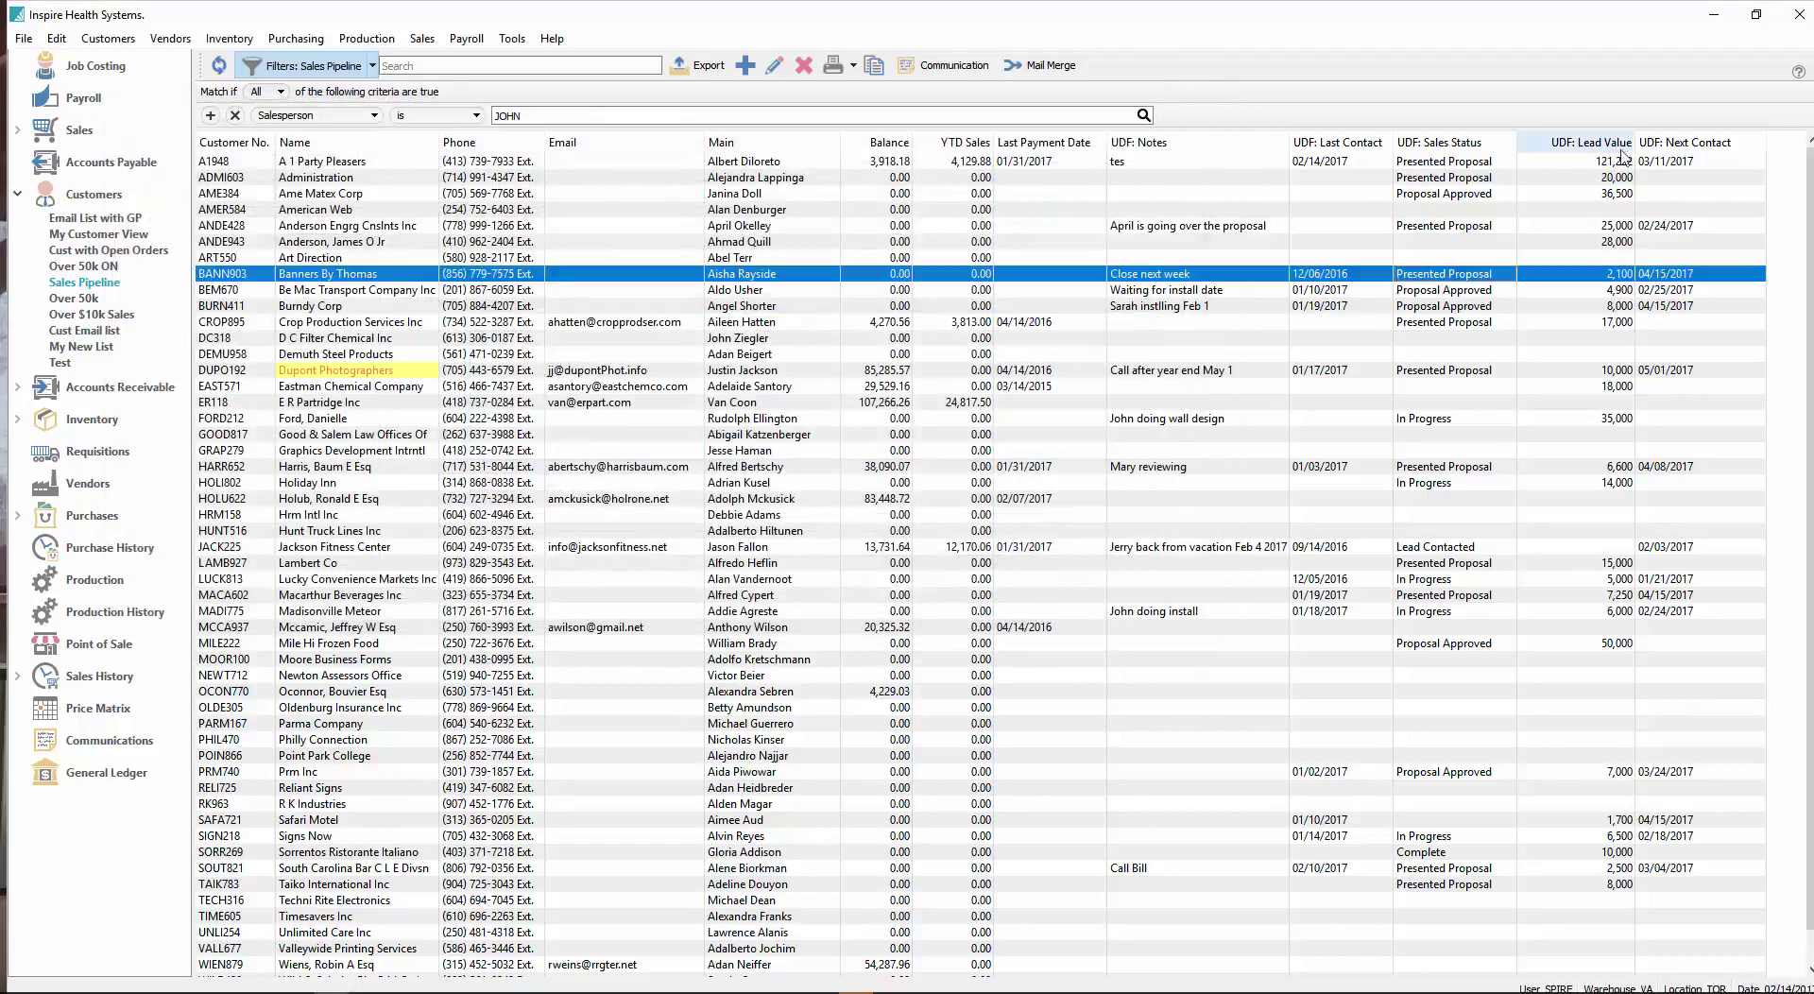
left_click(979, 164)
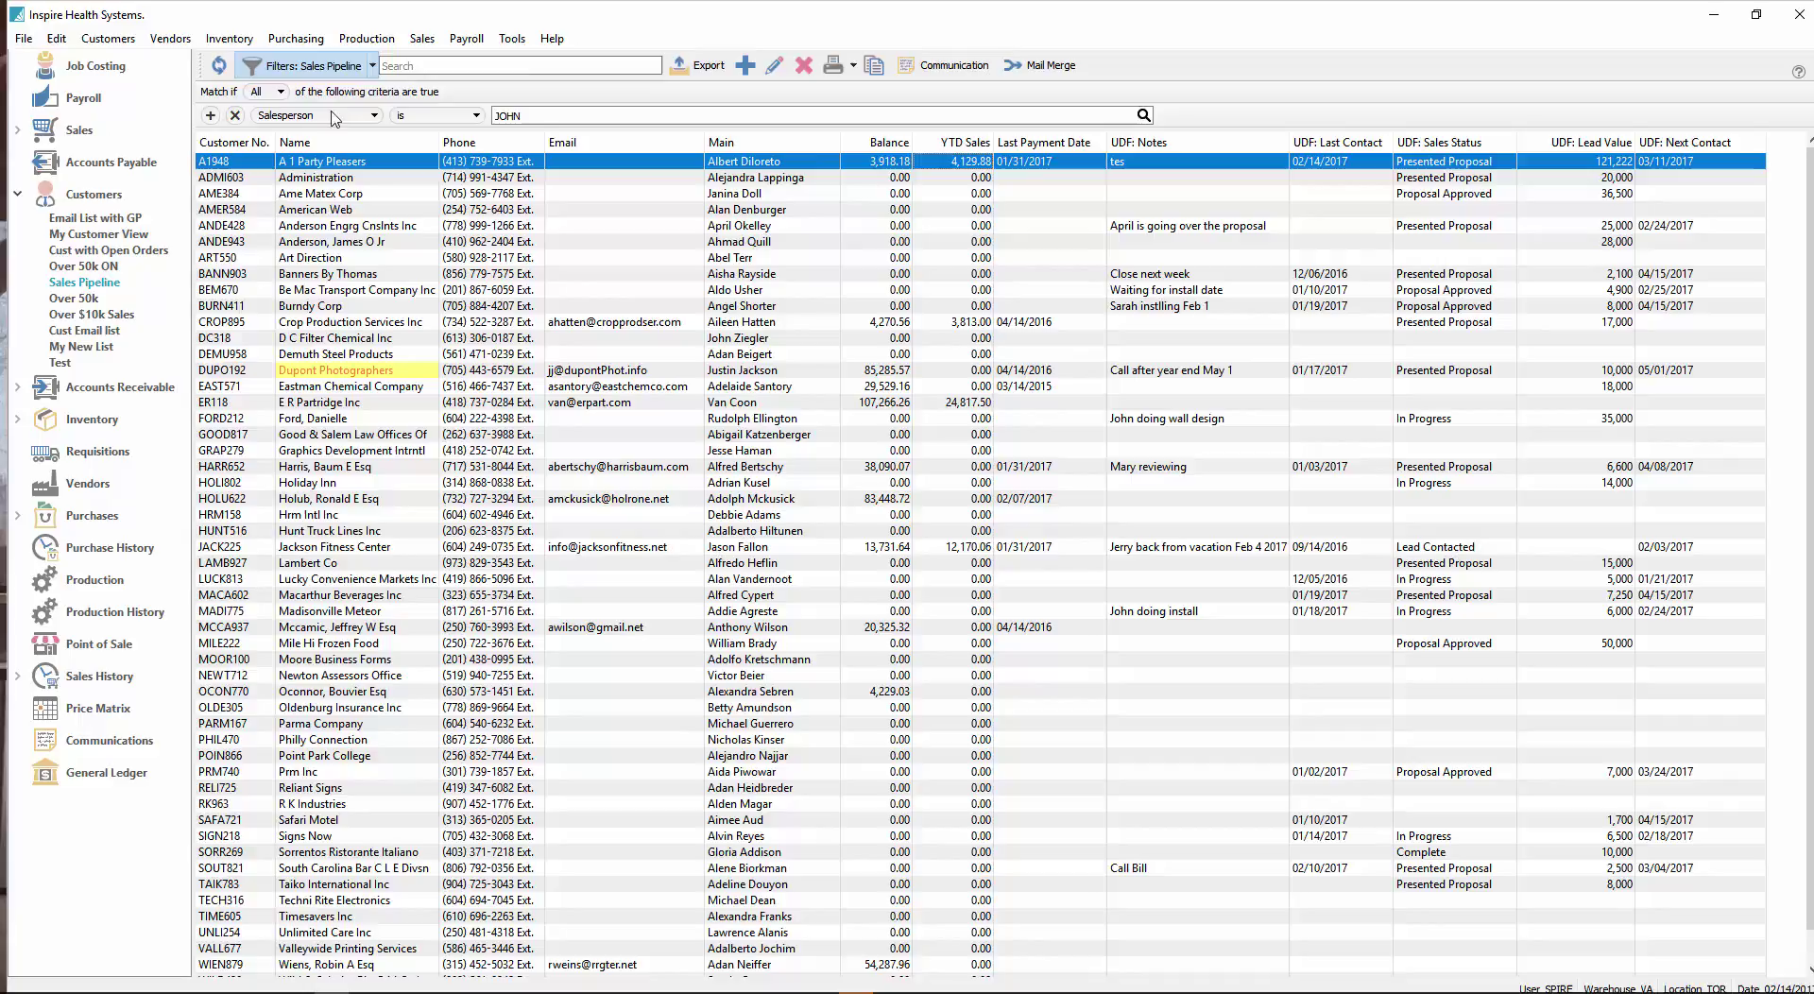
Step: Add a filter row so UDF: Lead Value is greater than 0
left_click(211, 115)
left_click(282, 141)
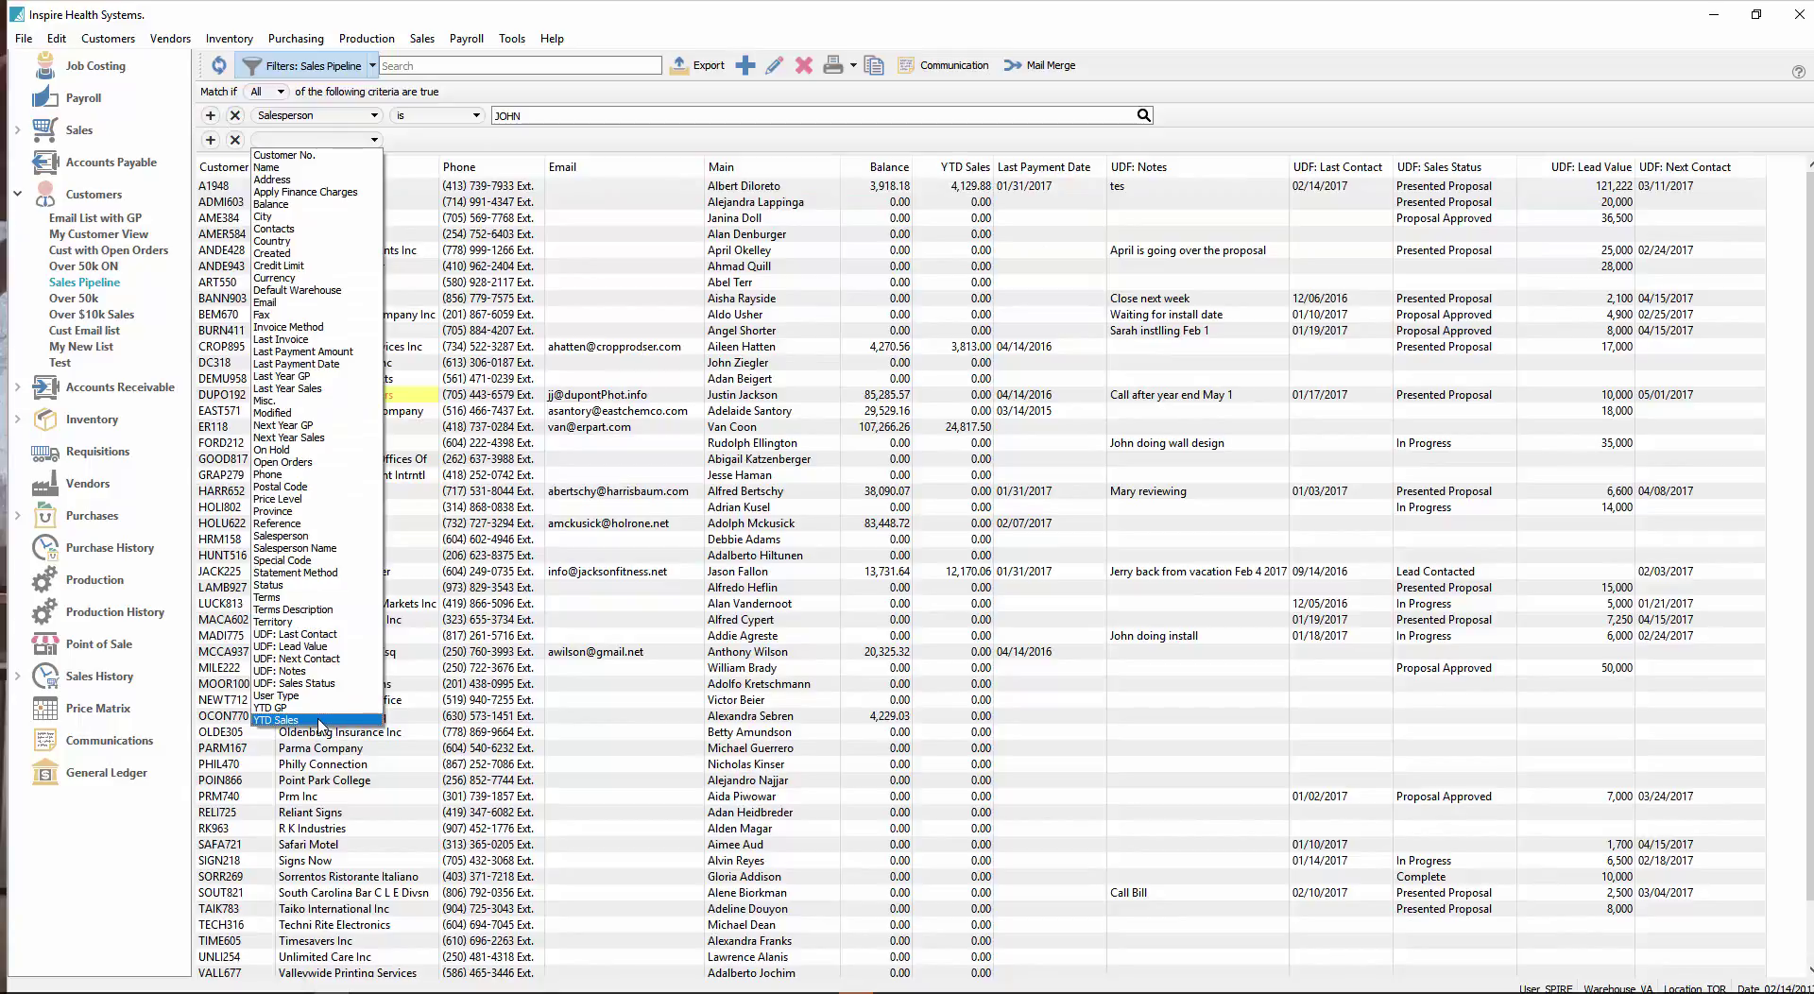
left_click(304, 645)
left_click(463, 140)
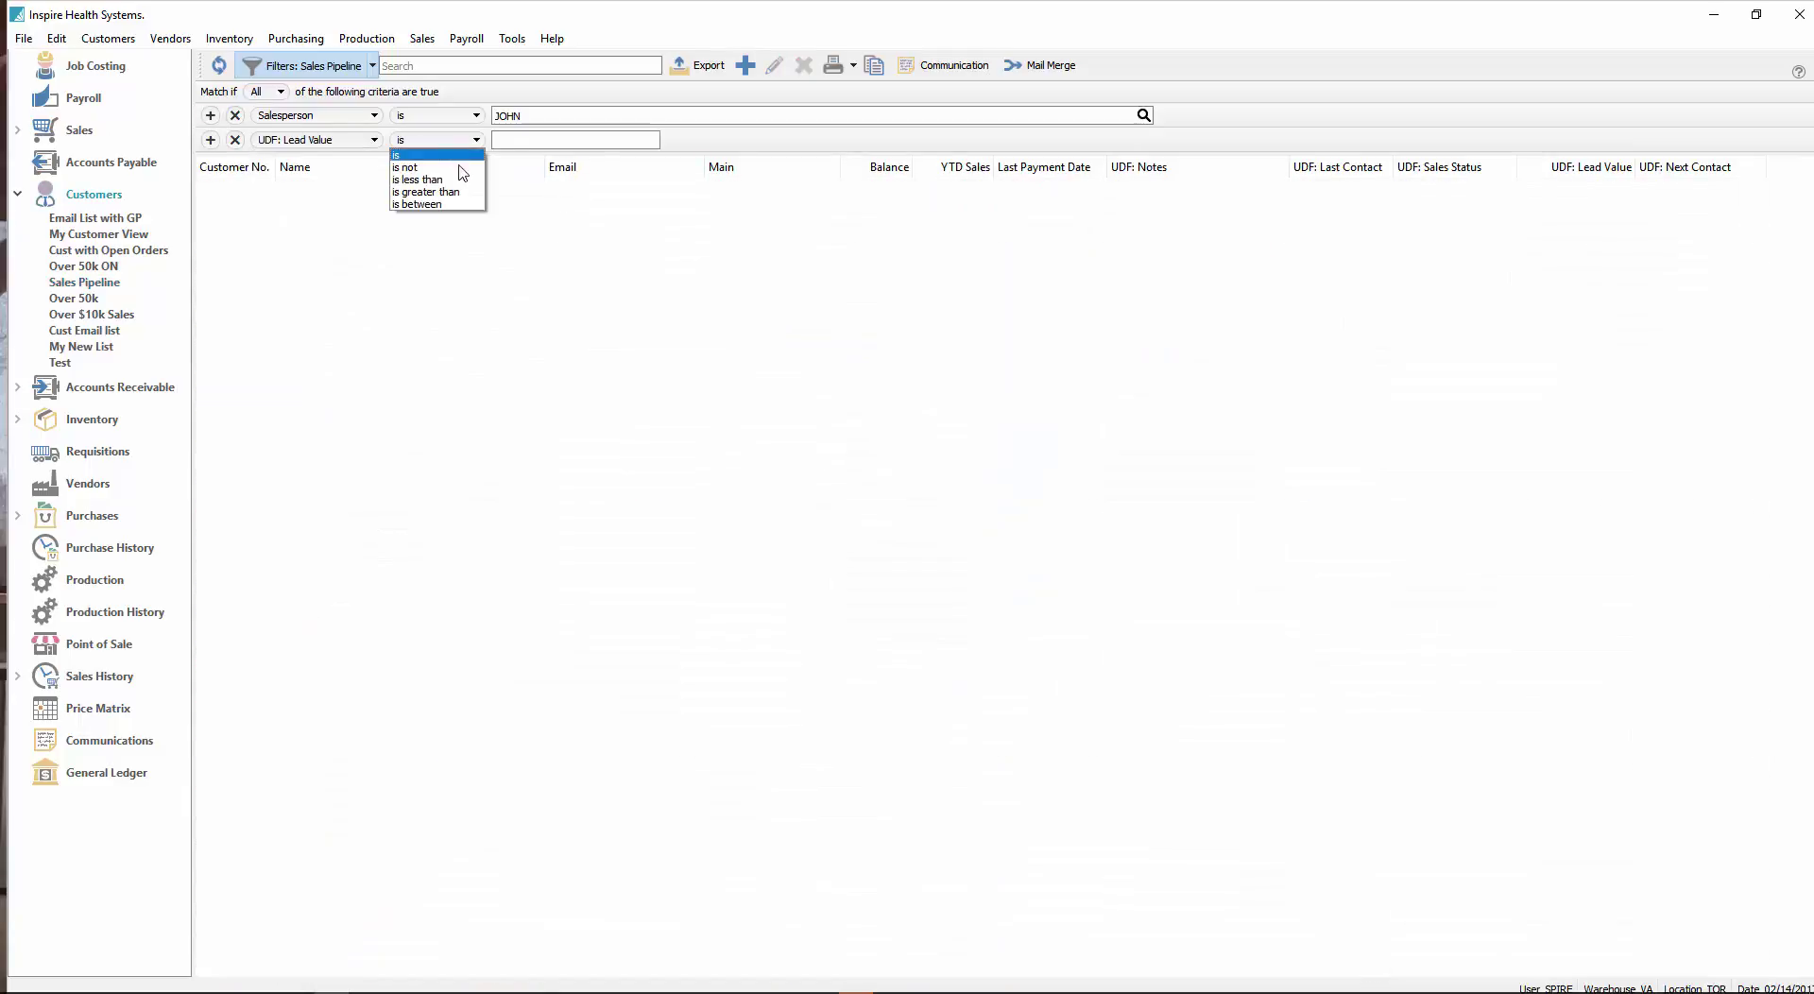
left_click(417, 179)
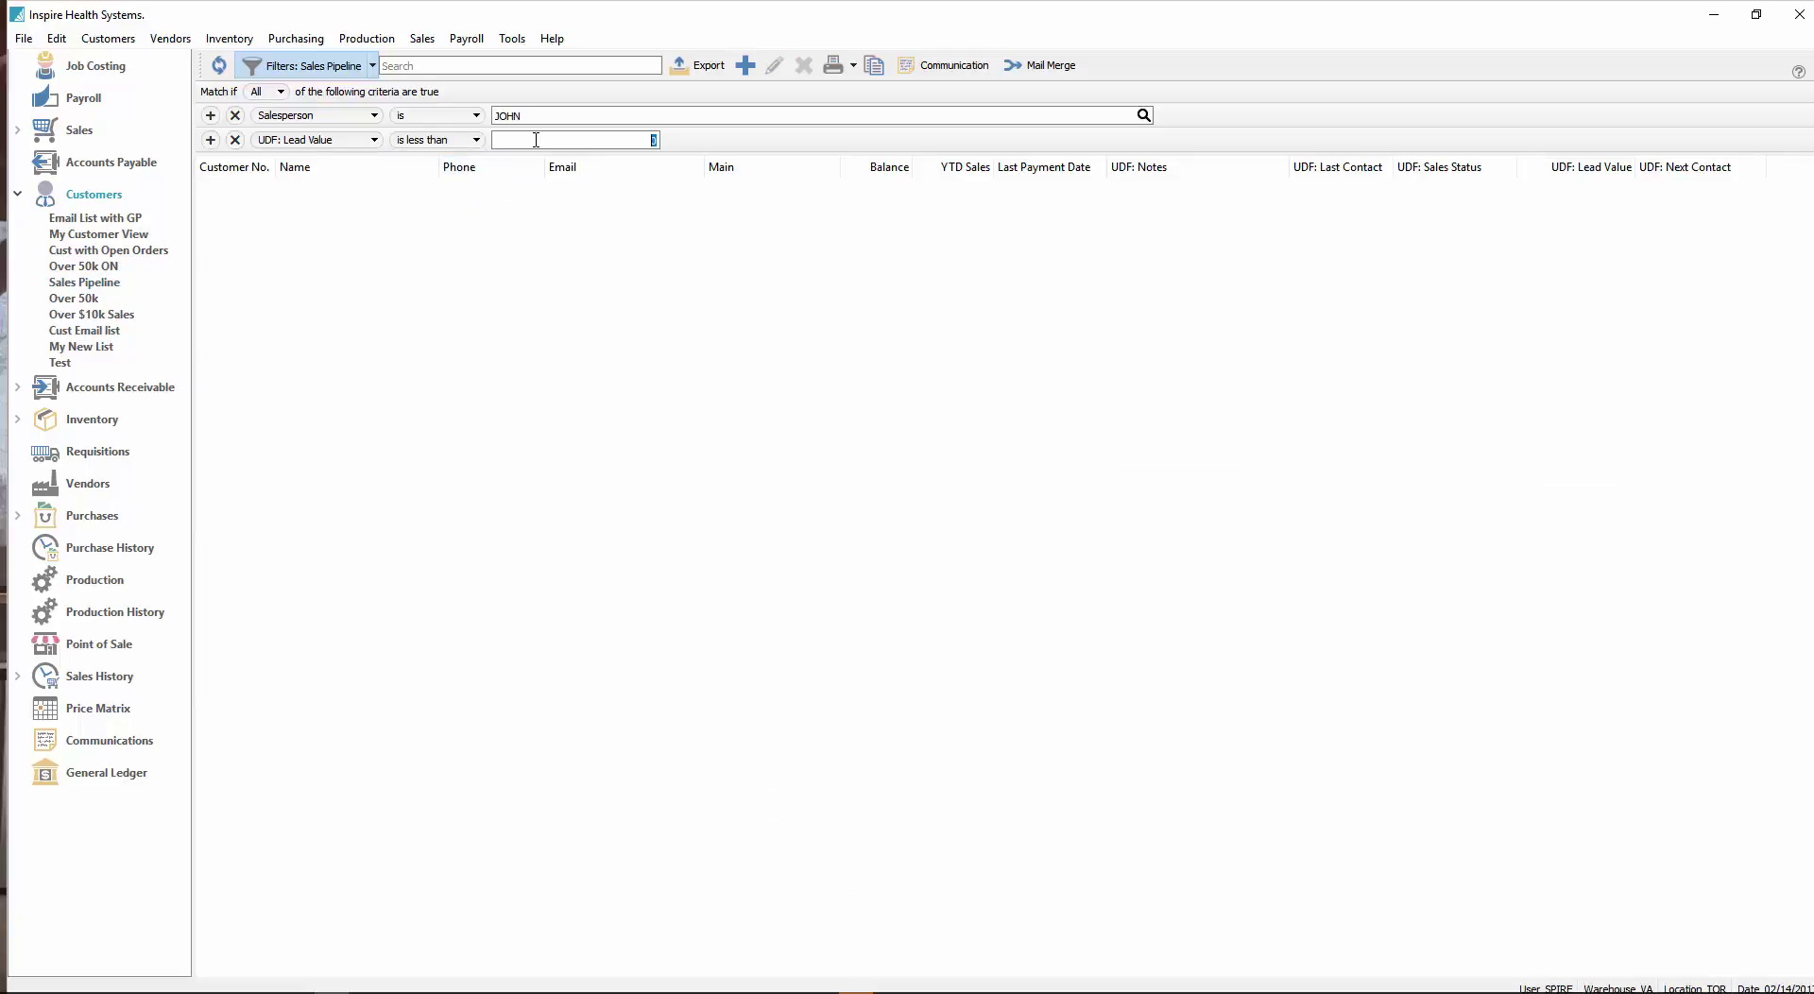
left_click(536, 140)
key("Return")
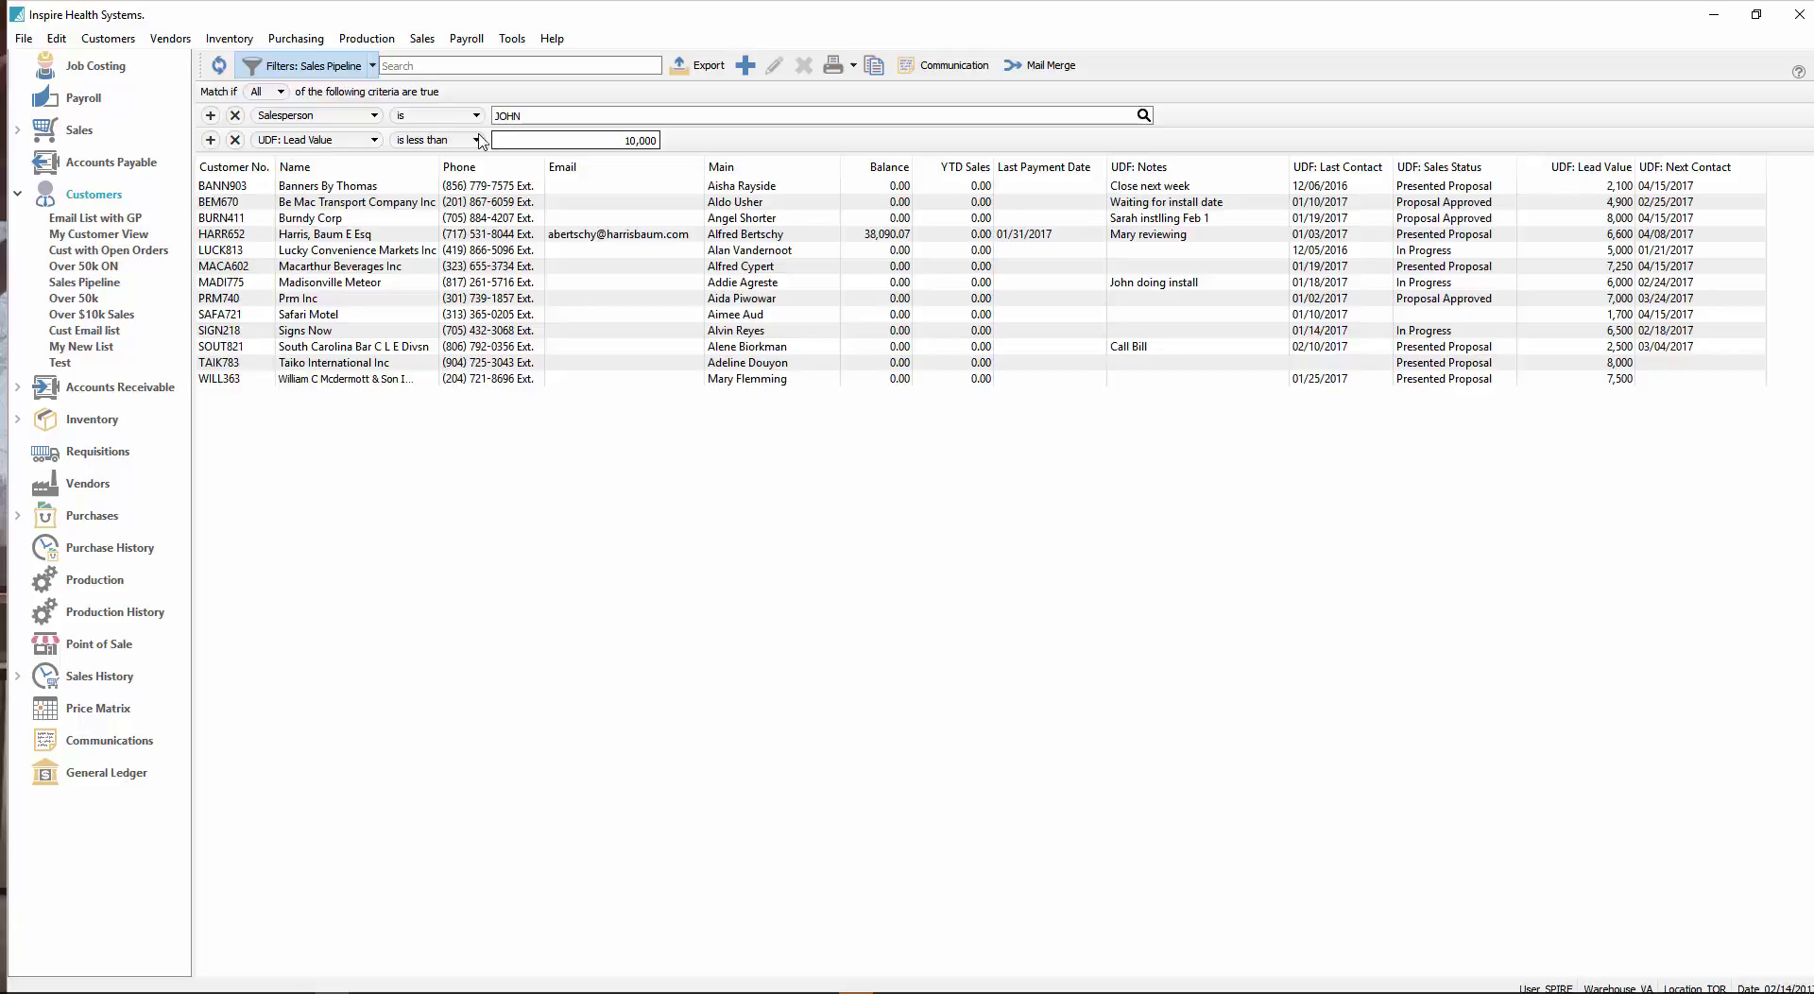
left_click(509, 135)
key("BackSpace")
key("Return")
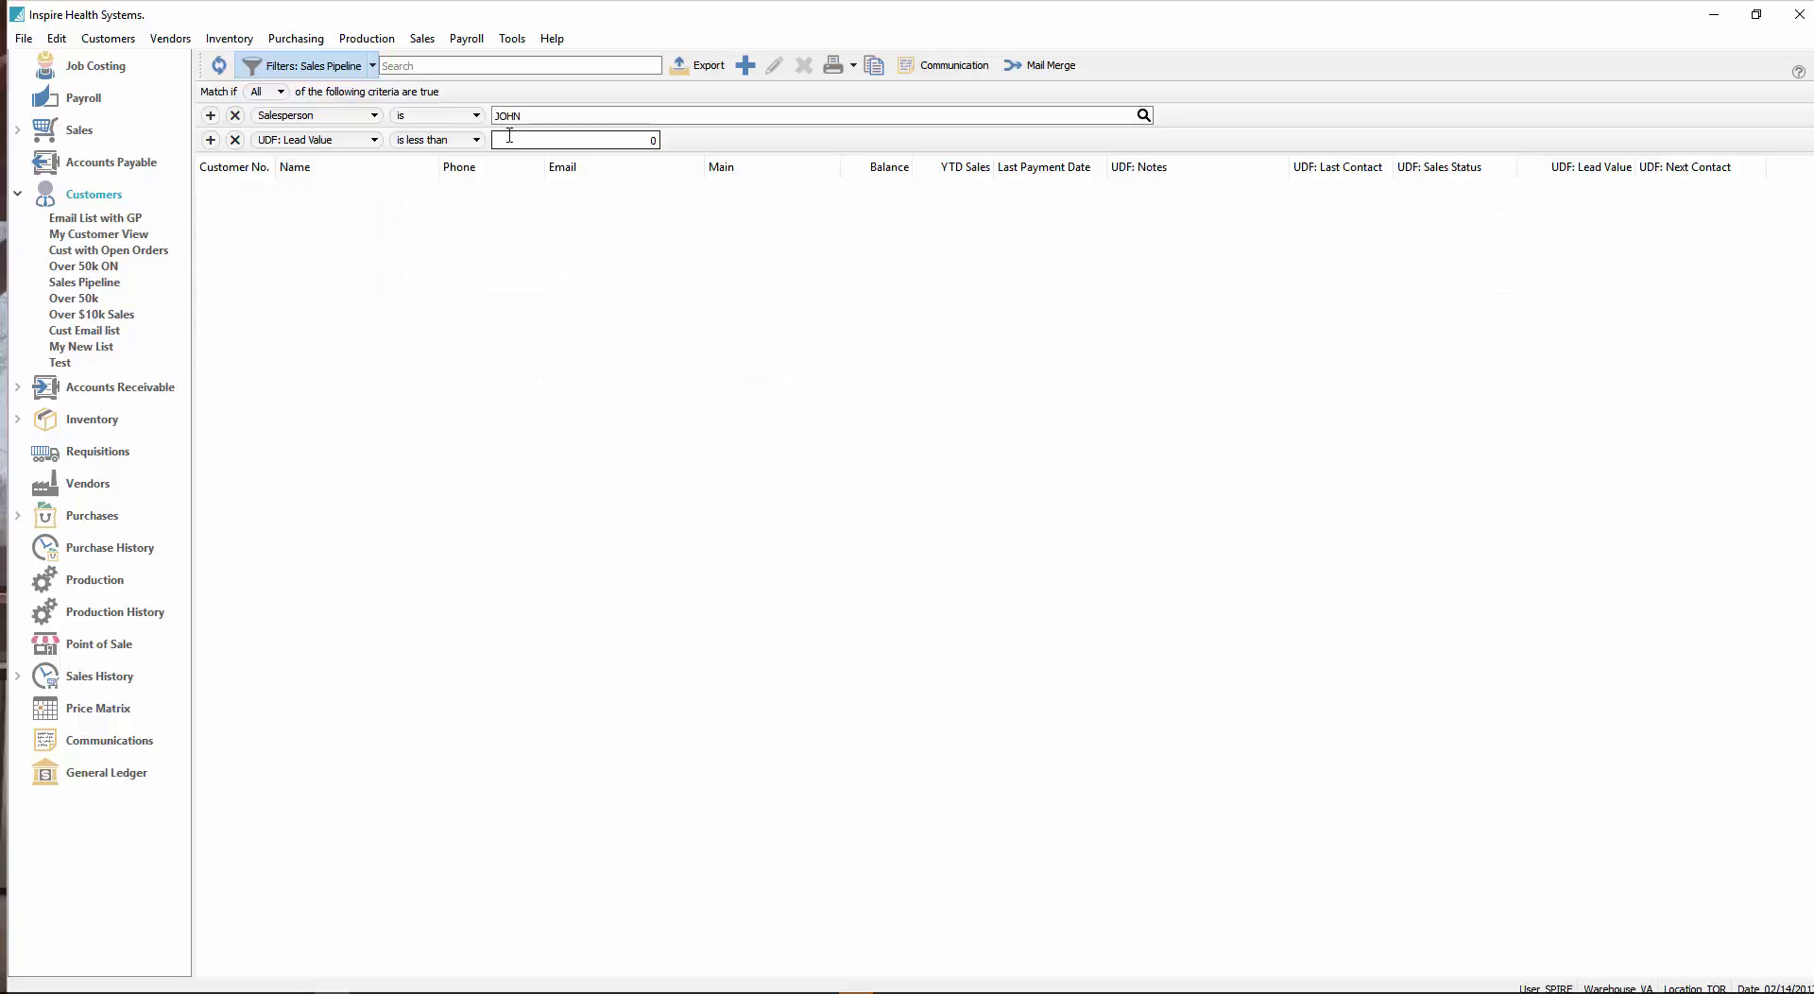
left_click(476, 140)
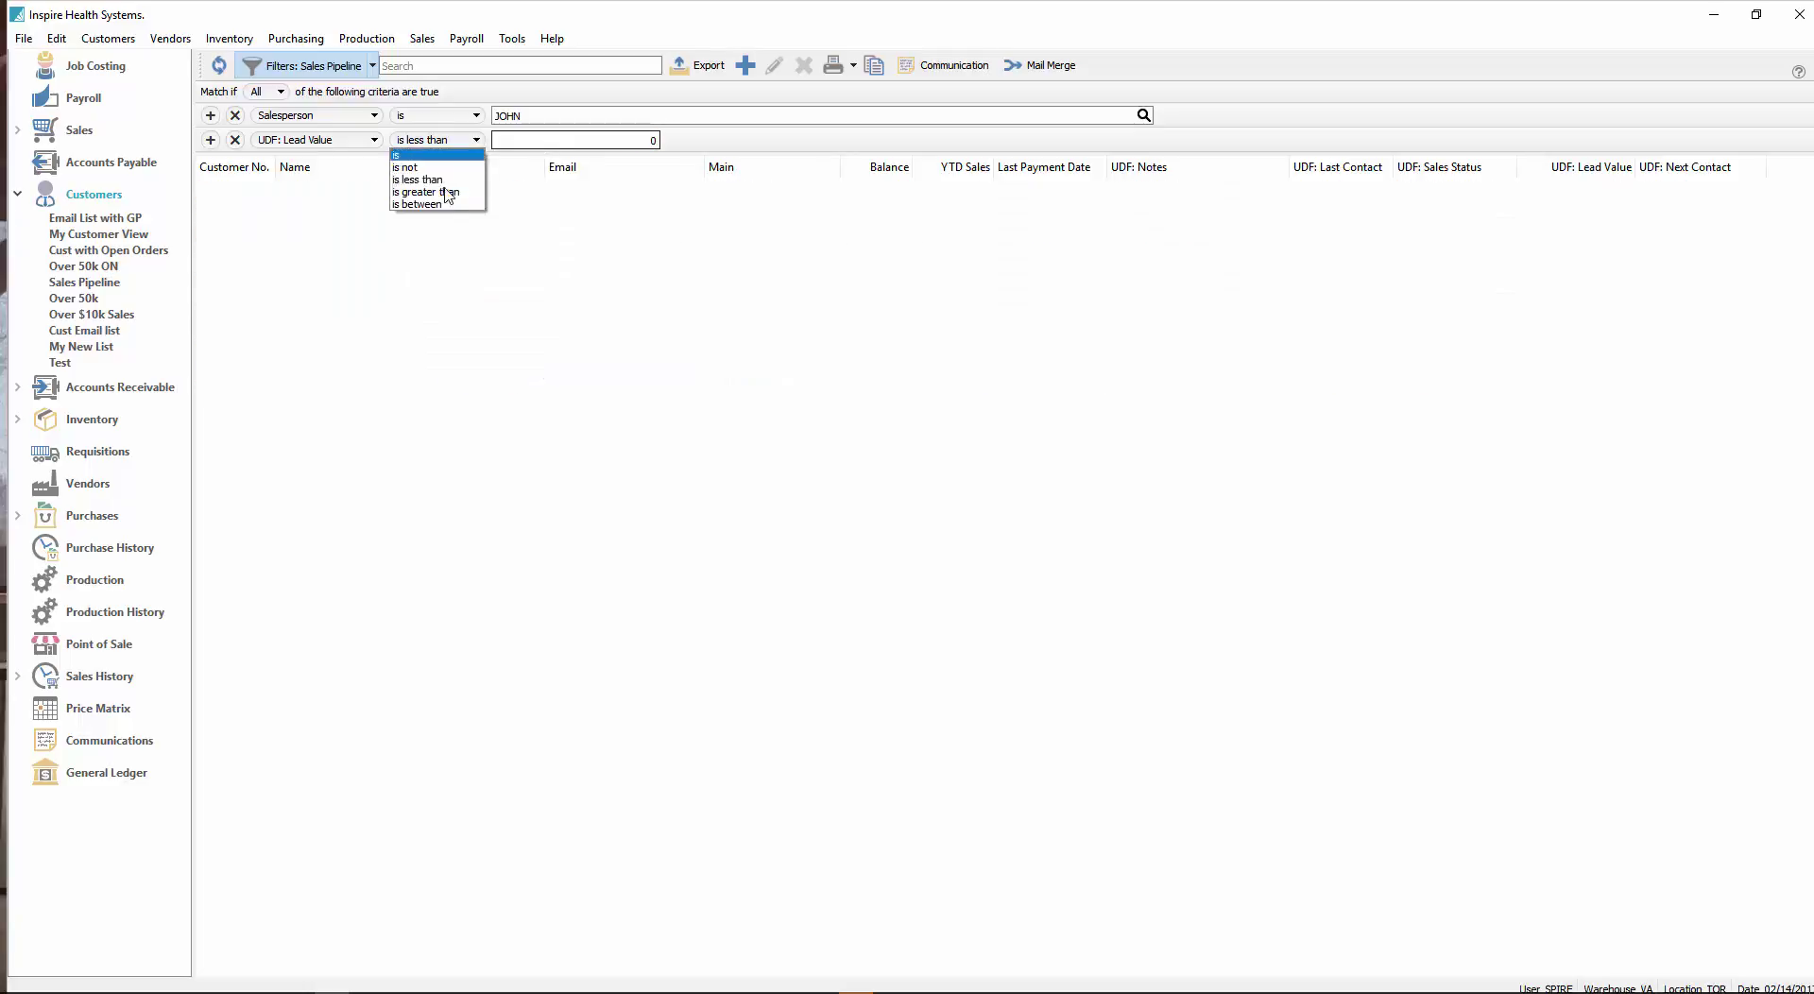
left_click(443, 193)
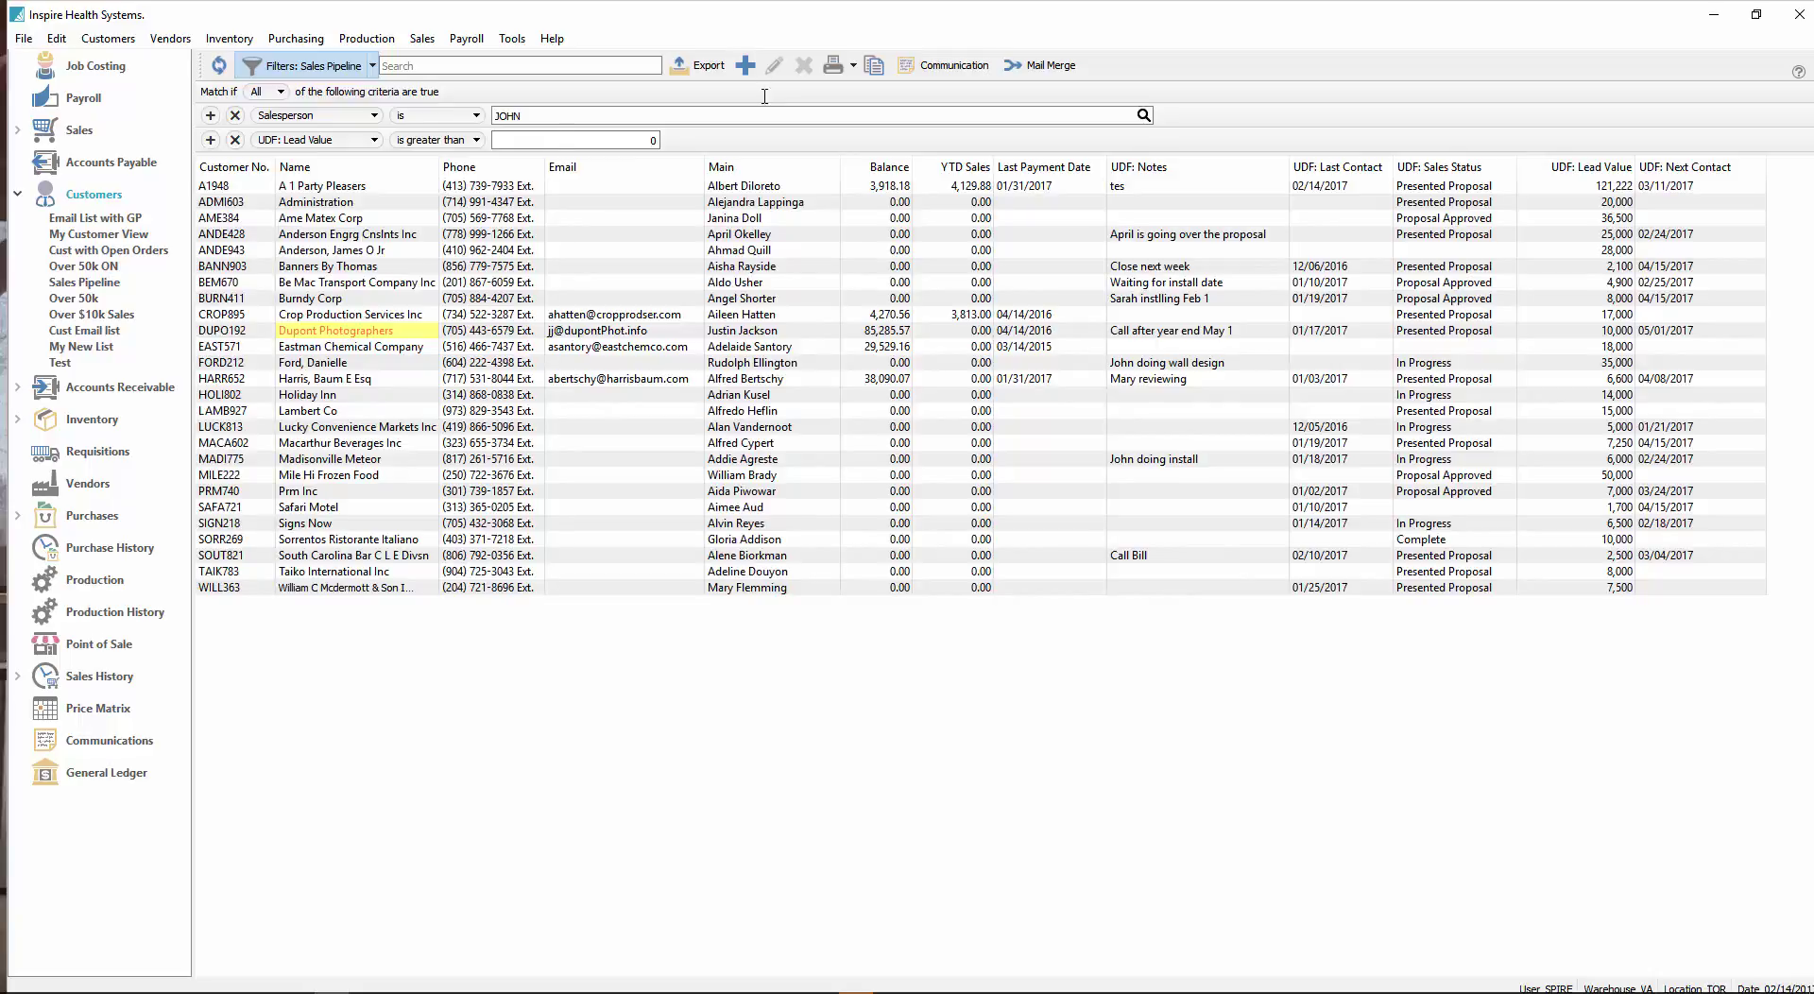
Step: Sort by Lead Value and export the list, replacing the existing customers.xls
left_click(1575, 168)
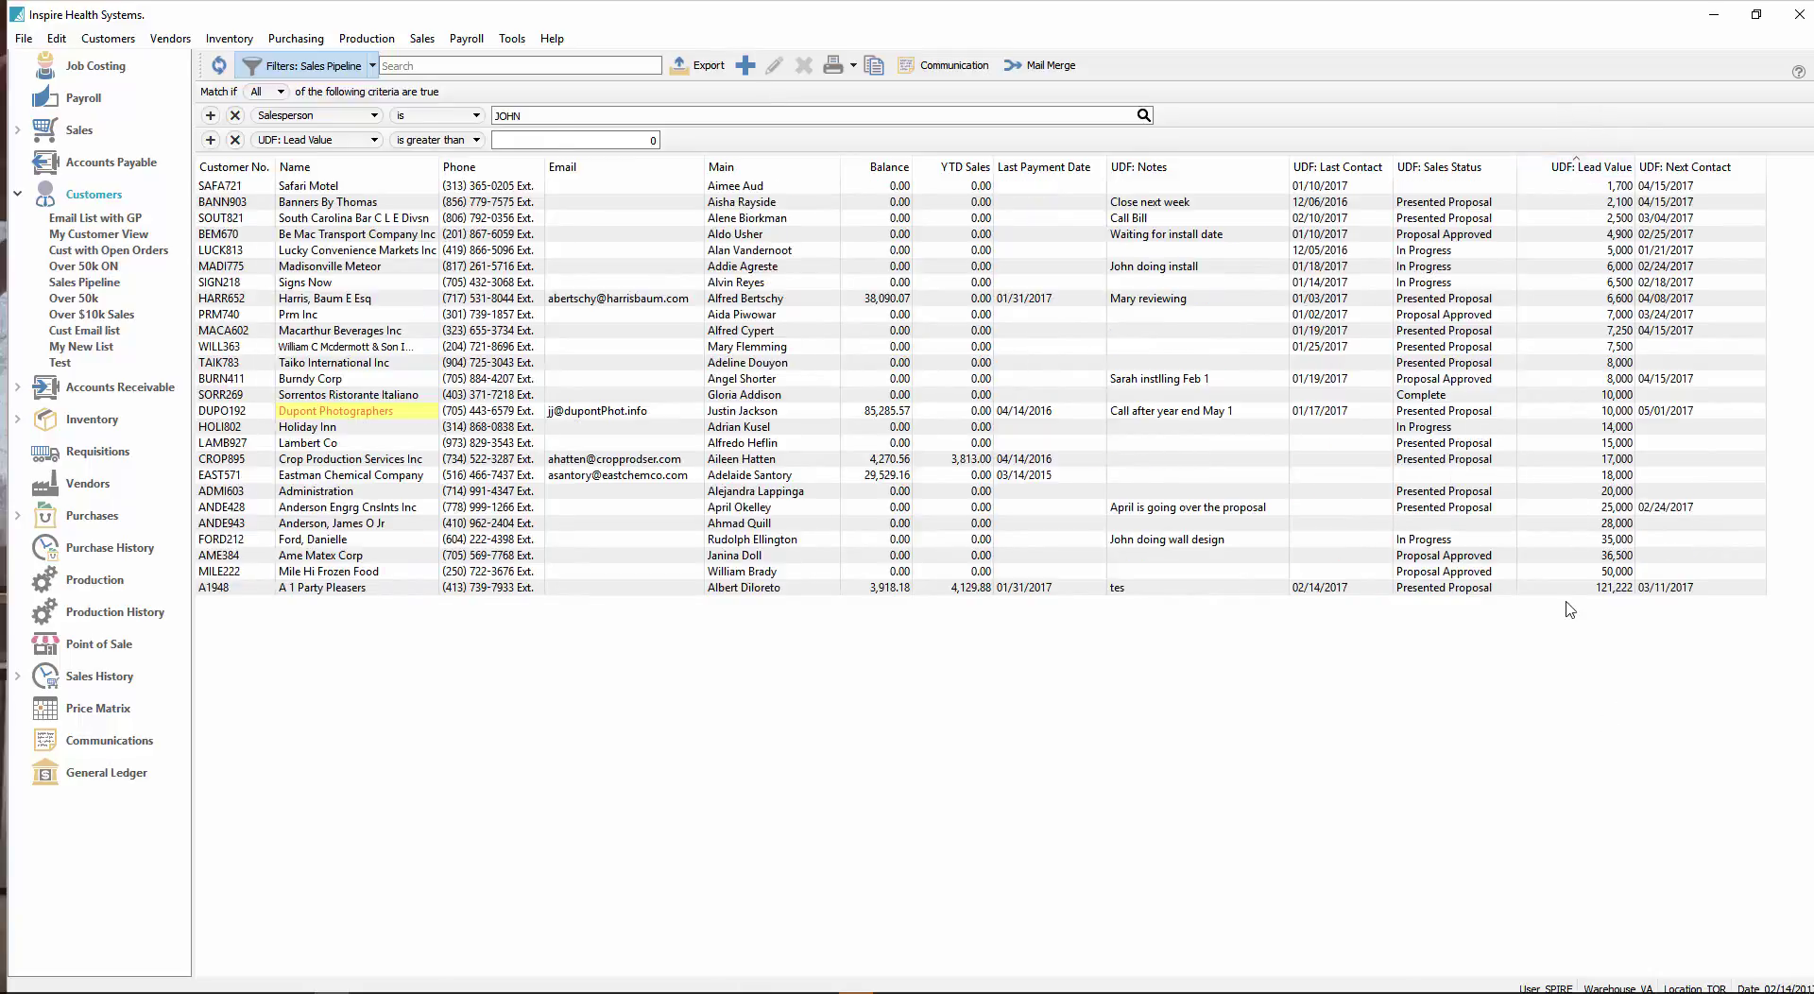
left_click(460, 188)
left_click(703, 65)
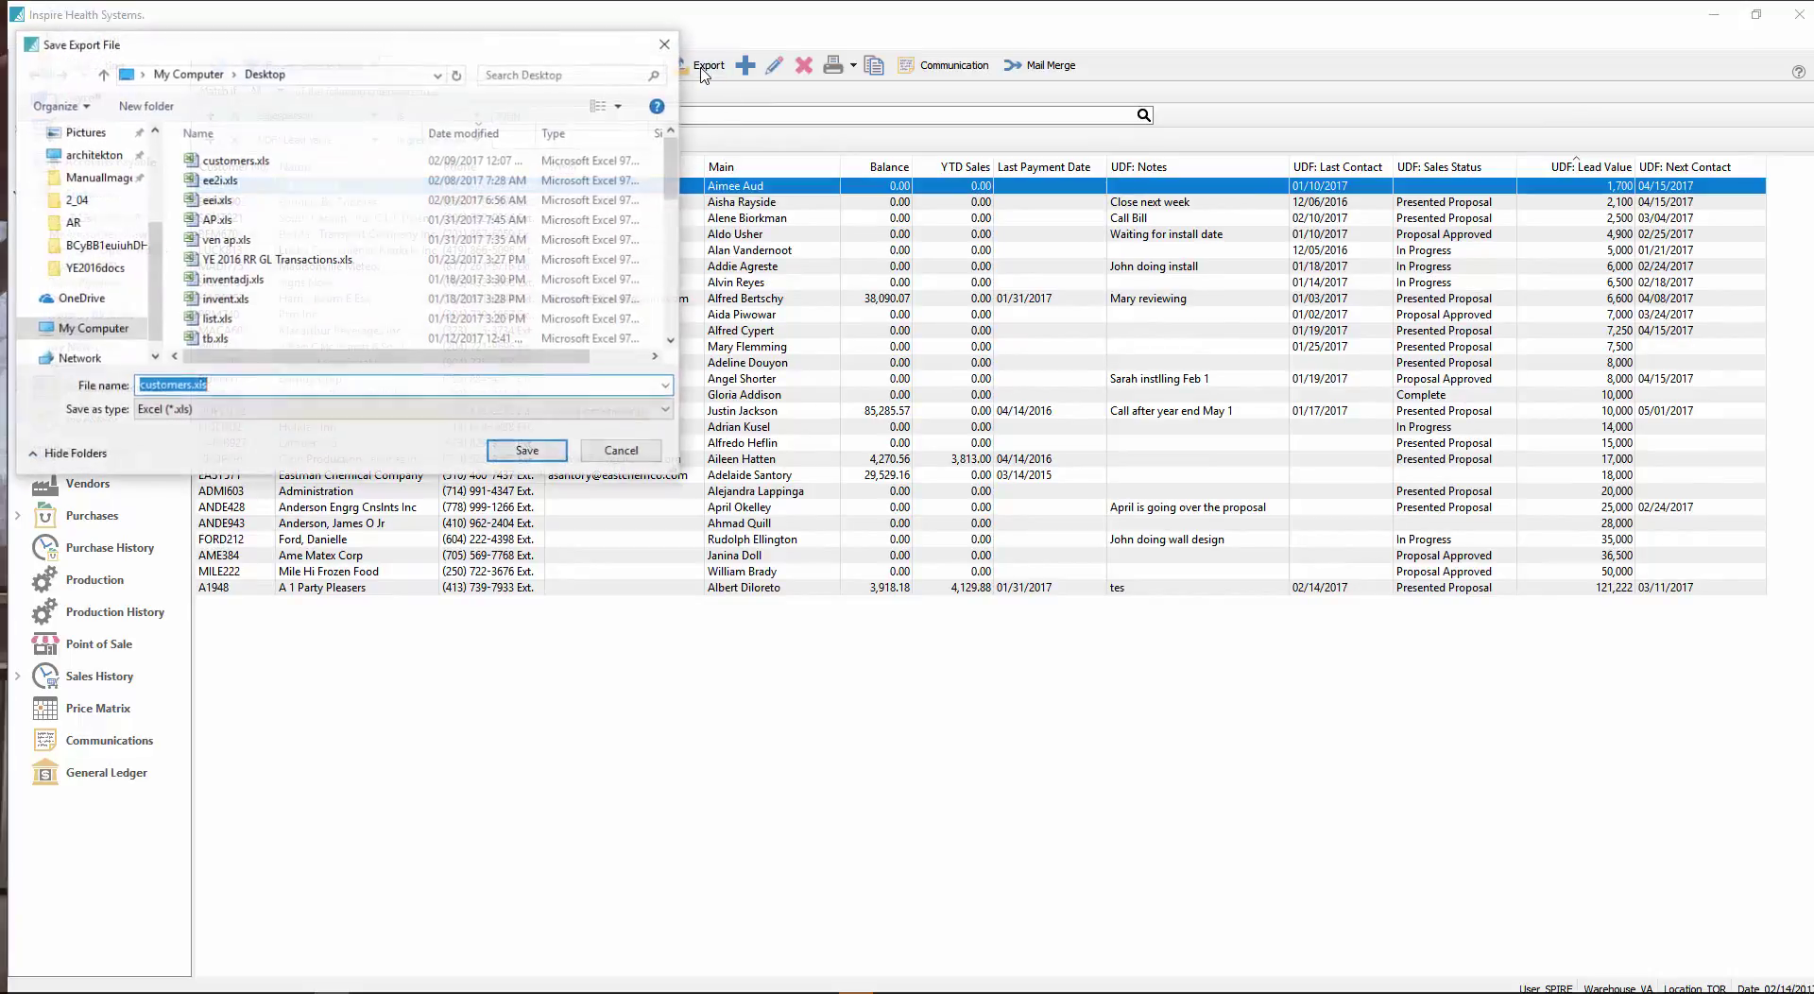
left_click(528, 450)
left_click(958, 513)
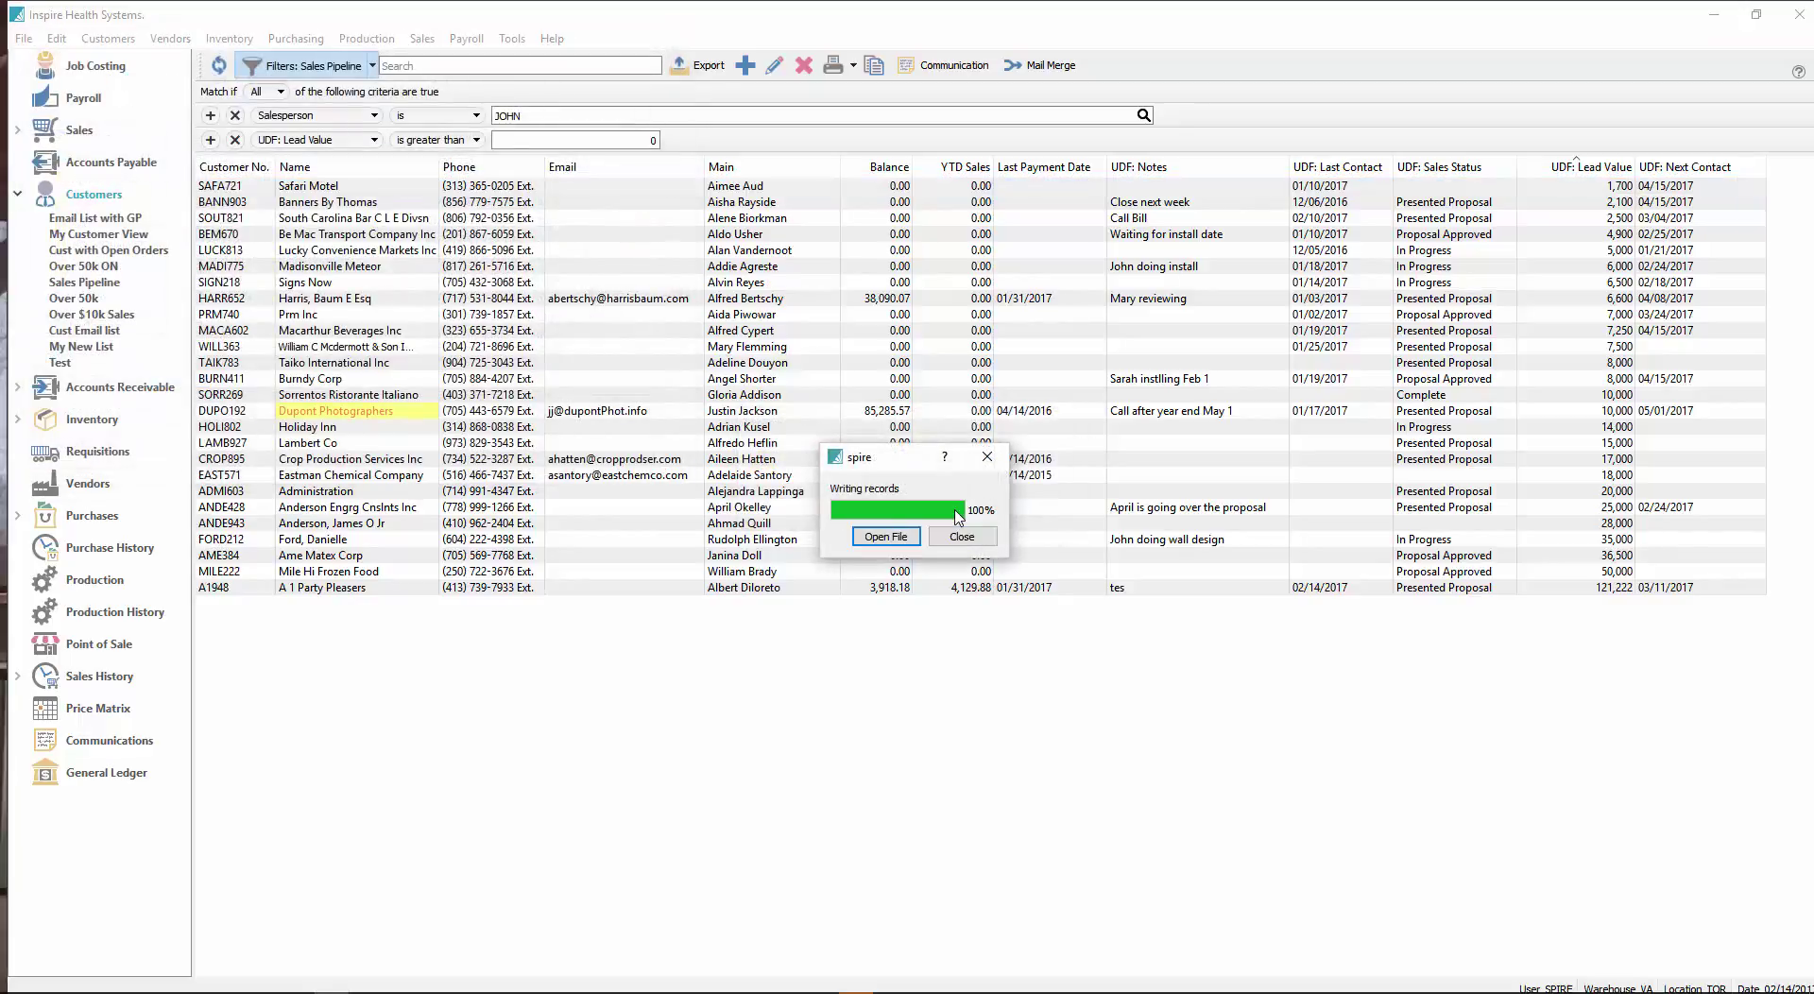
Step: Open customers.xls in Excel and autofit every column to its contents
left_click(885, 536)
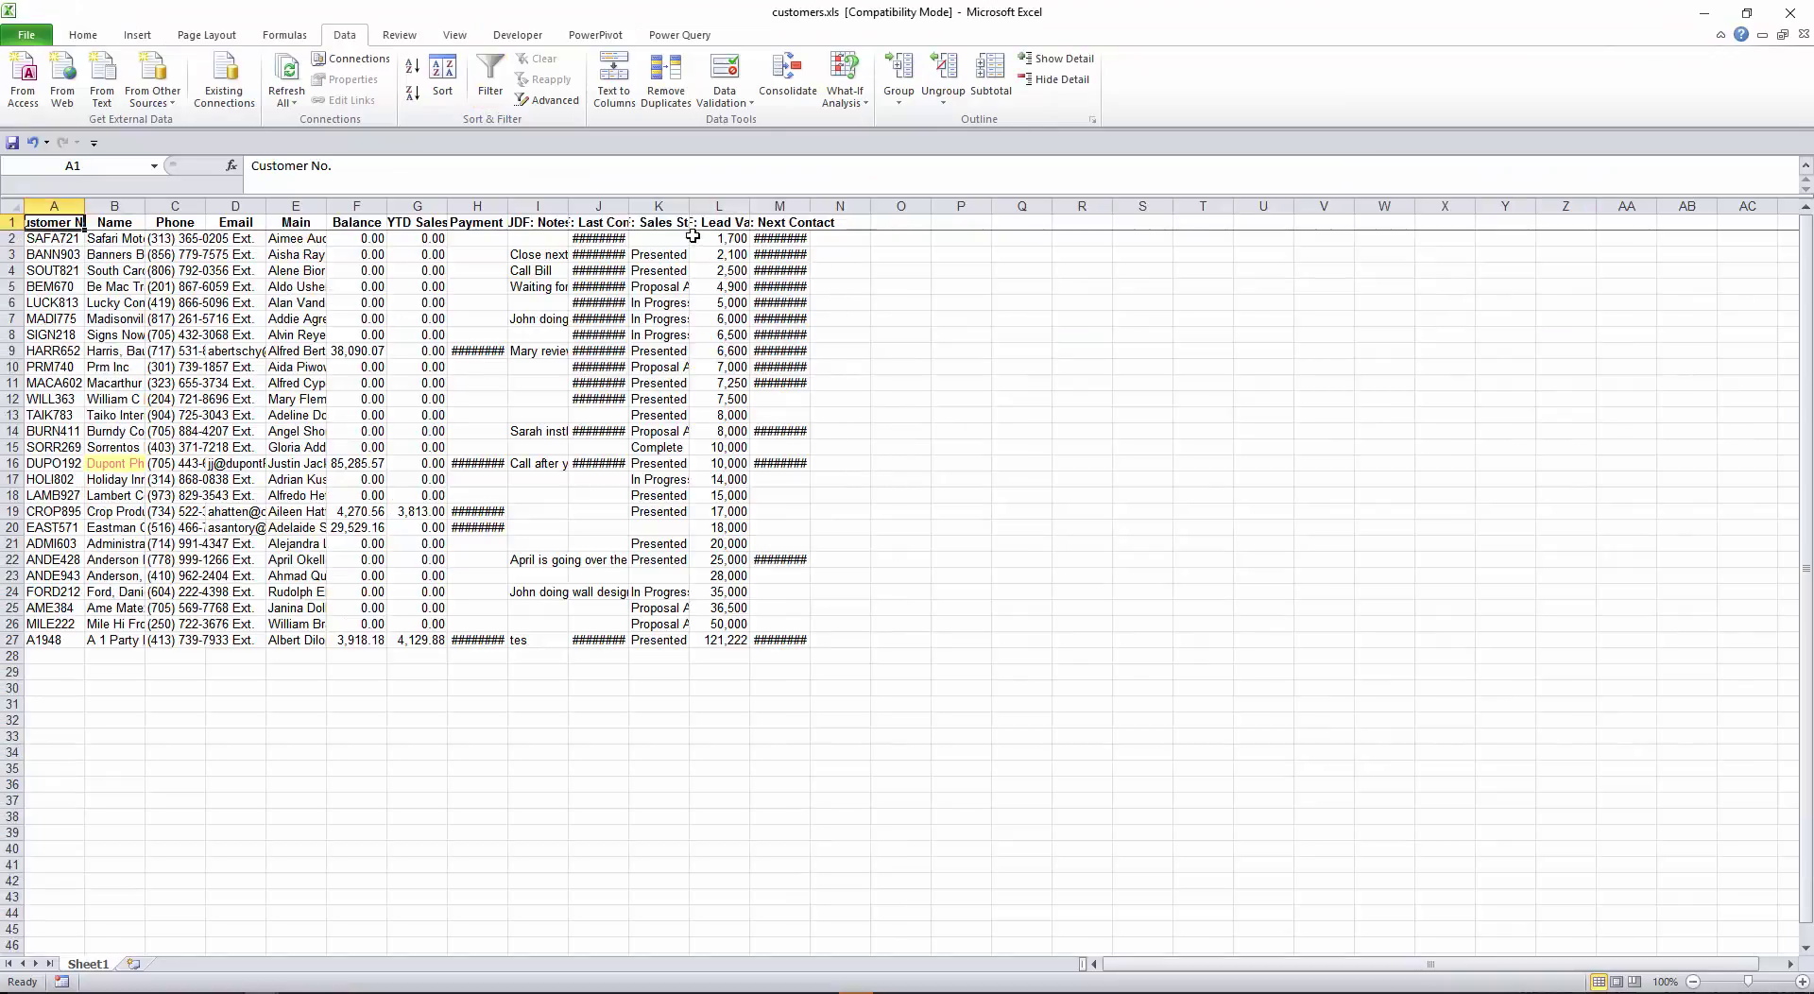
left_click(11, 205)
double_click(84, 205)
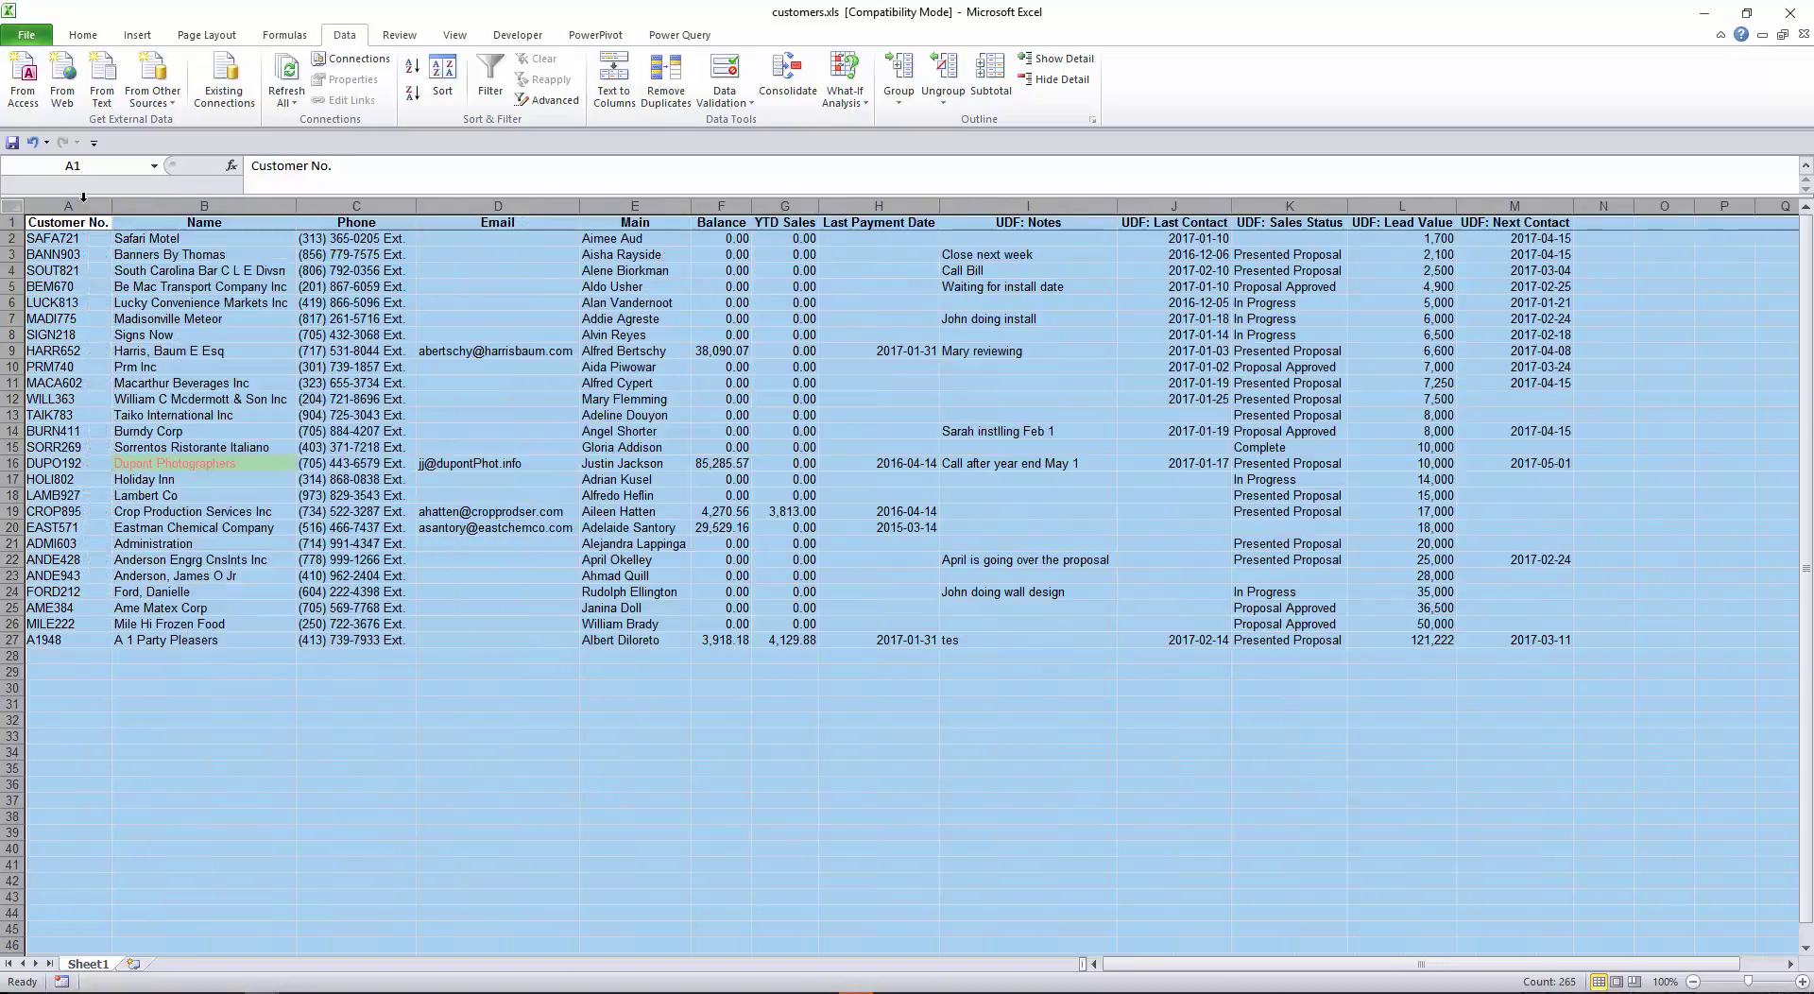
left_click(1411, 402)
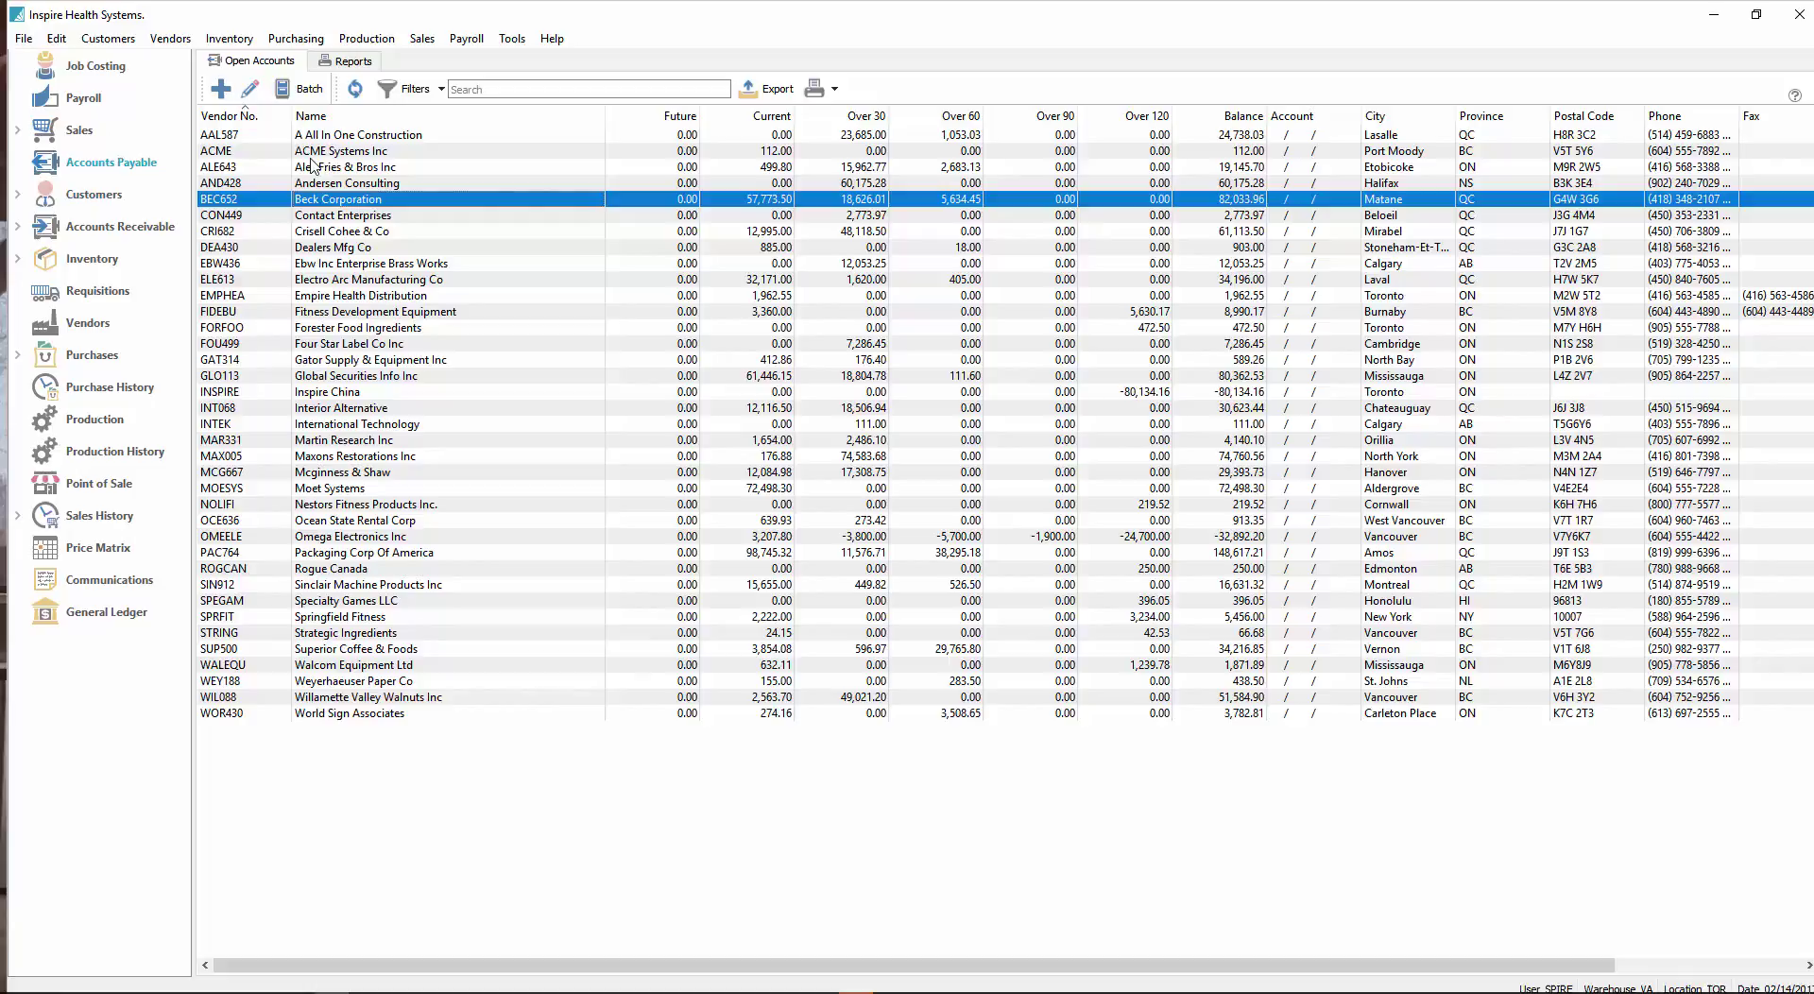
Step: Create a new AP payment batch using the EFT payment method and load outstanding payables
left_click(418, 168)
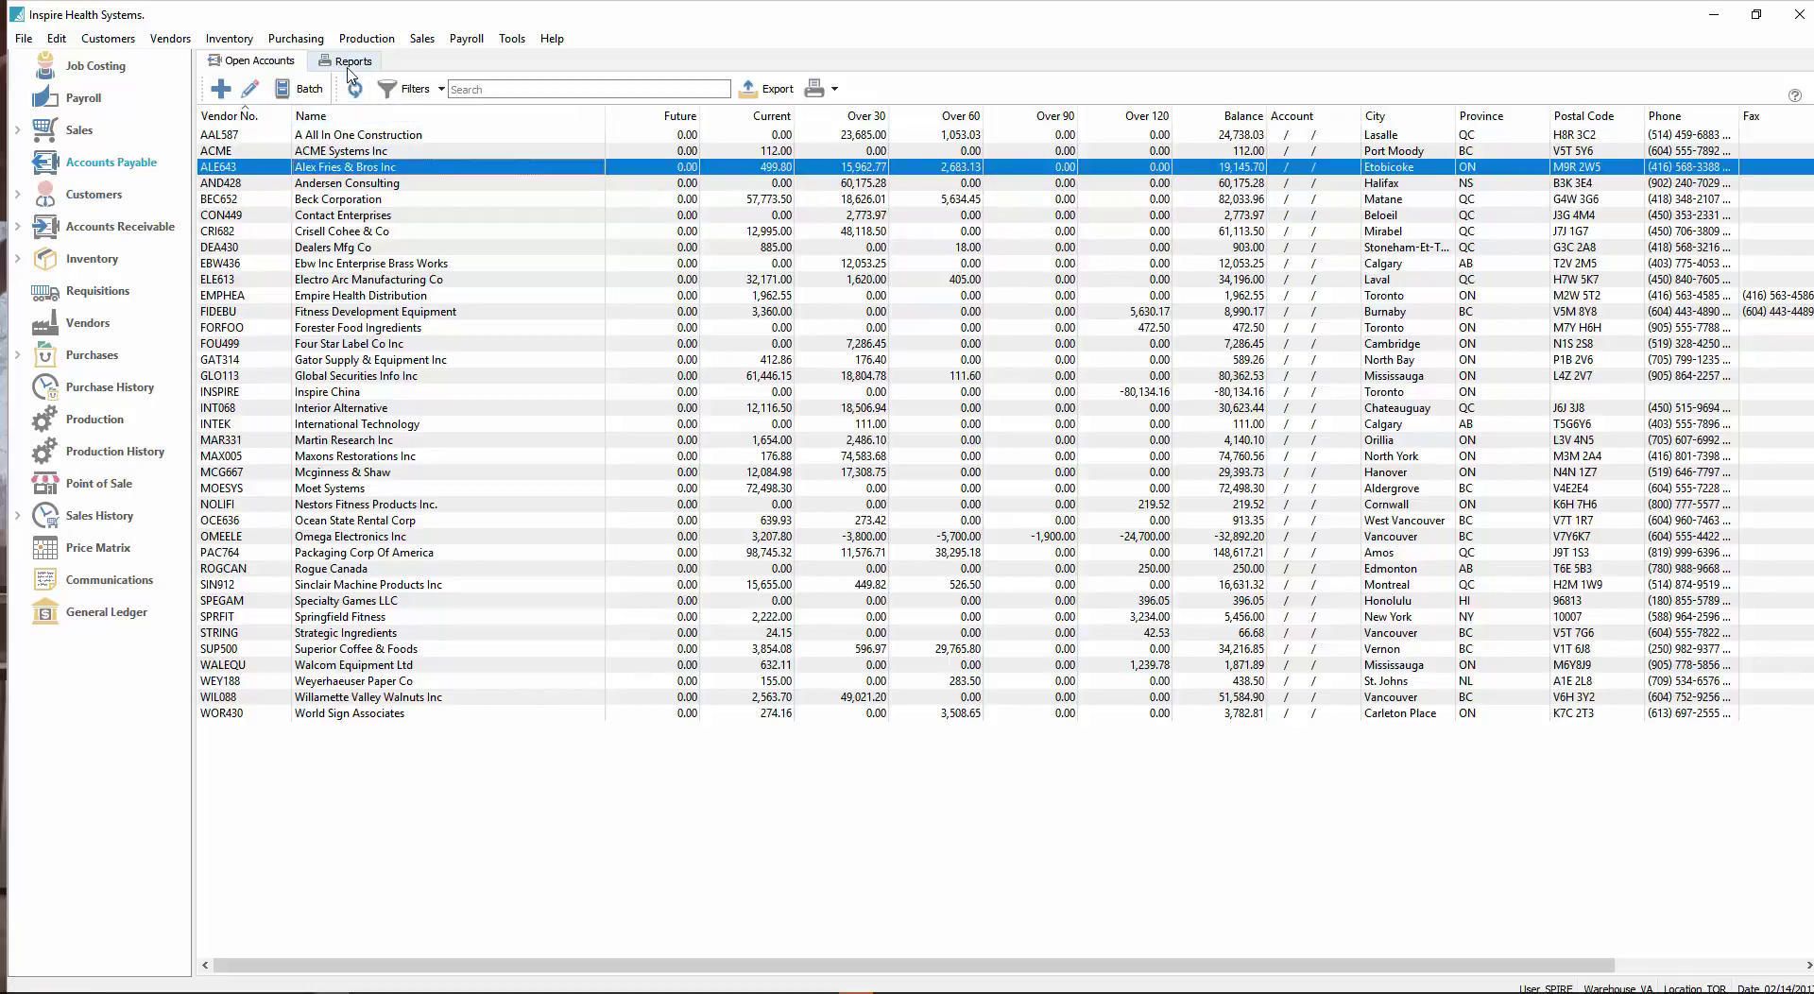
left_click(308, 91)
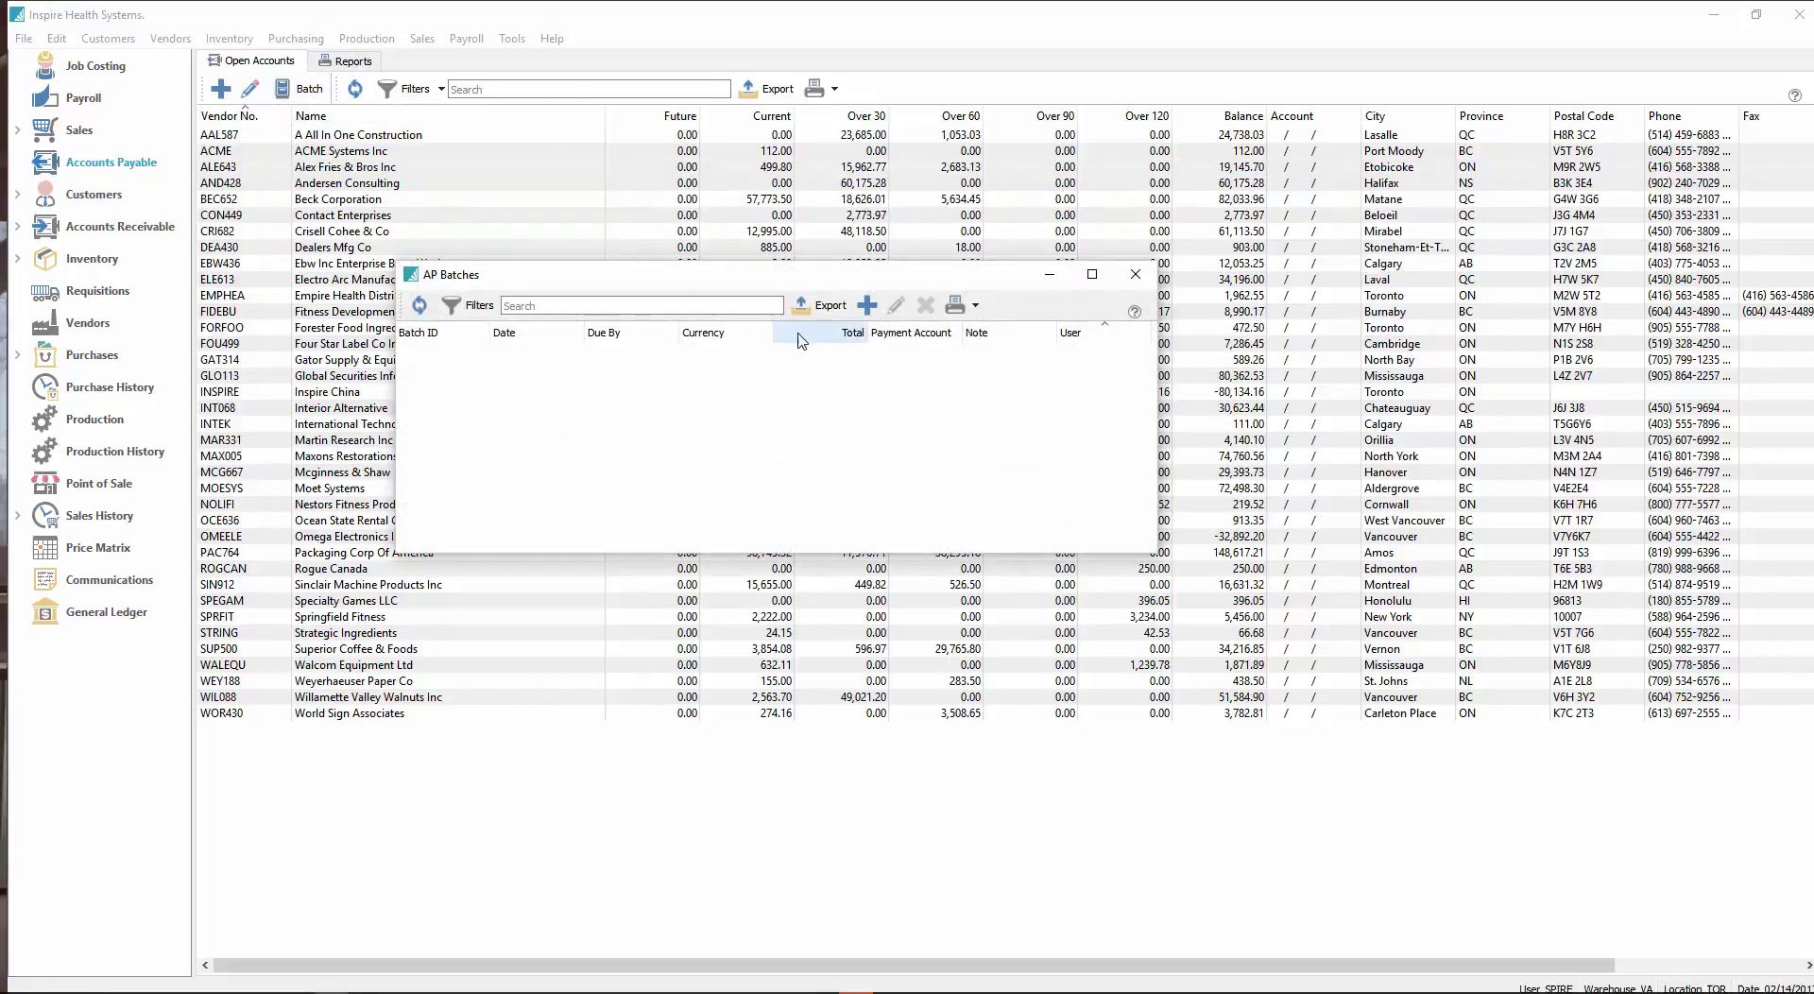
left_click(868, 306)
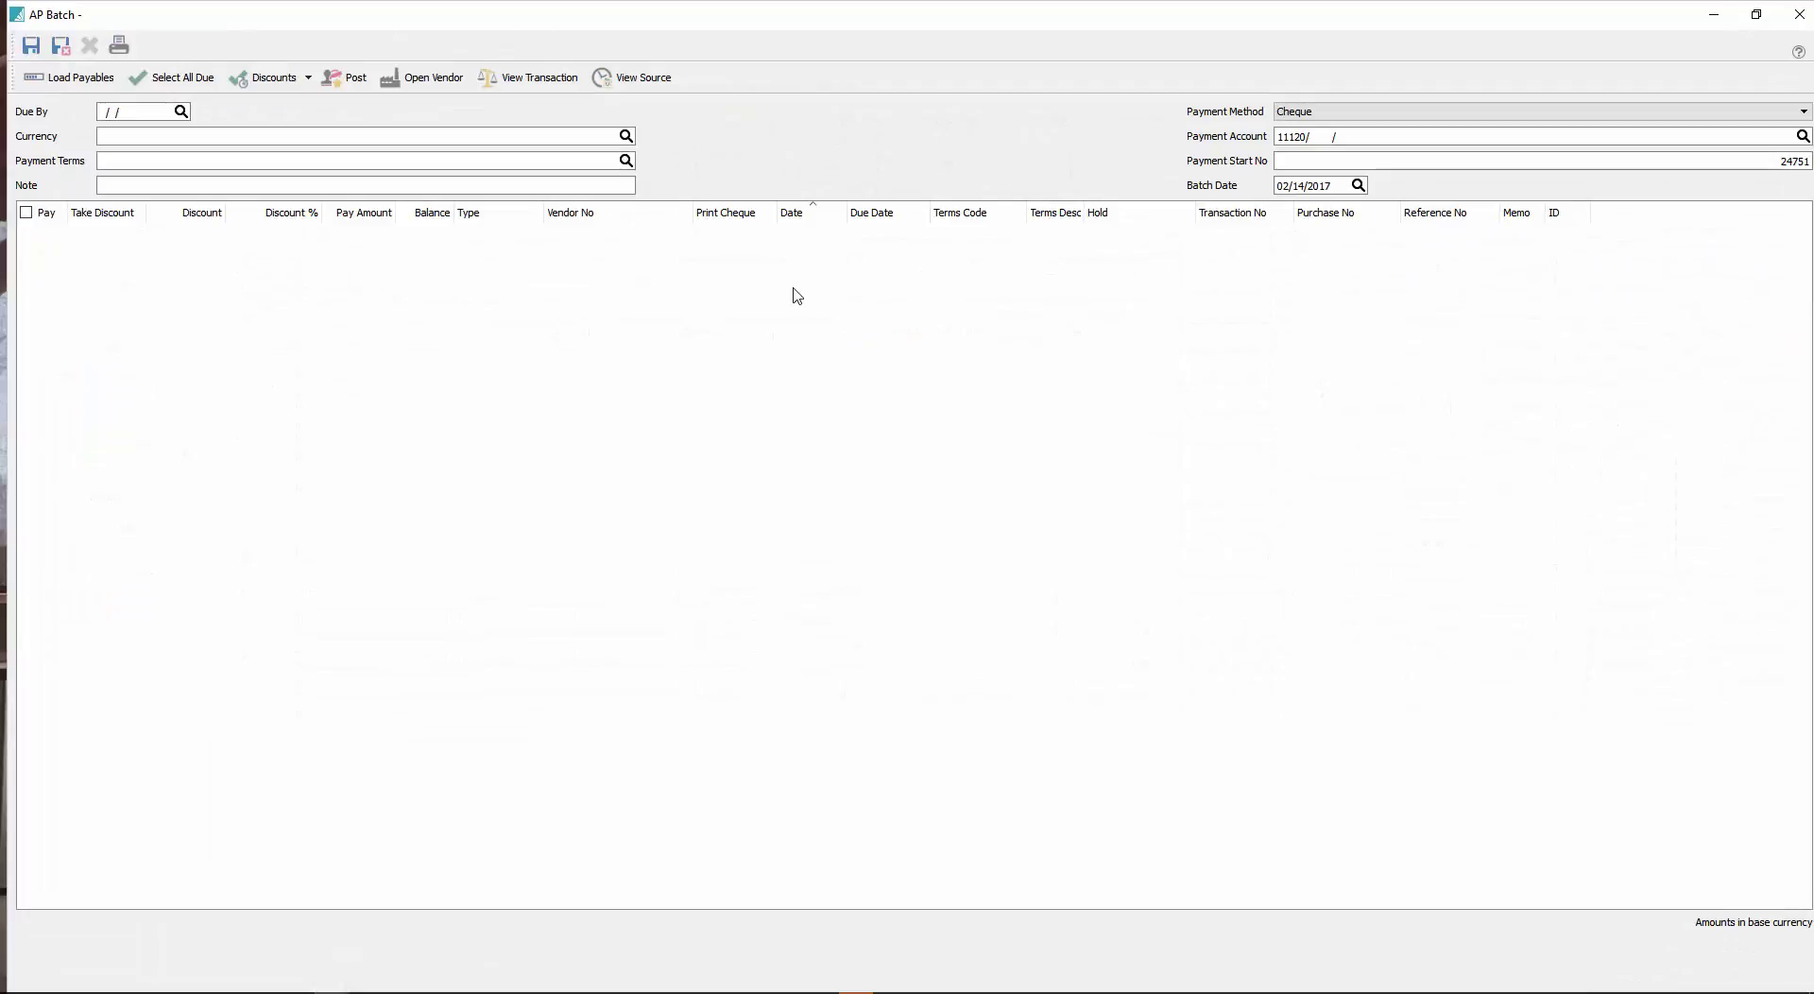
left_click(1349, 118)
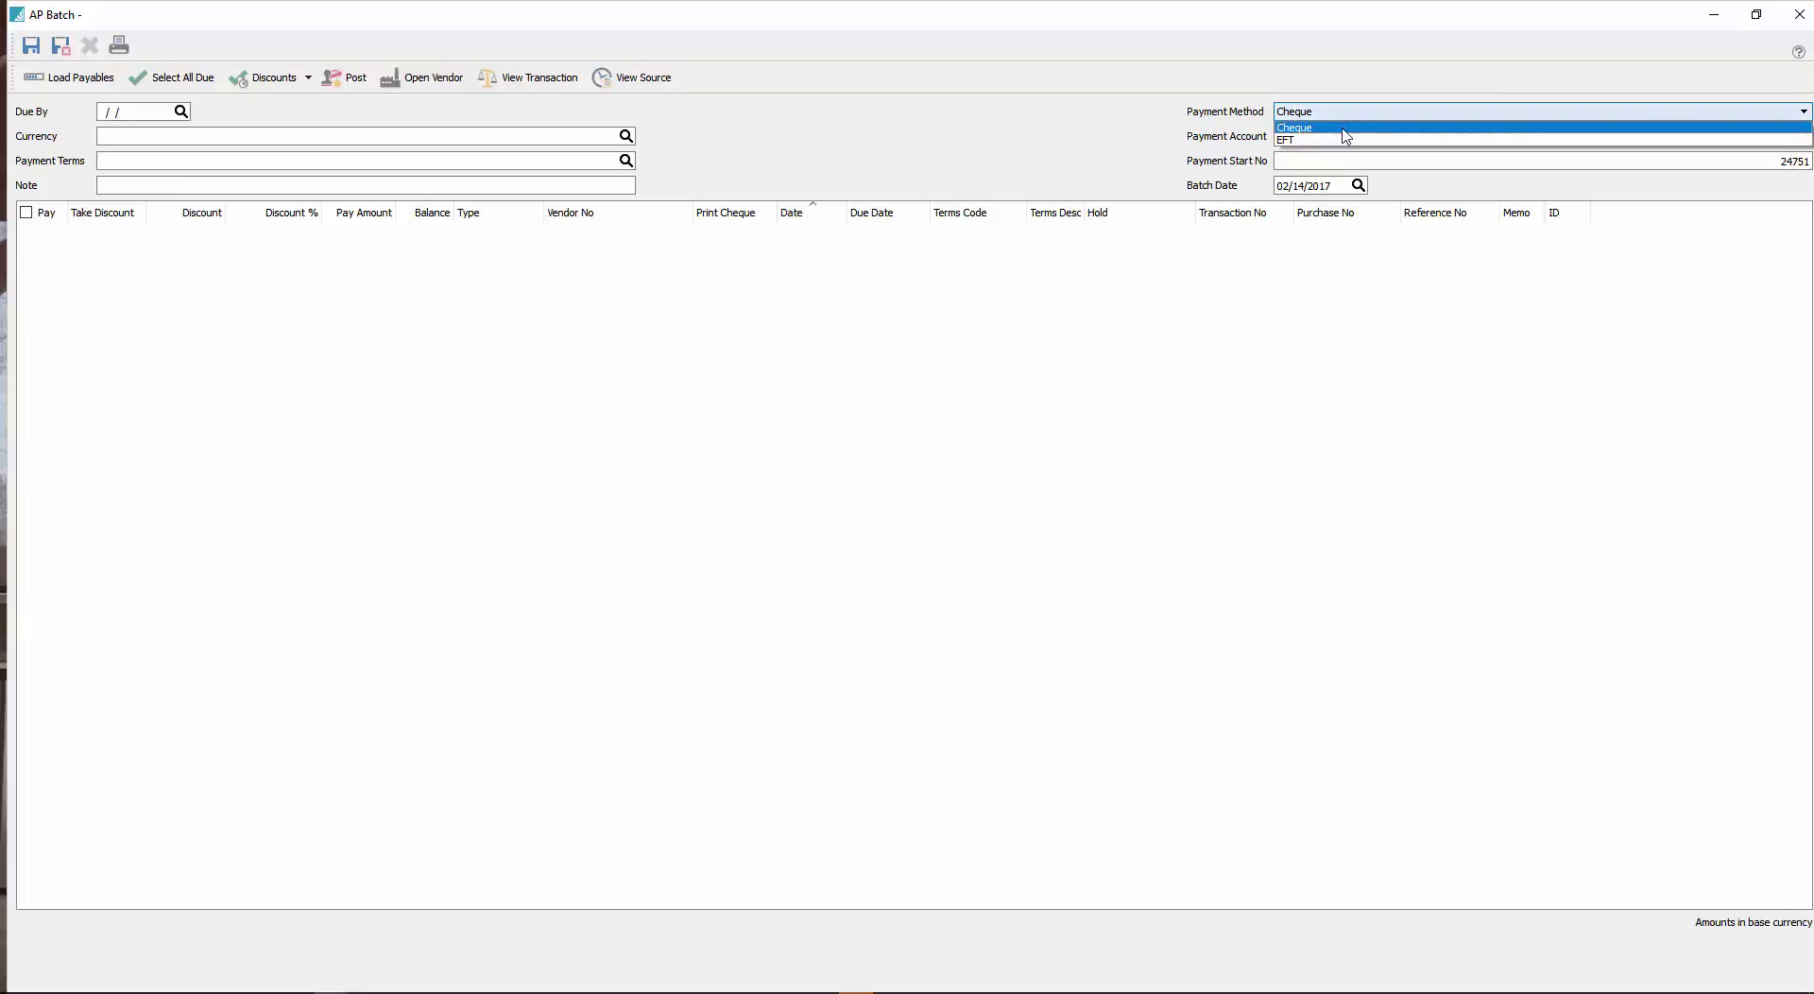
left_click(1340, 141)
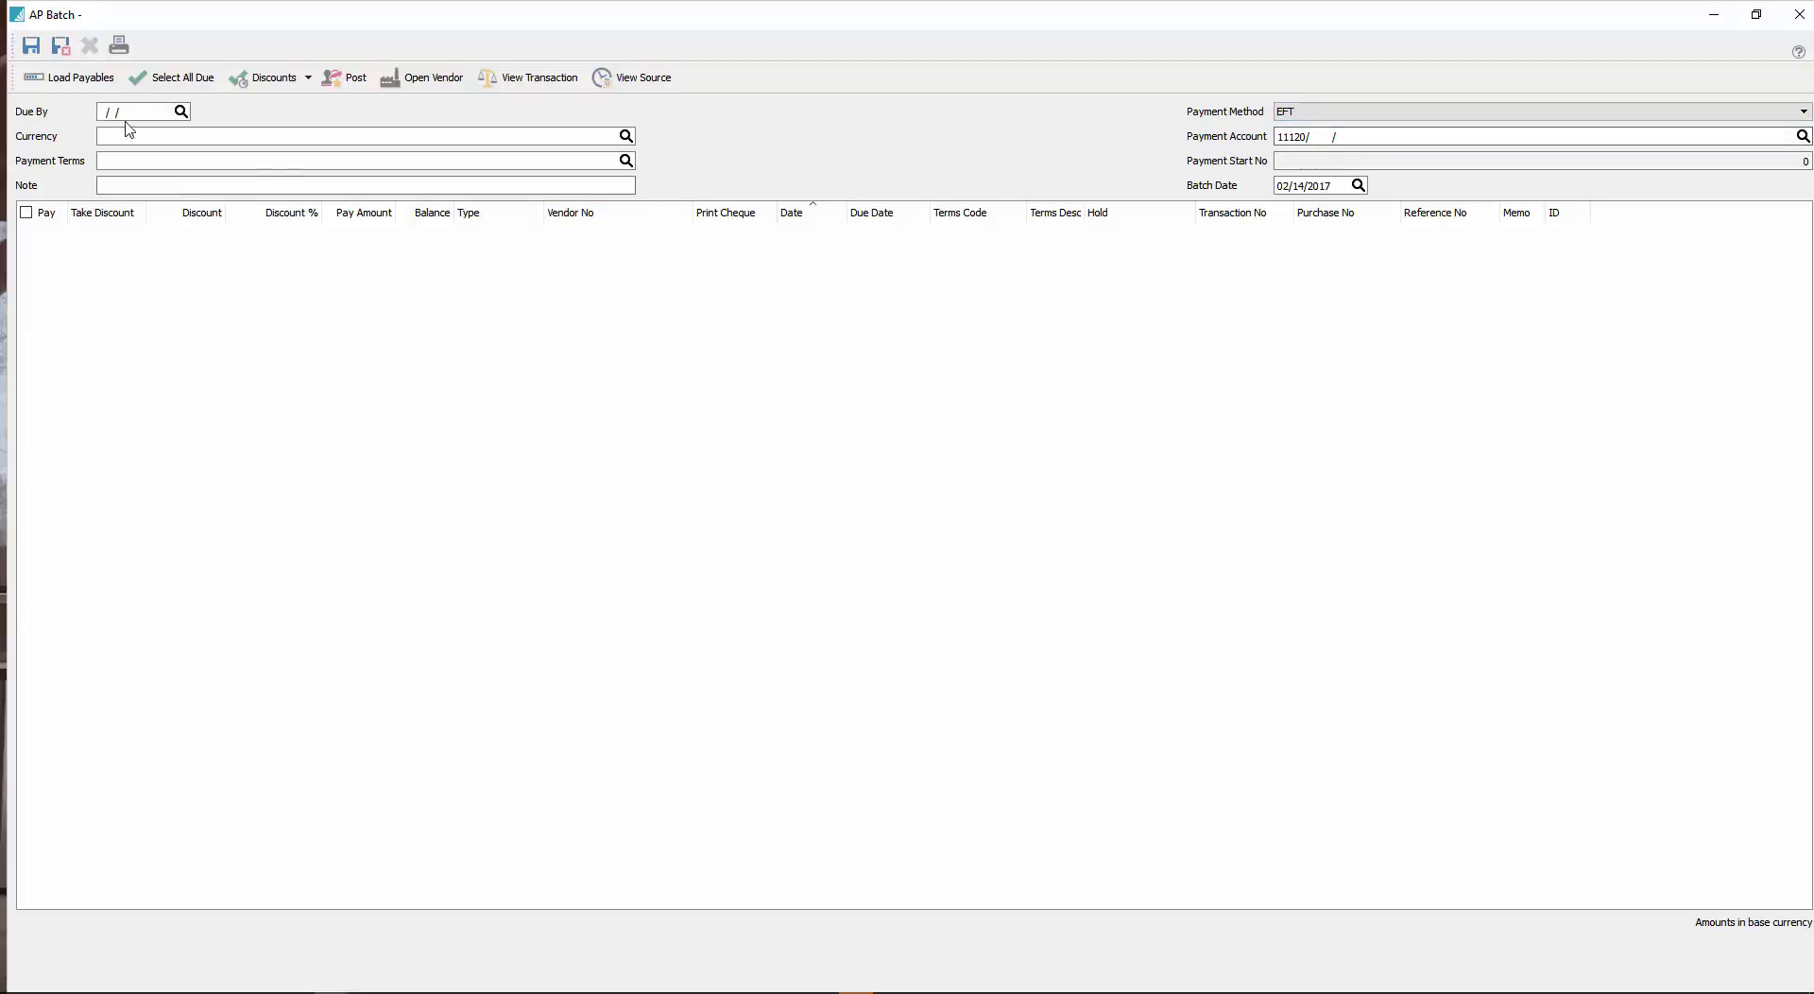
left_click(69, 79)
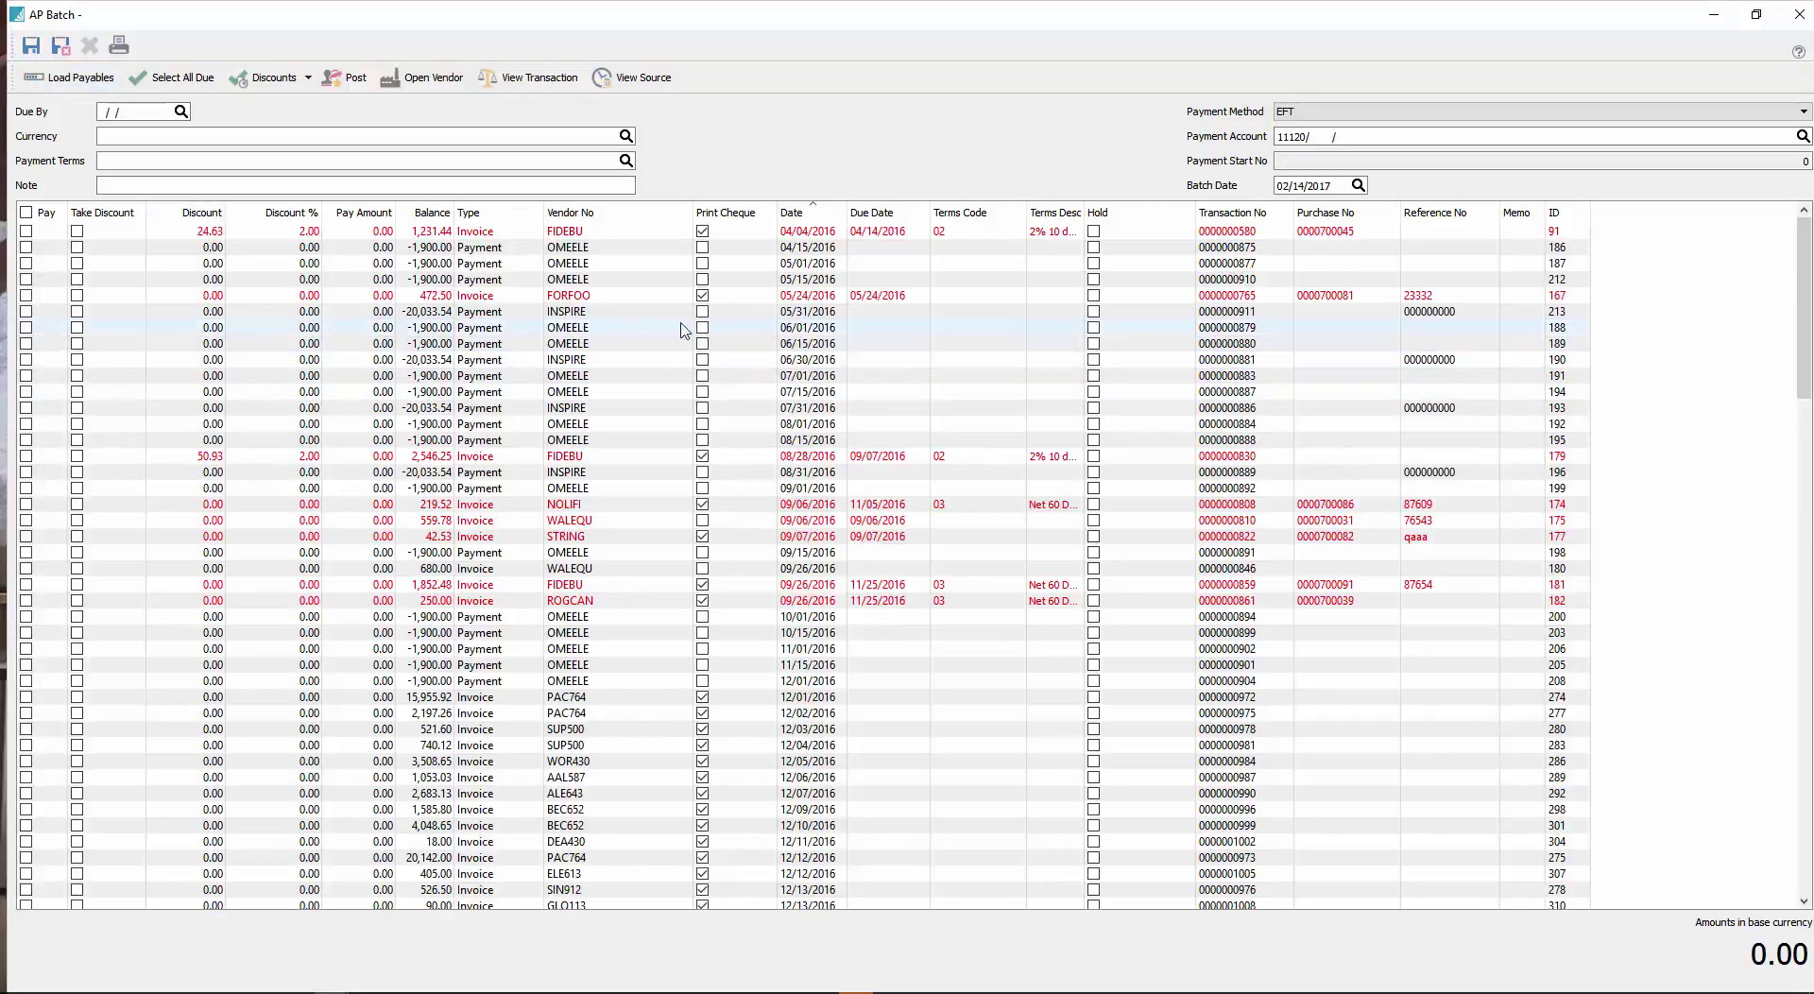
scroll(593, 556, "down", 6)
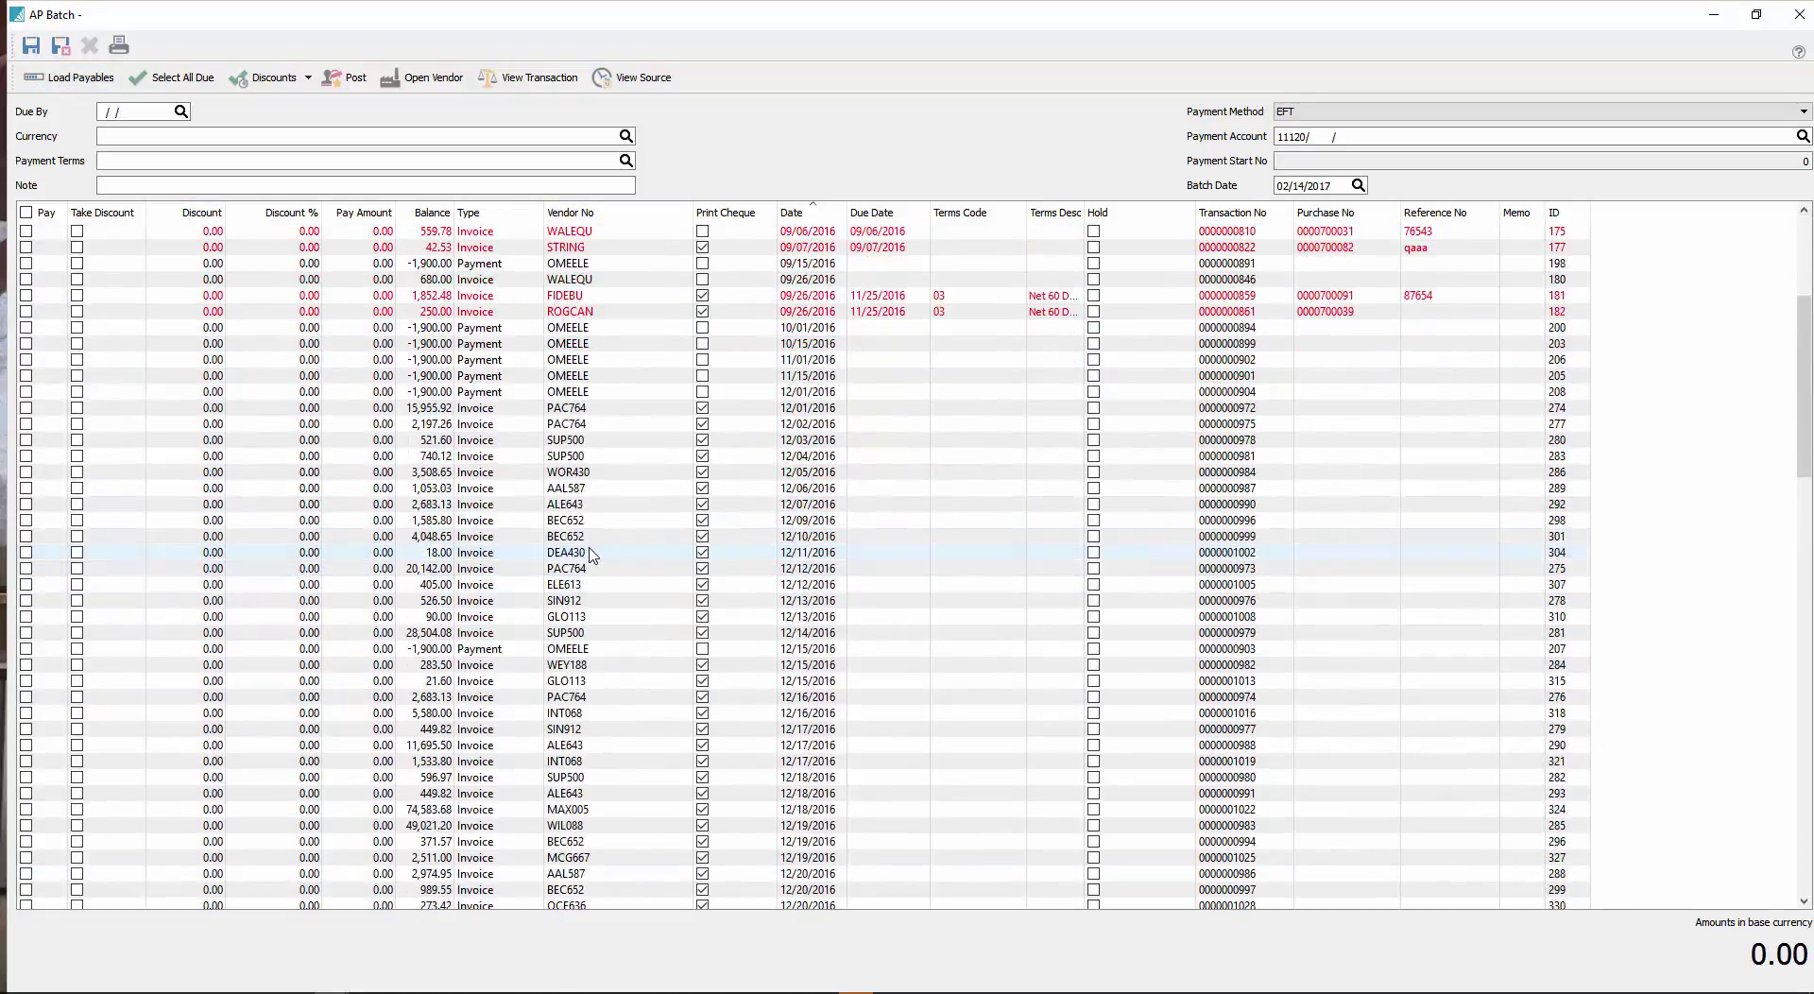
scroll(592, 556, "up", 6)
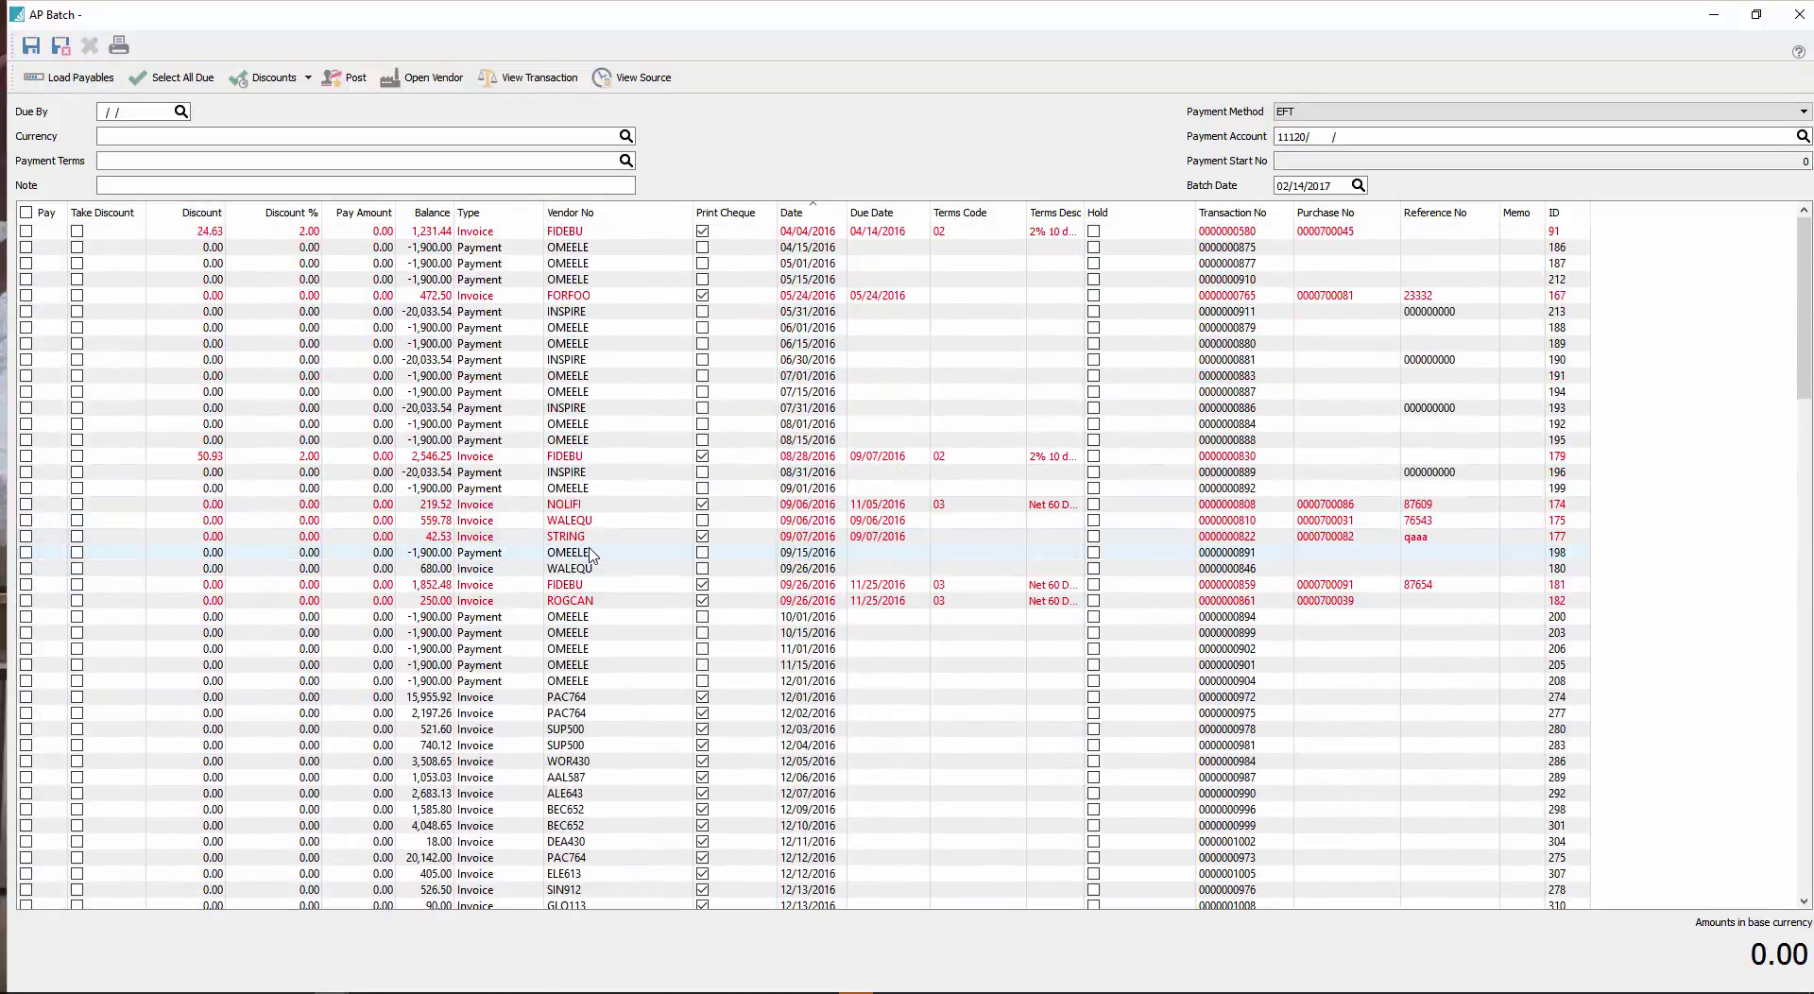
left_click(464, 346)
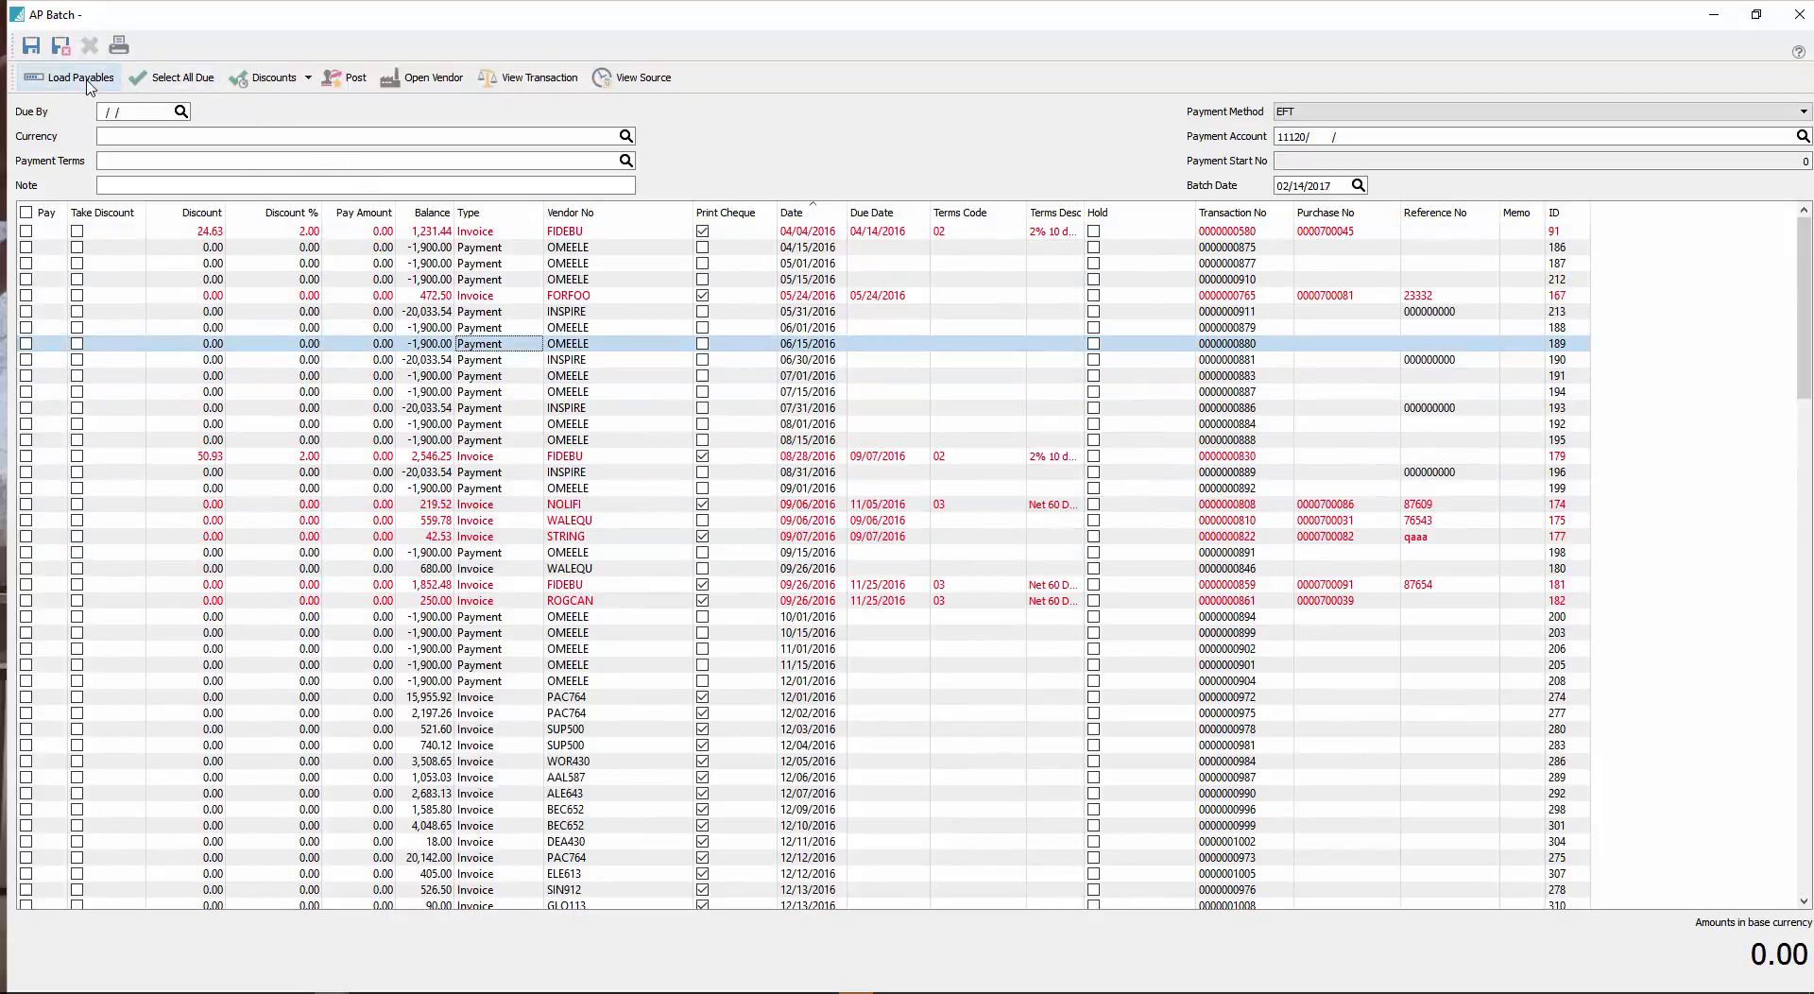
left_click(423, 77)
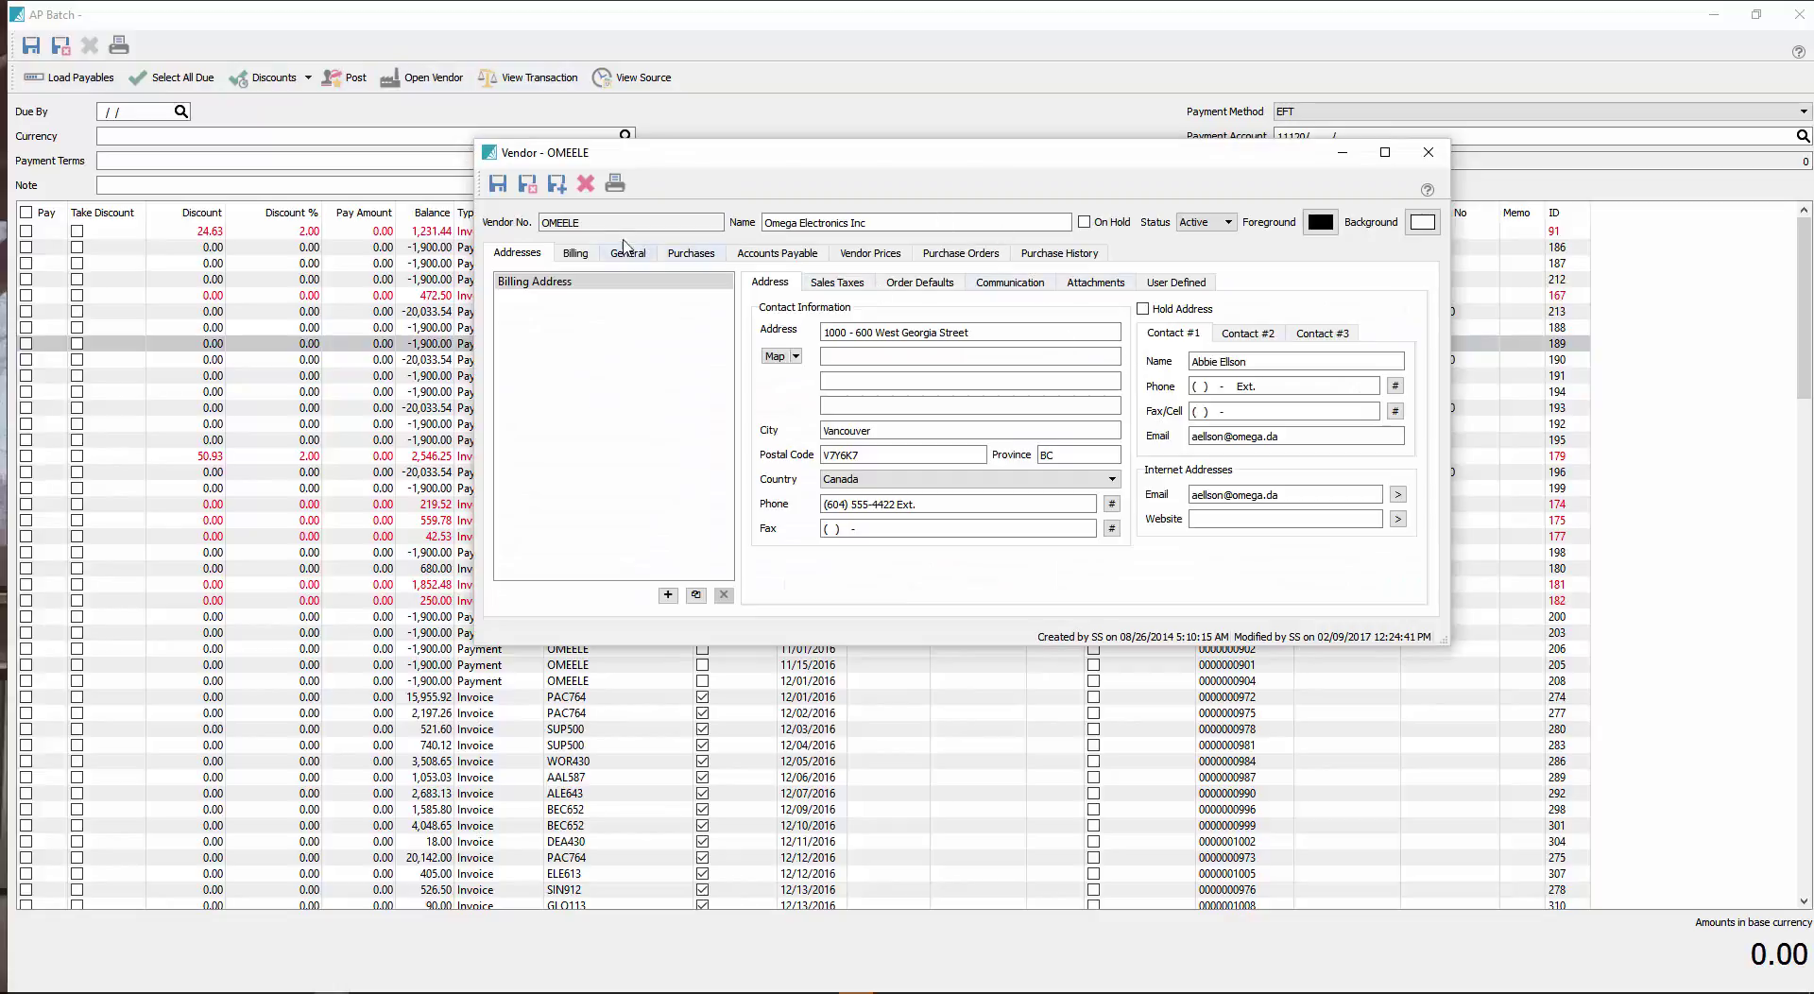
left_click(588, 253)
double_click(1149, 300)
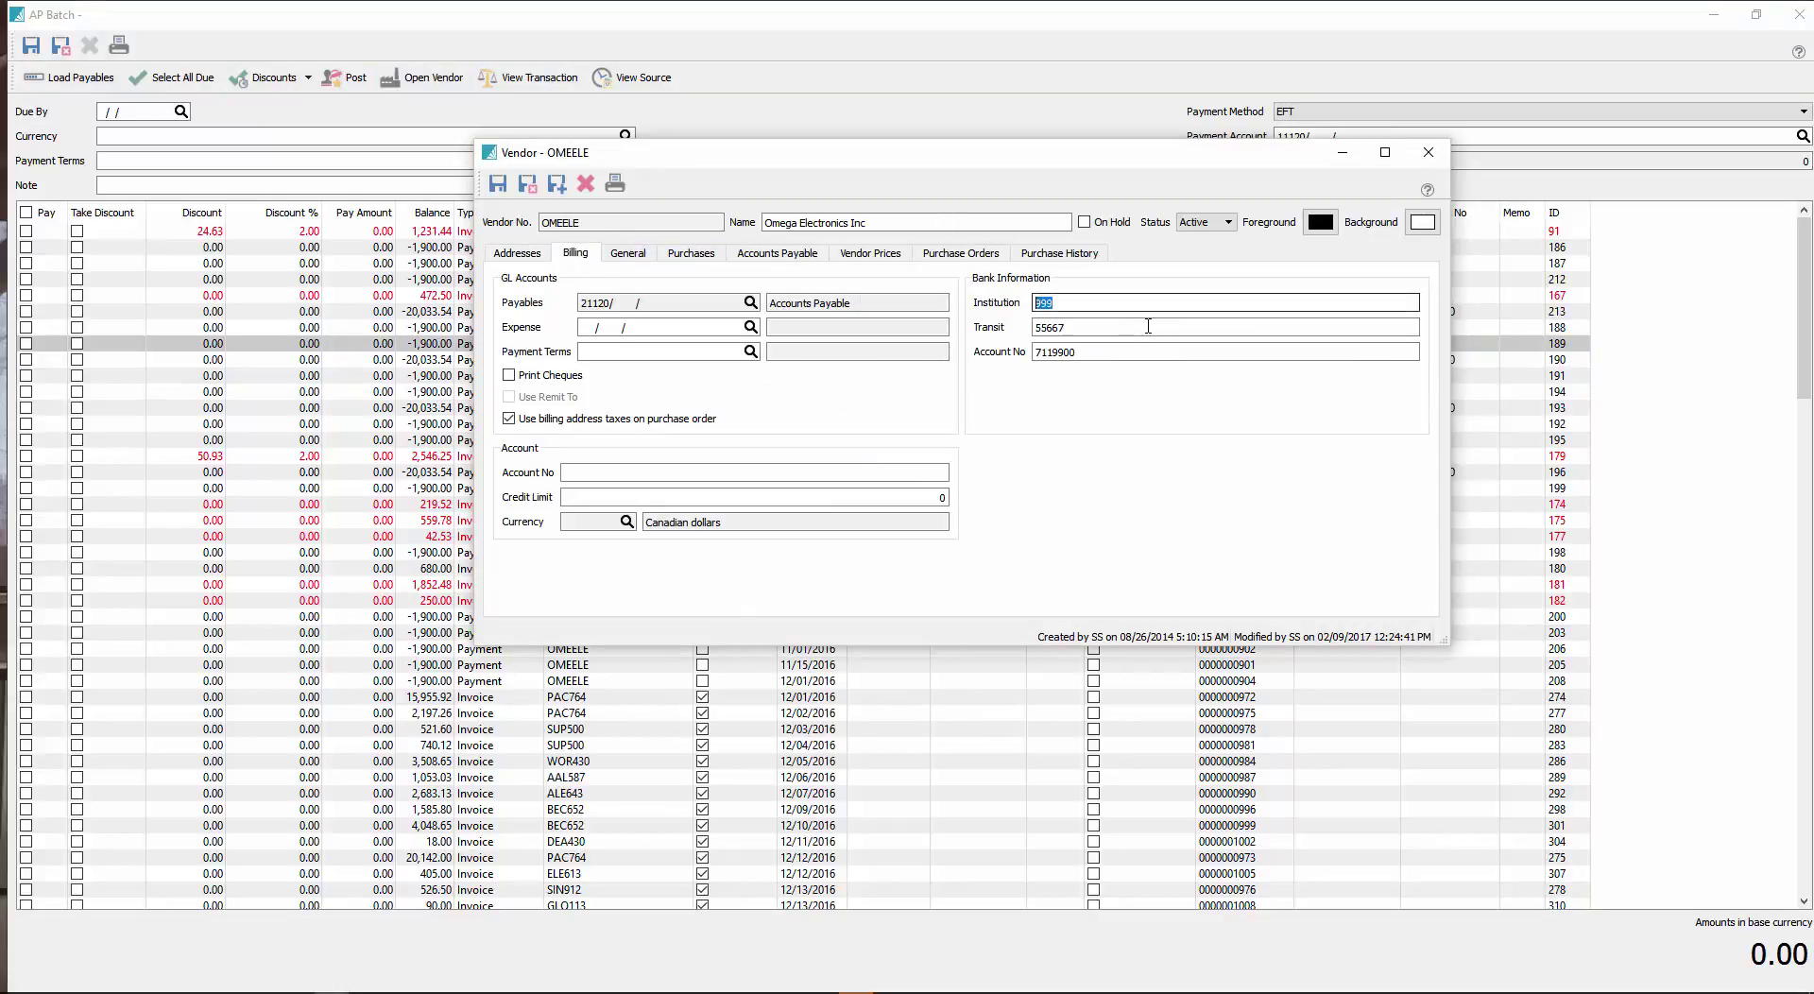
double_click(1137, 326)
double_click(1139, 353)
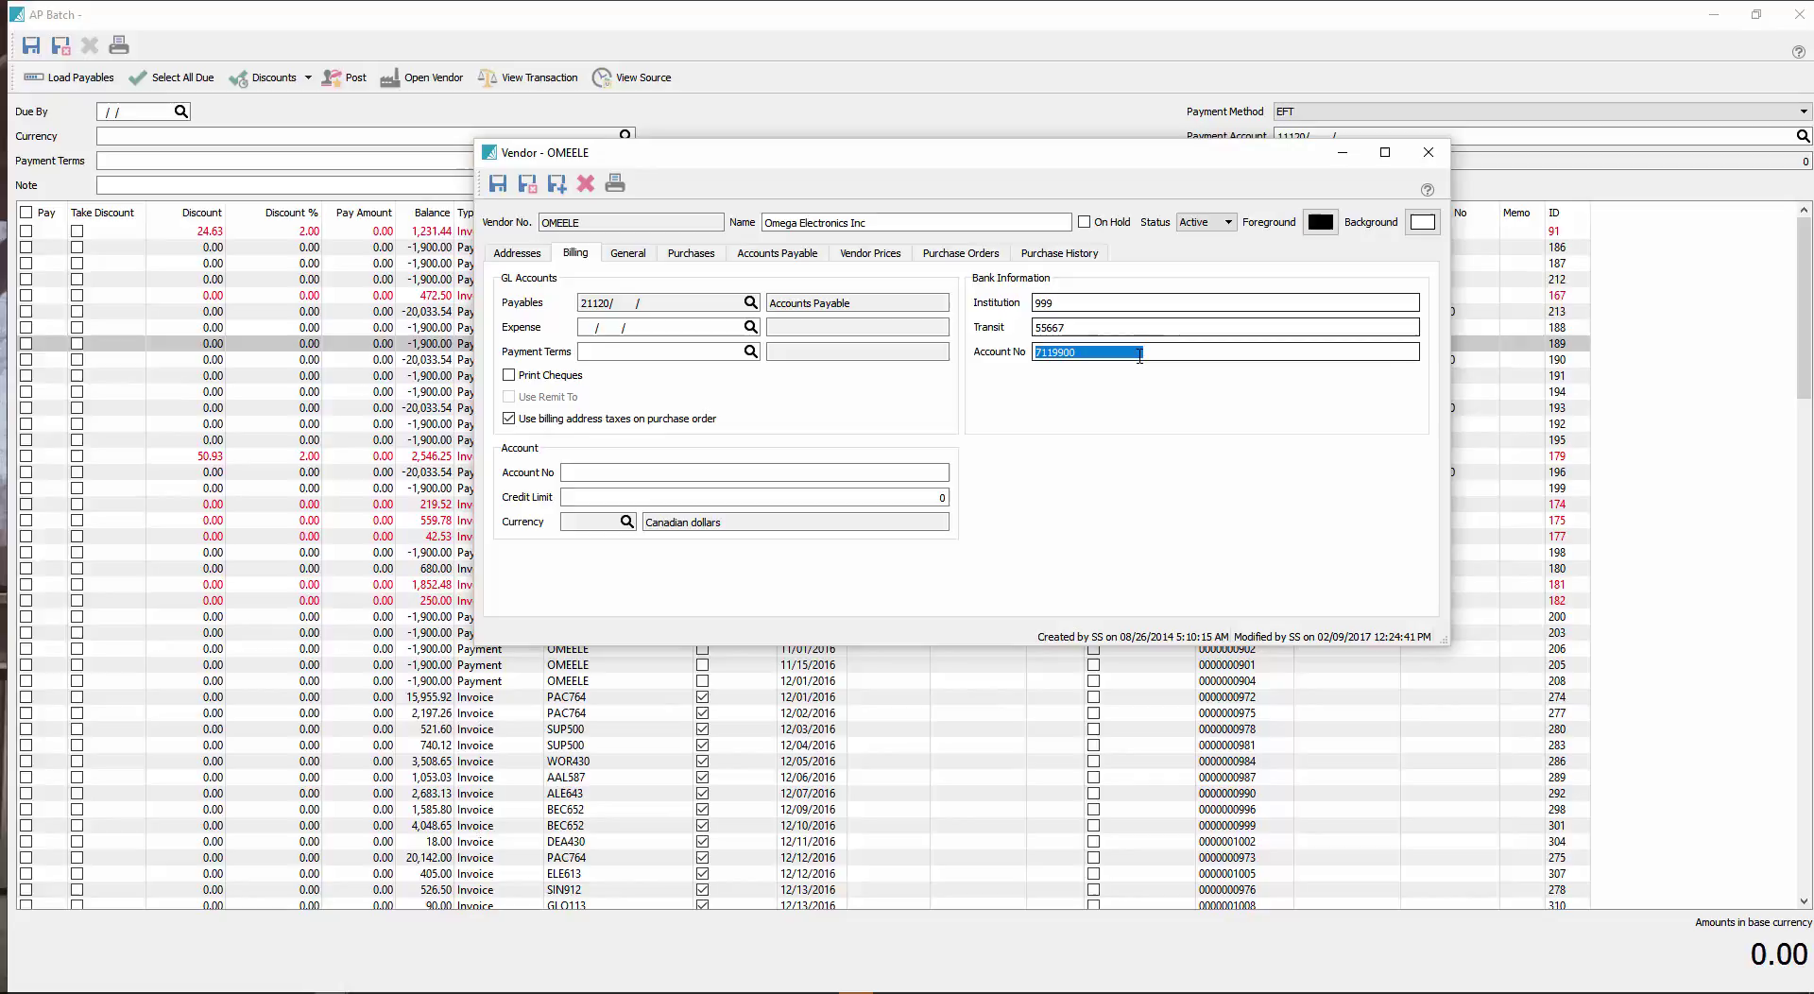
left_click(1428, 155)
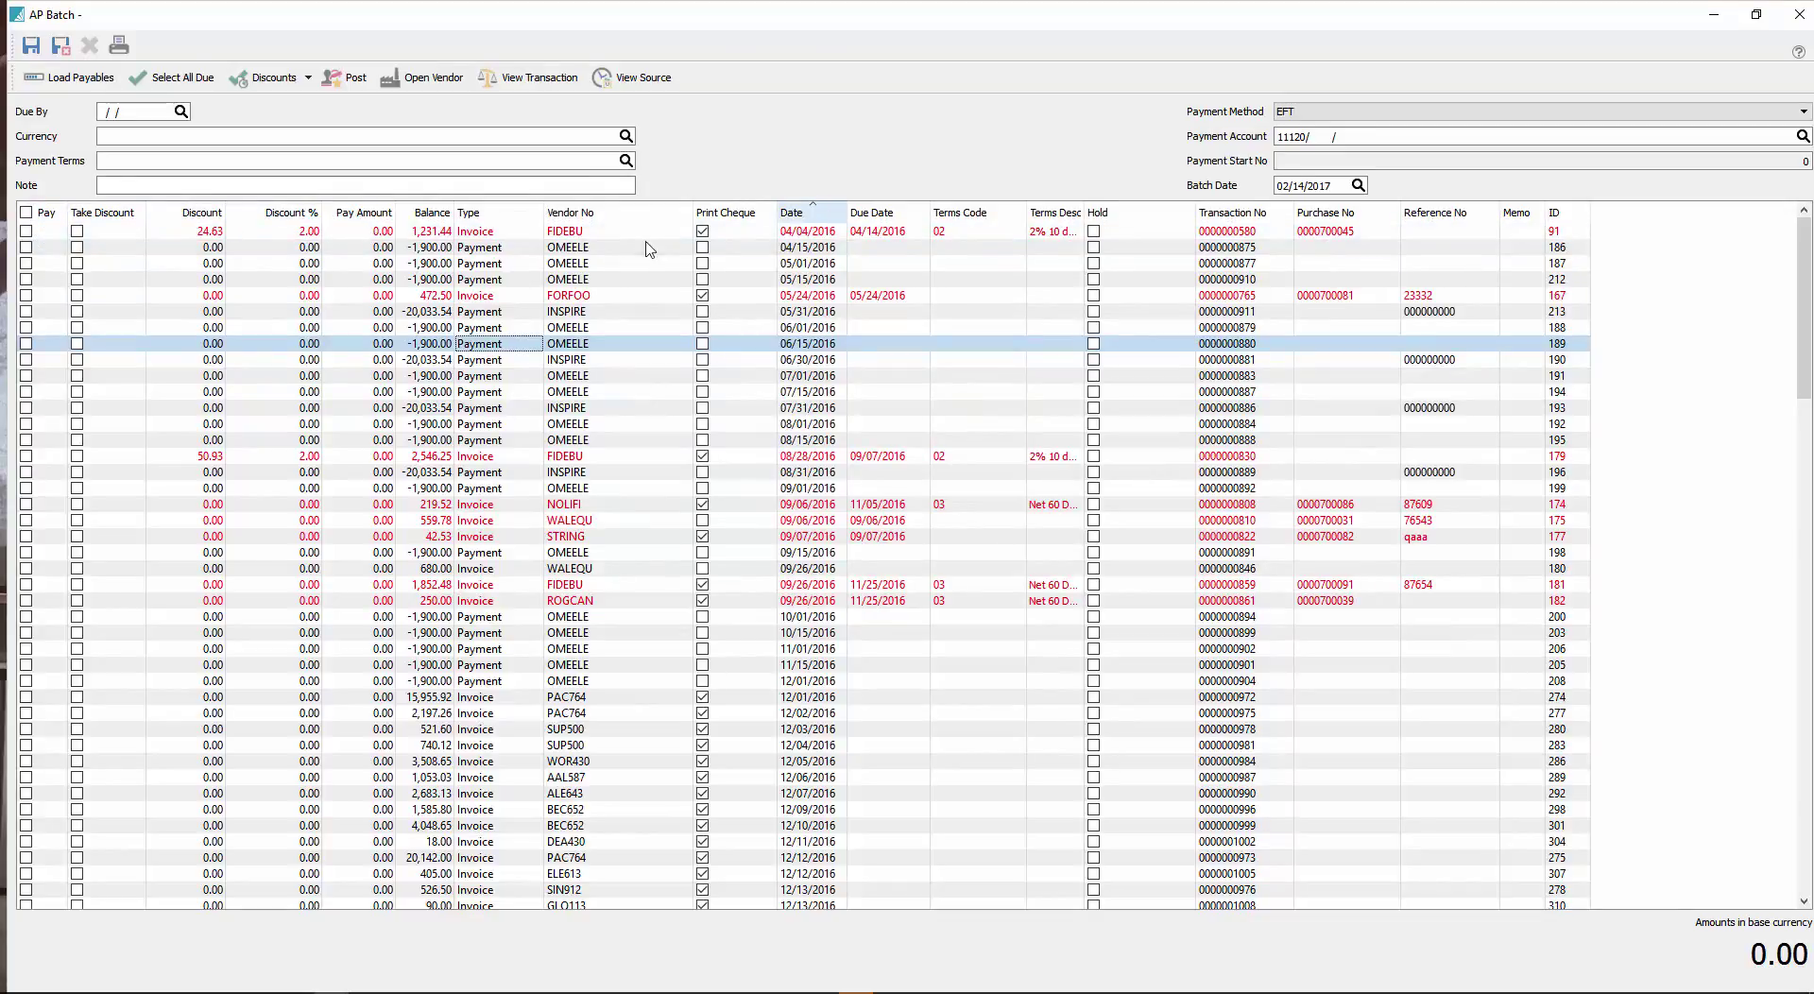
Step: Sort payables by due date and check the Forester Food, two Fitness Development and Strategic Ingredients invoices
left_click(898, 216)
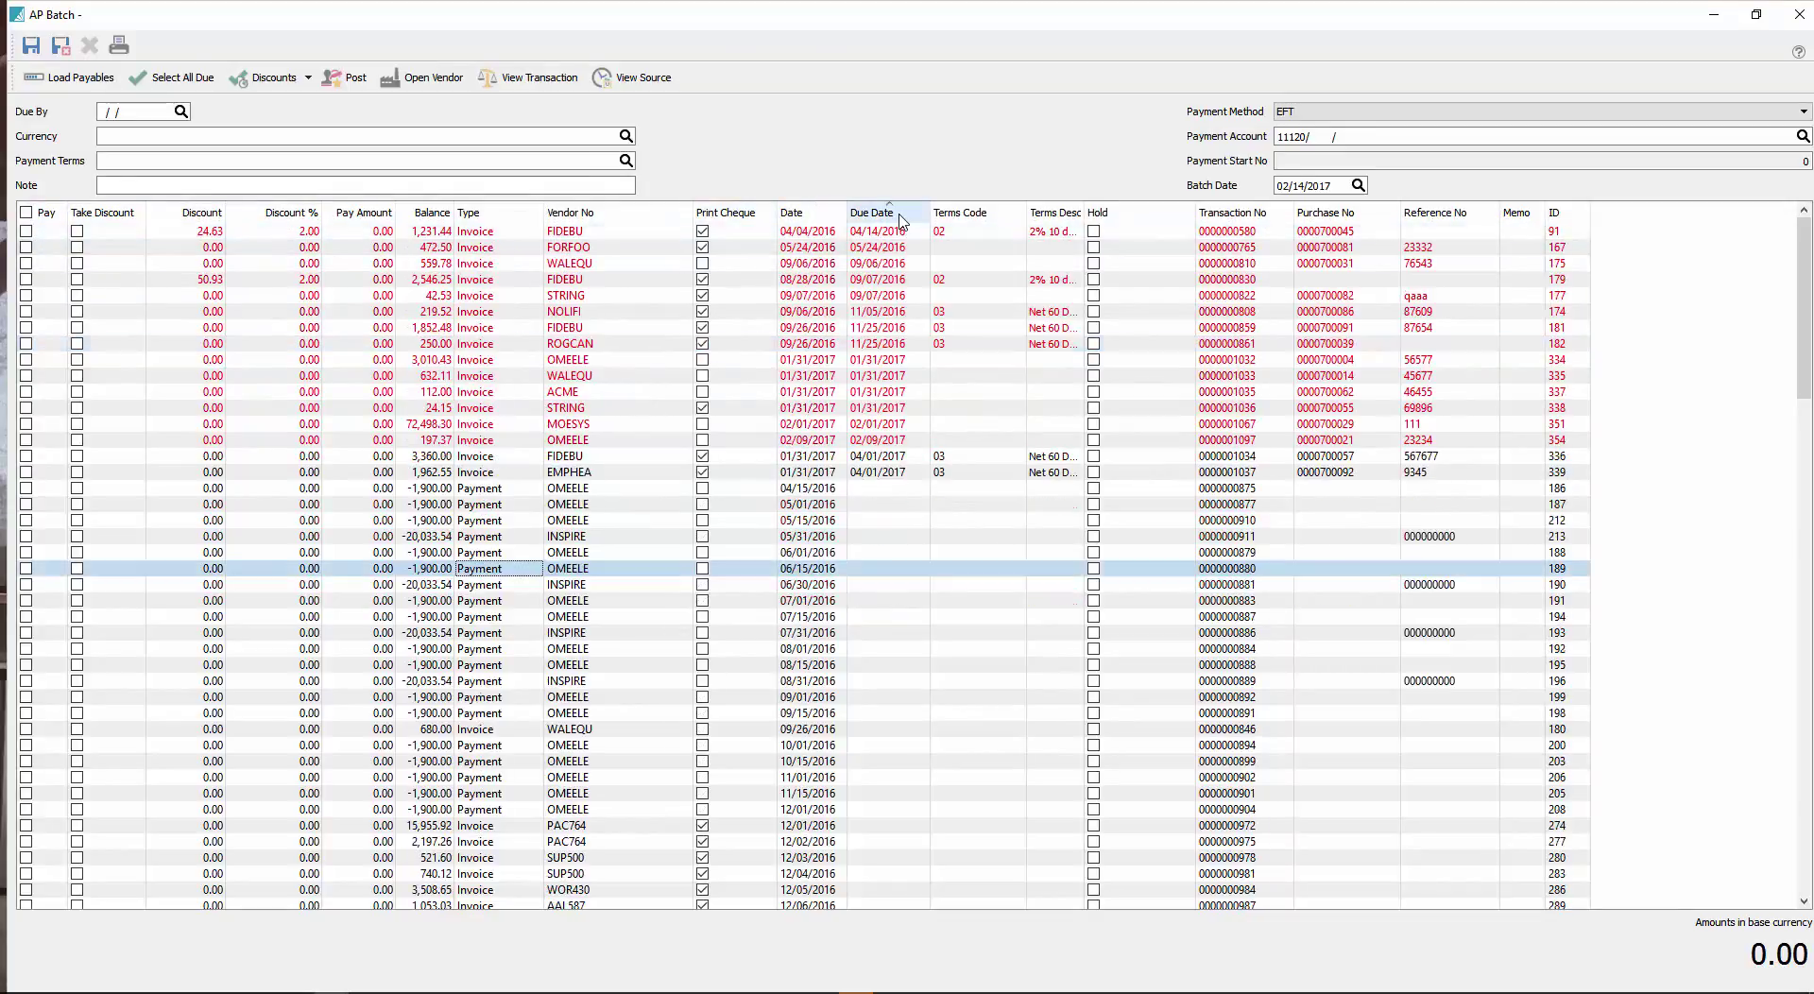
left_click(25, 247)
left_click(26, 278)
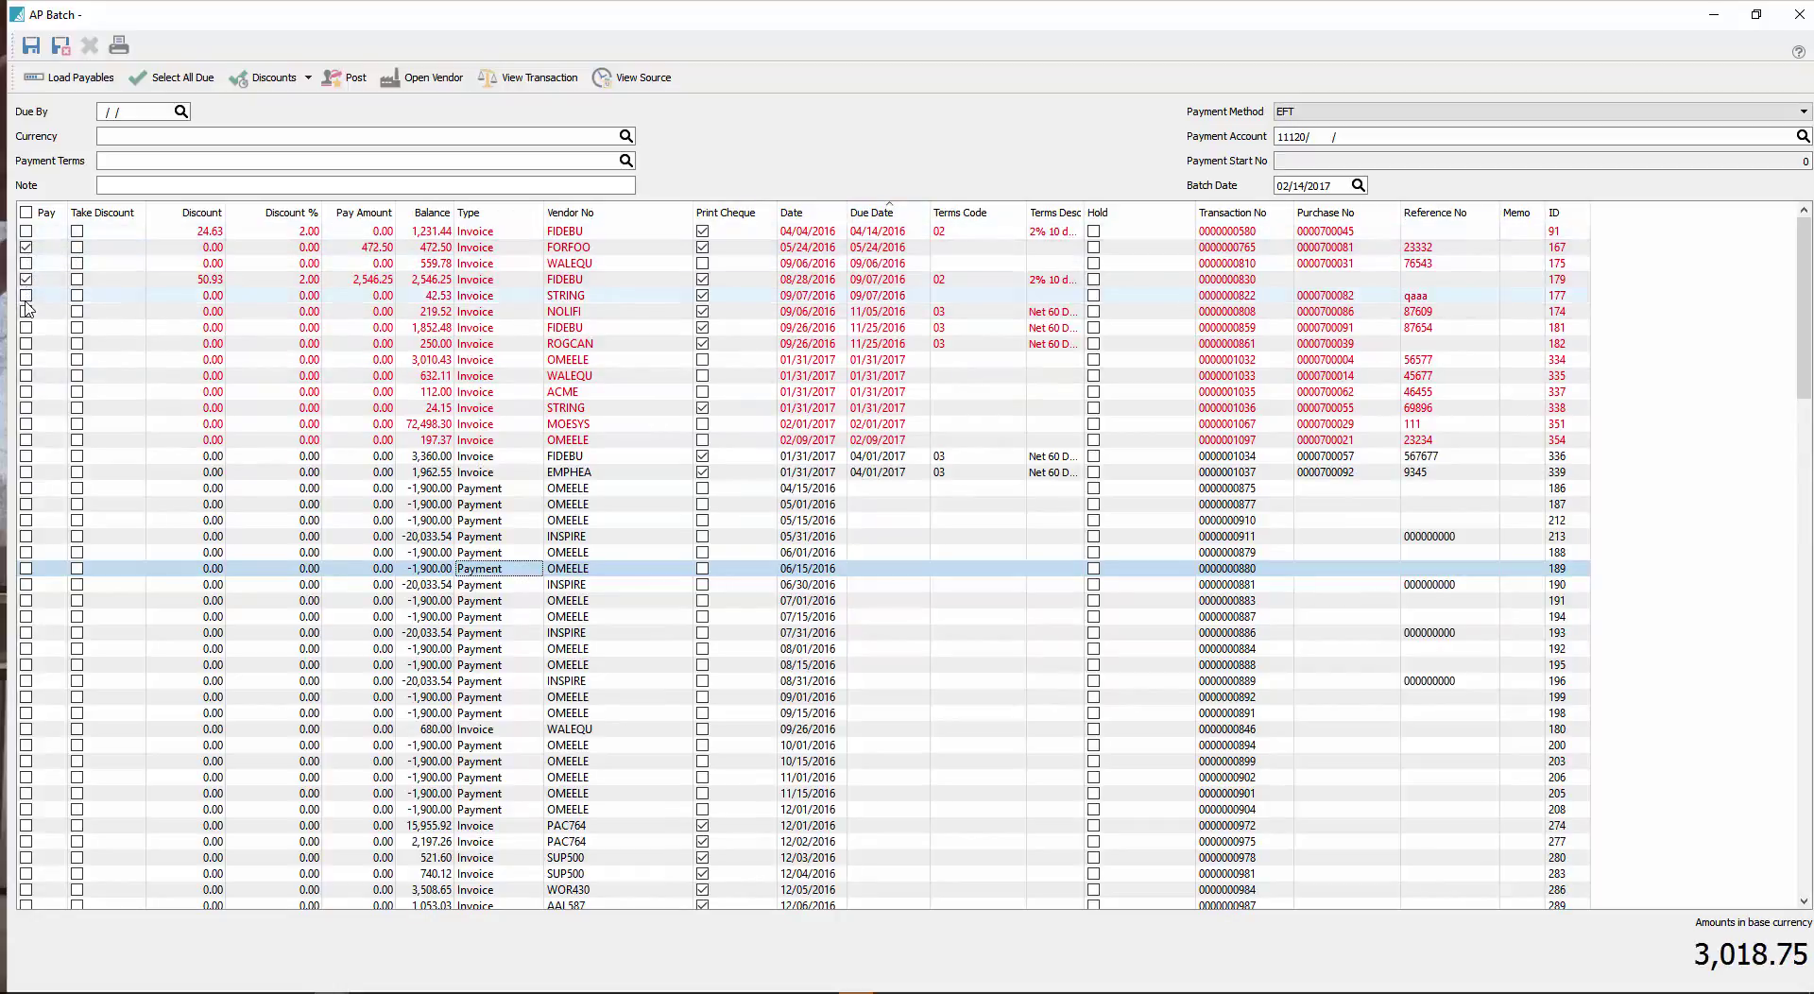
left_click(25, 294)
left_click(26, 327)
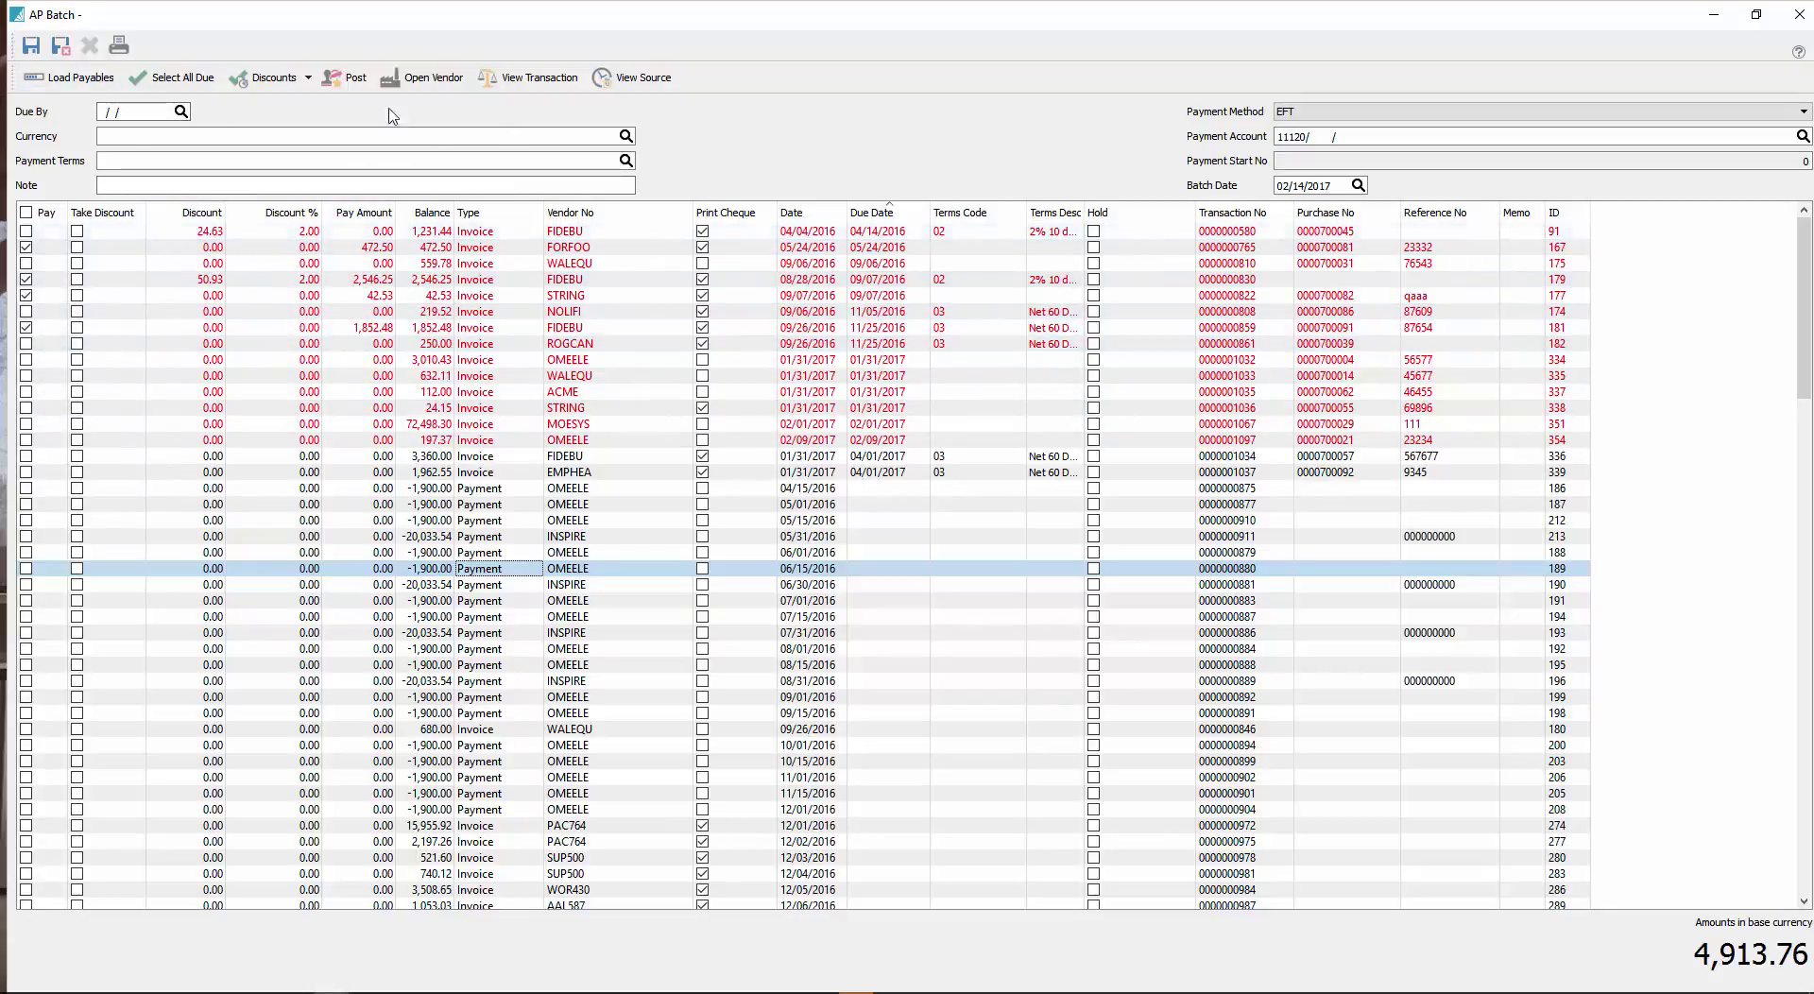
Step: Post the batch and confirm paying the 4 checked items
left_click(351, 80)
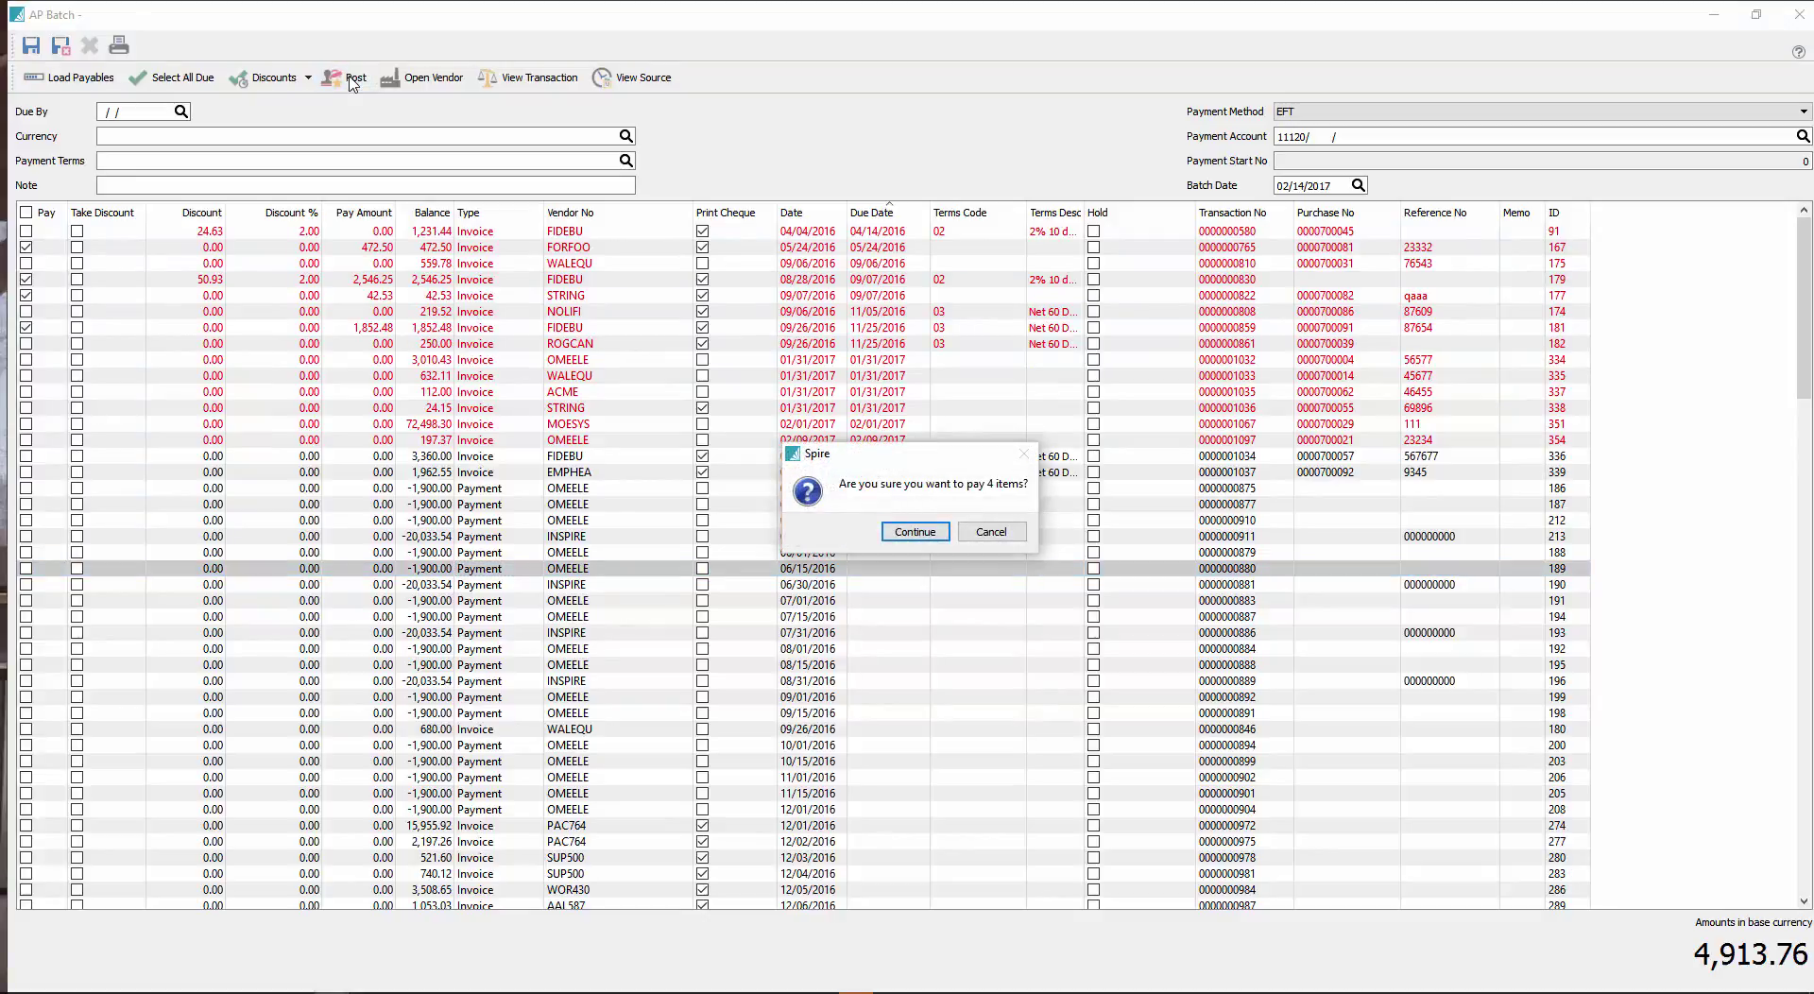
left_click(990, 534)
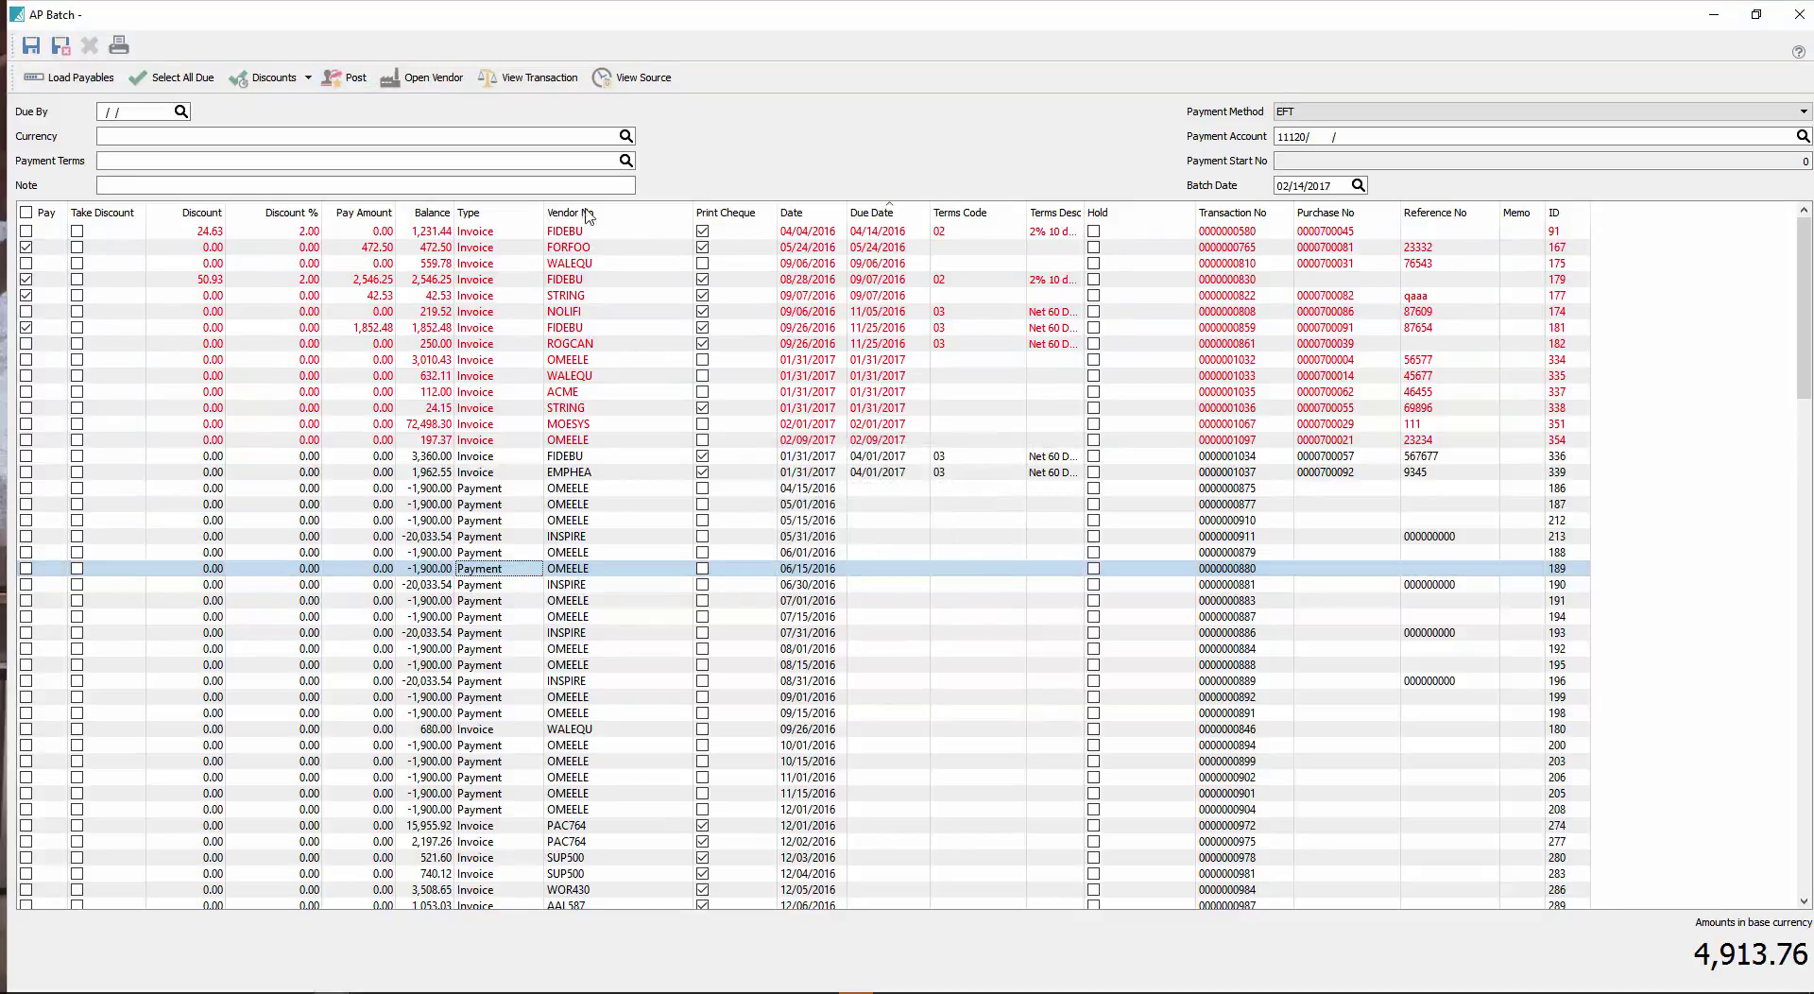
left_click(120, 49)
left_click(345, 79)
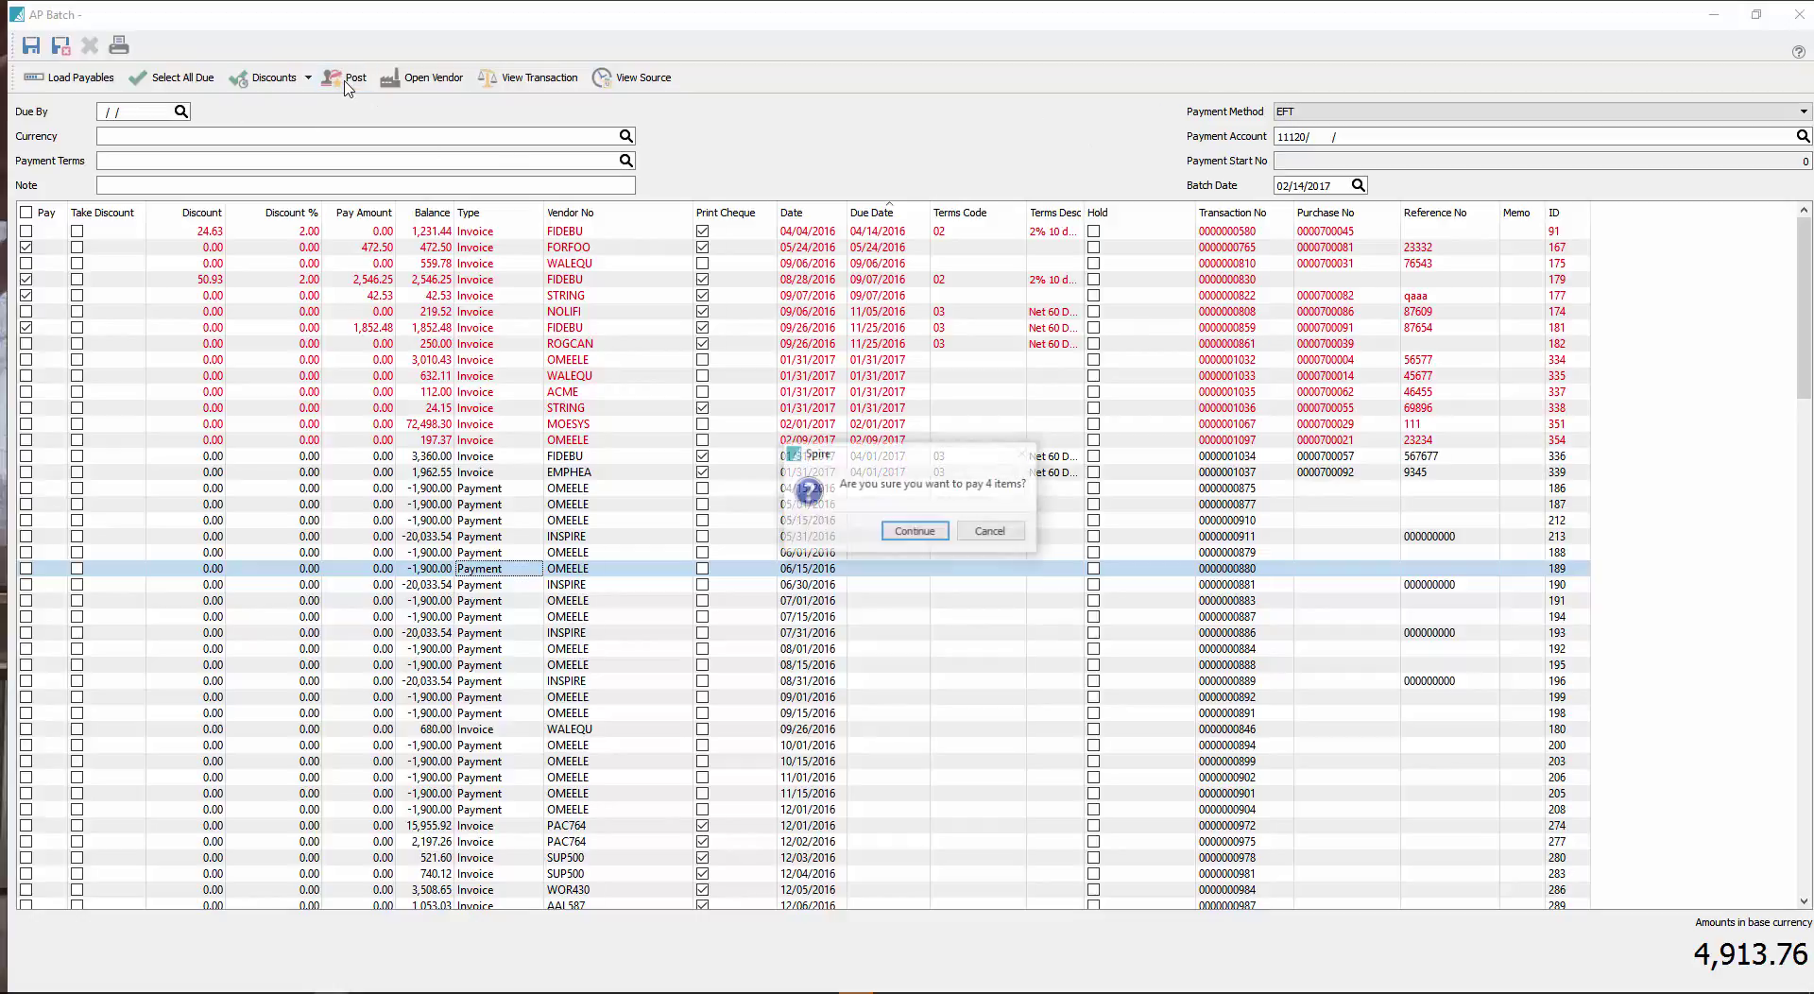
left_click(908, 532)
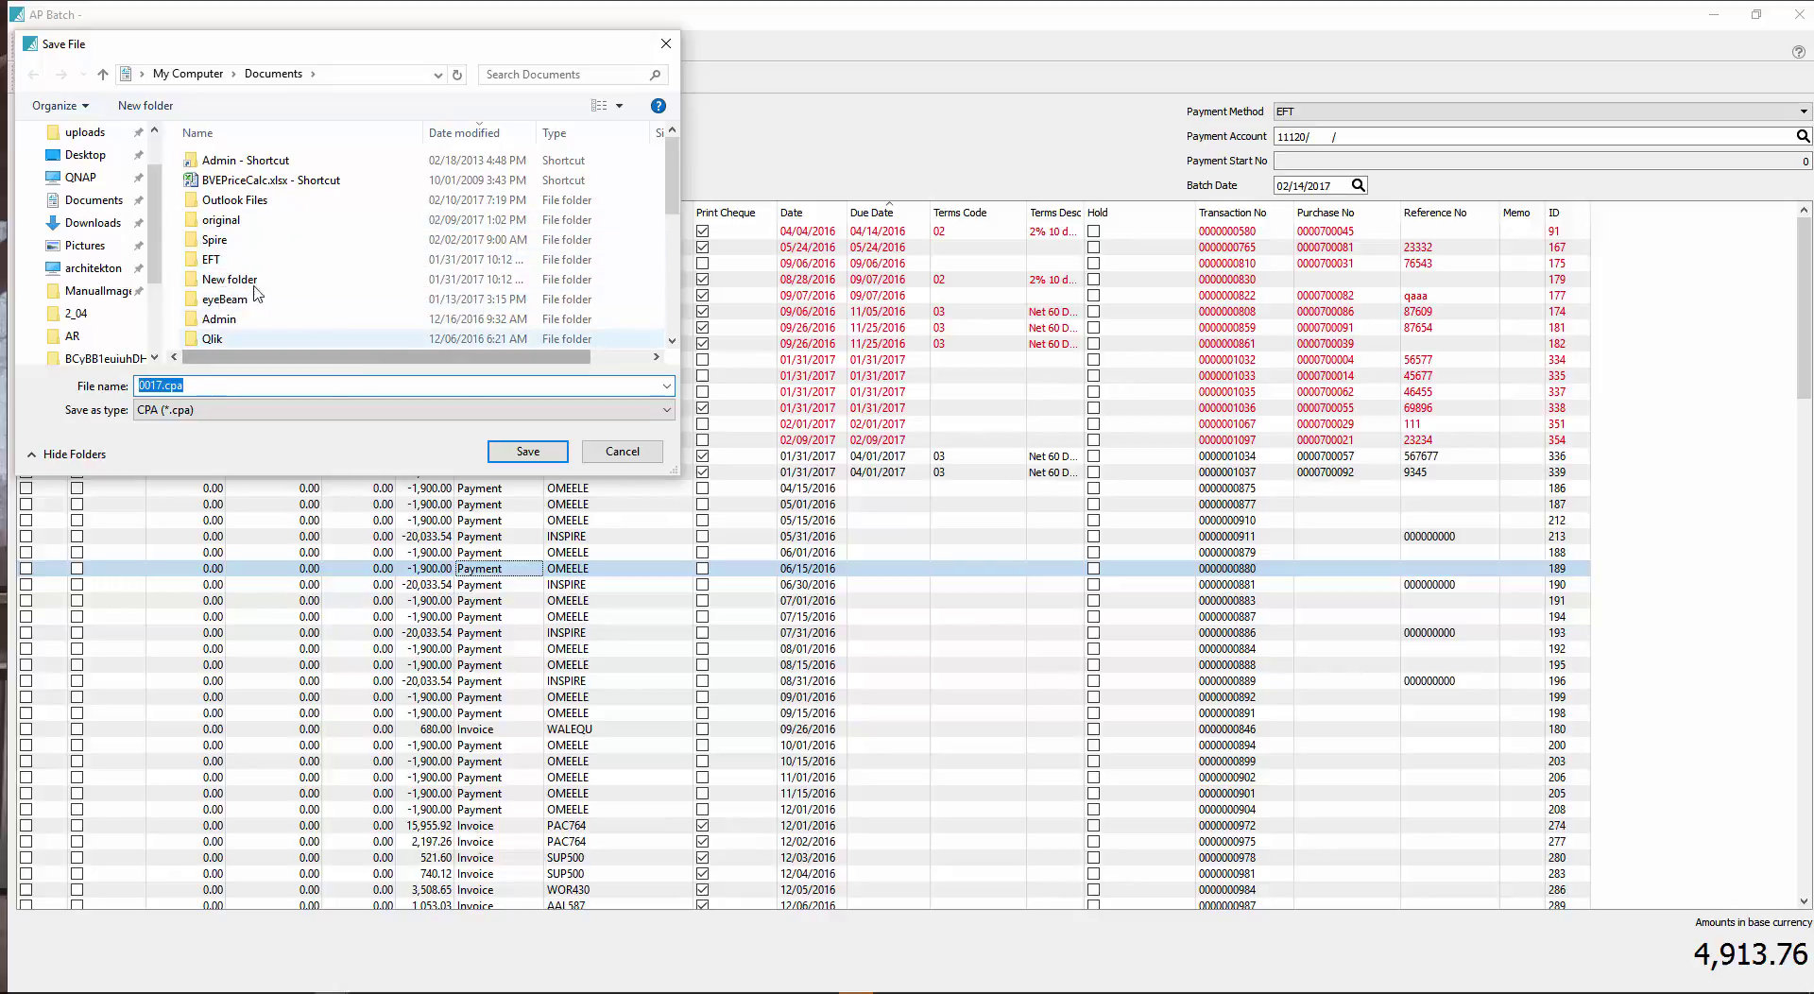
Step: Save the EFT file 0017.cpa into the EFT\AP folder
double_click(211, 259)
double_click(209, 160)
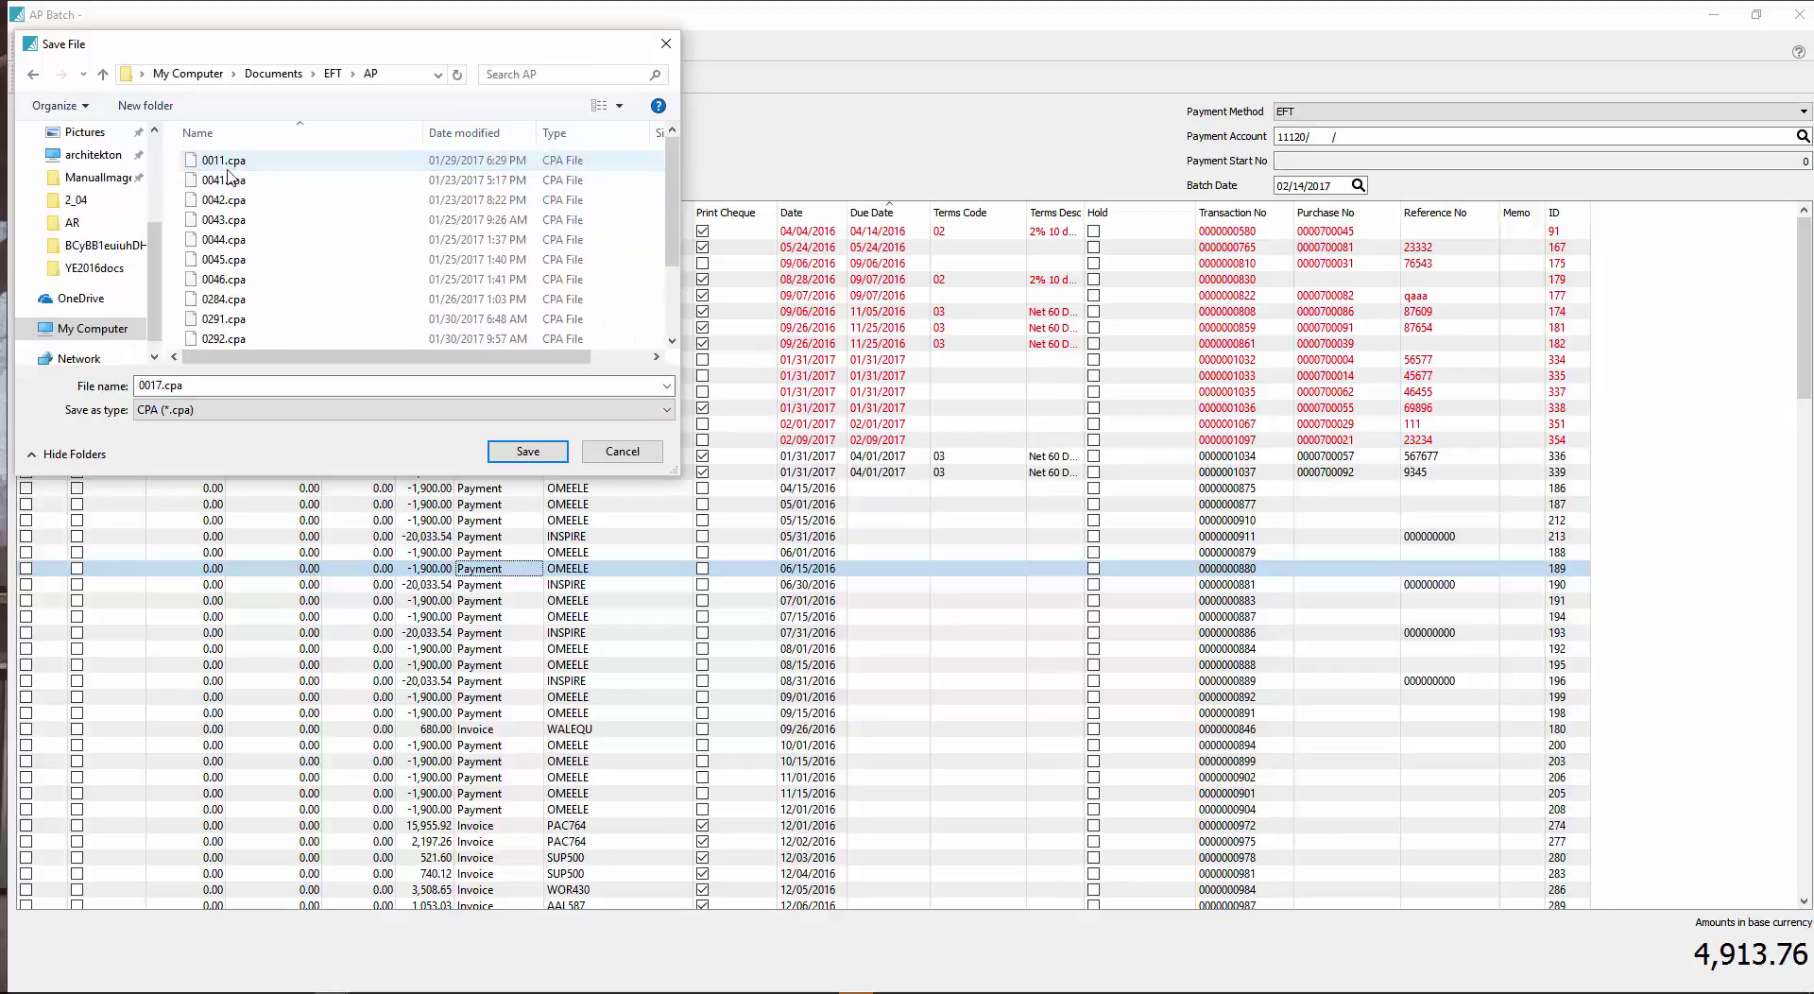
left_click(531, 455)
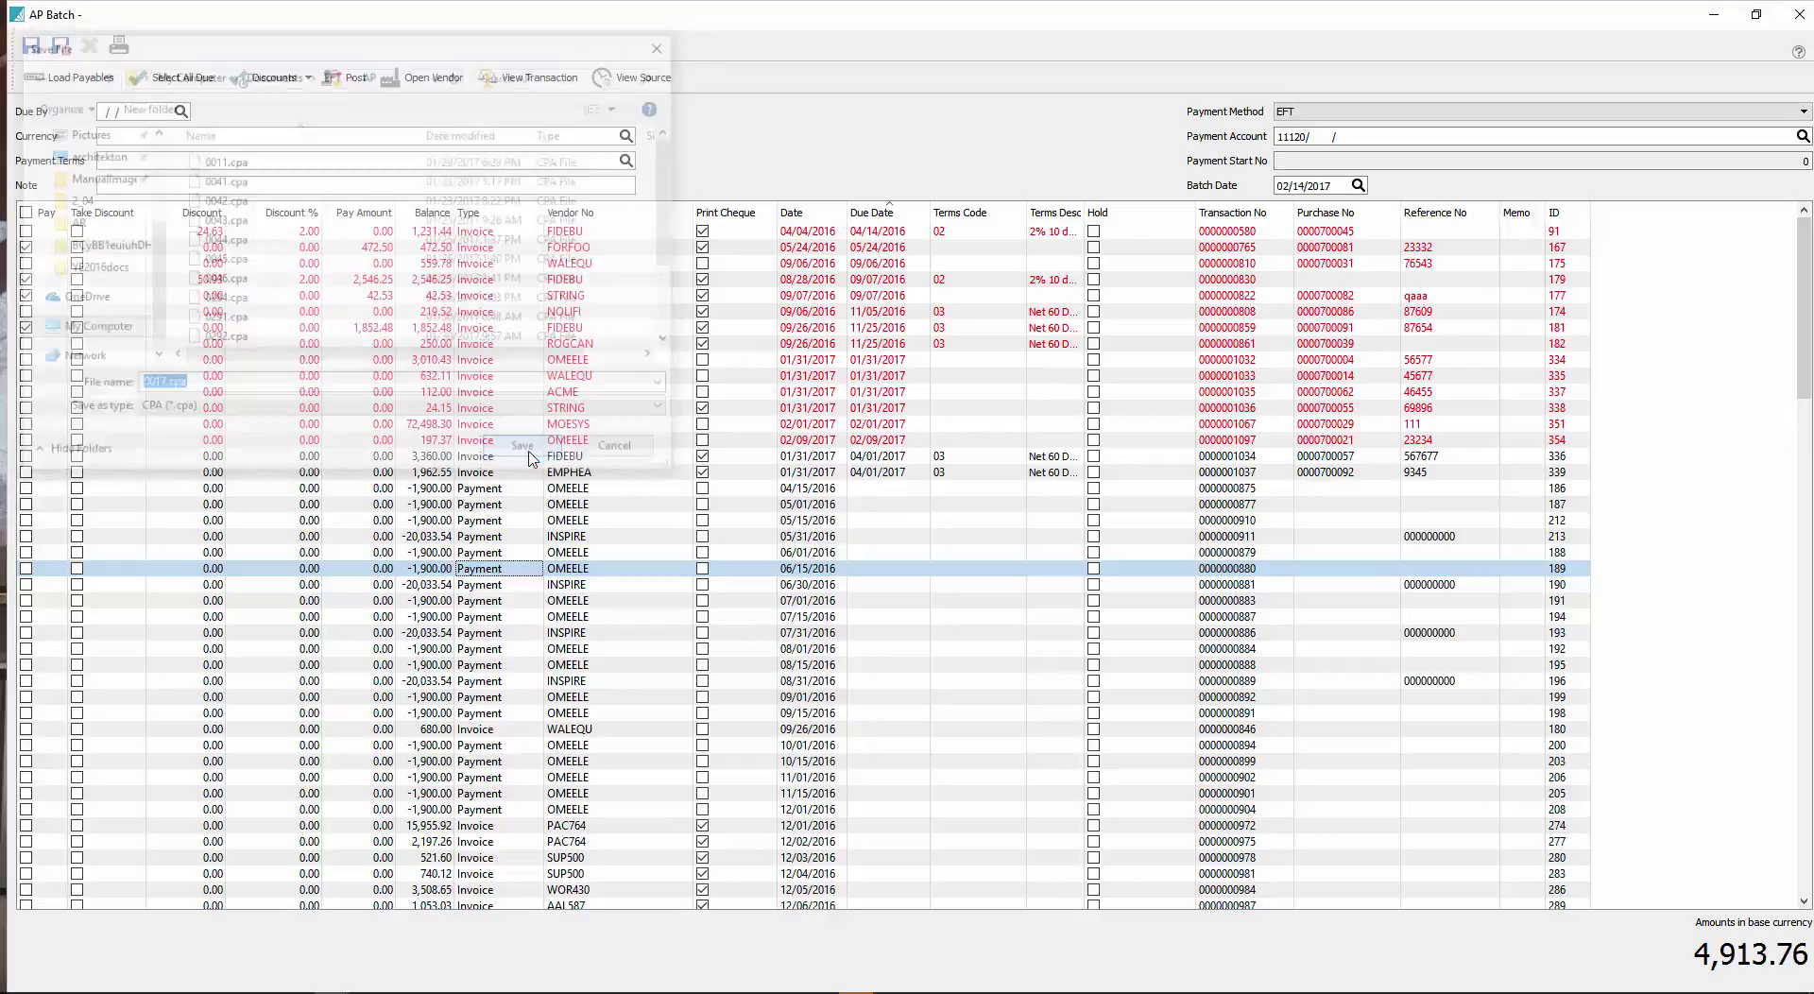
Step: Print the EFT Payment Remittance report and close its preview
left_click(645, 196)
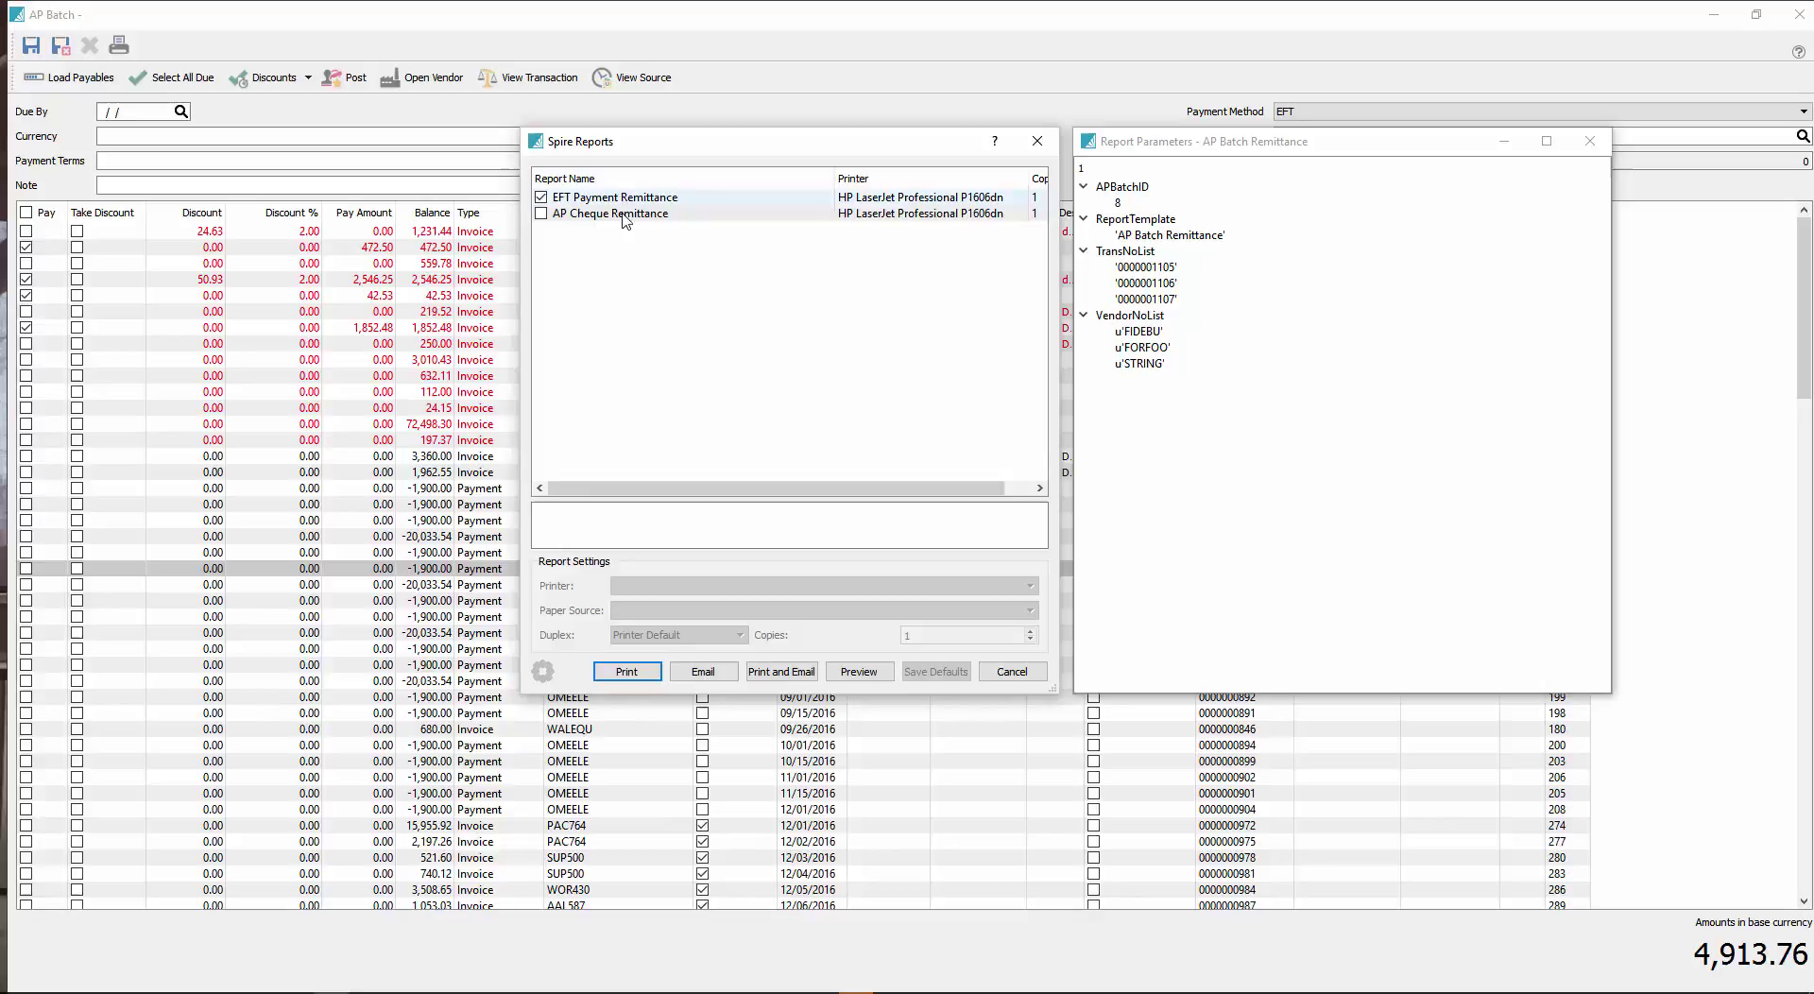
left_click(629, 672)
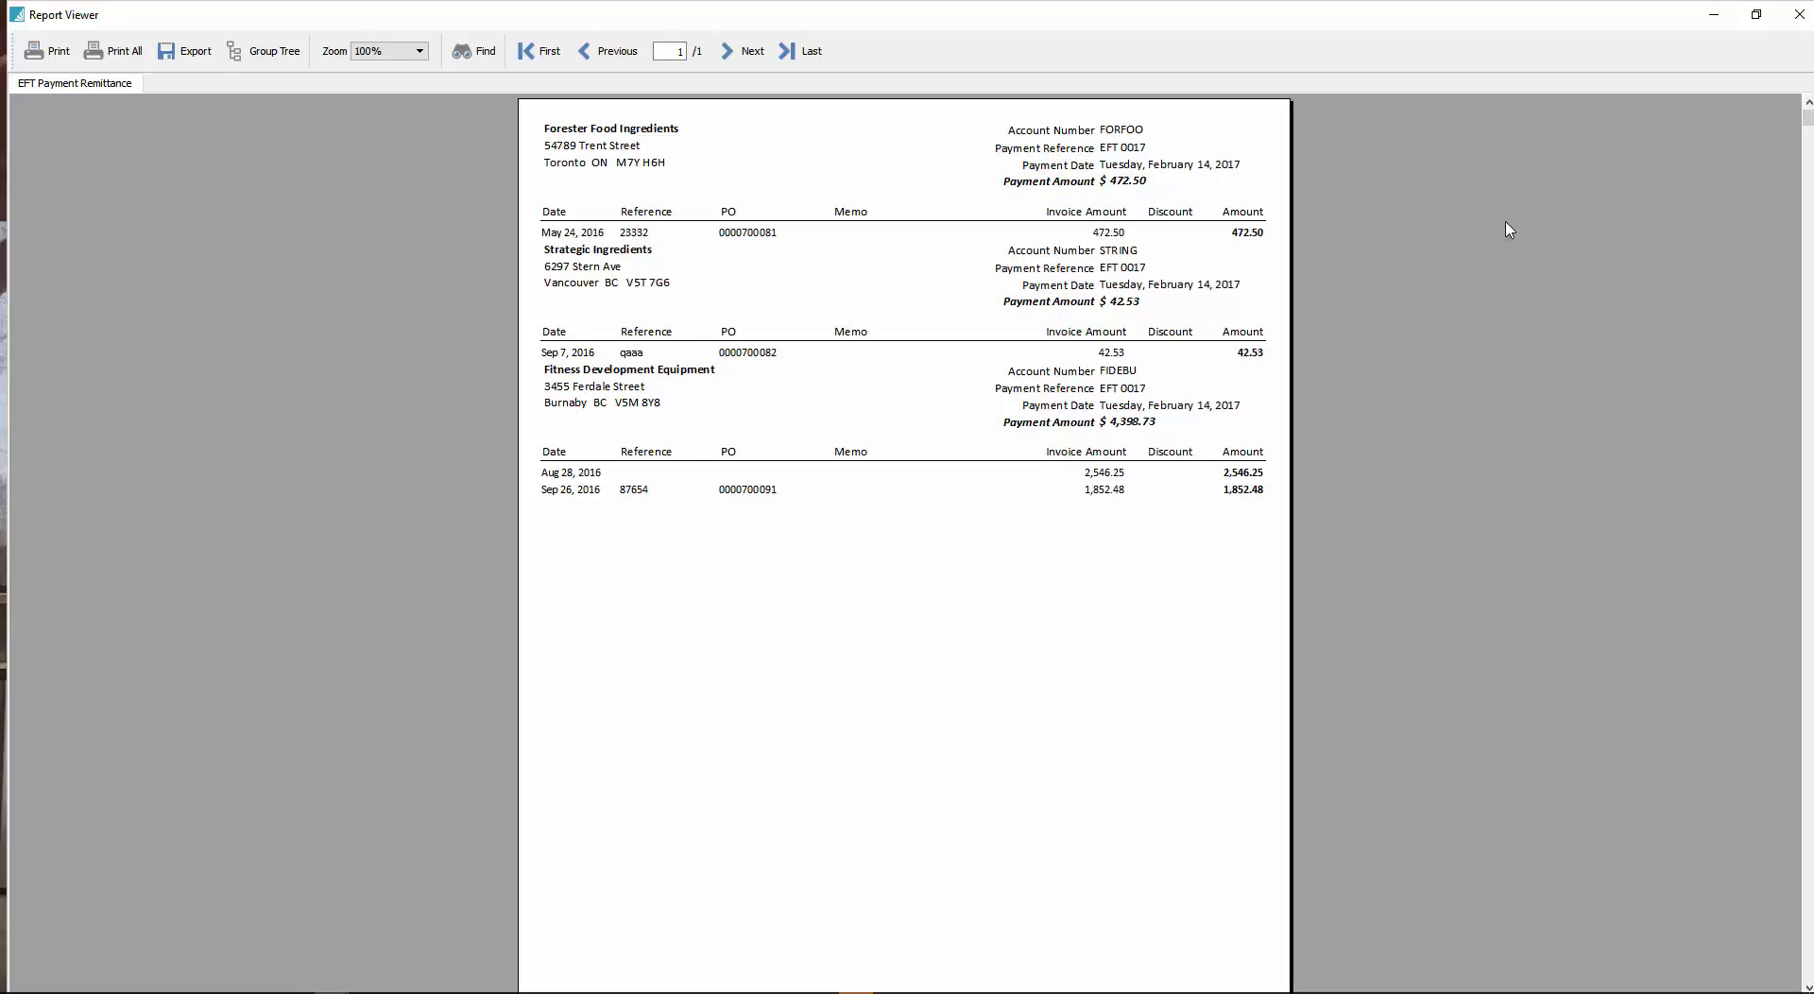
left_click(1800, 15)
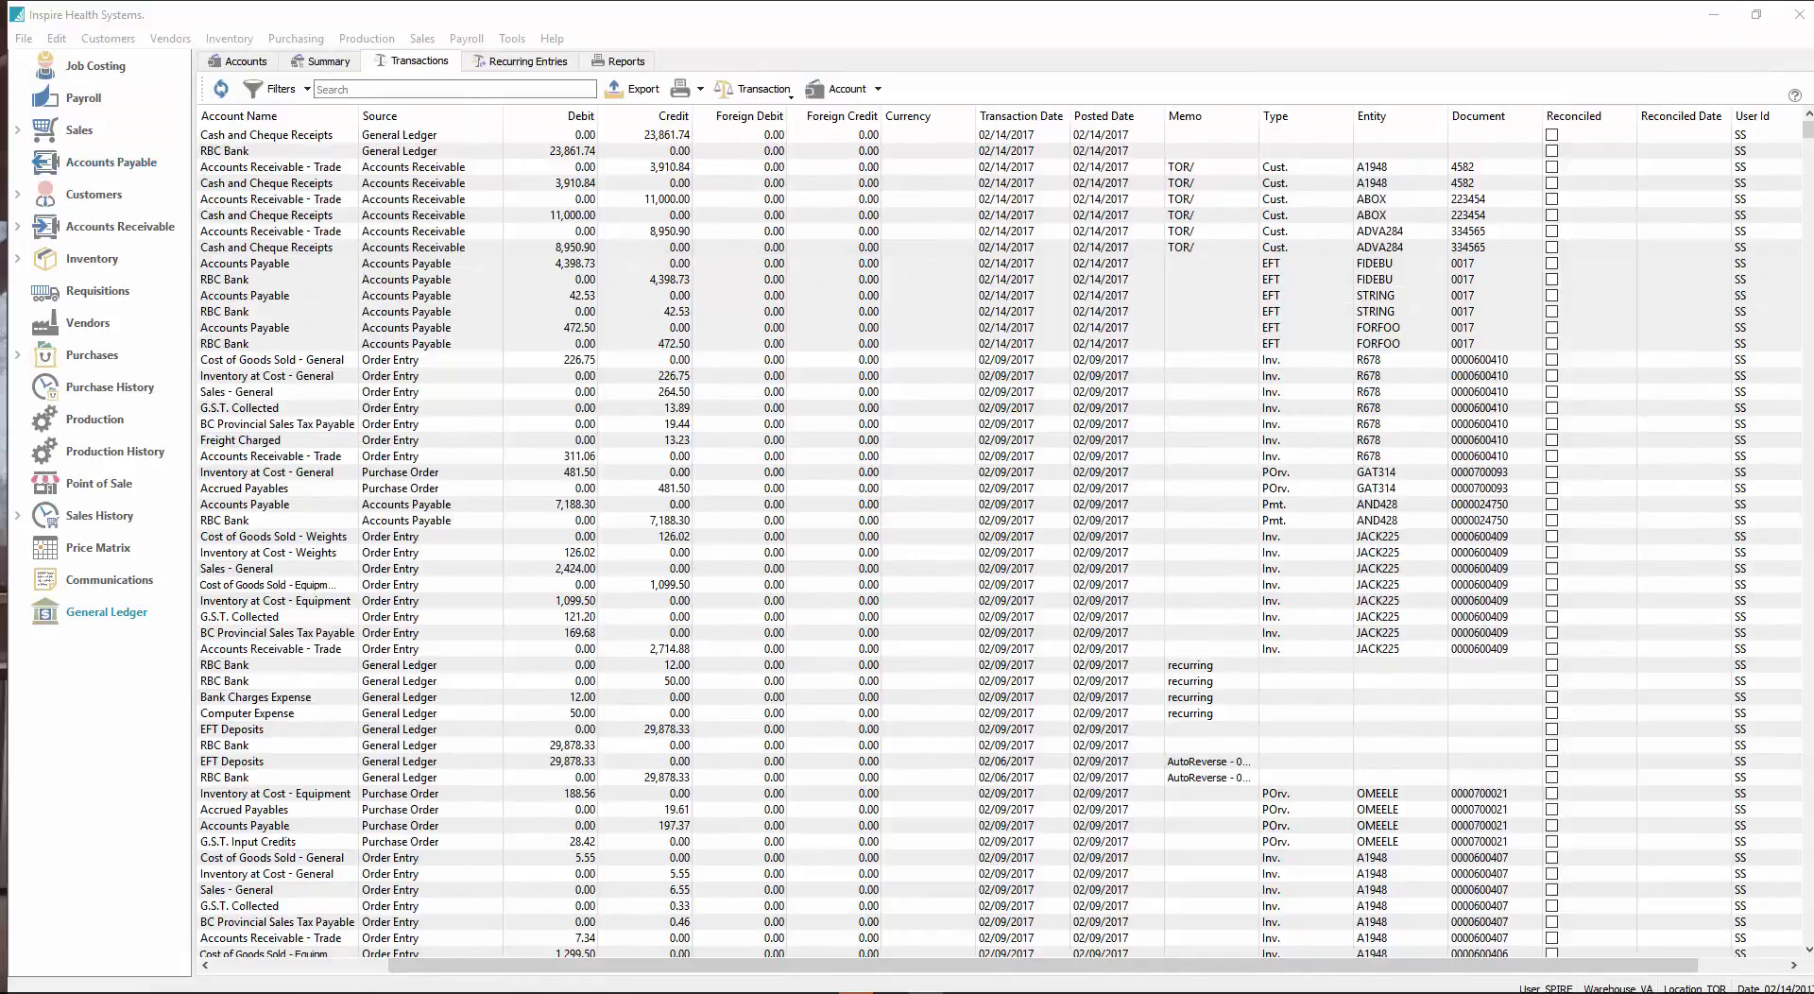
Step: Show the General Ledger transactions sorted by Transaction No
left_click(111, 161)
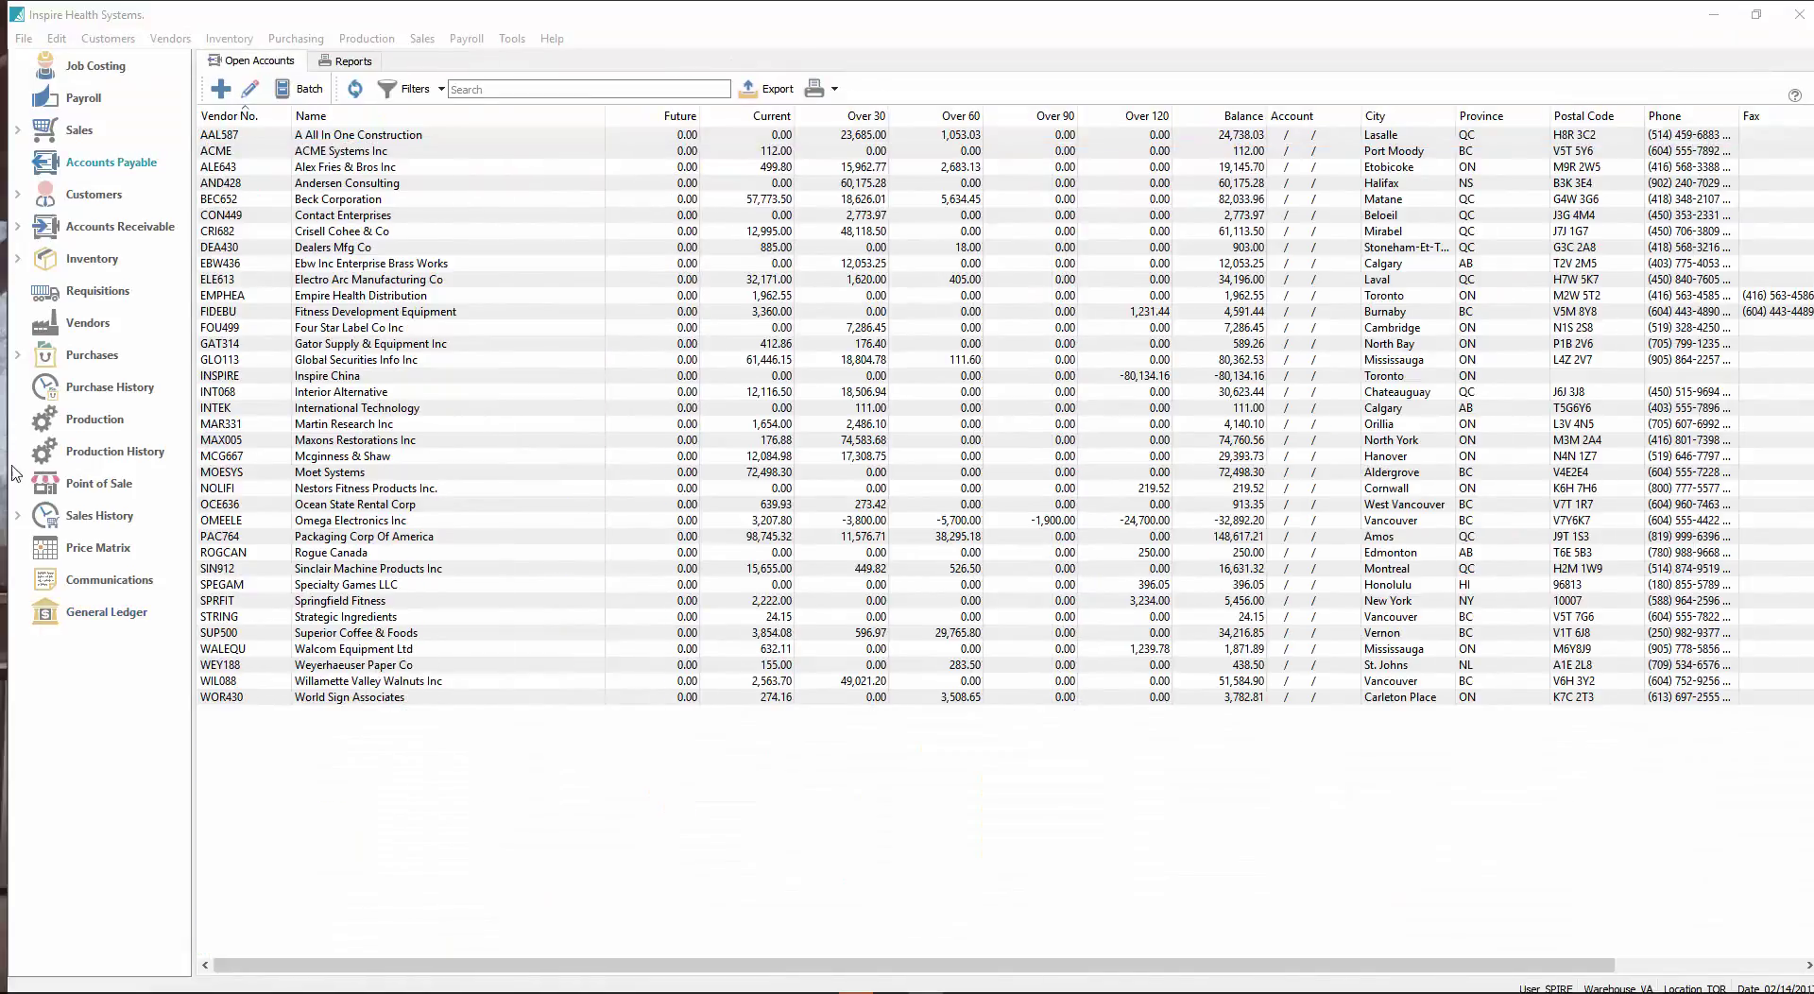
left_click(110, 618)
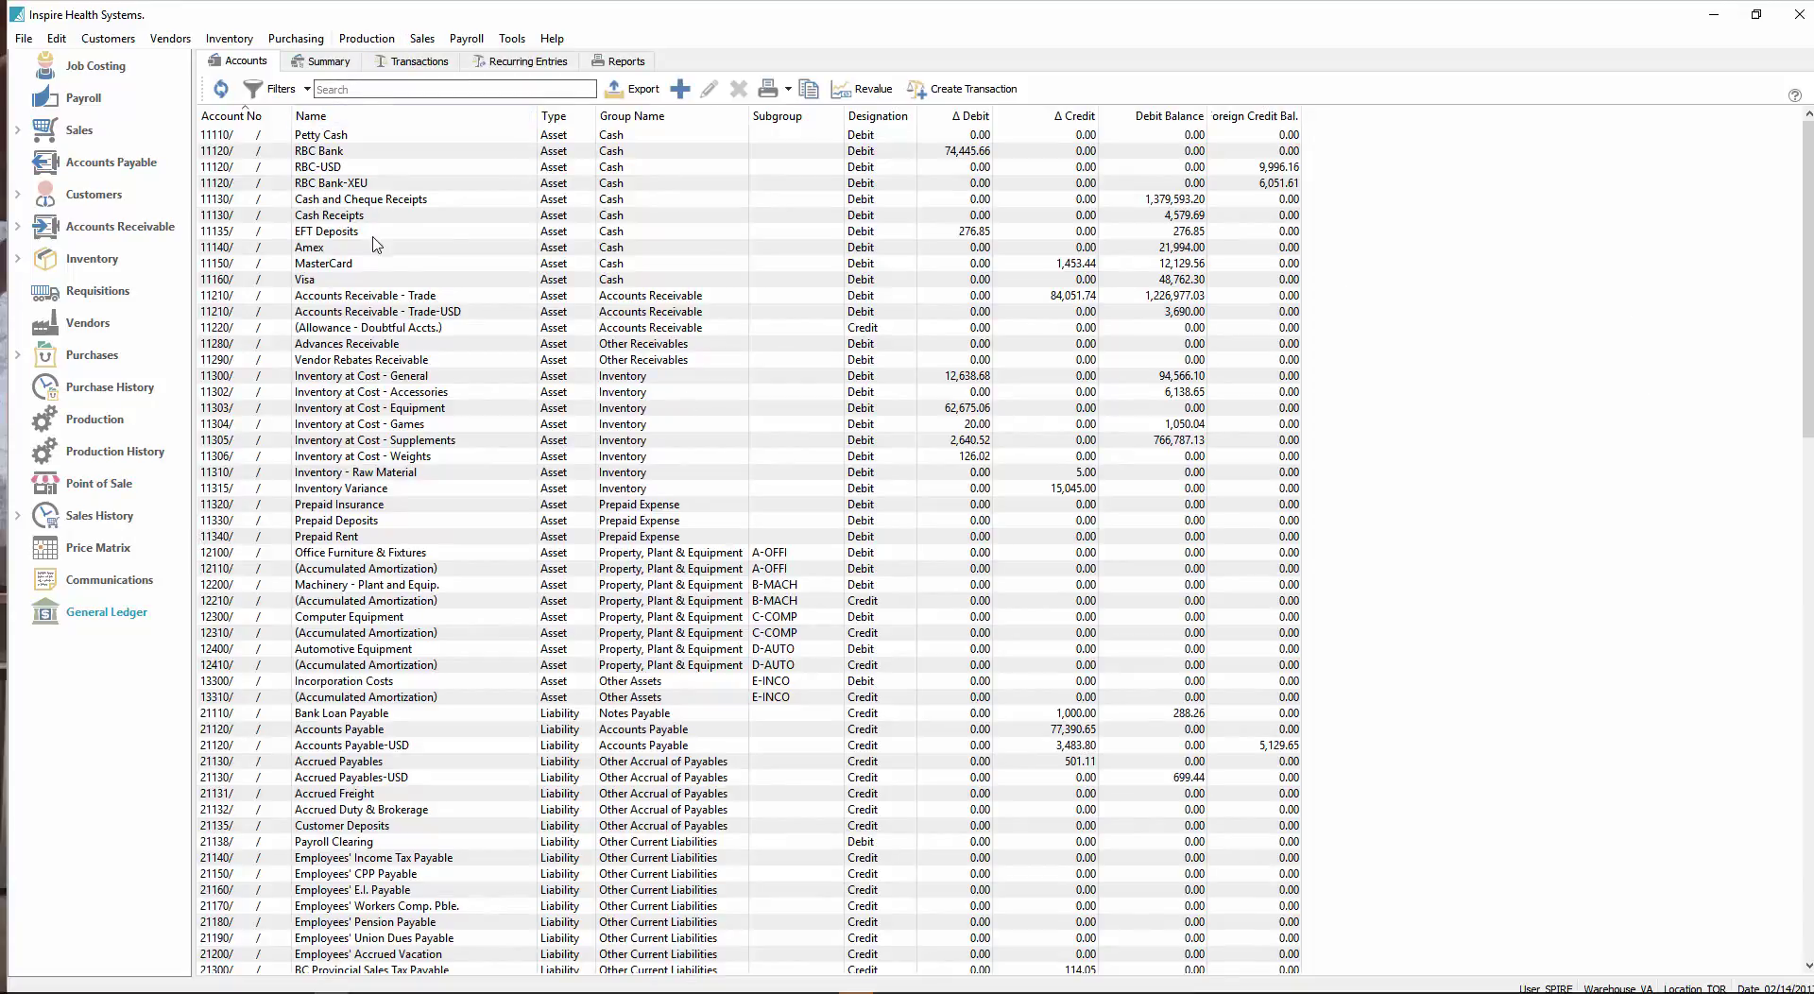
left_click(416, 62)
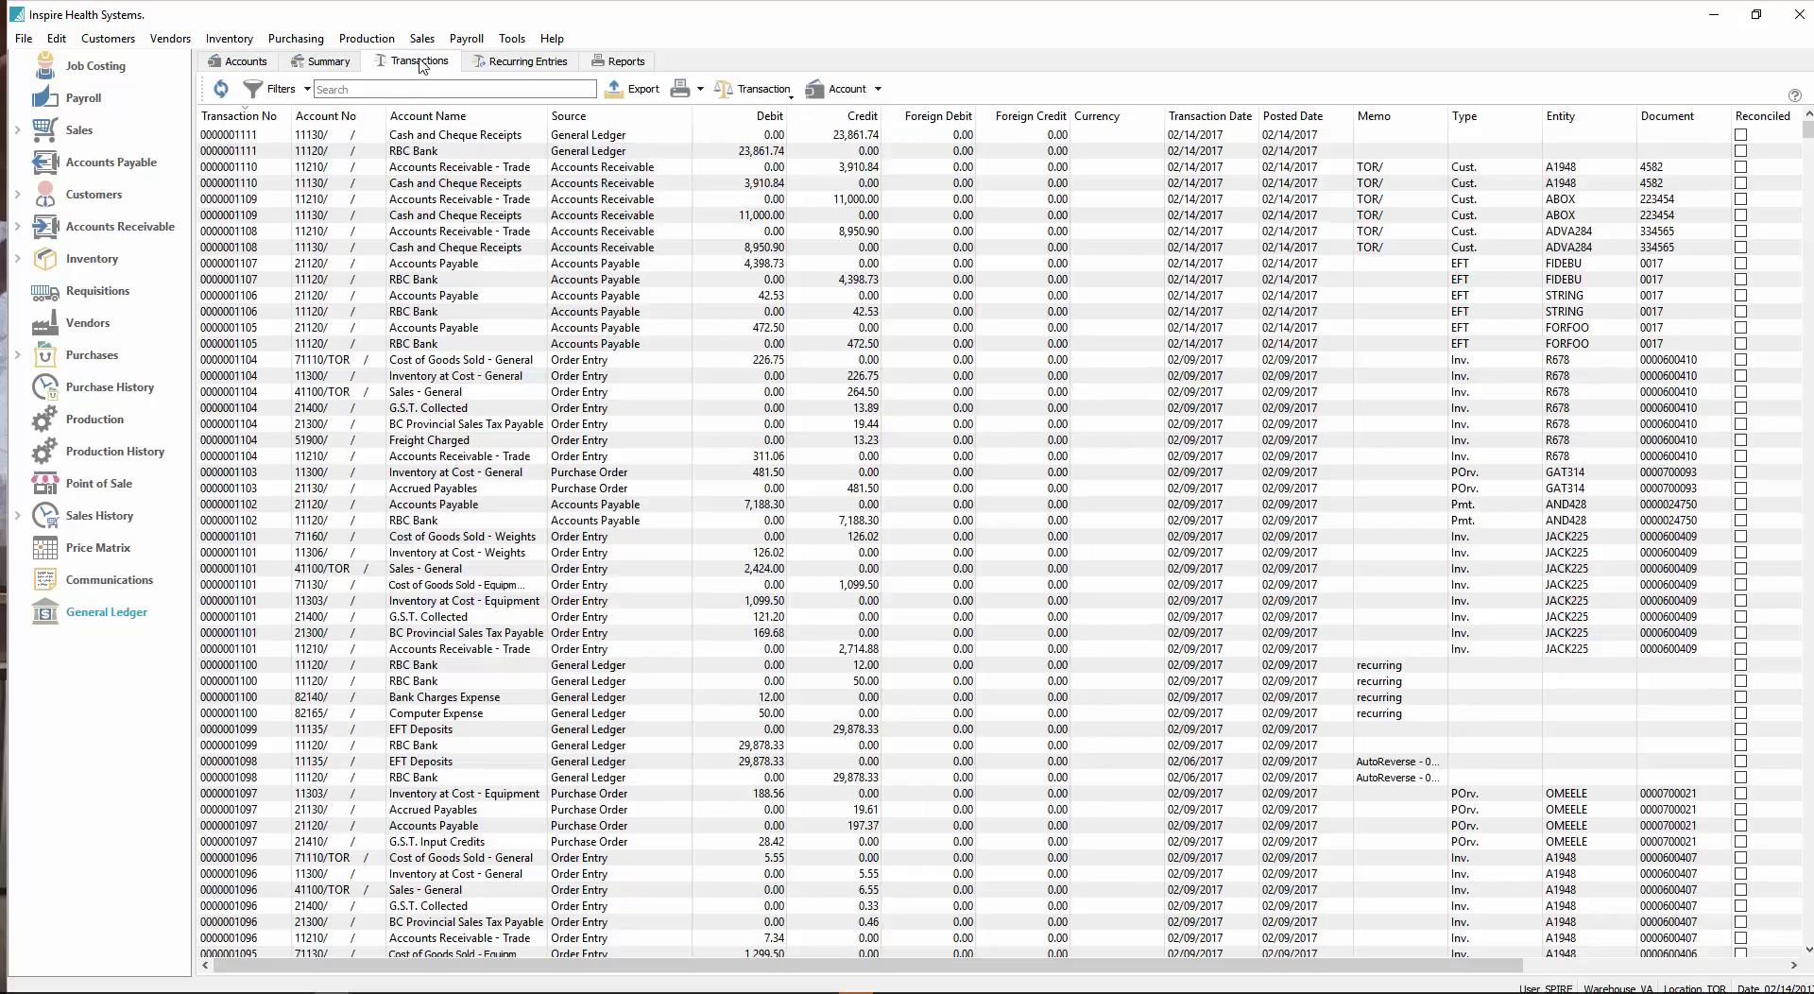
left_click(270, 119)
Step: Select and step through the six new EFT payment entries for transactions 1105–1107
left_click_drag(1546, 269, 1554, 346)
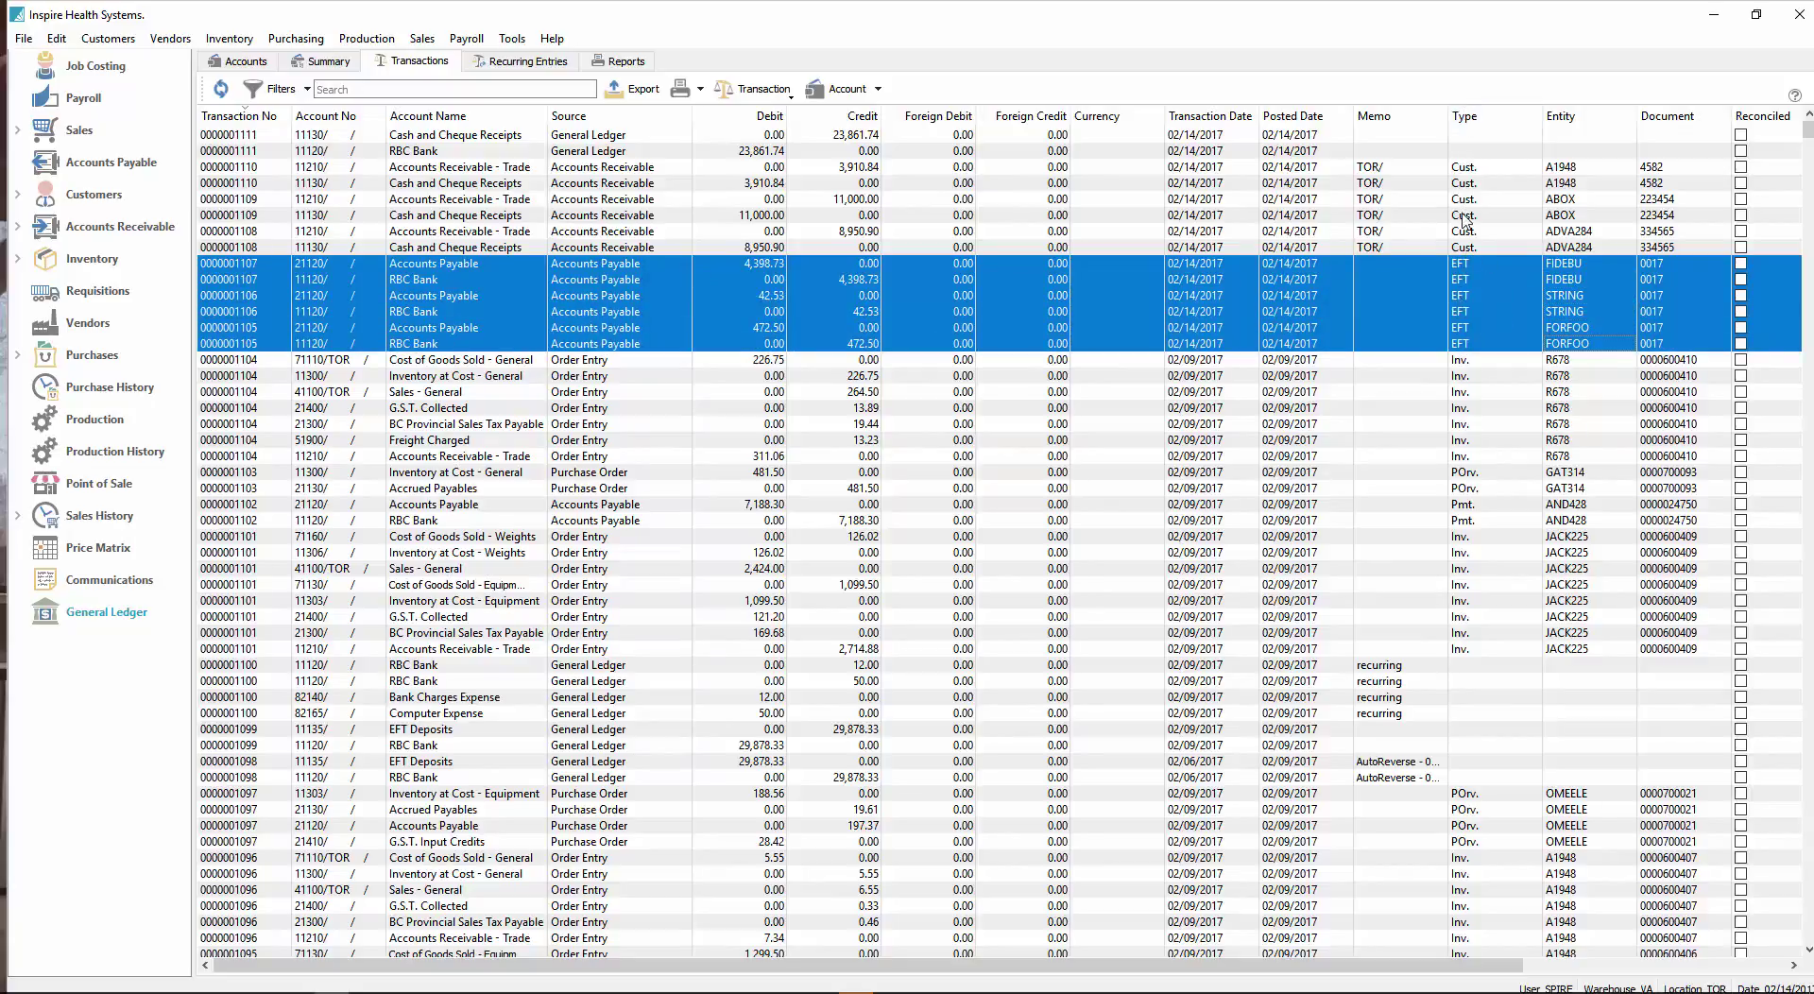
left_click(1663, 275)
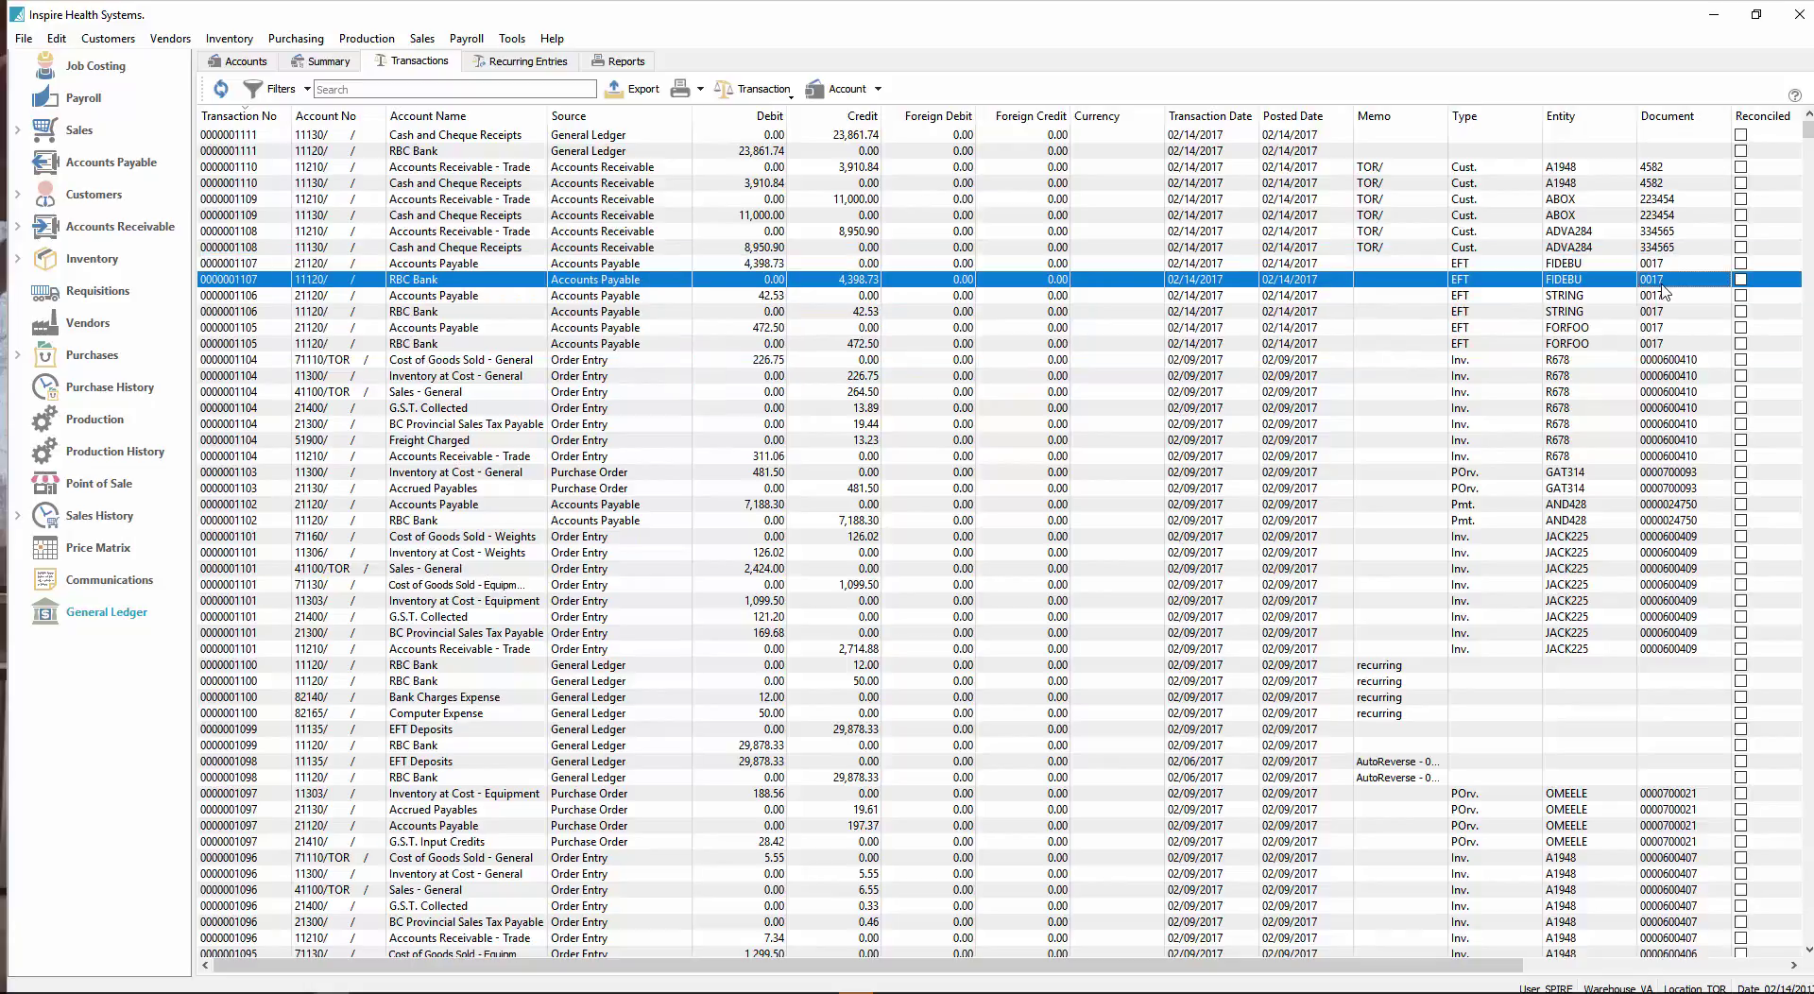
key("Down")
key("Down")
key("Down")
key("Down")
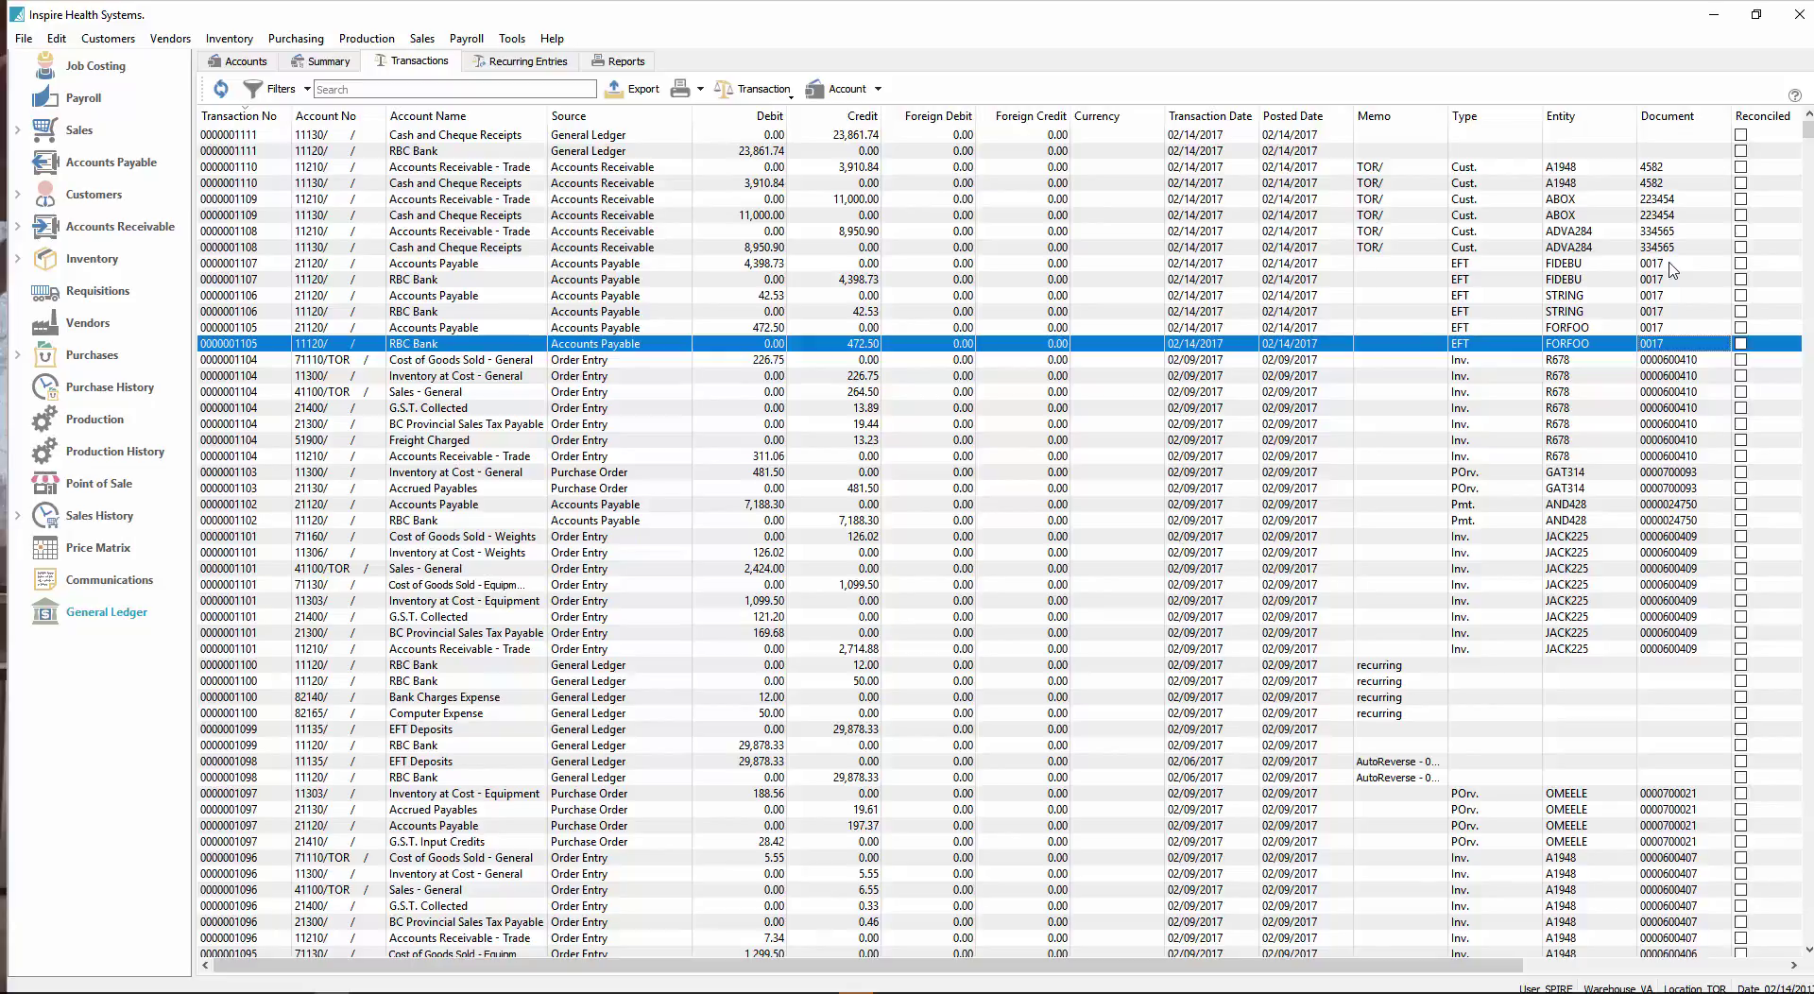
left_click_drag(1673, 271, 1673, 345)
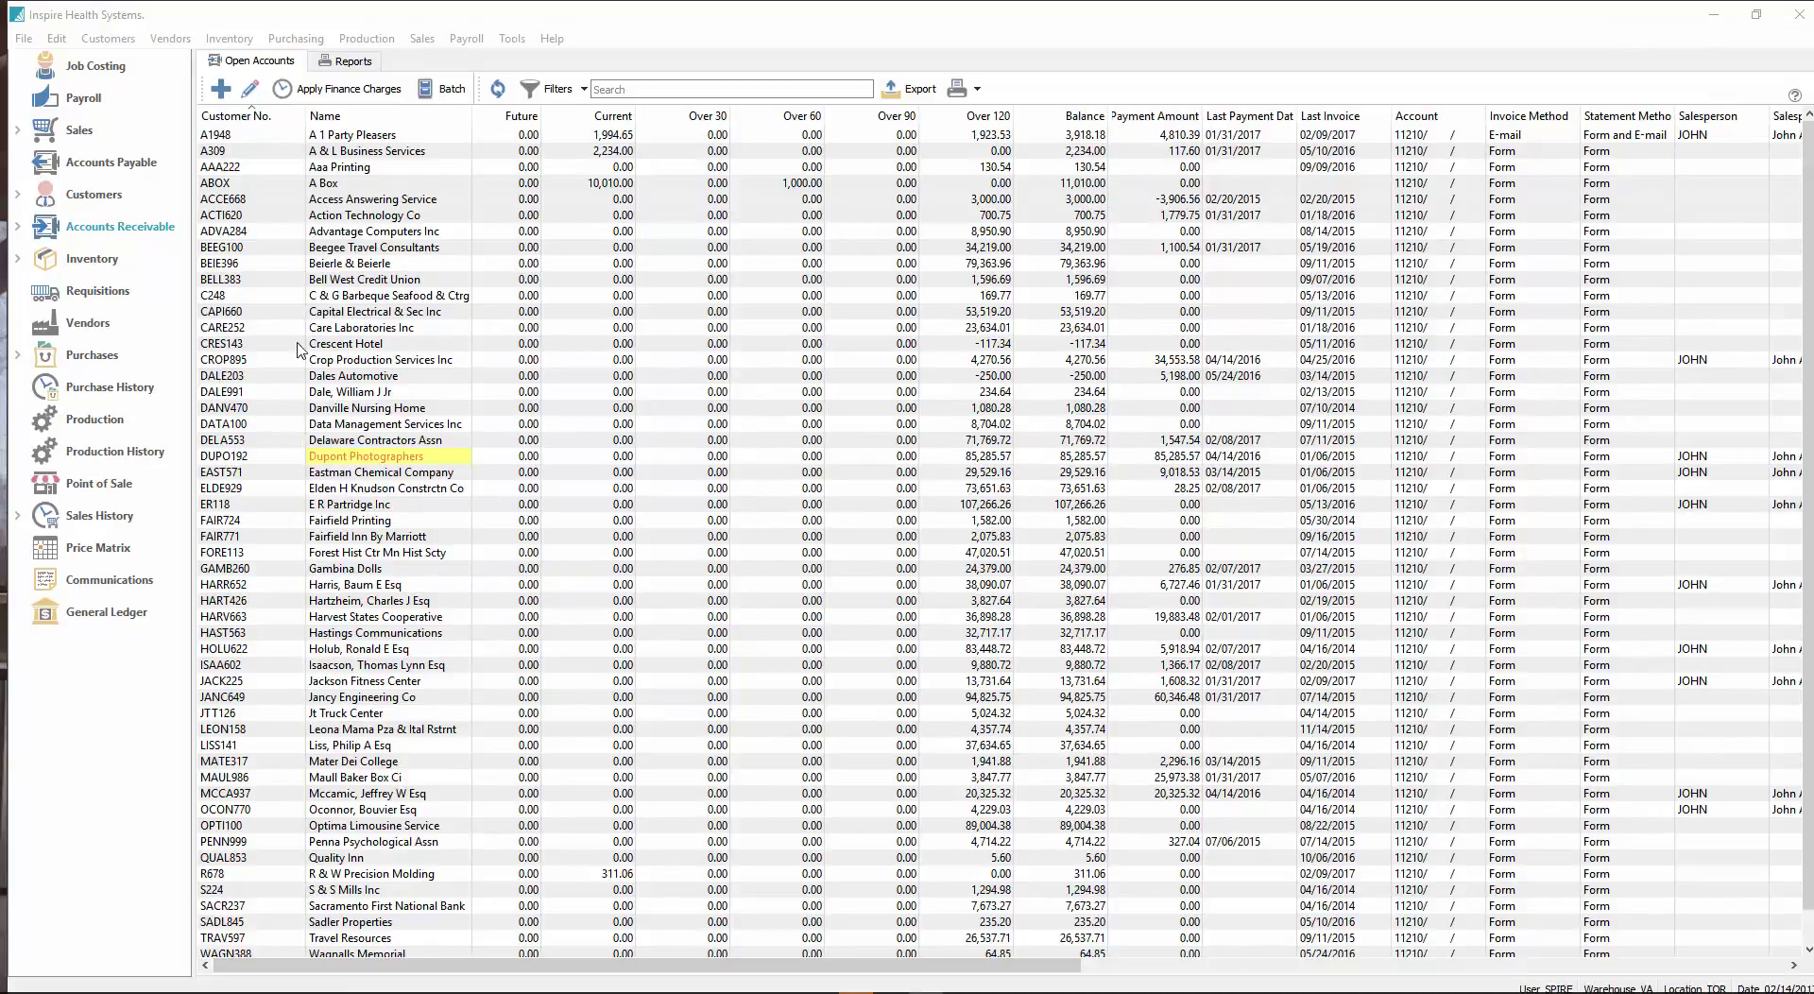
Step: Create a new receivables batch with Cash and Cheque Receipts as the payment method
left_click(504, 199)
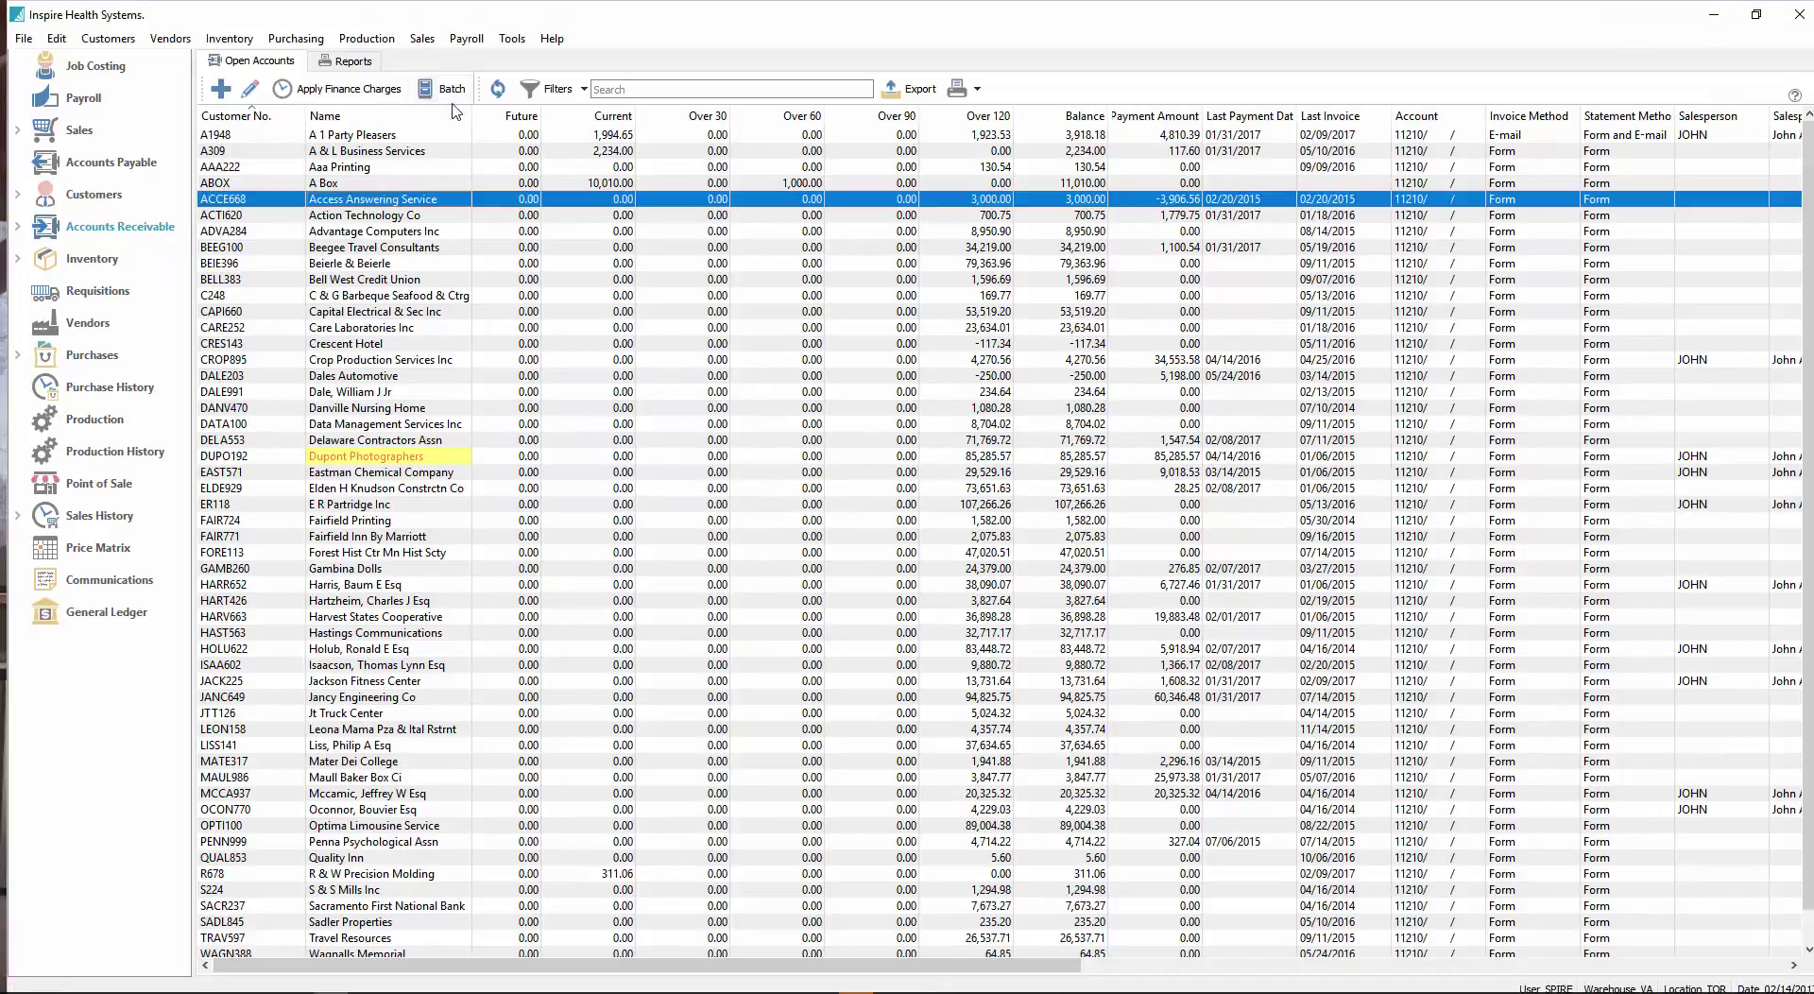
left_click(452, 90)
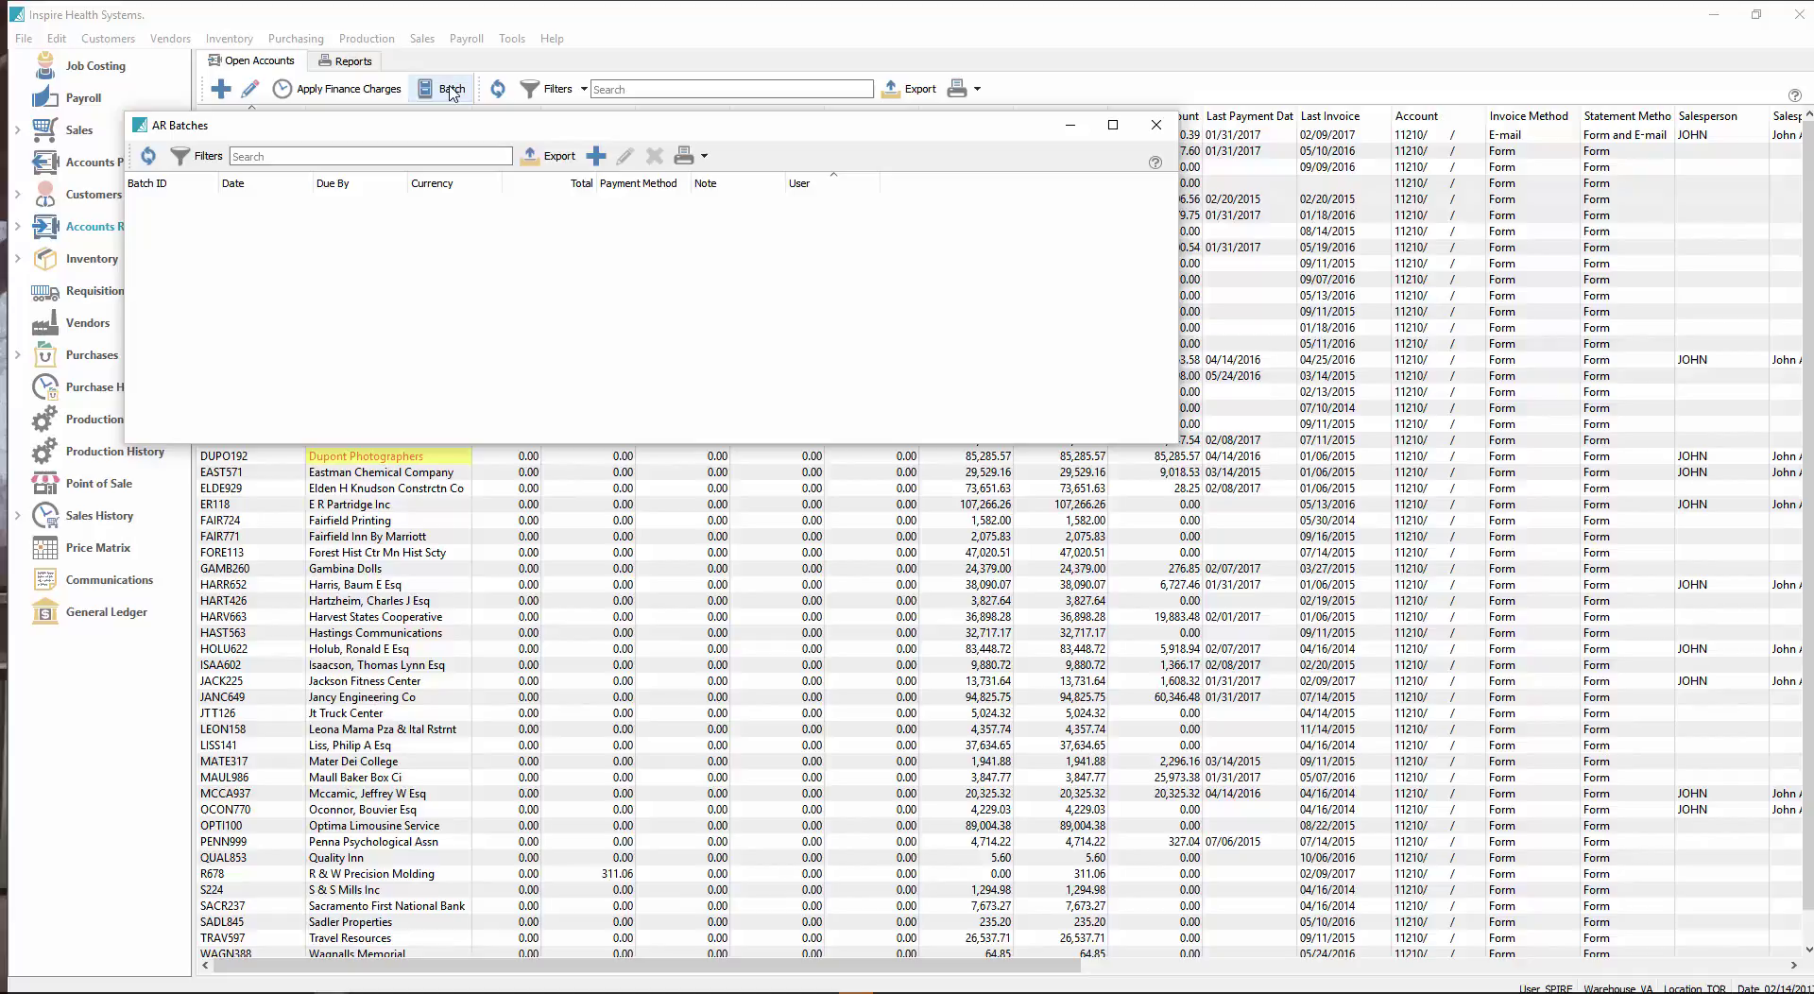
left_click(599, 158)
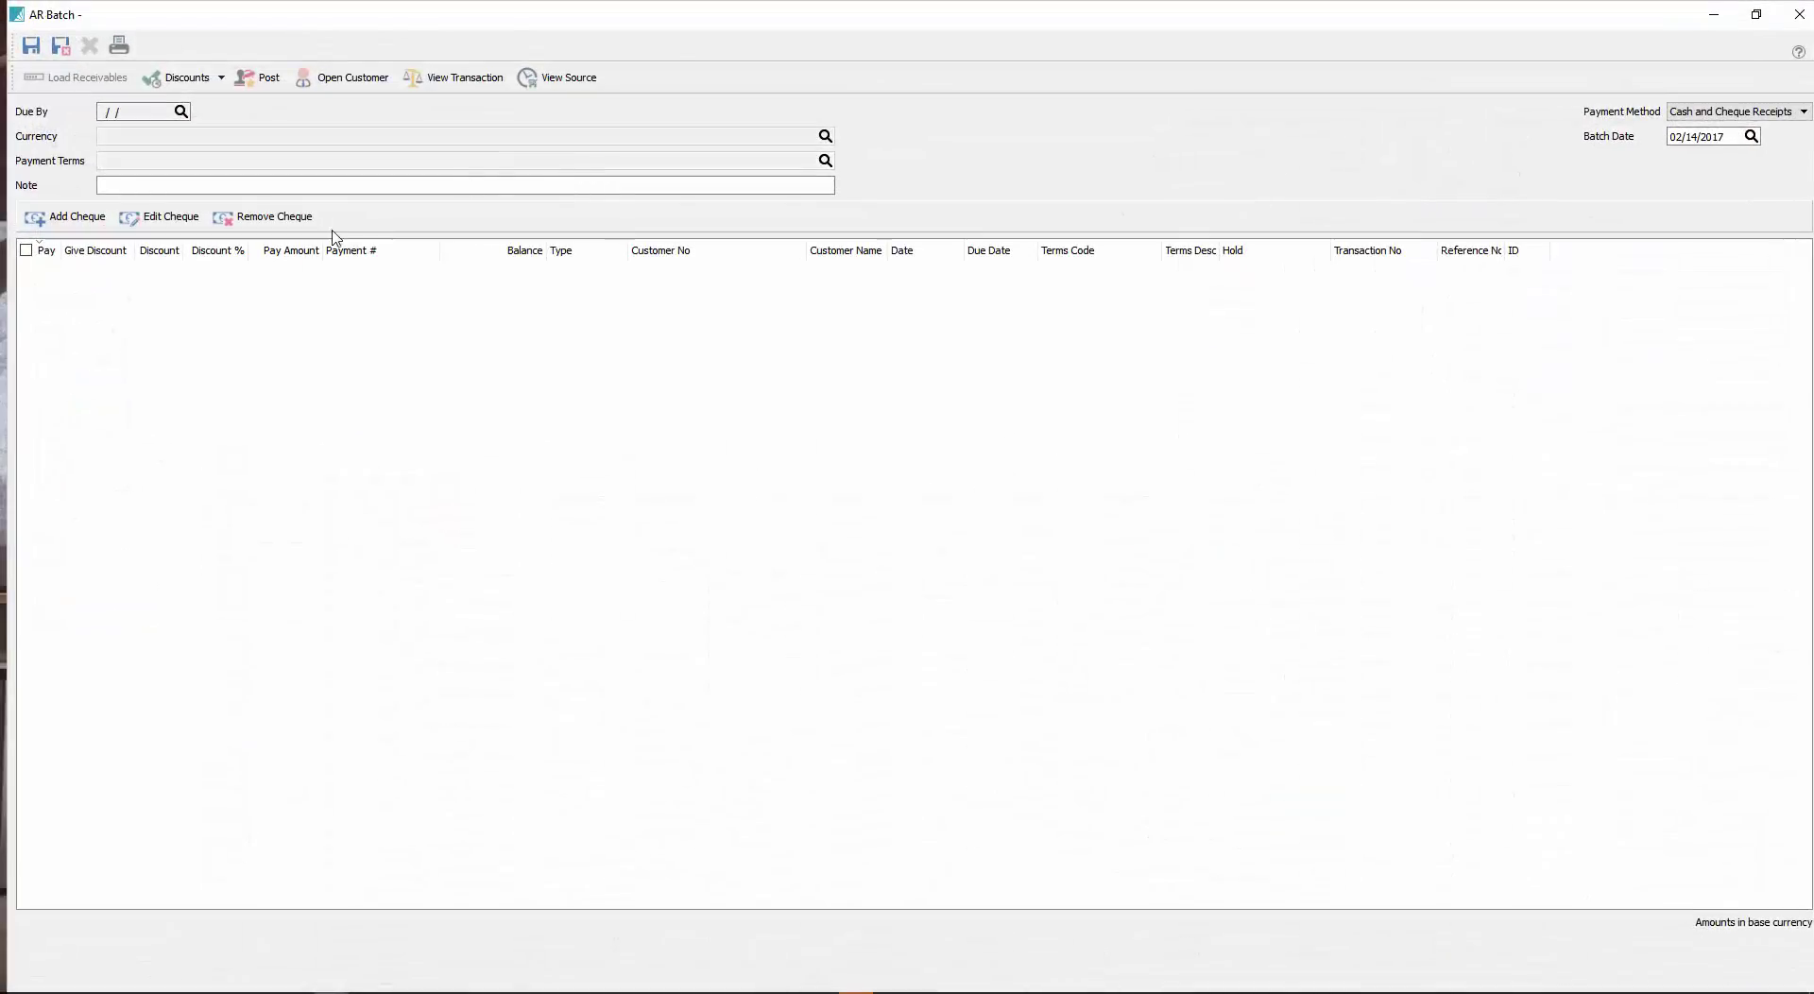
left_click(1677, 113)
left_click(1696, 137)
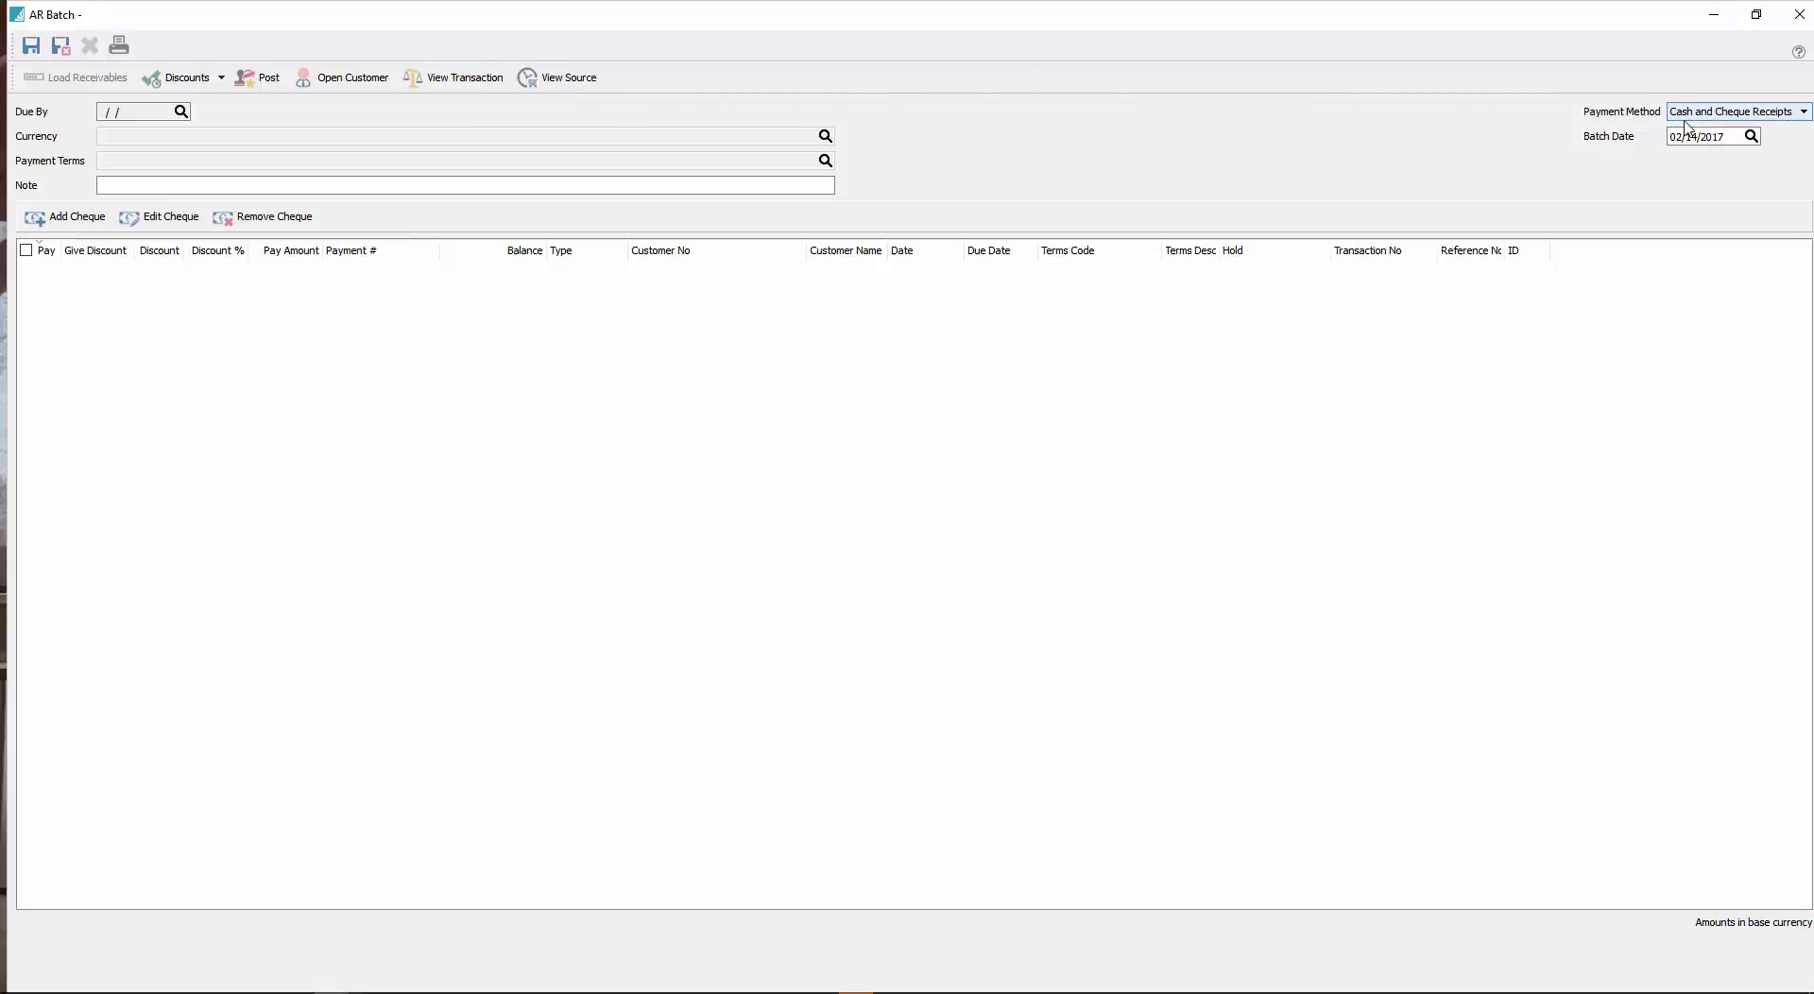
Step: Add a cheque from A 1 Party Pleasers paying three invoices, matched to their 3,910.84 total
left_click(83, 222)
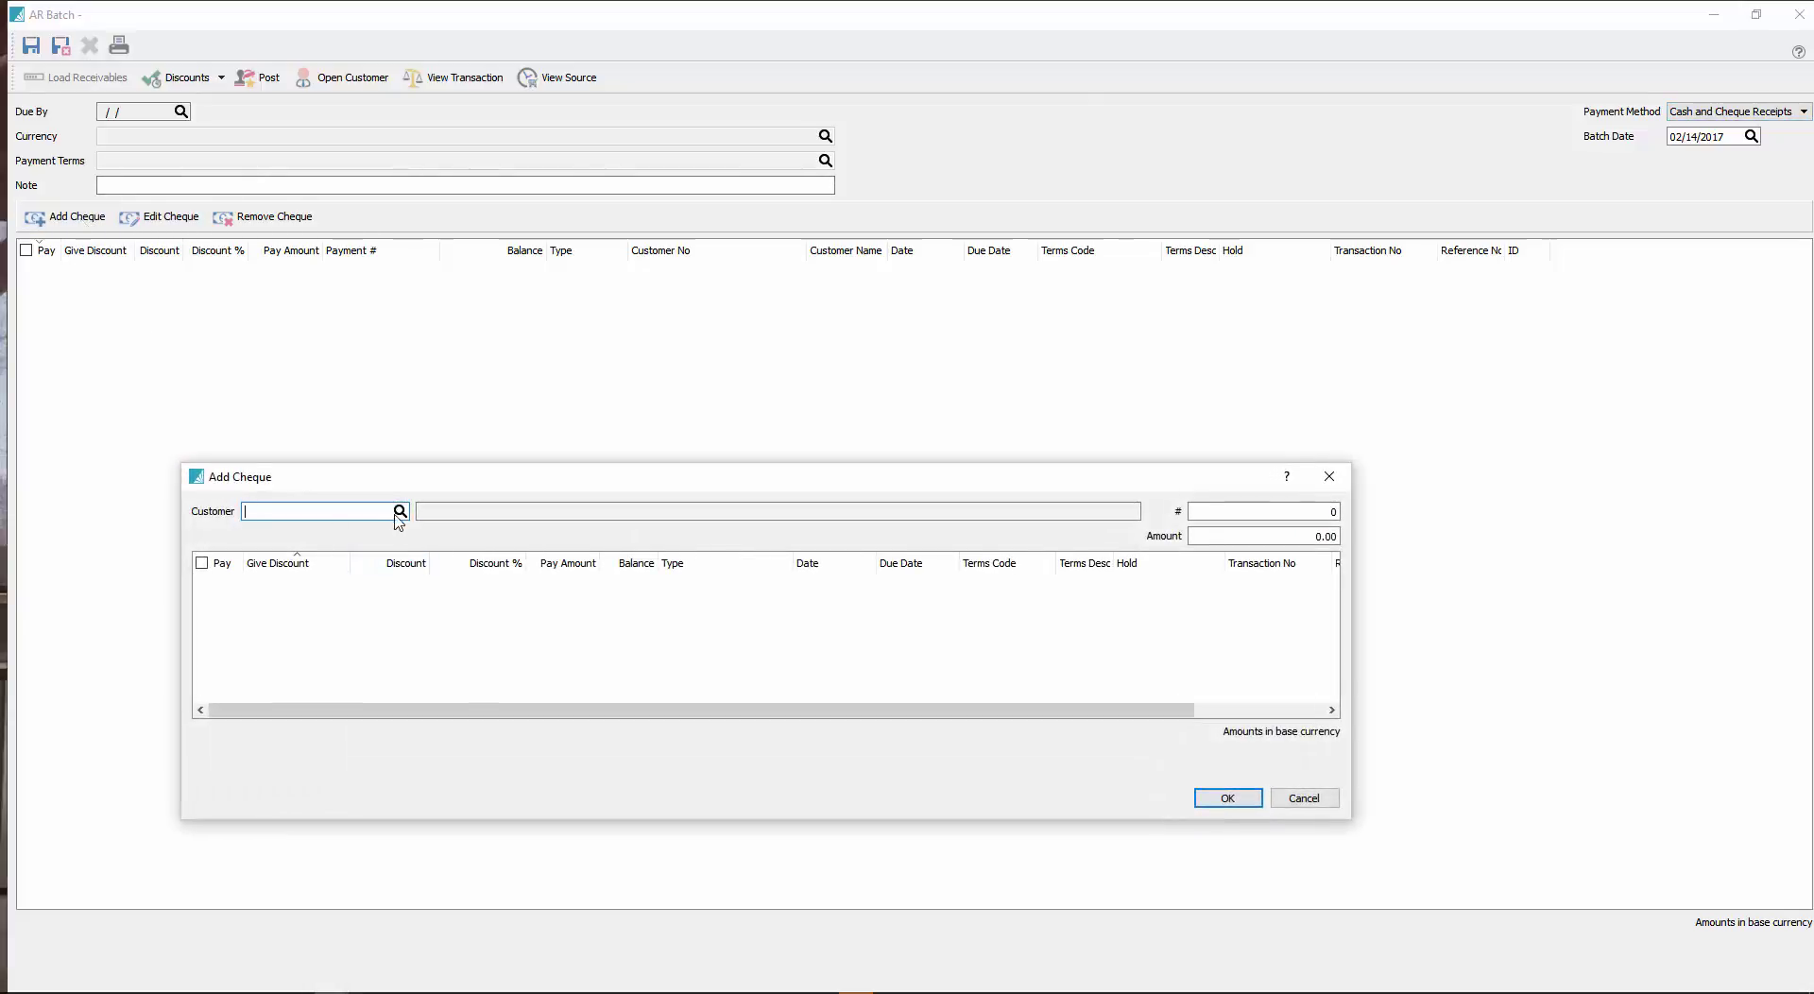
left_click(399, 511)
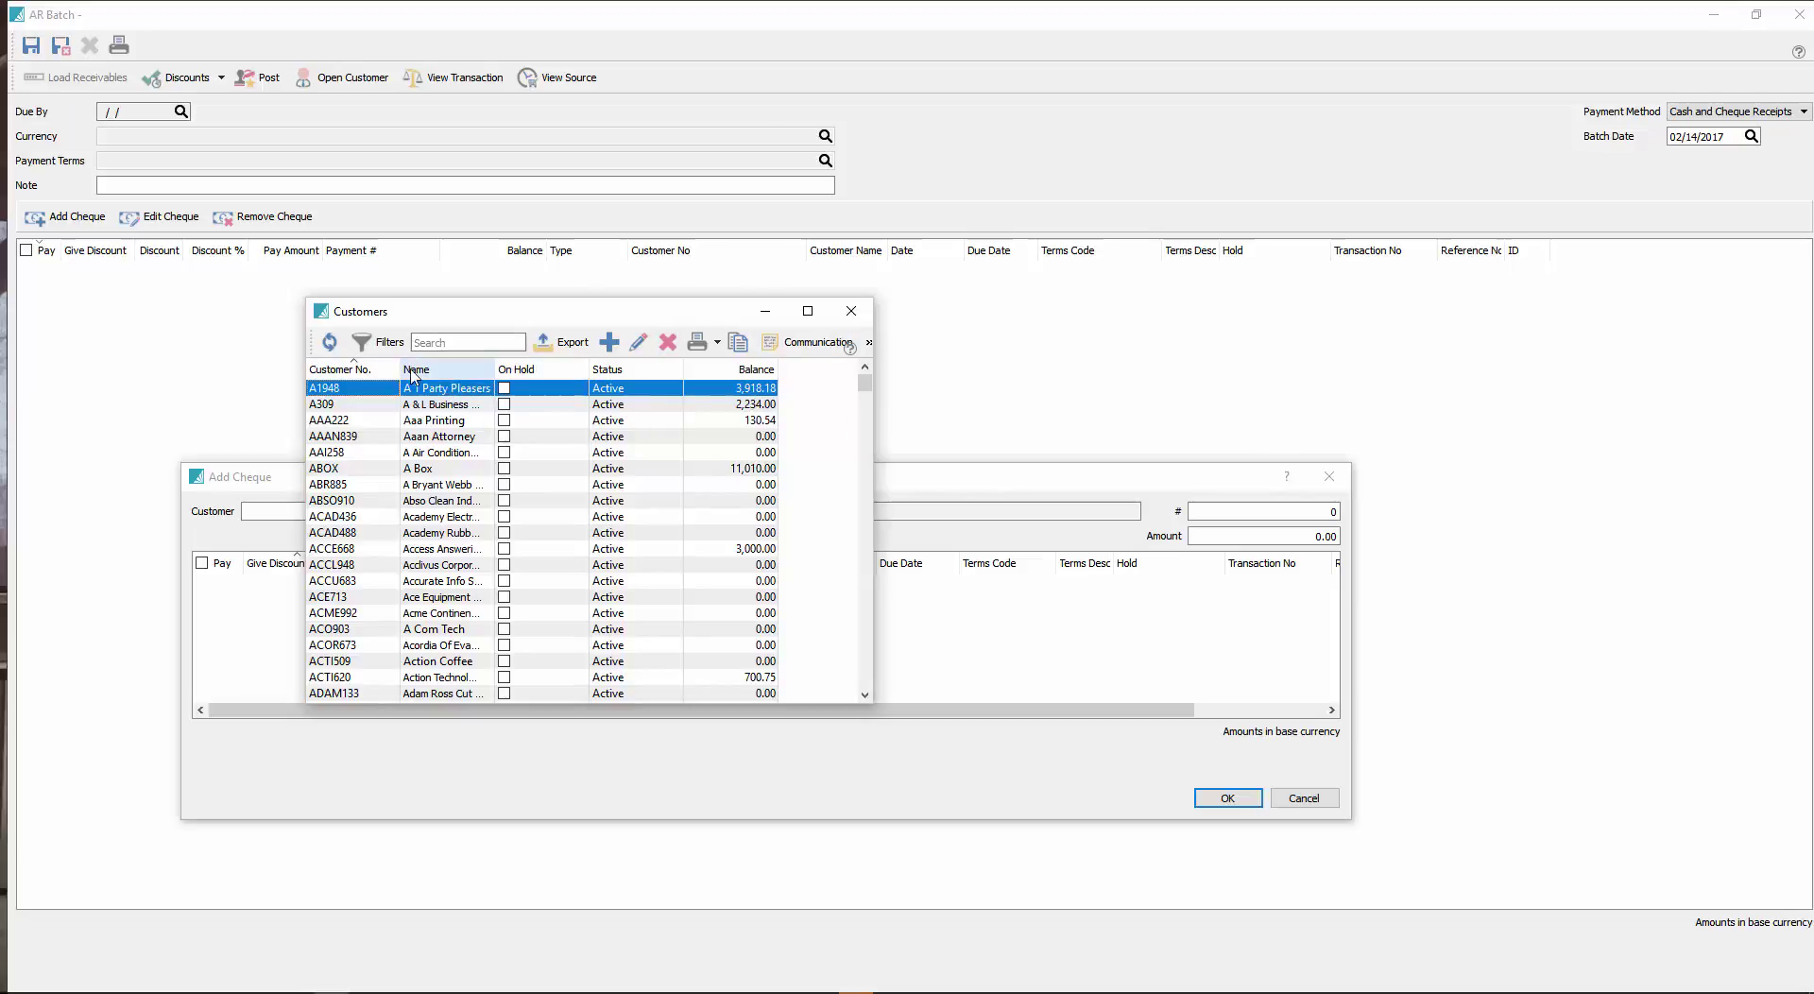
double_click(442, 393)
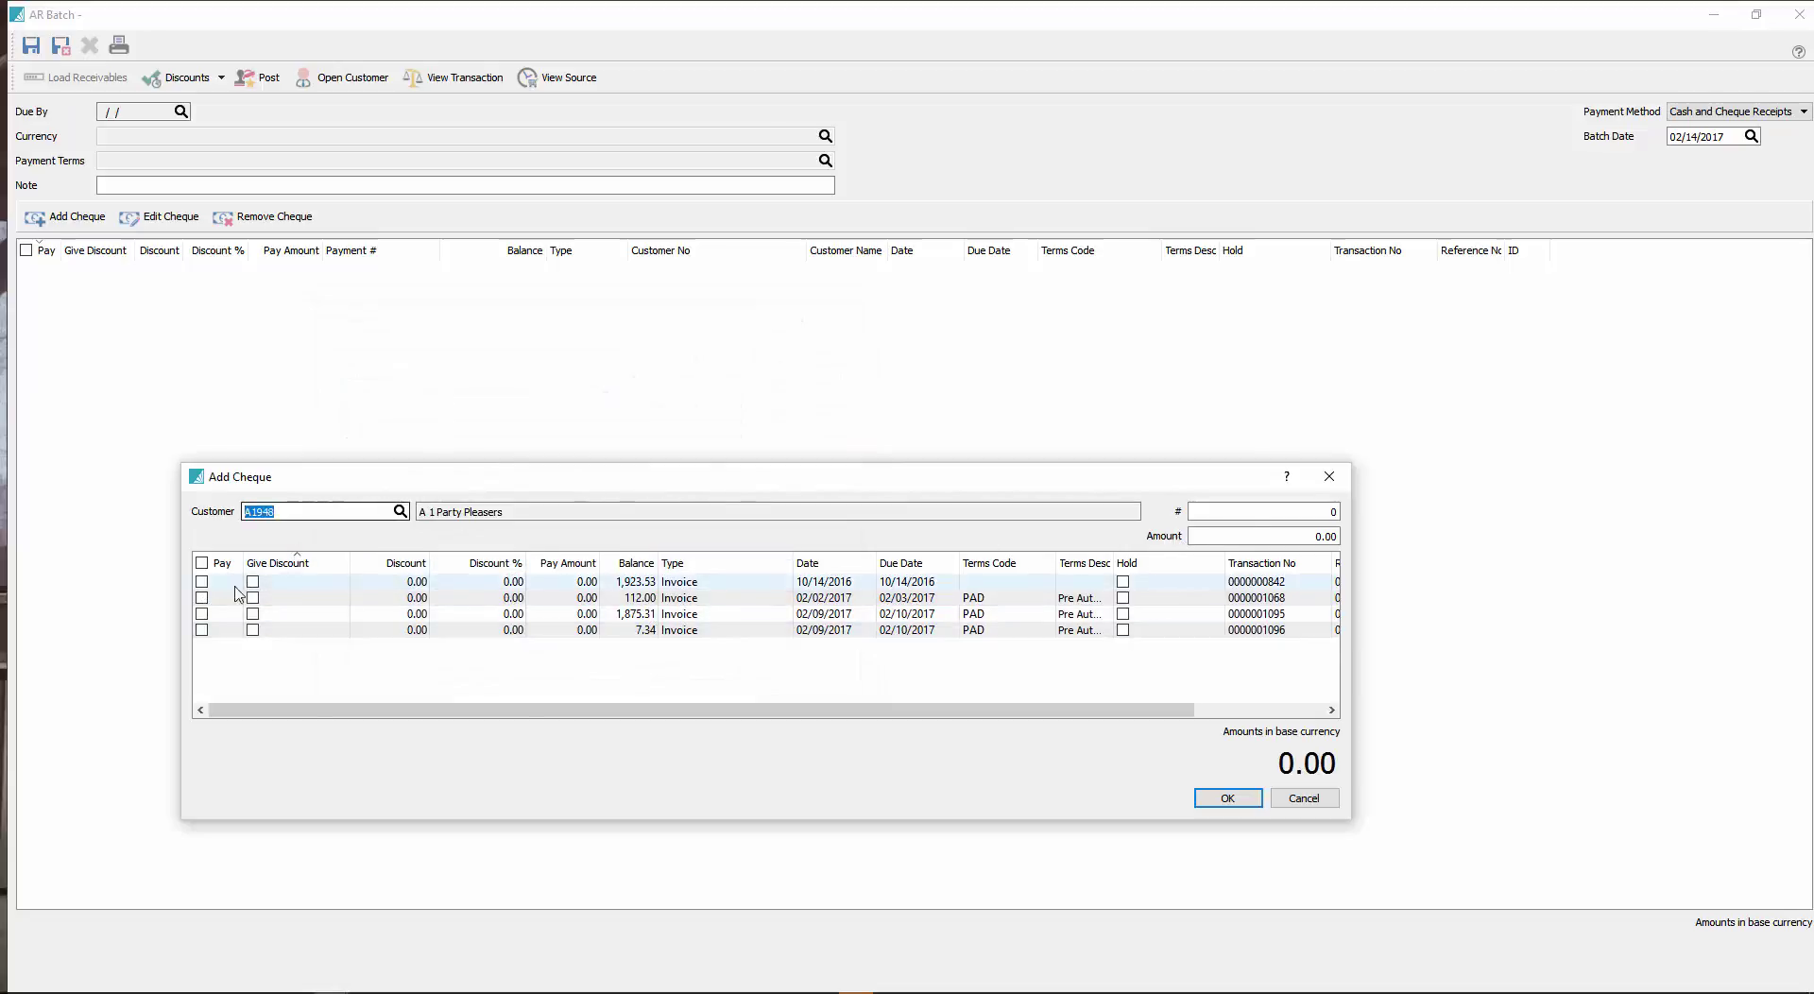
left_click(201, 581)
left_click(201, 597)
left_click(202, 613)
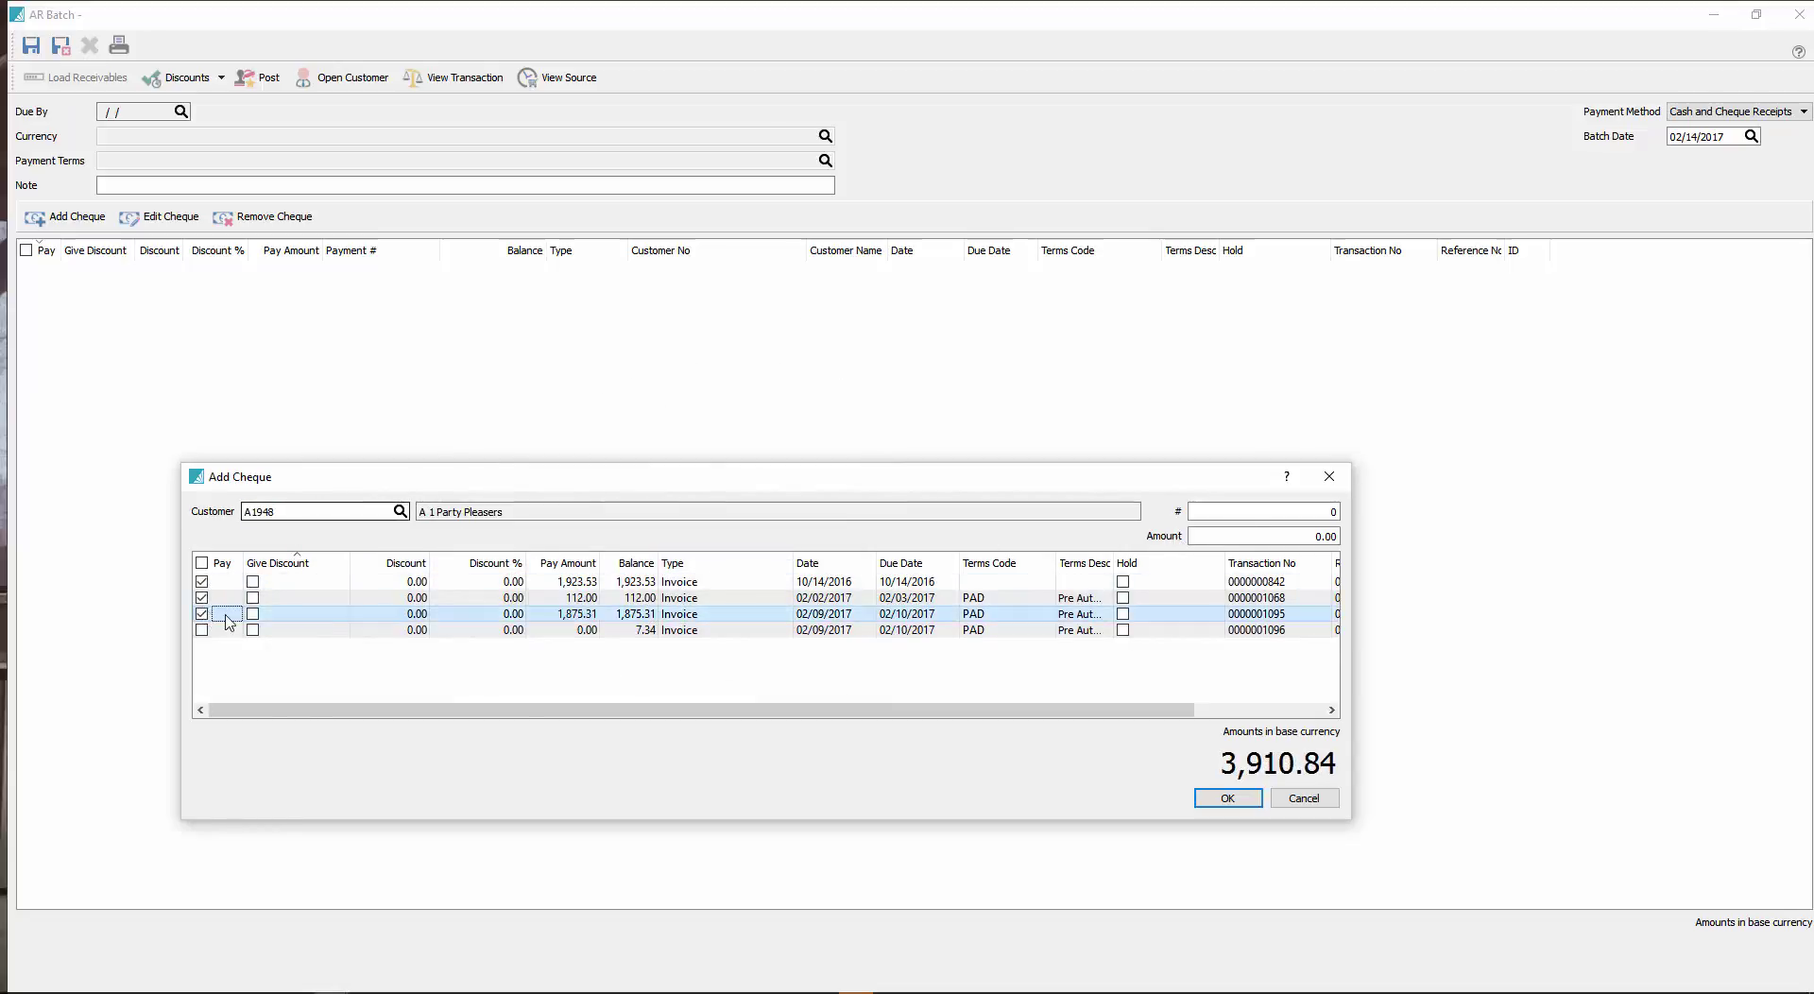
left_click(1224, 798)
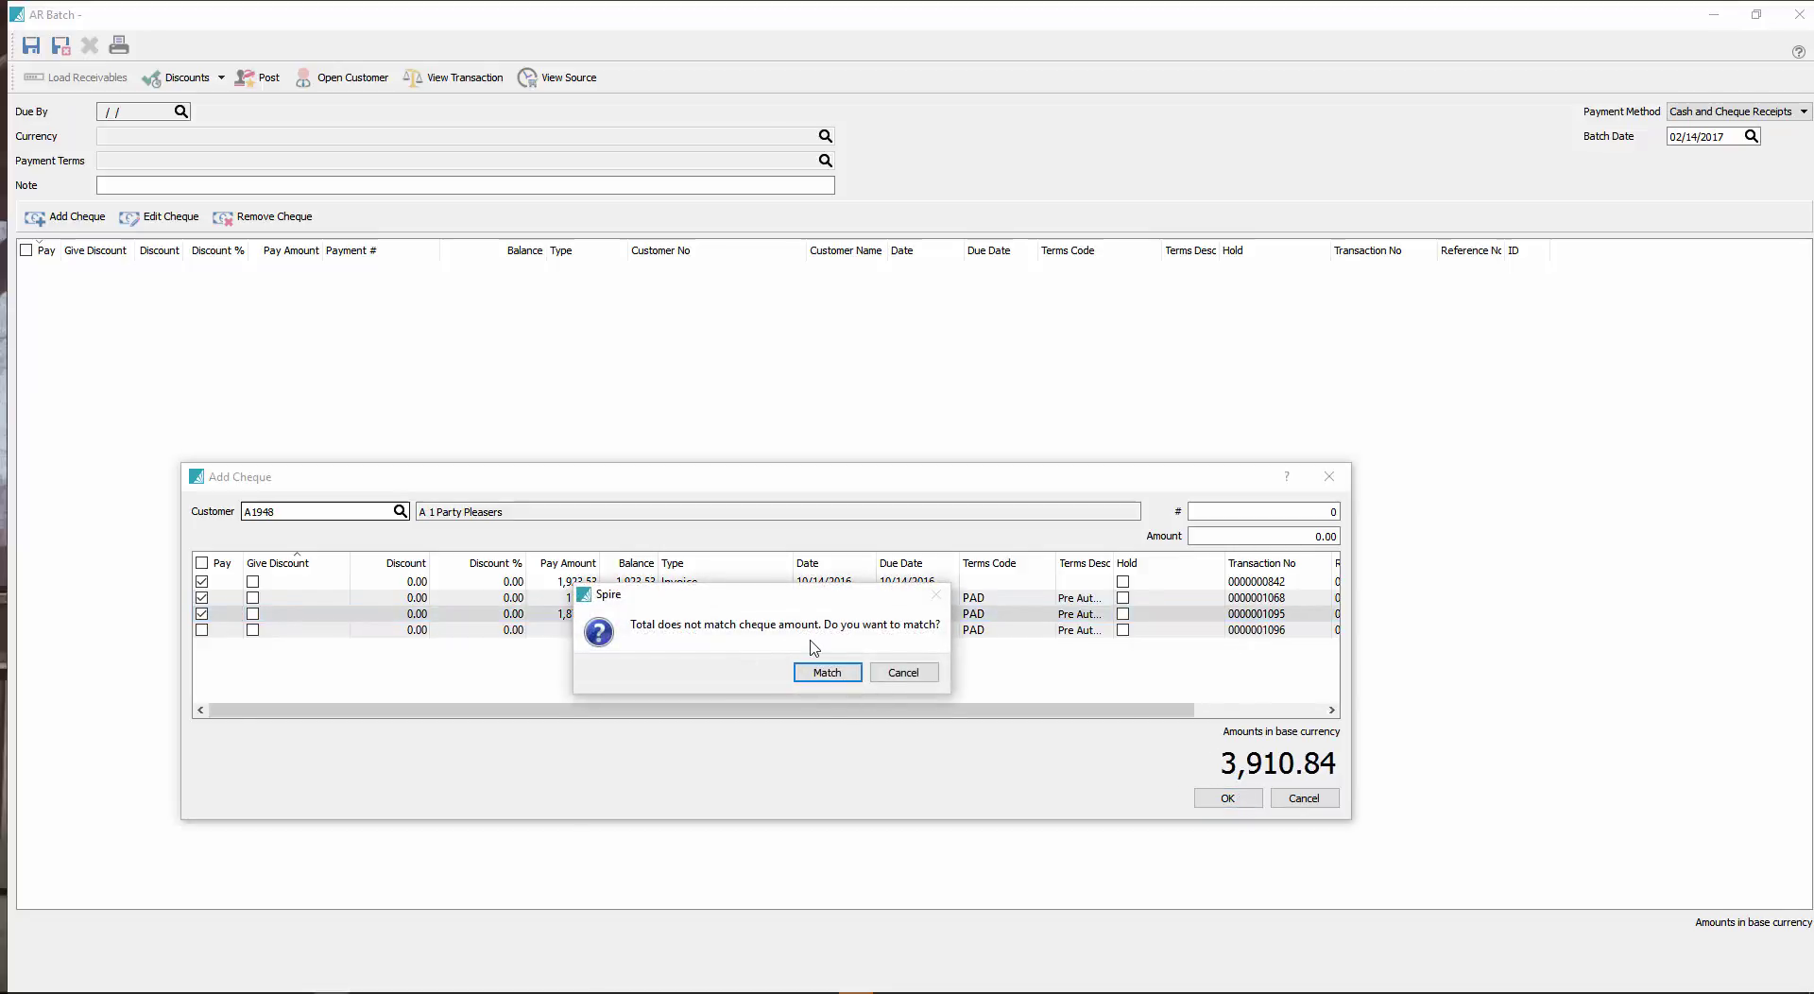
left_click(828, 672)
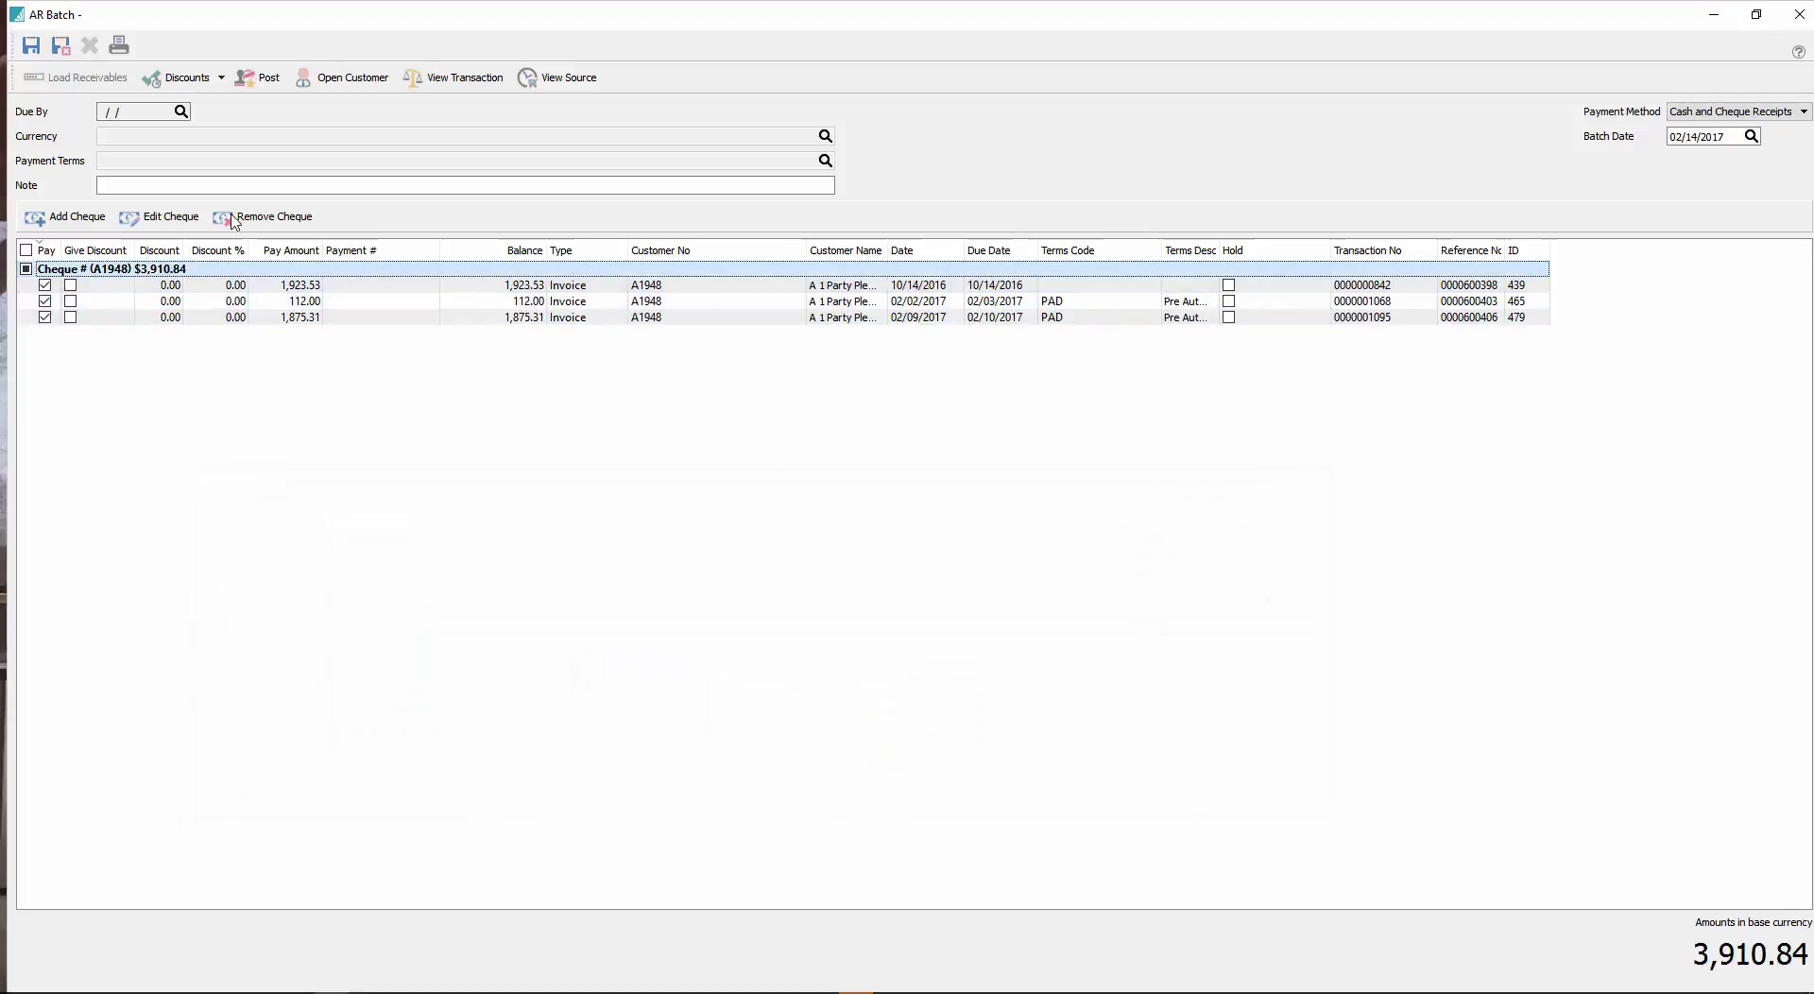
Step: Set the cheque number to 4582
left_click(172, 218)
left_click(1233, 511)
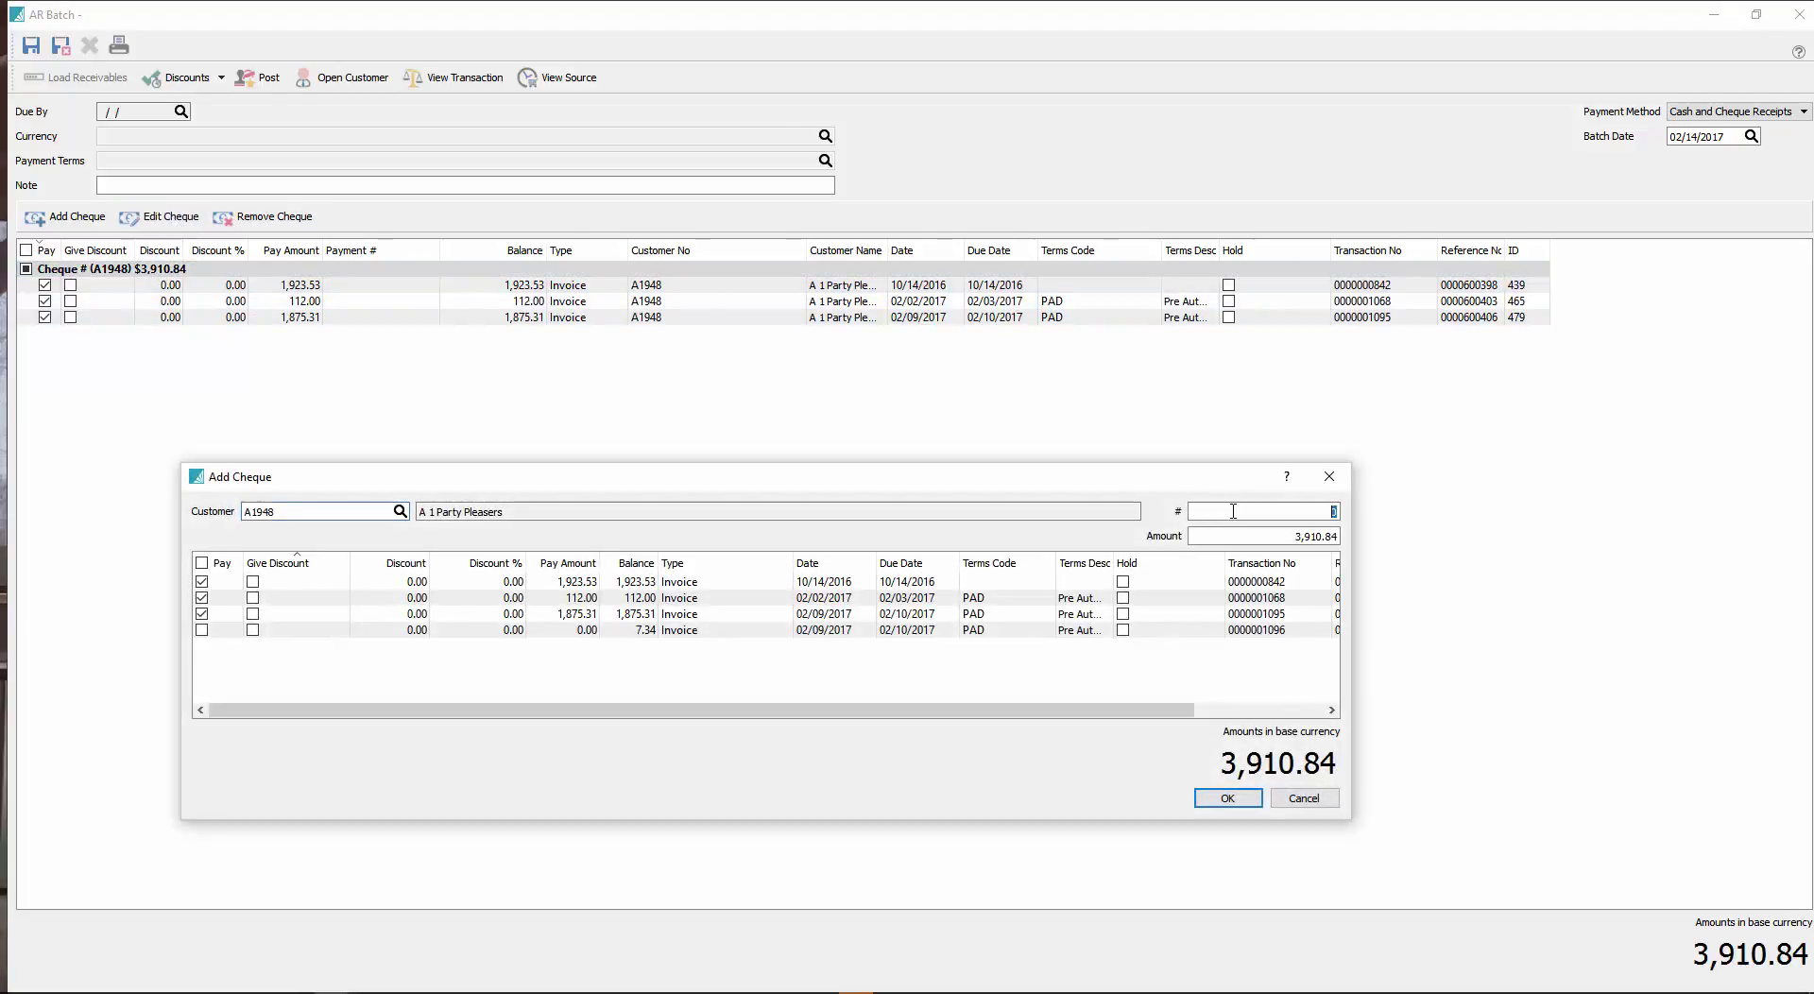
type("4582")
key("Tab")
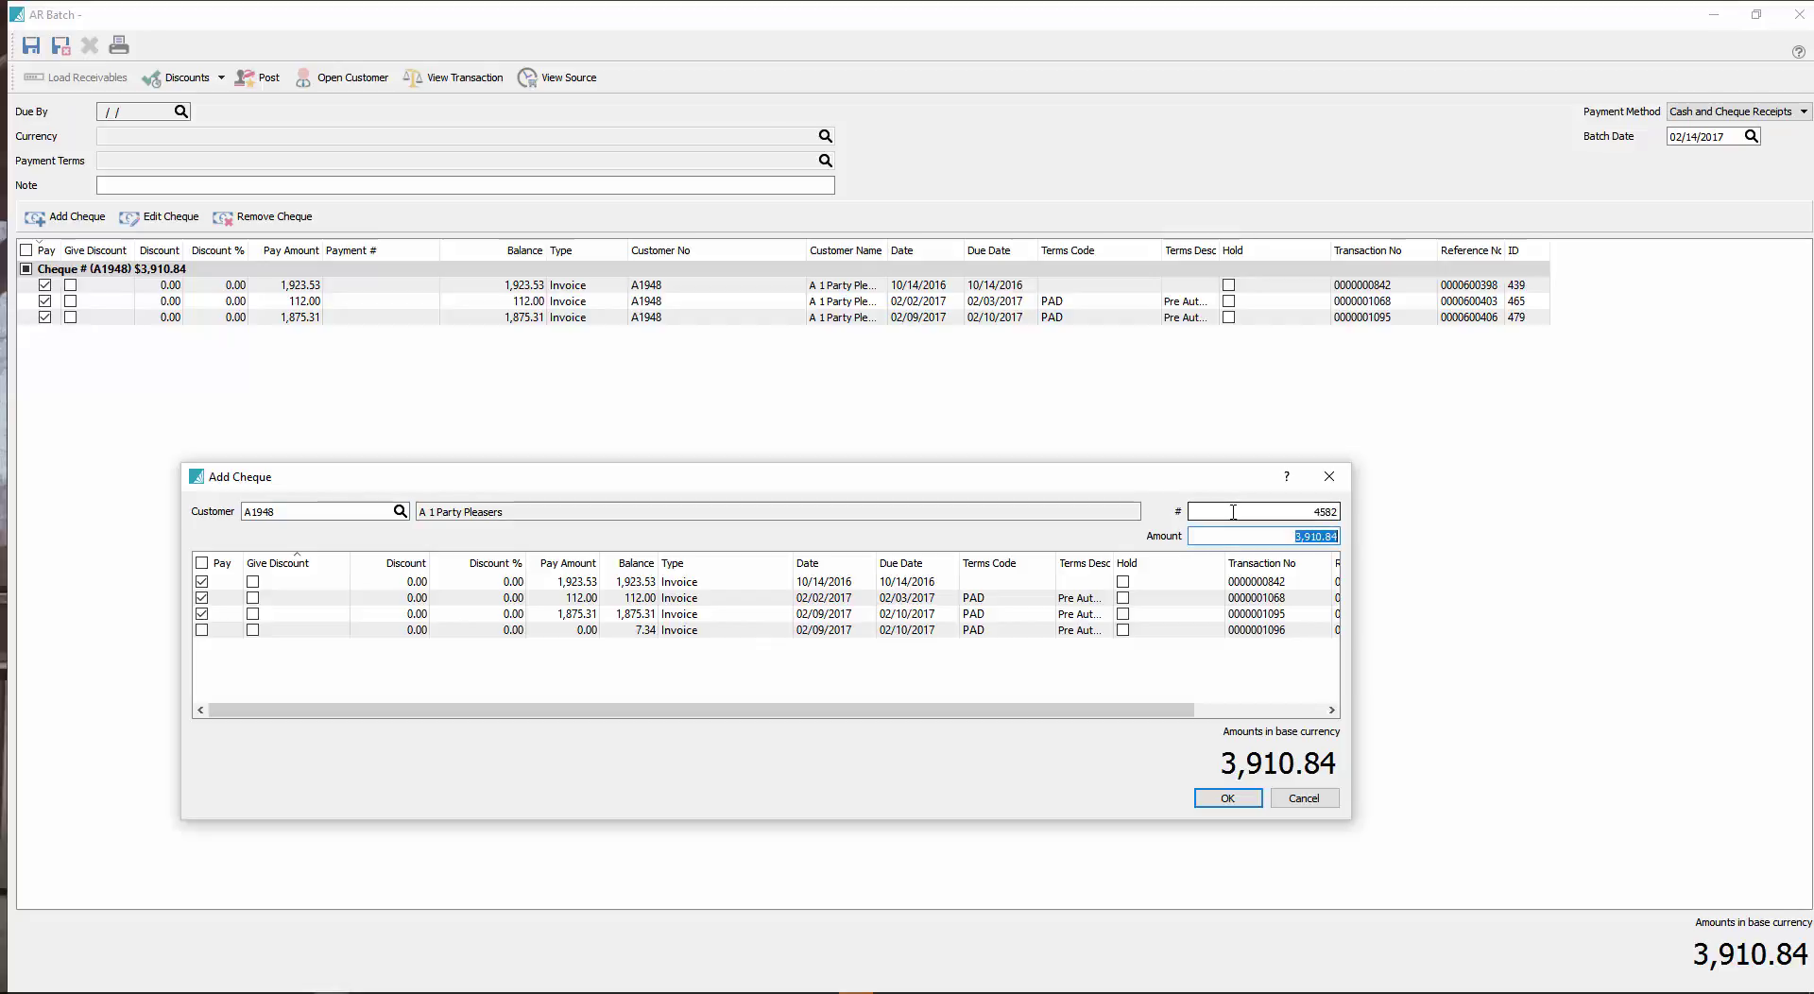
left_click(1227, 798)
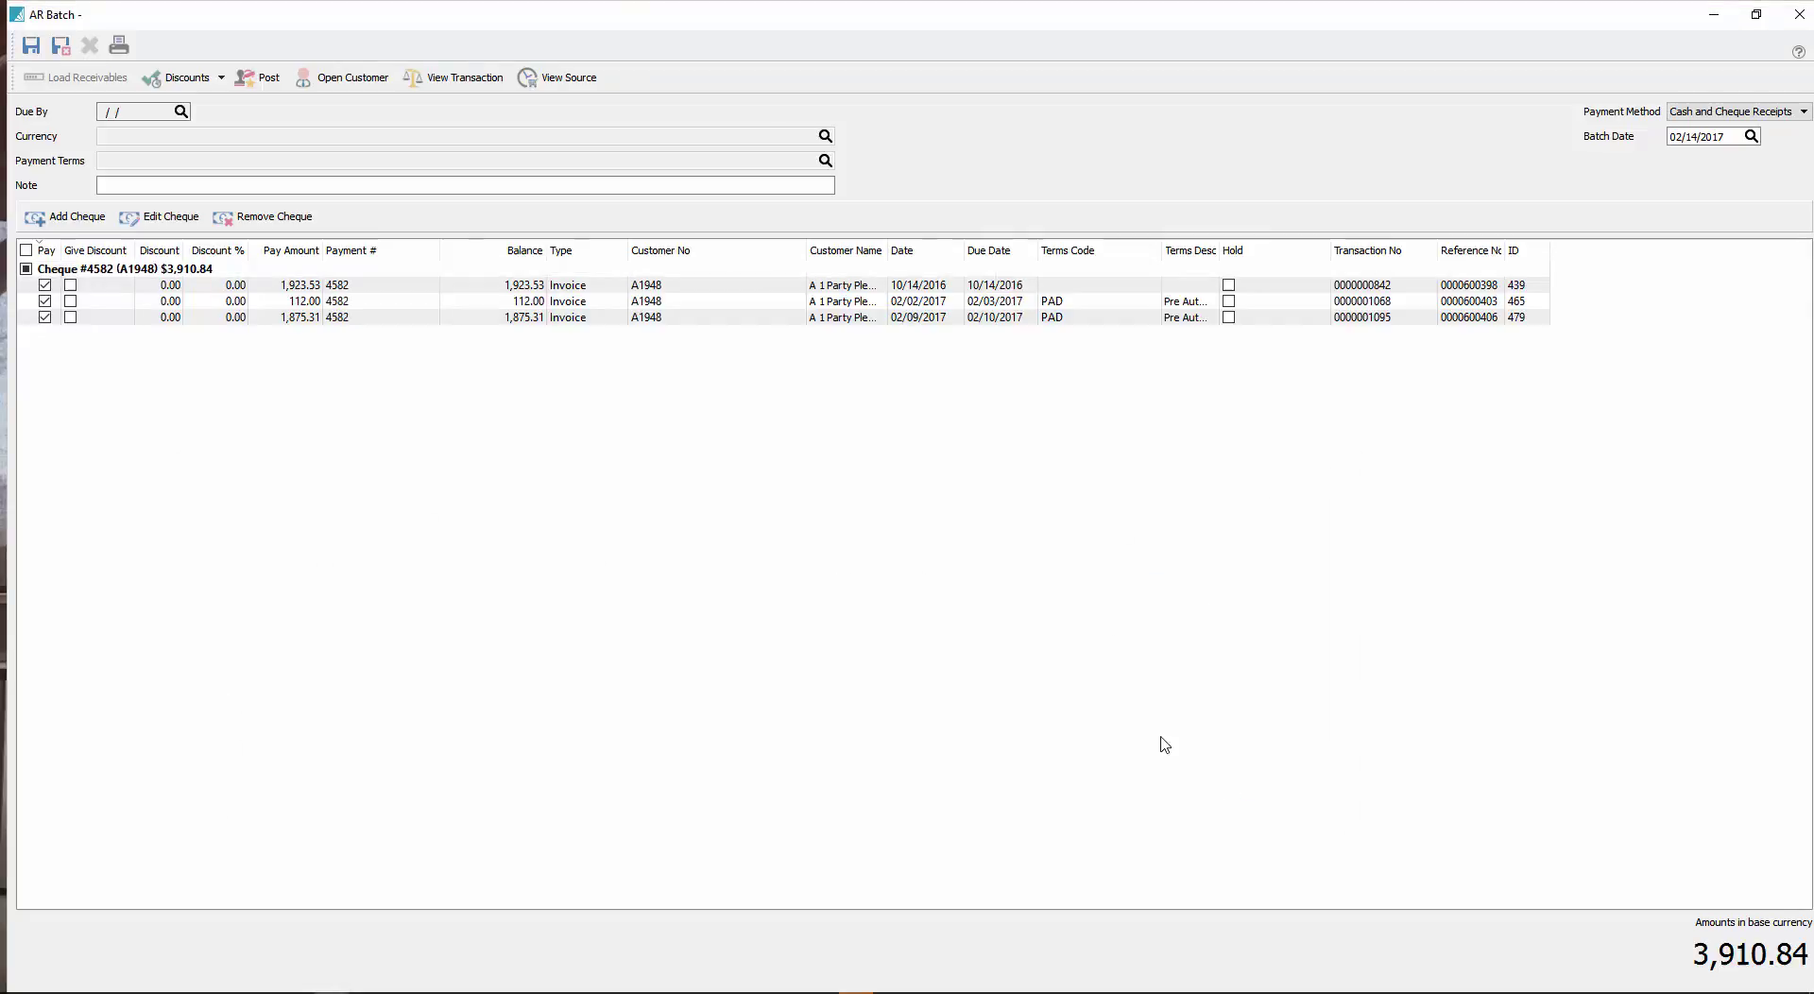
Step: Start an A Box cheque, mark its invoices, then discard the unfinished entry
left_click(98, 219)
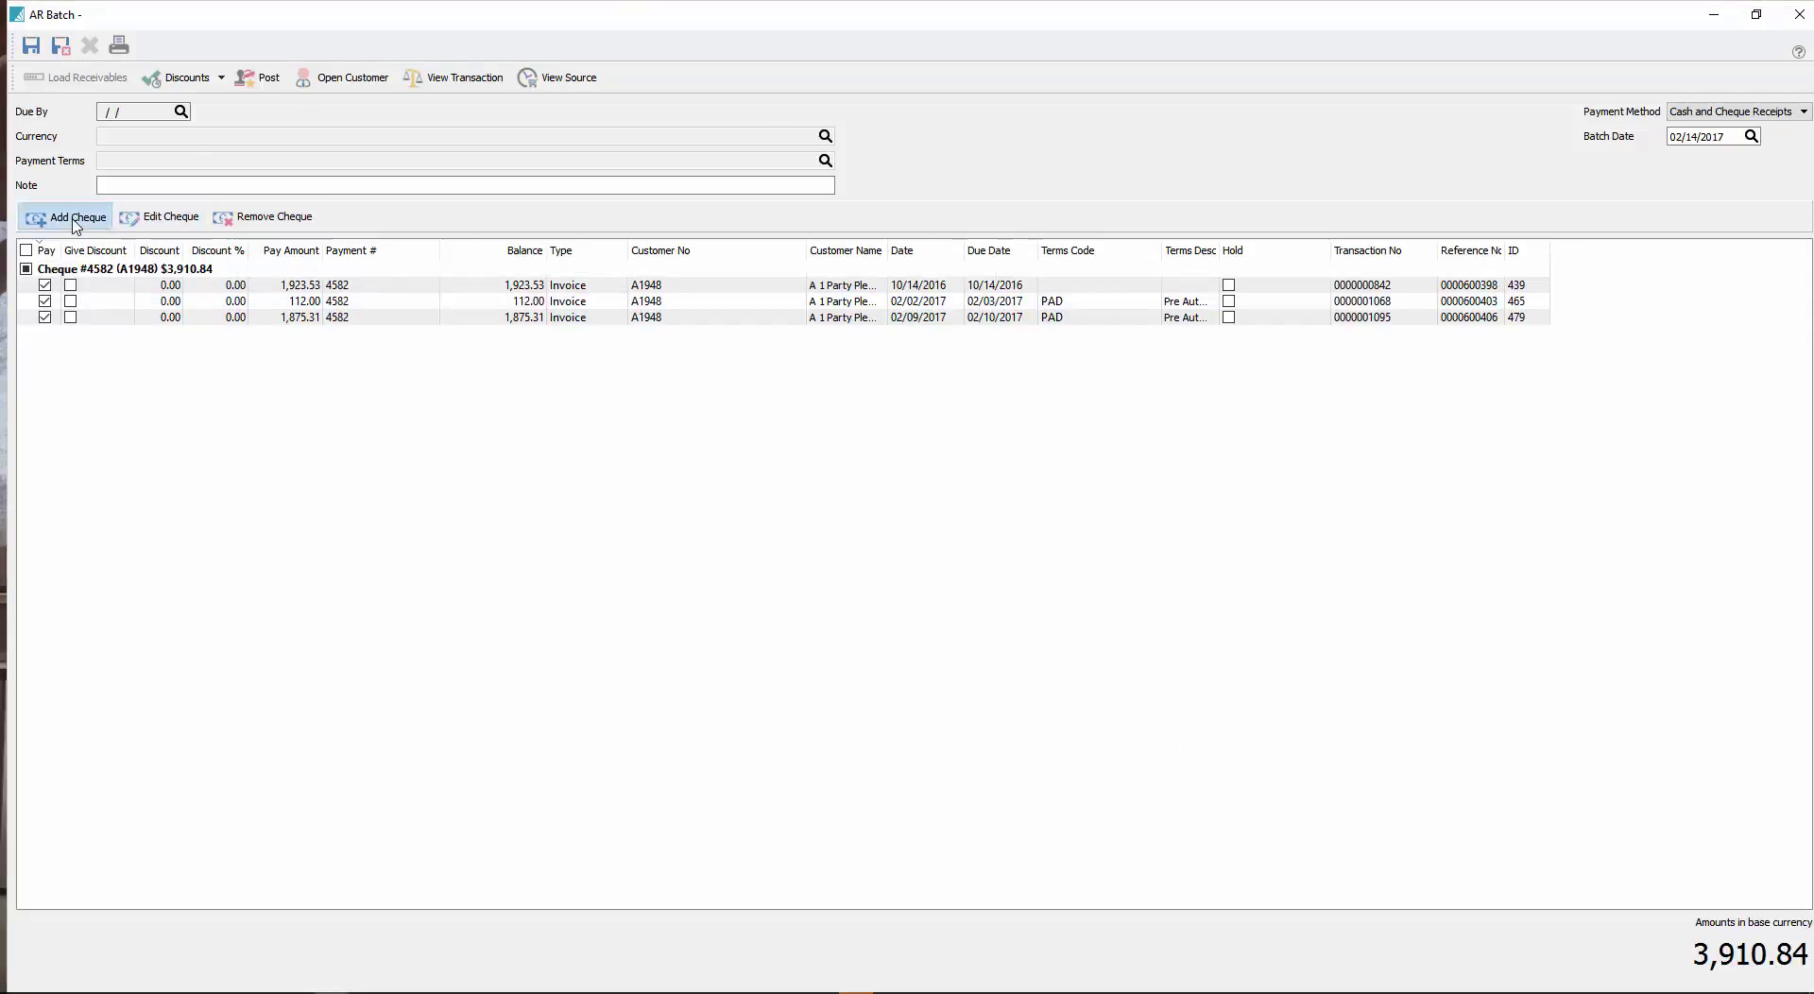
left_click(401, 513)
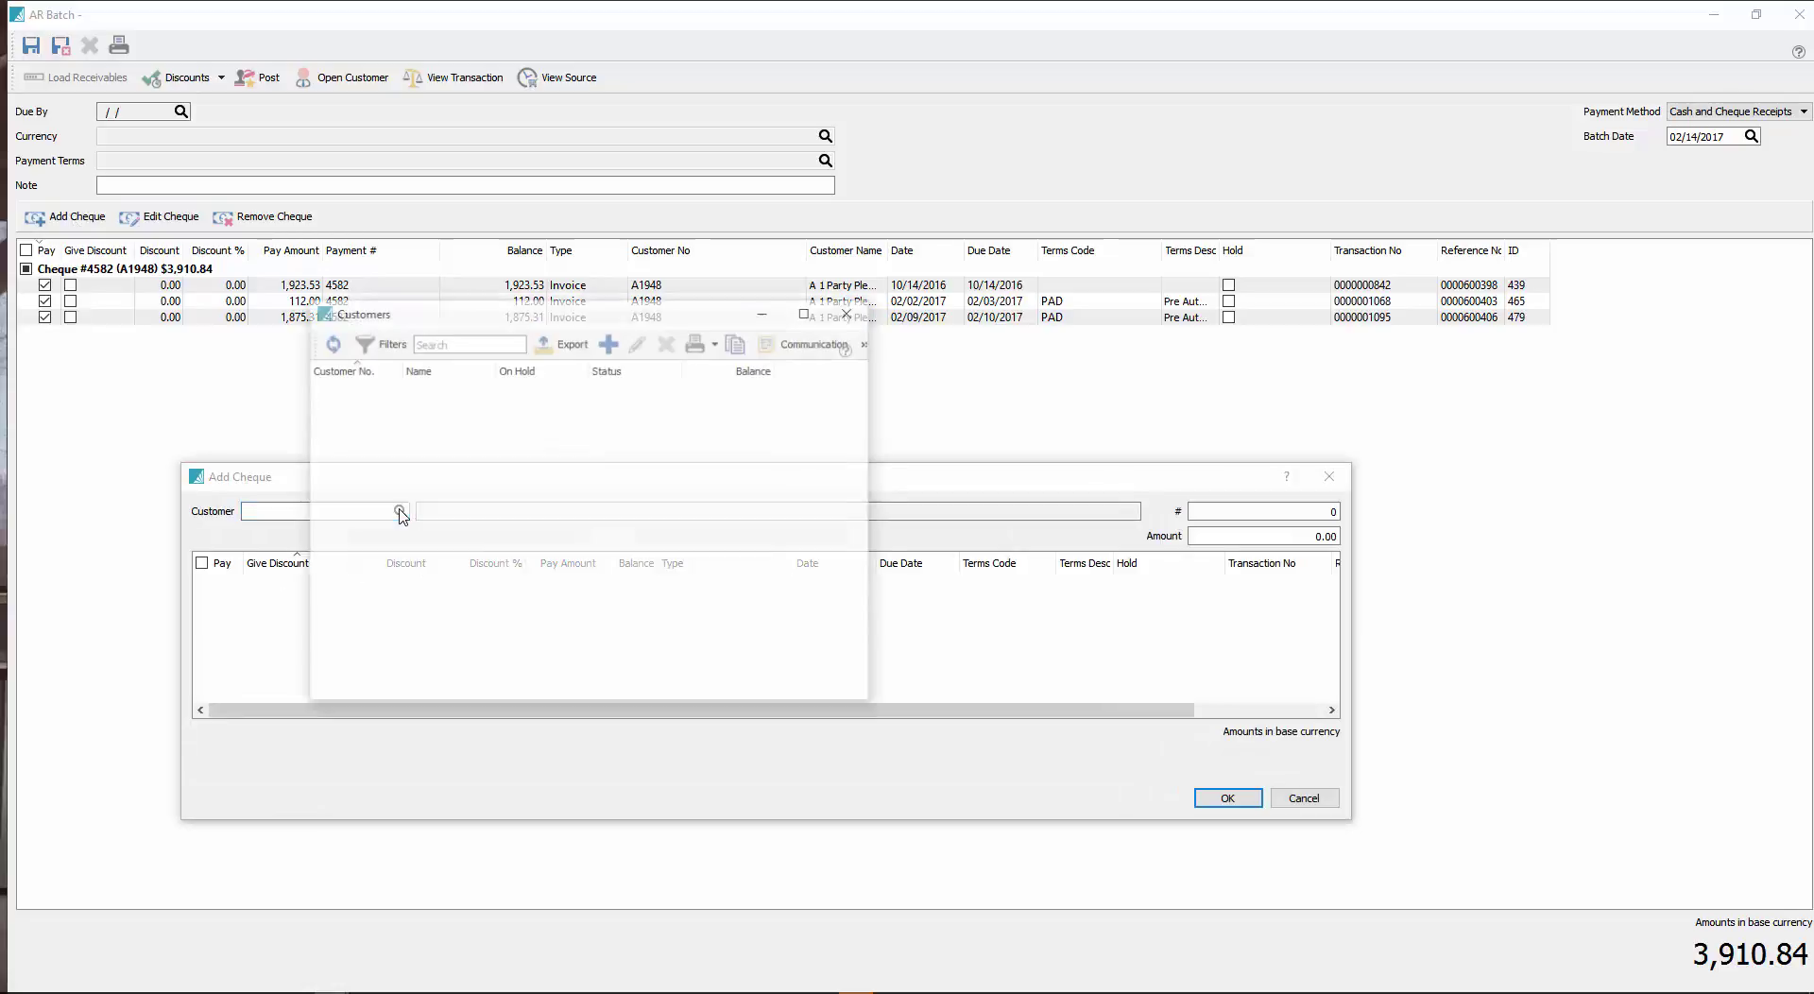
left_click(421, 470)
double_click(422, 470)
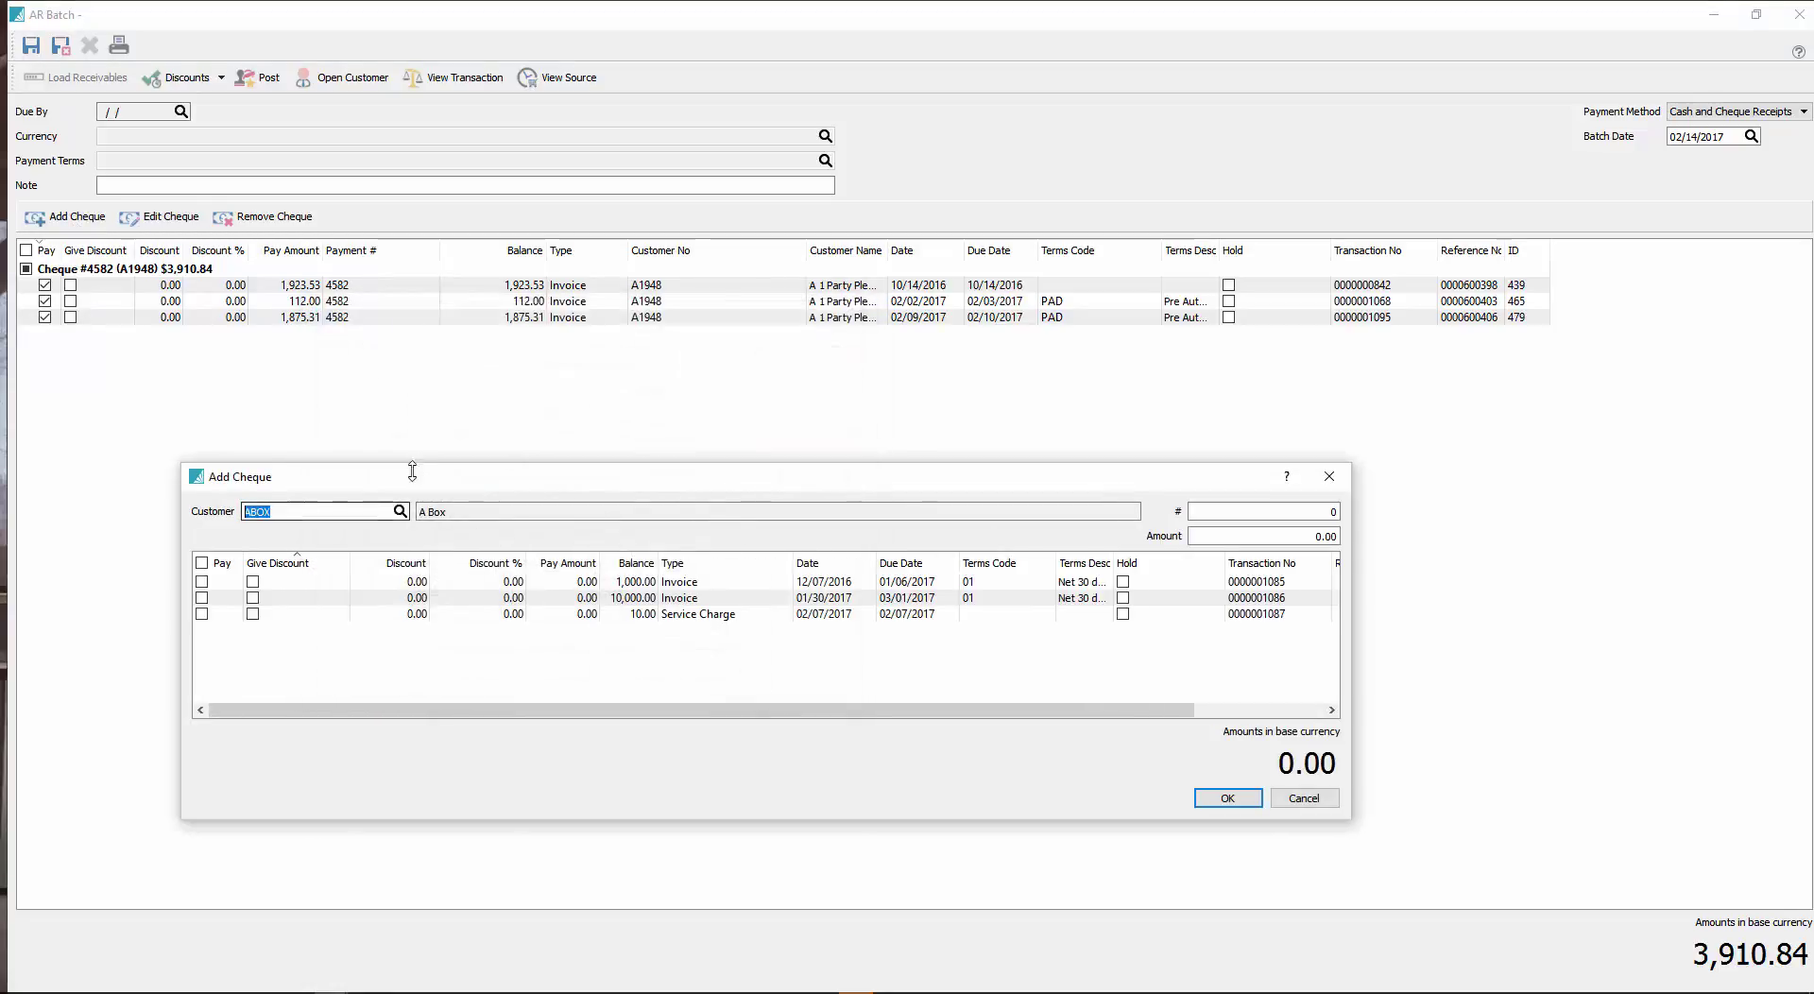
left_click(201, 598)
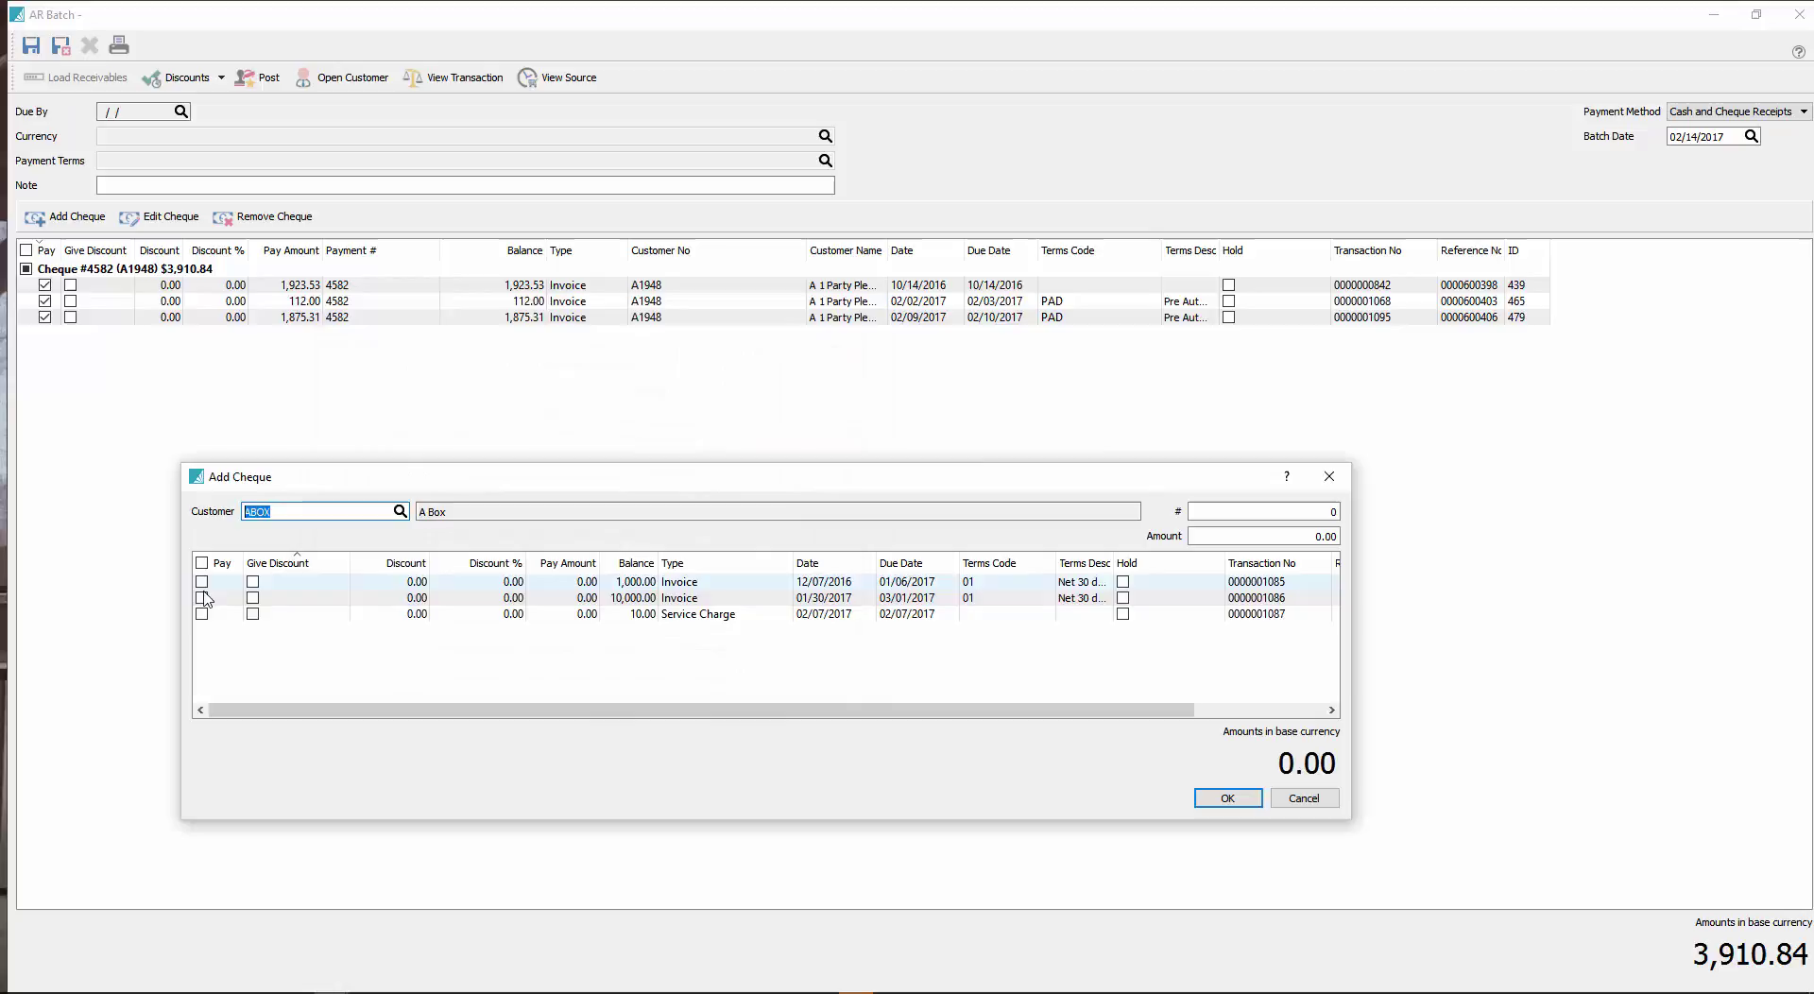
left_click(202, 581)
left_click(201, 581)
left_click(204, 598)
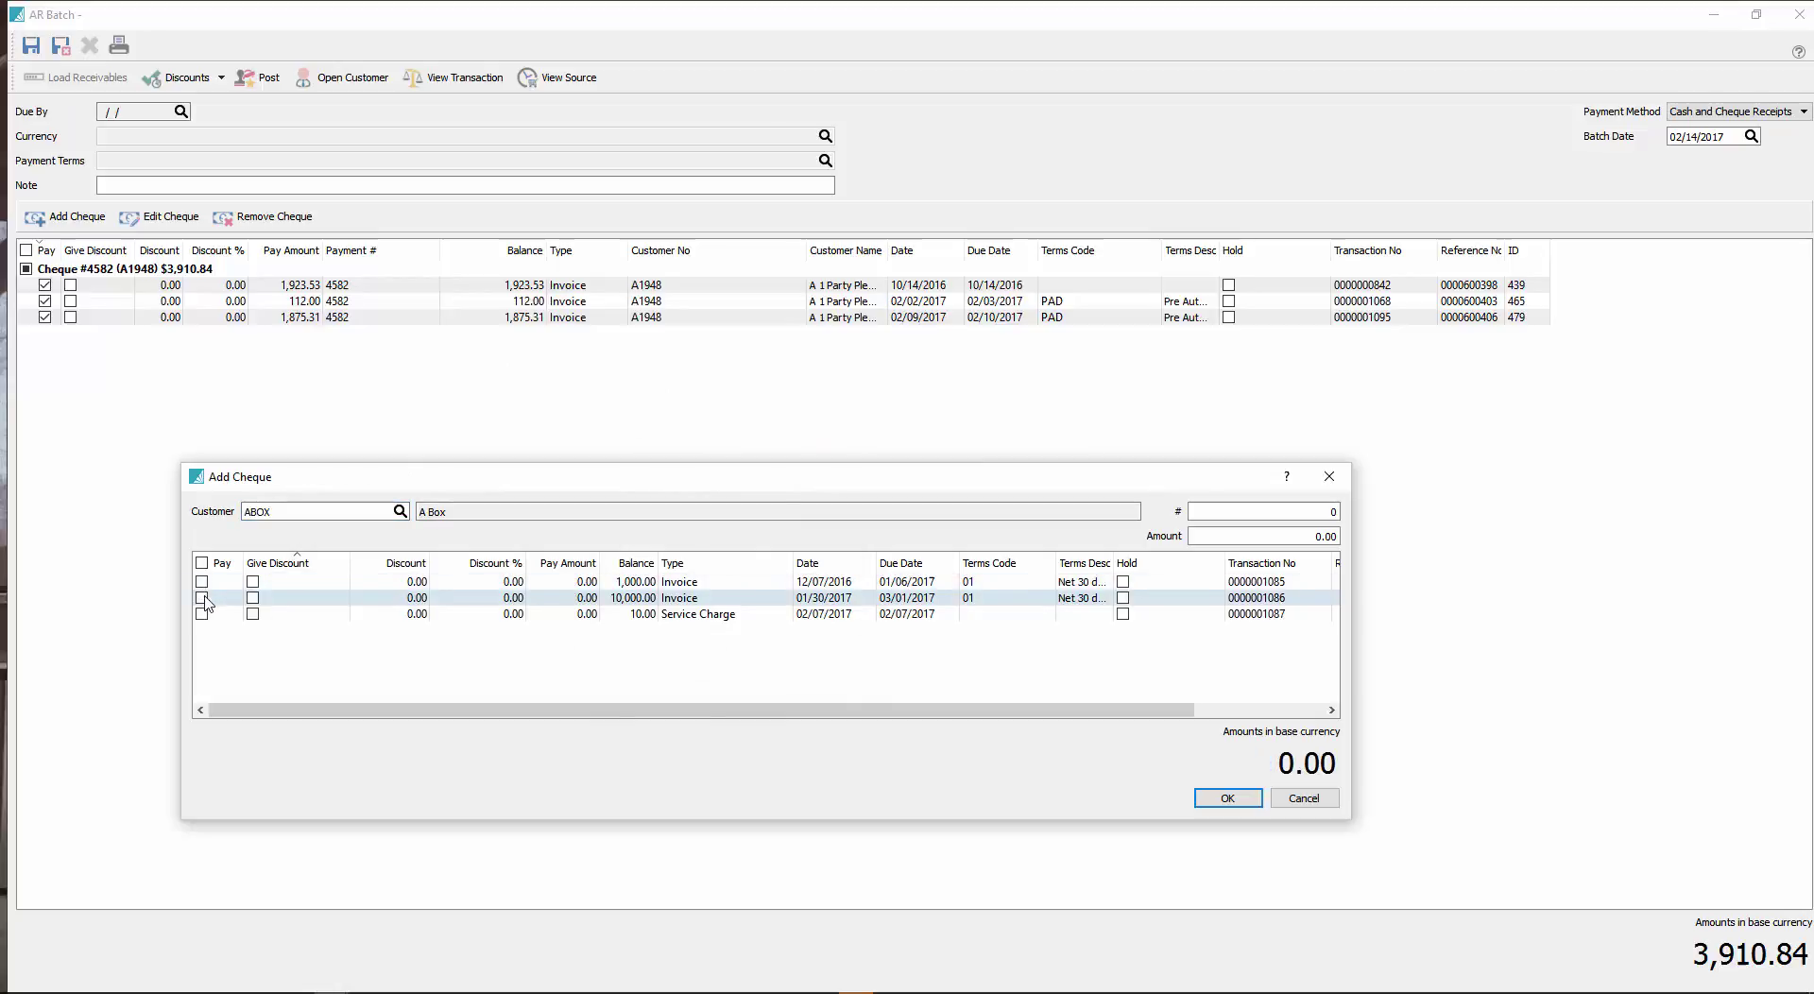
left_click(1308, 801)
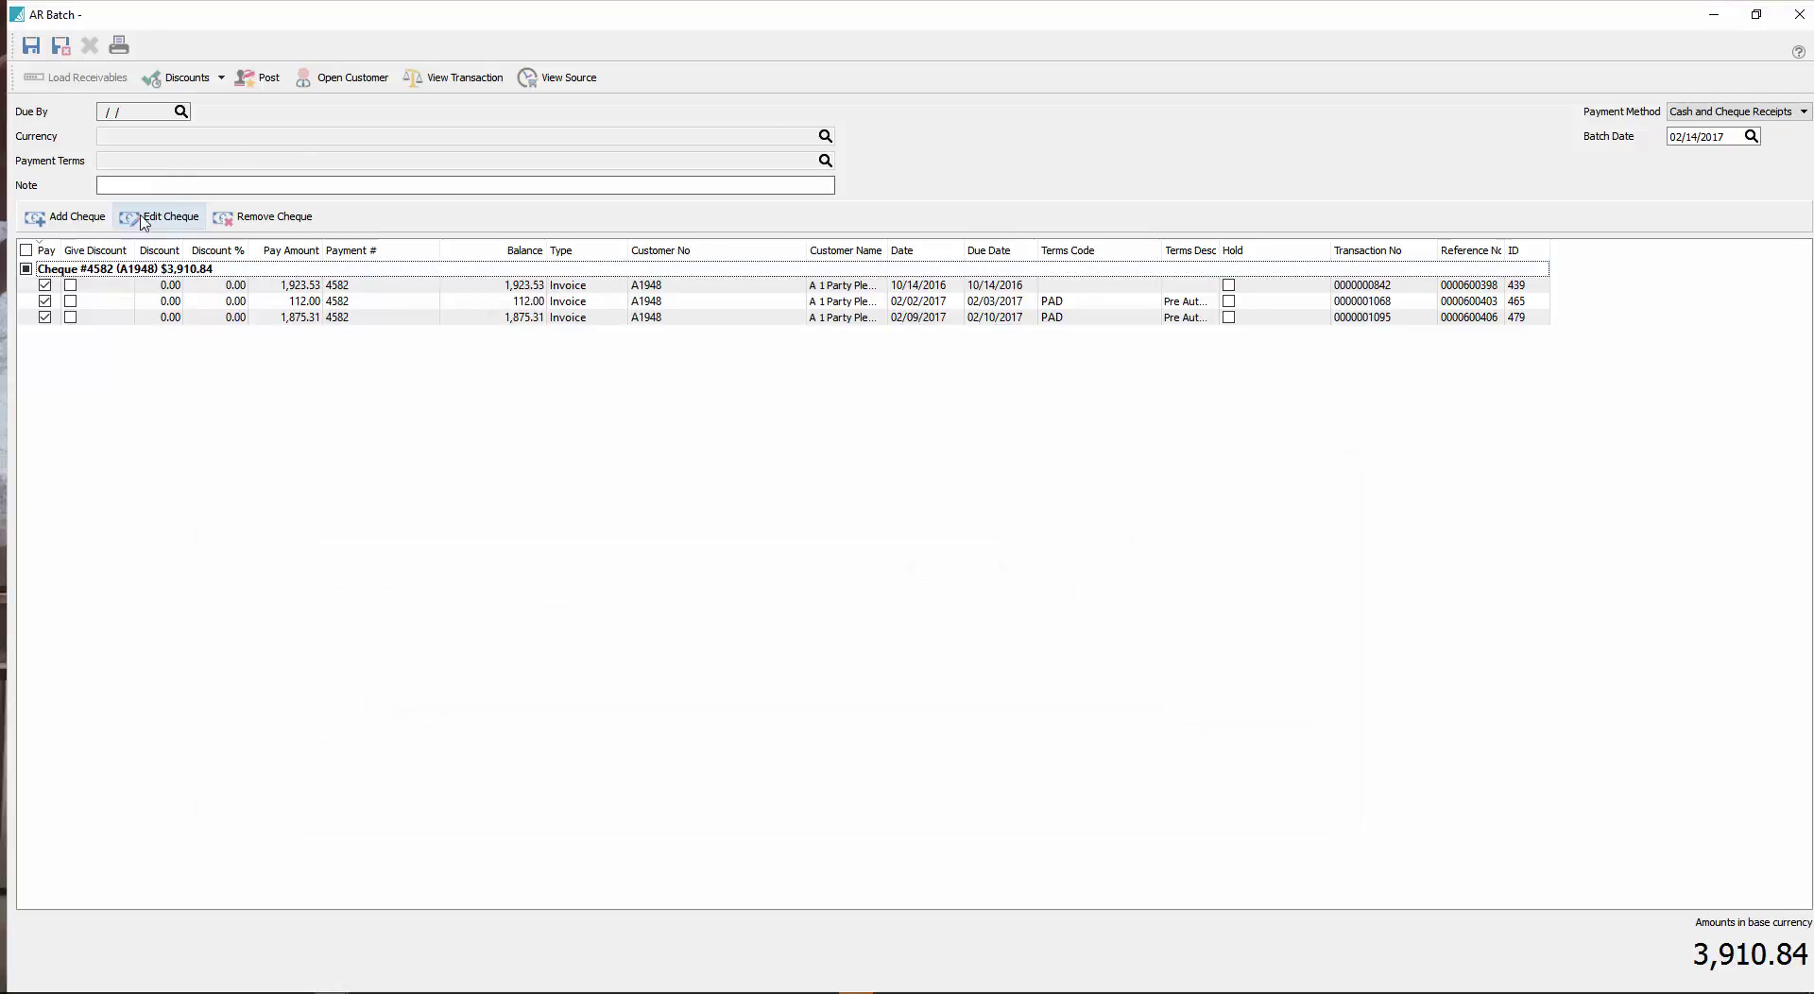
Step: Add cheque 223454 from A Box for 11,000.00 paying its two invoices
left_click(64, 217)
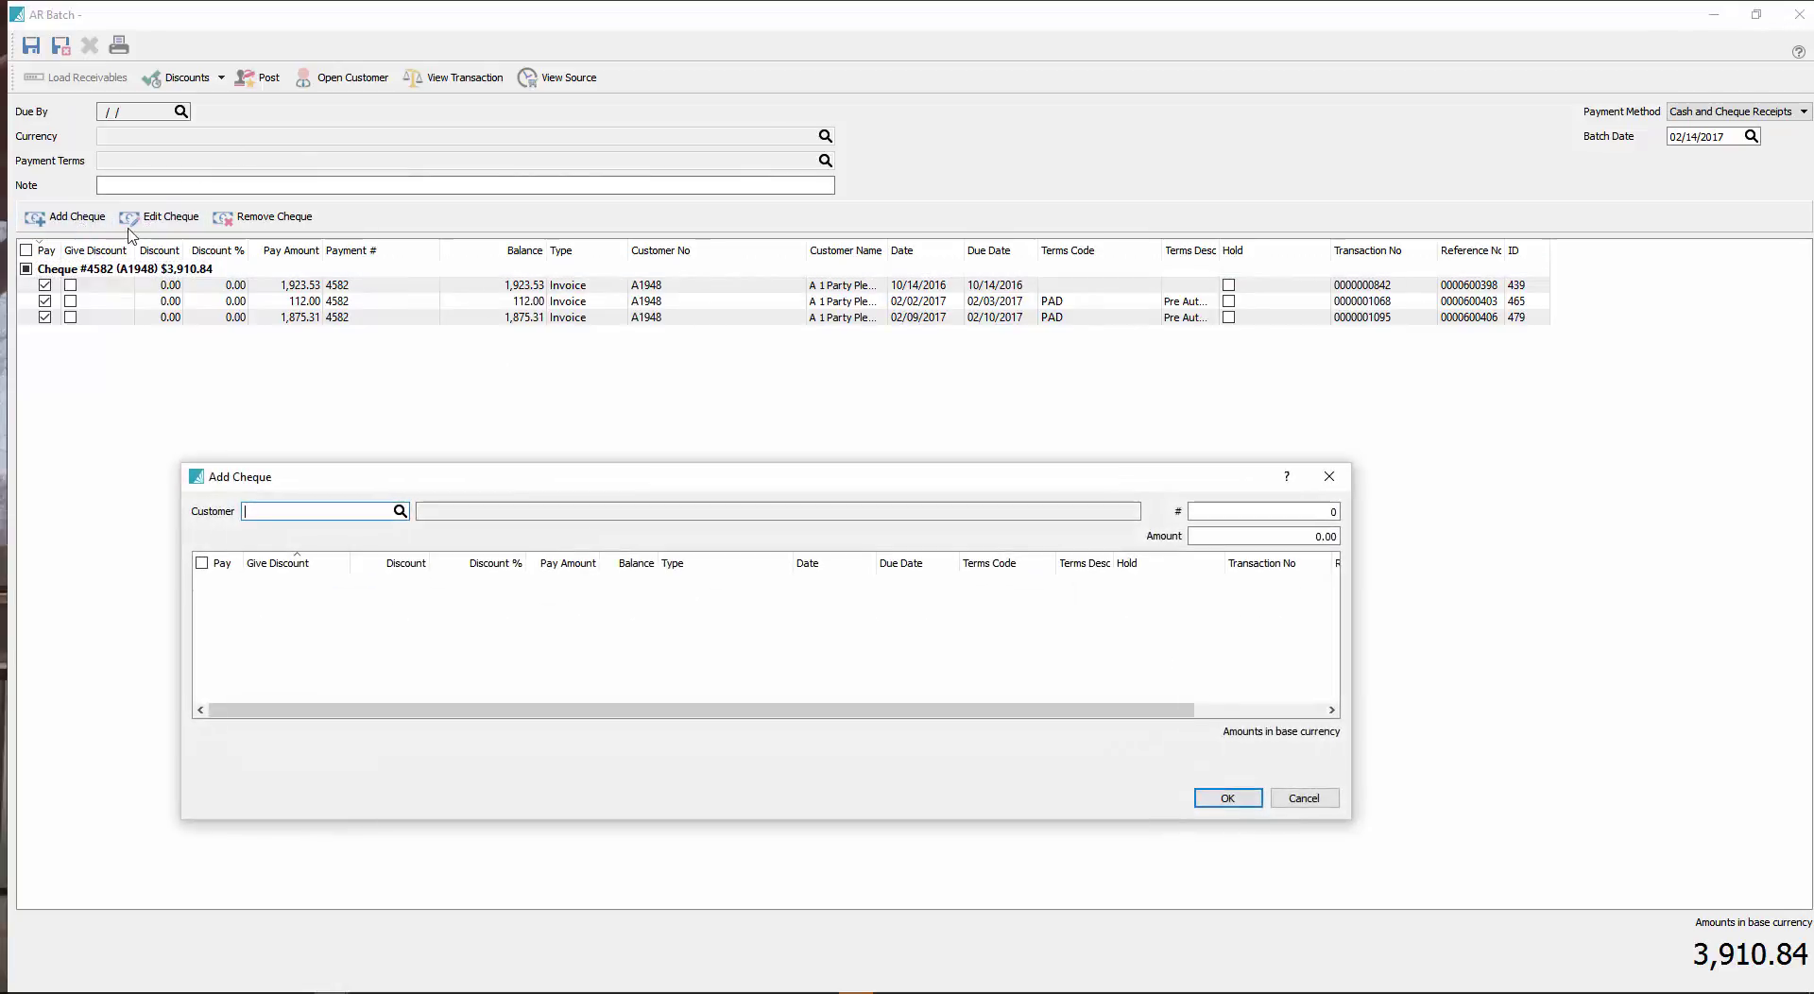
left_click(400, 511)
double_click(703, 470)
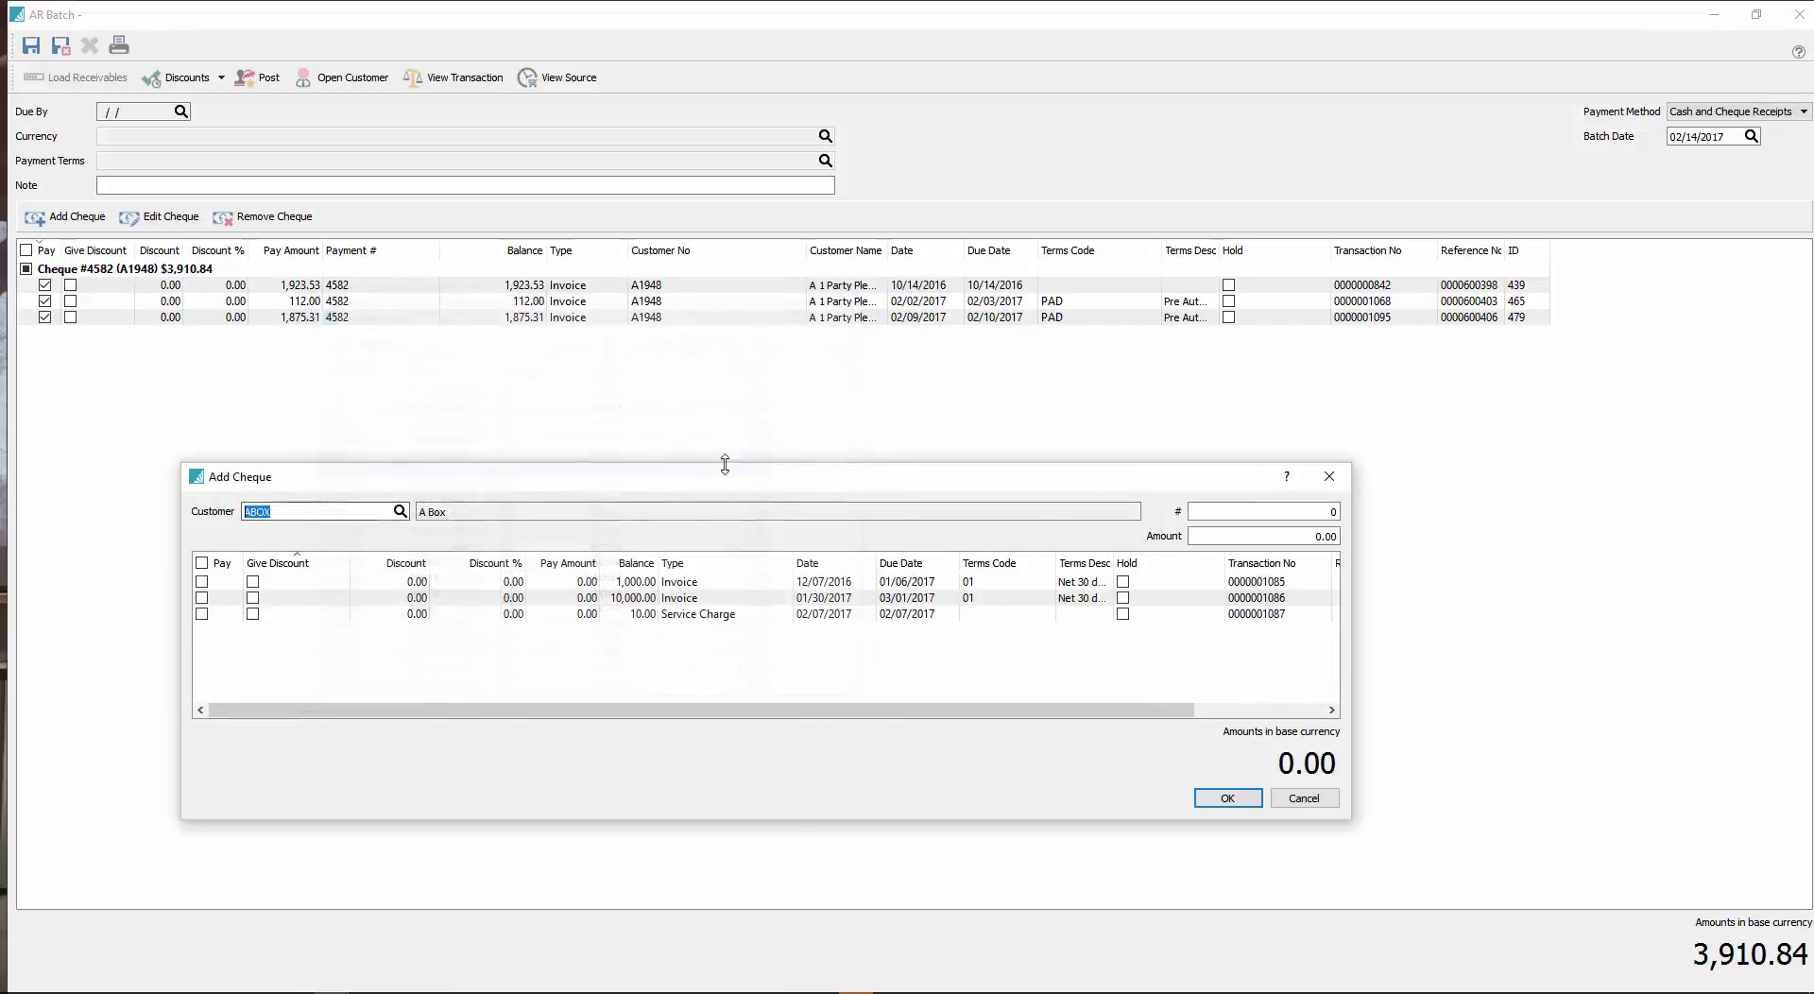
left_click(1275, 513)
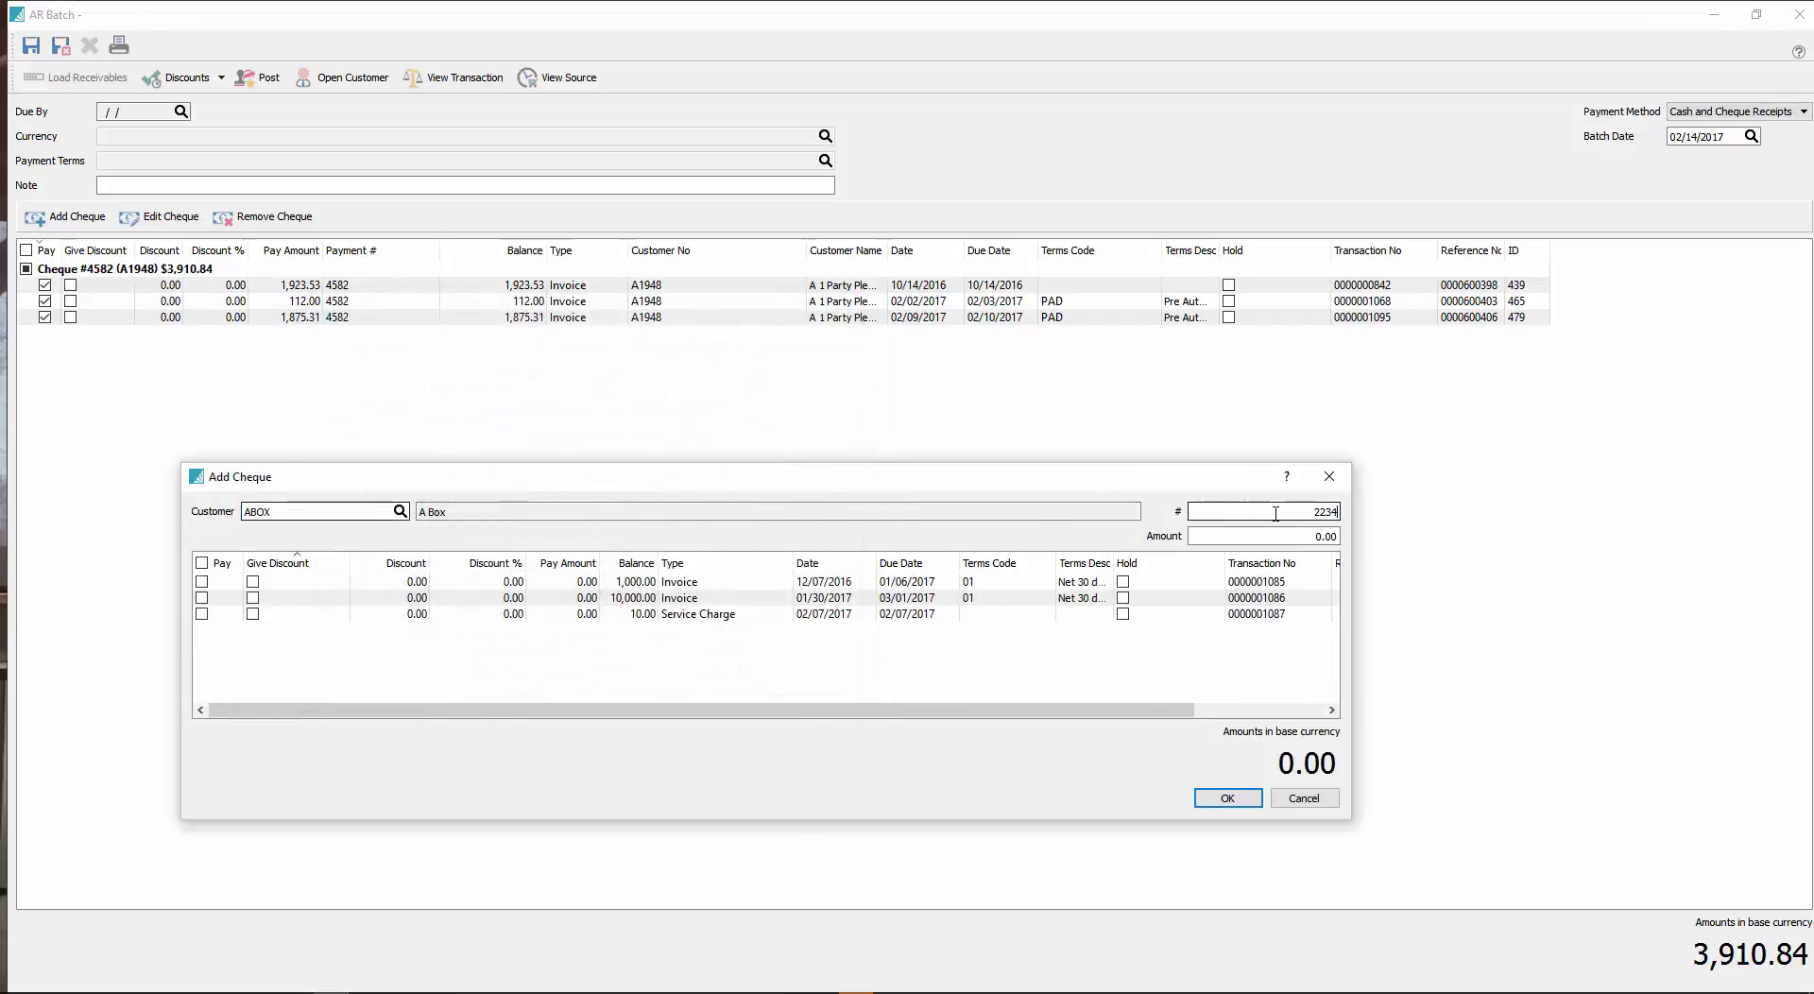
left_click(1311, 537)
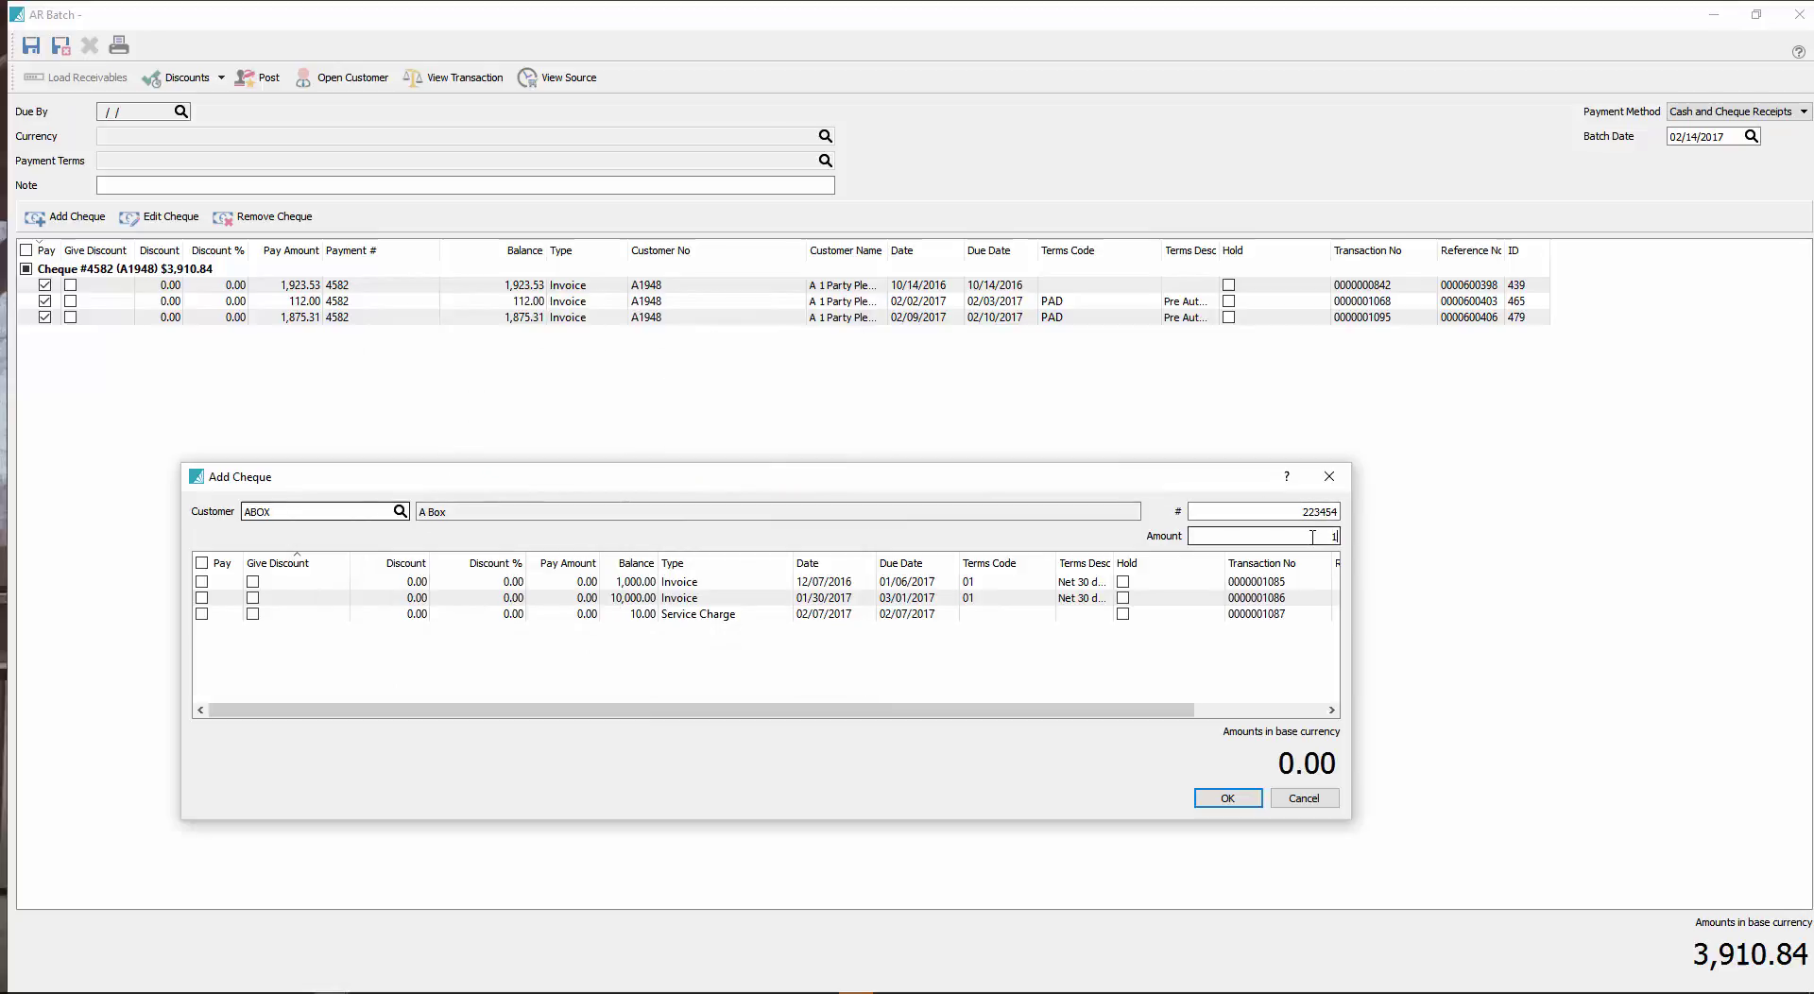
key("Tab")
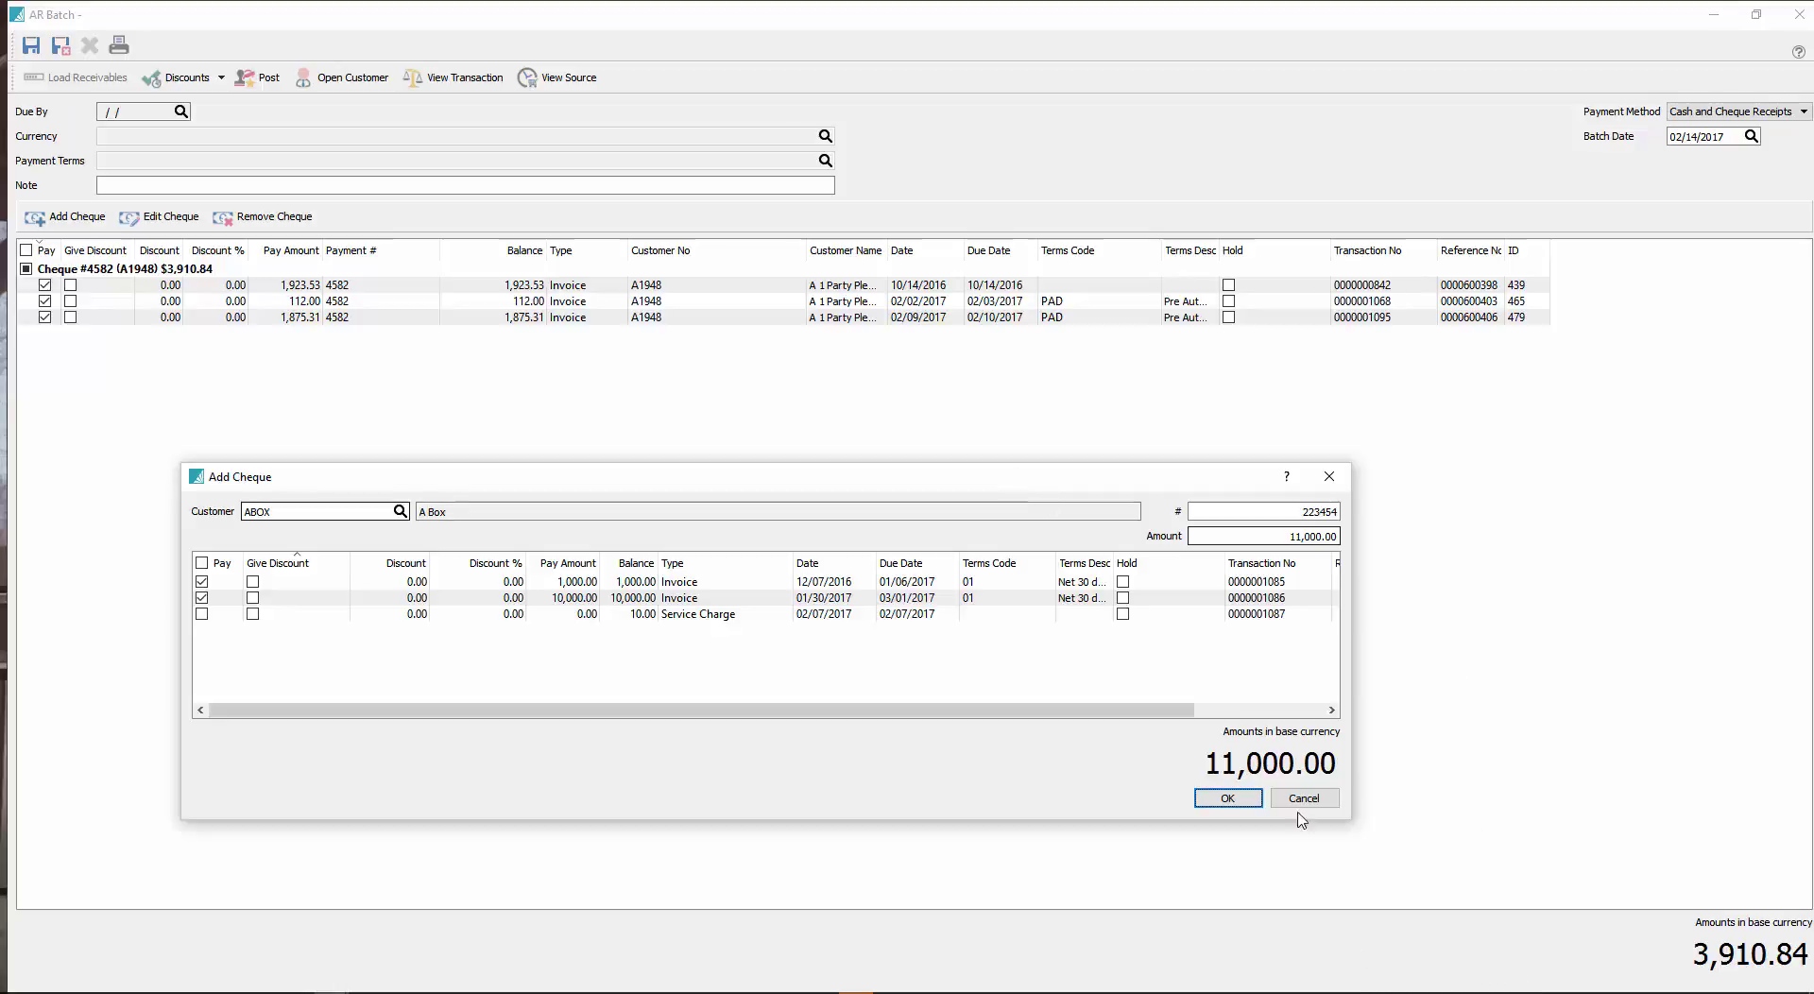
left_click(1228, 799)
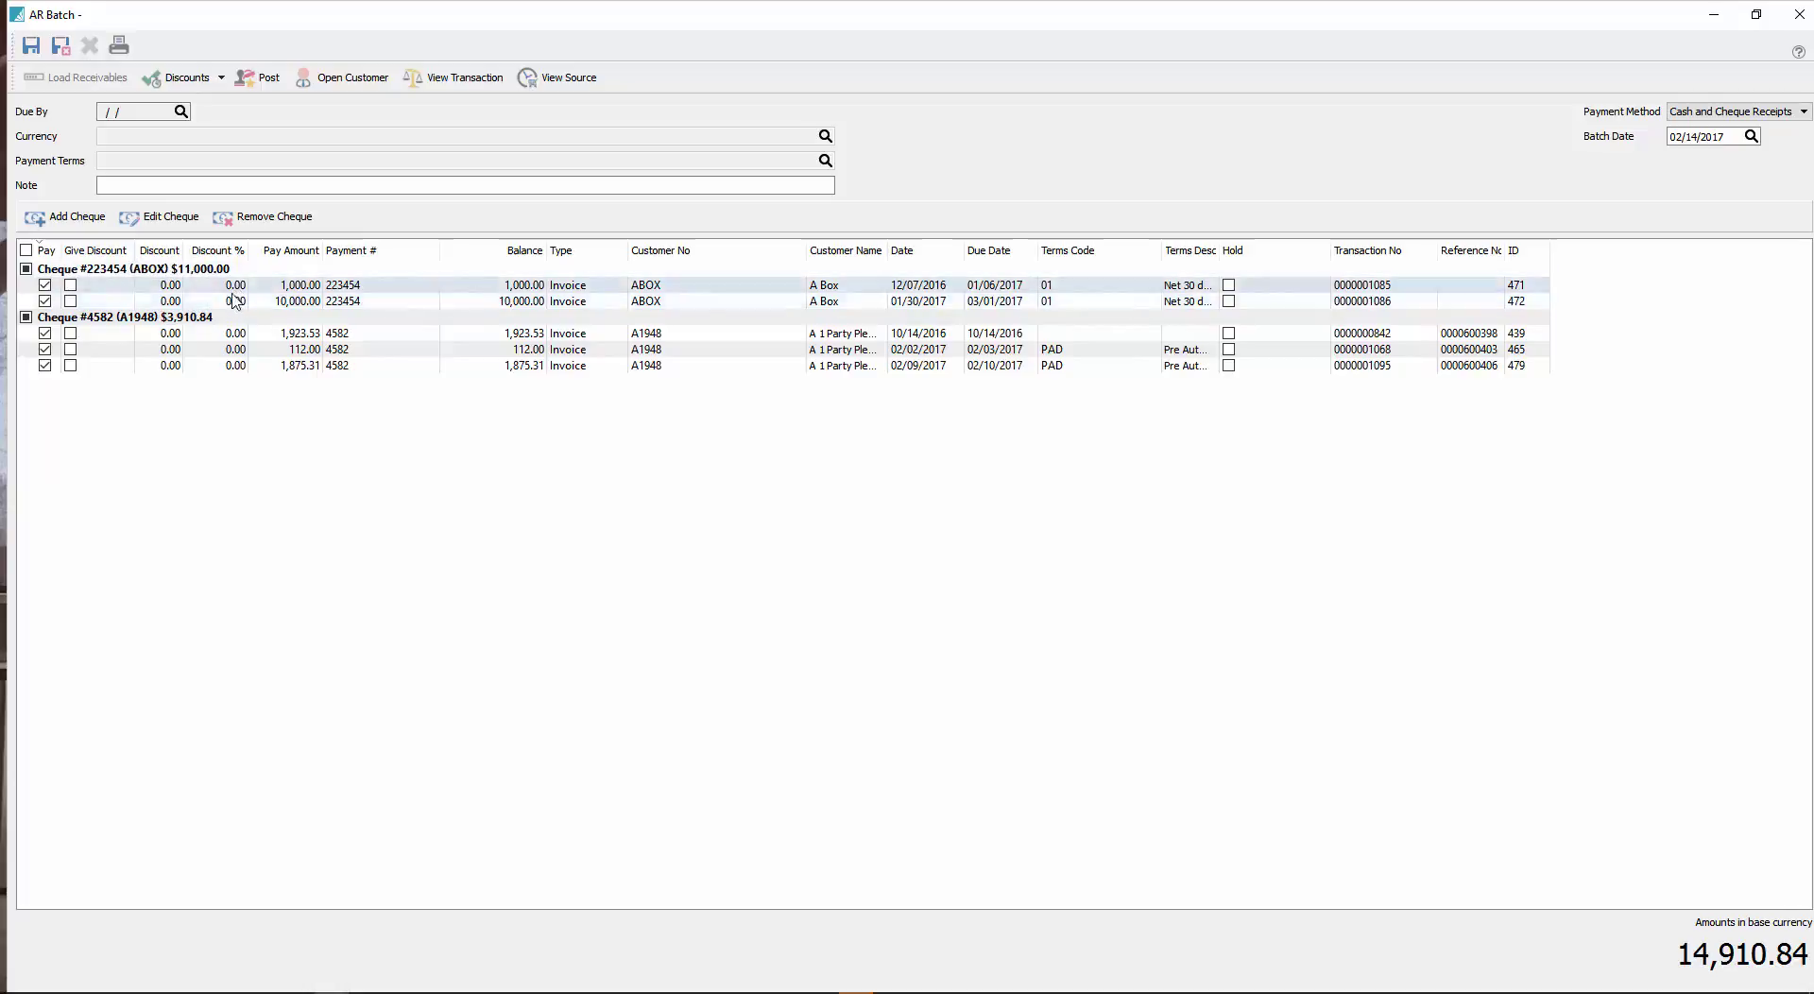
Step: Add cheque 334565 from Advantage Computers Inc, matched to 8,950.90 across its six invoices
left_click(92, 225)
left_click(401, 511)
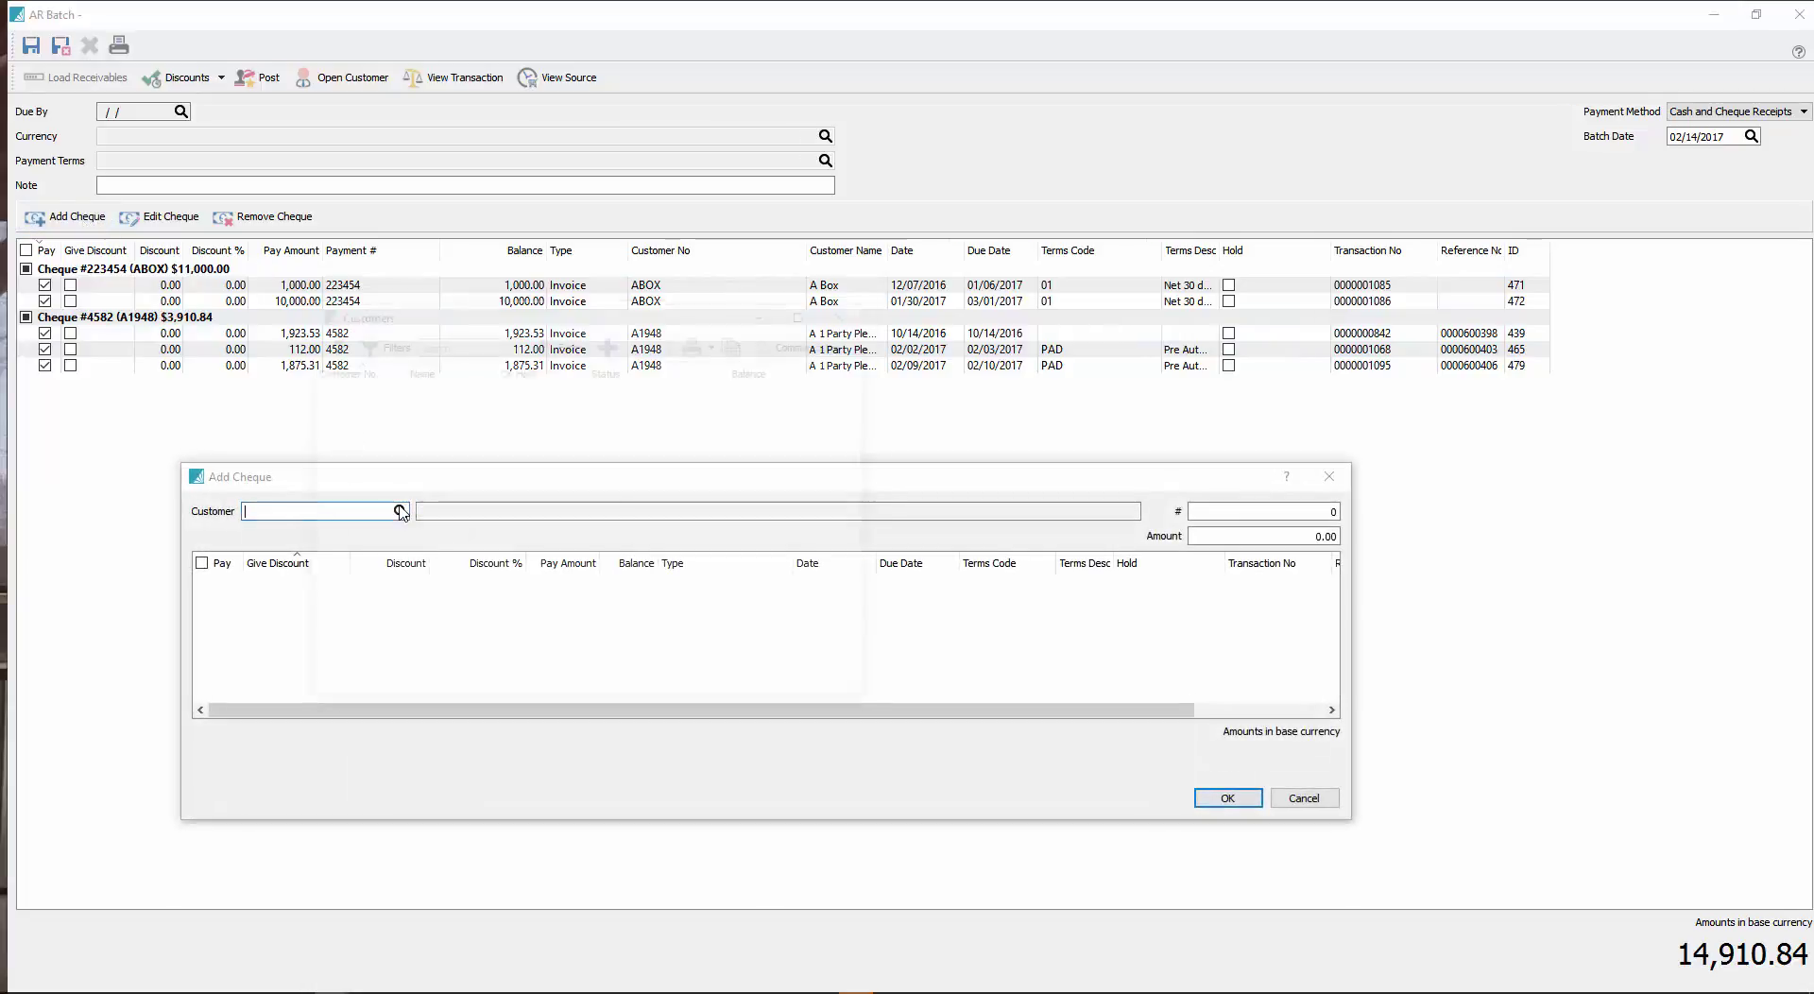
double_click(542, 661)
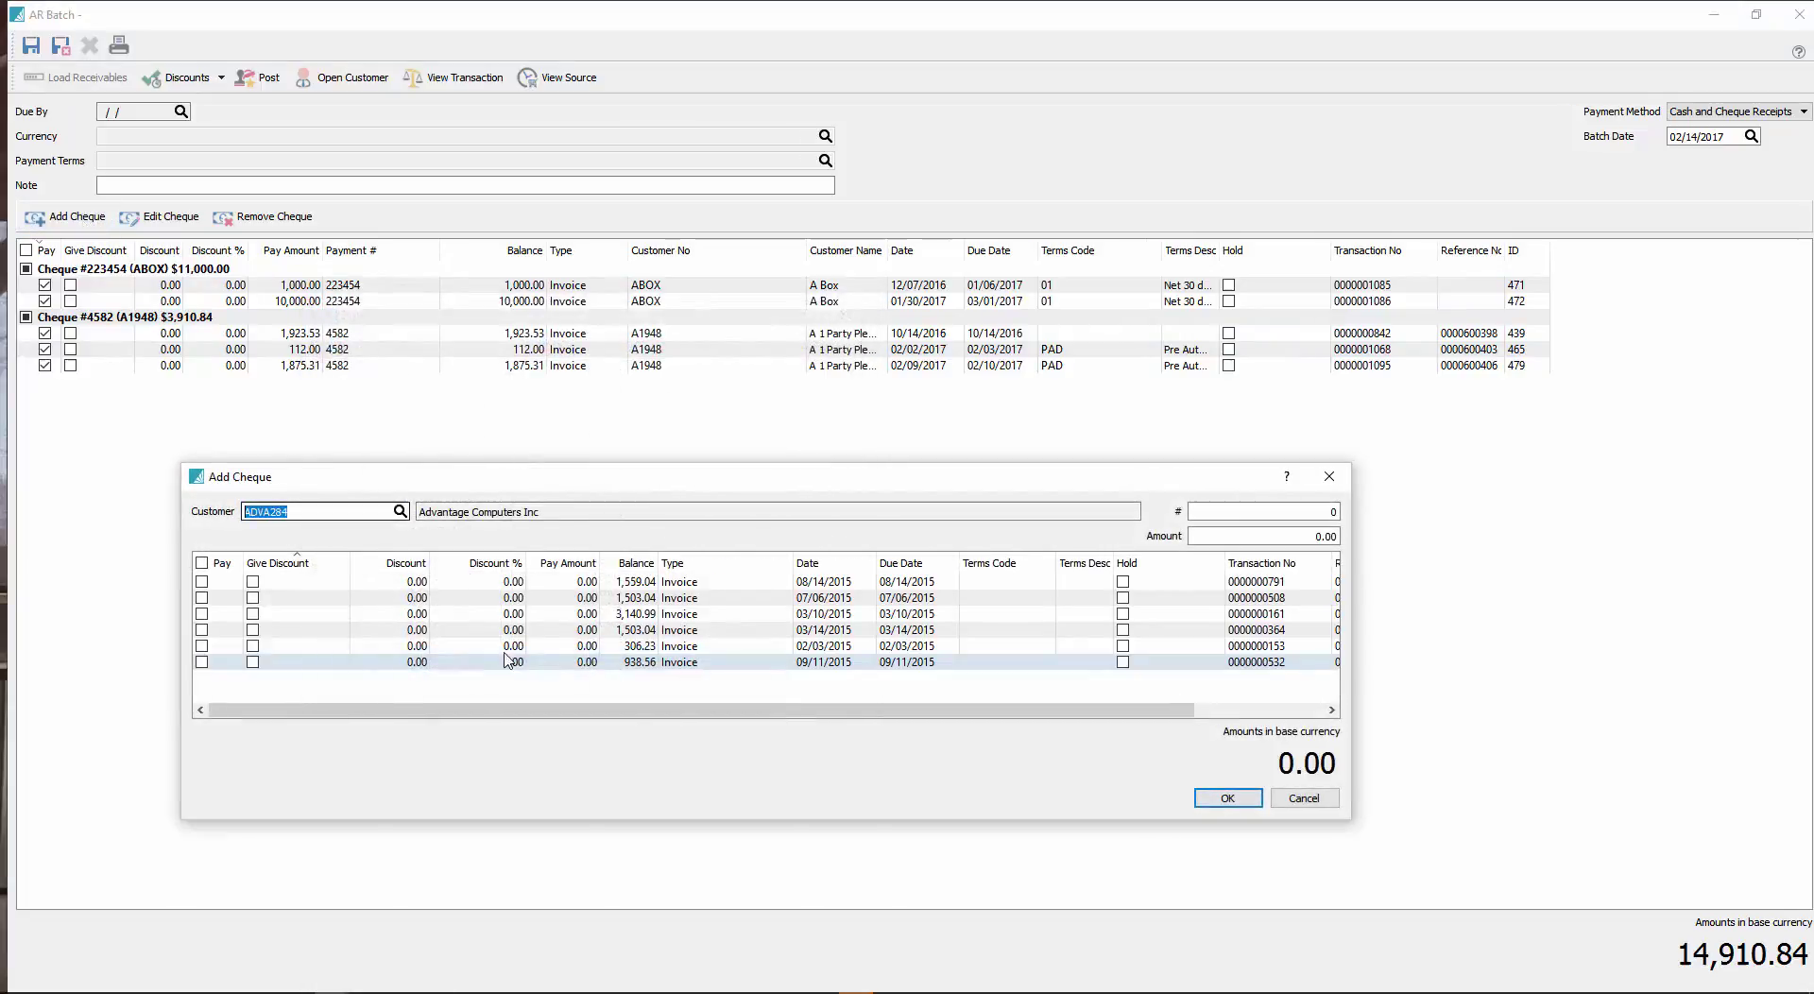
left_click(1249, 800)
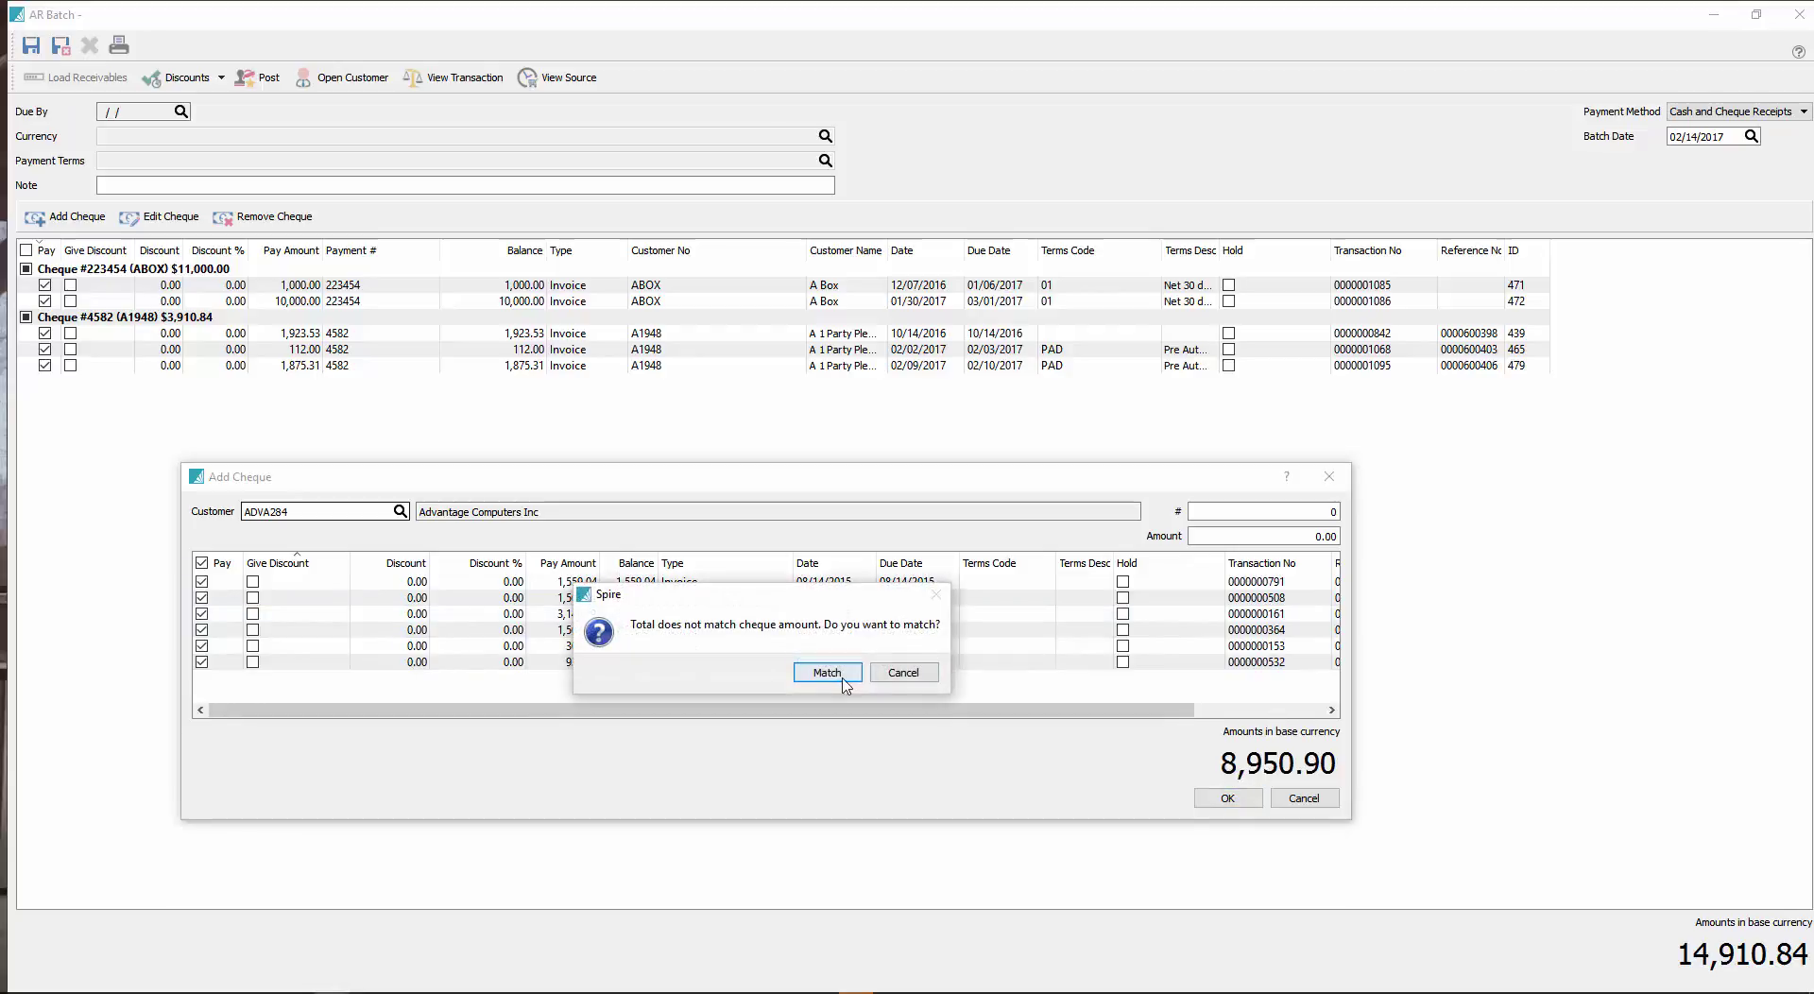
left_click(903, 673)
left_click(1260, 508)
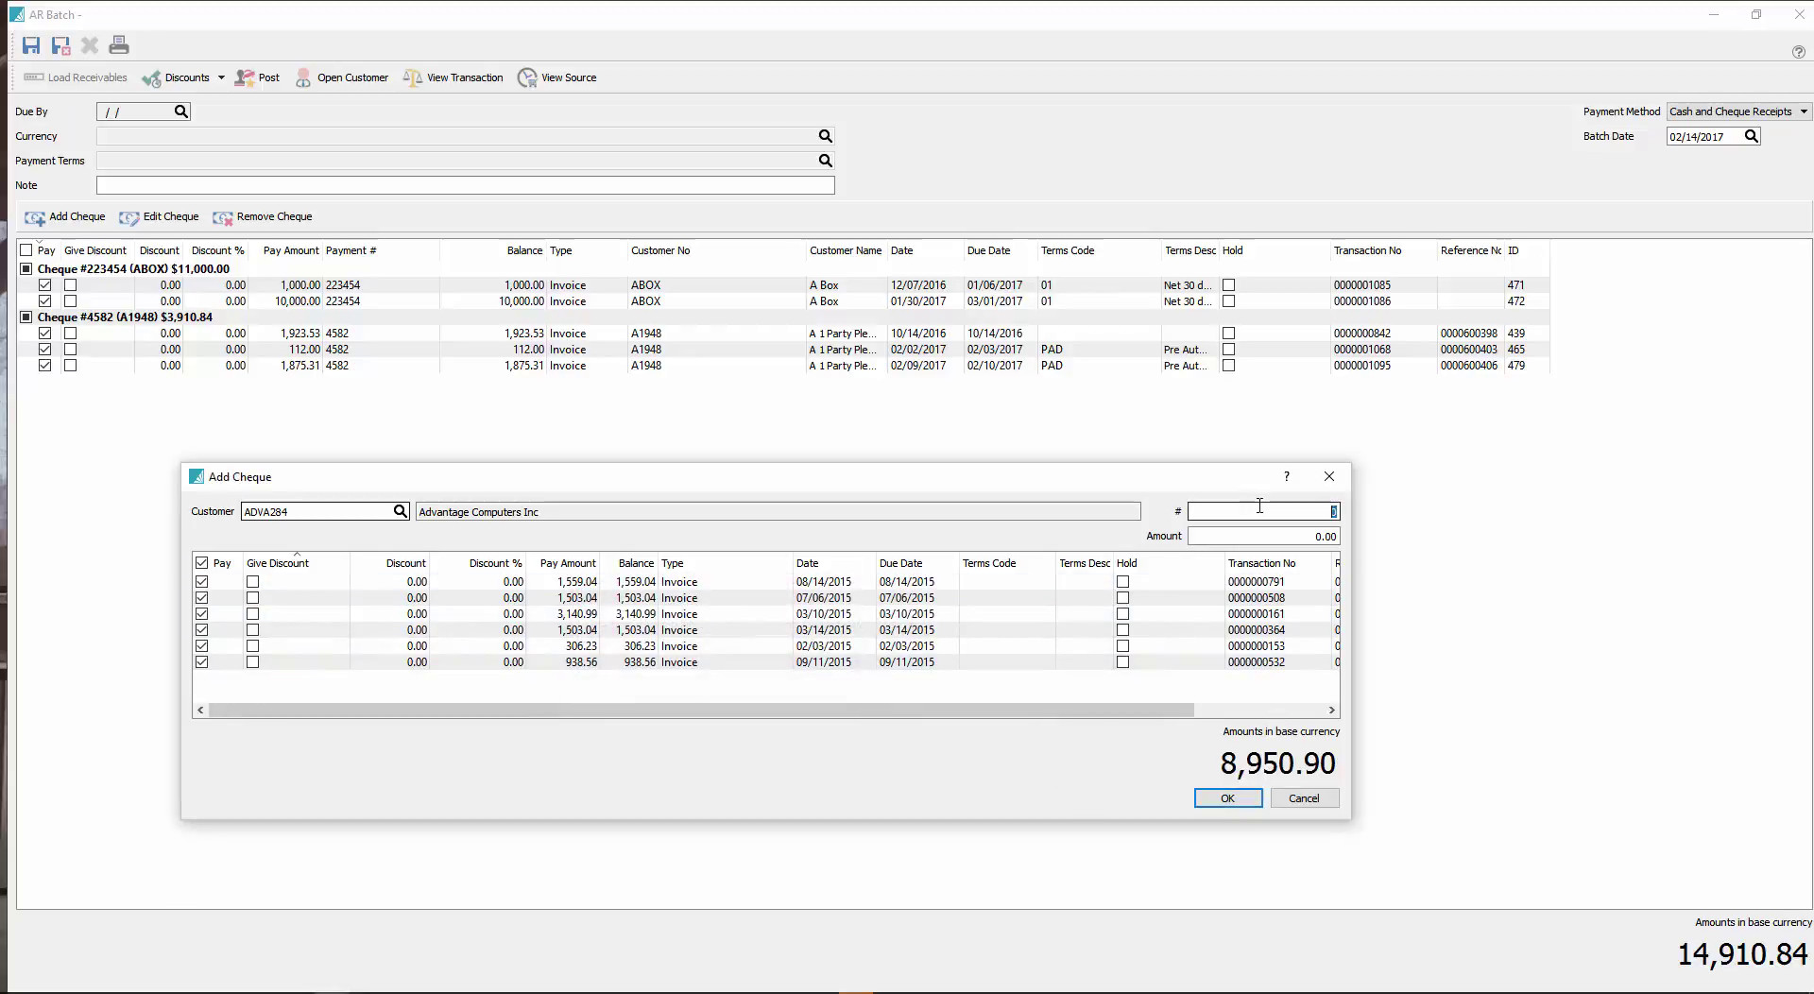
left_click(1227, 797)
left_click(828, 673)
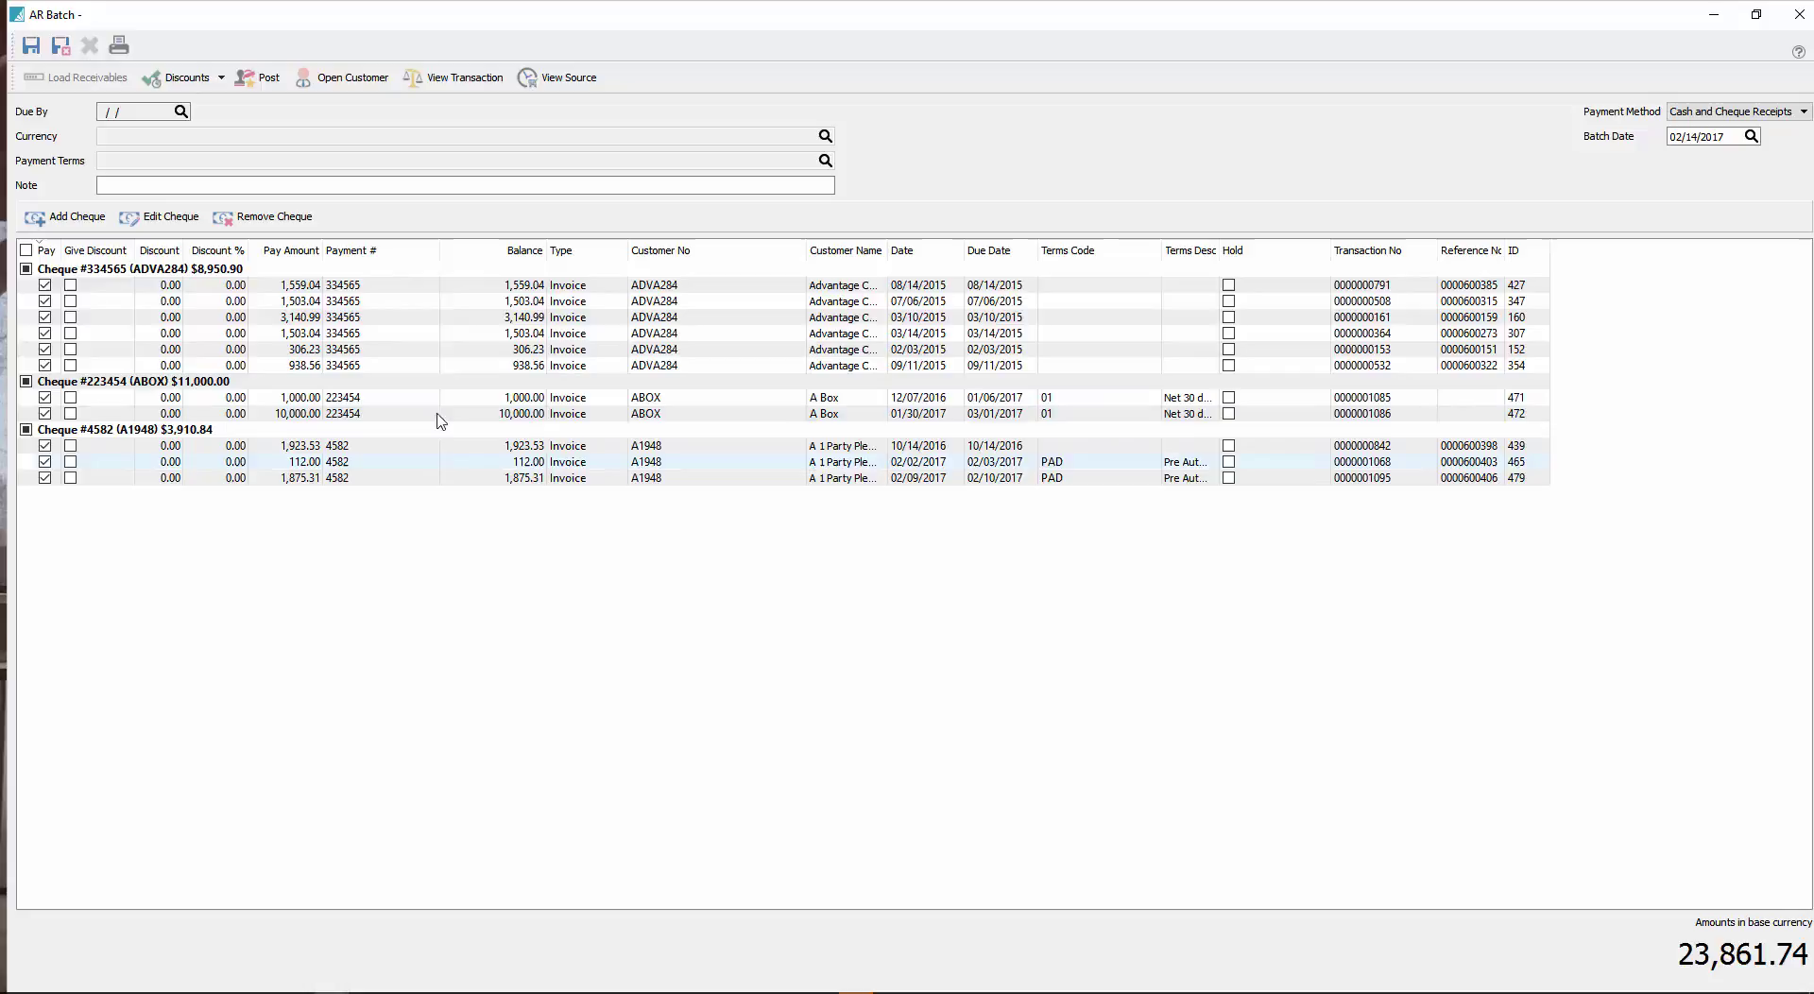
Step: Save the batch as batch 4, reopen it, and preview then close its Pending Receipts report
left_click(66, 49)
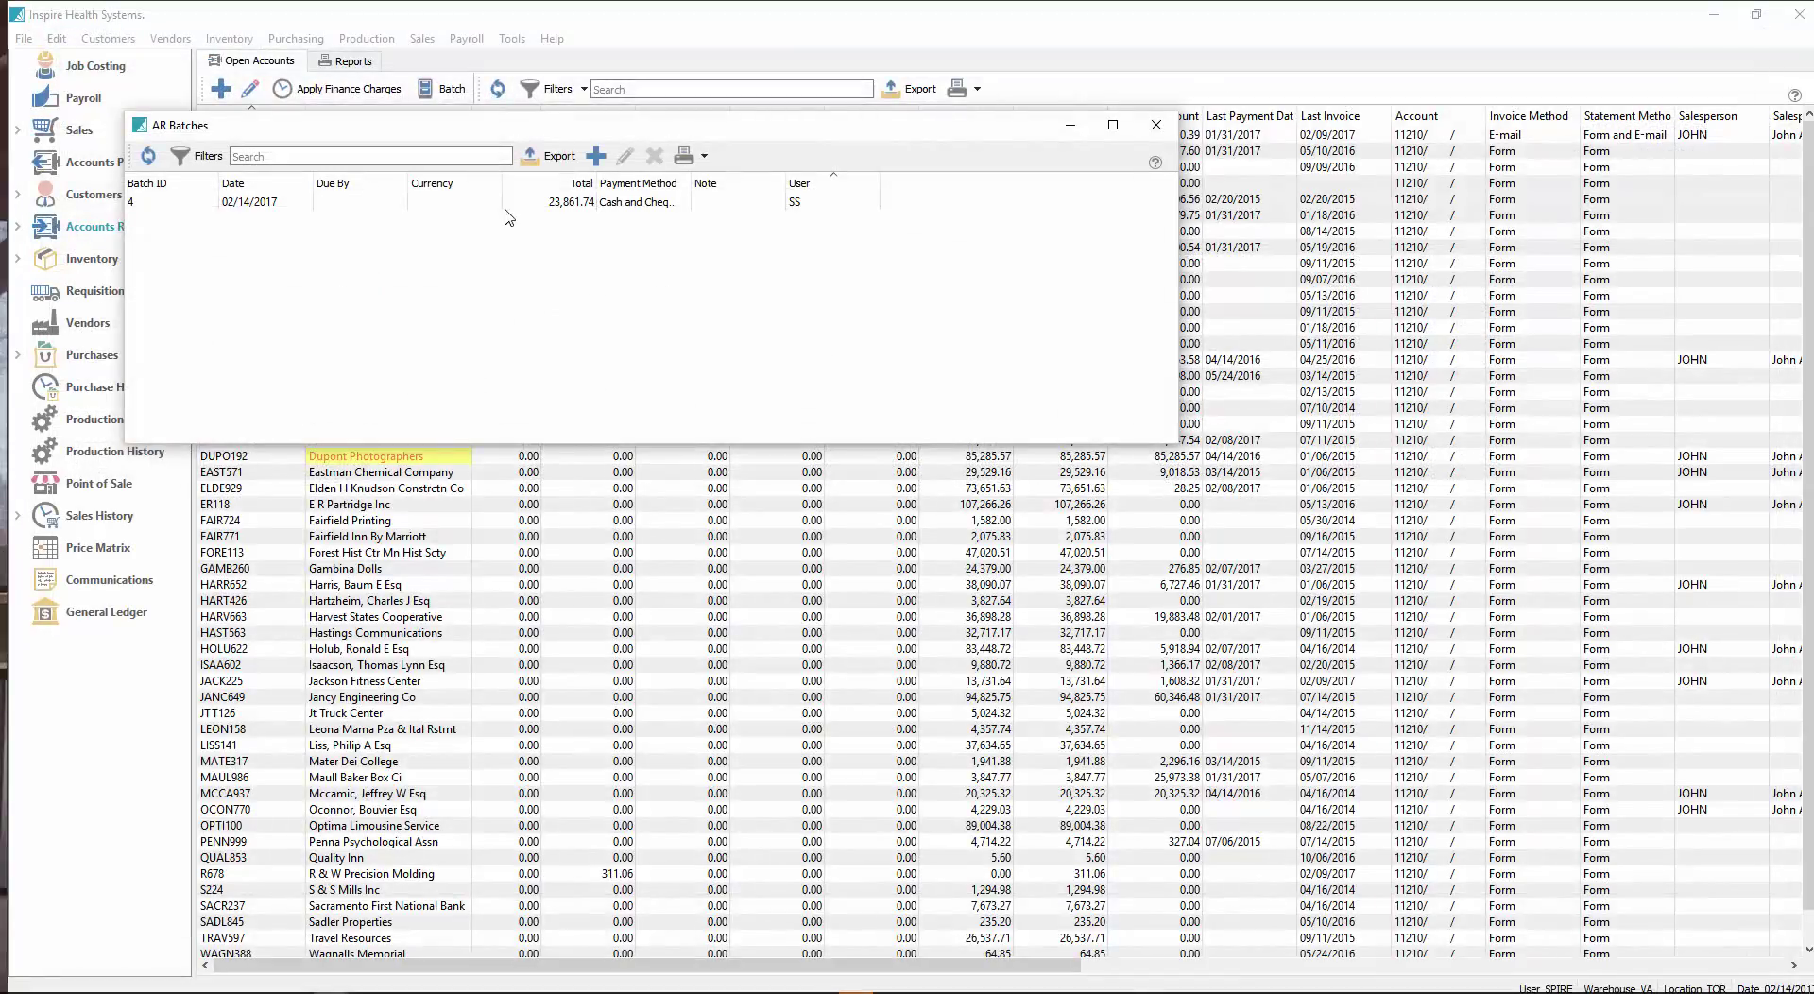
double_click(516, 203)
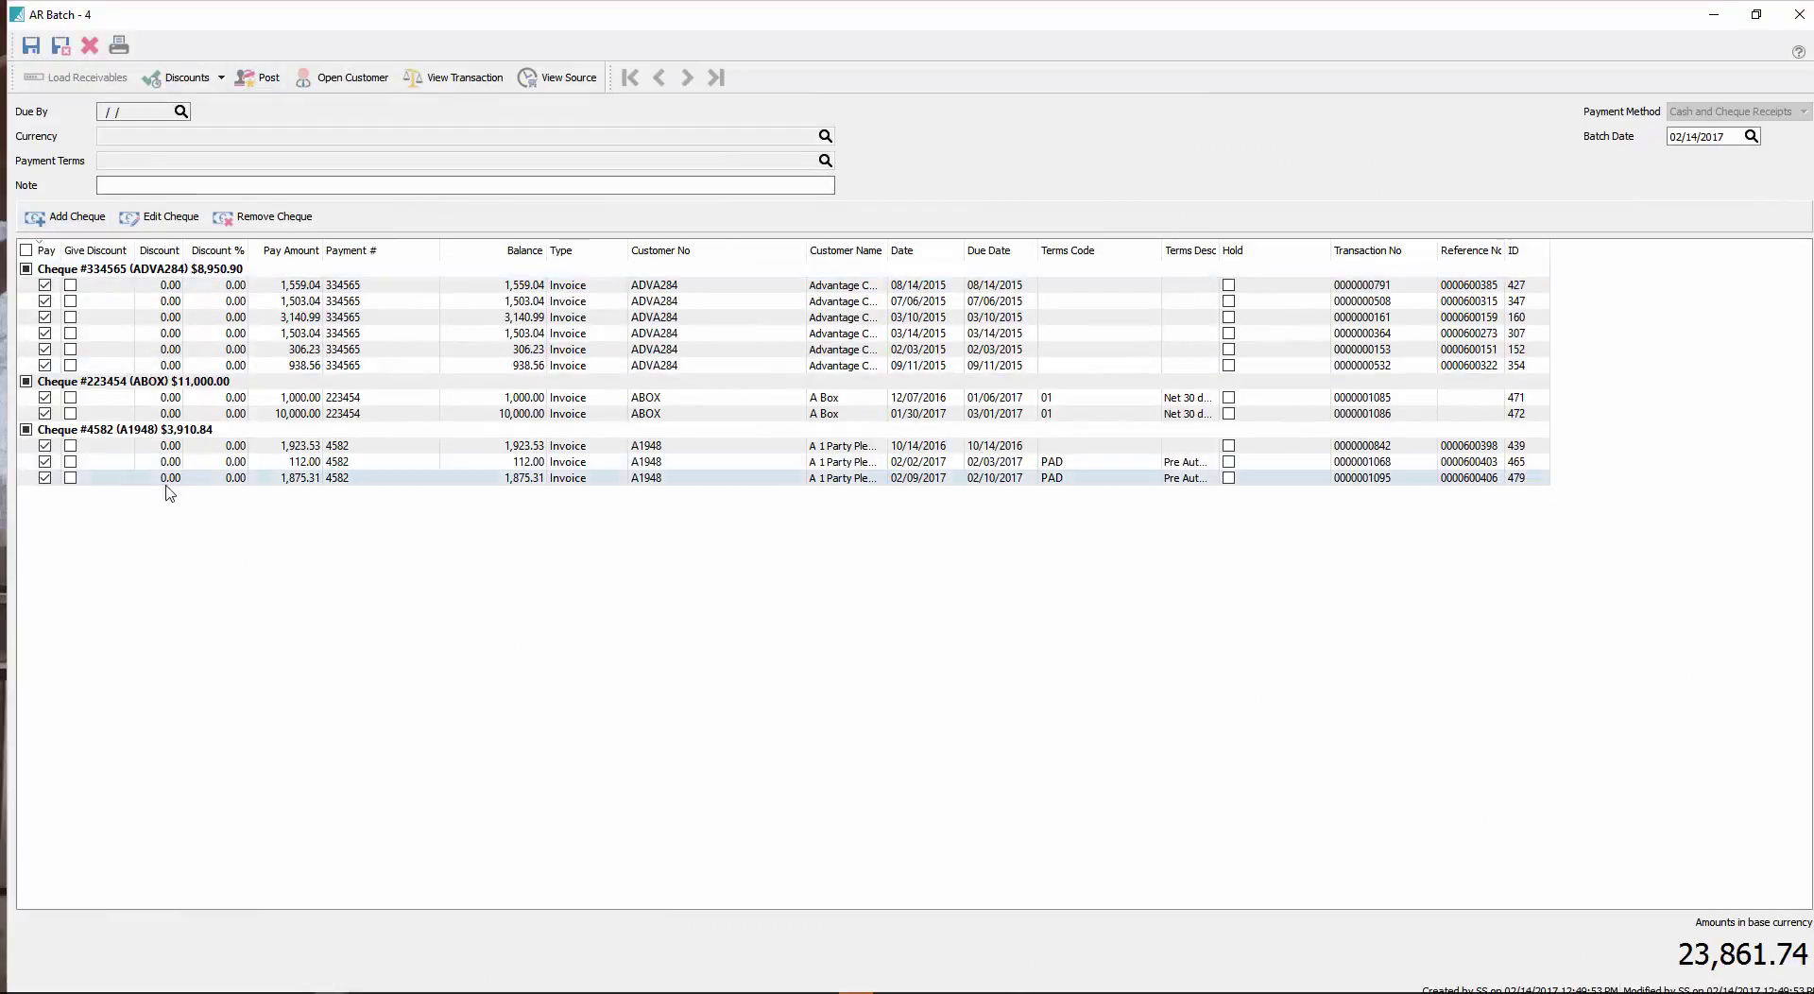
left_click(121, 47)
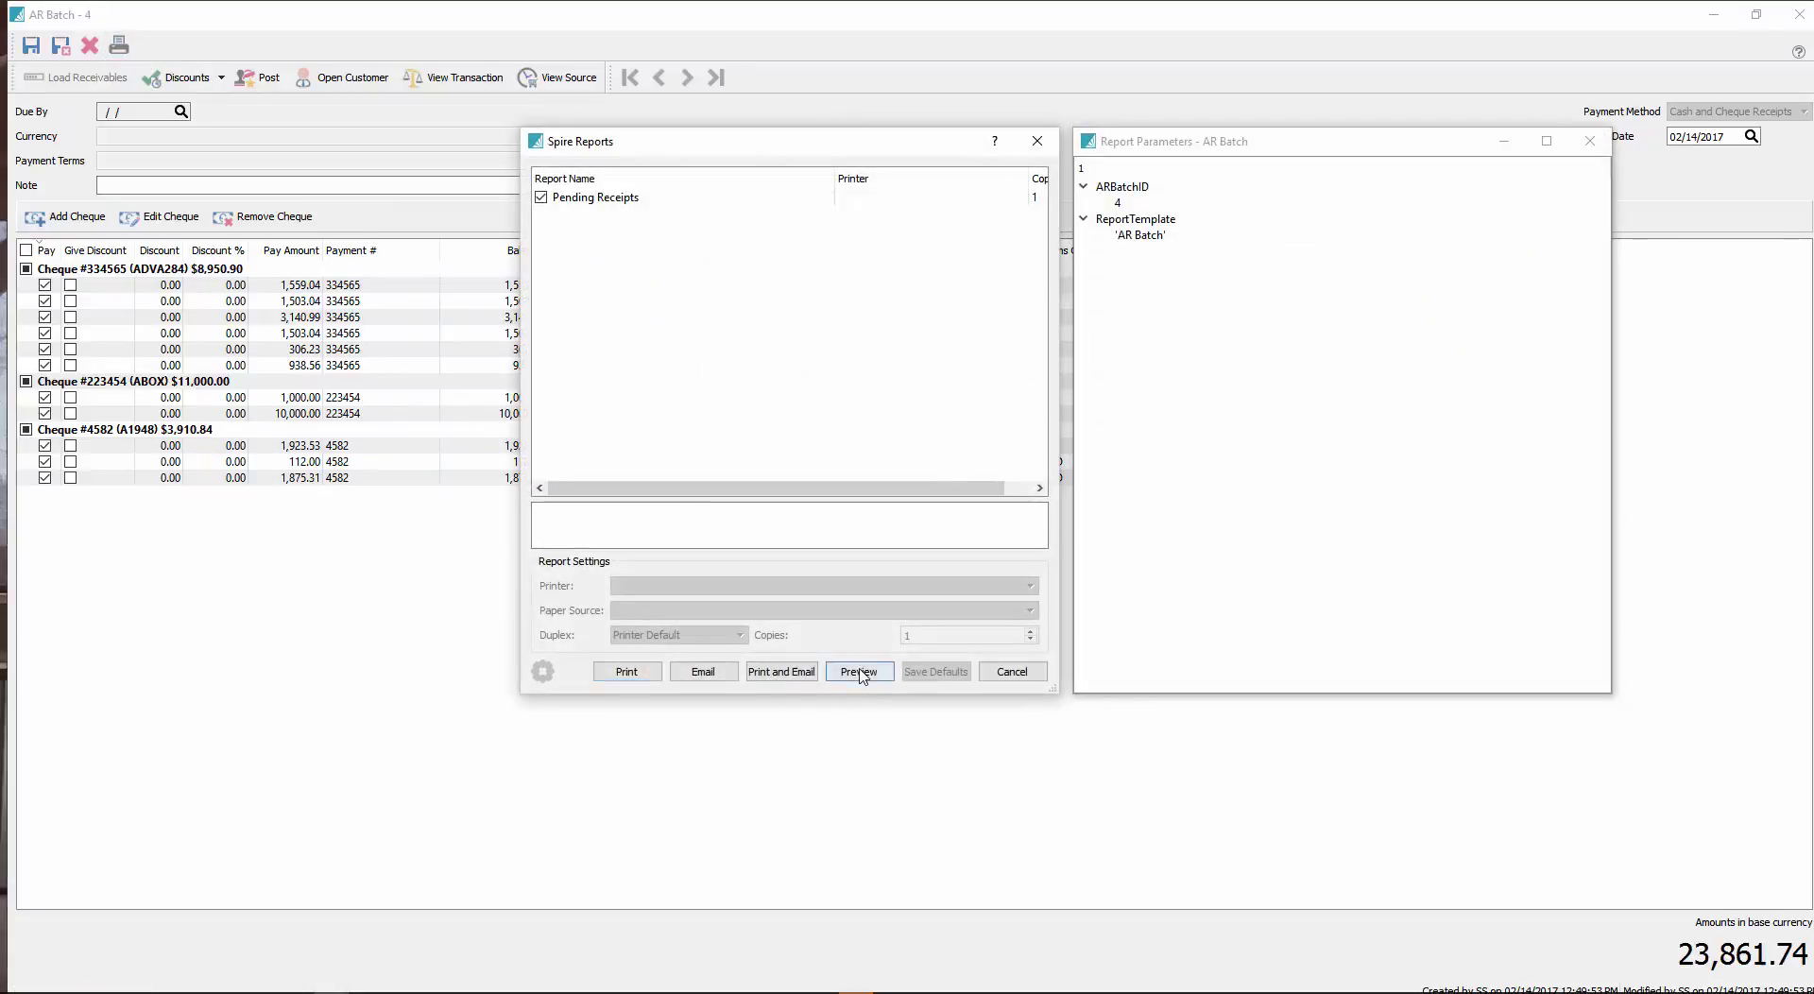
left_click(859, 672)
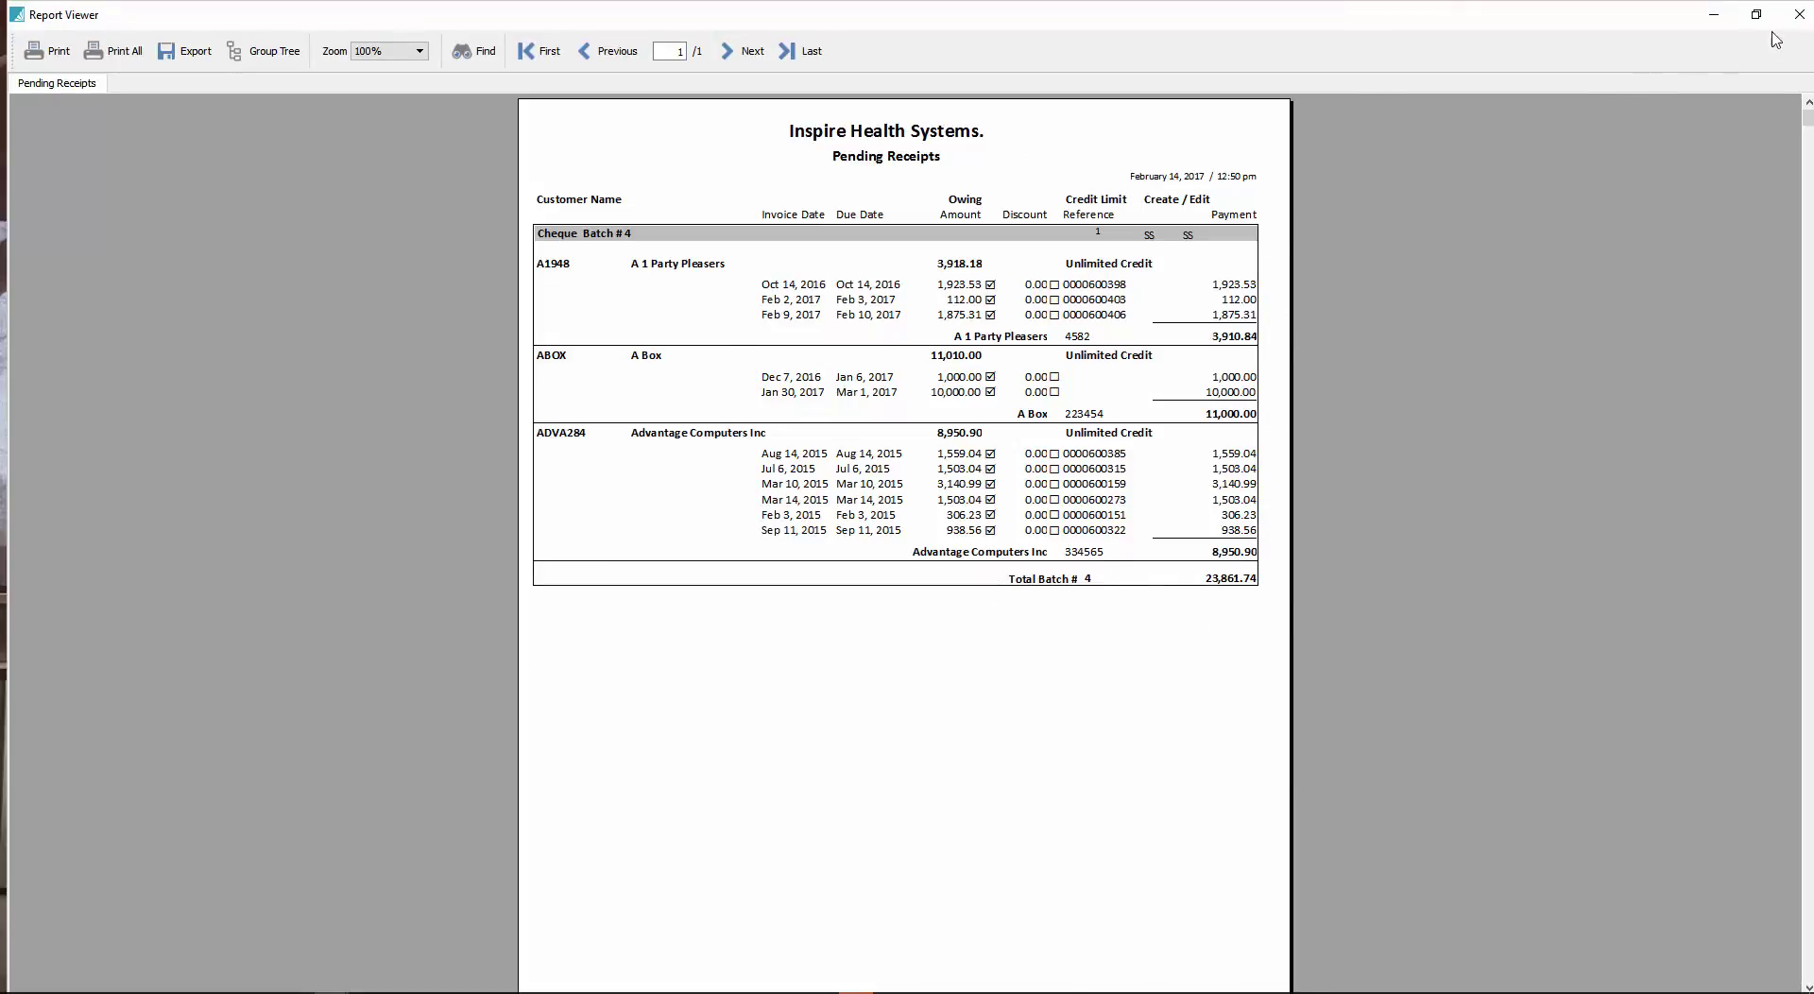
left_click(1800, 16)
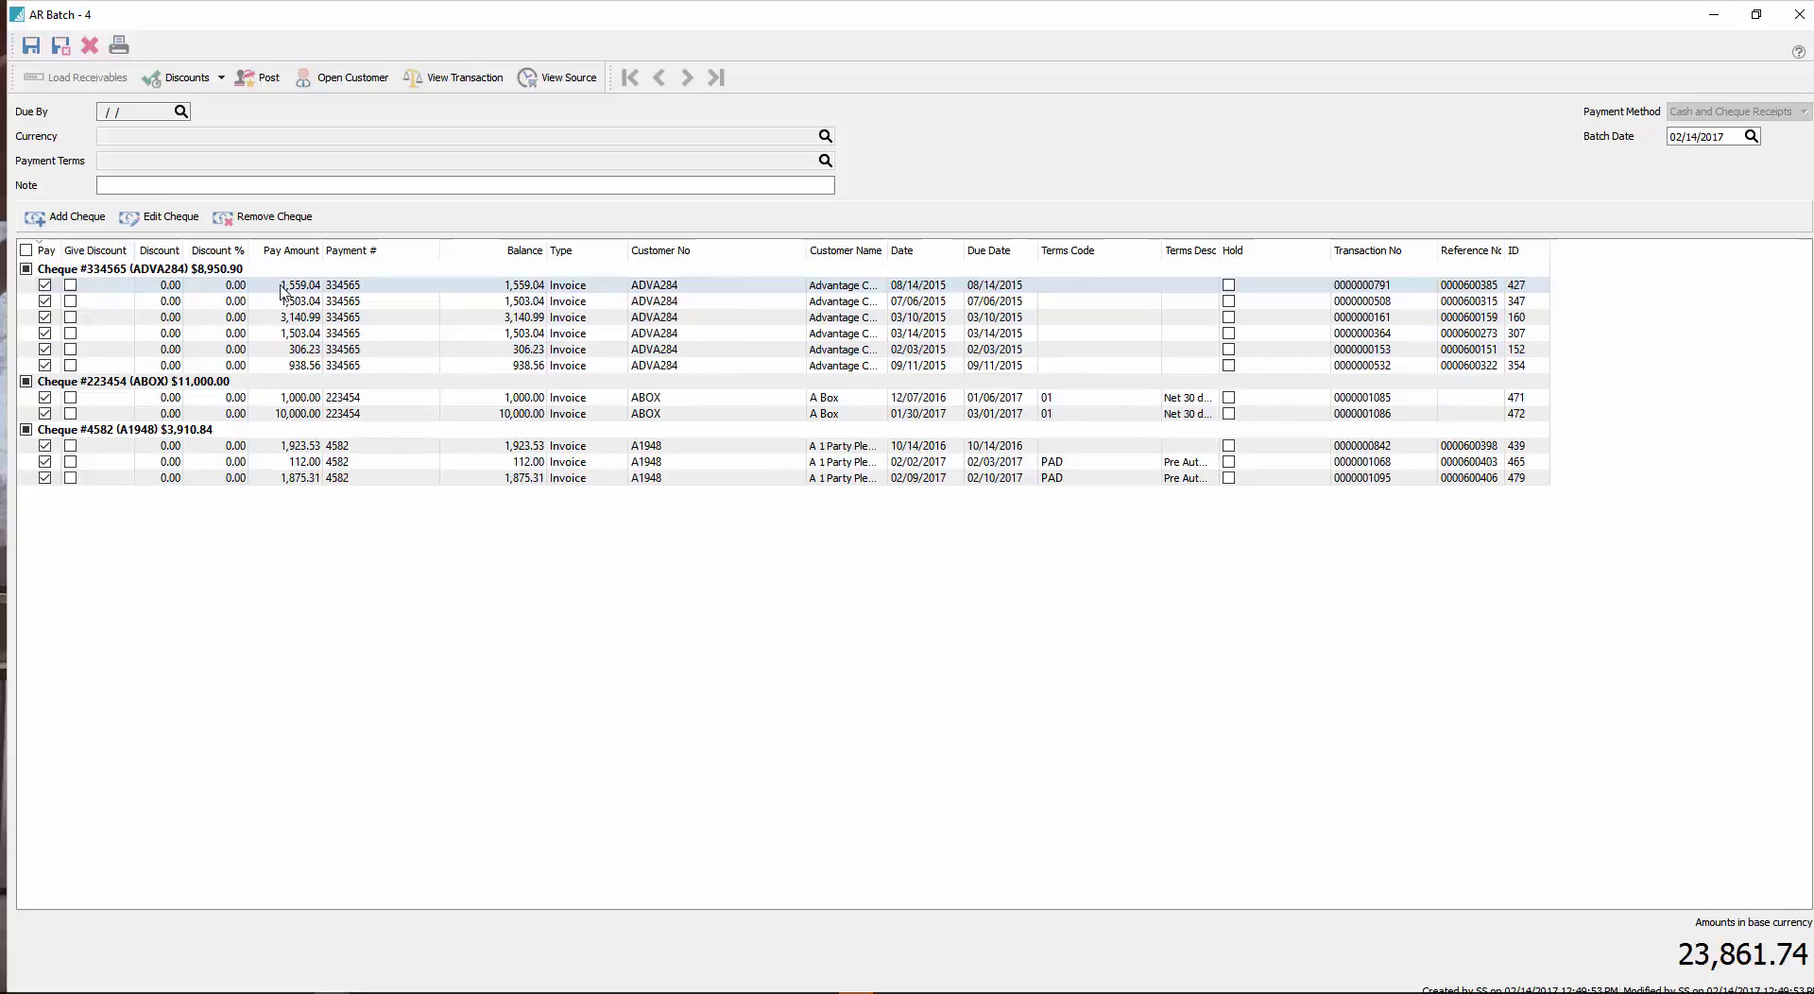
left_click(224, 274)
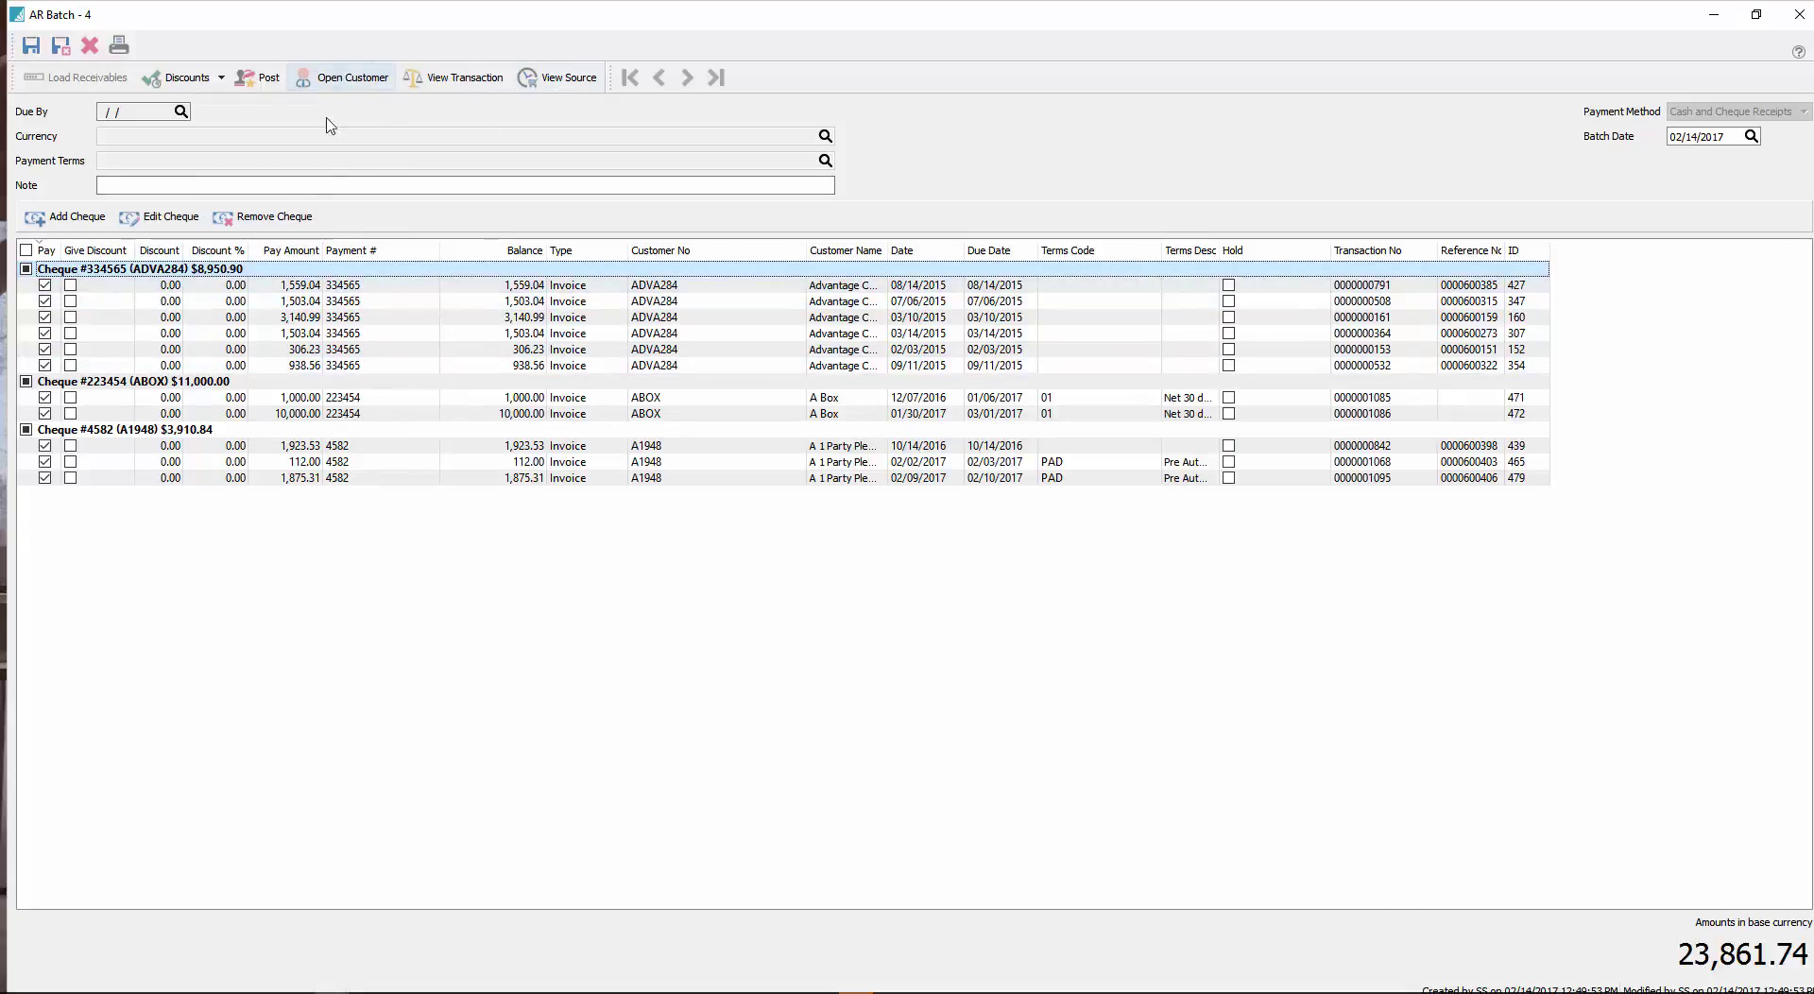
left_click(351, 79)
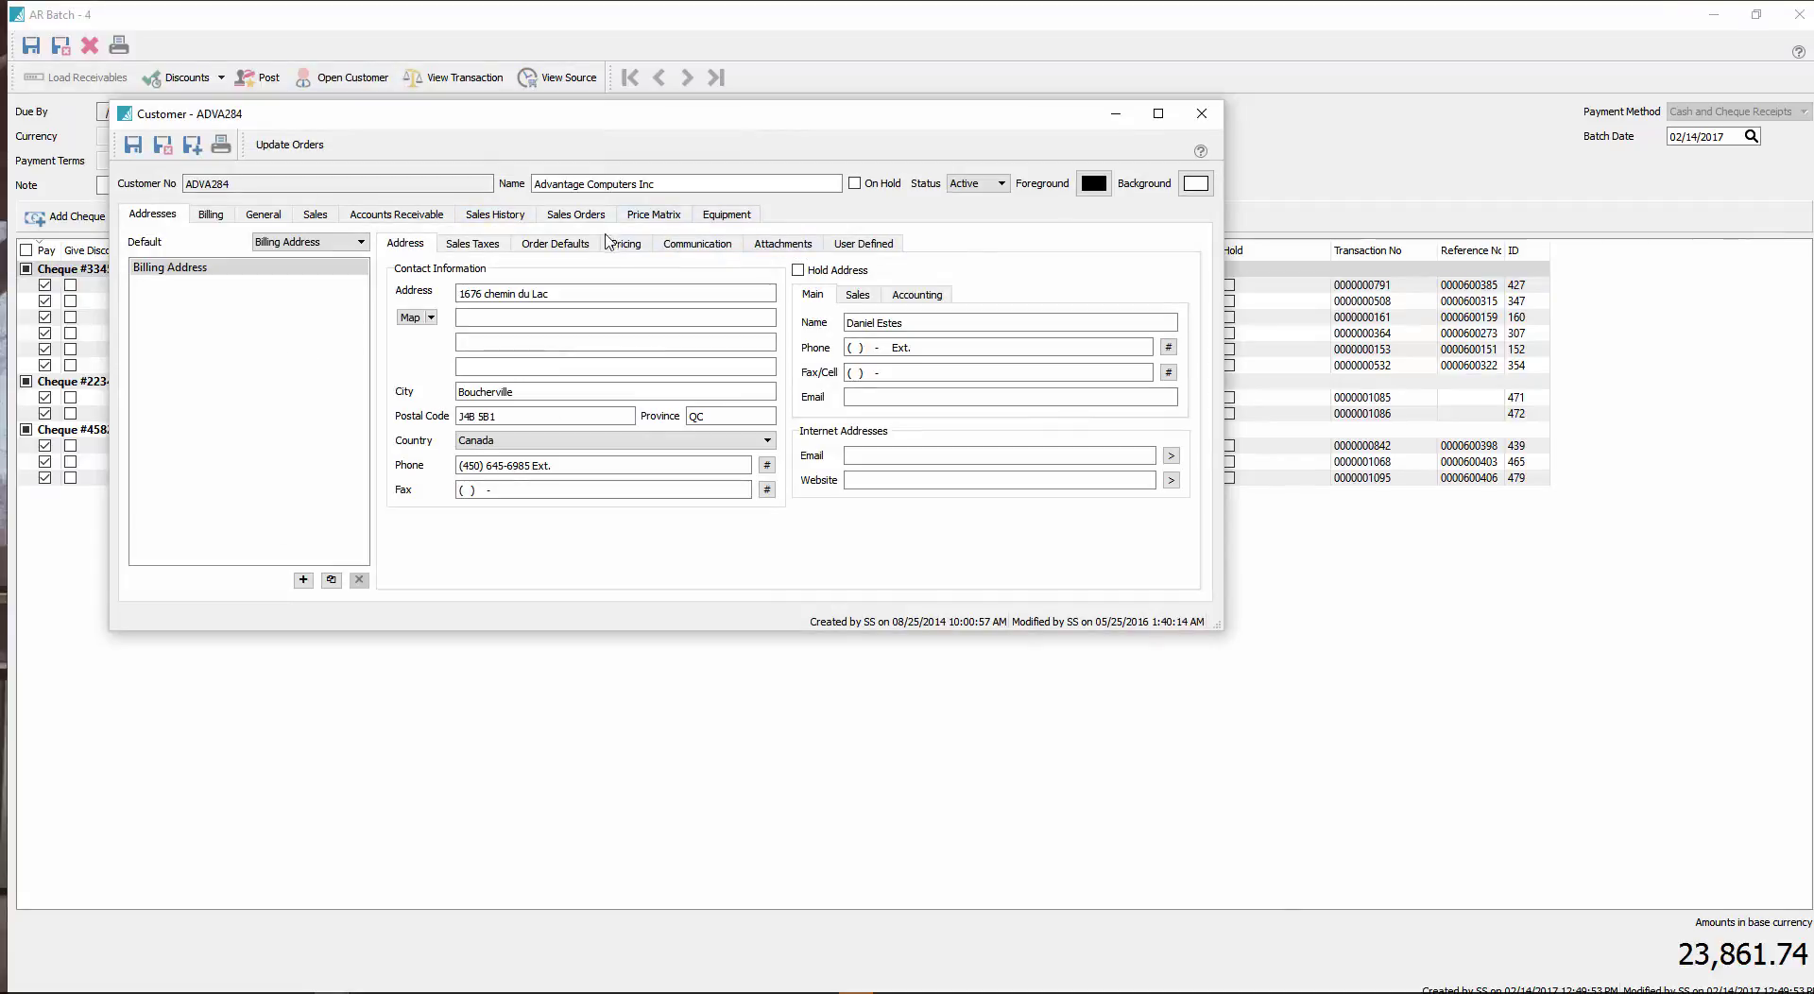
left_click(1201, 113)
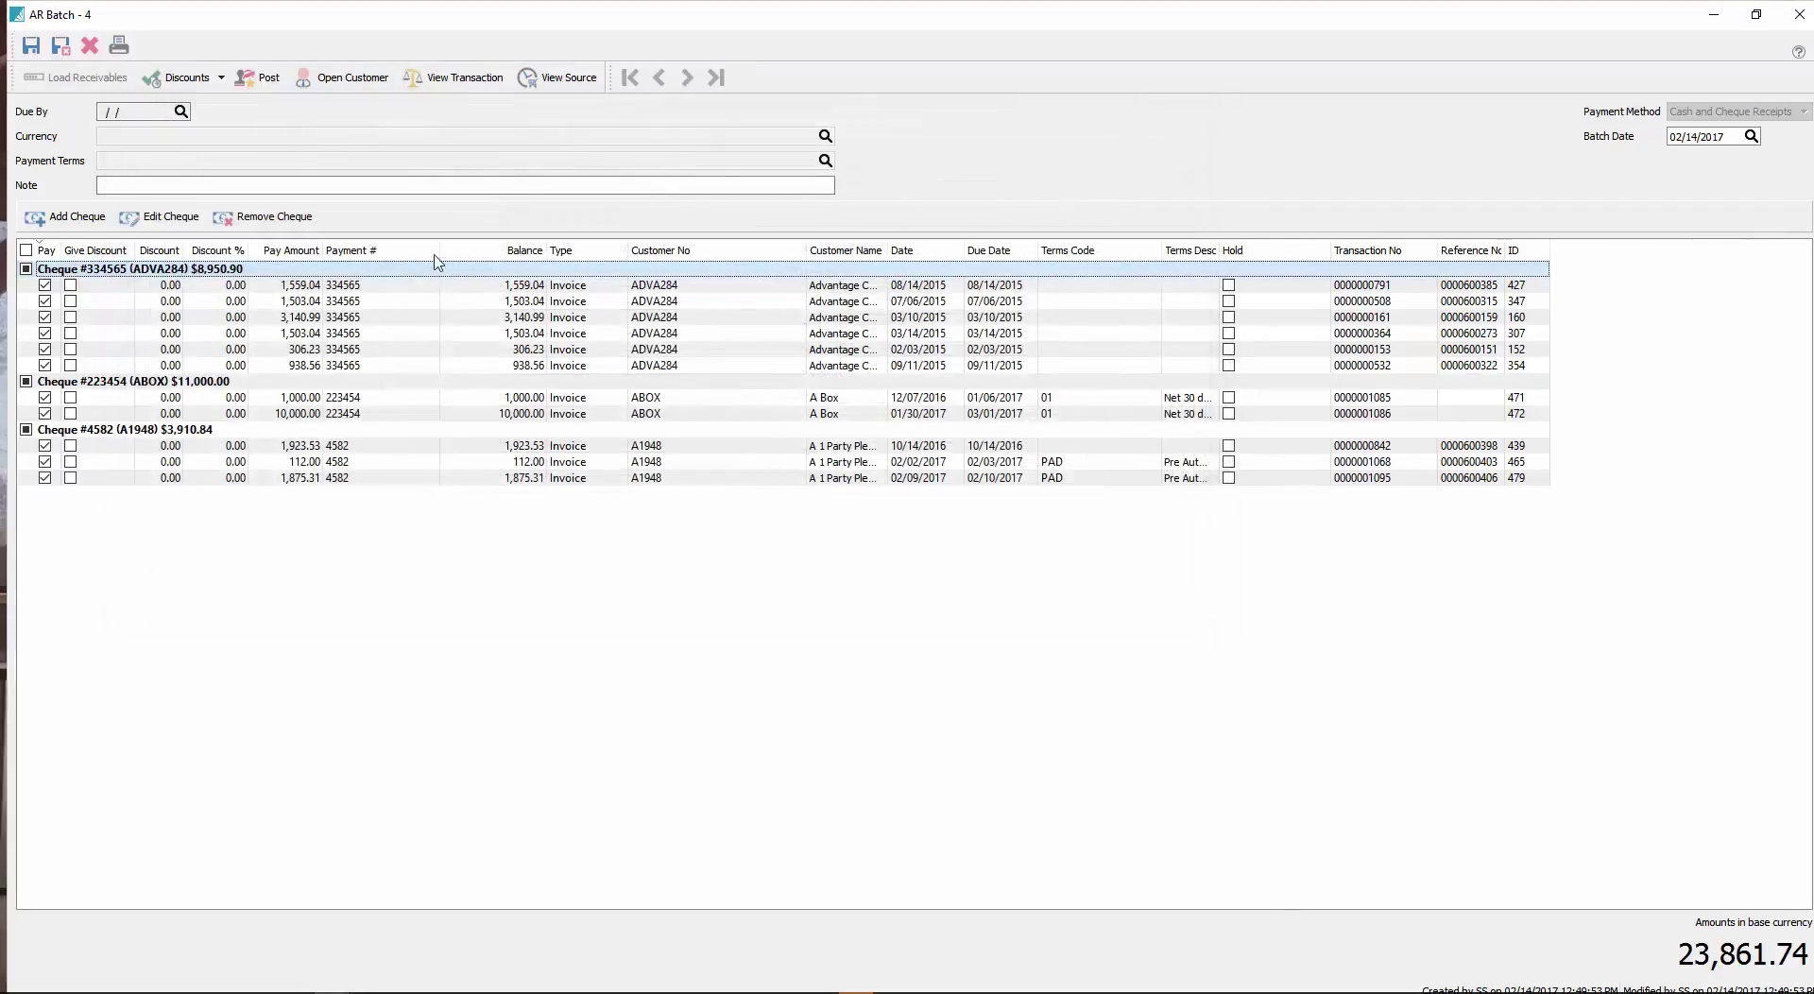
left_click(274, 379)
left_click(373, 79)
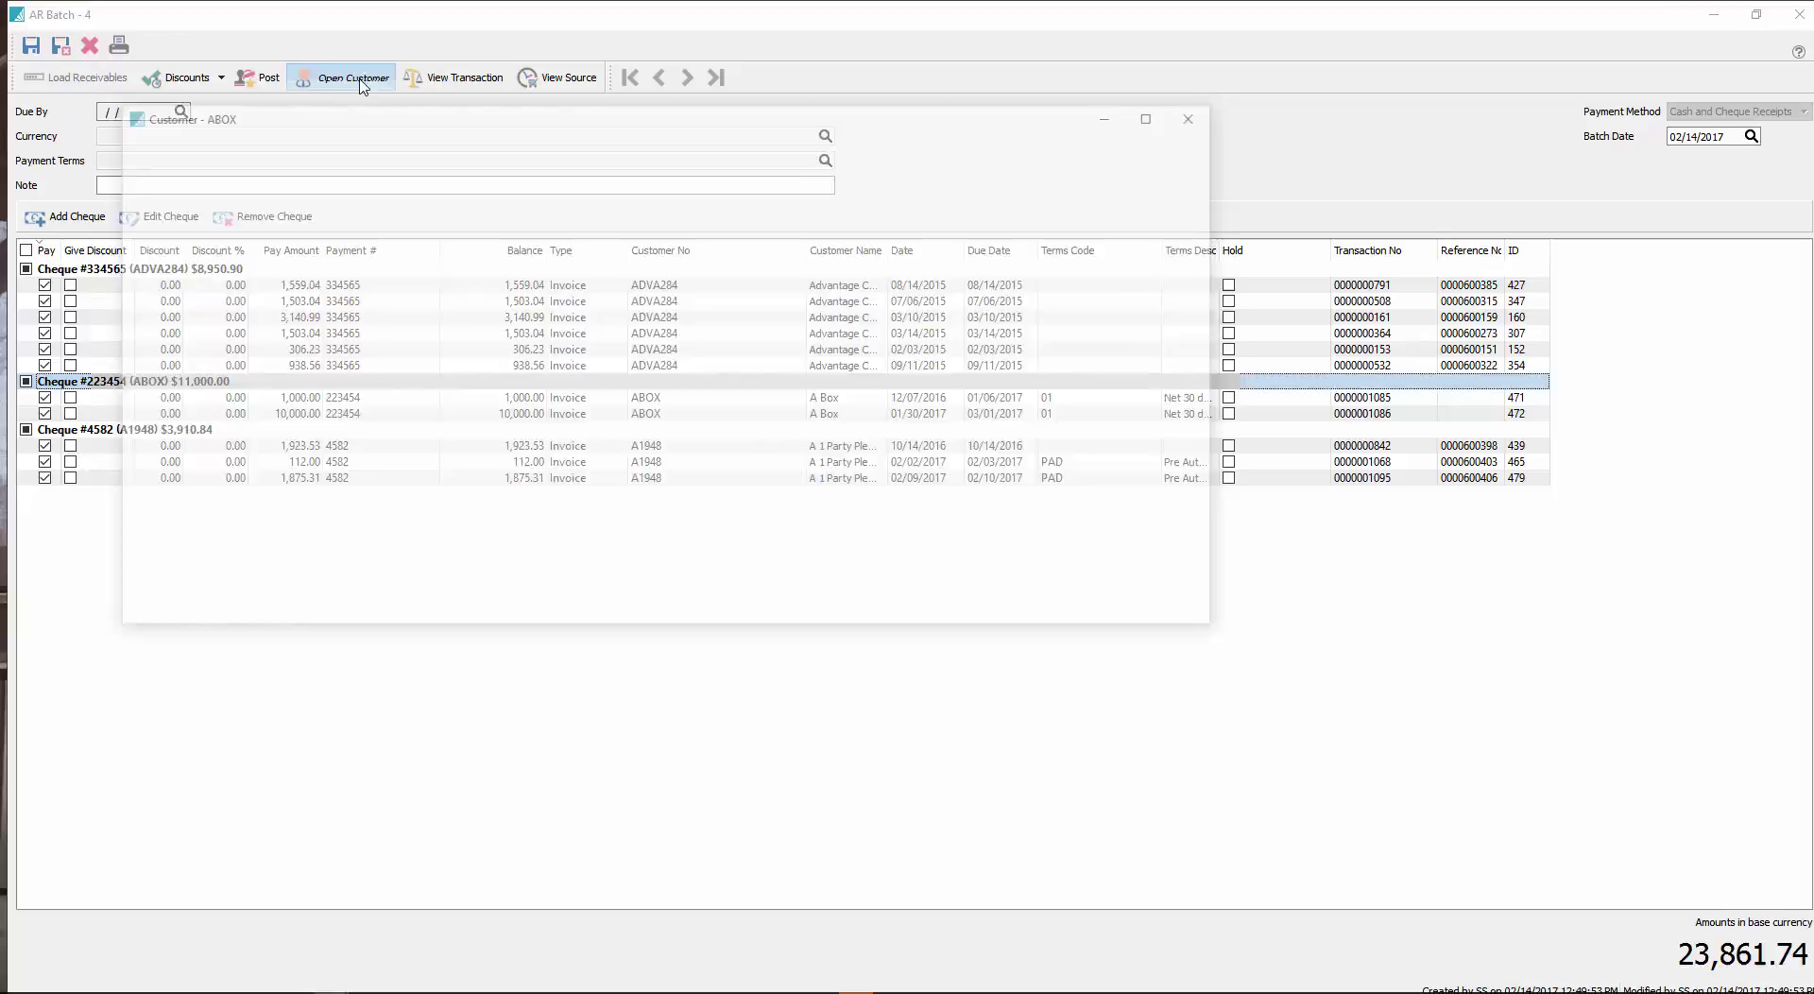
left_click(1200, 113)
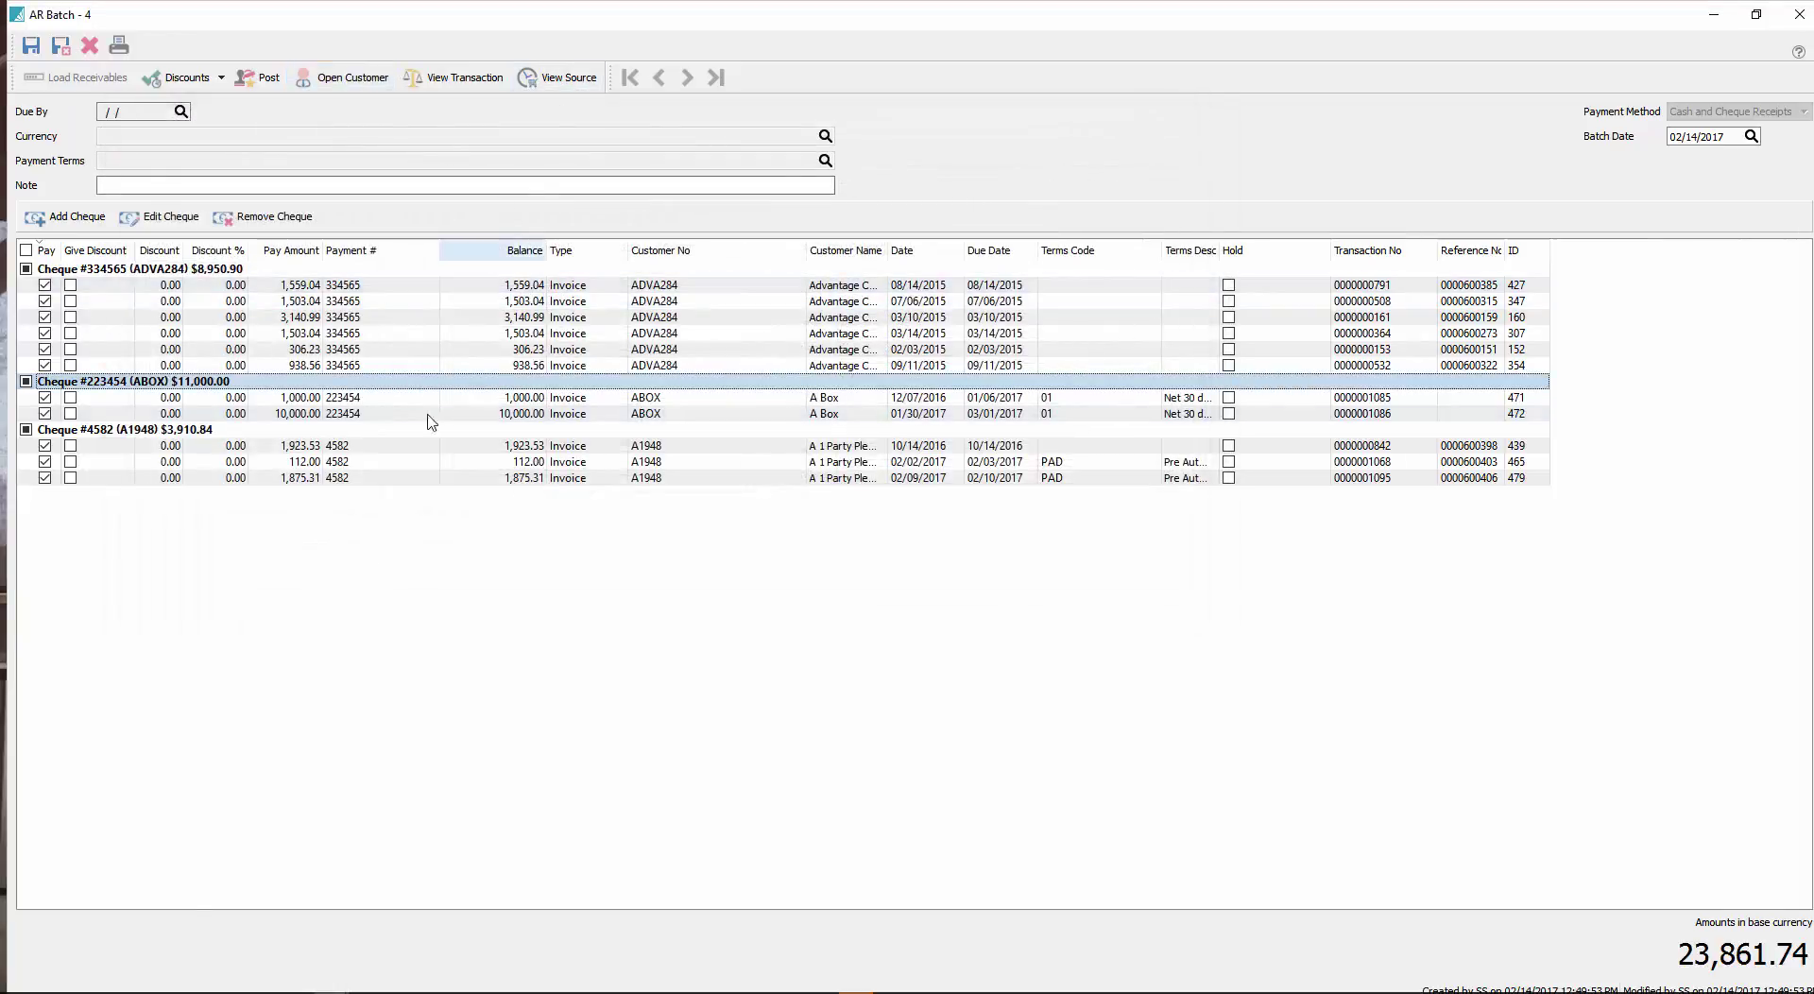
left_click(331, 284)
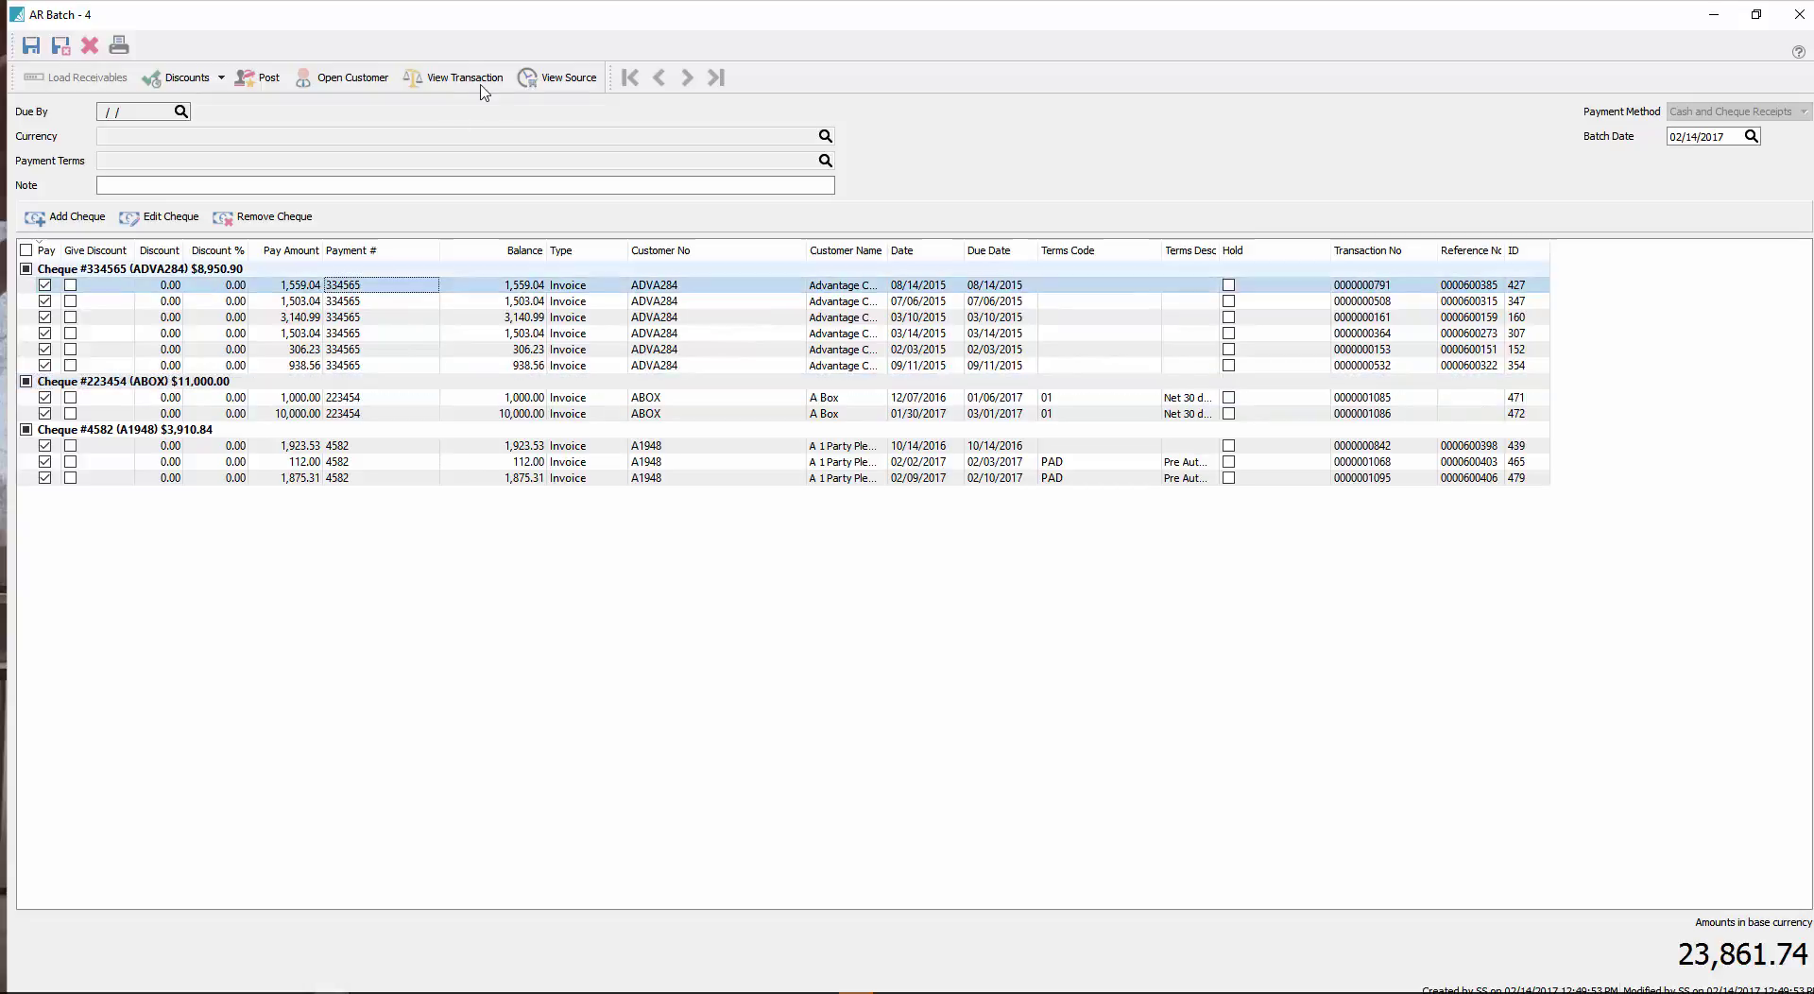
left_click(551, 83)
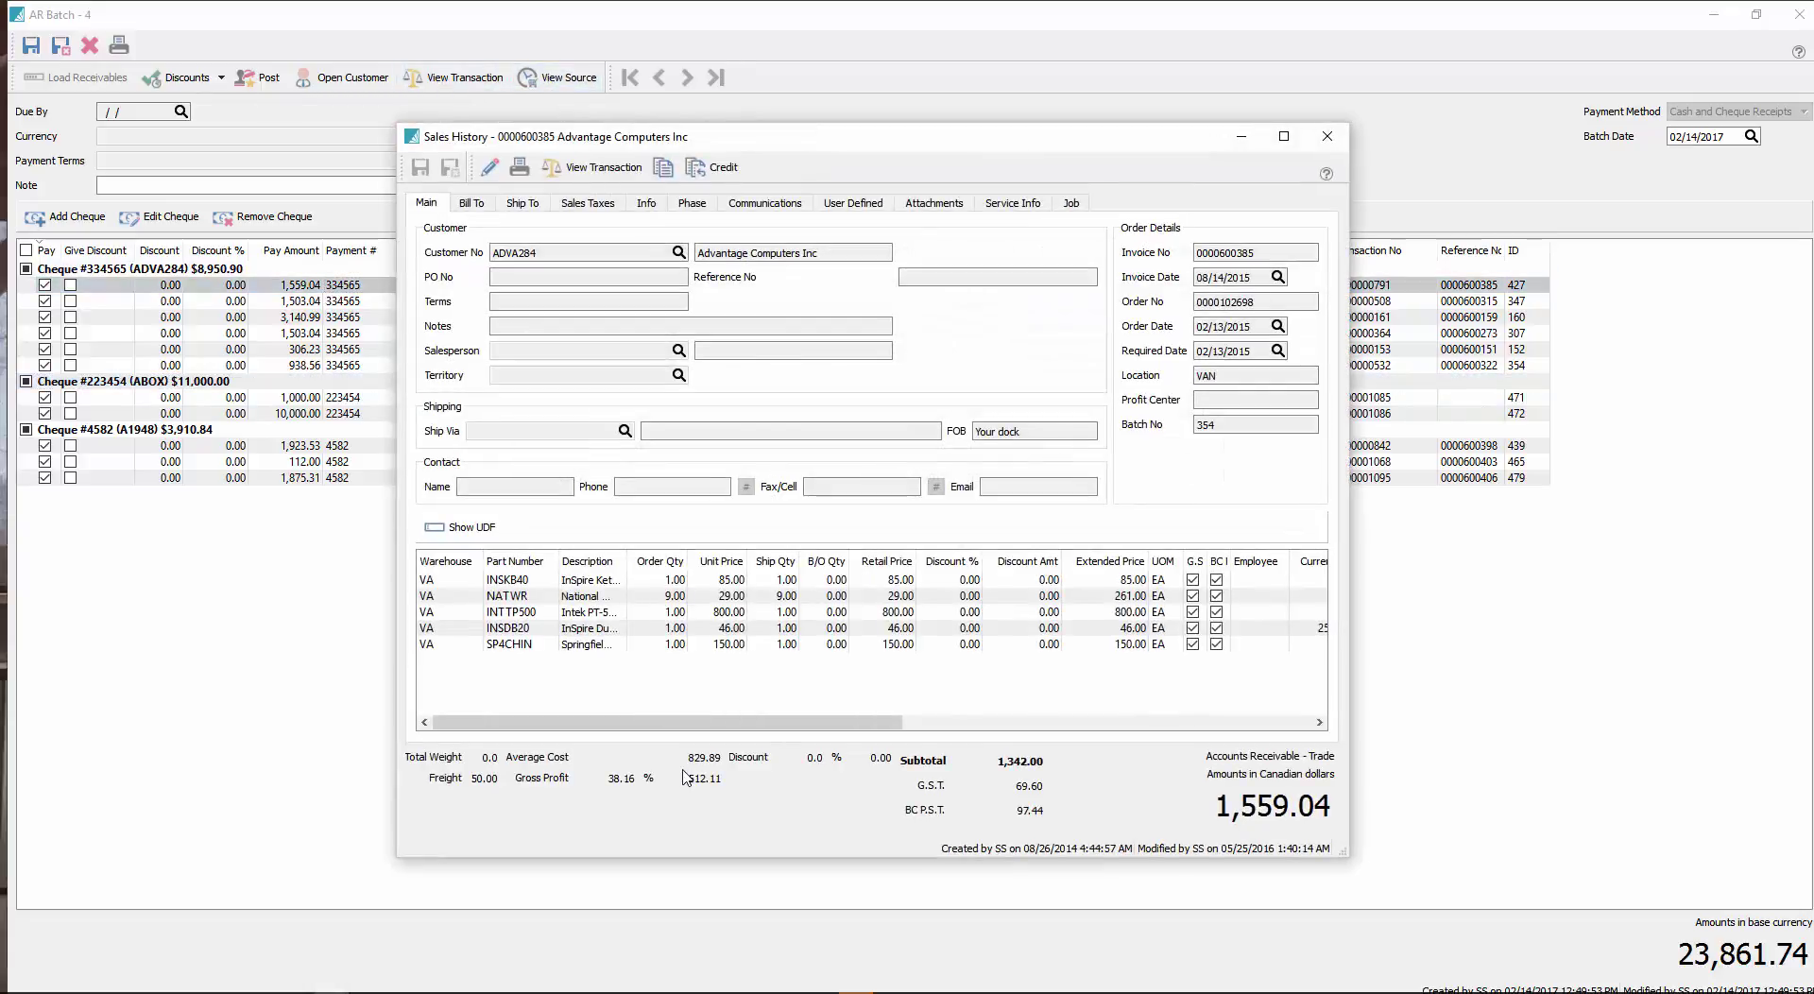
left_click(1327, 136)
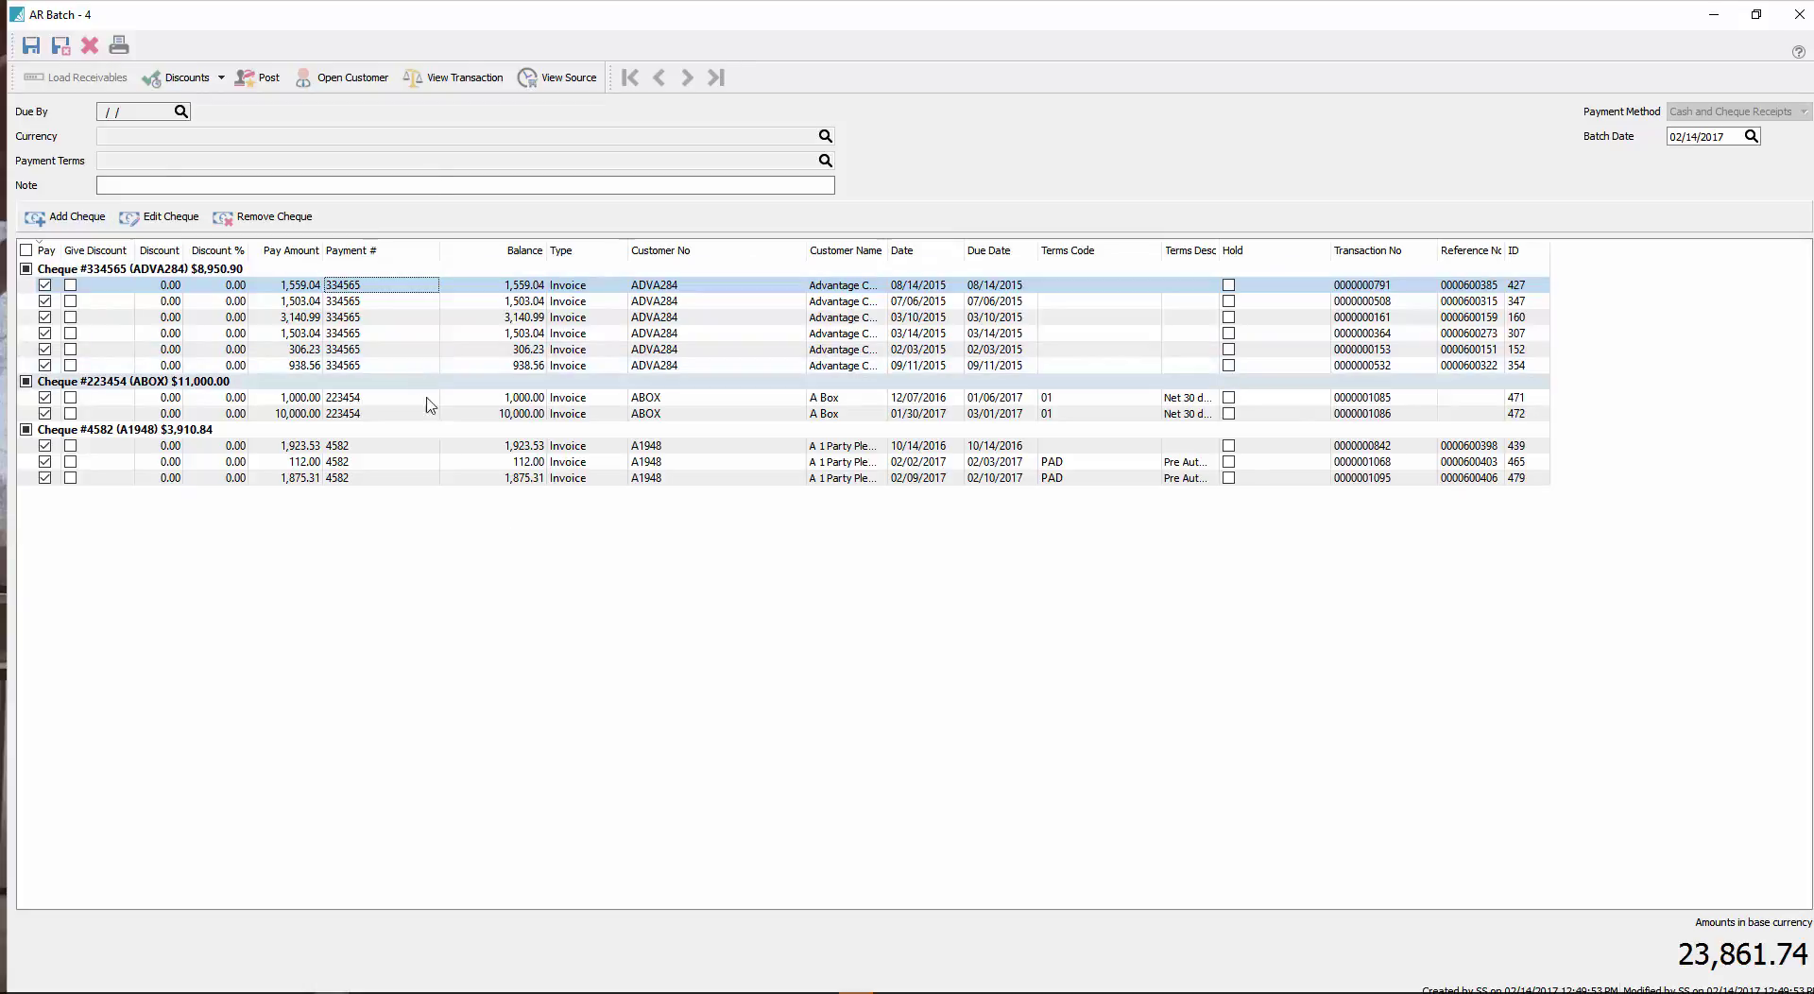
left_click(169, 286)
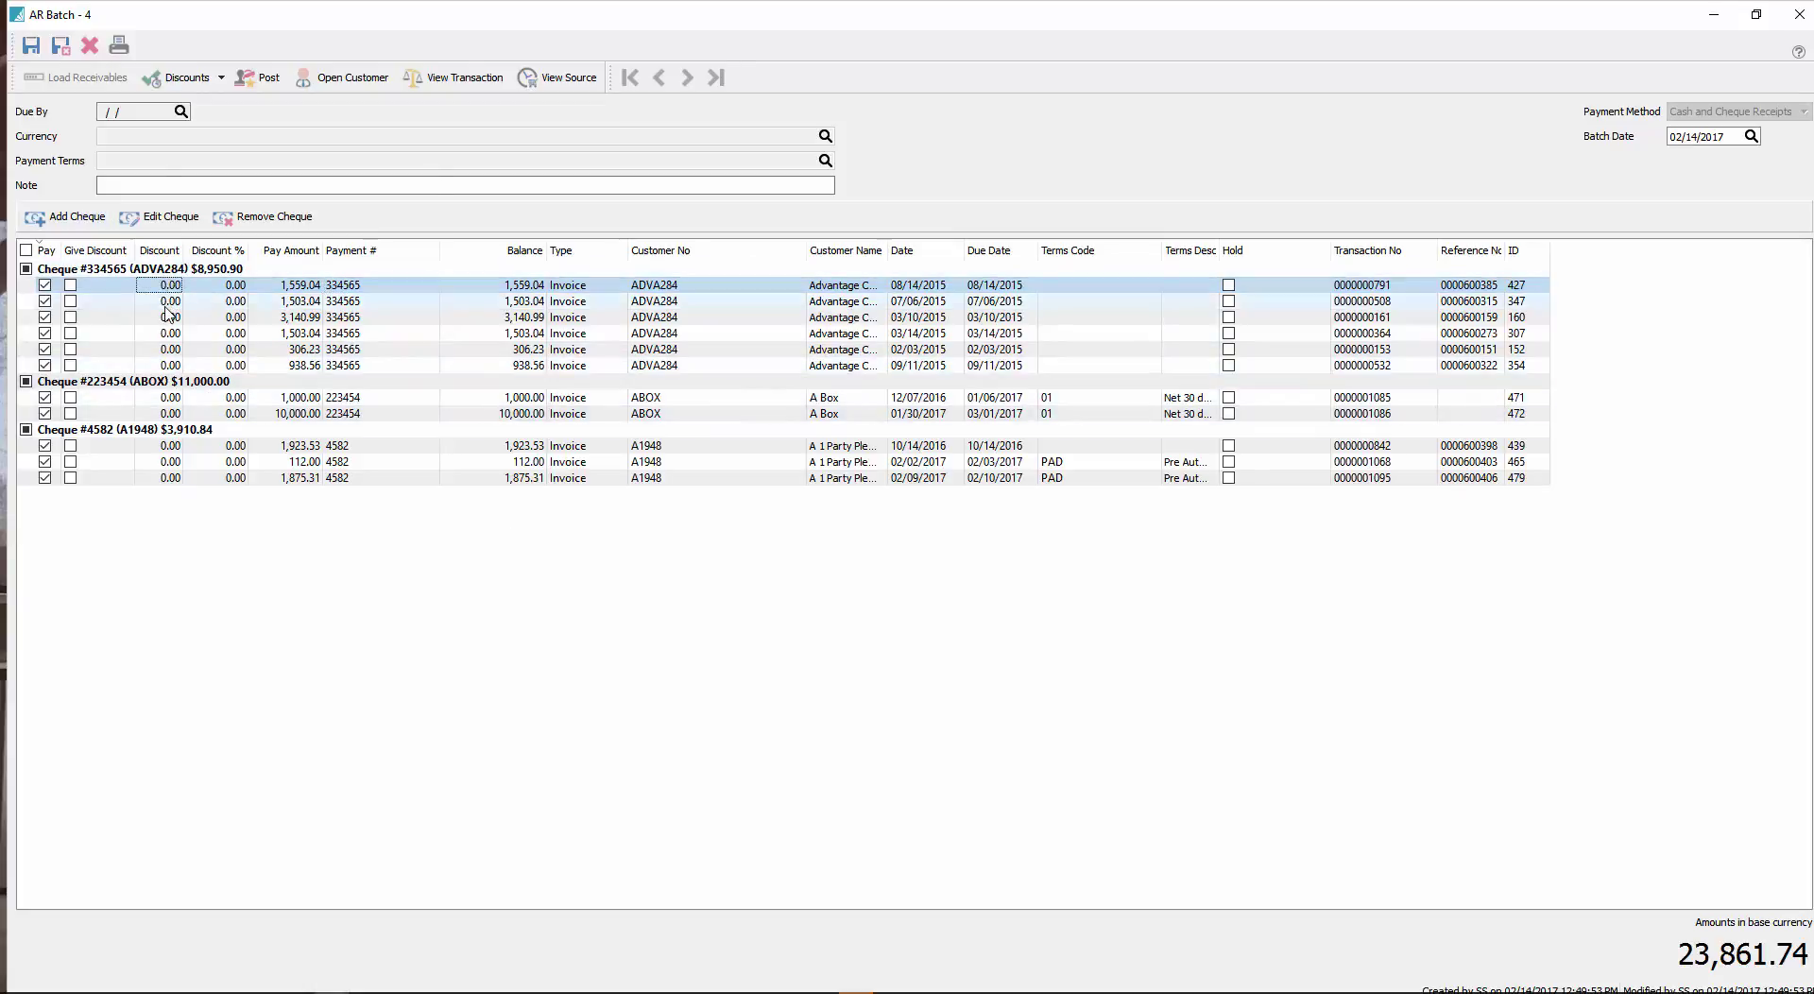
left_click(73, 304)
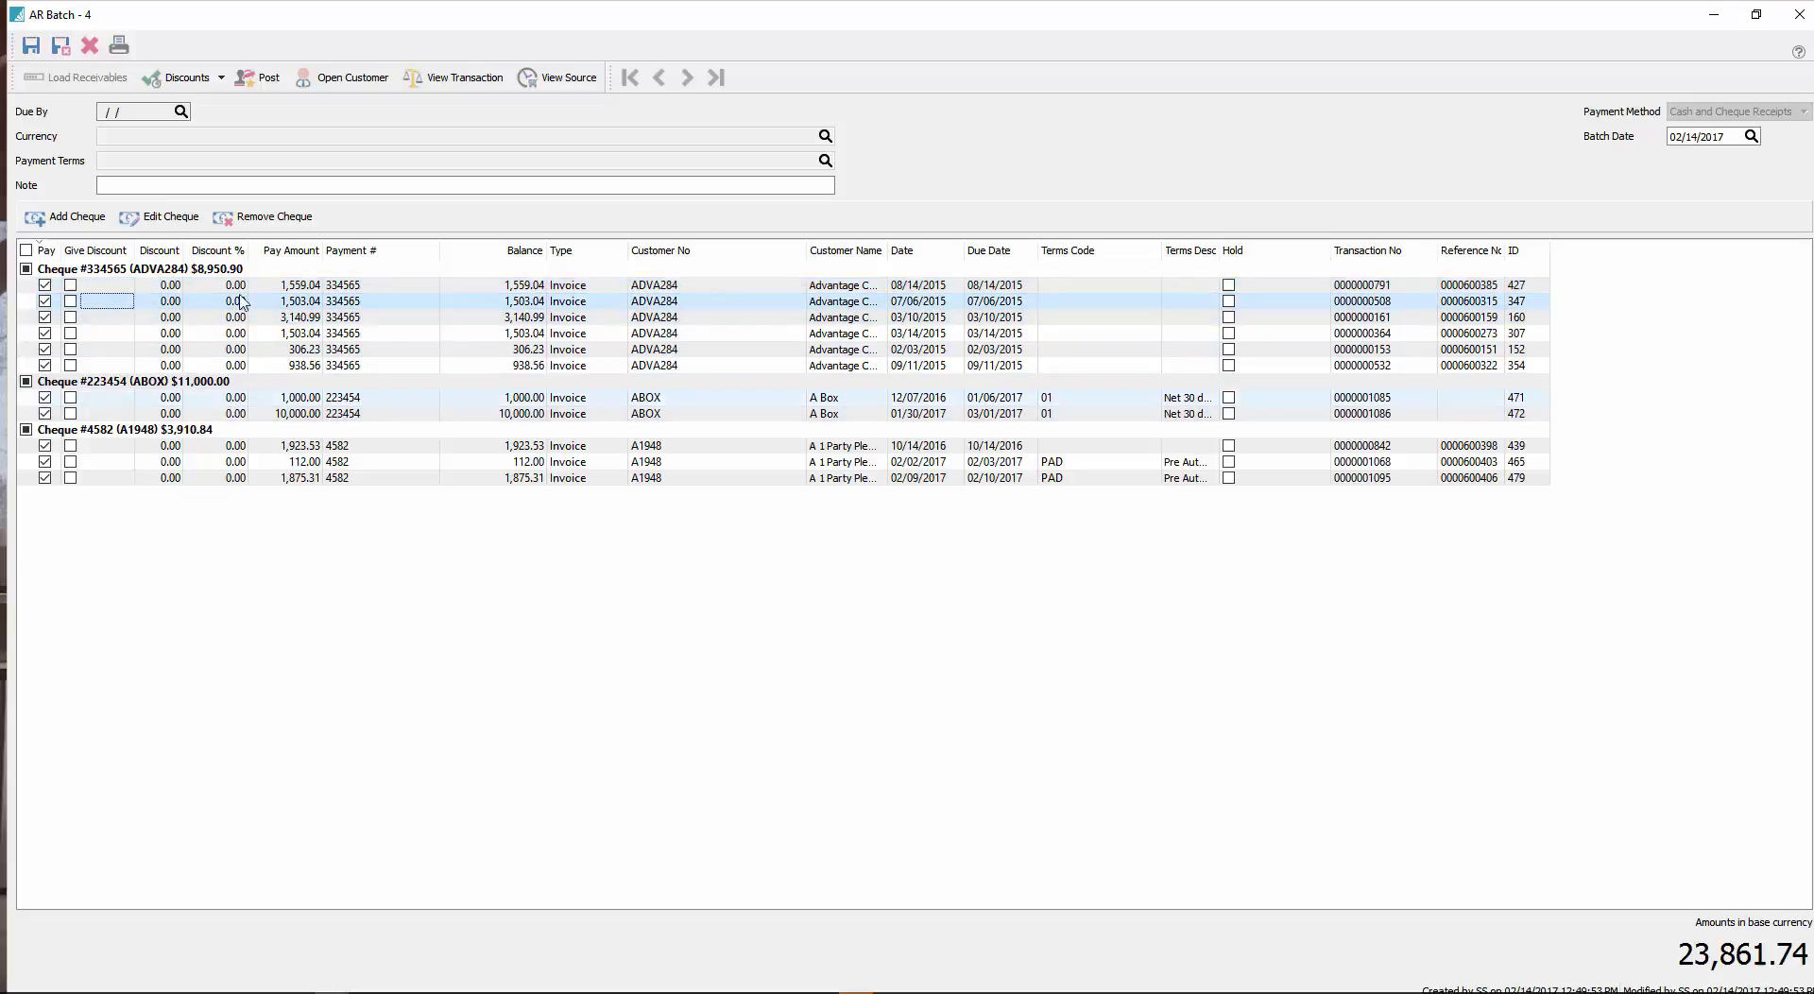
Step: Post batch 4, paying all 11 items, and preview the AR Payment Receipt report
left_click(267, 80)
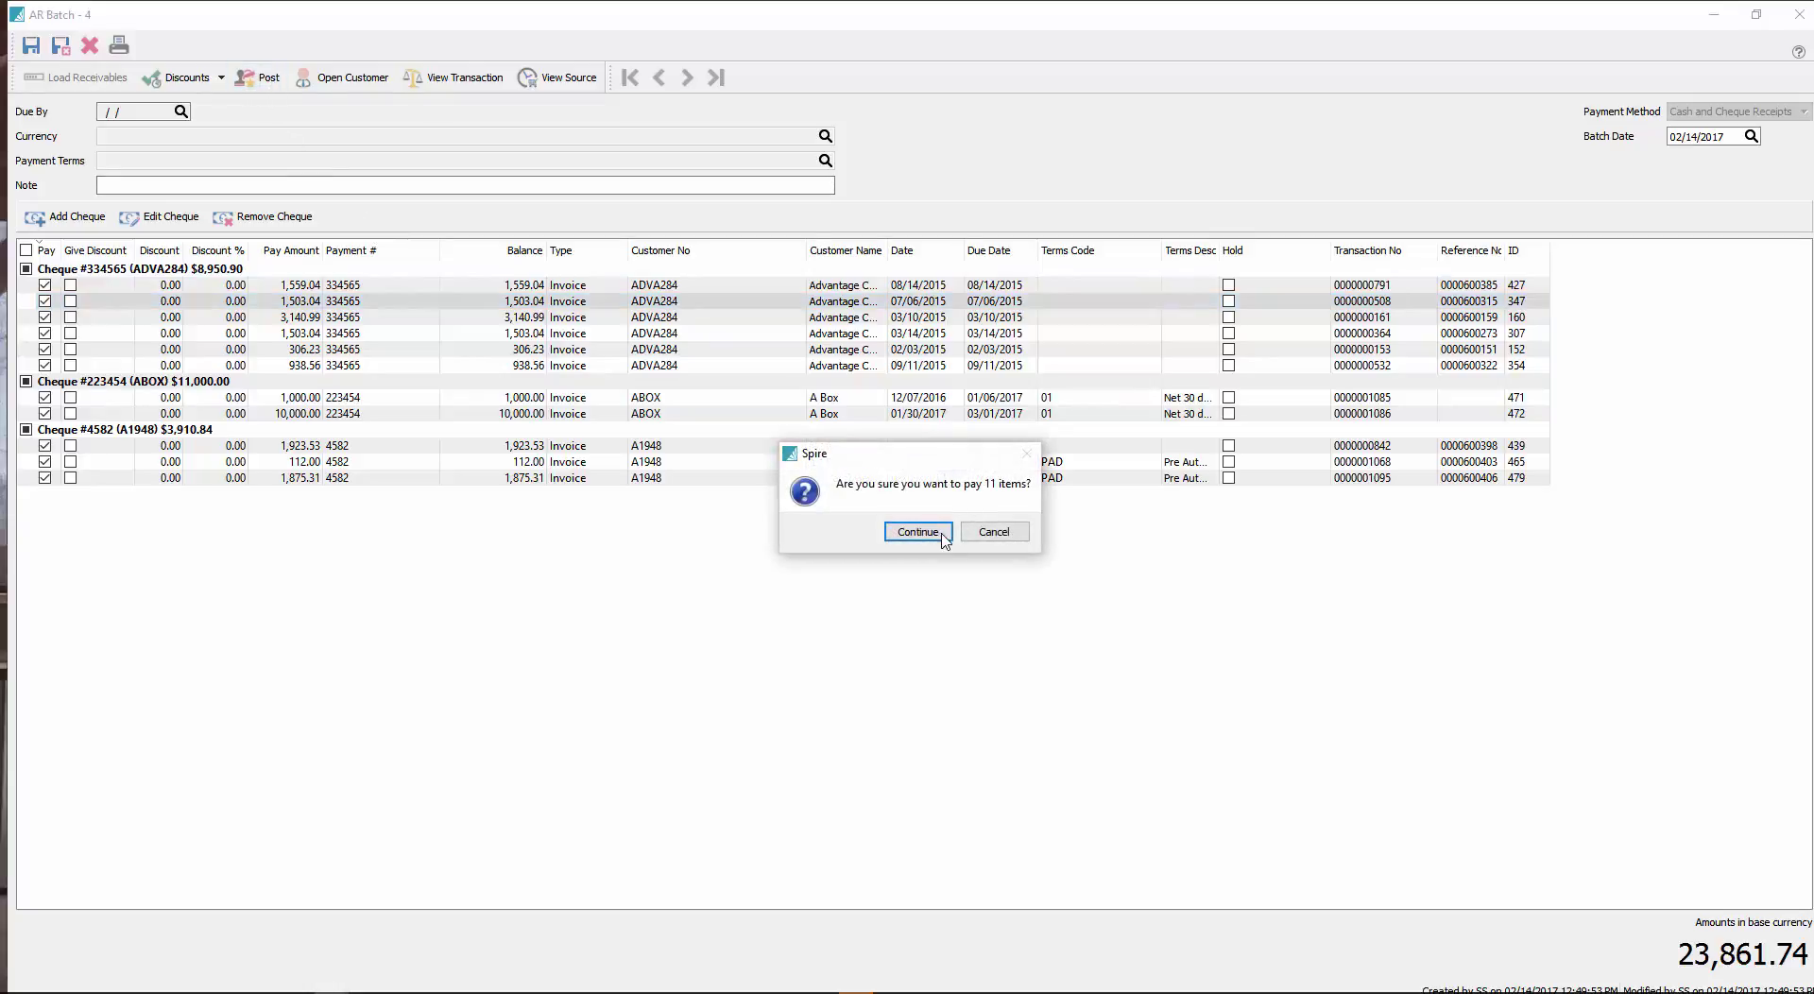
left_click(916, 534)
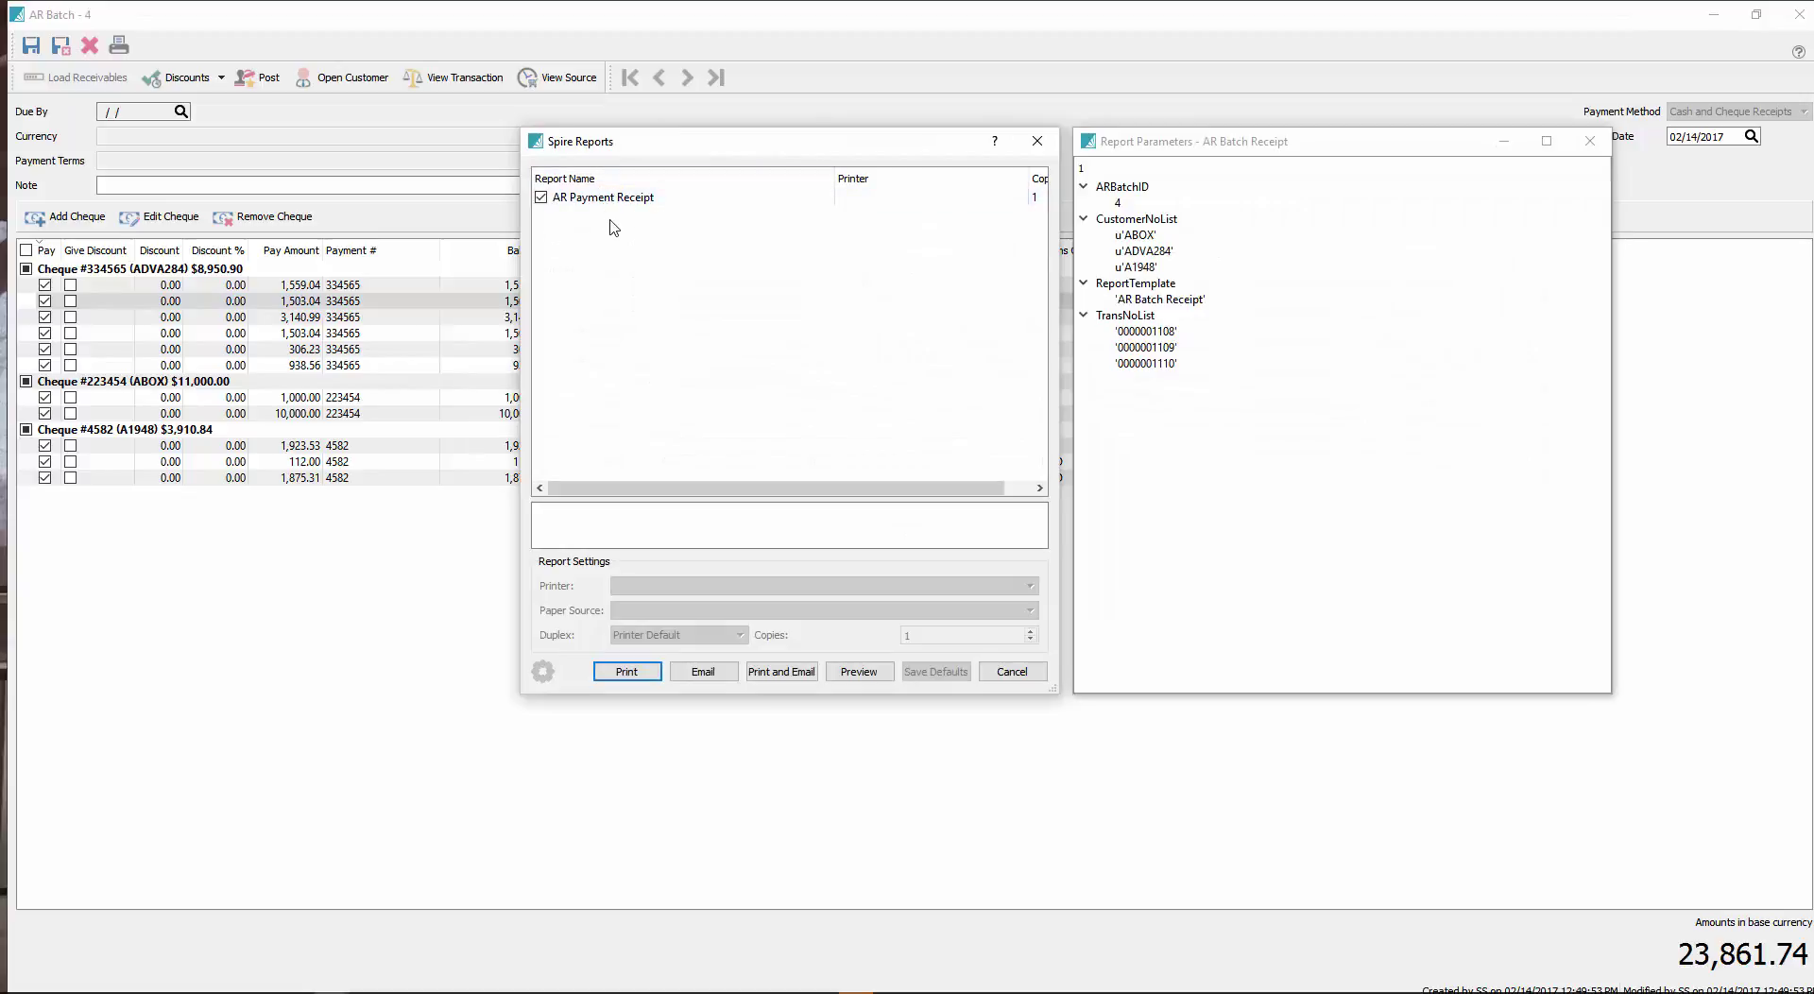
left_click(859, 671)
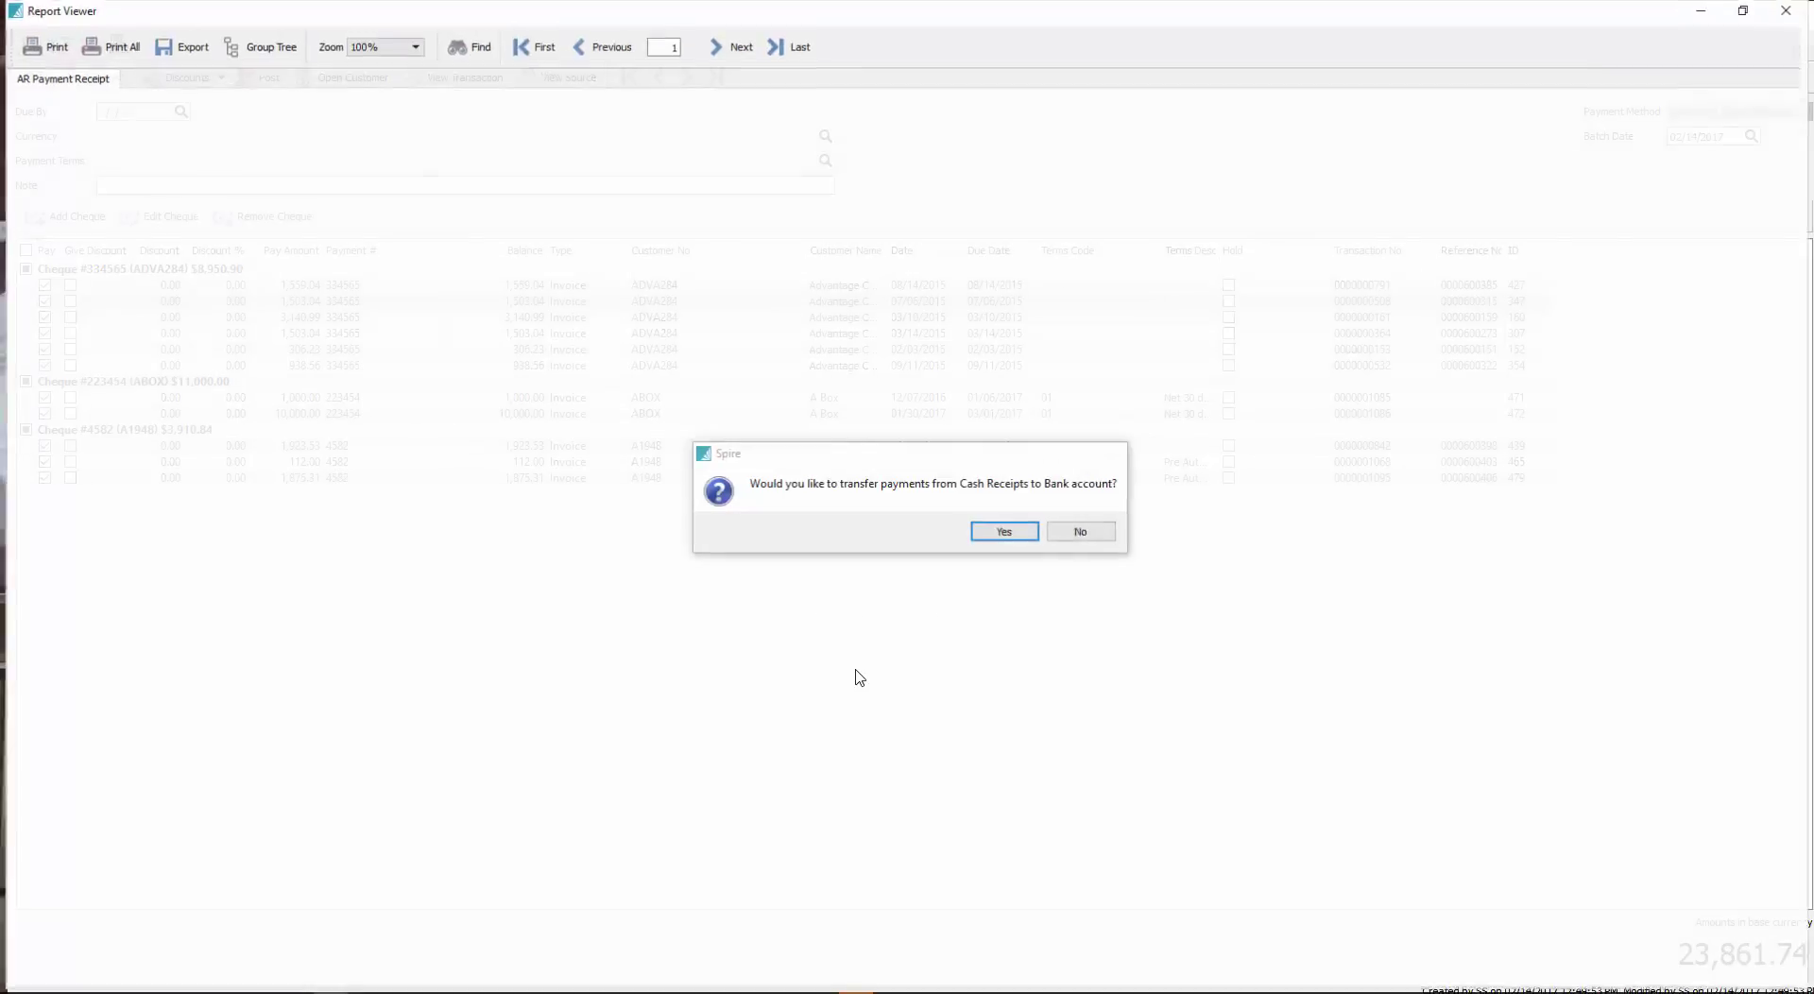
key("Return")
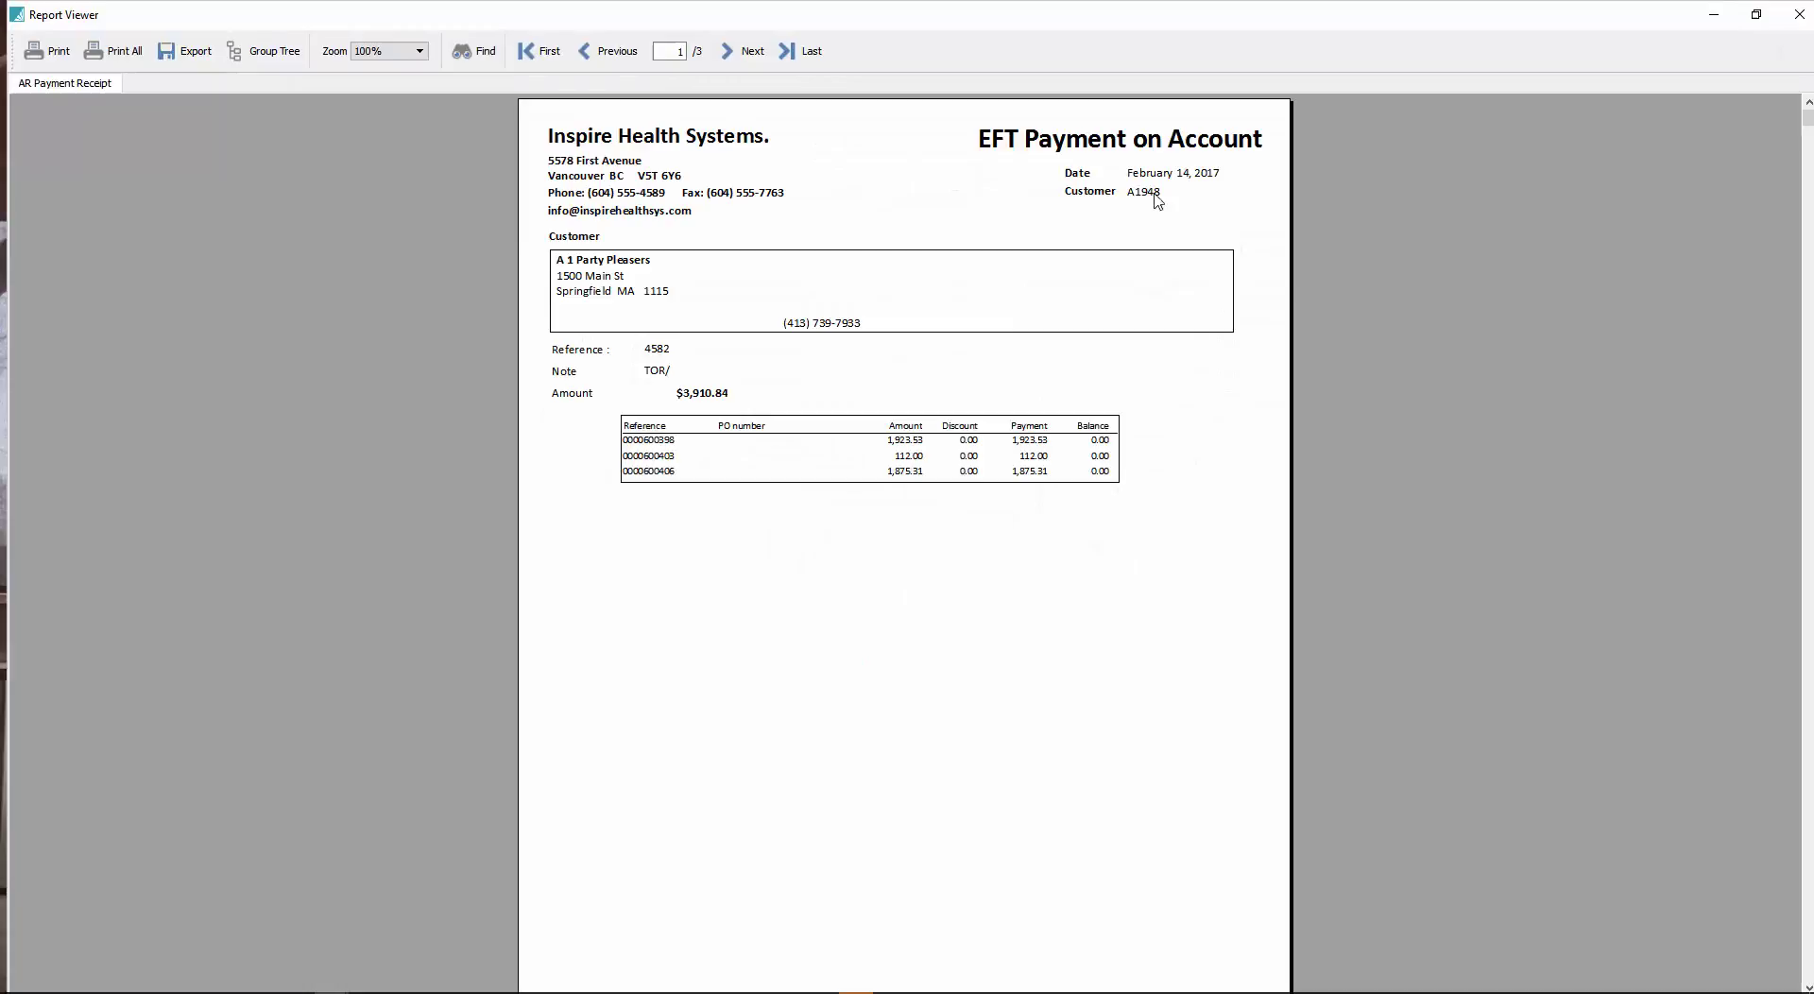
Step: Page through to receipt 3 of 3 and close the preview
left_click(750, 58)
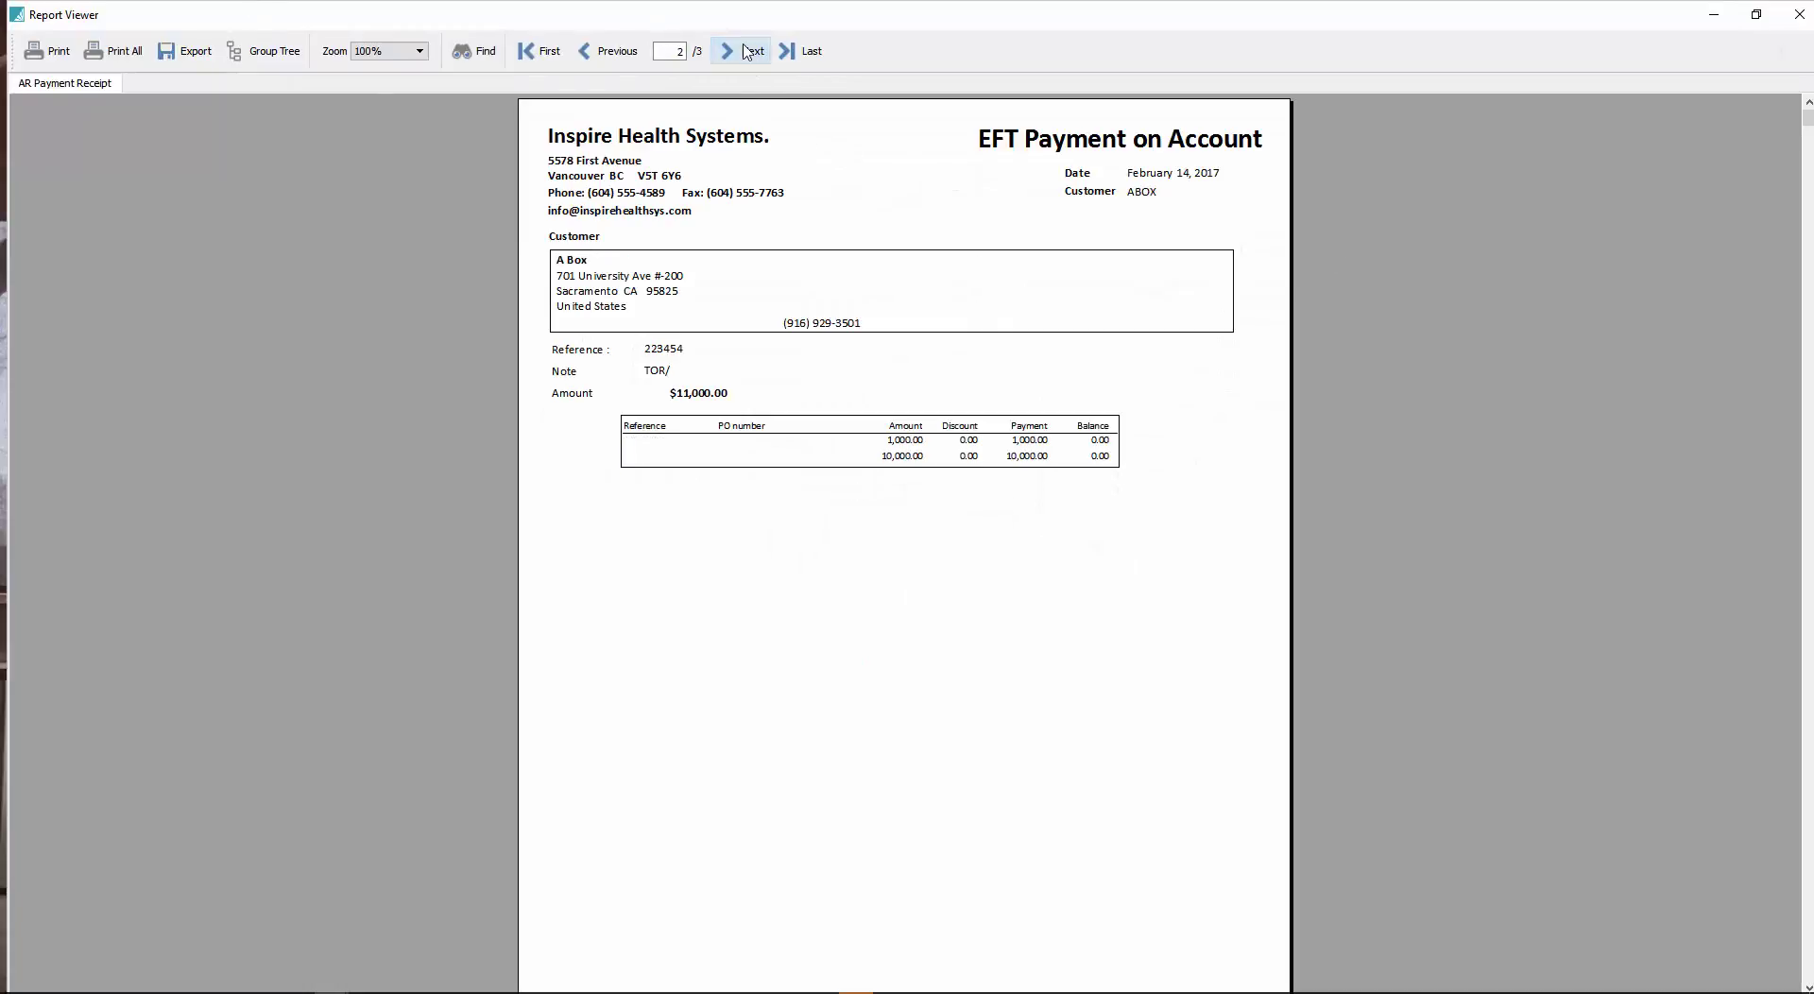
left_click(753, 58)
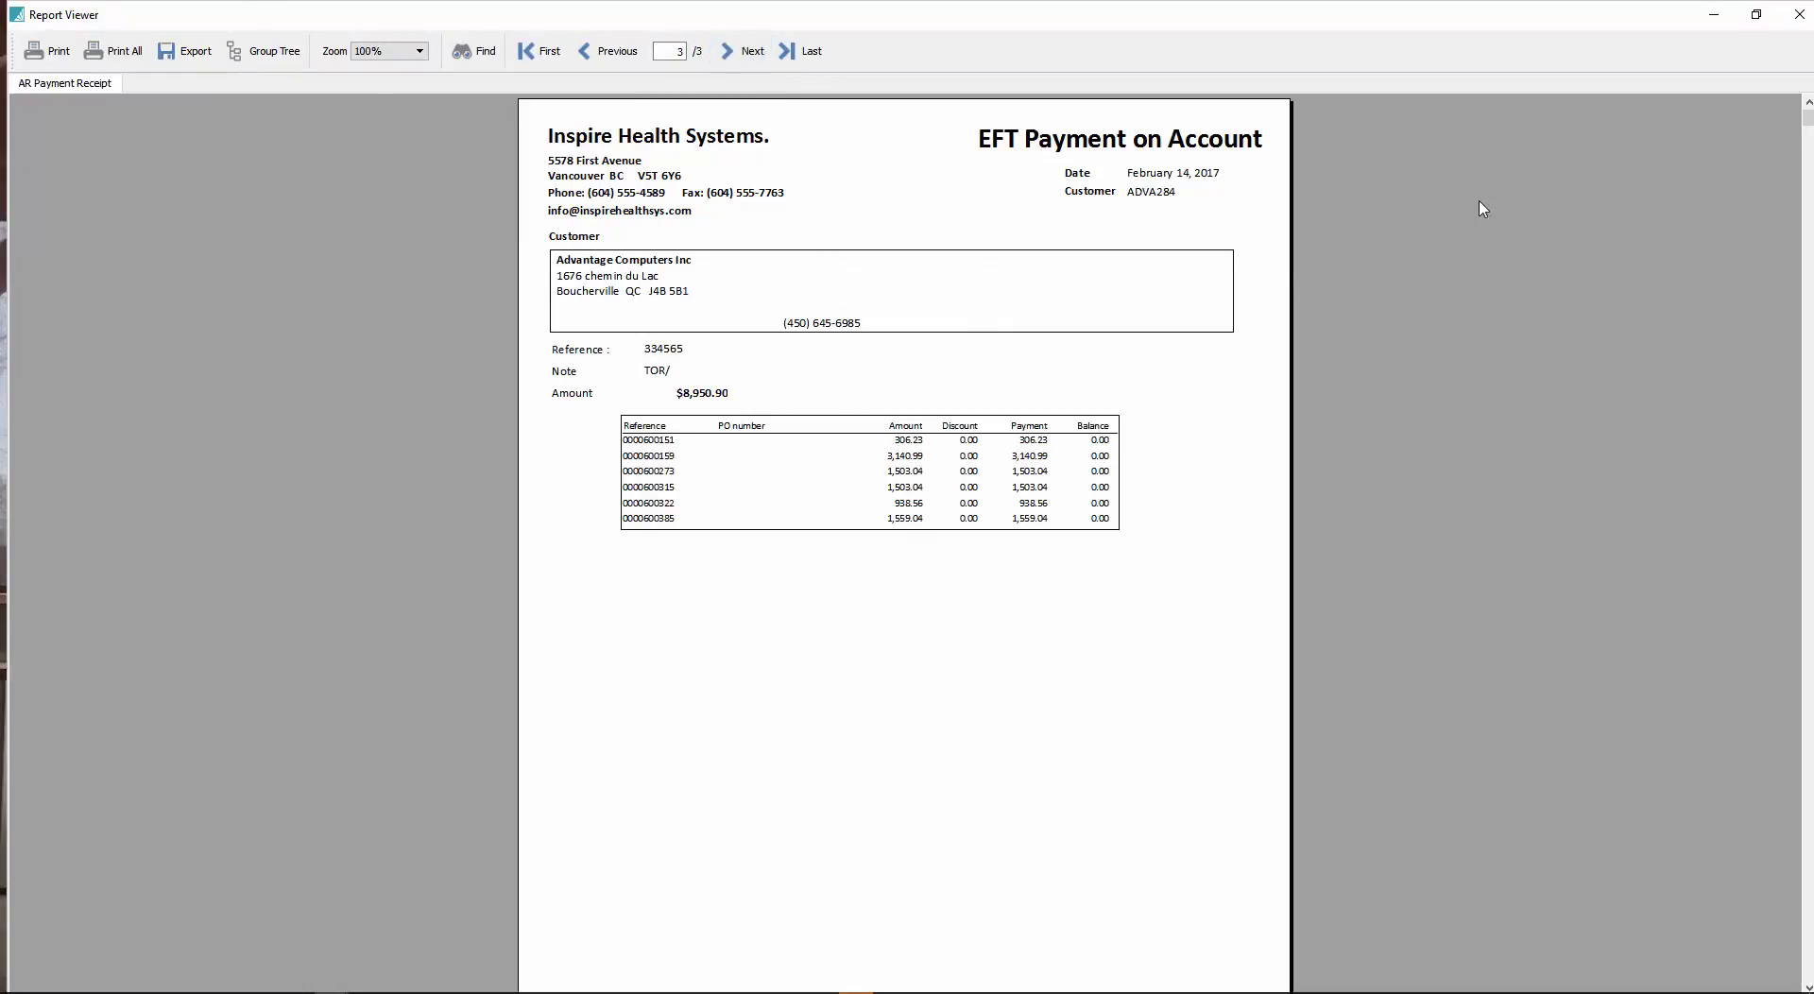
left_click(1800, 20)
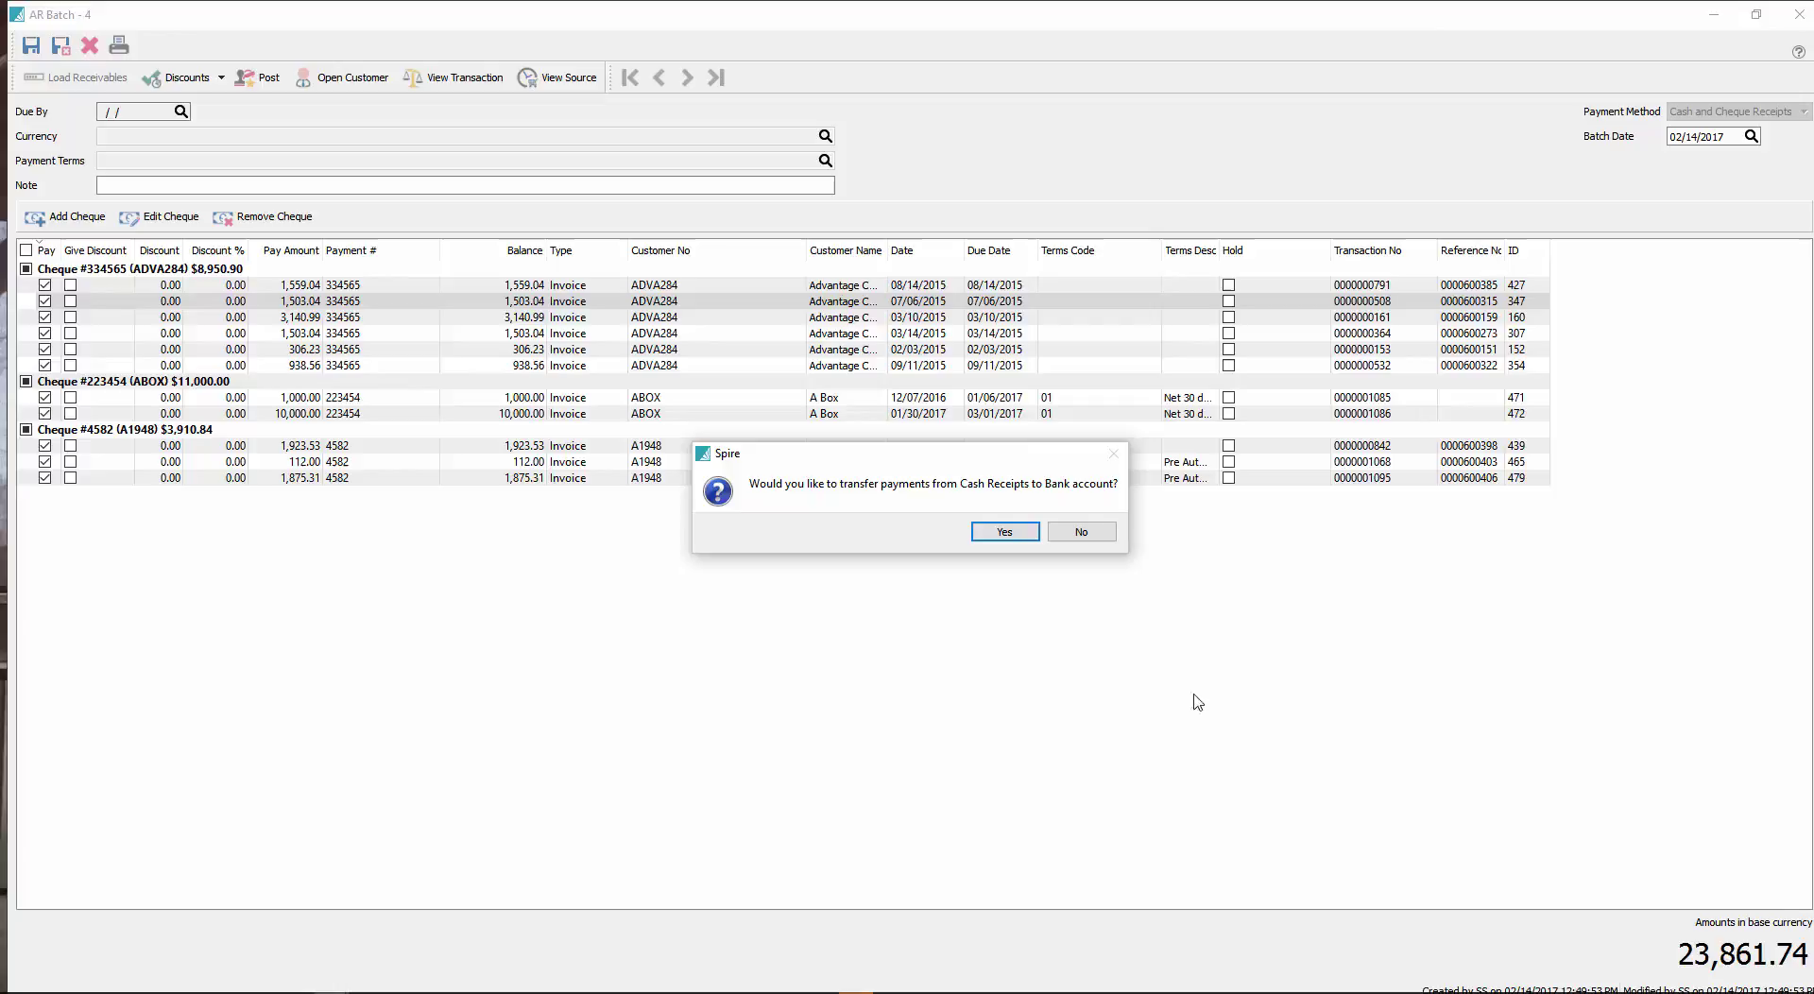
Step: Transfer the payments from Cash Receipts to the bank and review the three-cheque Cheque Deposit List
left_click(1005, 534)
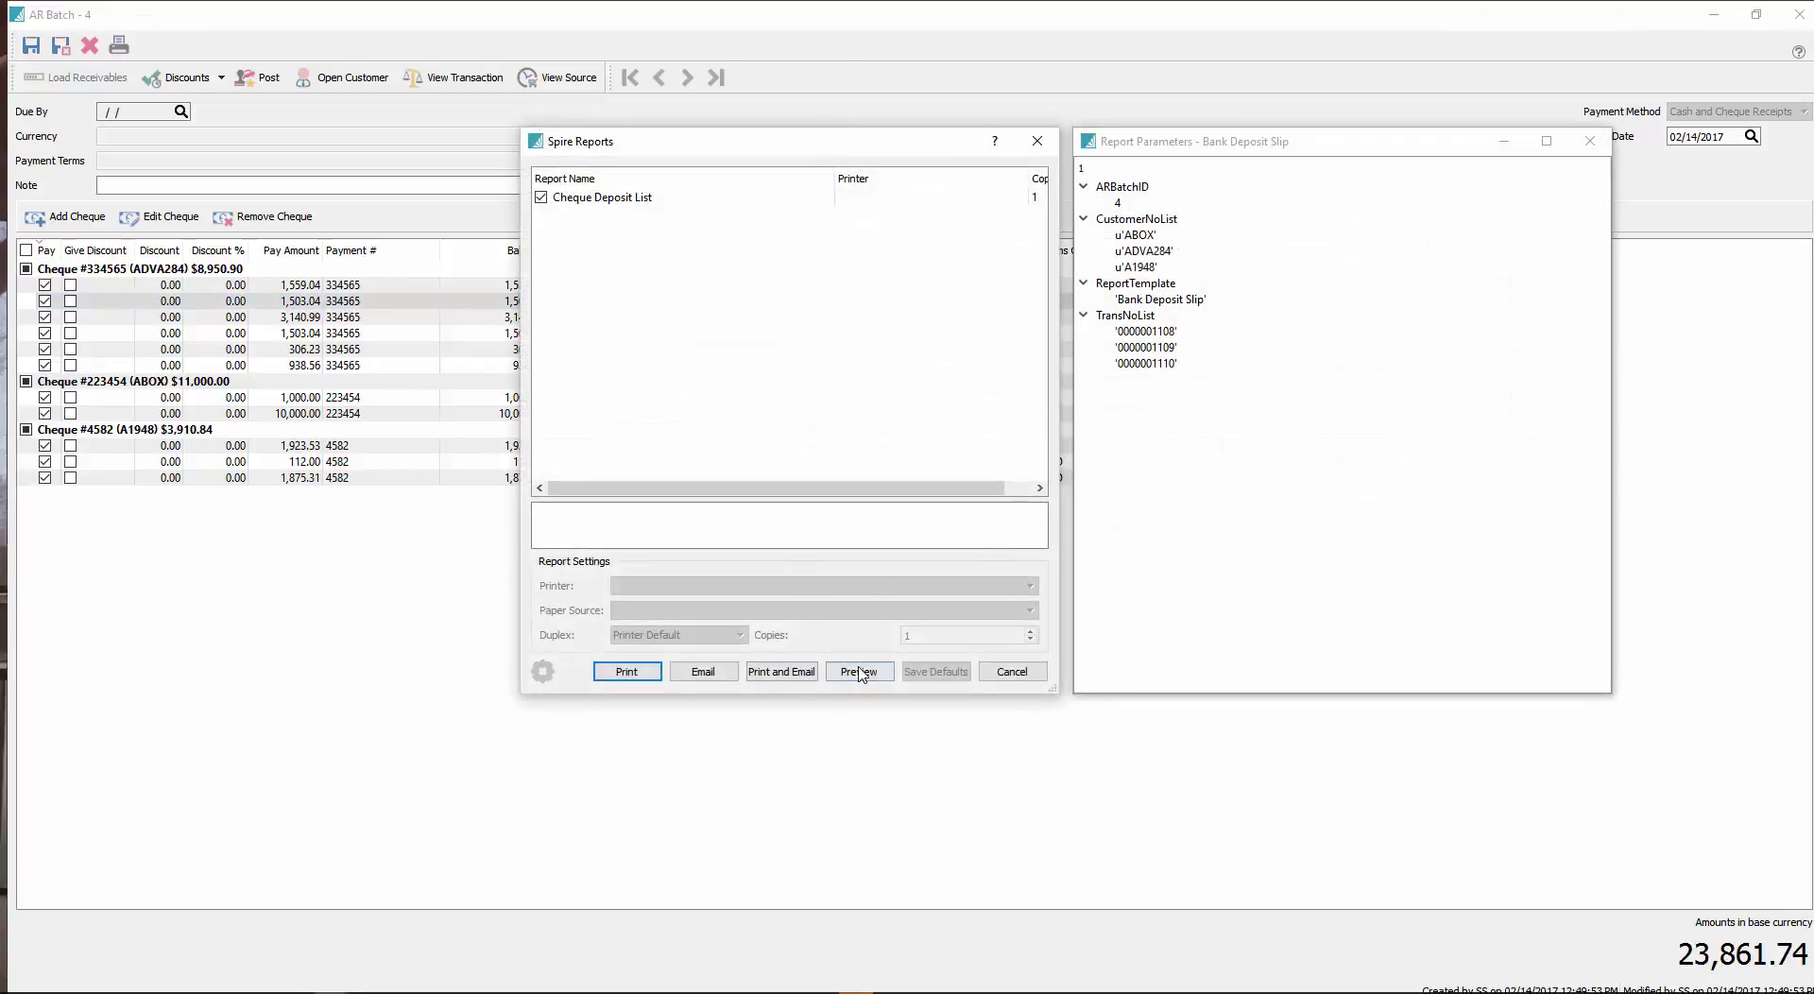
left_click(860, 672)
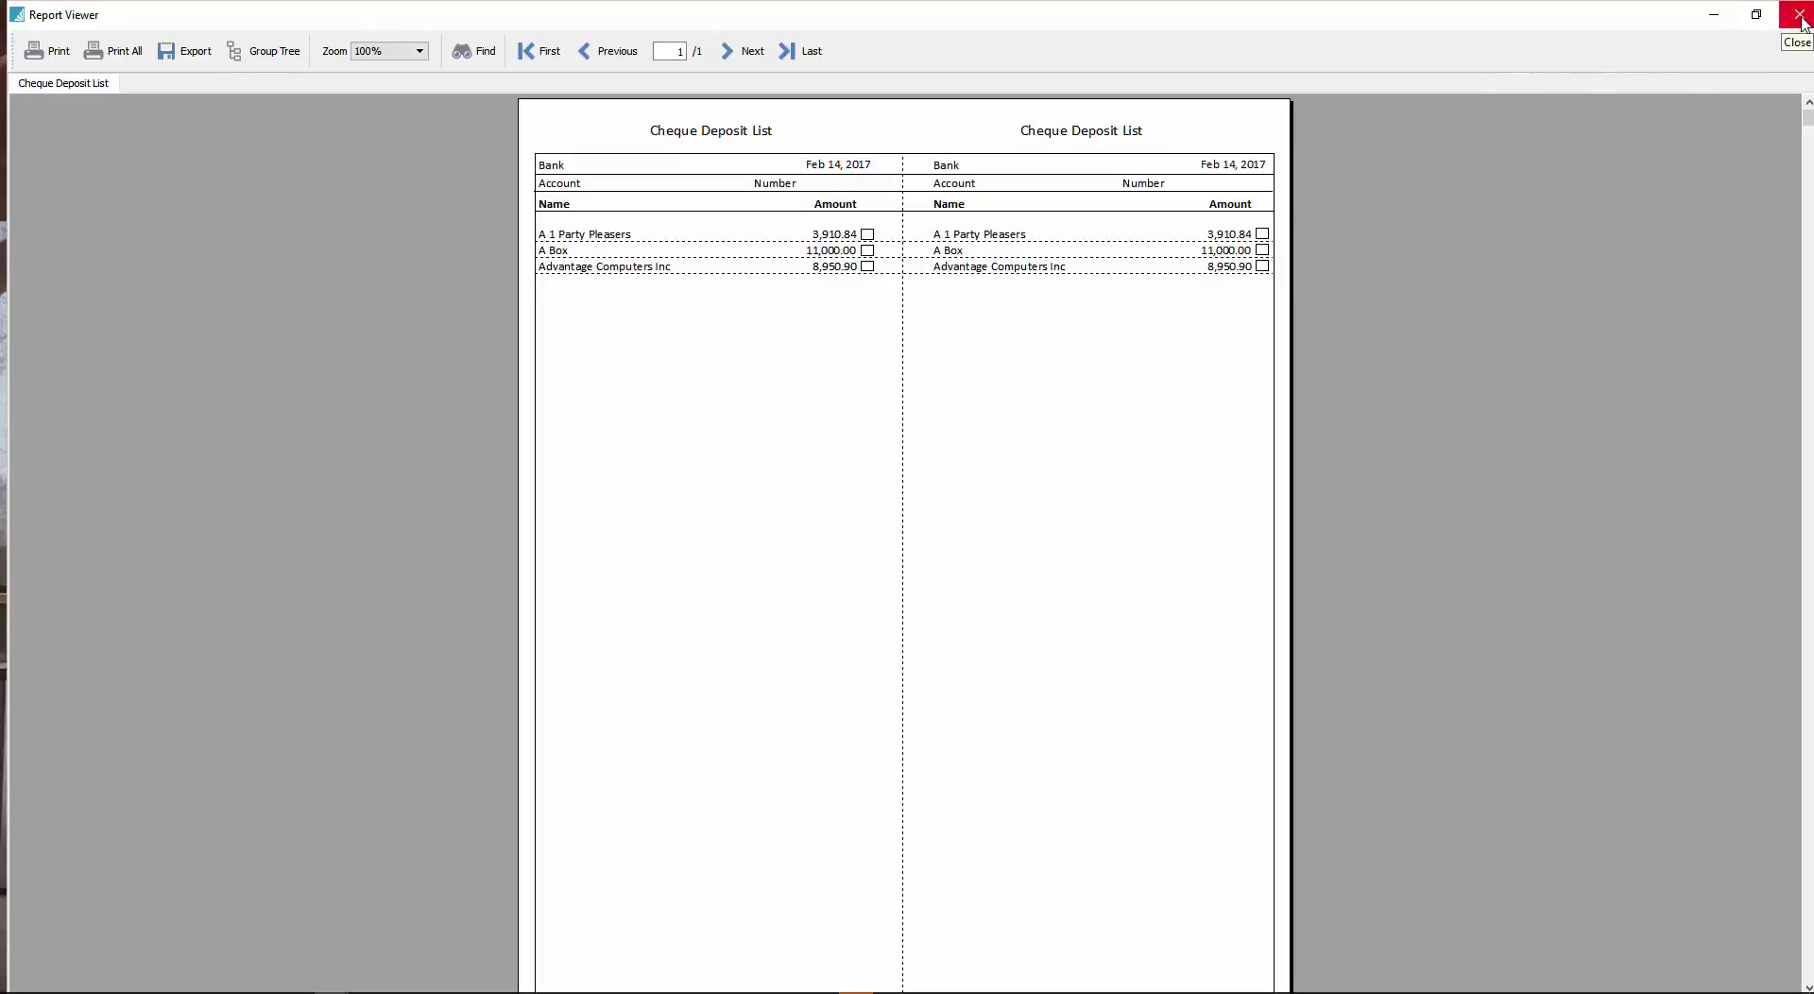
left_click(1800, 16)
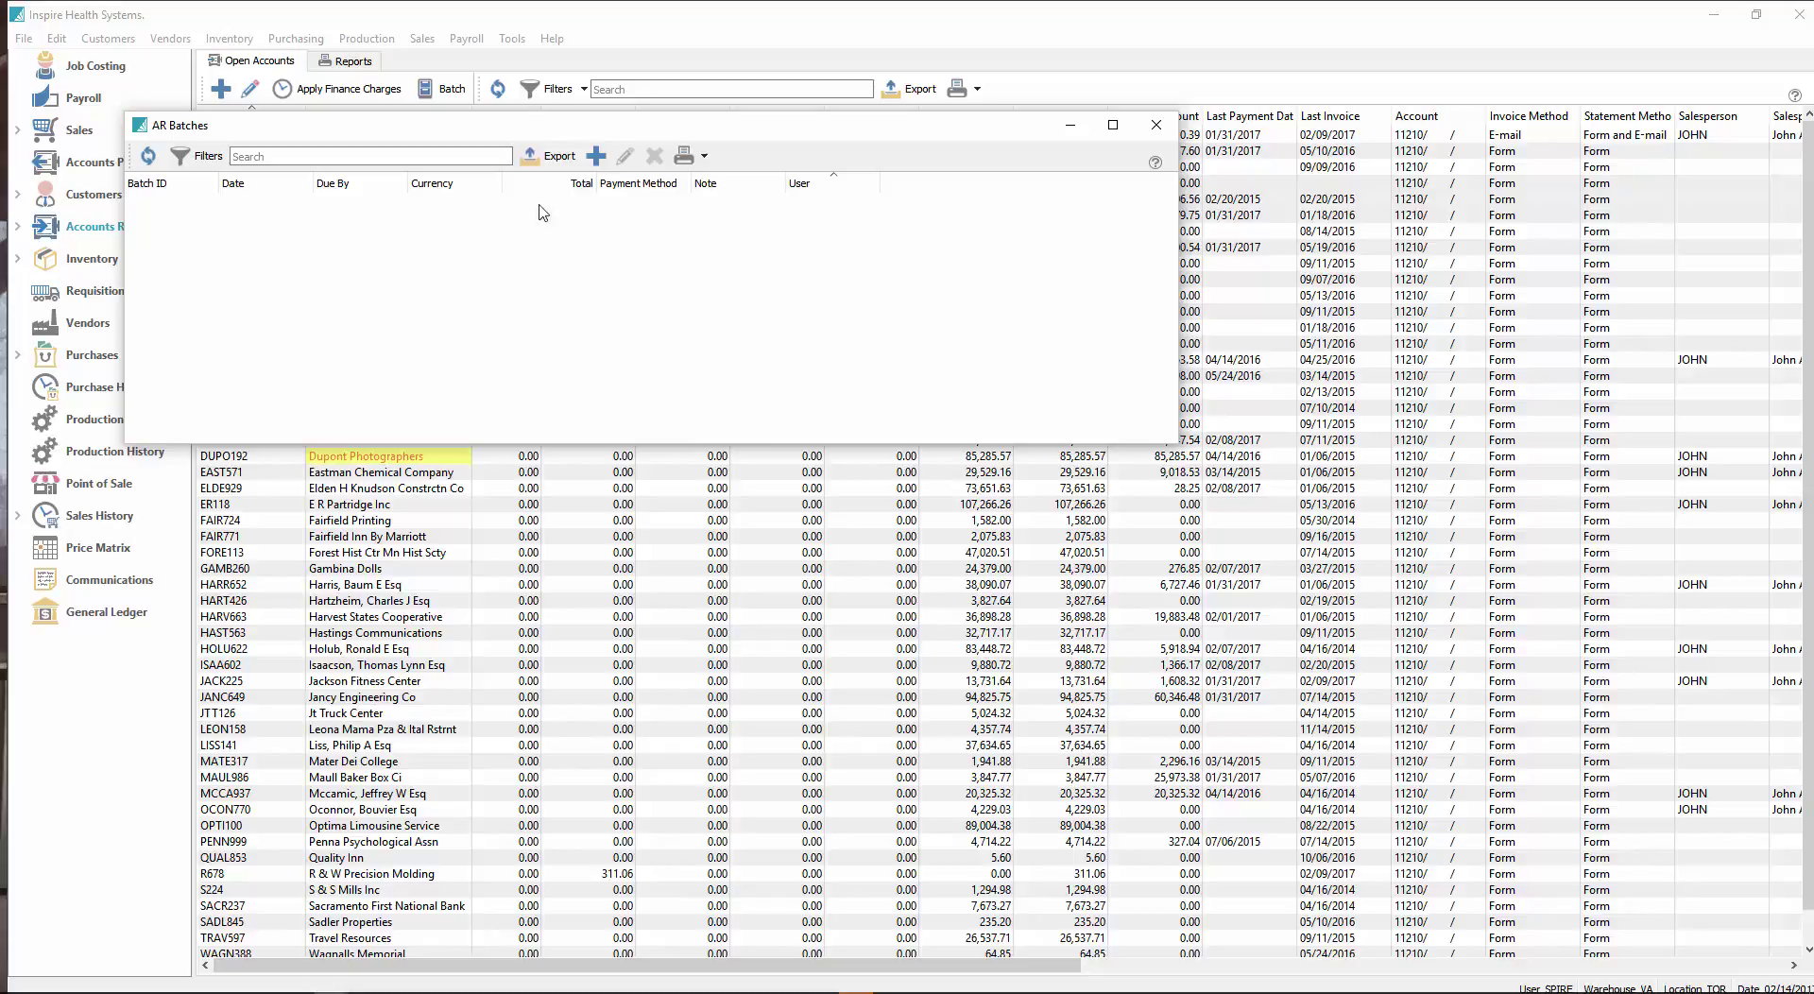
Step: Show General Ledger transactions sorted by Transaction No and select the two 23,861.74 bank transfer entries
left_click(1156, 124)
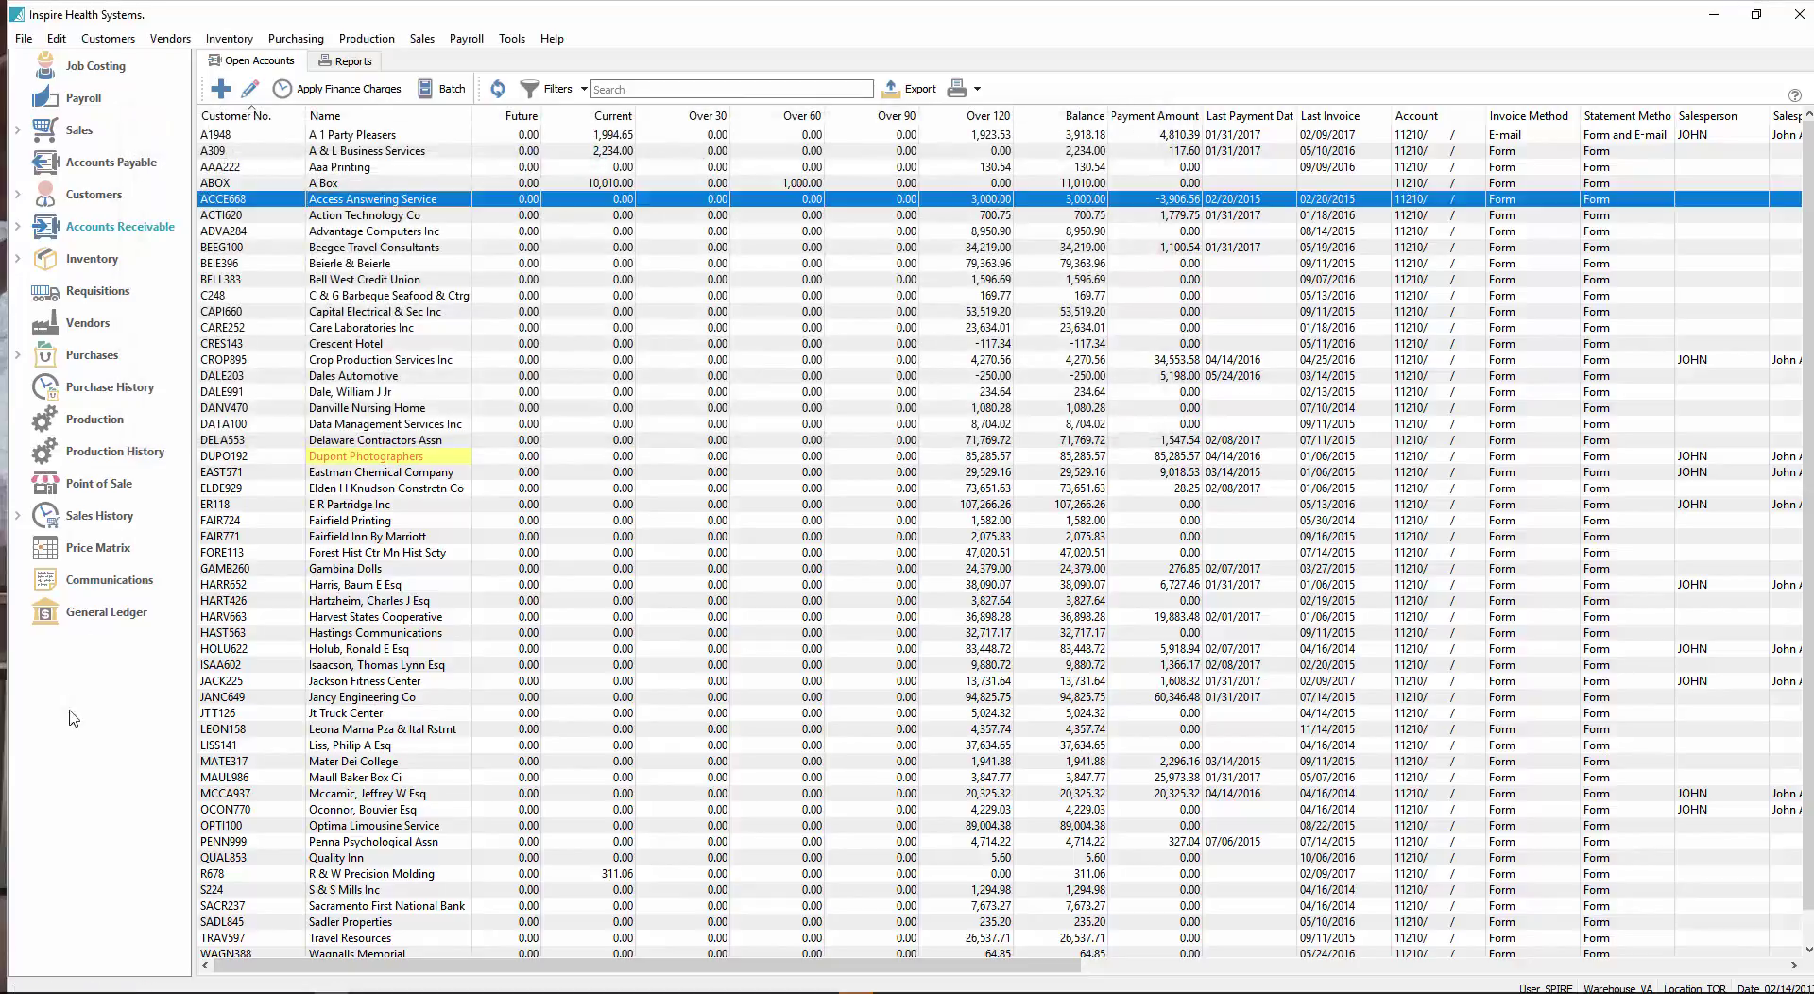
left_click(126, 614)
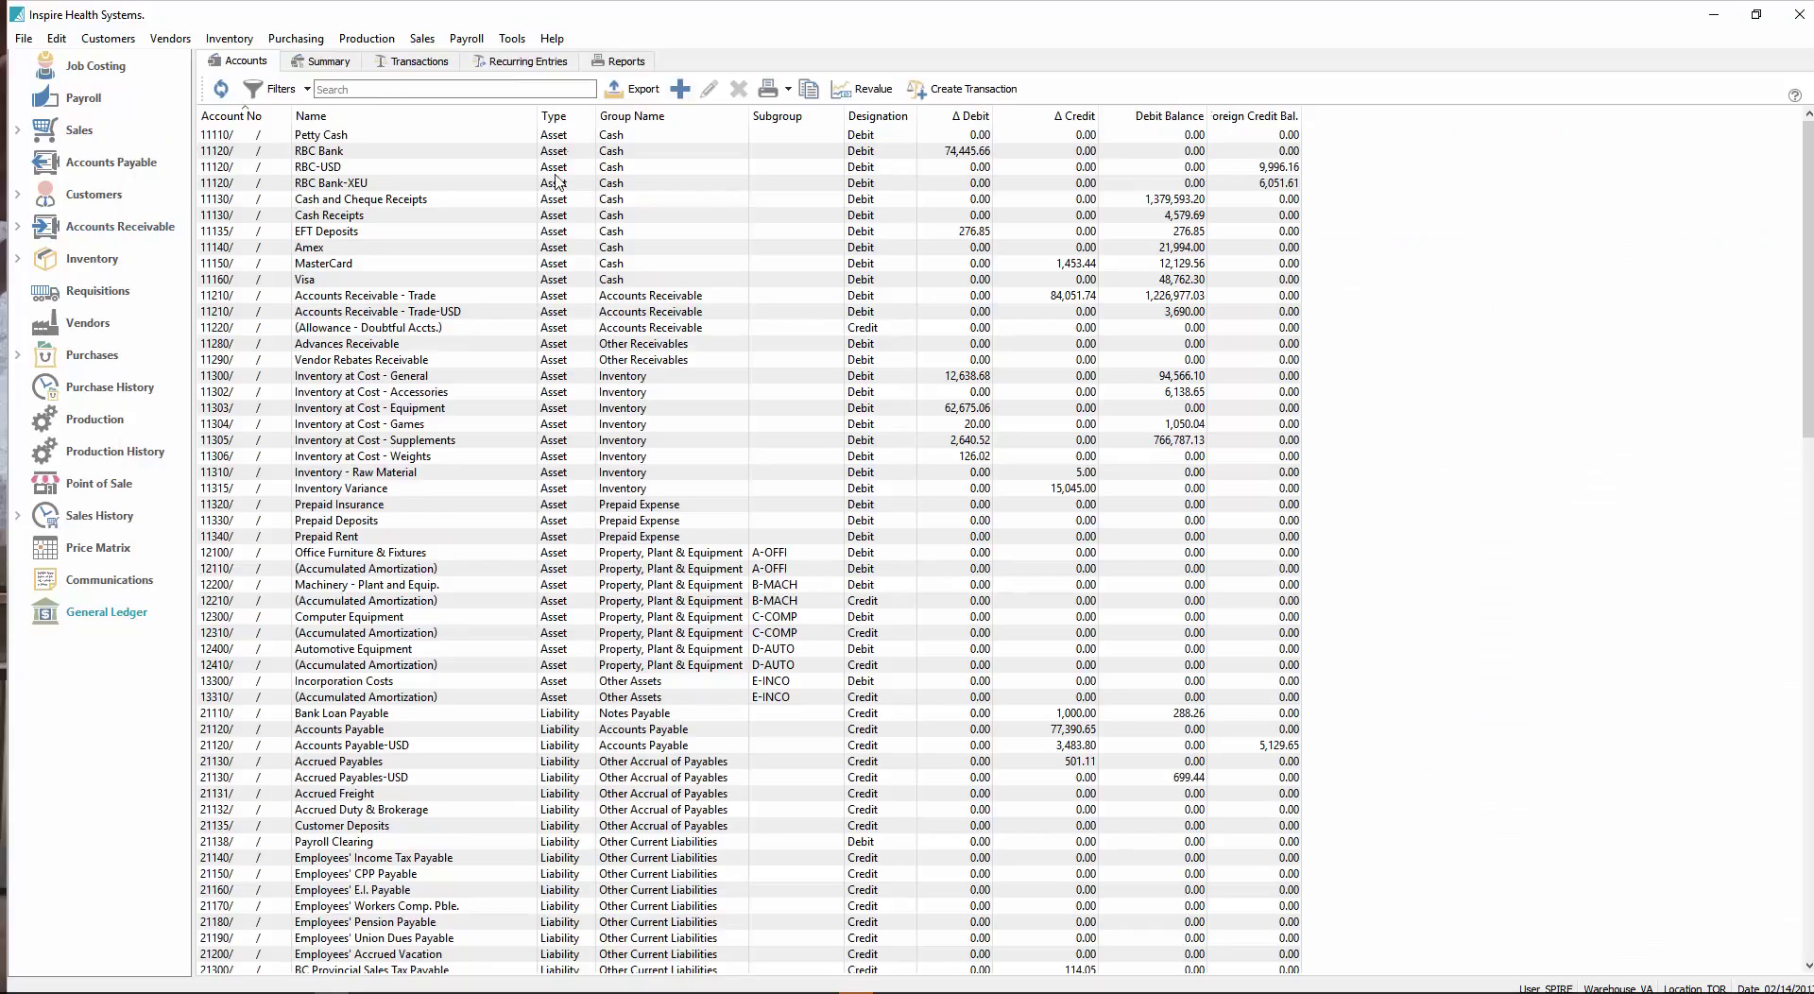
left_click(437, 63)
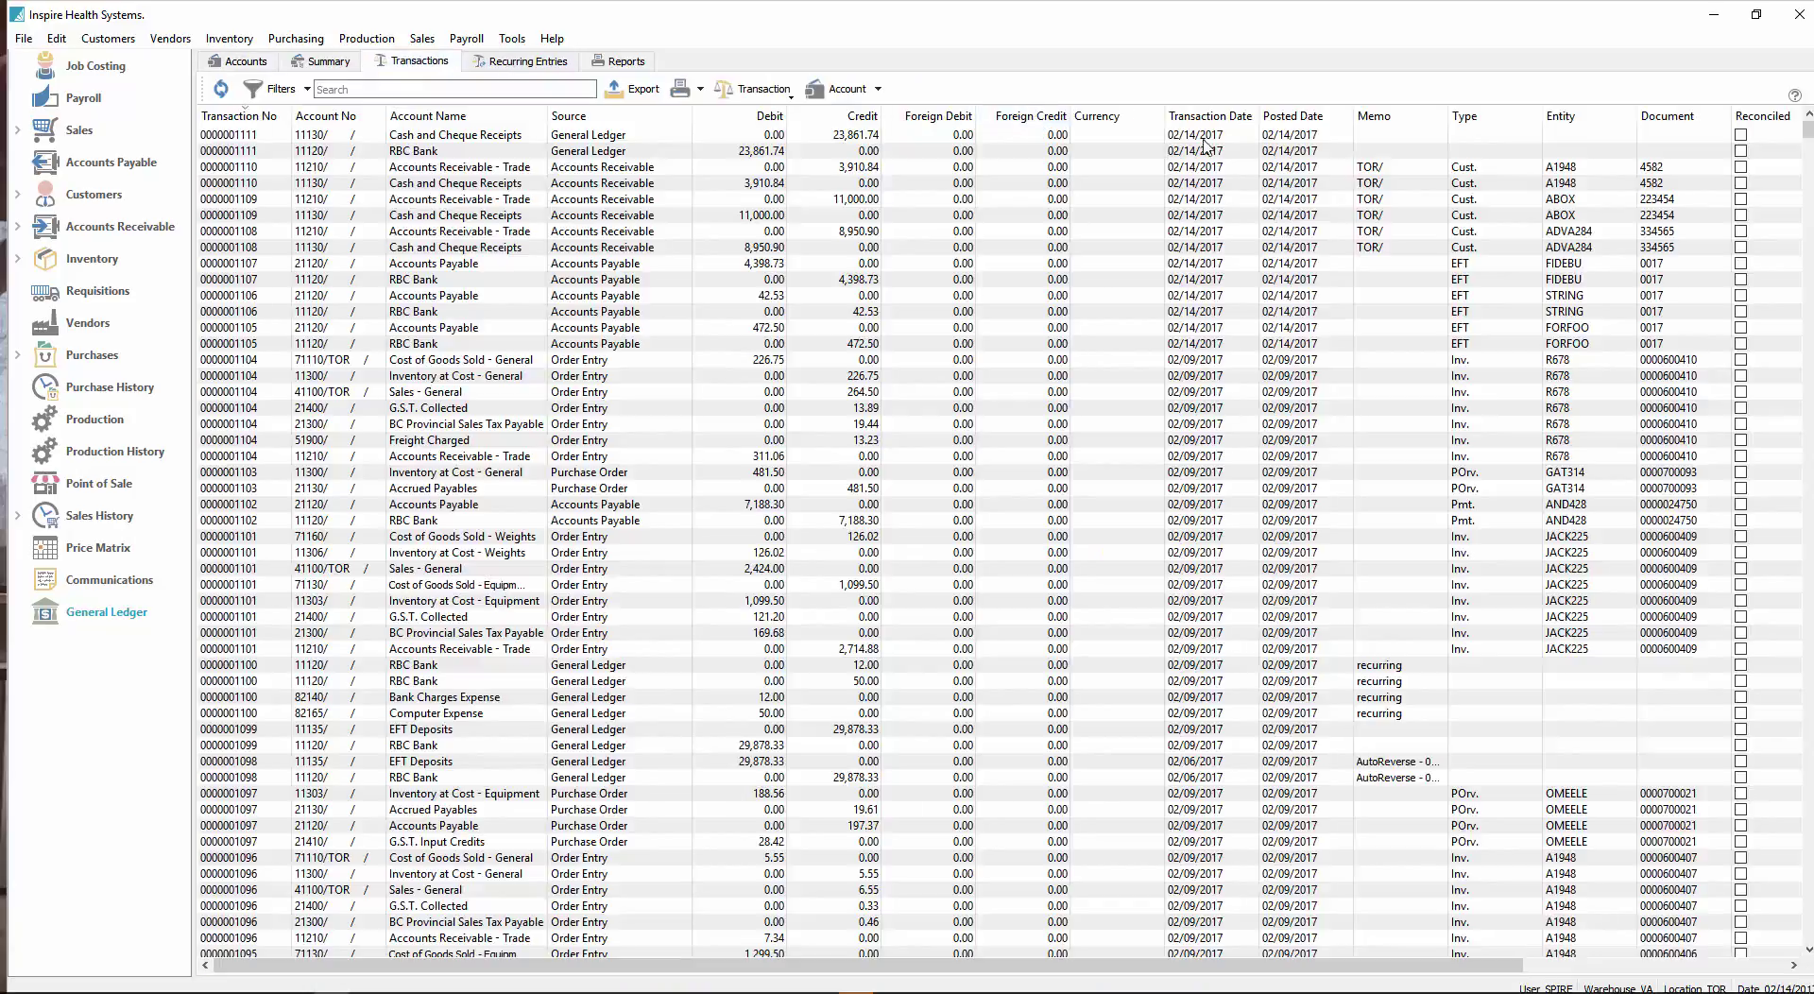
left_click(270, 119)
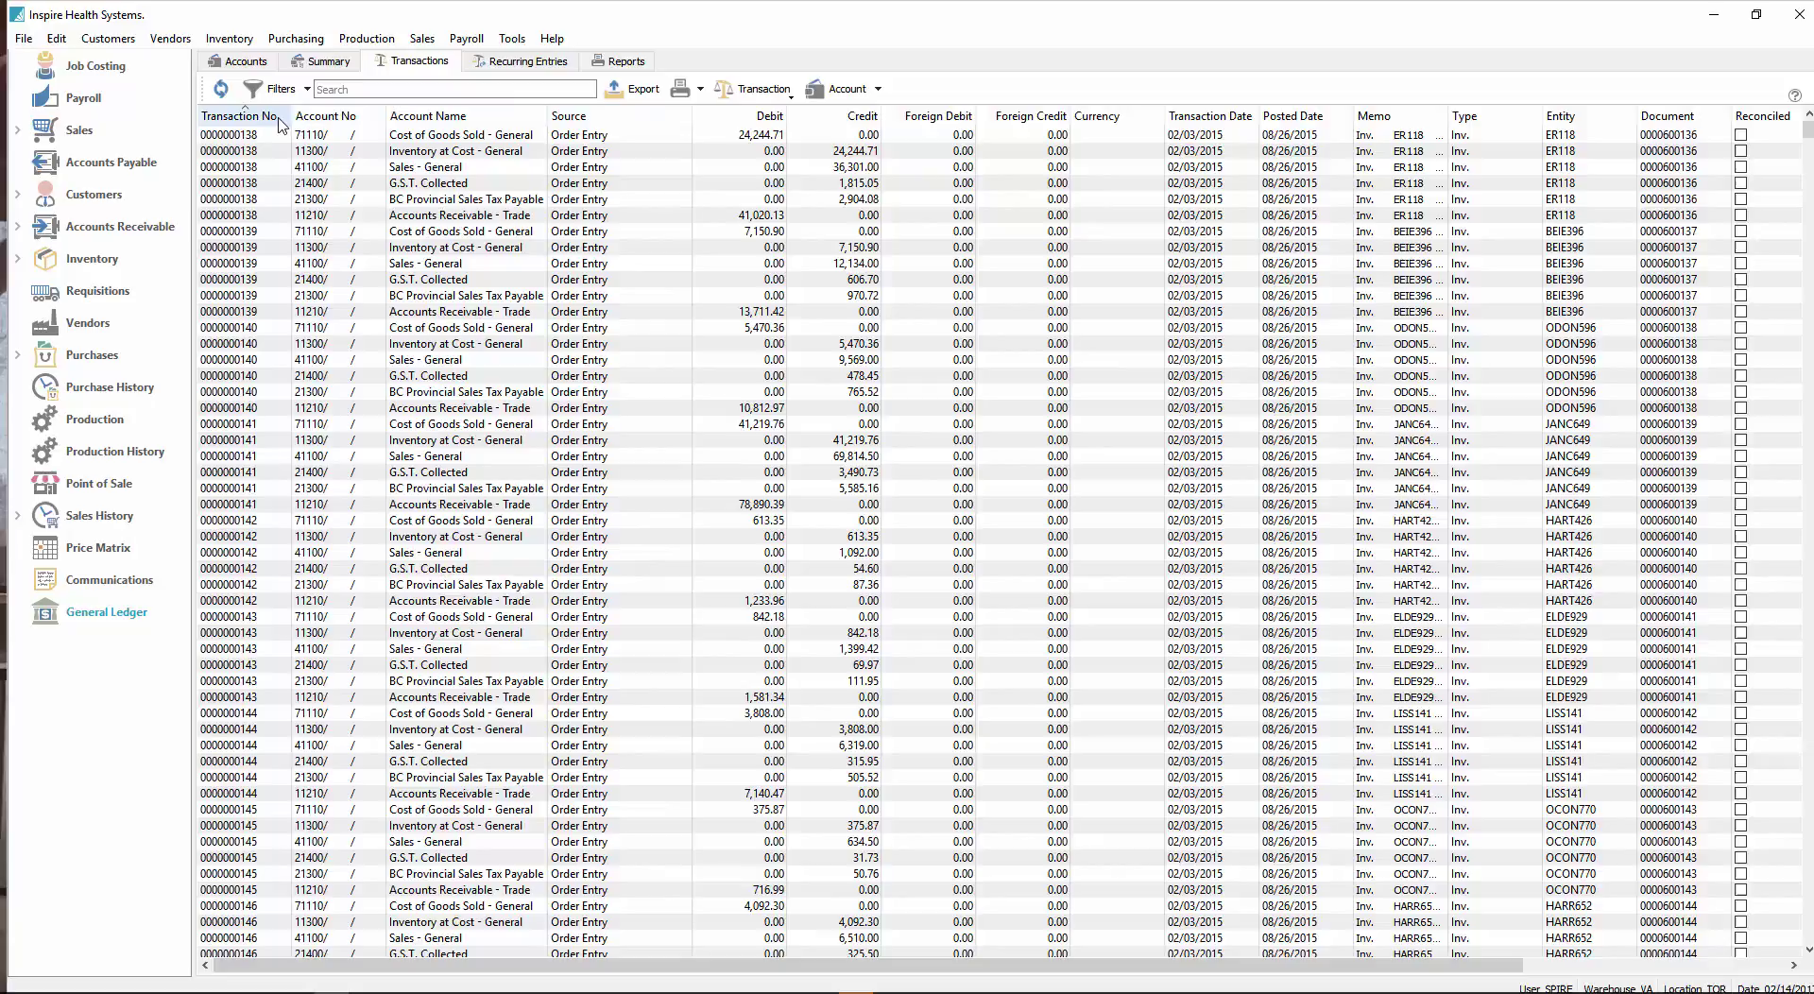
left_click(283, 121)
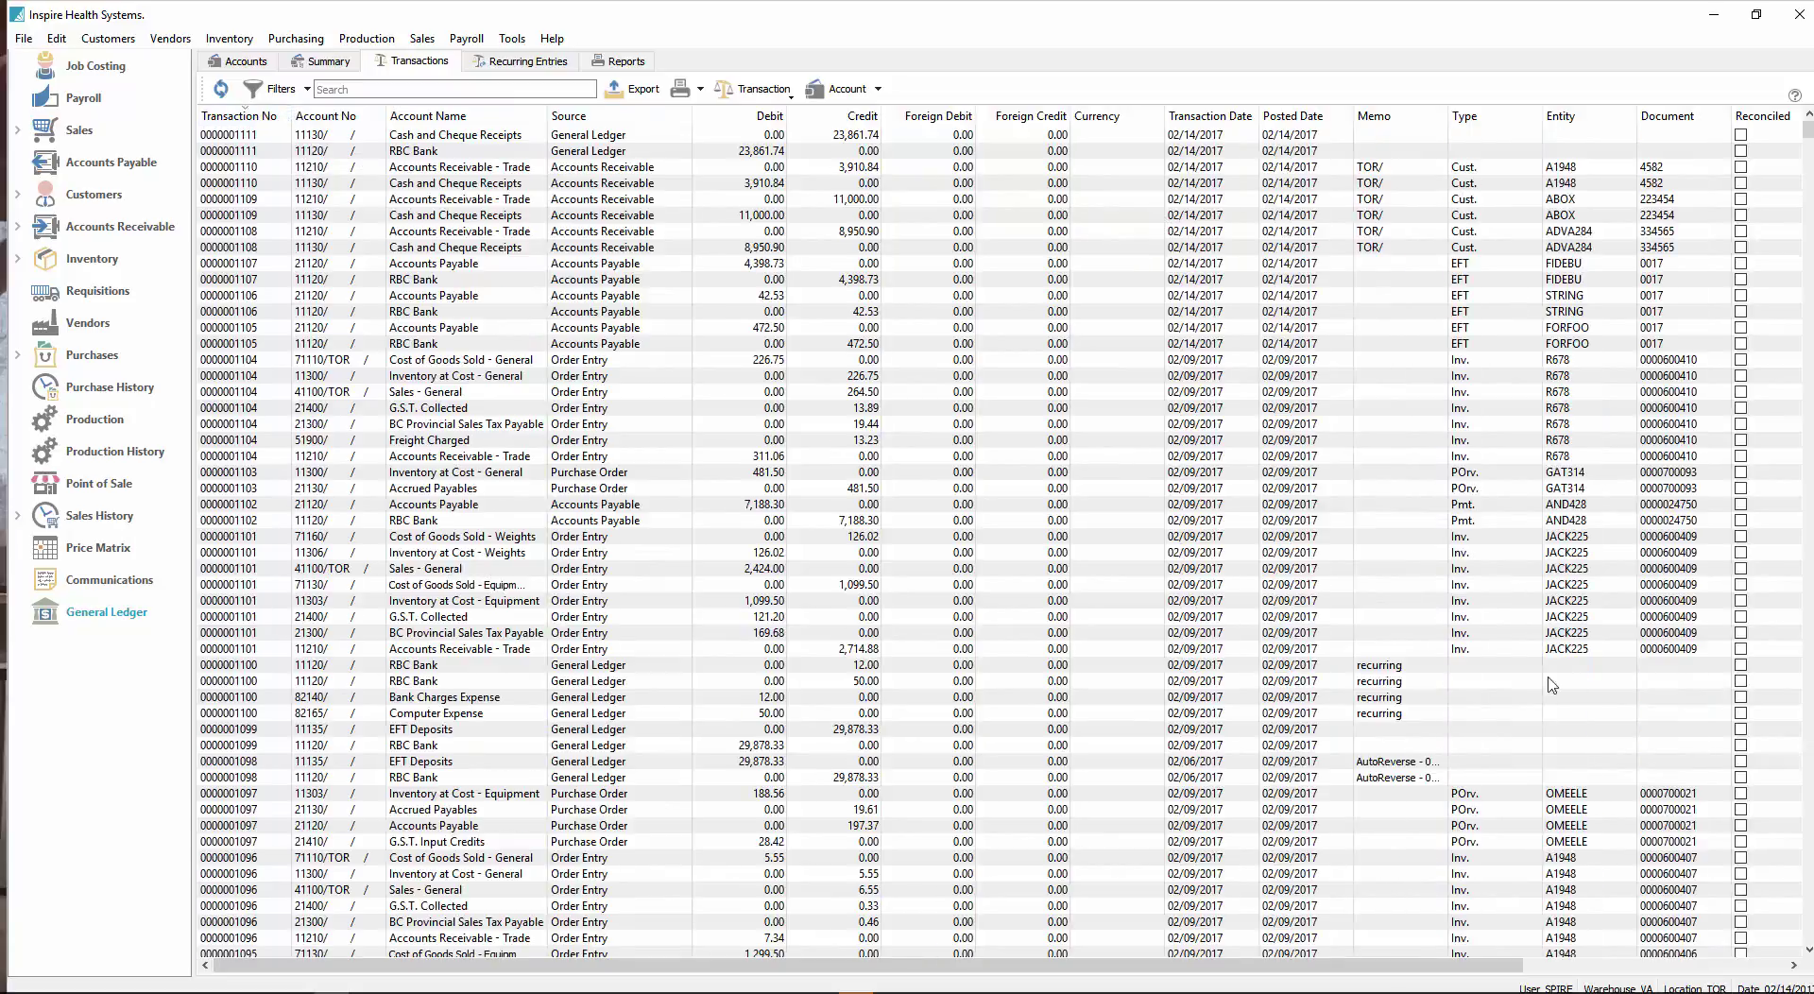
left_click_drag(1485, 963, 1611, 948)
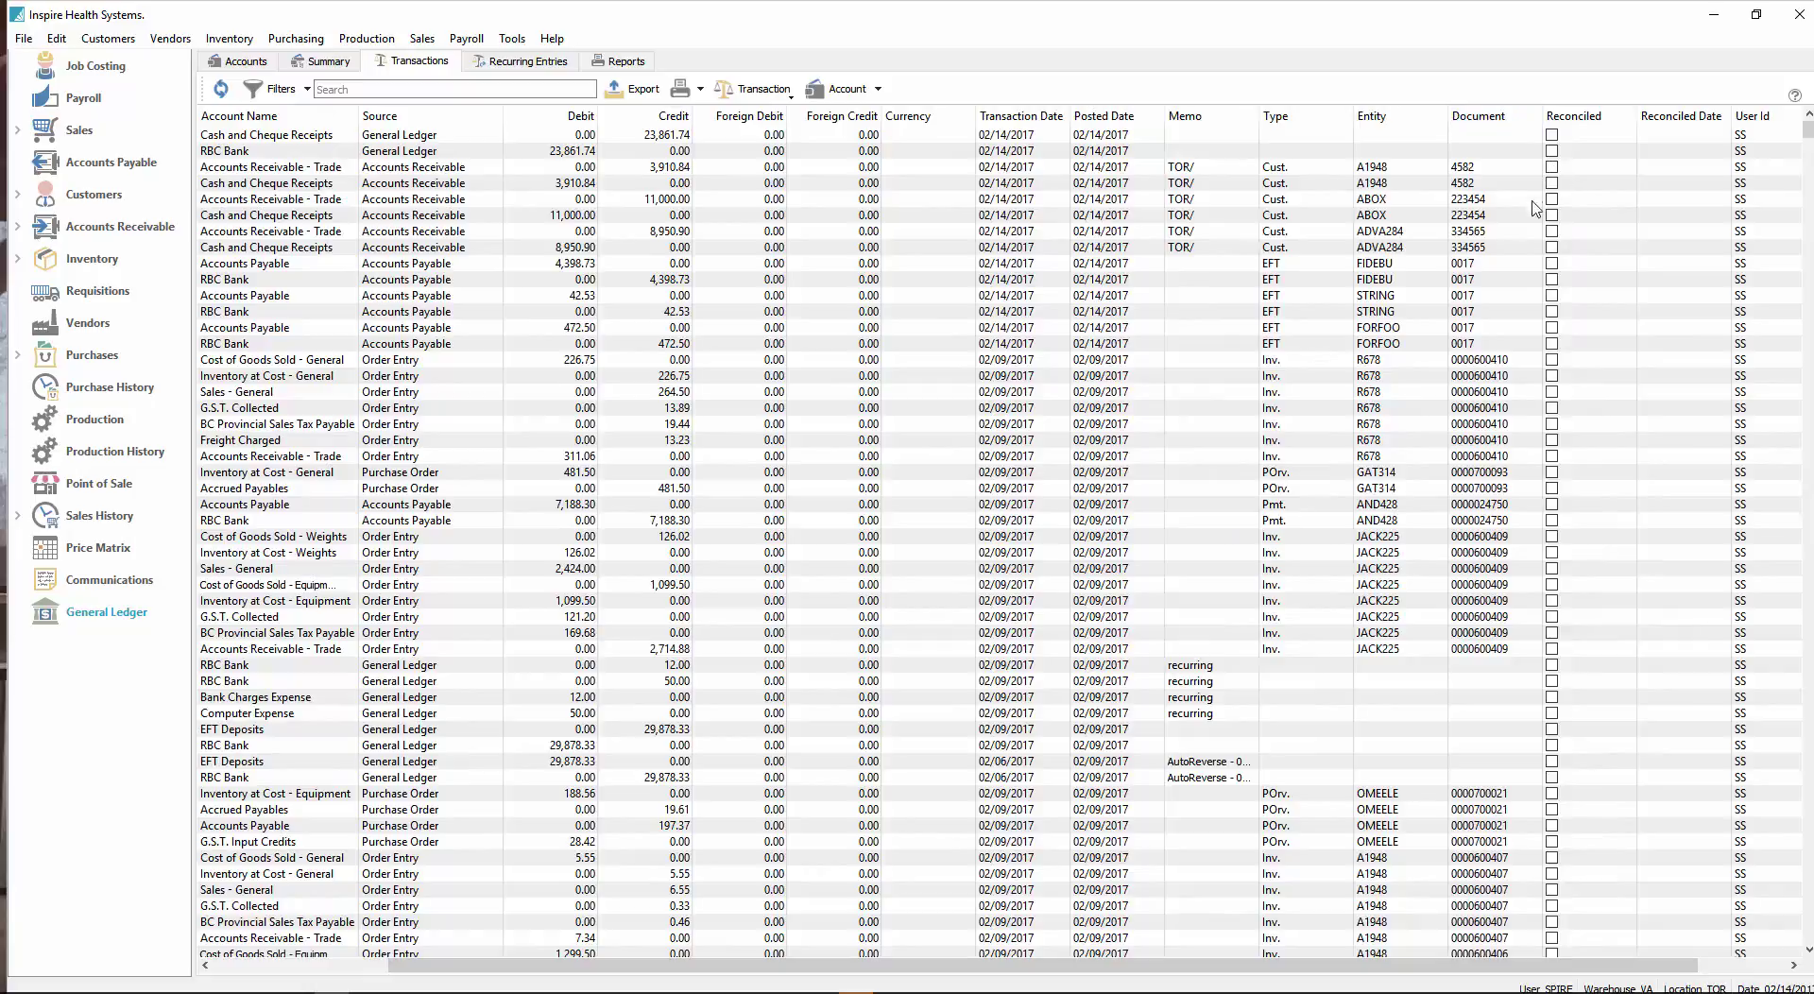
left_click_drag(635, 135, 635, 151)
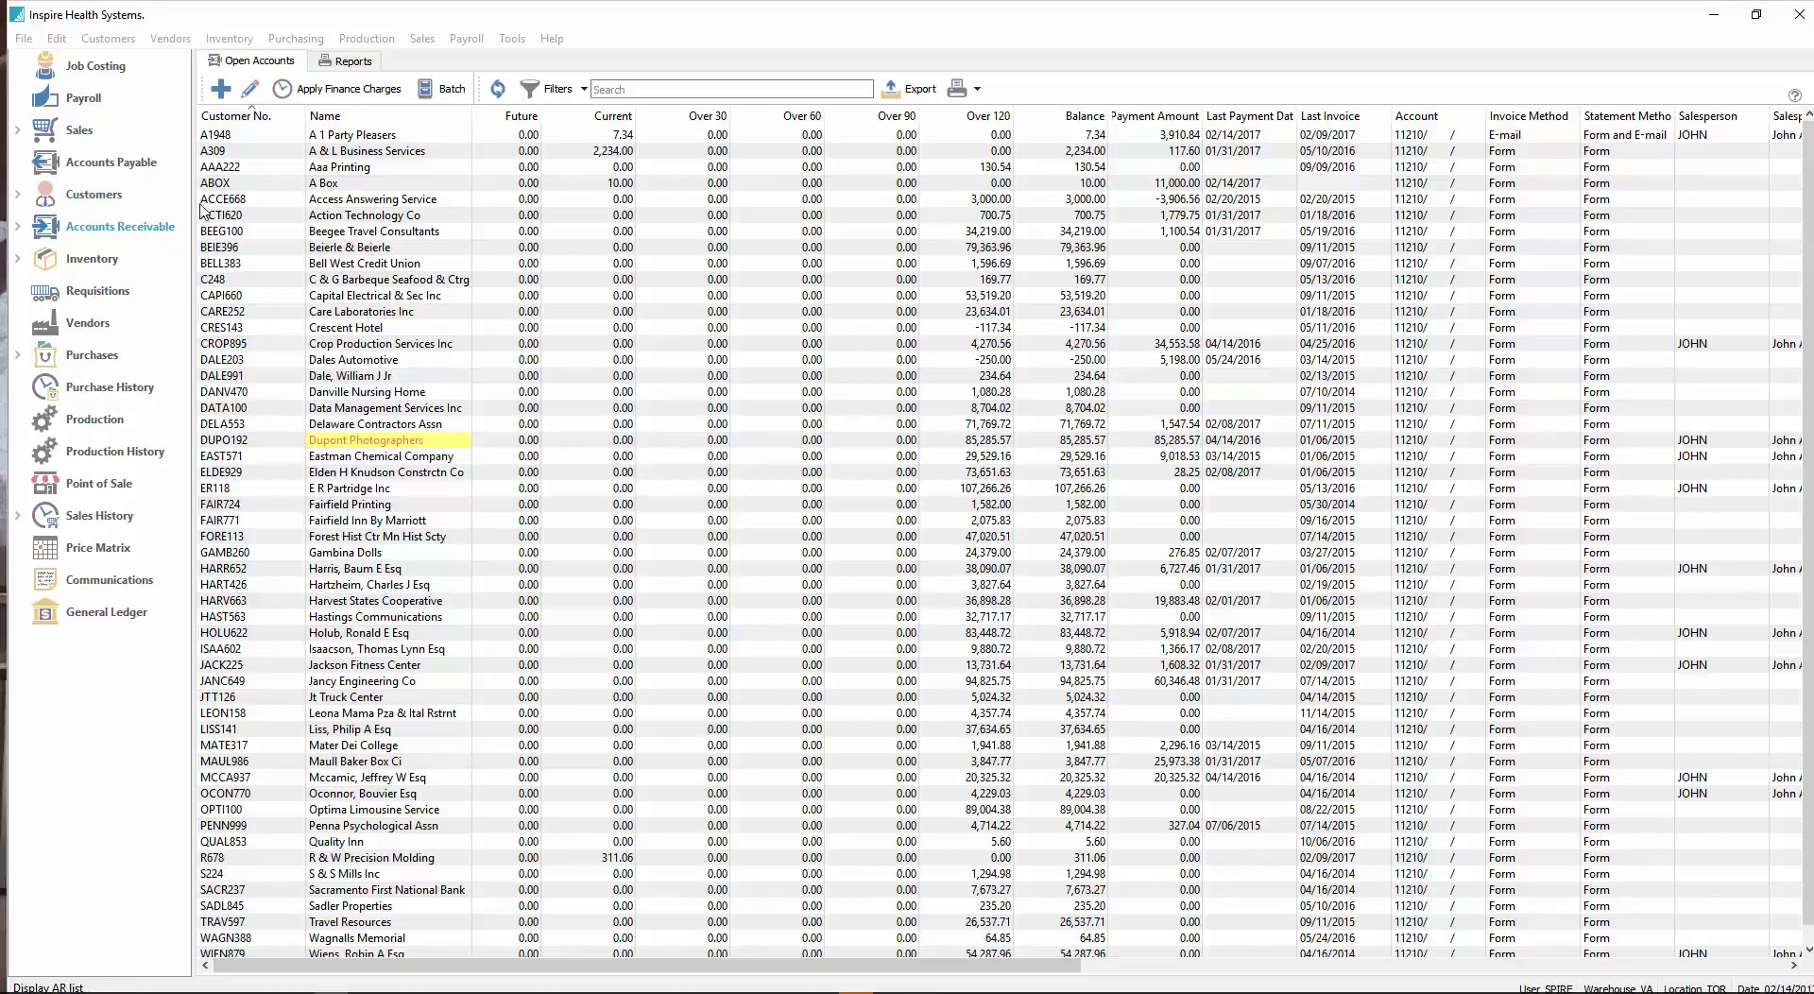
Step: Start a new receivables batch with EFT payment method and load all open receivables
left_click(434, 98)
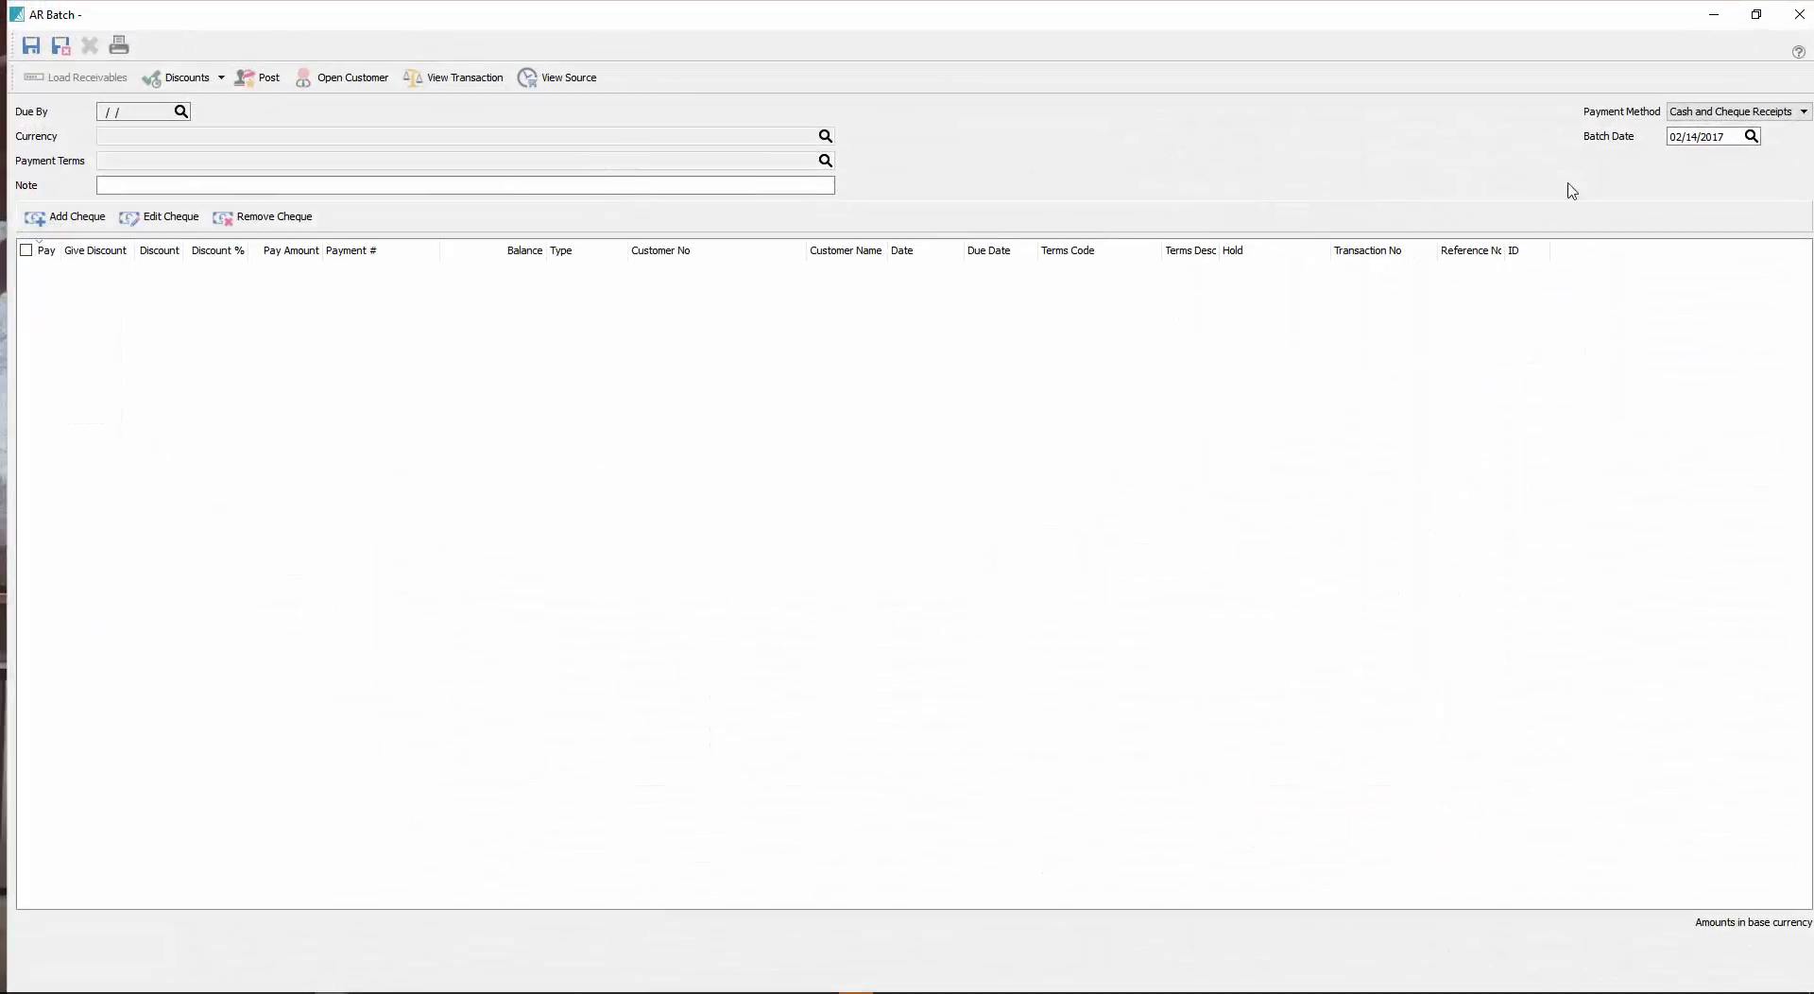
left_click(1739, 112)
left_click(1700, 138)
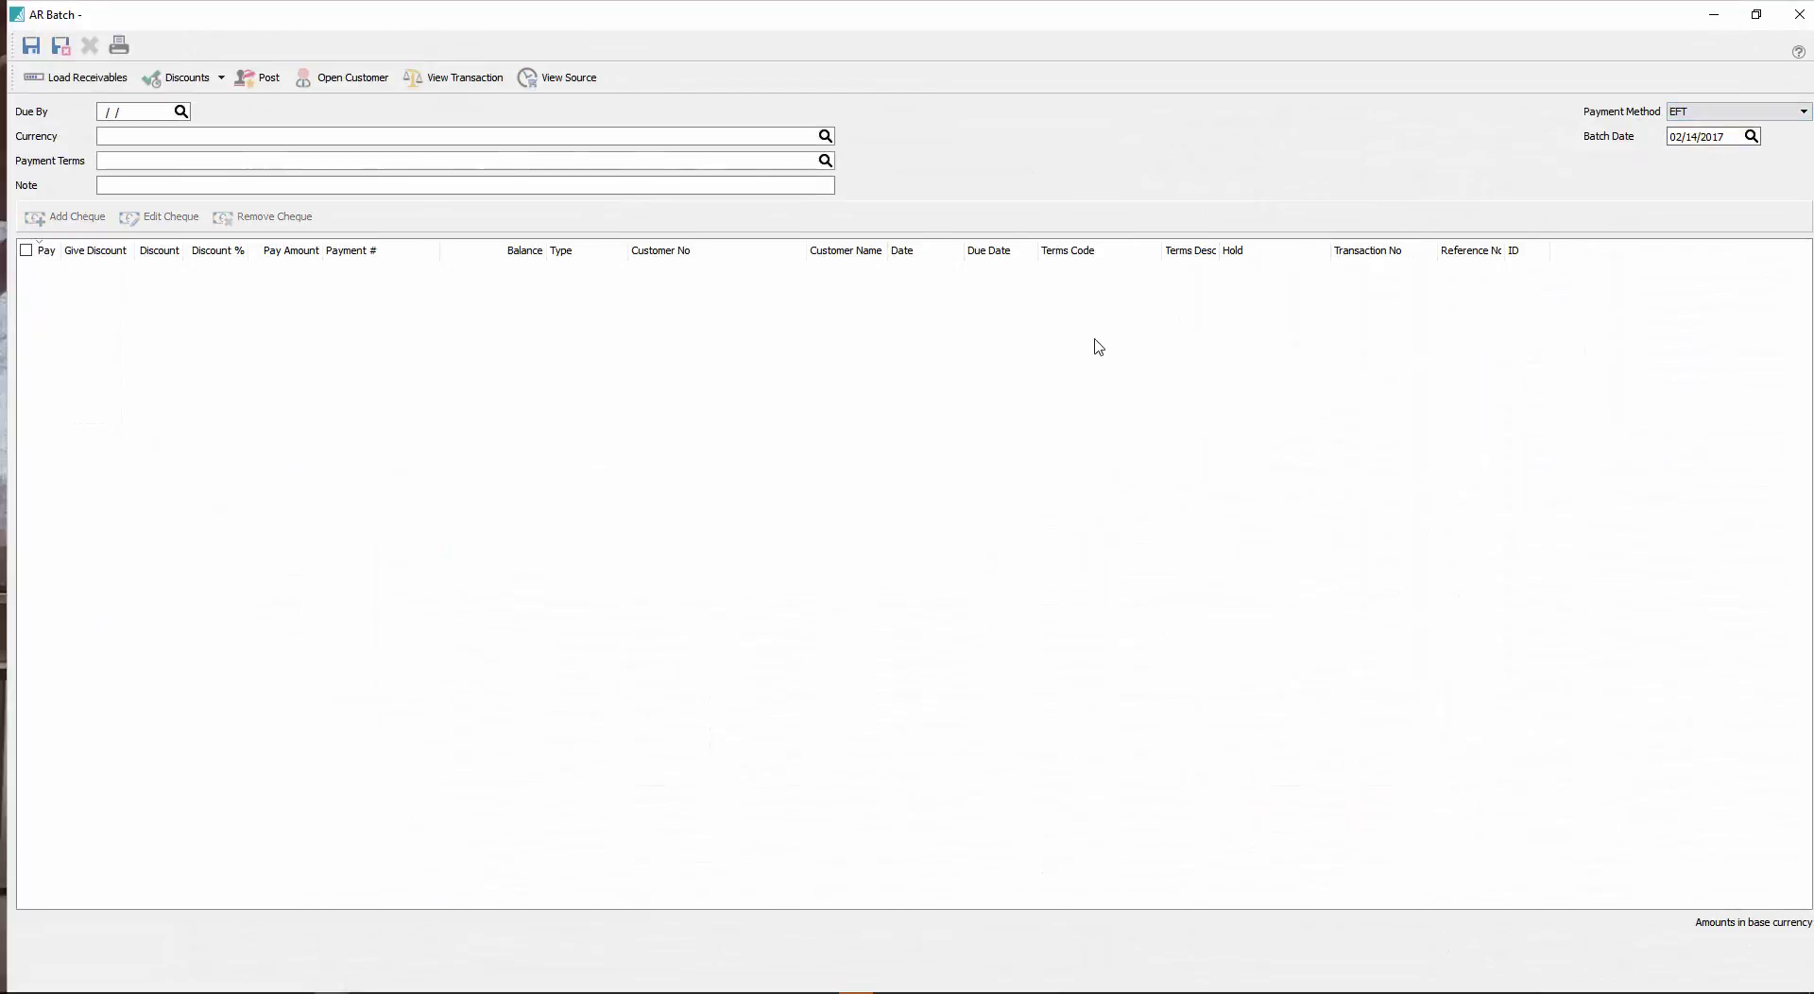
left_click(66, 81)
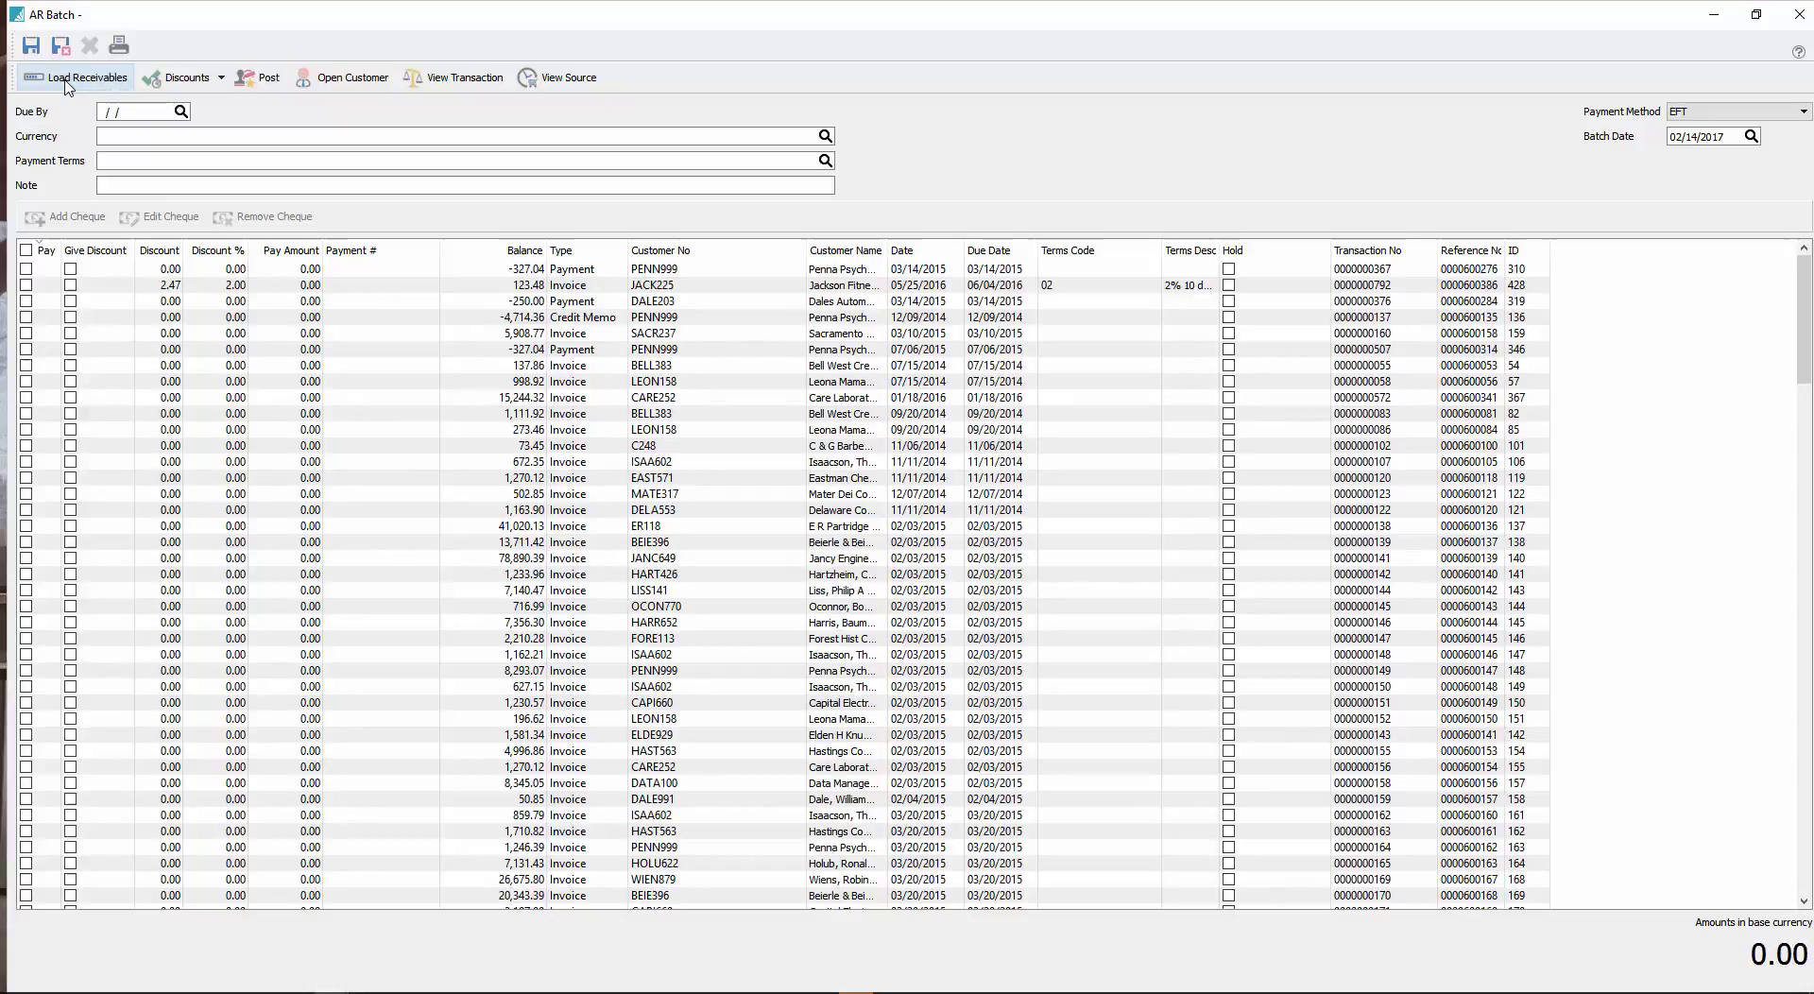
Step: Check Dales Automotive's bank institution and account numbers on its Billing tab
left_click(310, 301)
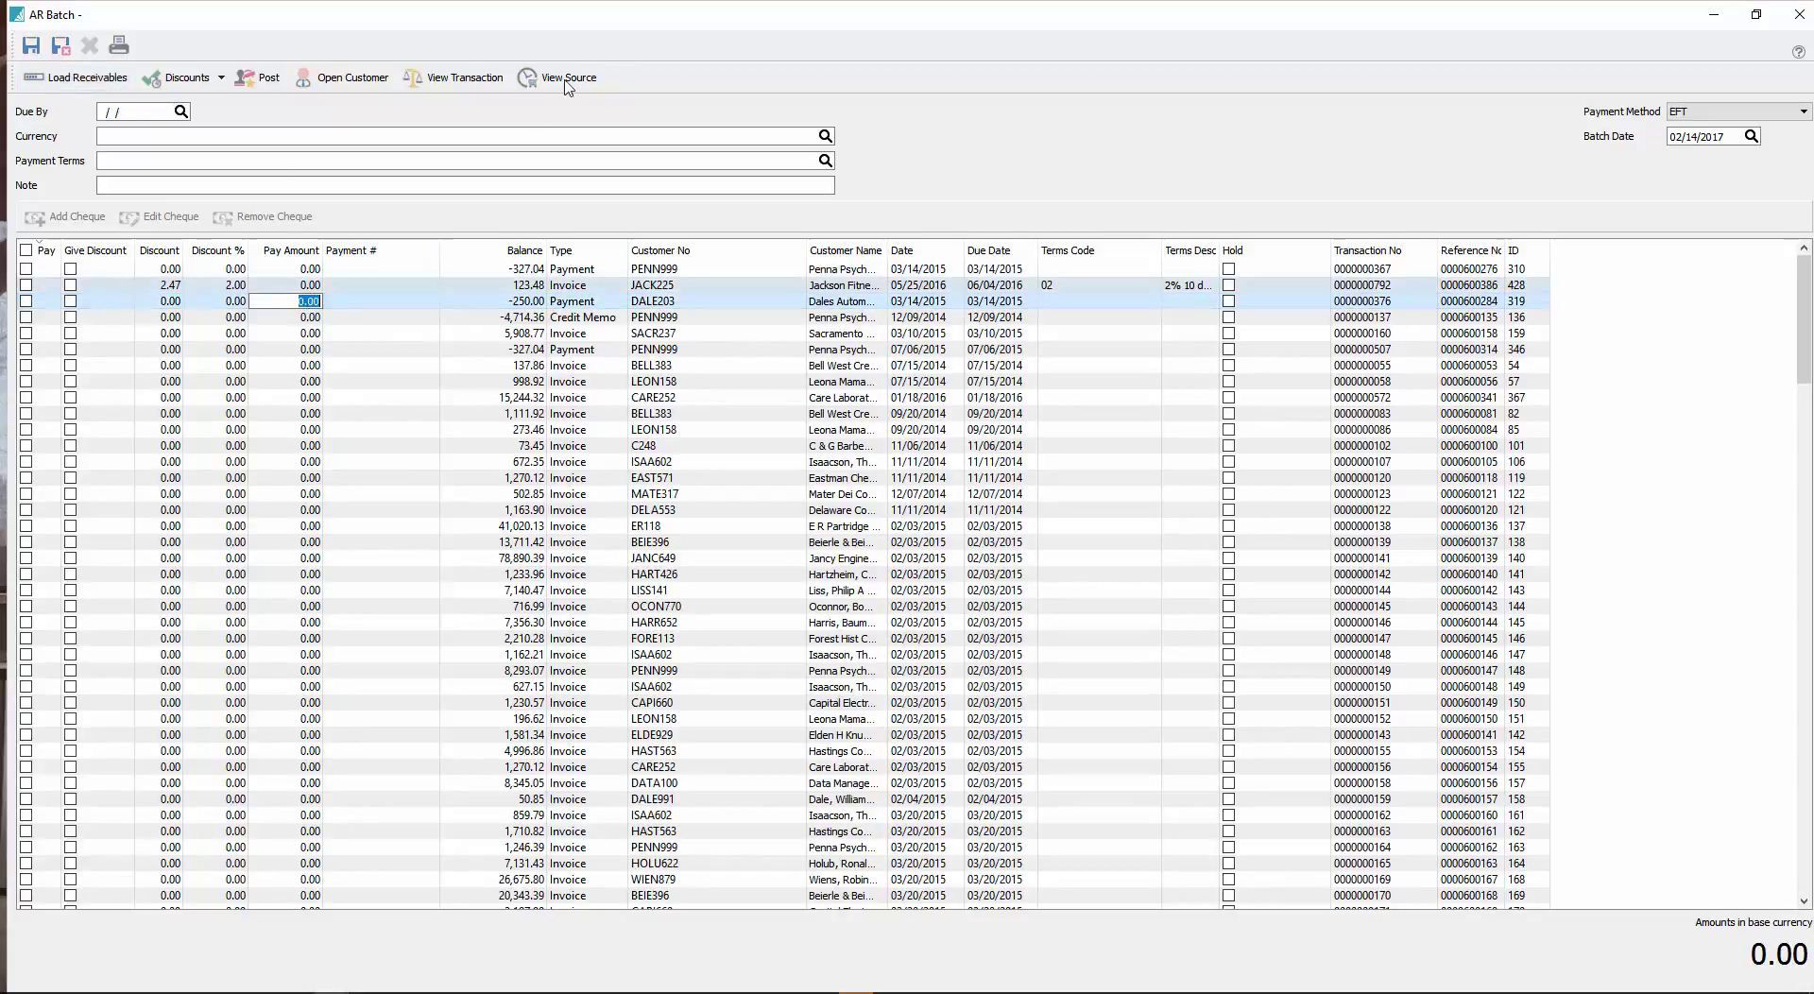
left_click(344, 77)
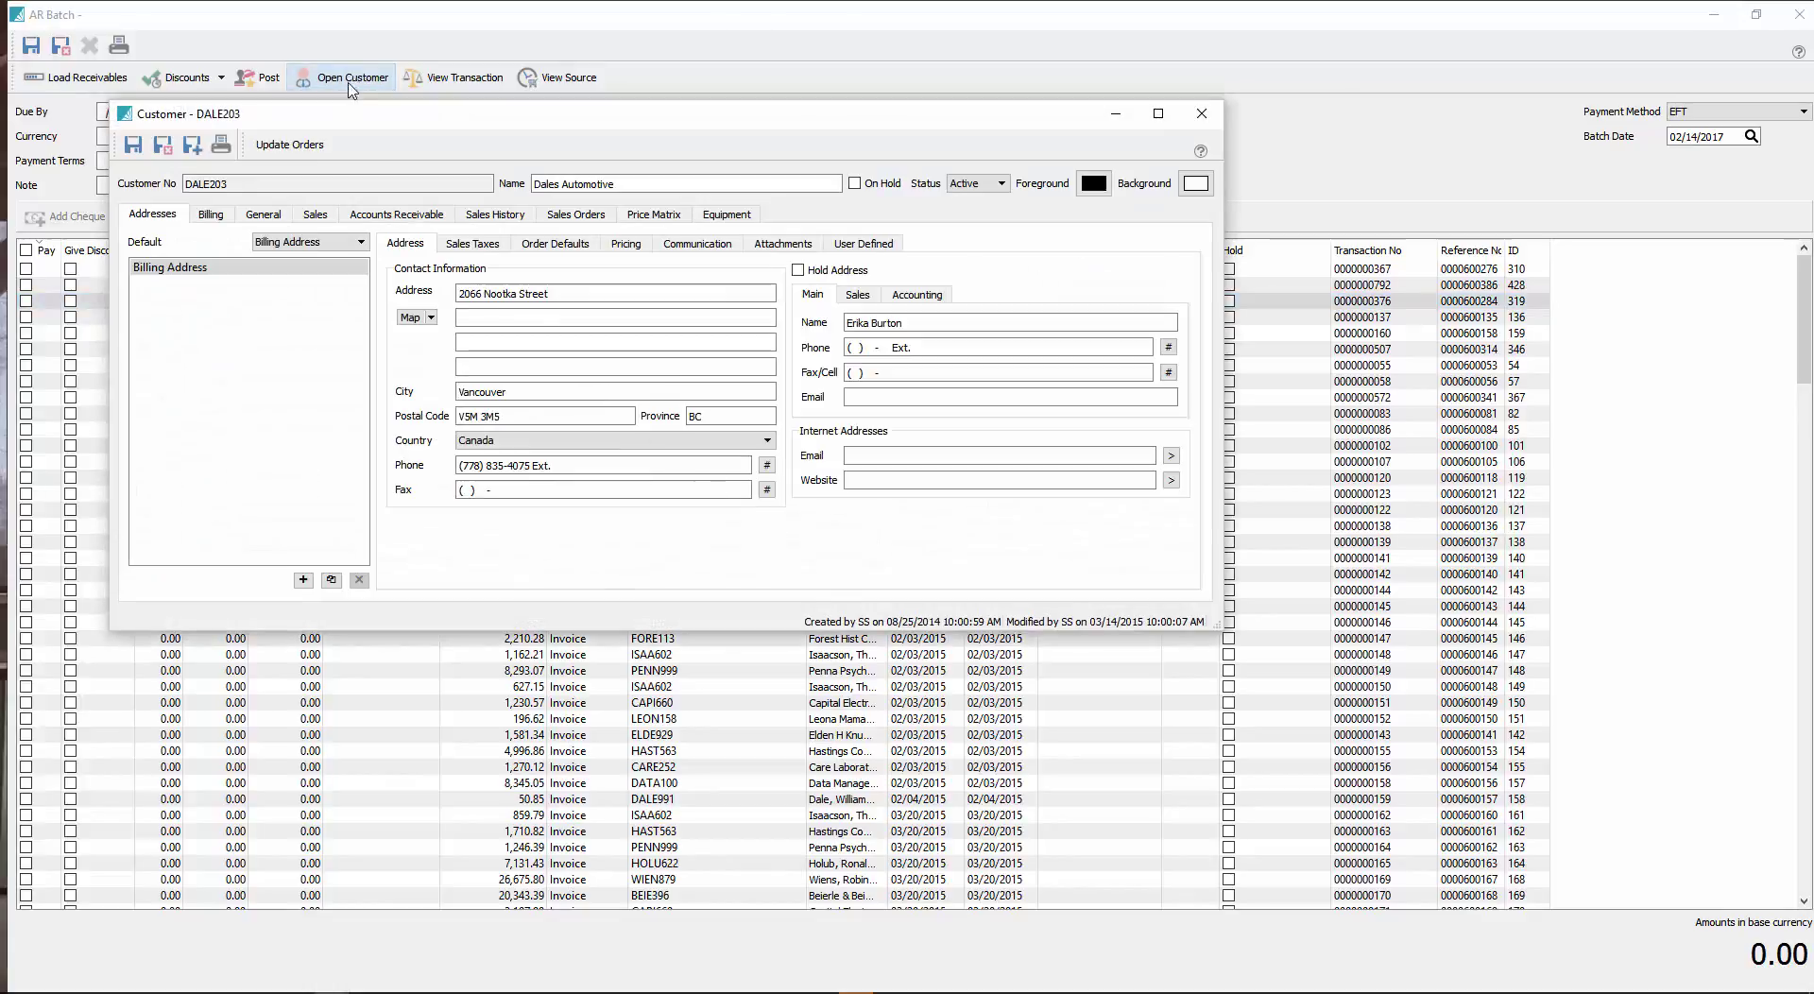
left_click(212, 216)
left_click(895, 384)
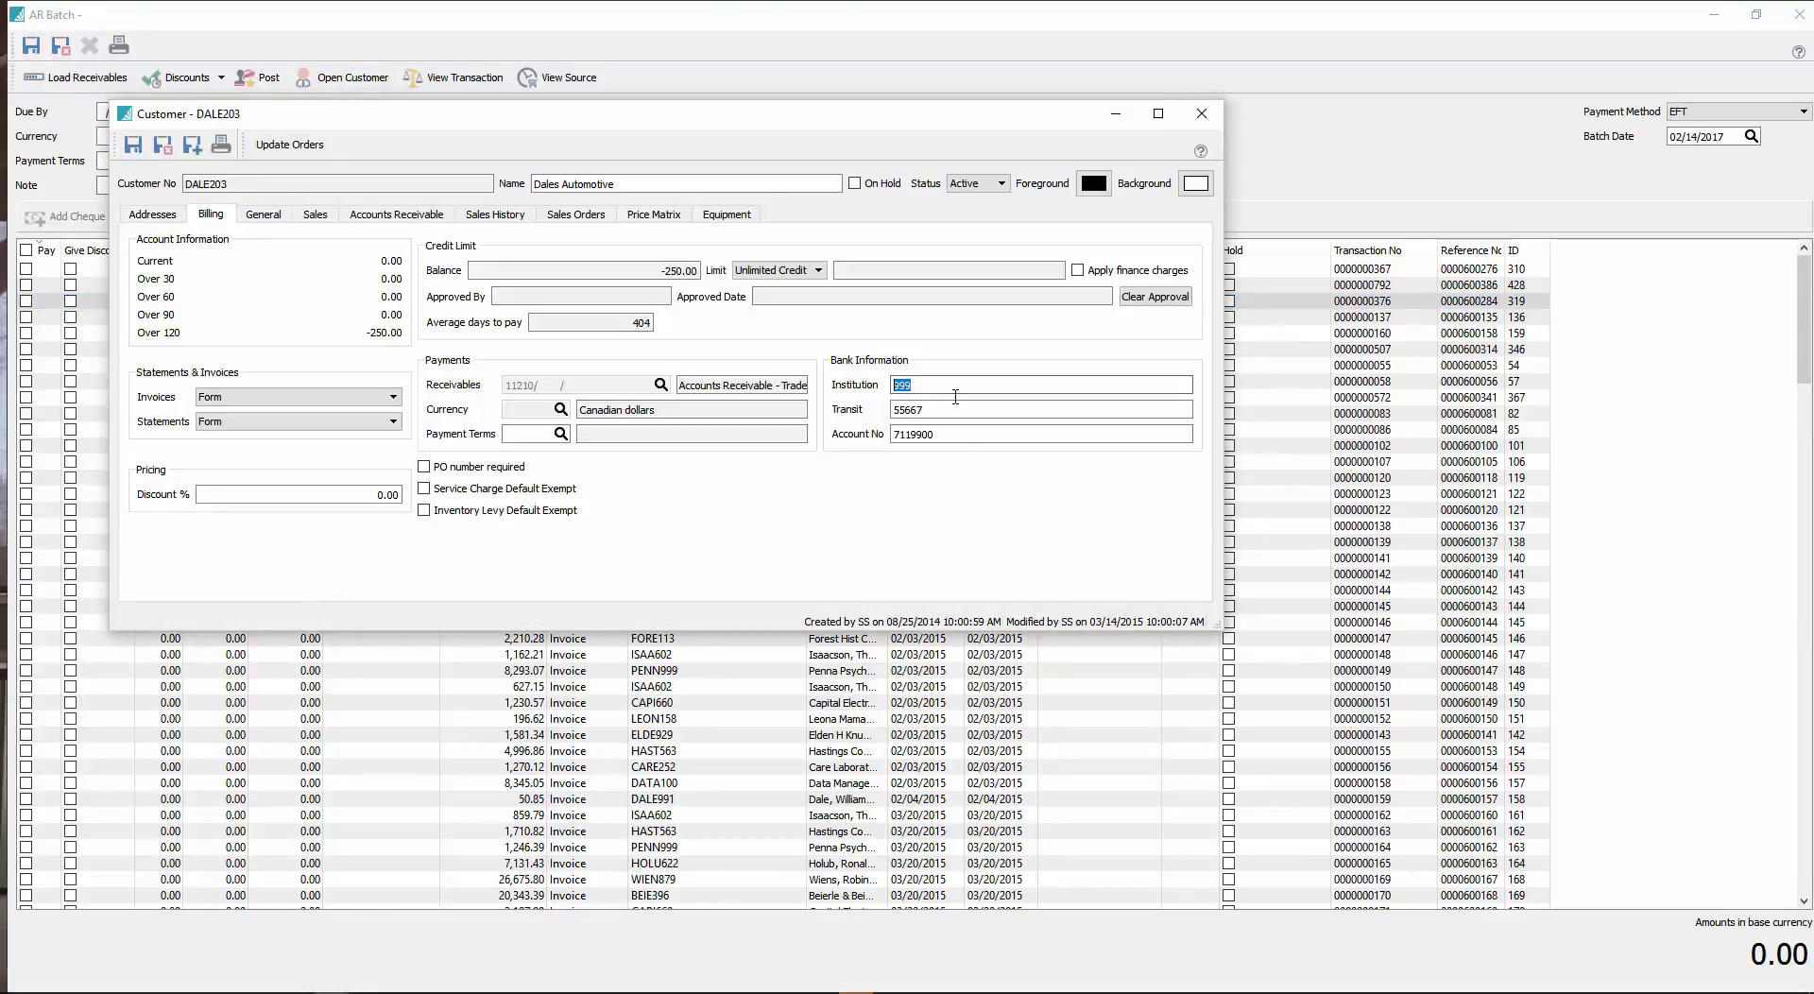
left_click(944, 434)
left_click(931, 381)
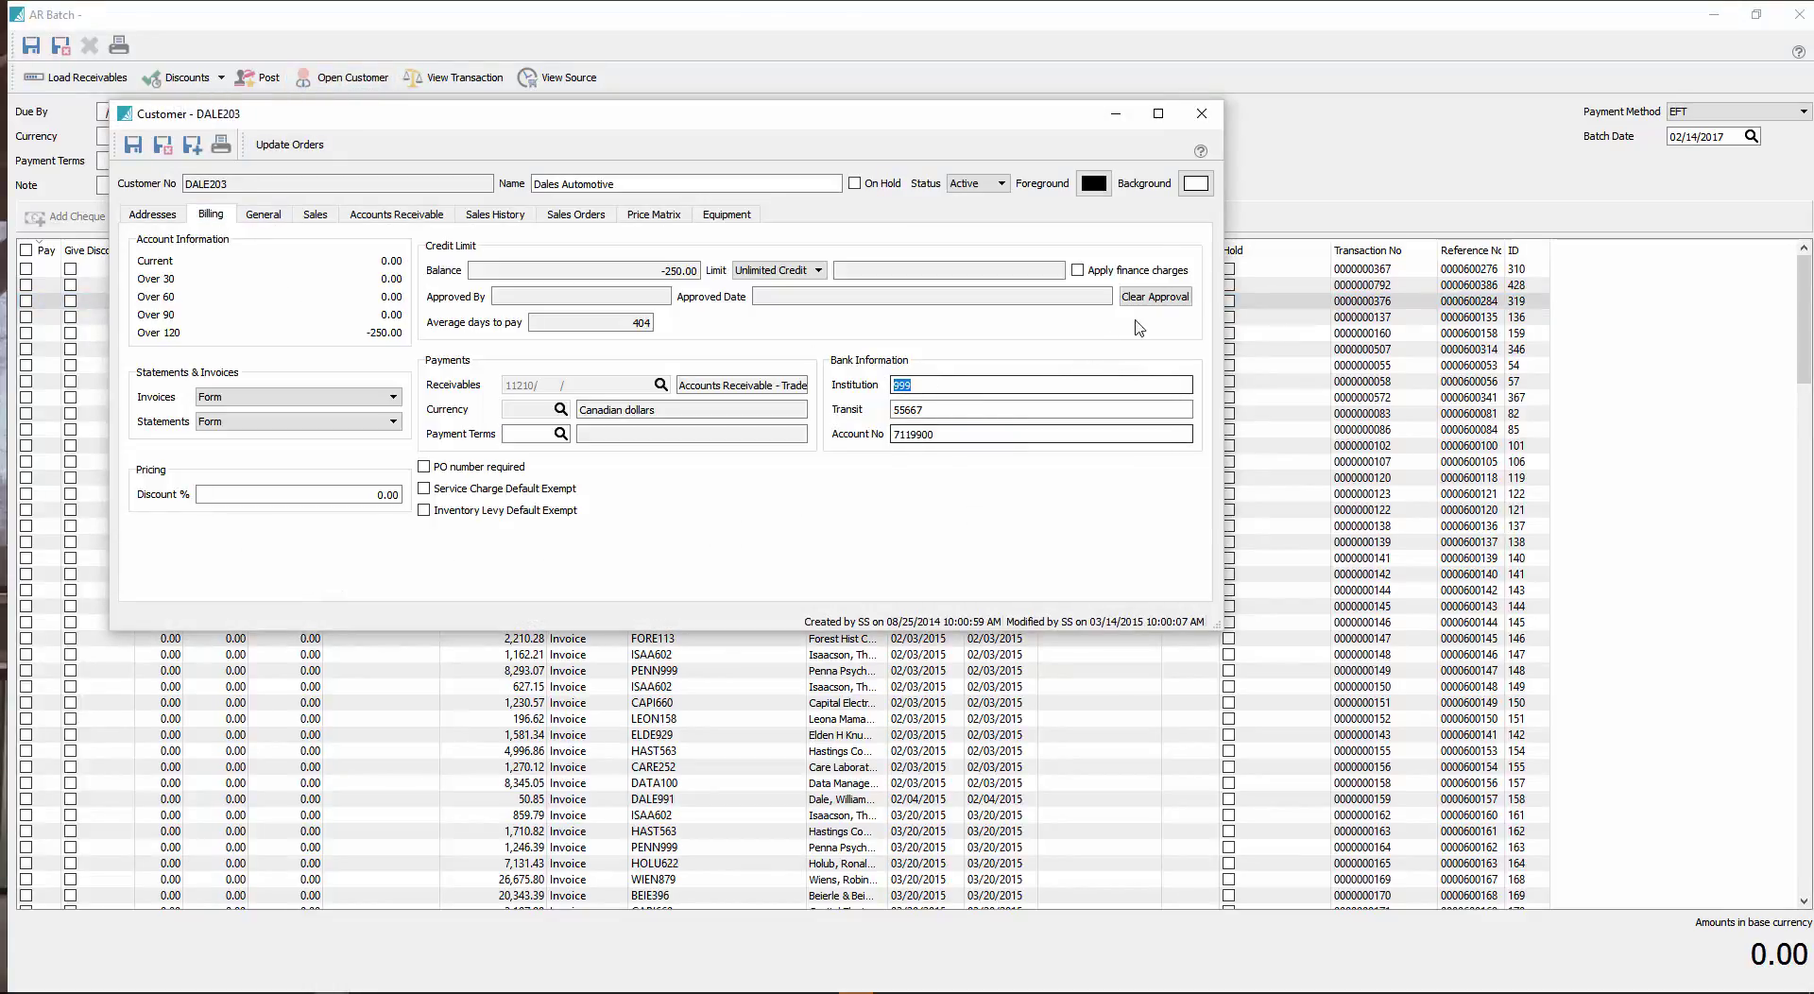
left_click(1200, 114)
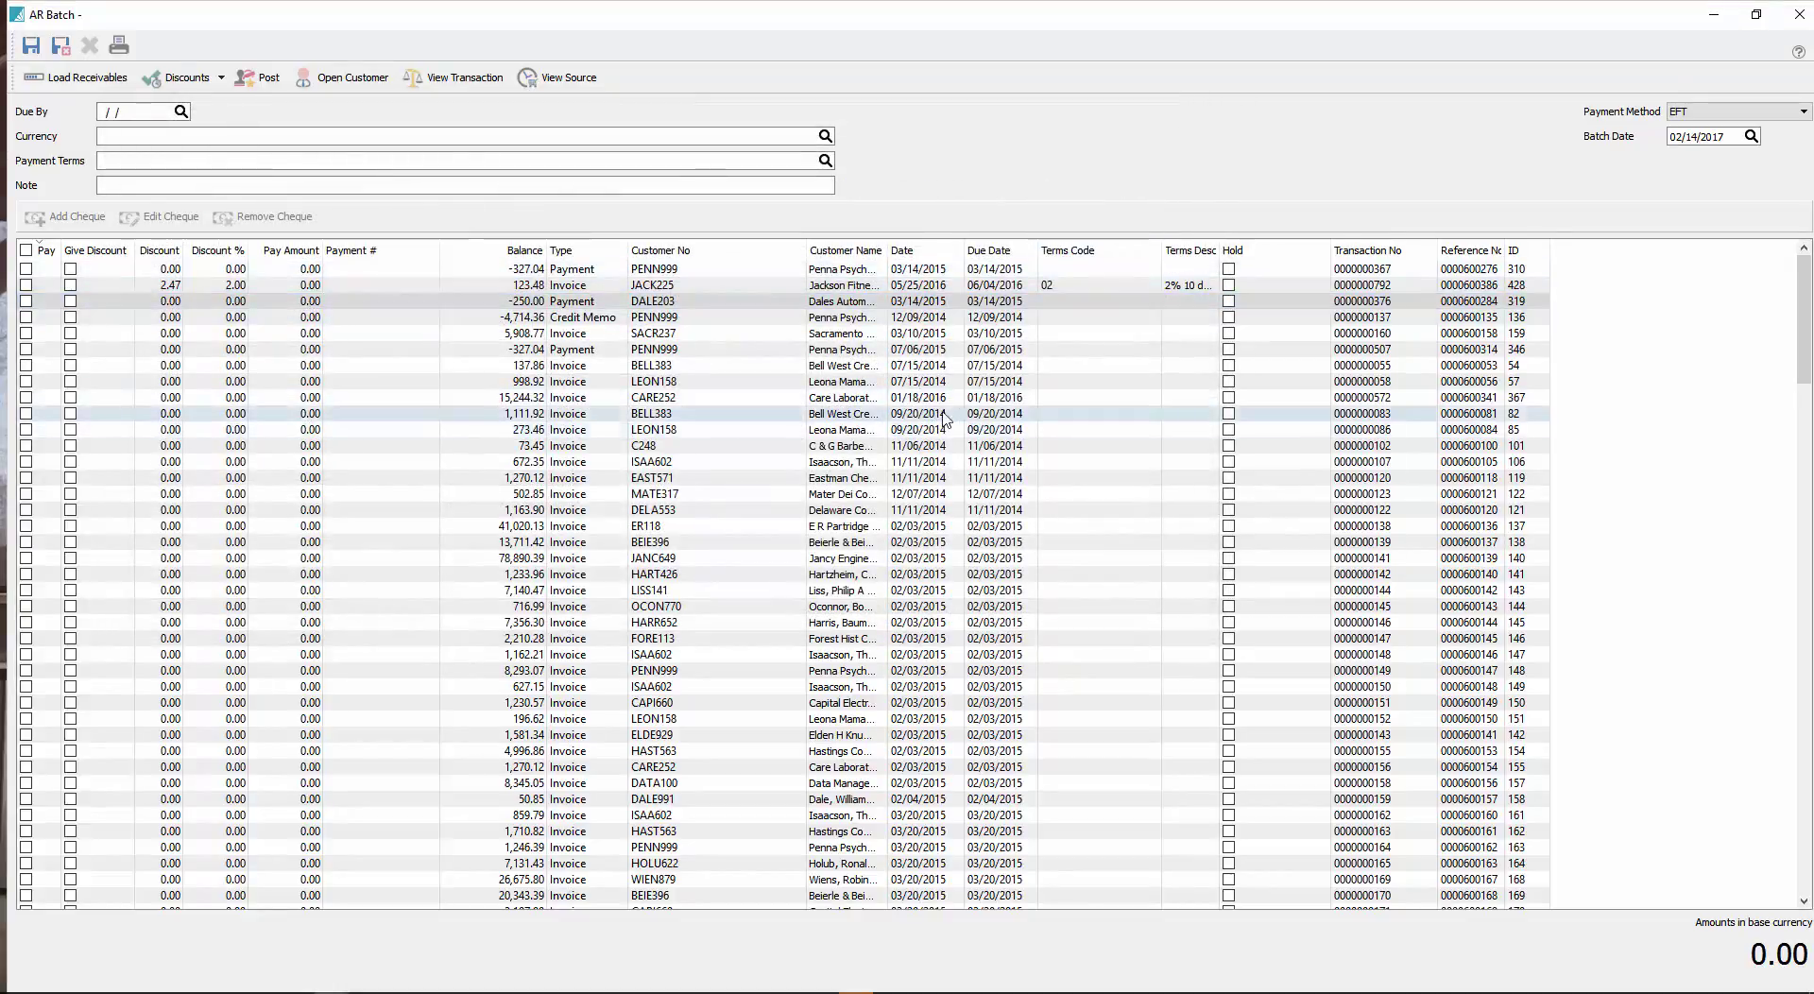
Step: Sort the EFT receivables by Due Date, earliest first
left_click(934, 253)
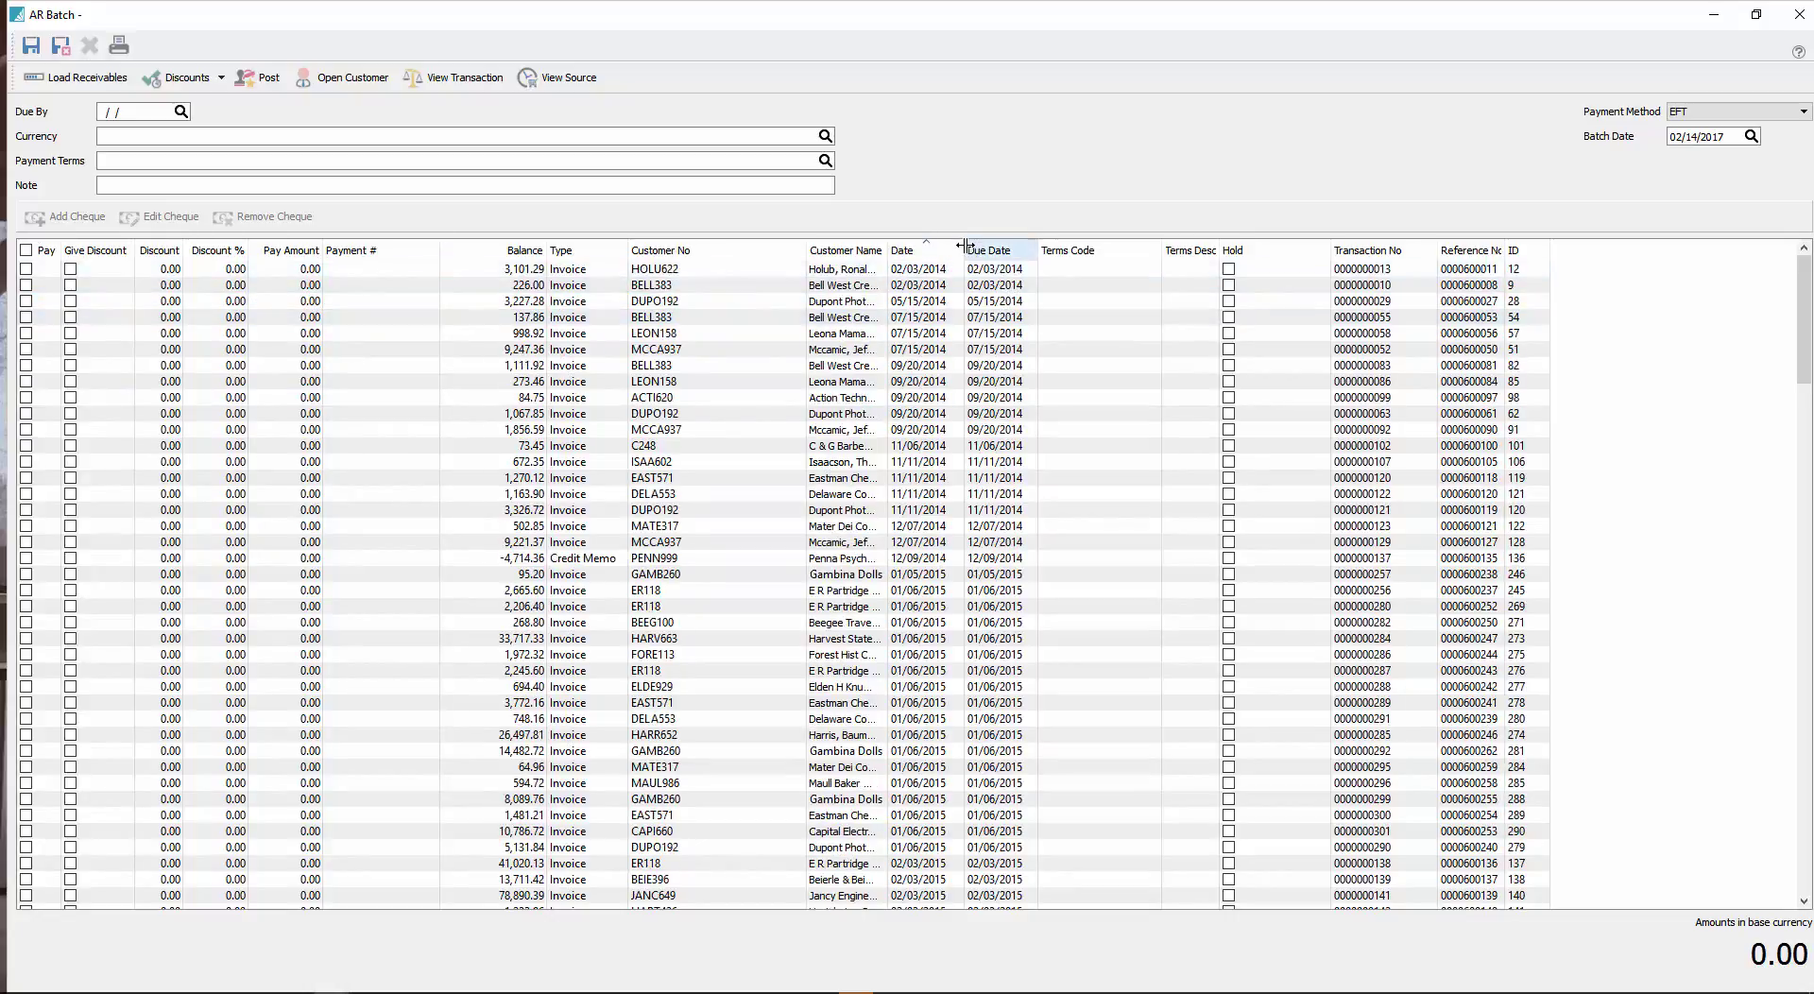
left_click_drag(964, 250, 996, 252)
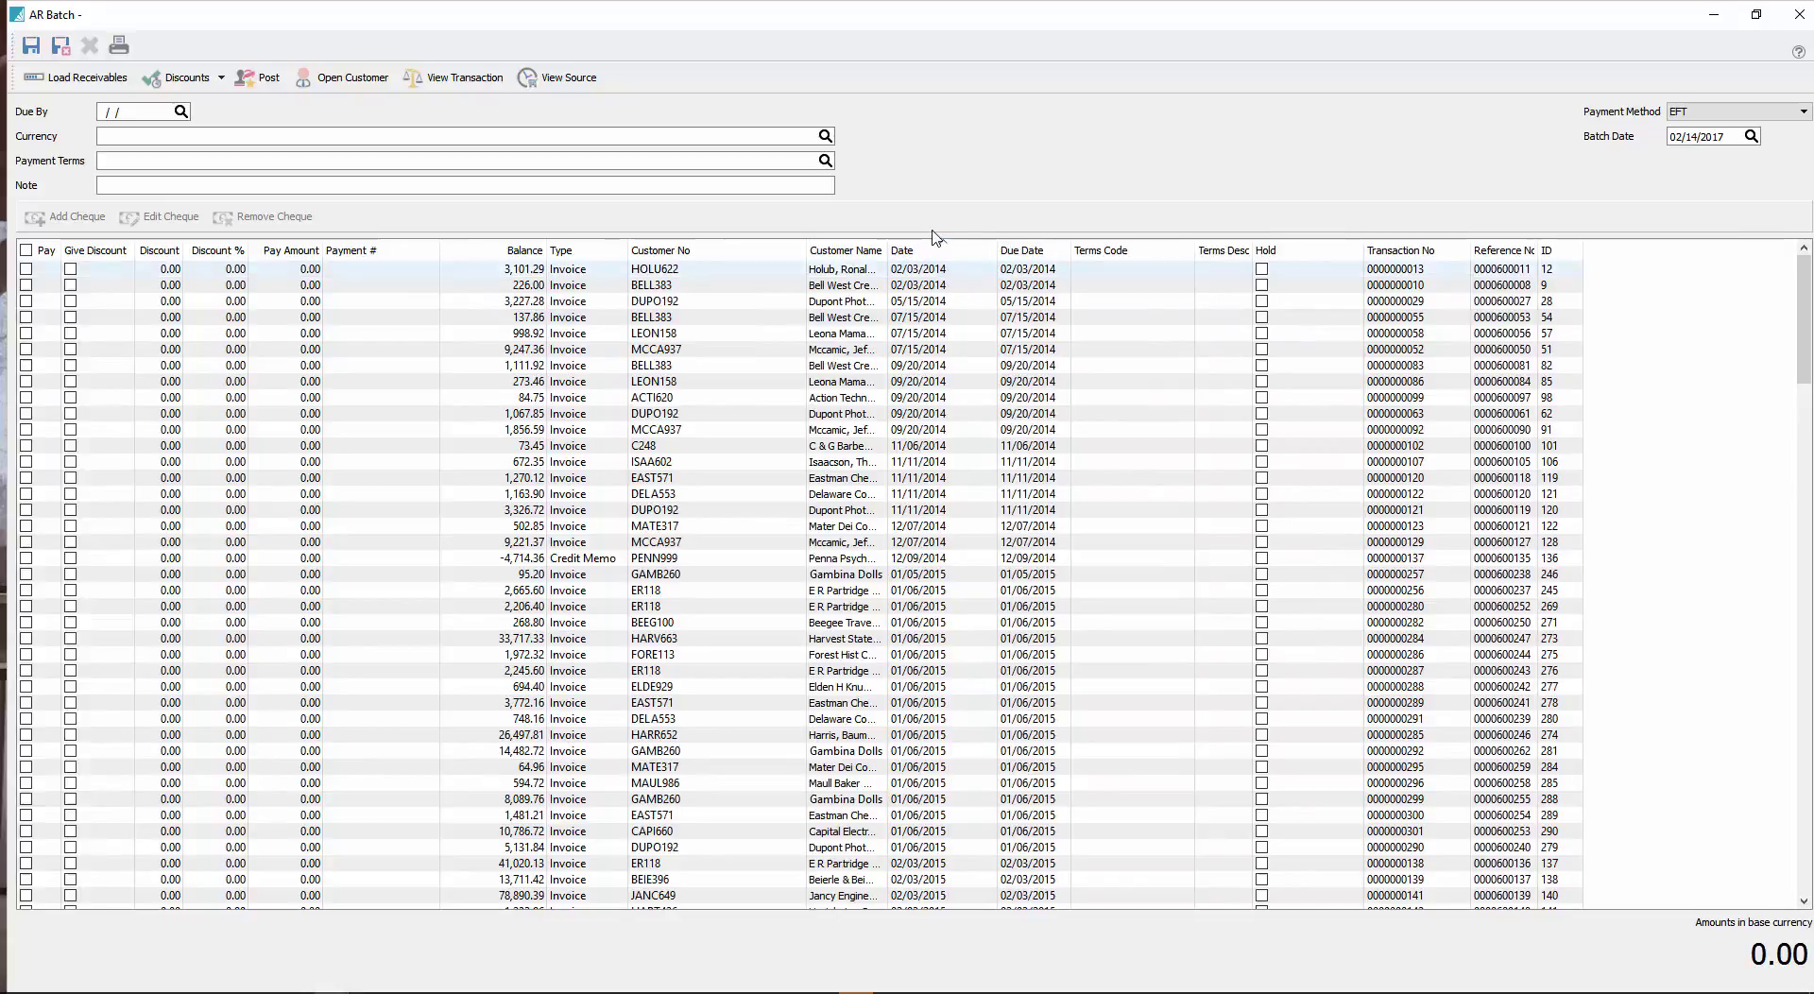
left_click(1035, 250)
left_click(1042, 253)
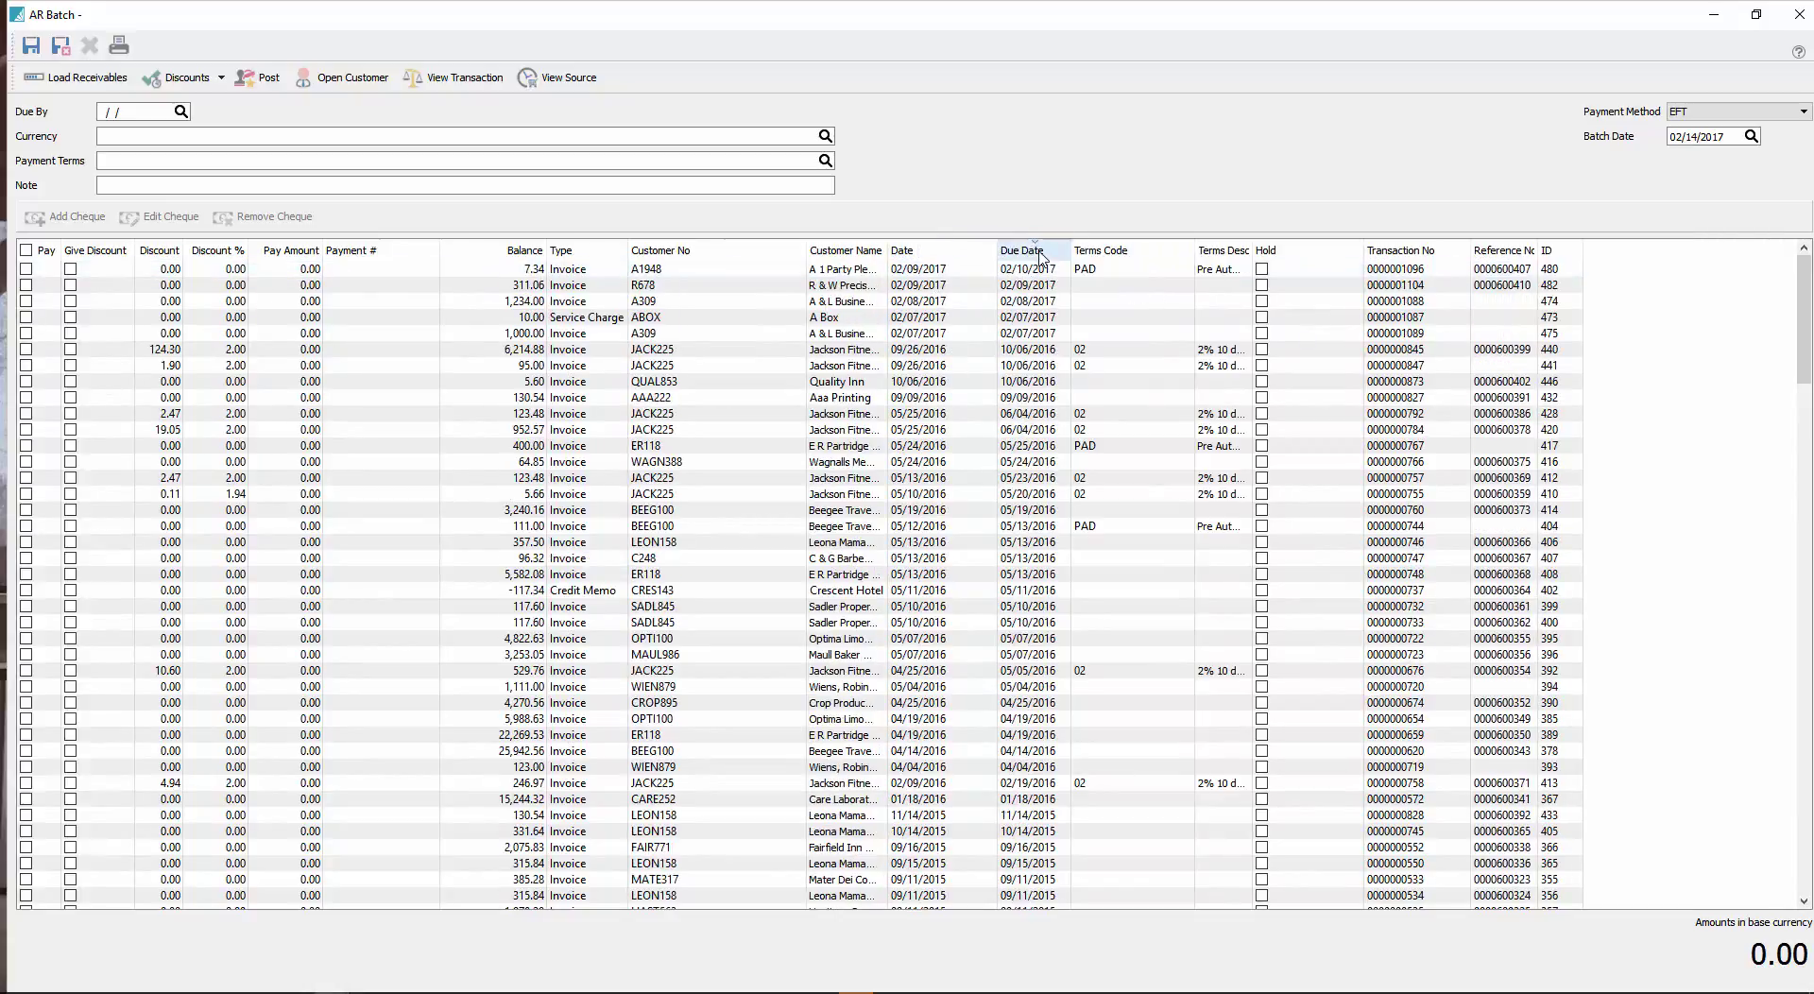
left_click(1042, 253)
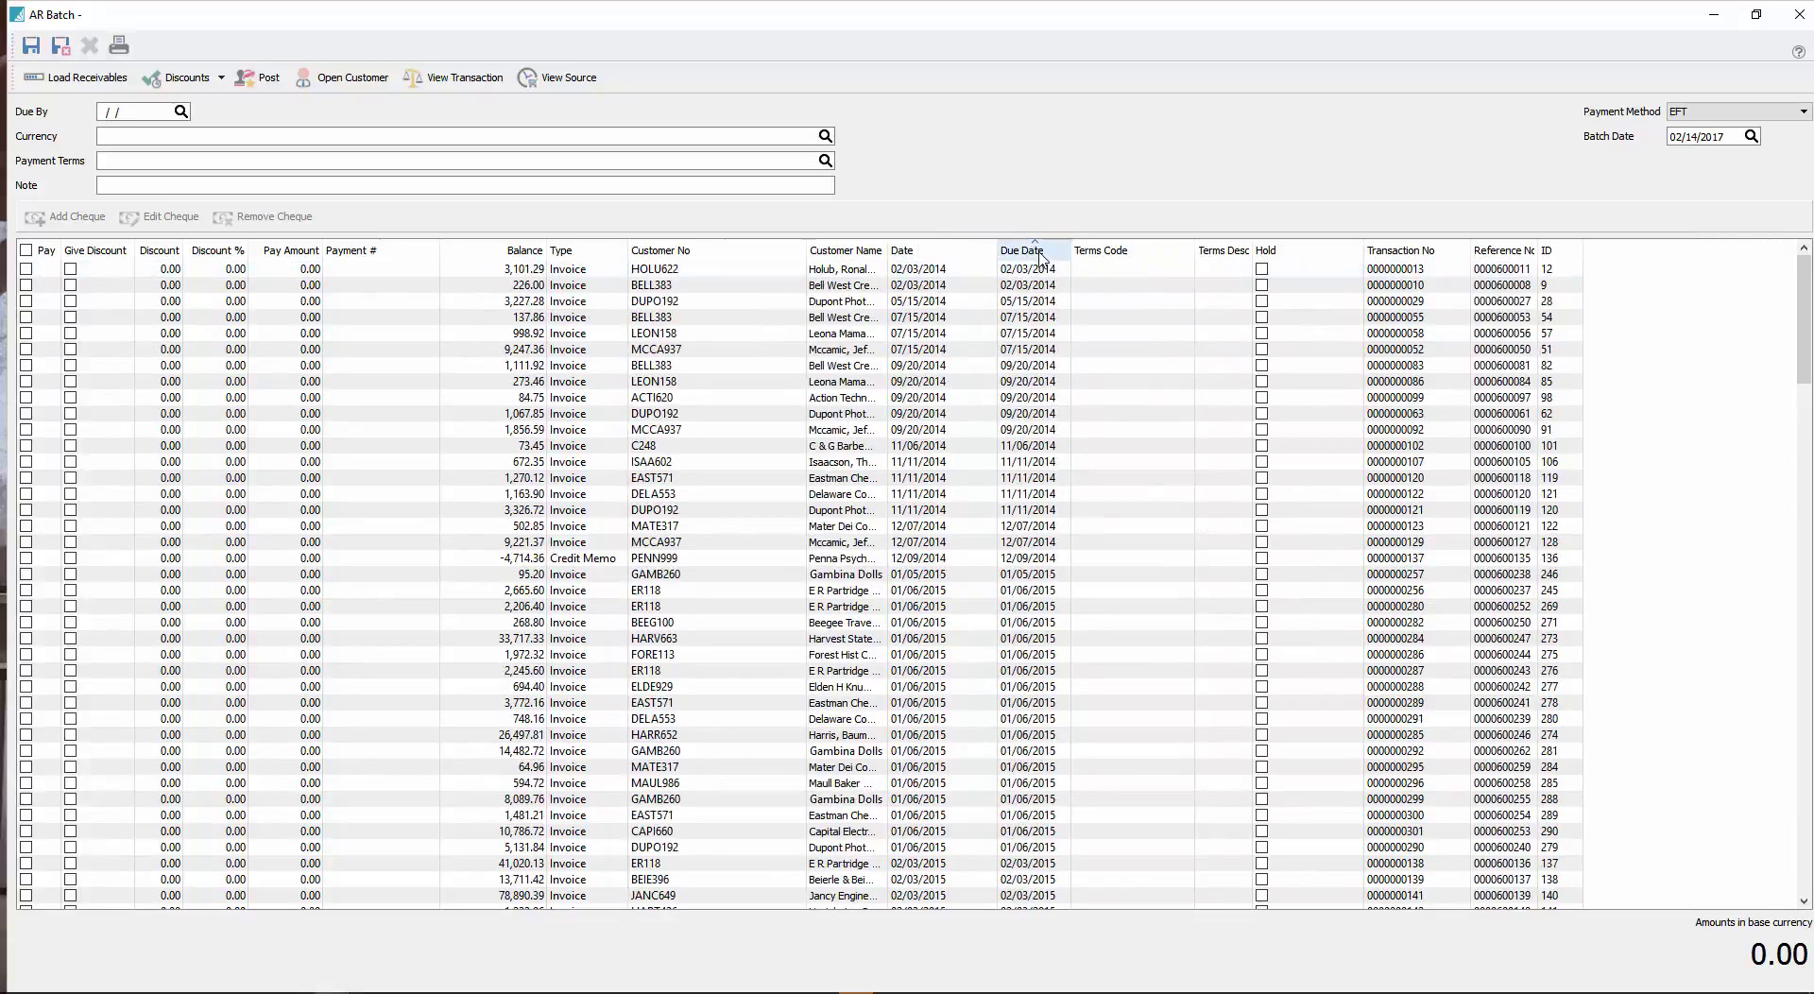
Step: Mark the ten earliest-due invoices for payment, totalling 19,476.69
left_click(27, 251)
left_click(27, 252)
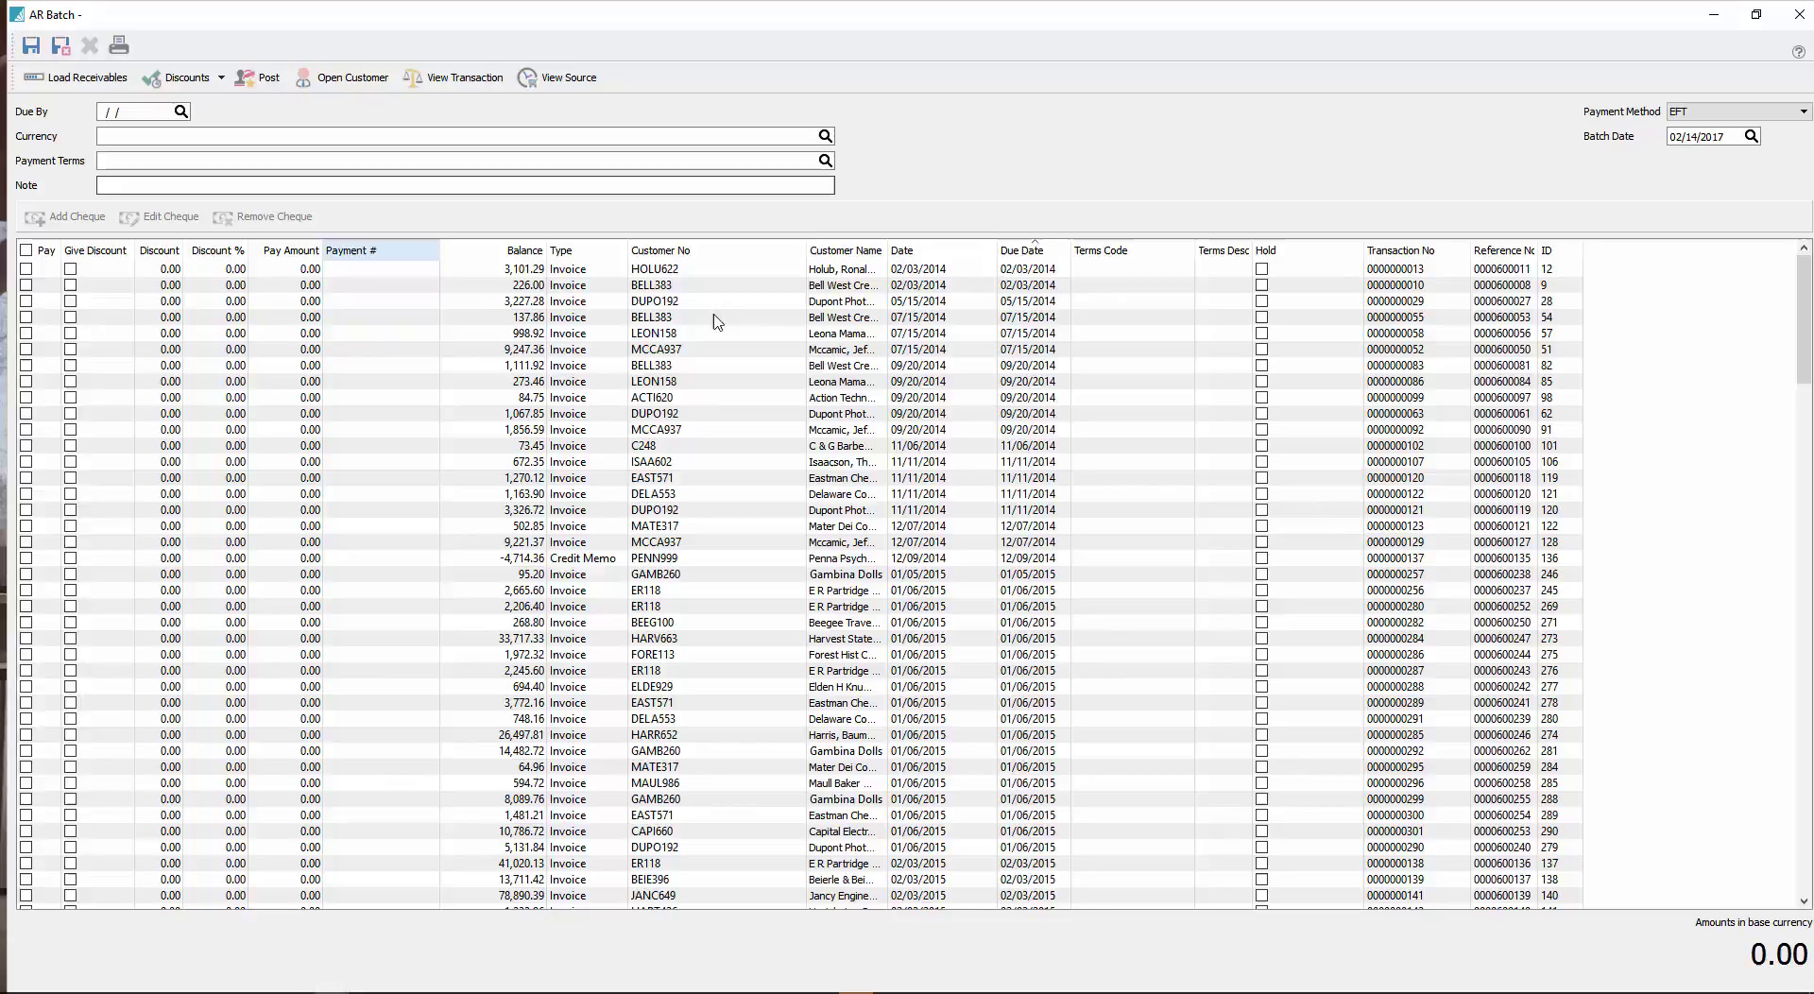
left_click(26, 269)
left_click(26, 301)
left_click(27, 318)
left_click(29, 333)
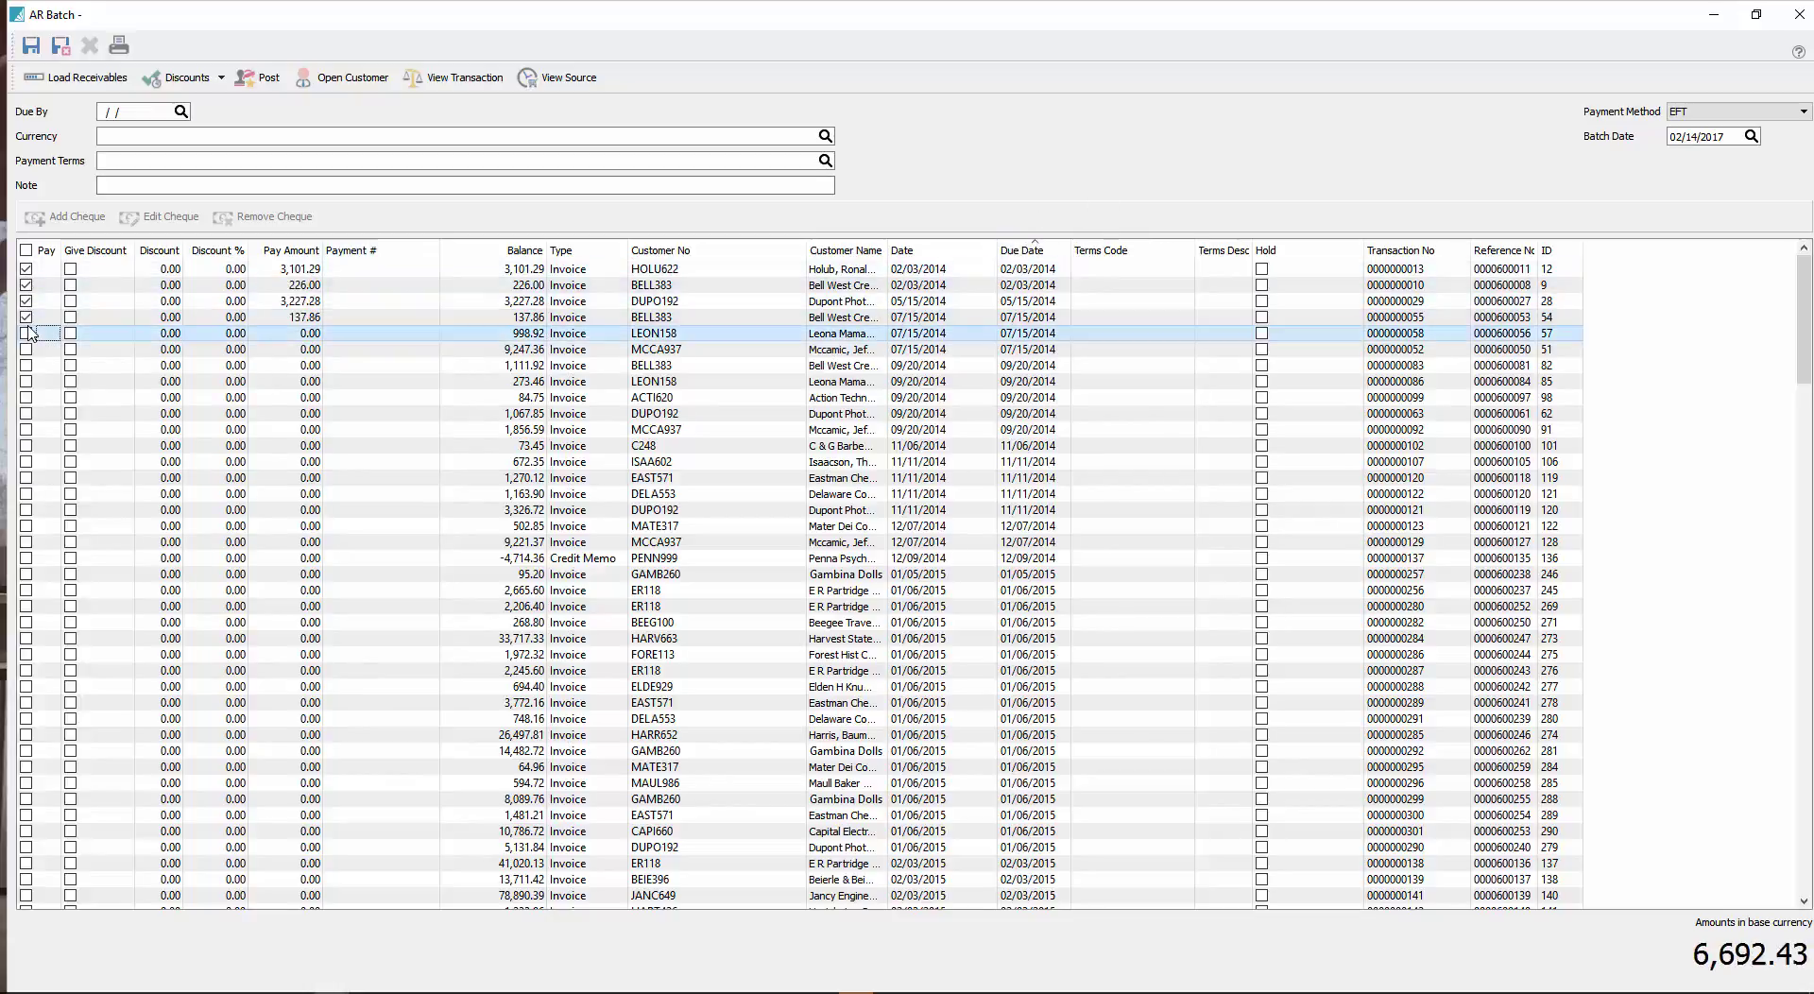
left_click(27, 336)
left_click(26, 349)
left_click(27, 366)
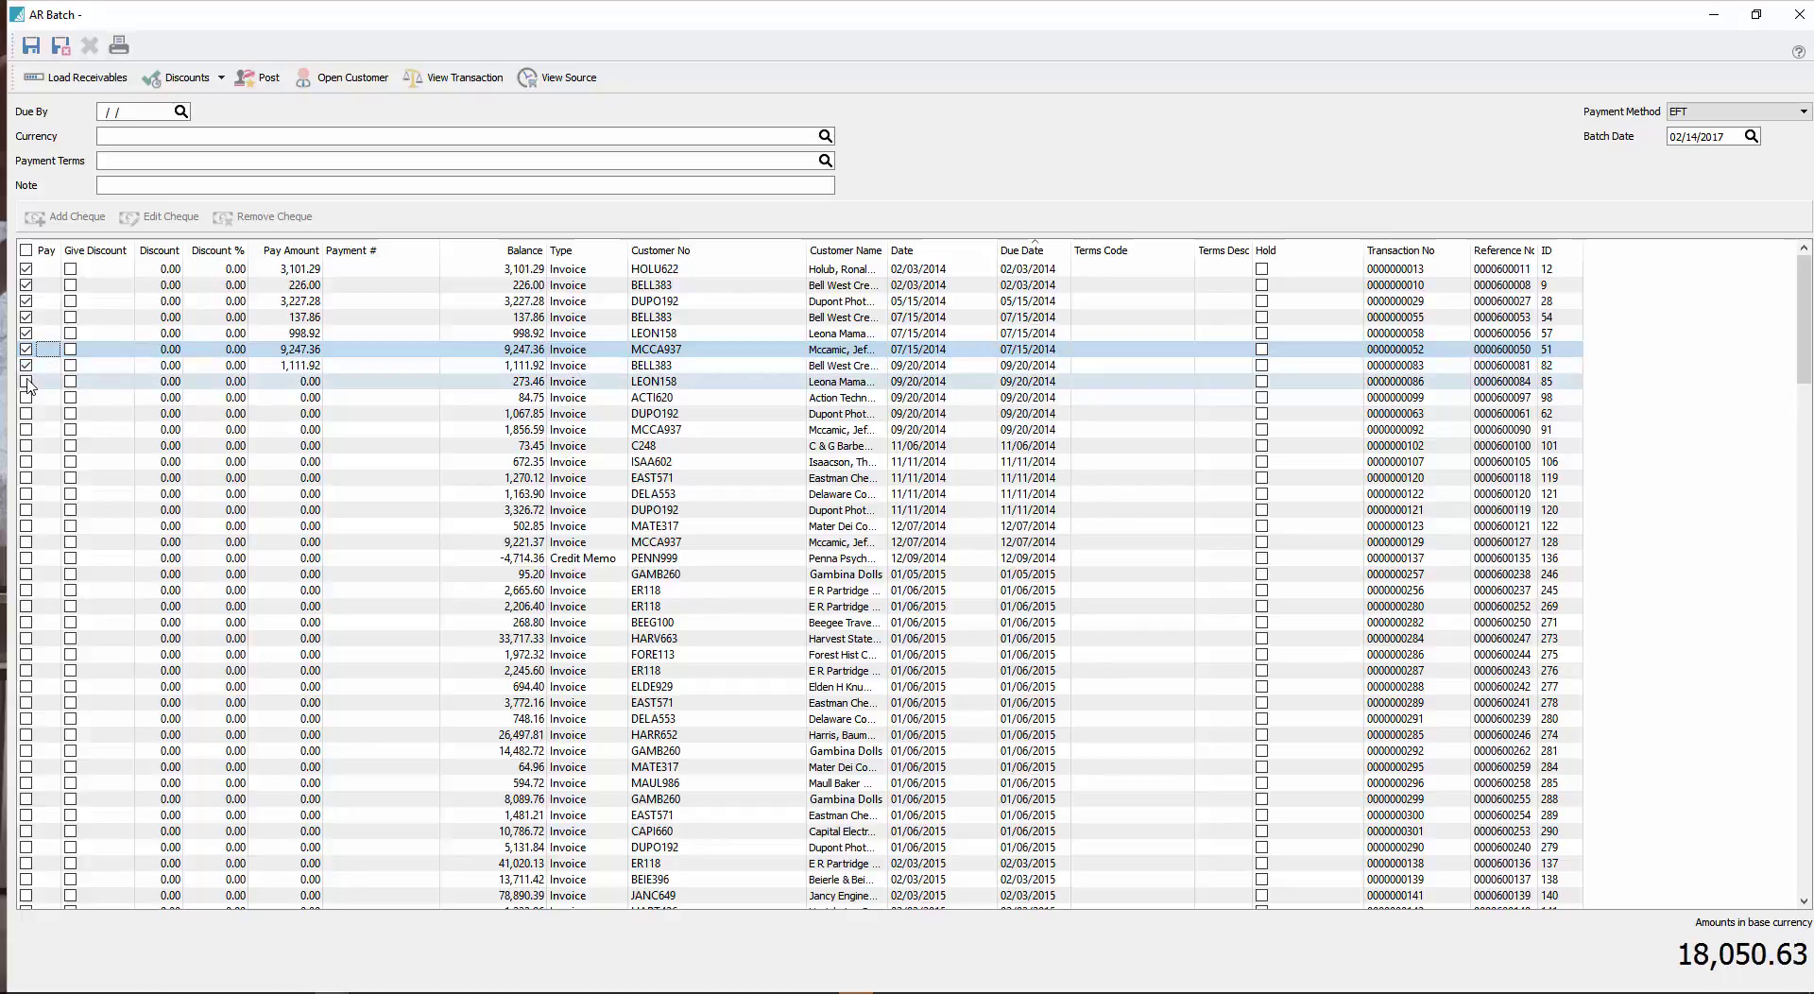
left_click(26, 382)
left_click(26, 398)
left_click(27, 414)
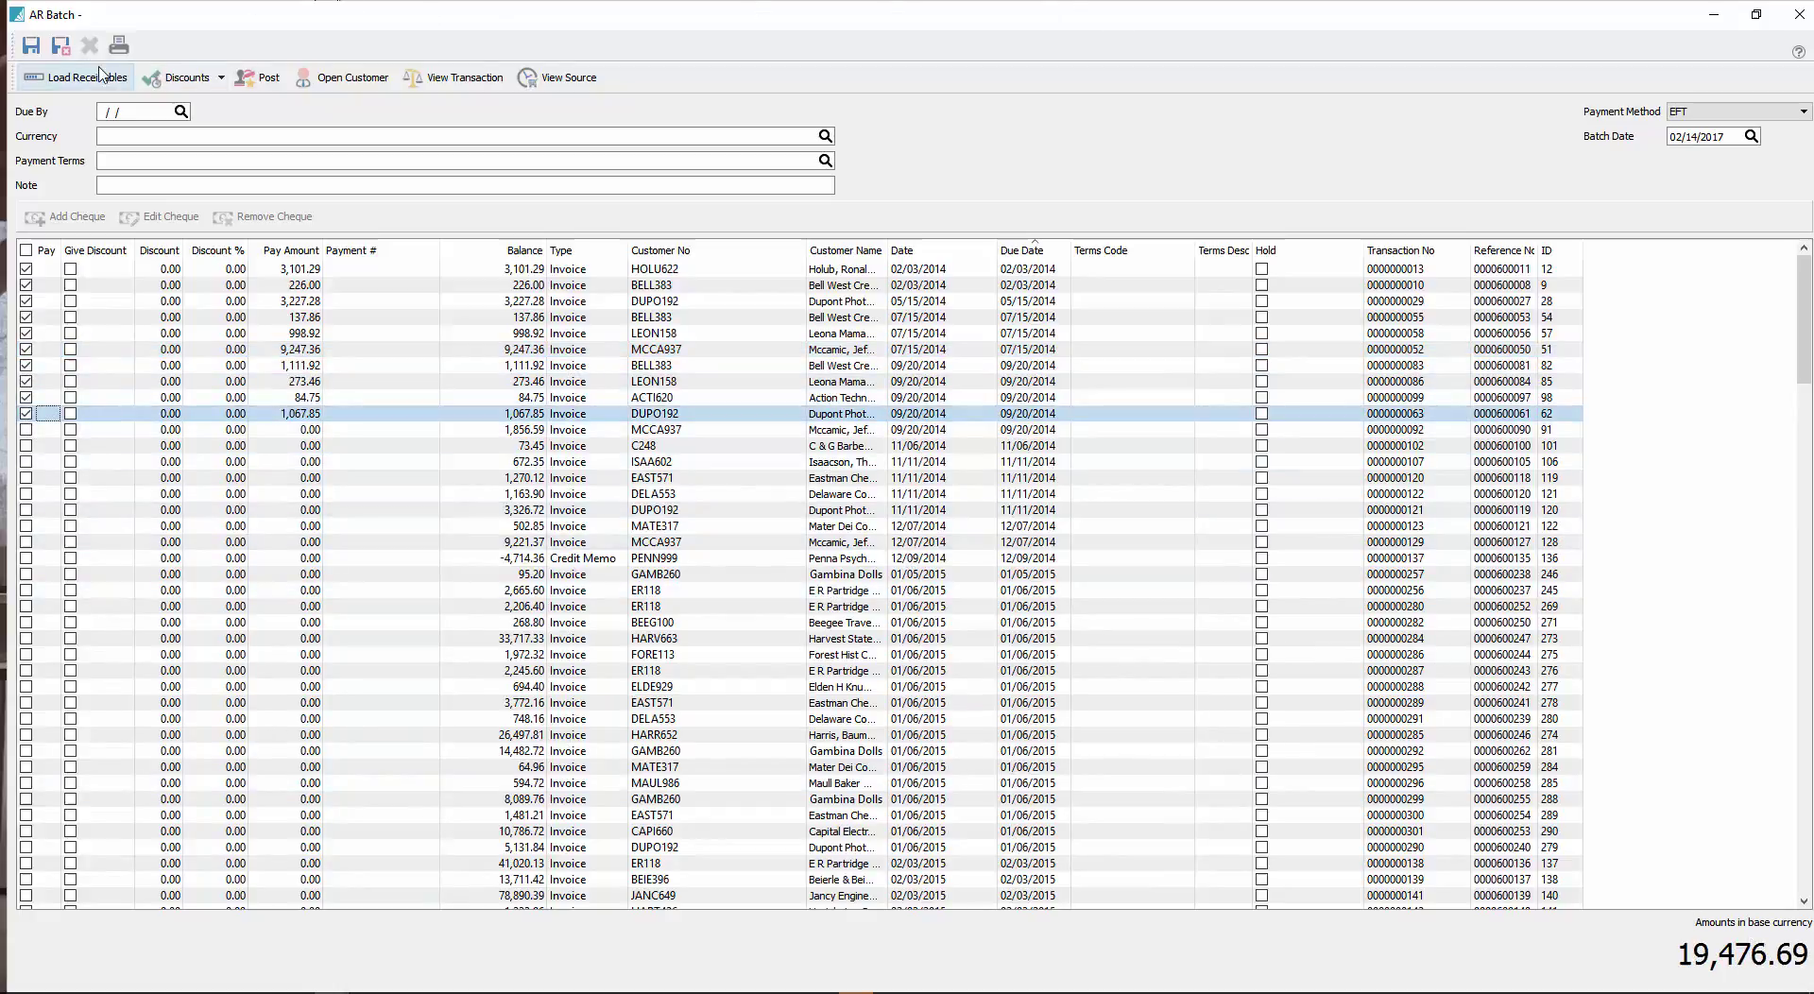
left_click(62, 47)
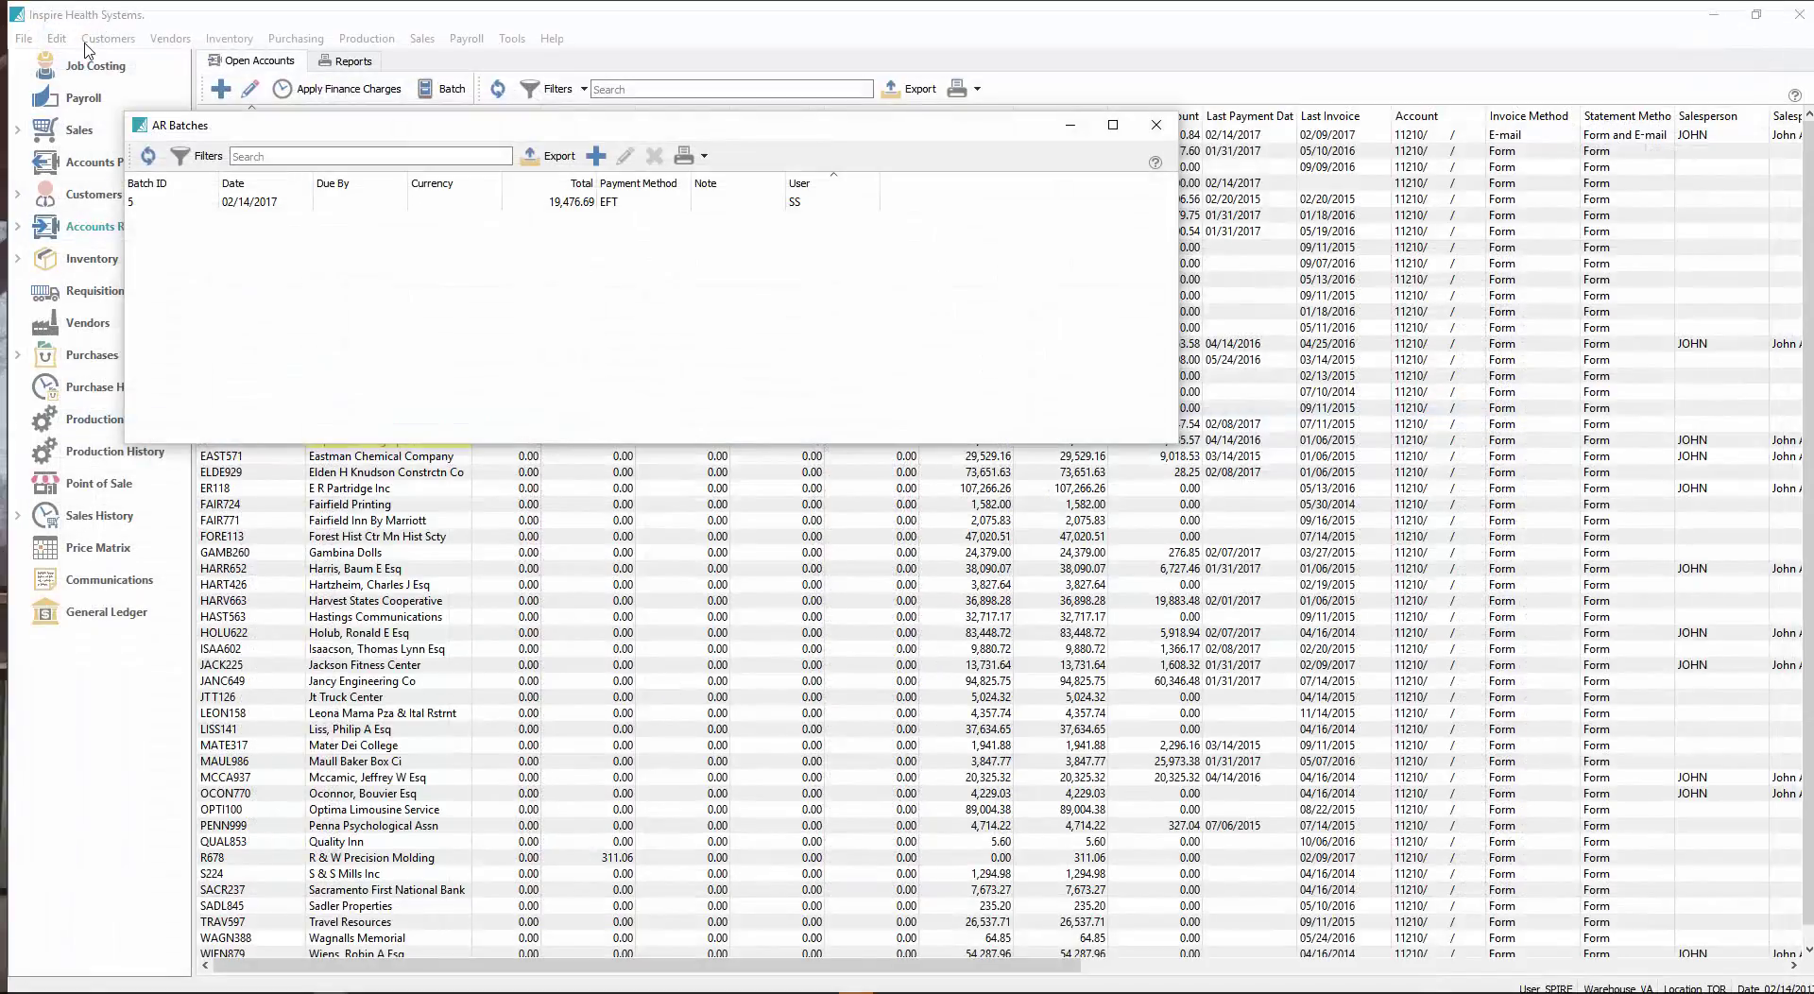
double_click(466, 201)
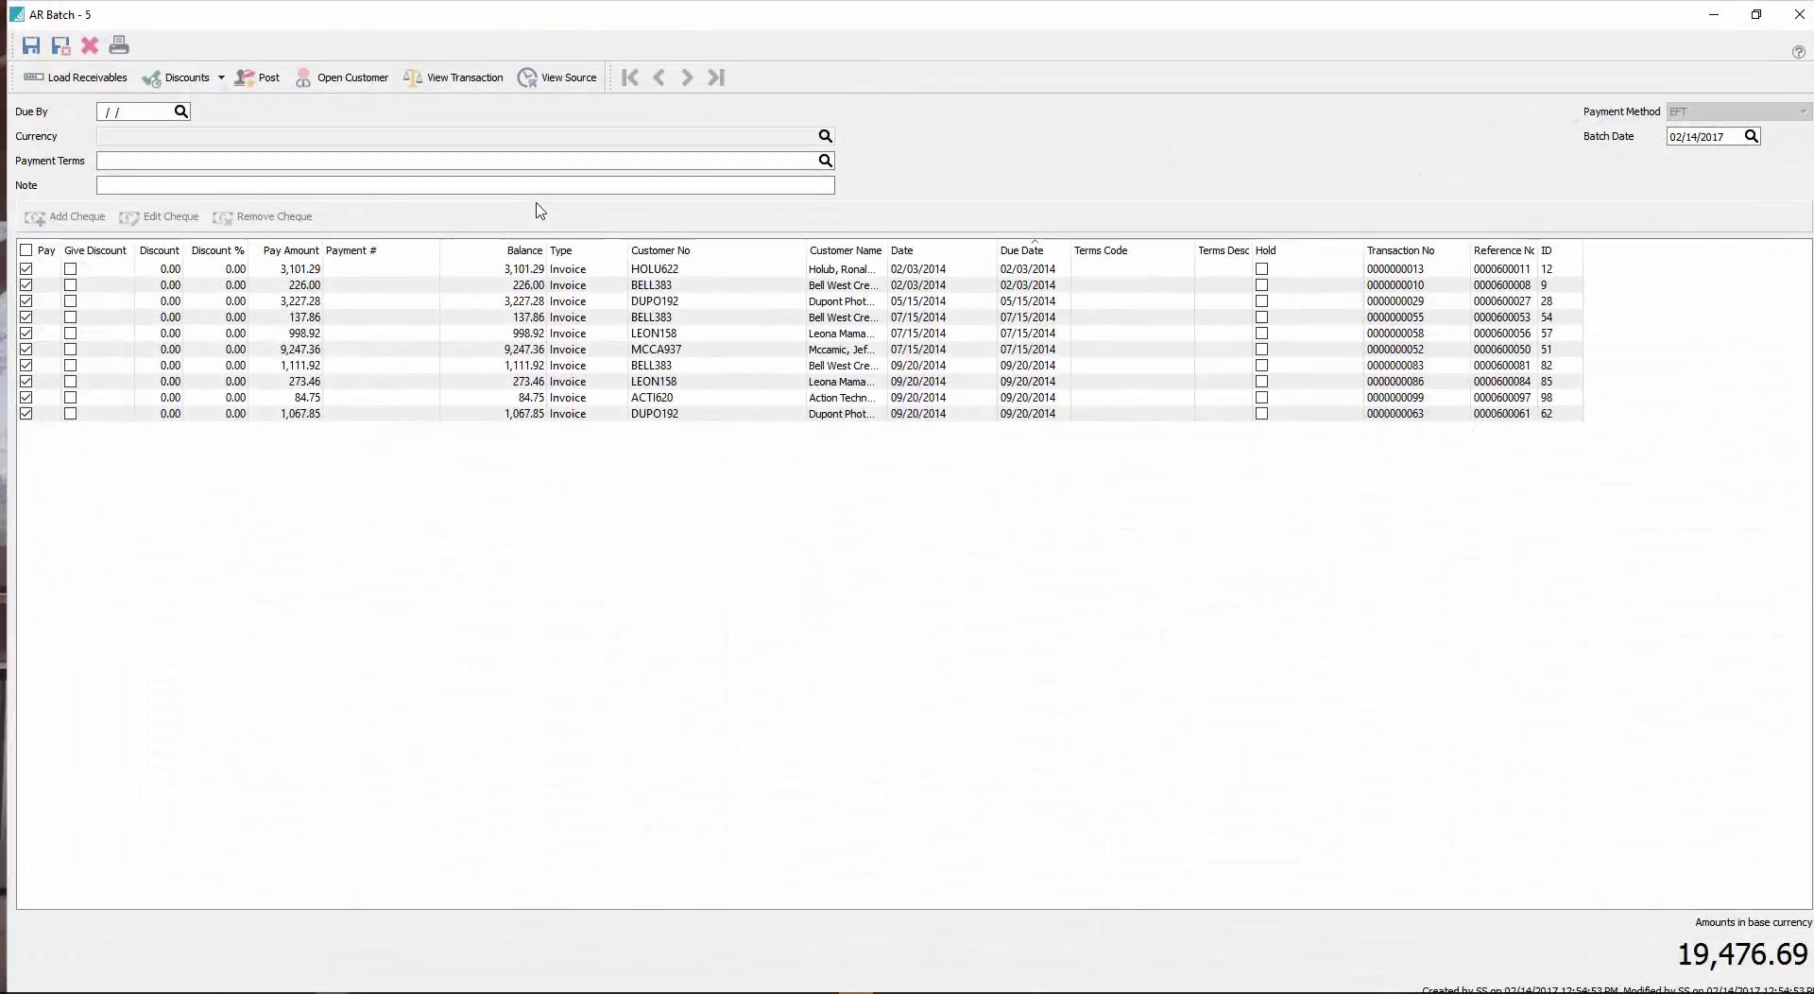
left_click(118, 46)
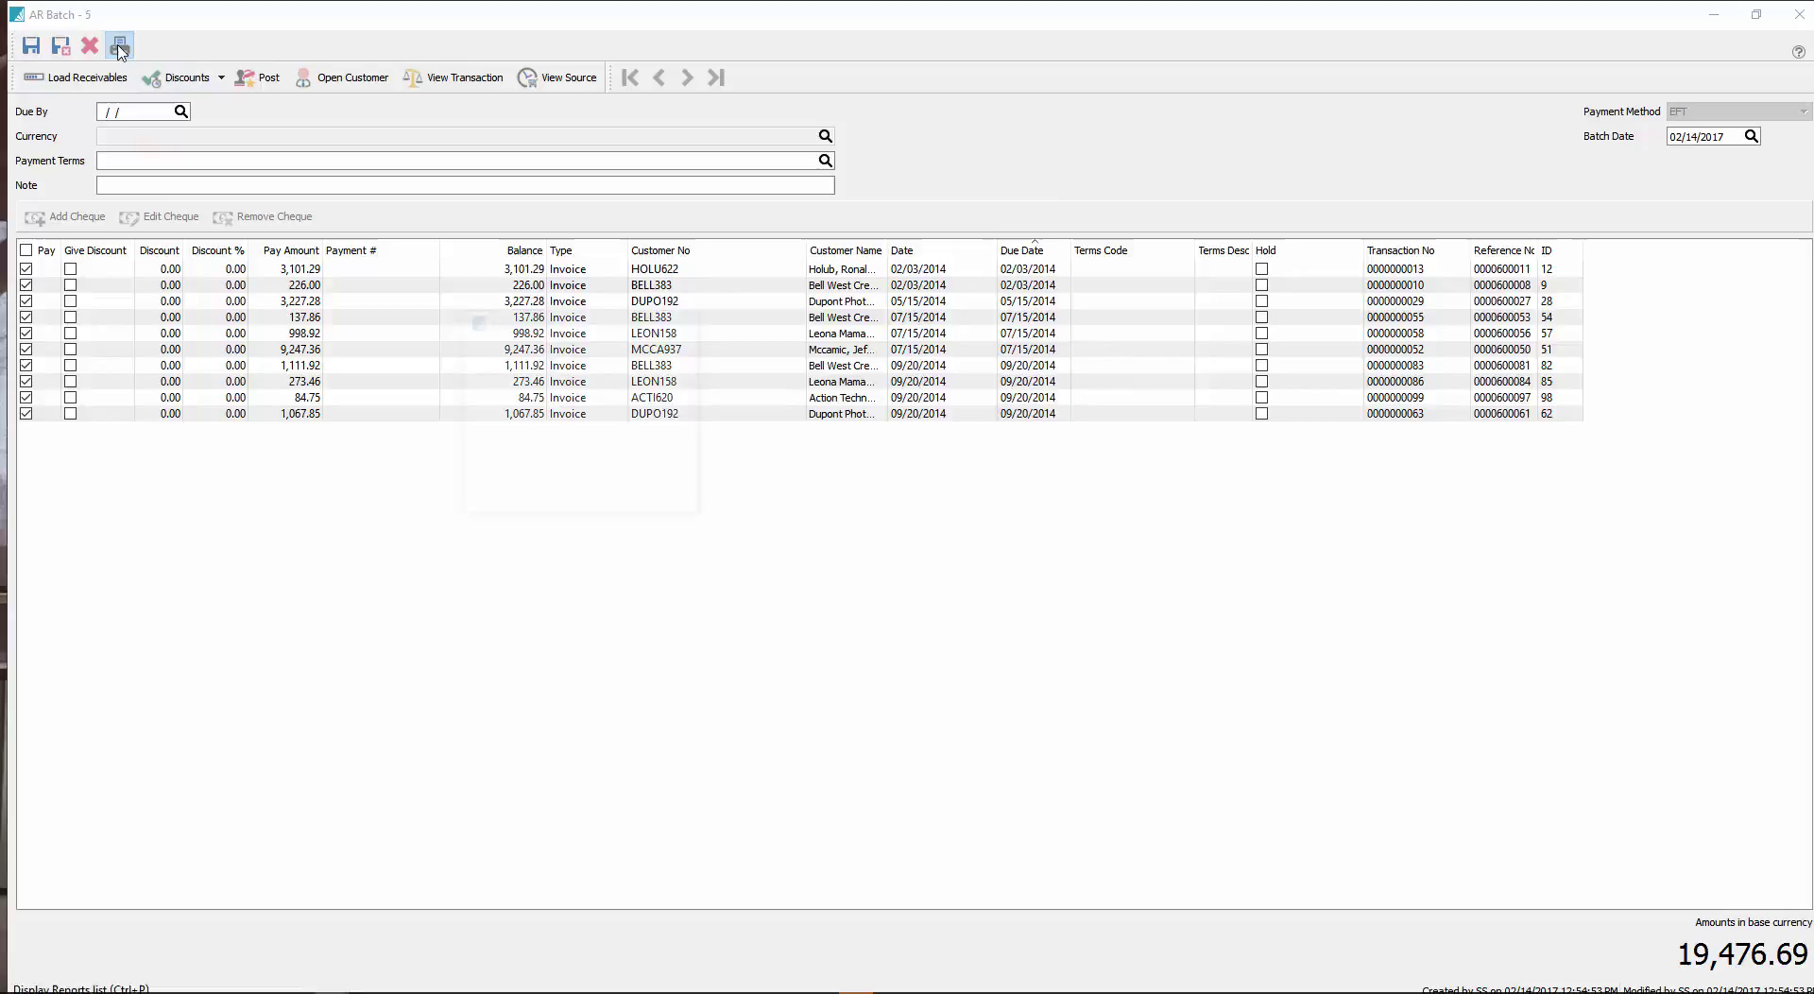
left_click(871, 672)
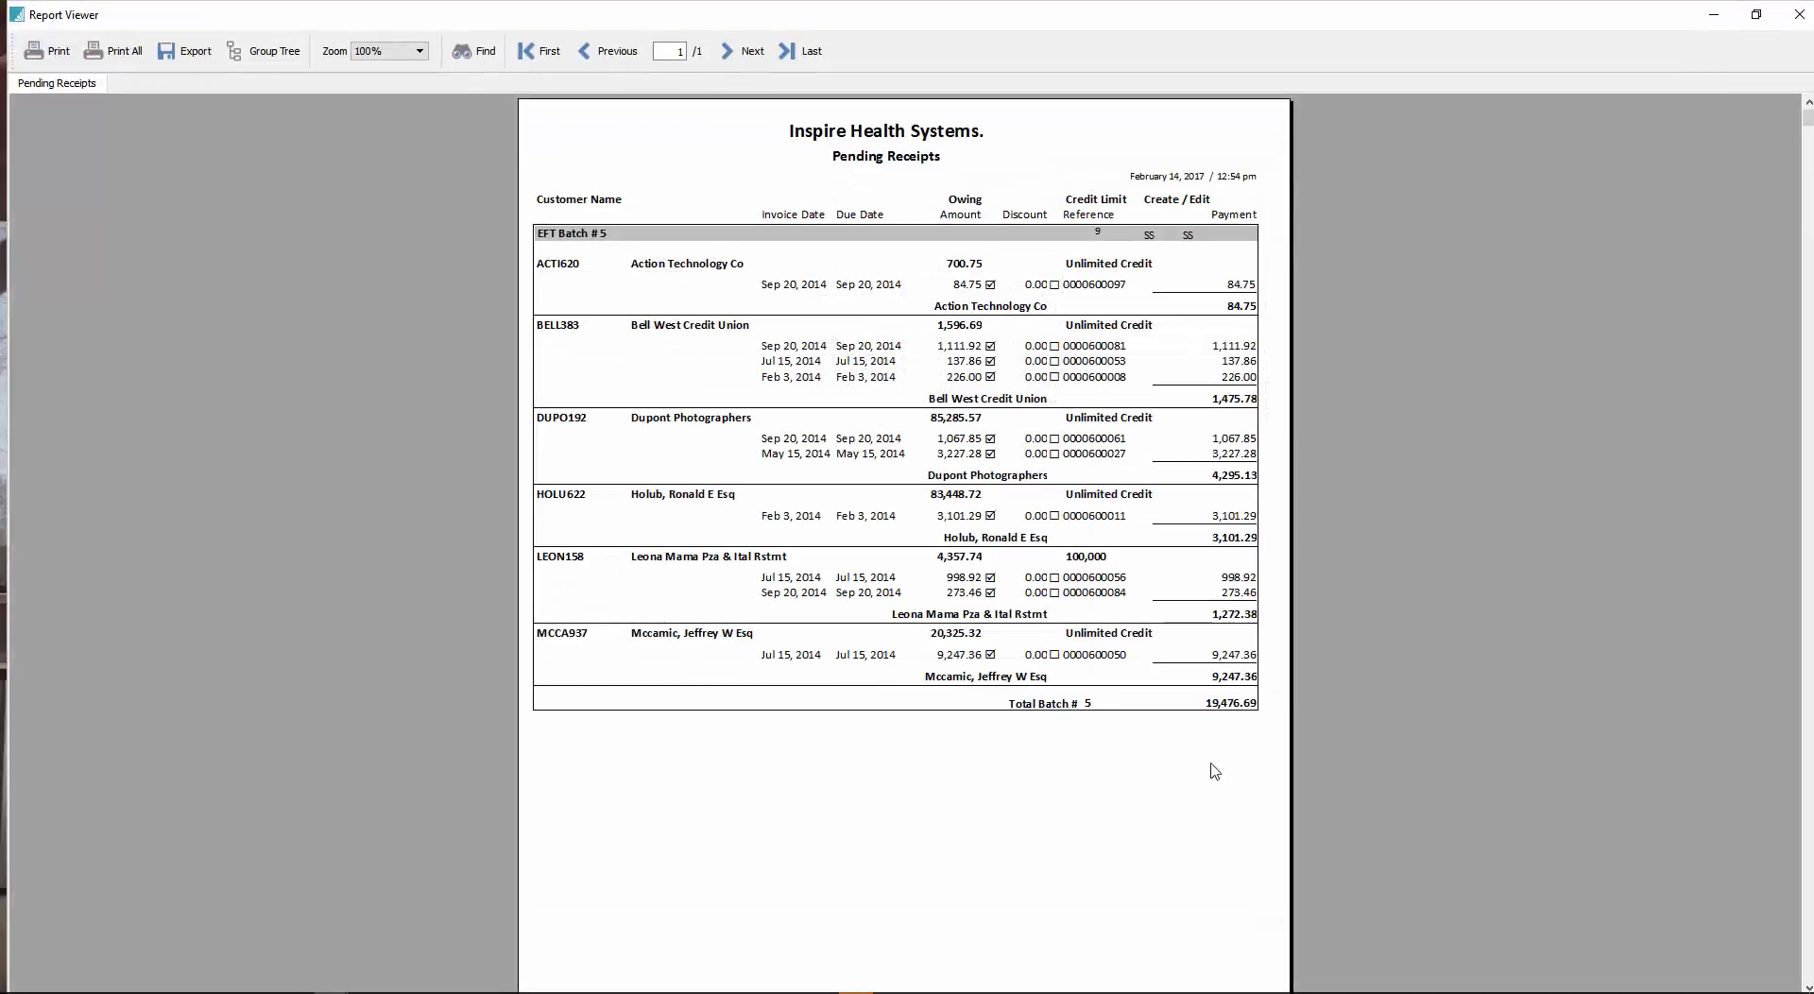
left_click(1798, 14)
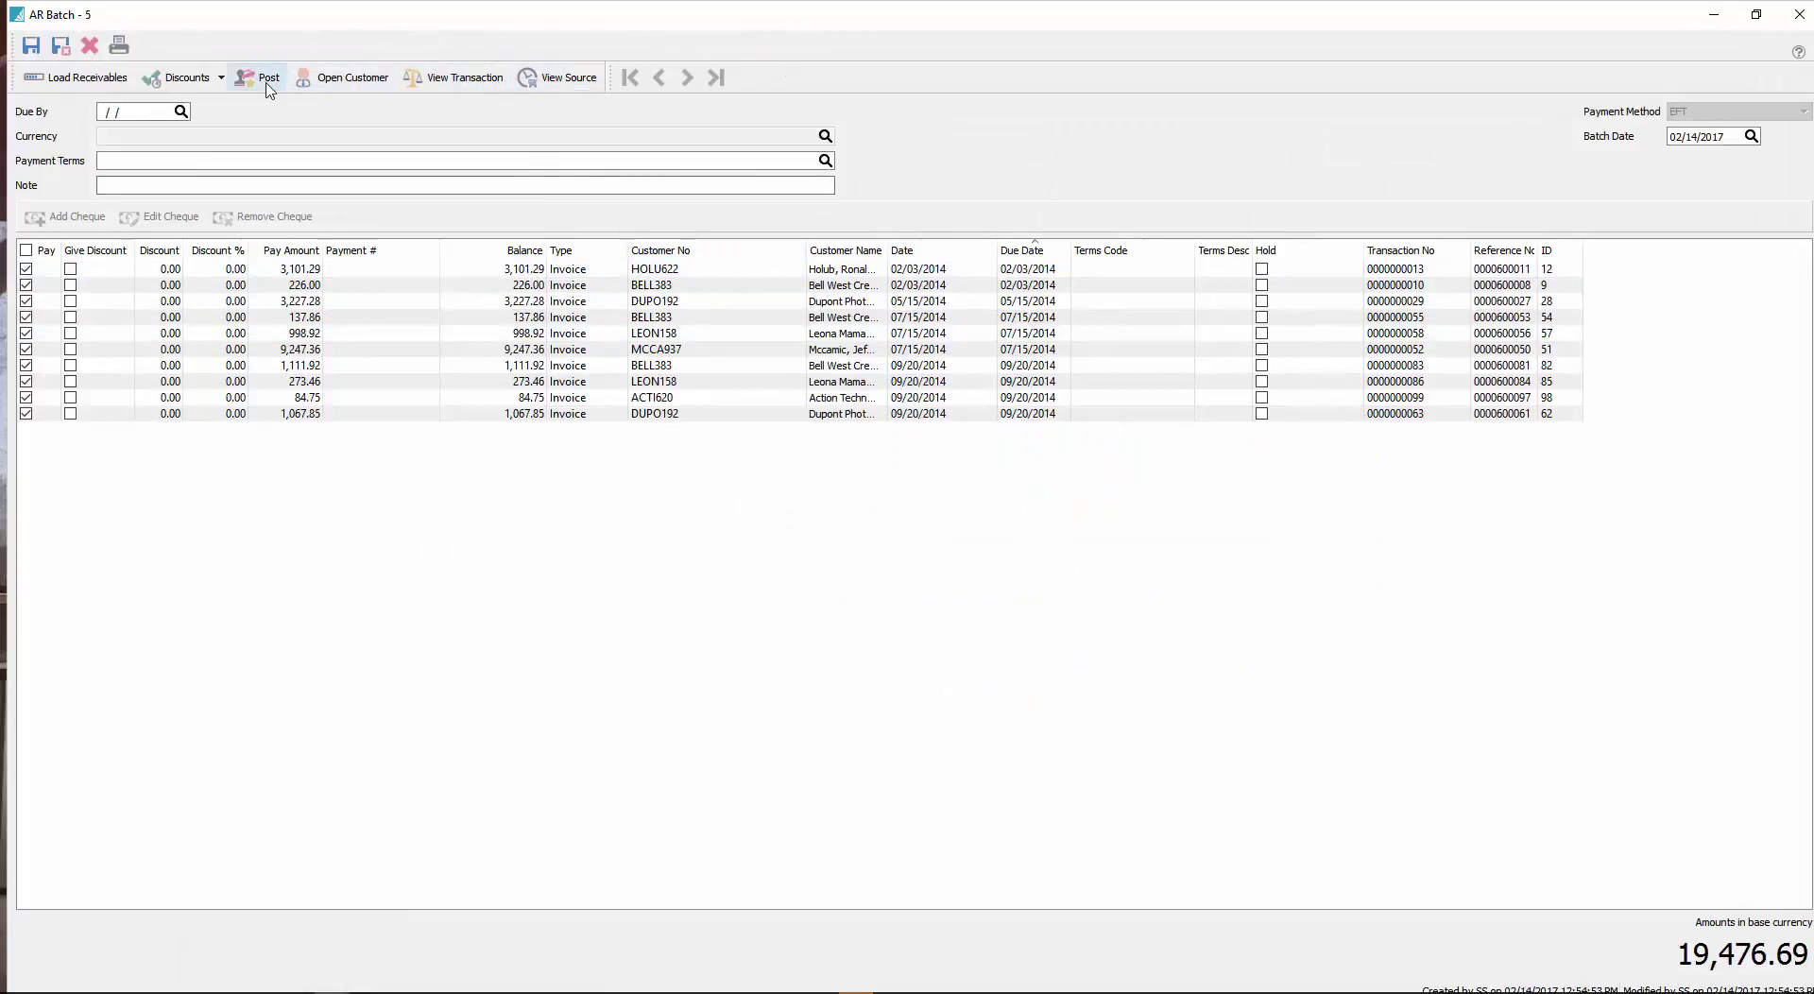
Step: Post the batch to pay its 10 items and save the EFT file as 0018.cpa
left_click(268, 90)
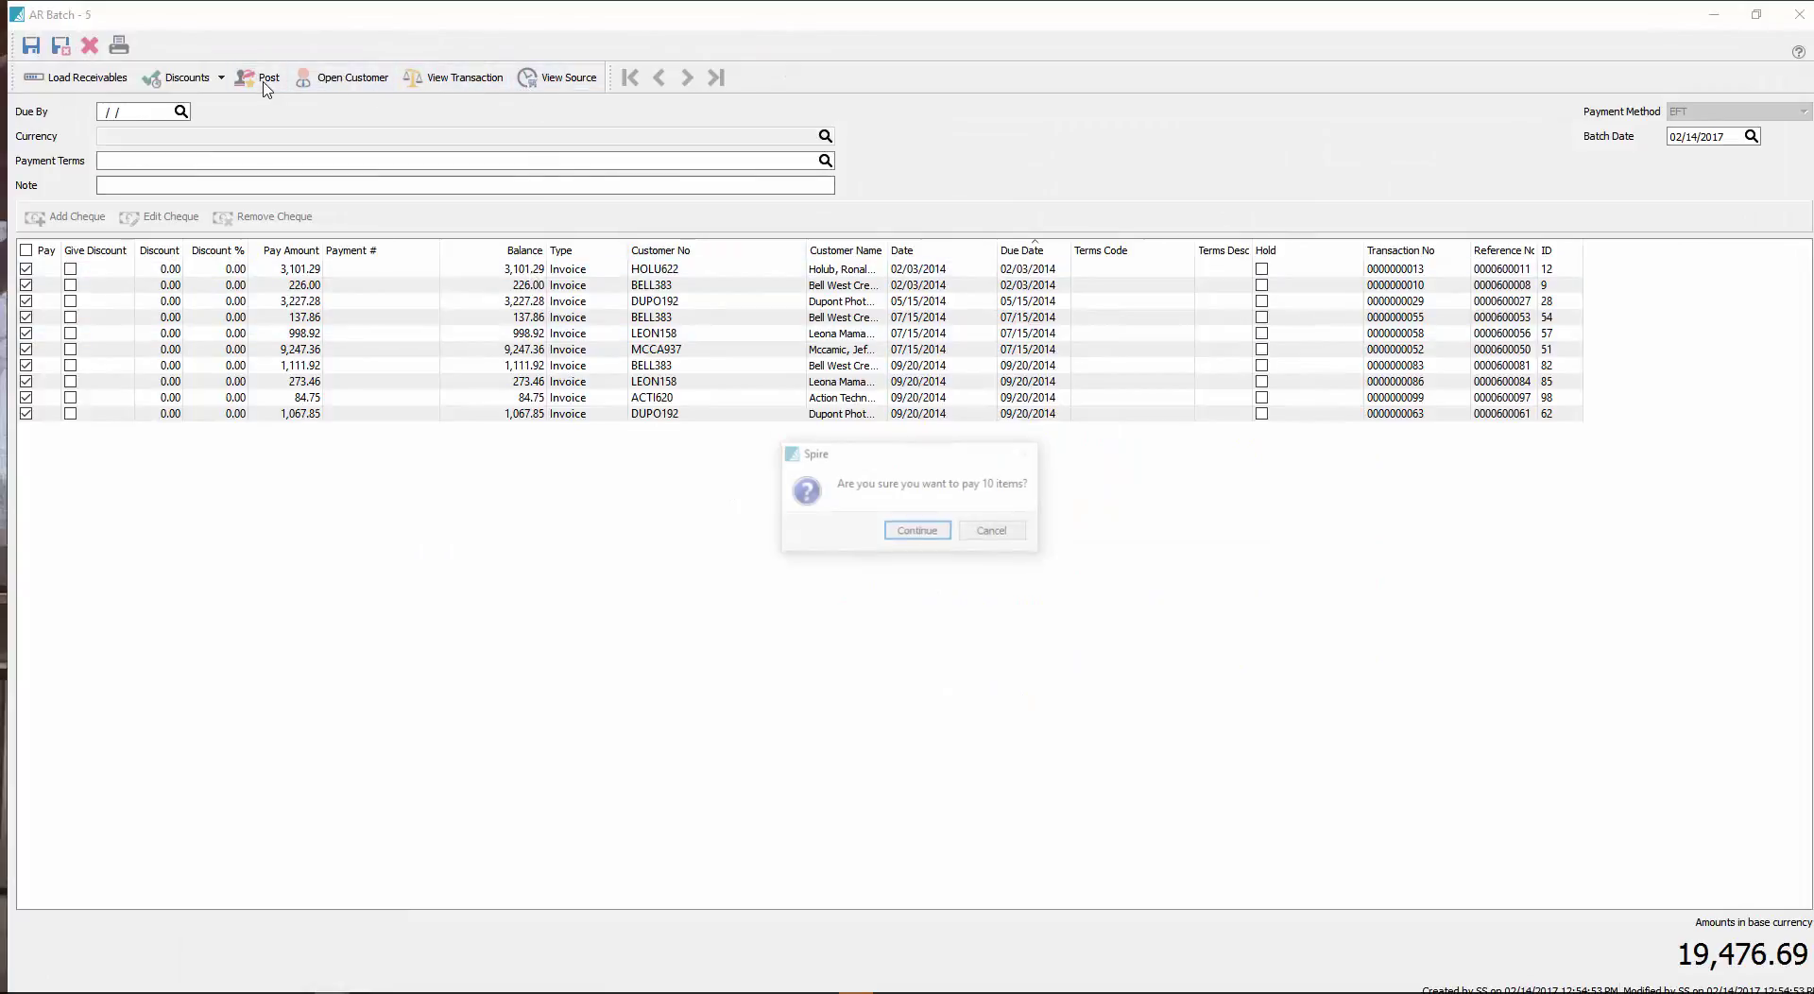
left_click(920, 534)
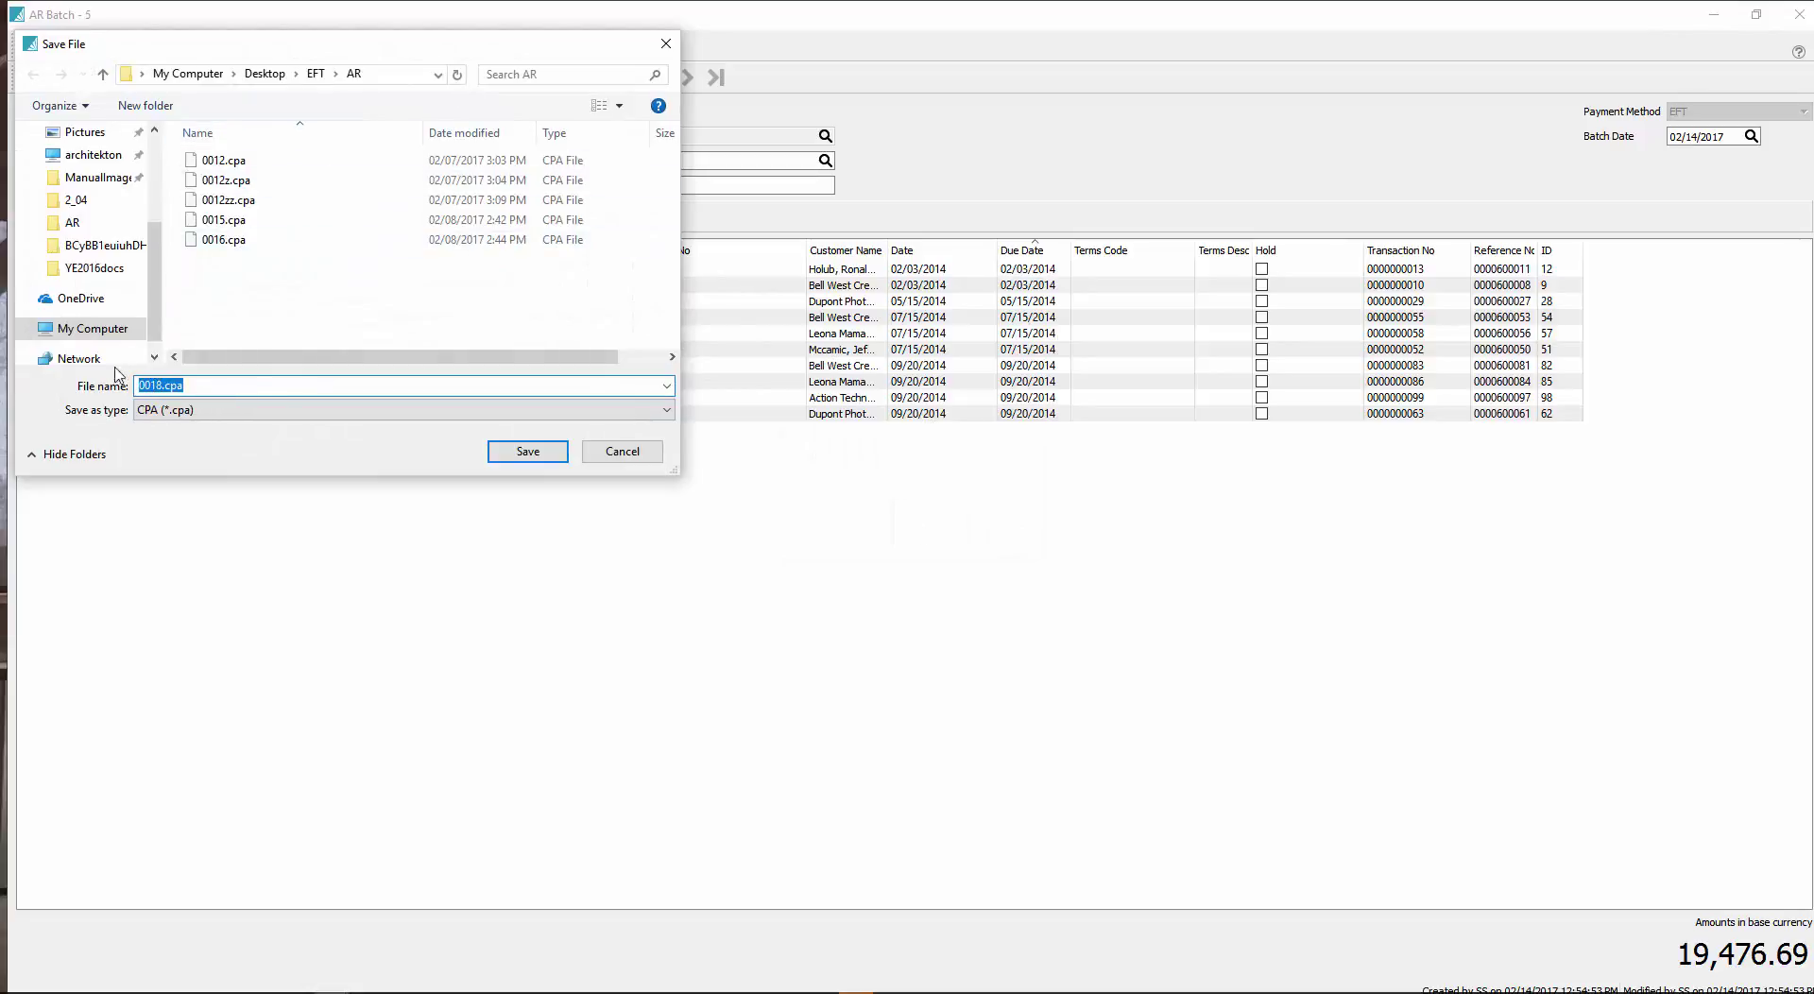
left_click(190, 385)
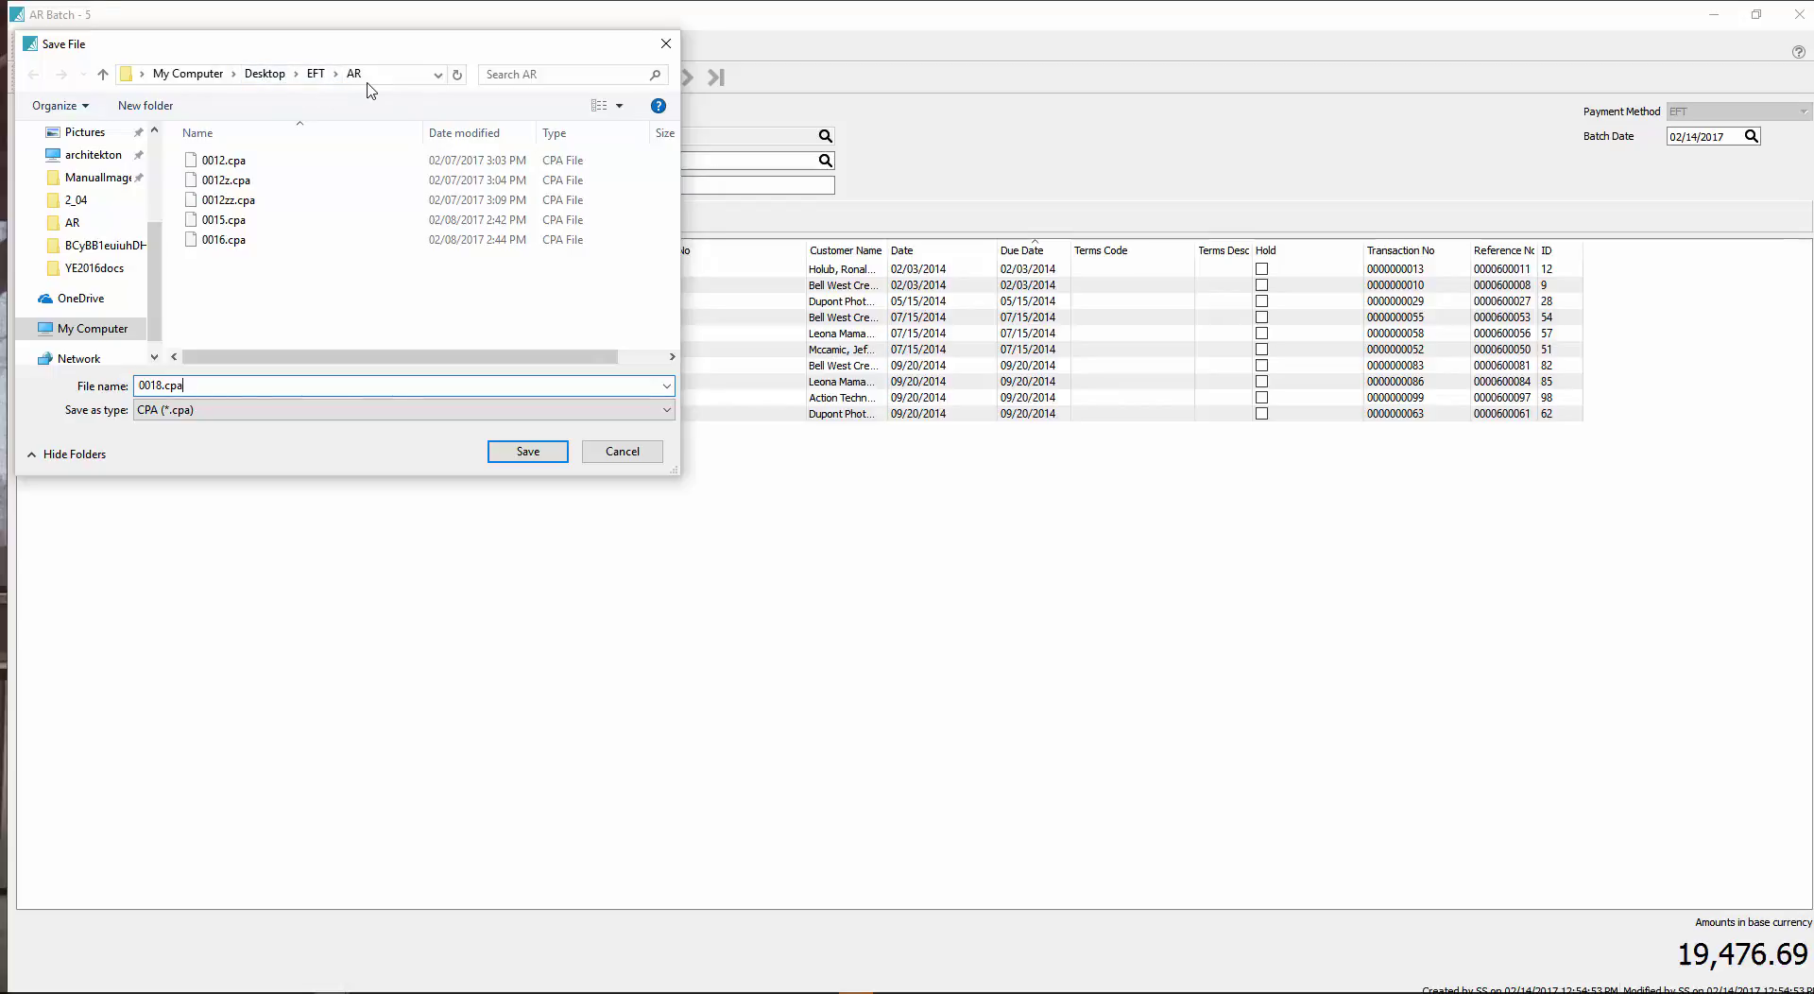
left_click(529, 452)
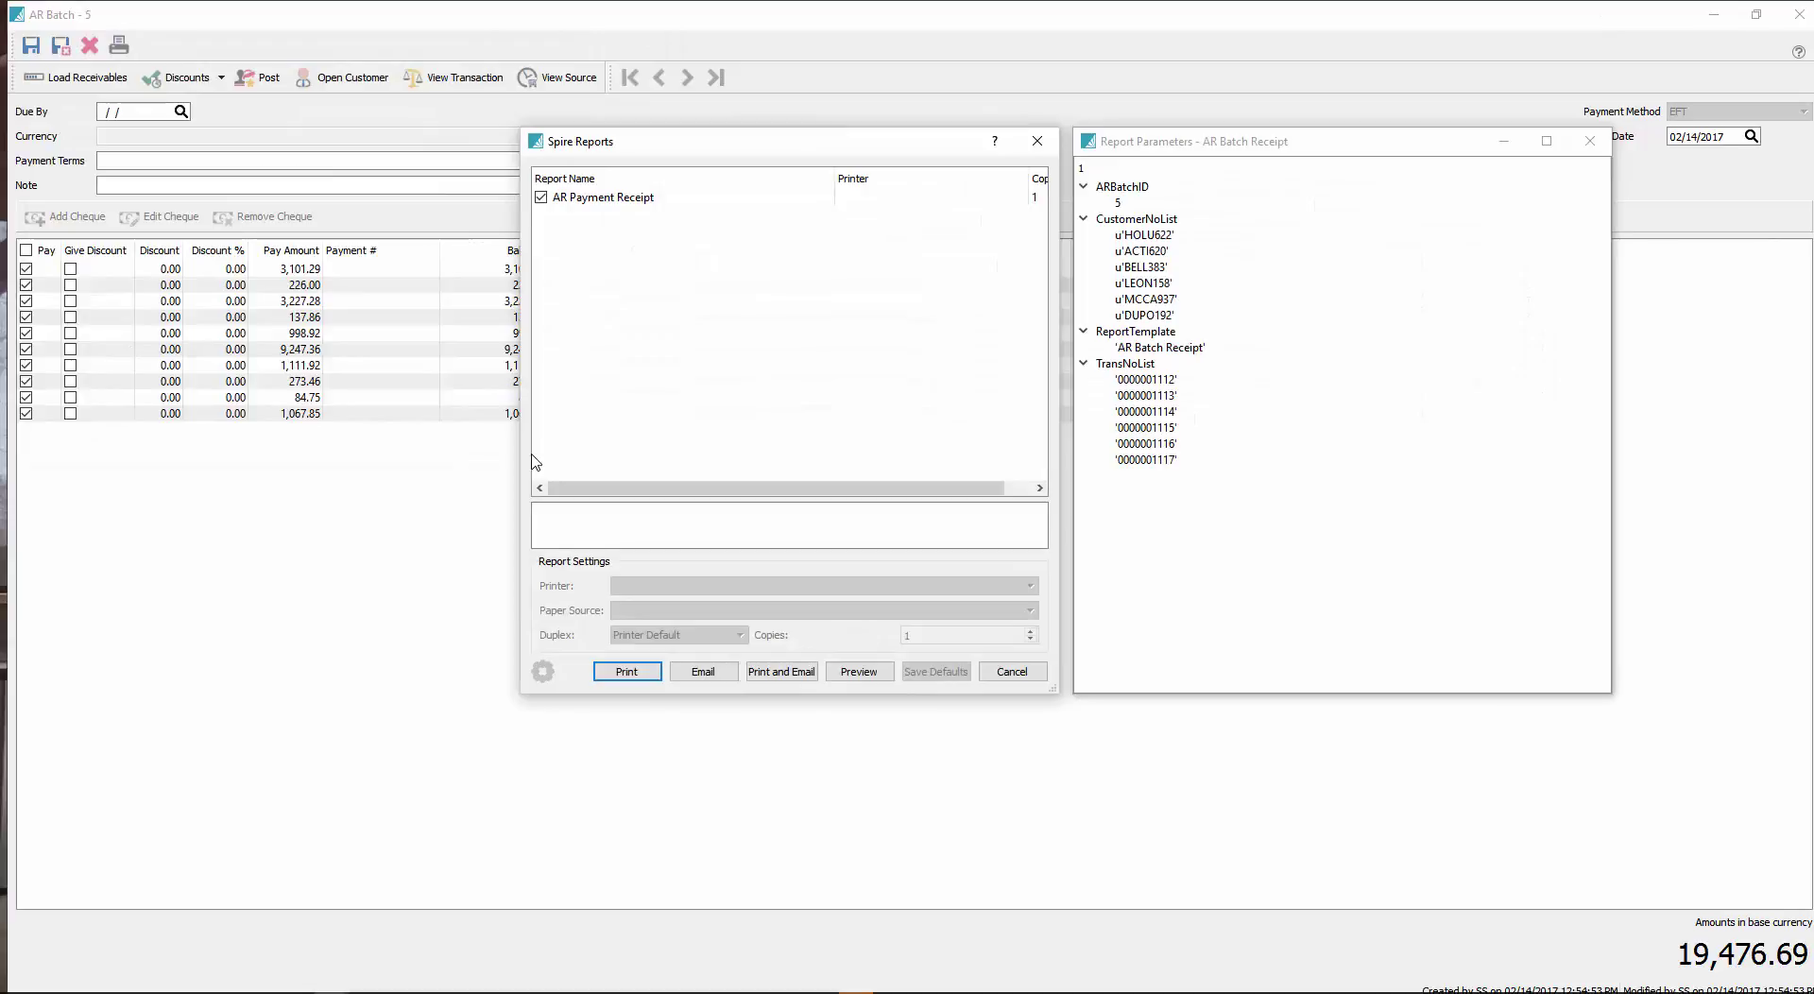
Step: Preview the AR Payment Receipts, paging back from the last page, then close the preview
left_click(868, 672)
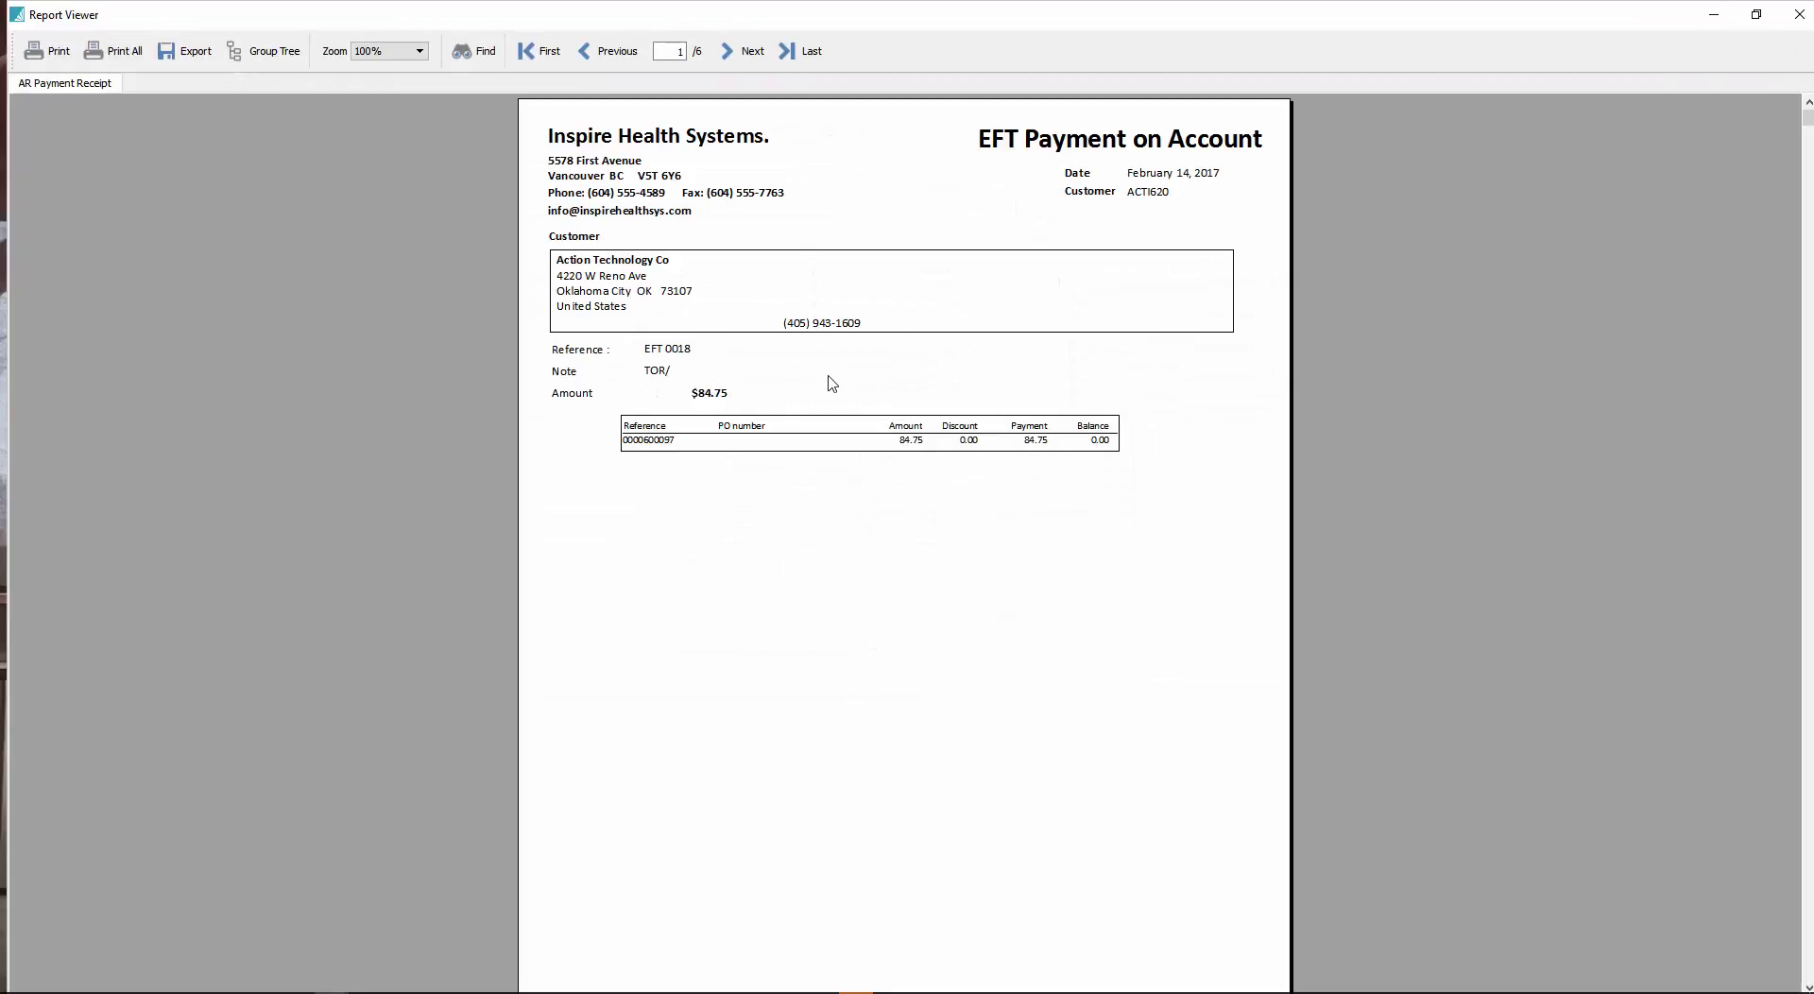
left_click(803, 51)
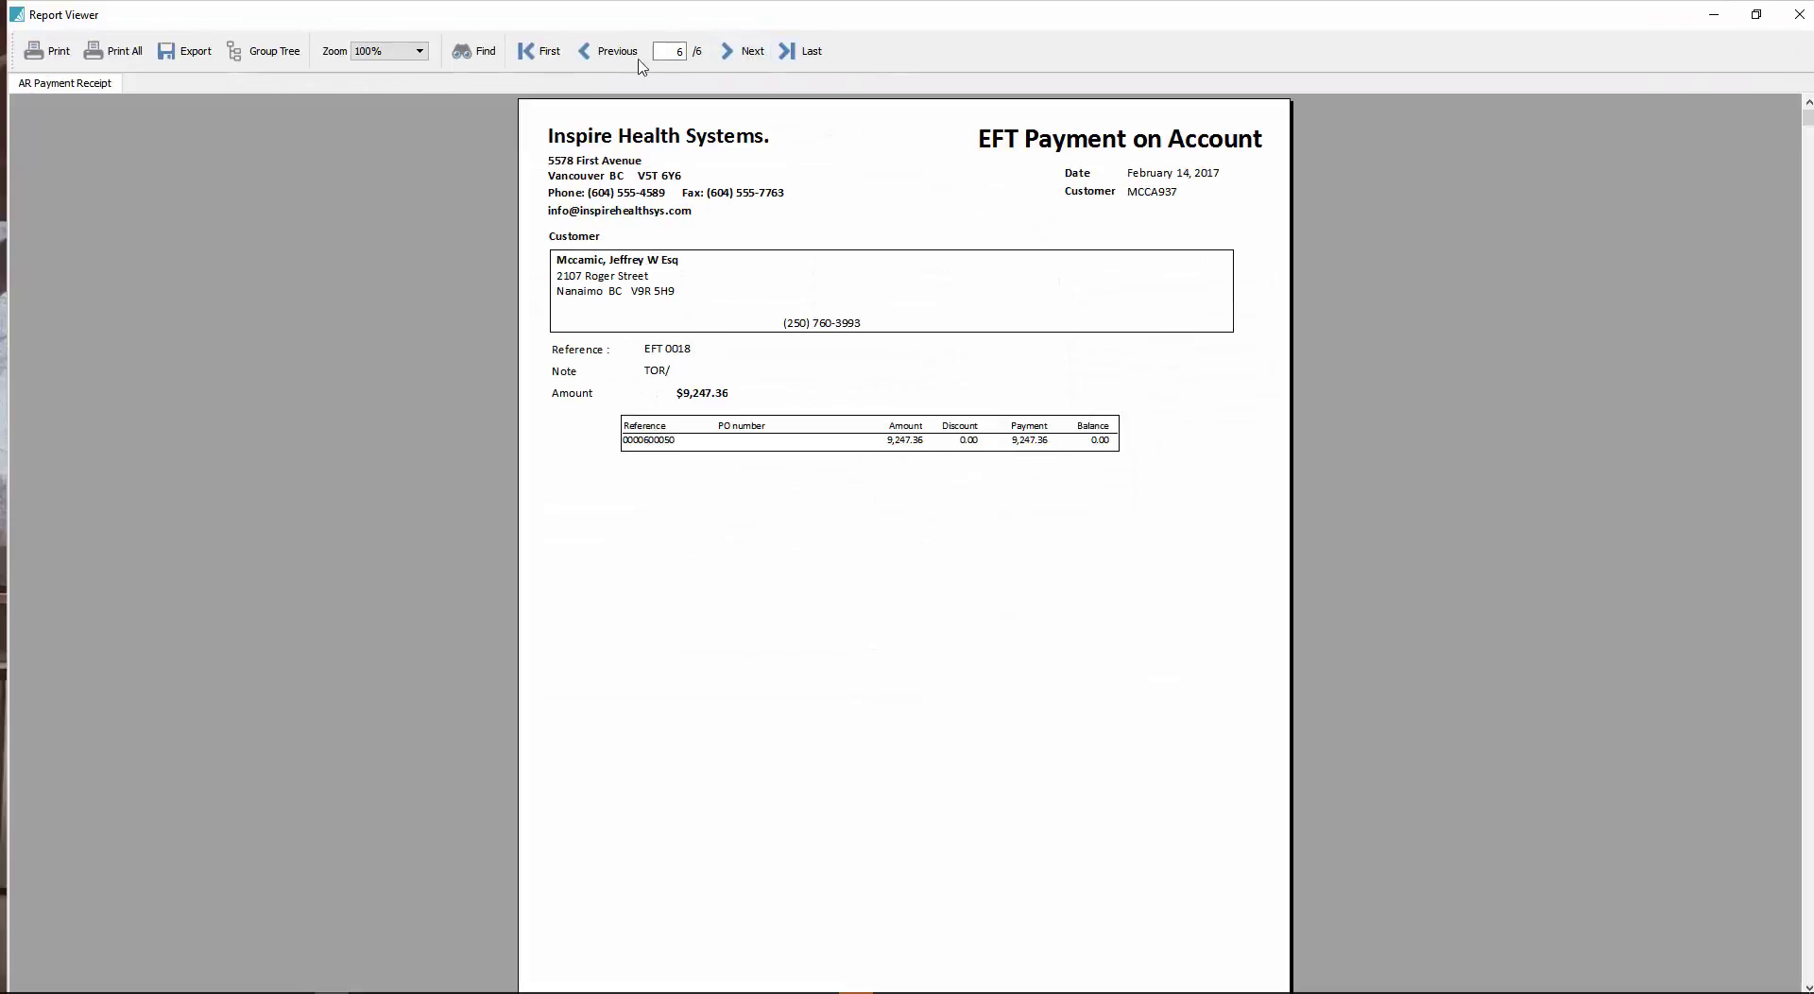
left_click(597, 55)
left_click(597, 52)
left_click(597, 52)
left_click(597, 52)
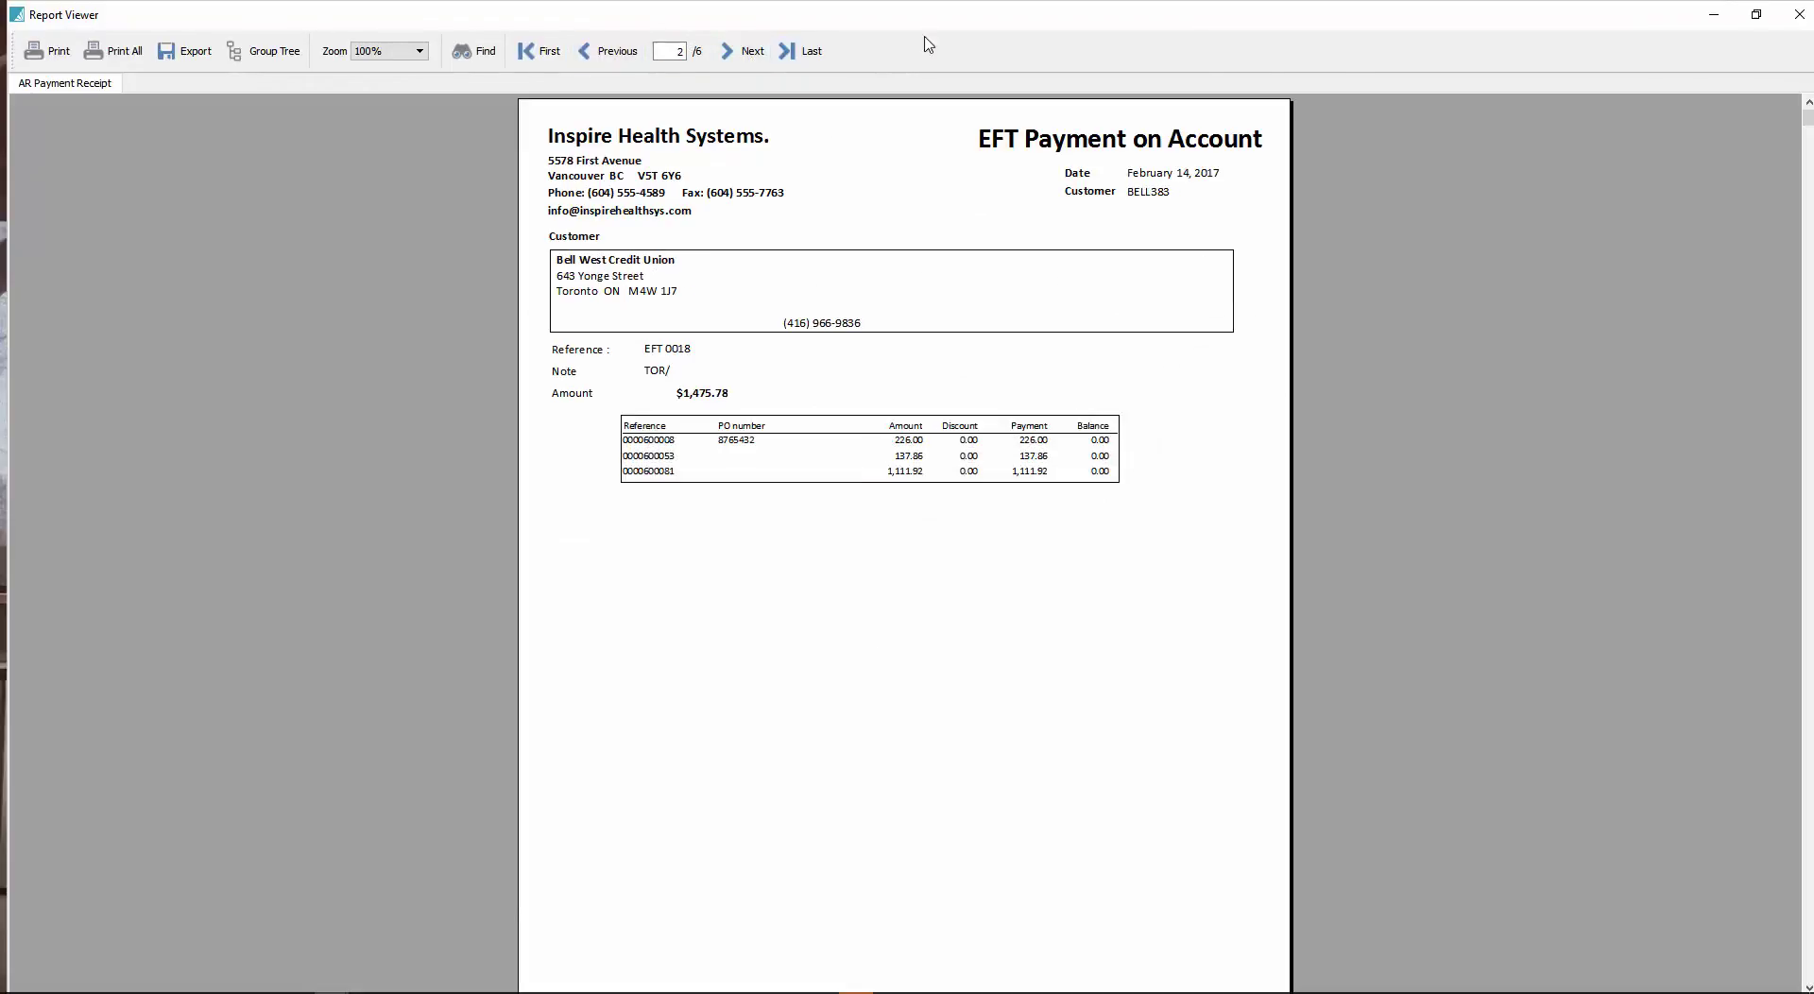
left_click(1799, 16)
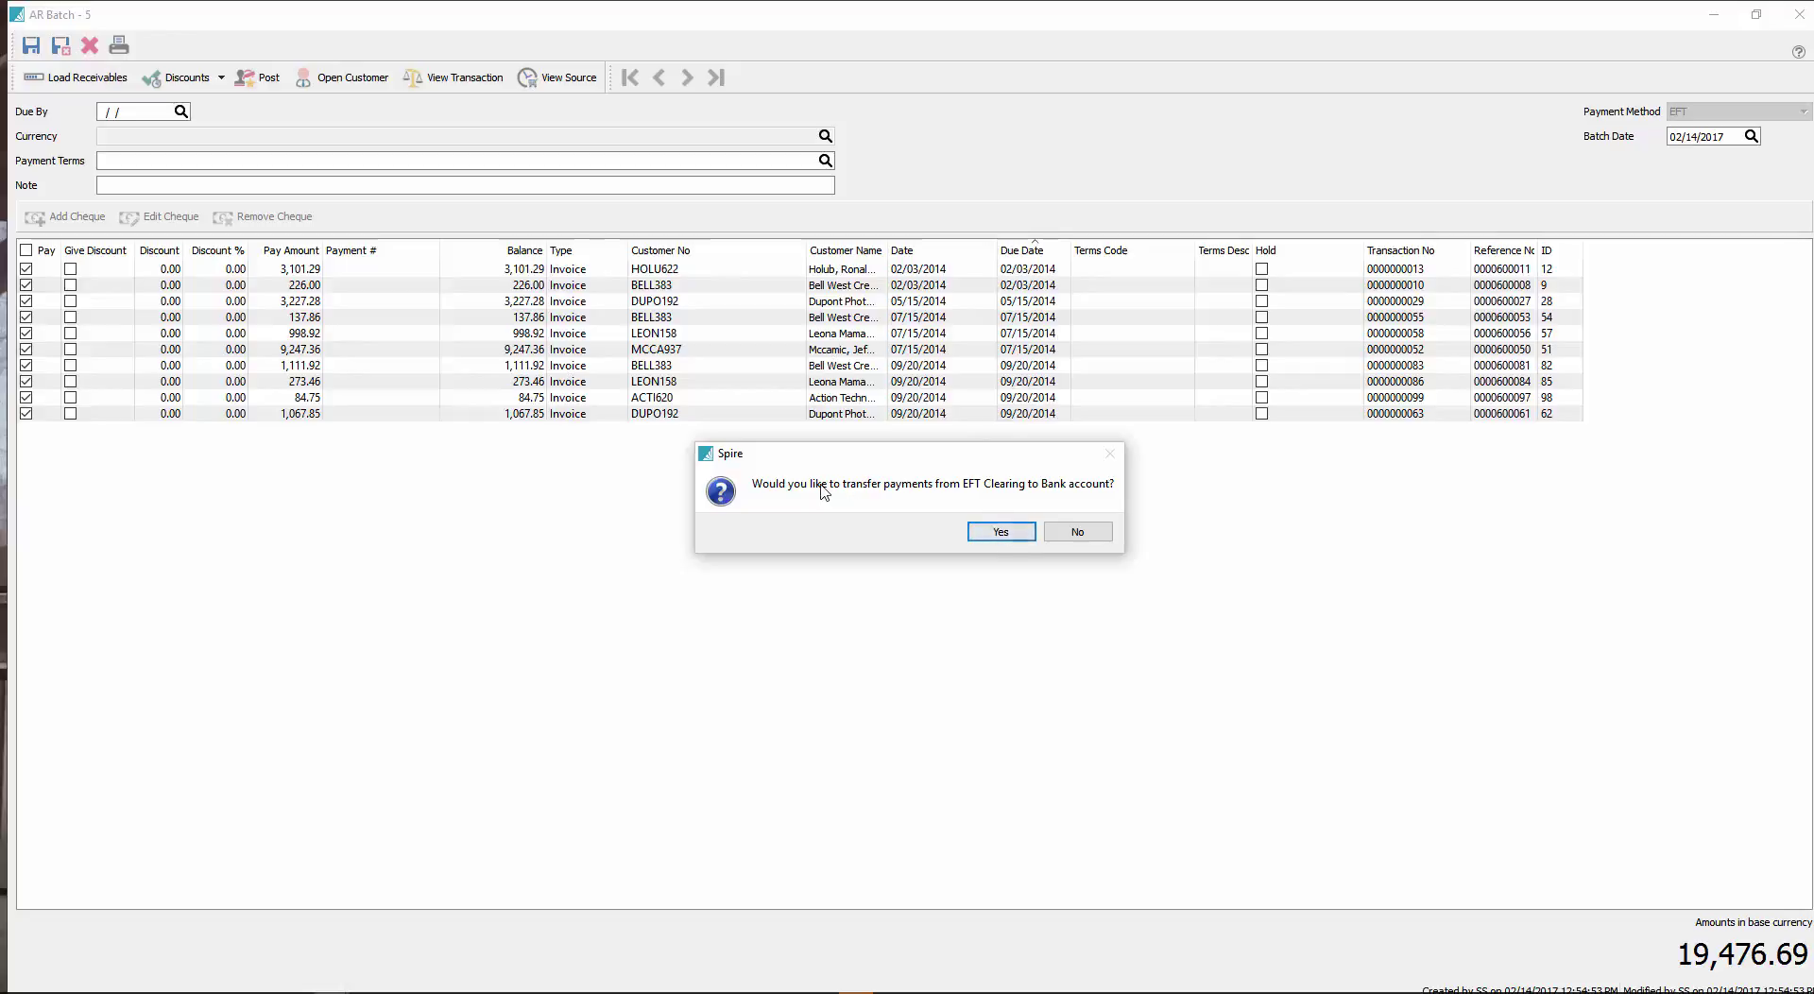
Step: Approve moving payments from EFT Clearing to the bank and preview the Cheque Deposit List
left_click(1003, 535)
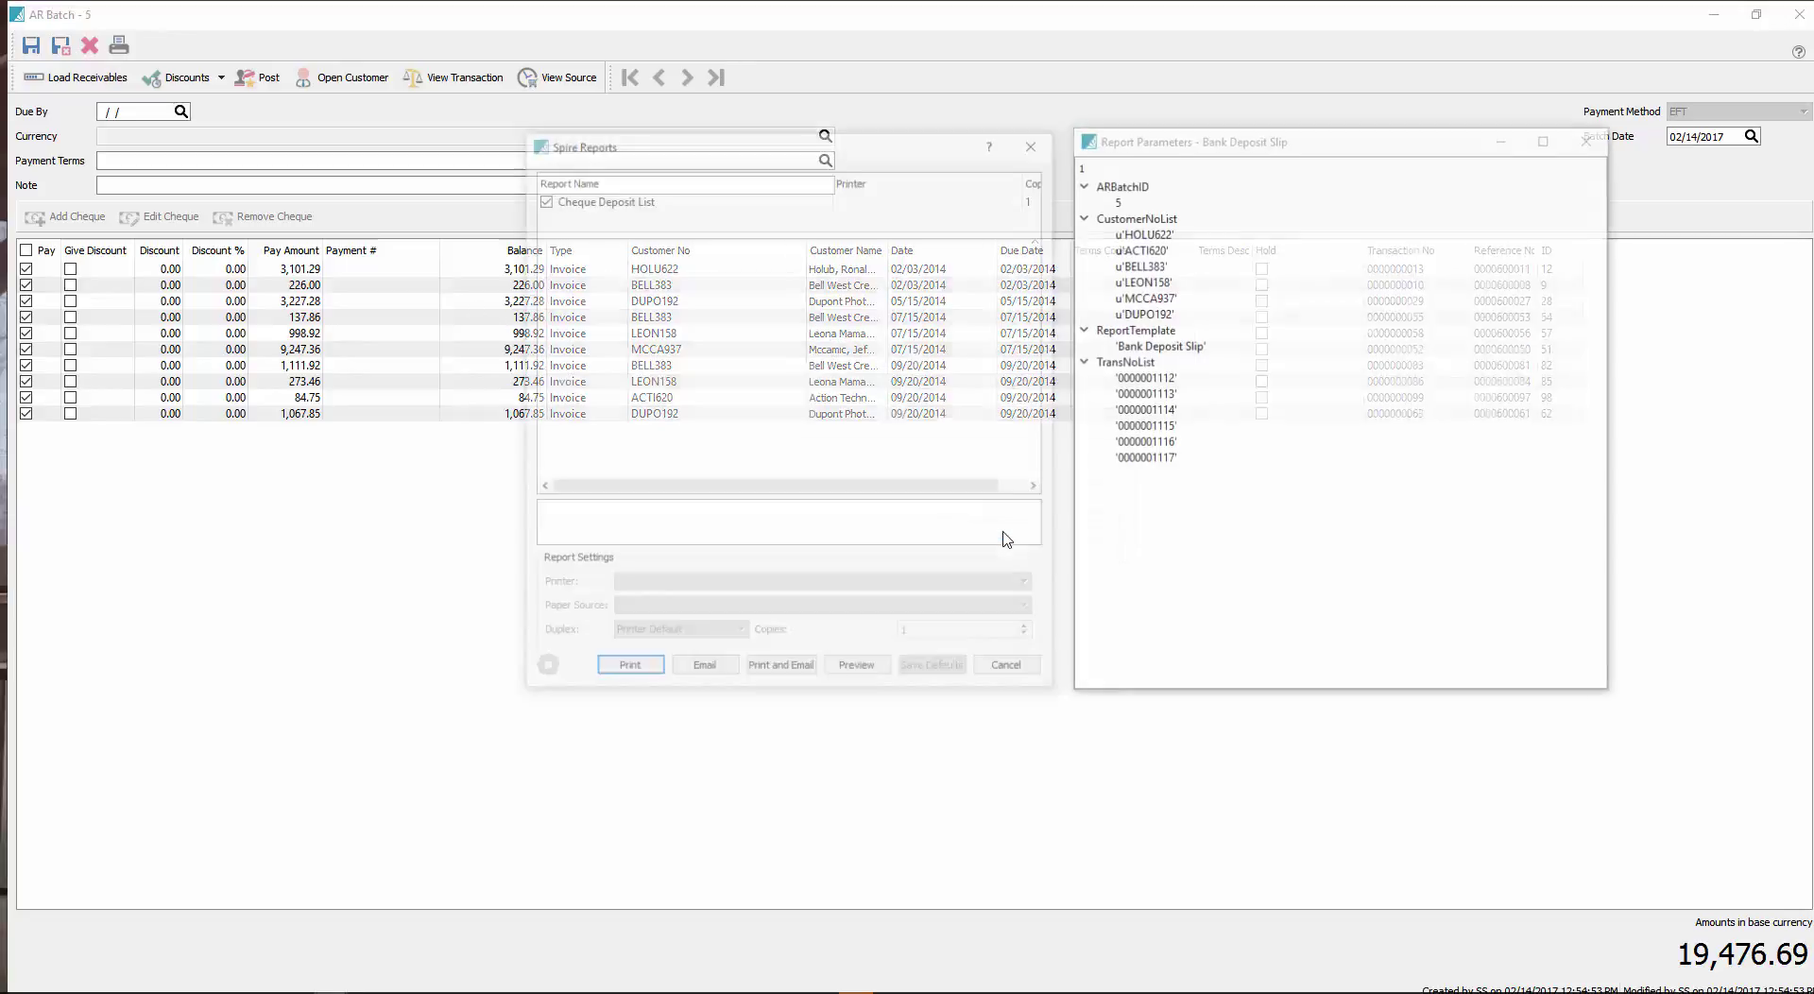
left_click(861, 672)
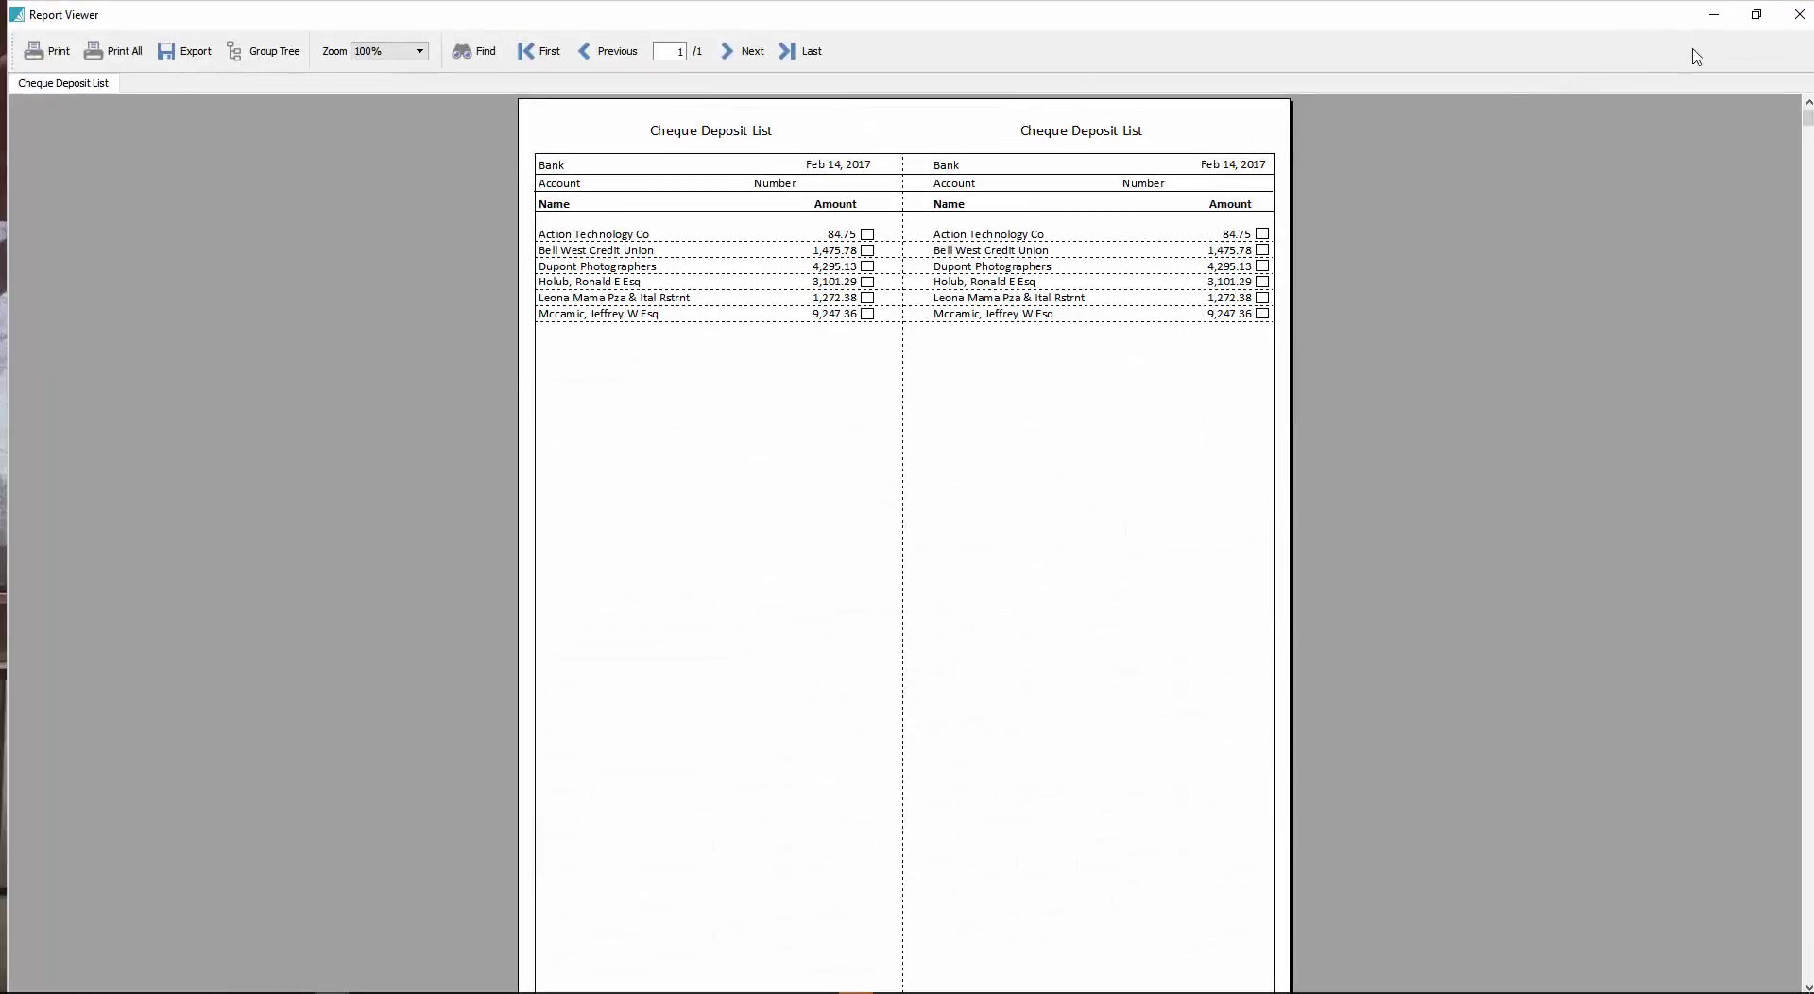
Step: Close the deposit list and show the General Ledger transactions
left_click(1802, 16)
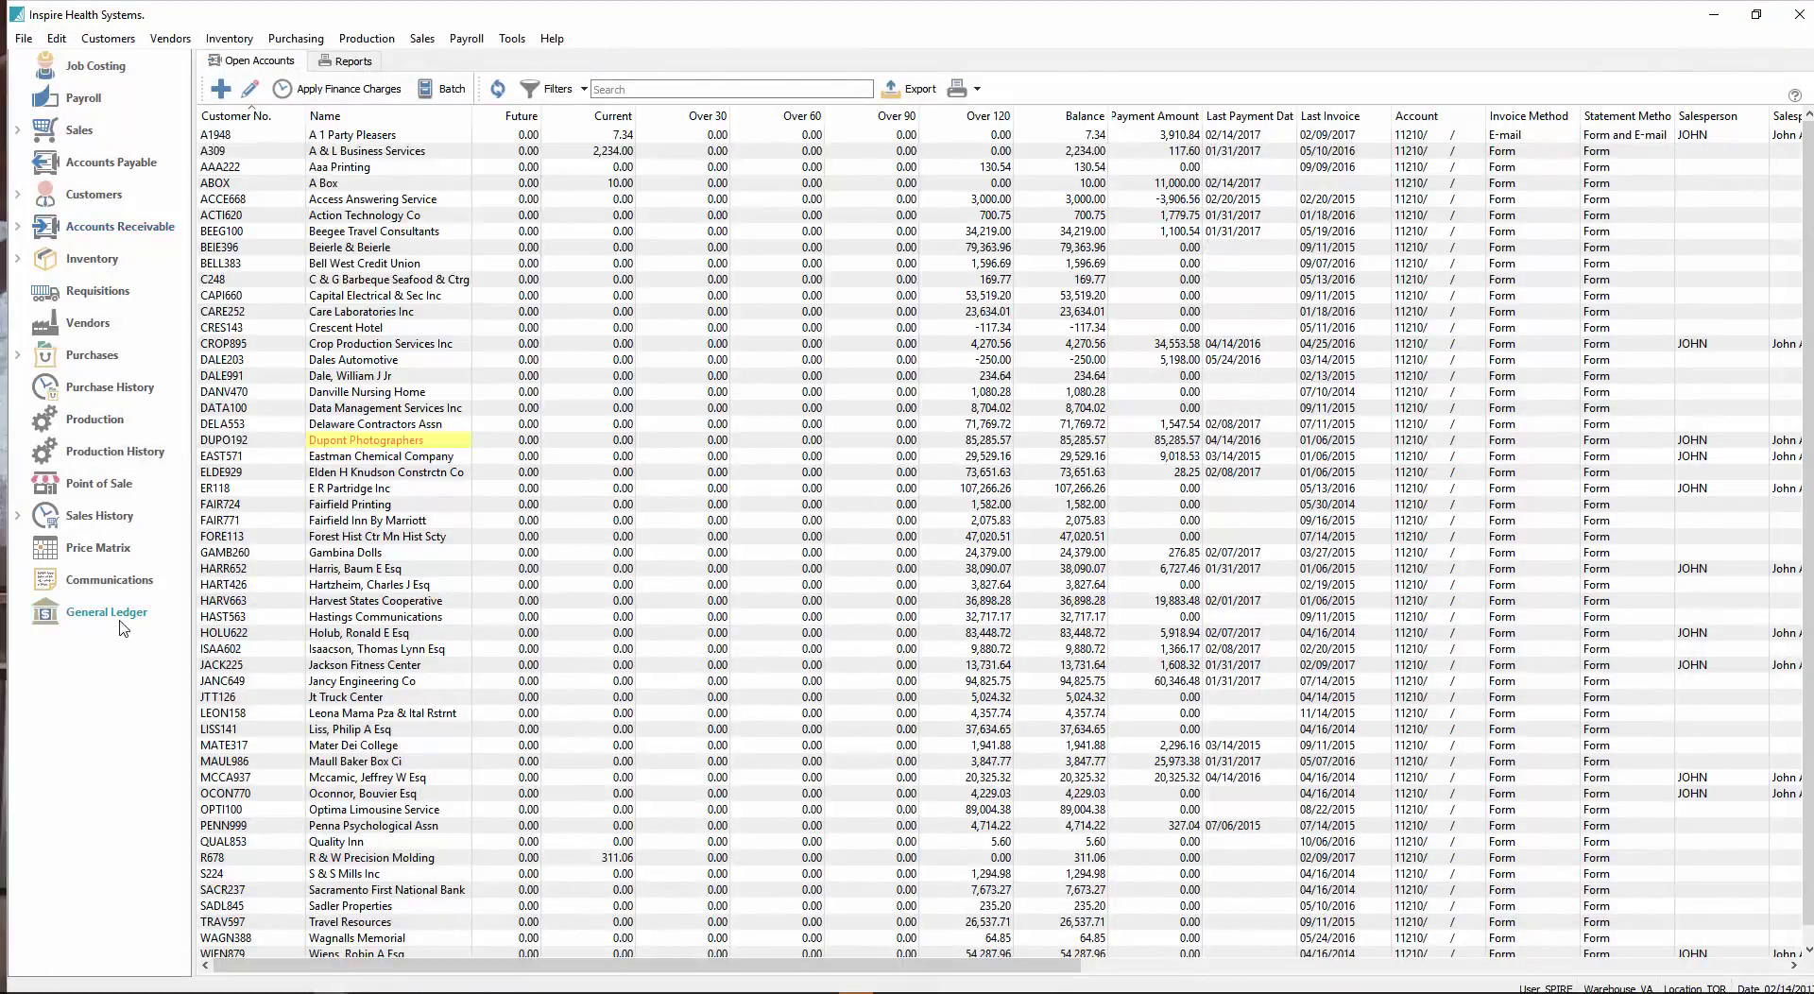
left_click(120, 618)
left_click(416, 61)
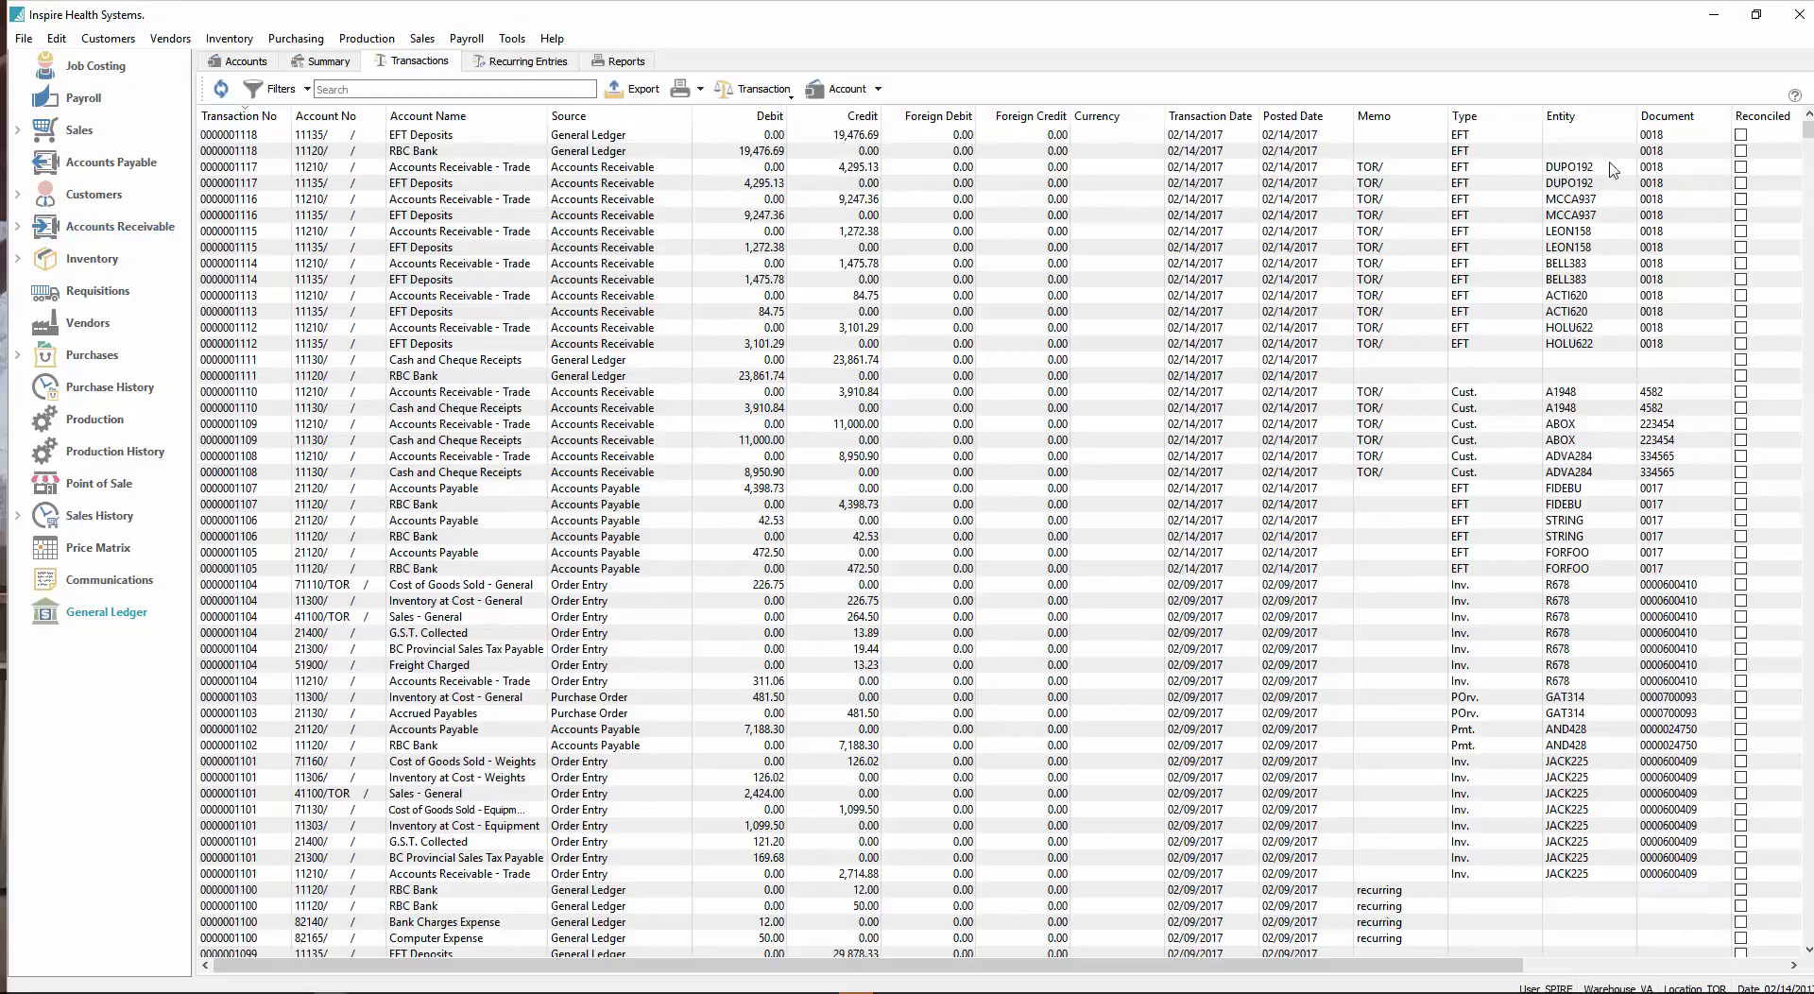
Step: Select the EFT 0018 receipt entries and the 1118 EFT Deposits to RBC Bank transfer
left_click(260, 117)
left_click(260, 117)
left_click(1482, 141)
left_click_drag(1686, 343, 1639, 189)
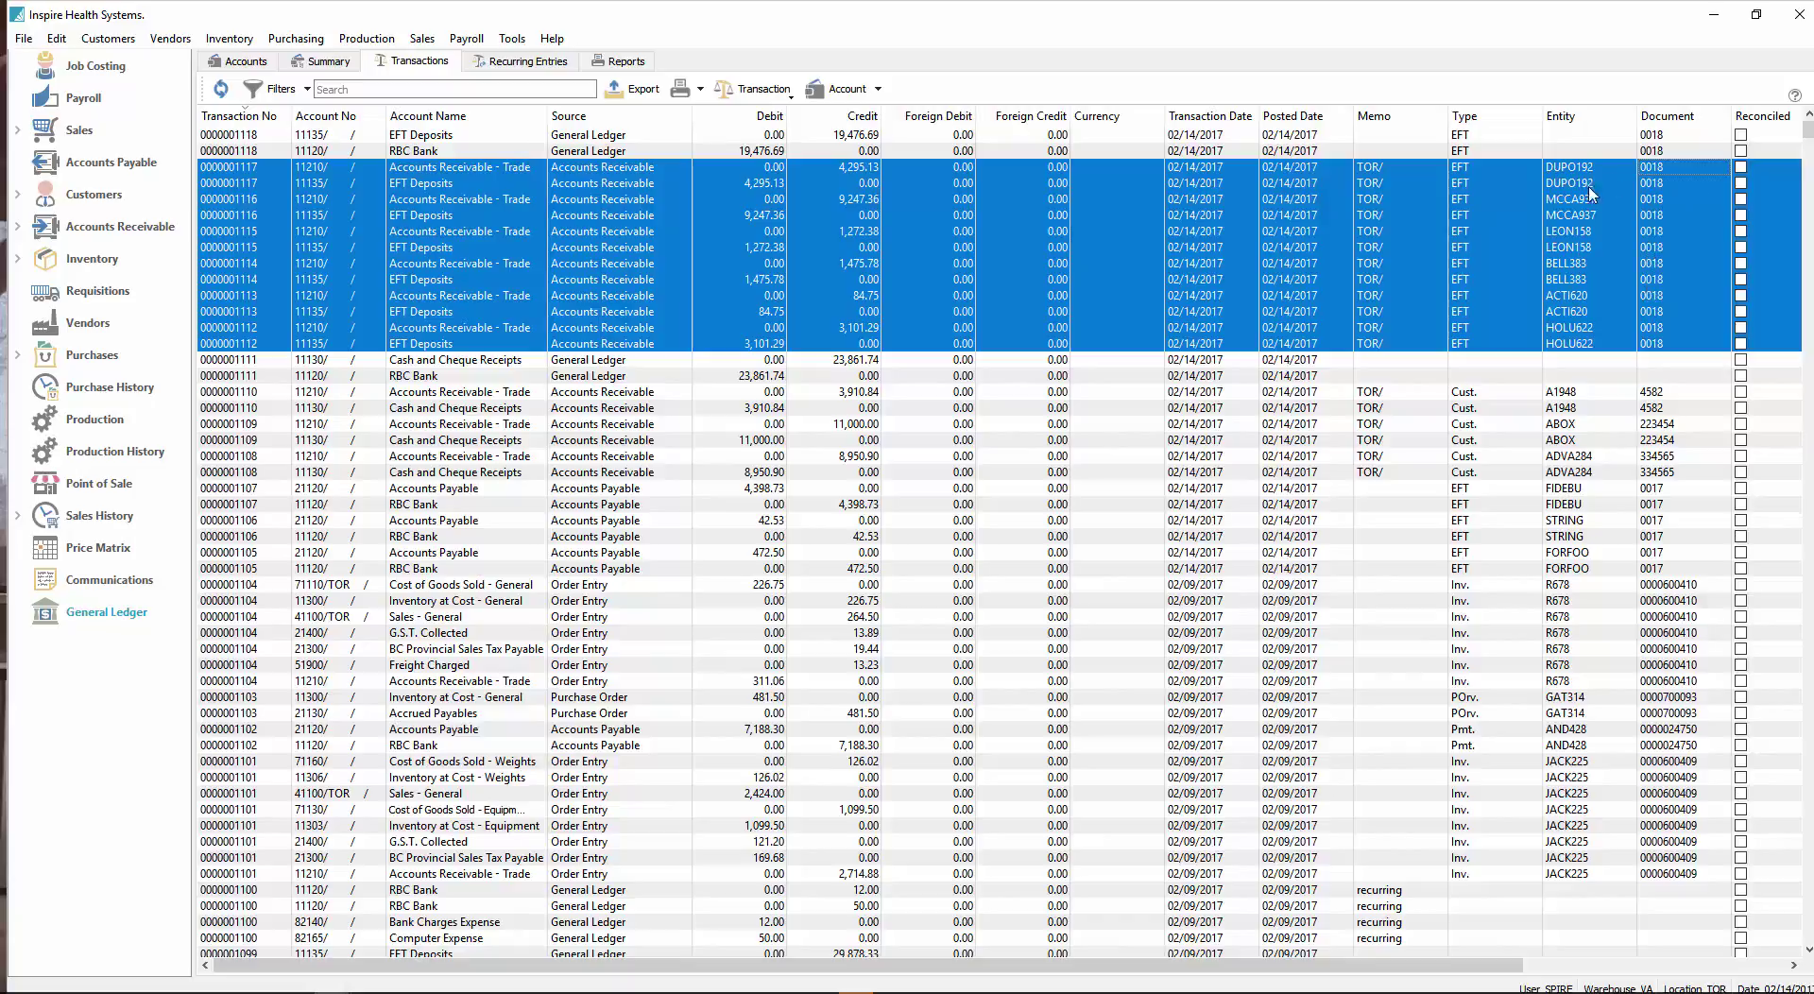
left_click(1477, 135)
left_click(1479, 151, "shift")
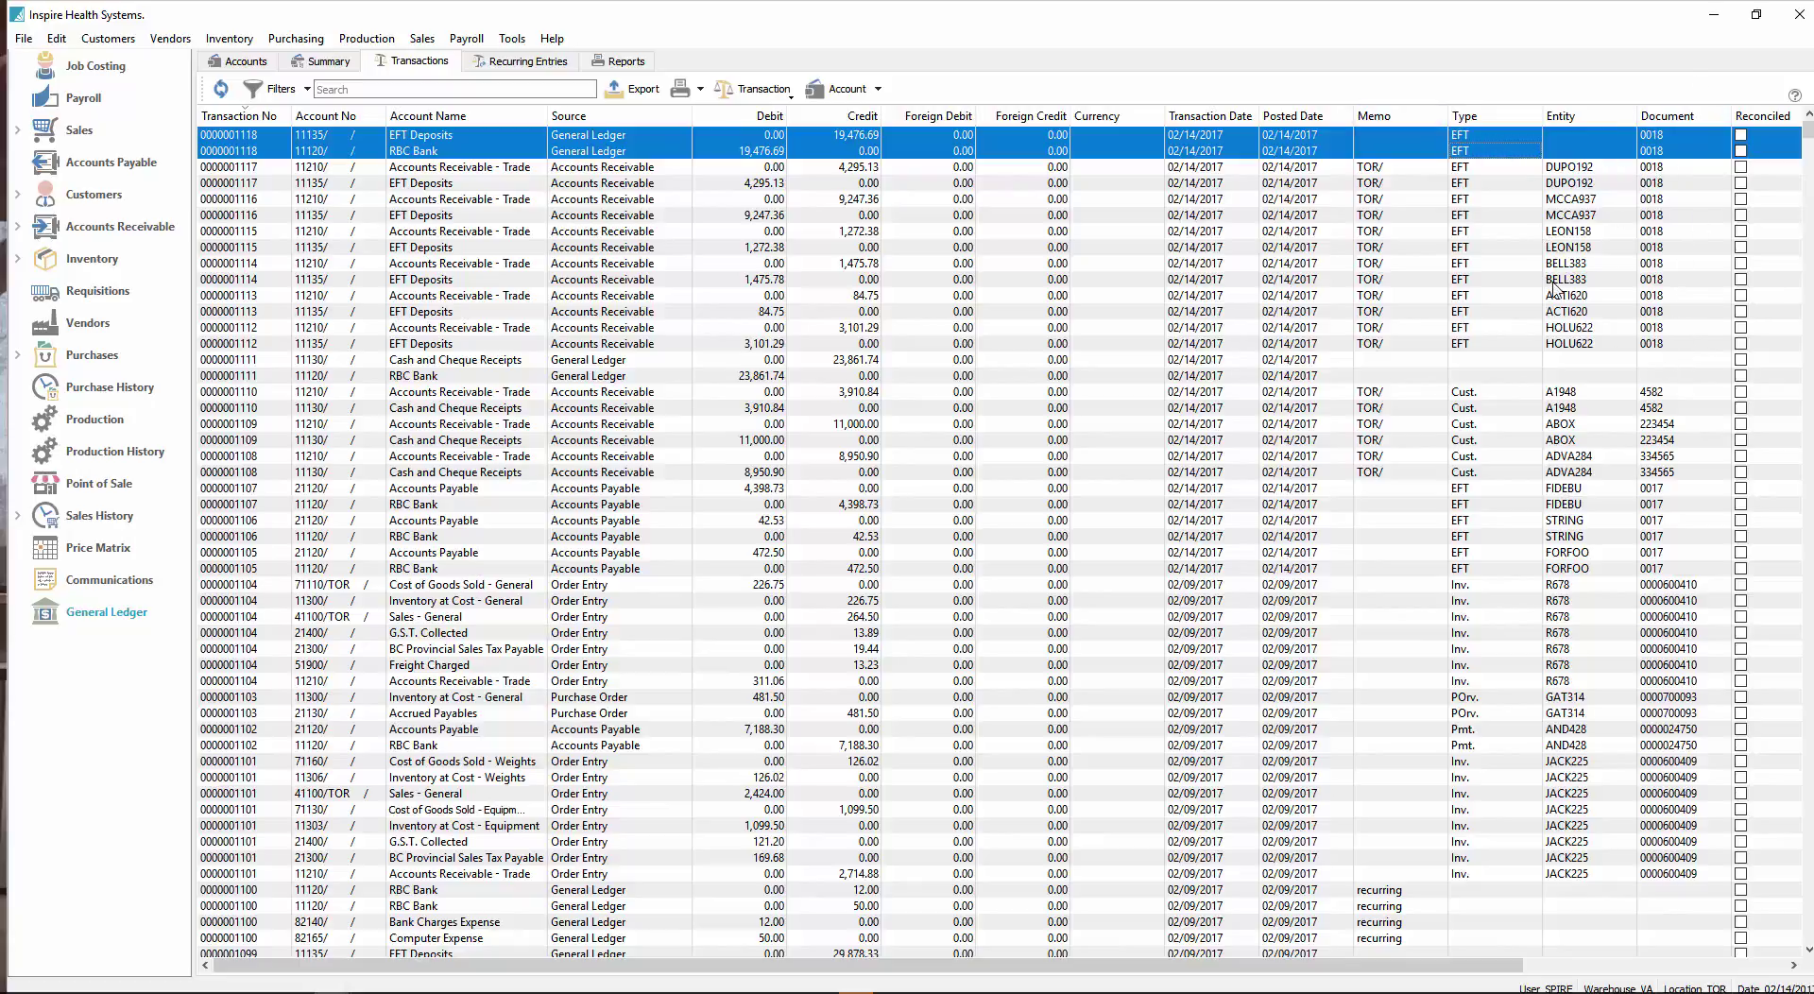
Step: Open inventory item ACMFITSB (ACME Swiss Ball) and view its Prices and Units, selecting EA
left_click(91, 258)
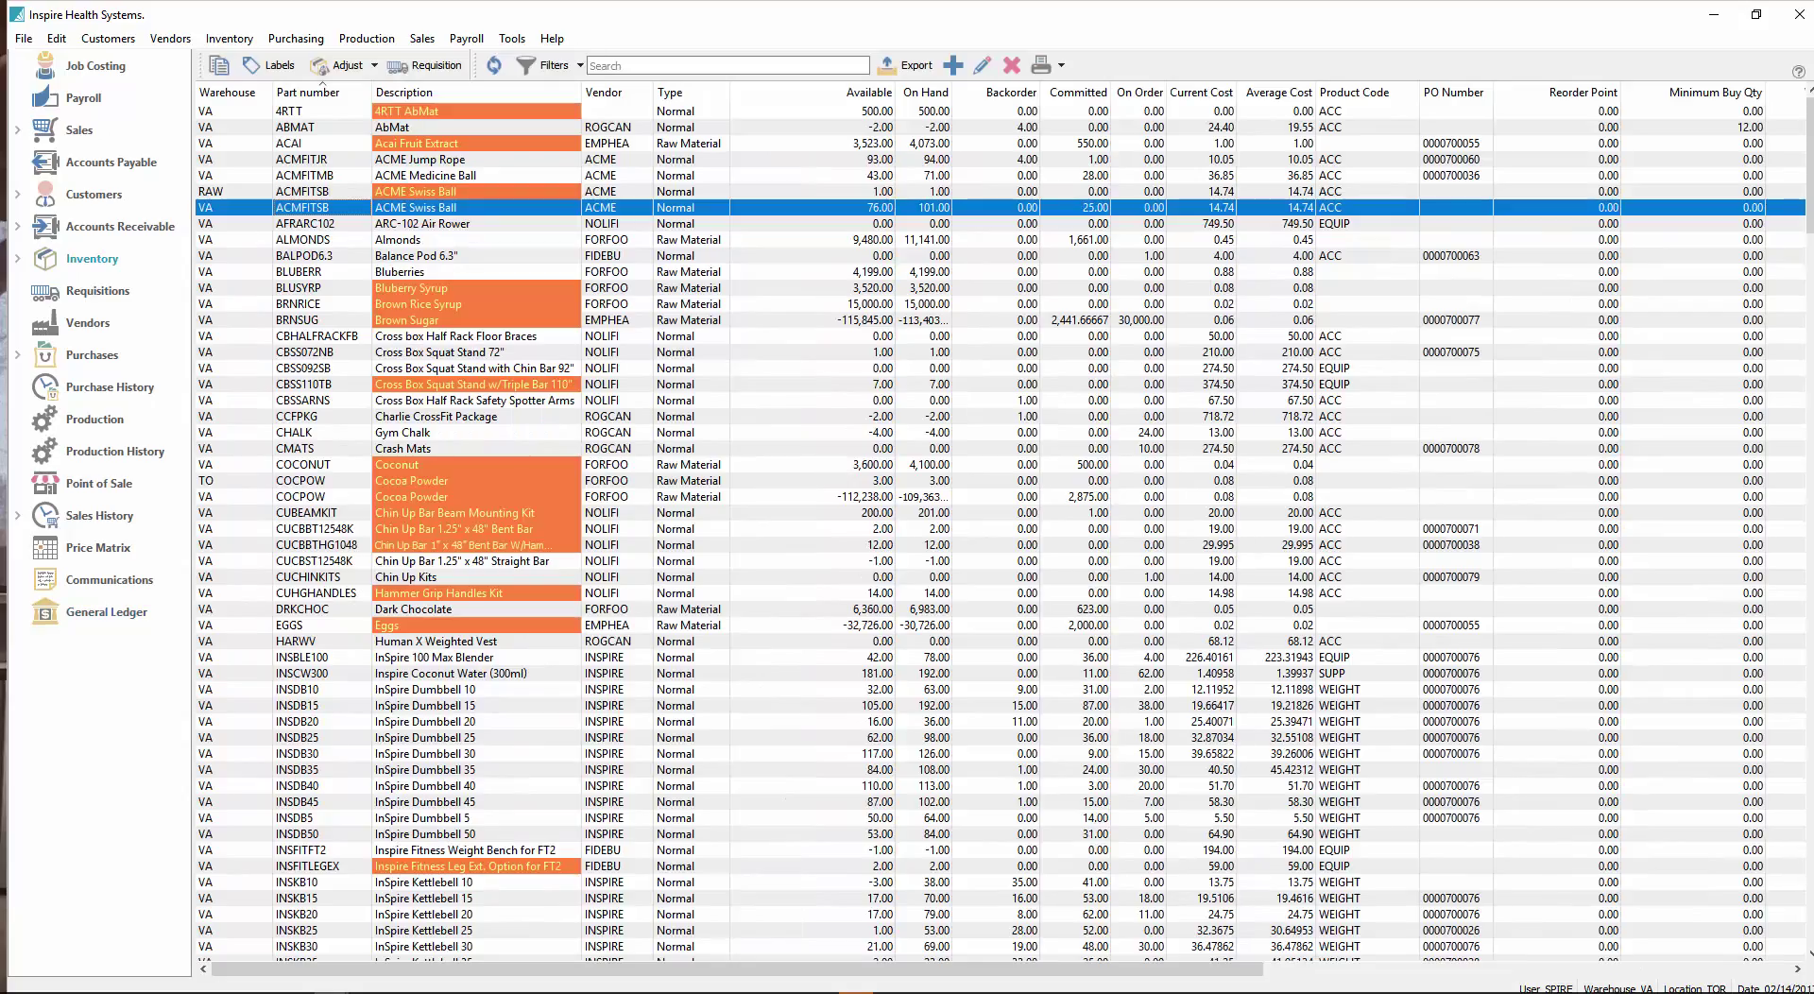
double_click(424, 210)
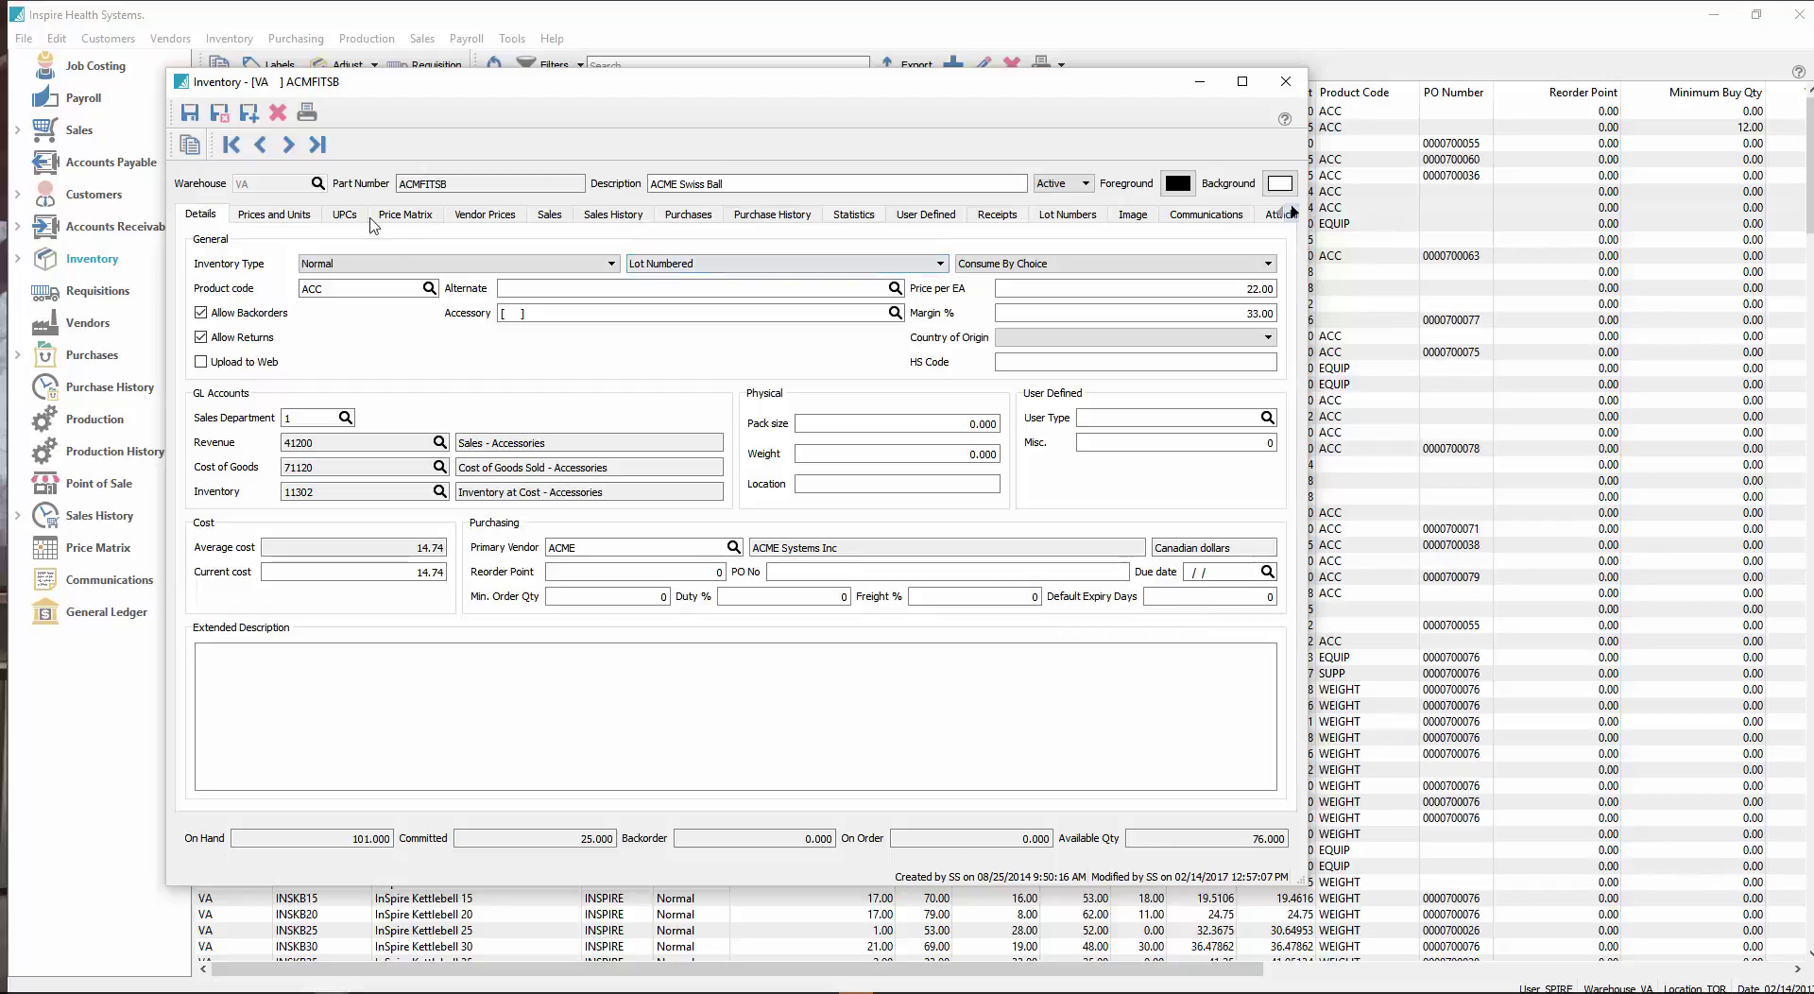
left_click(279, 216)
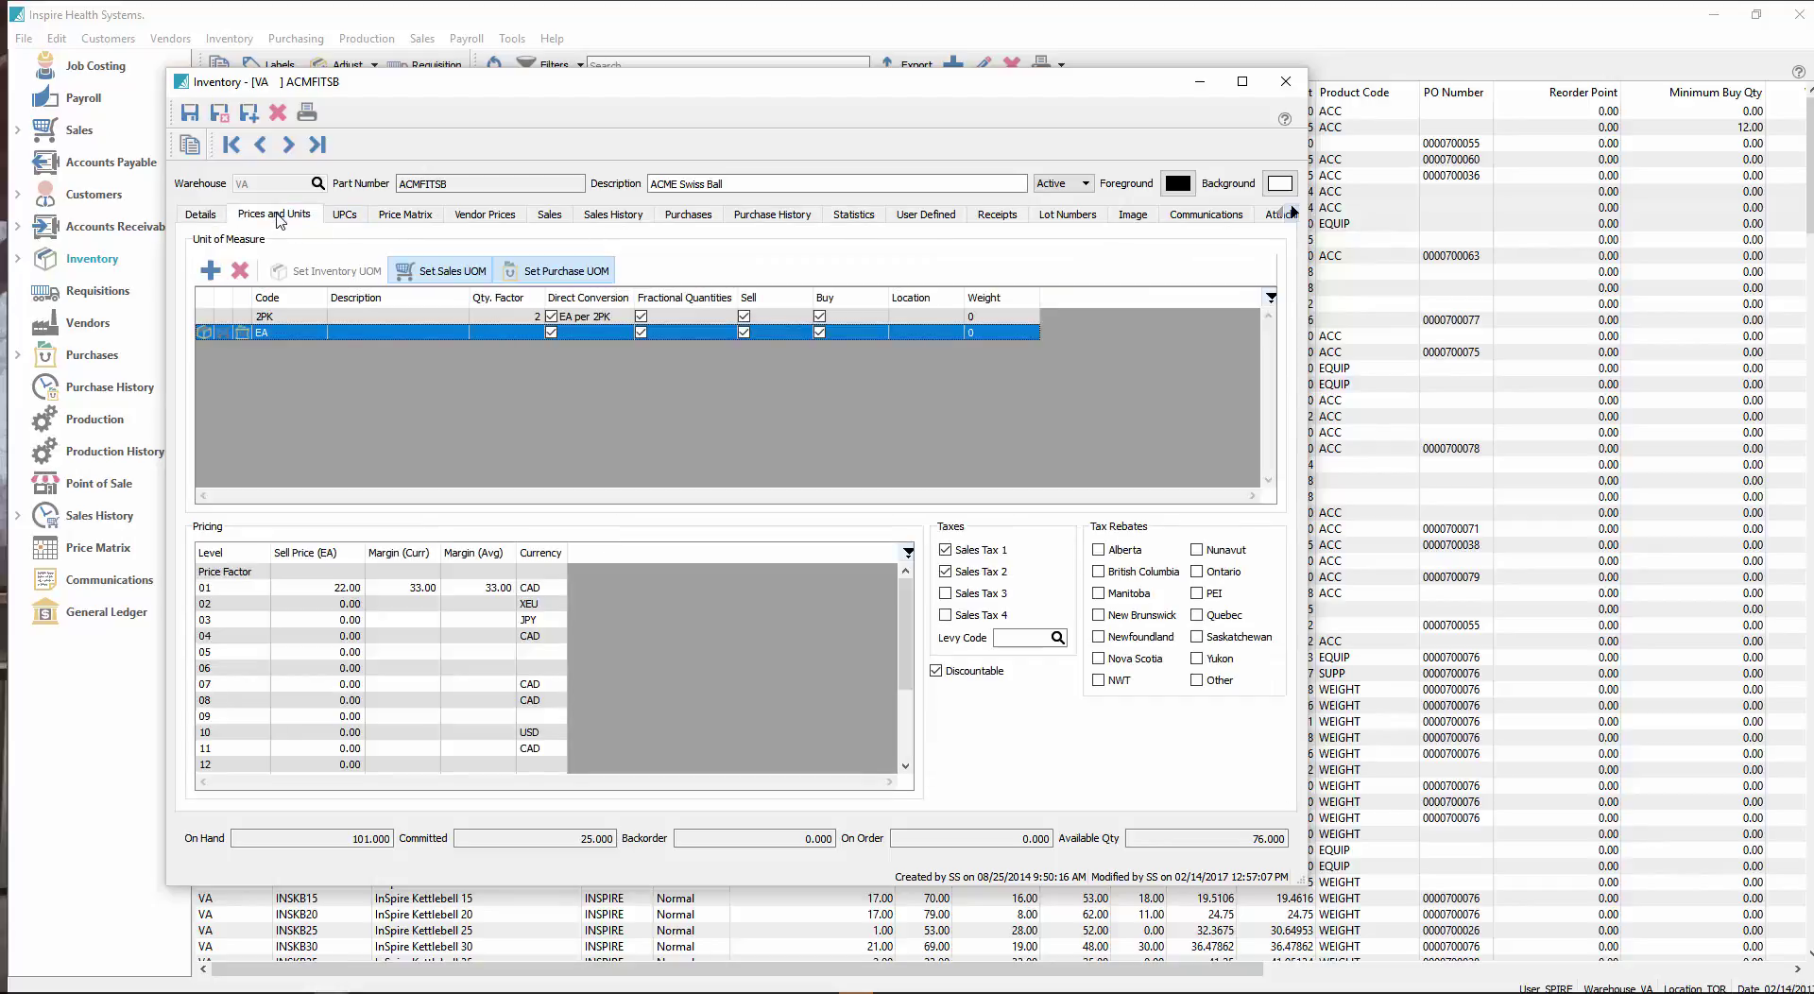
left_click(289, 332)
Step: Add UPC 3454667 for the EA unit on the item's UPCs list
left_click(346, 215)
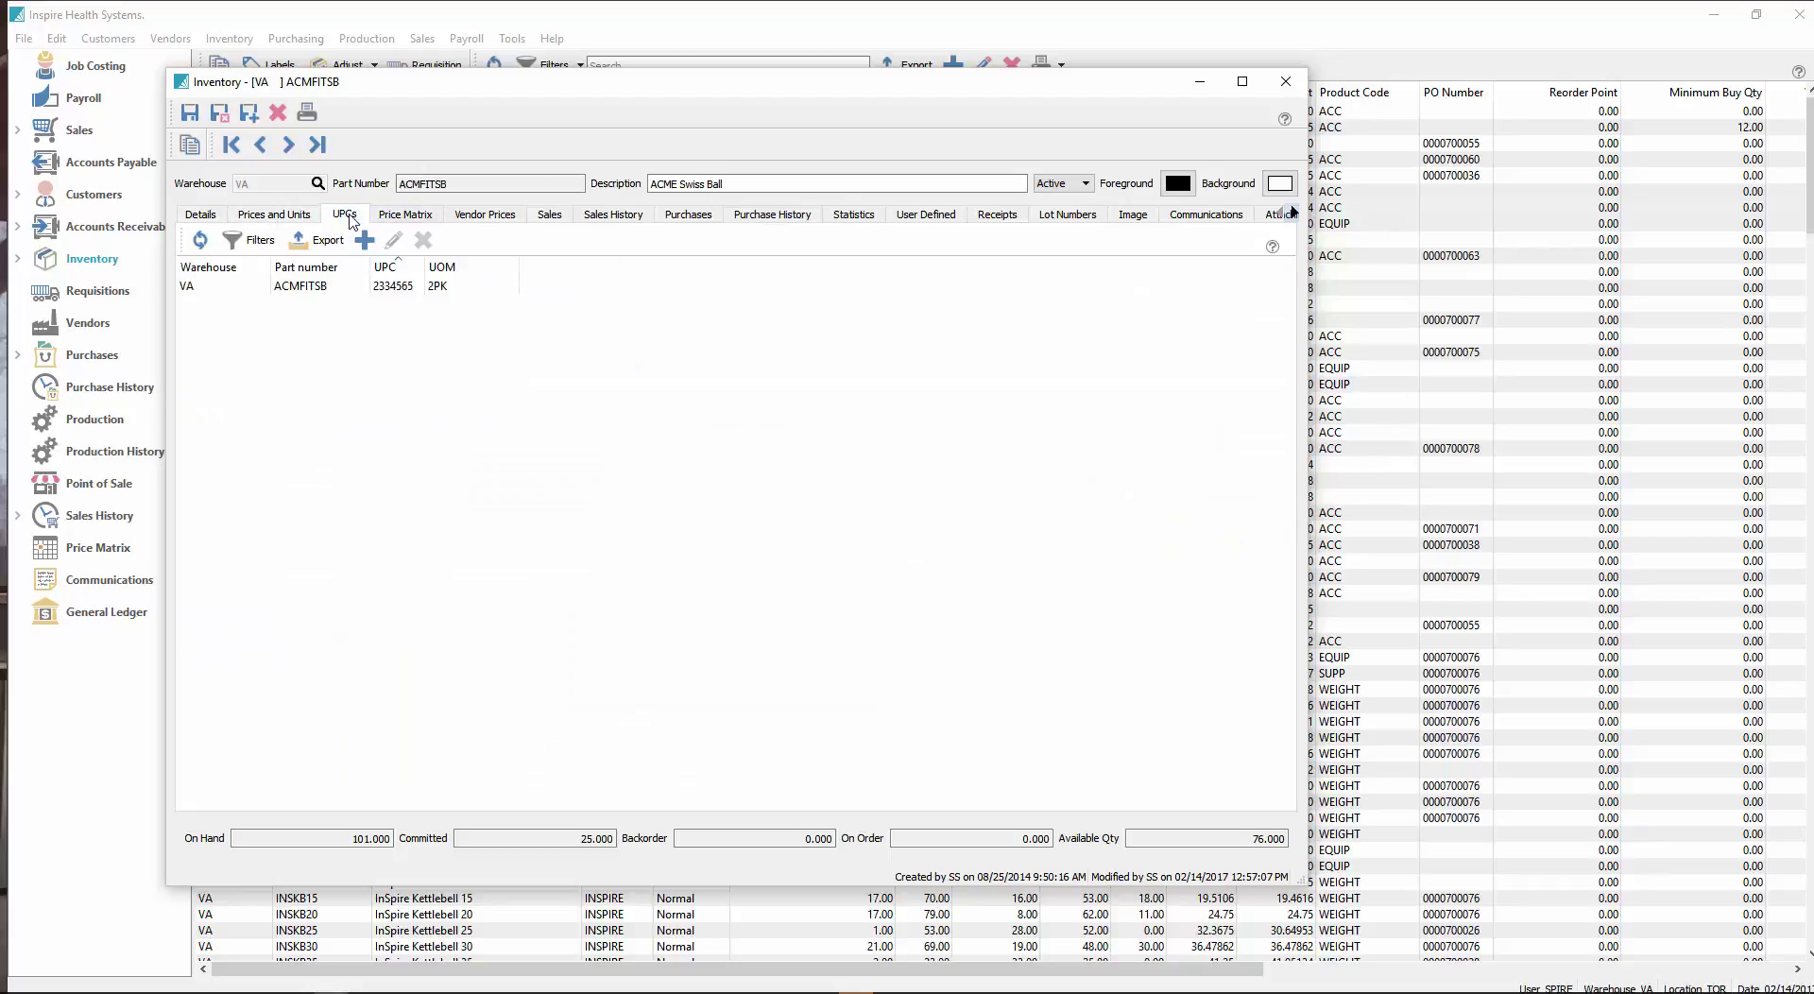
left_click(295, 288)
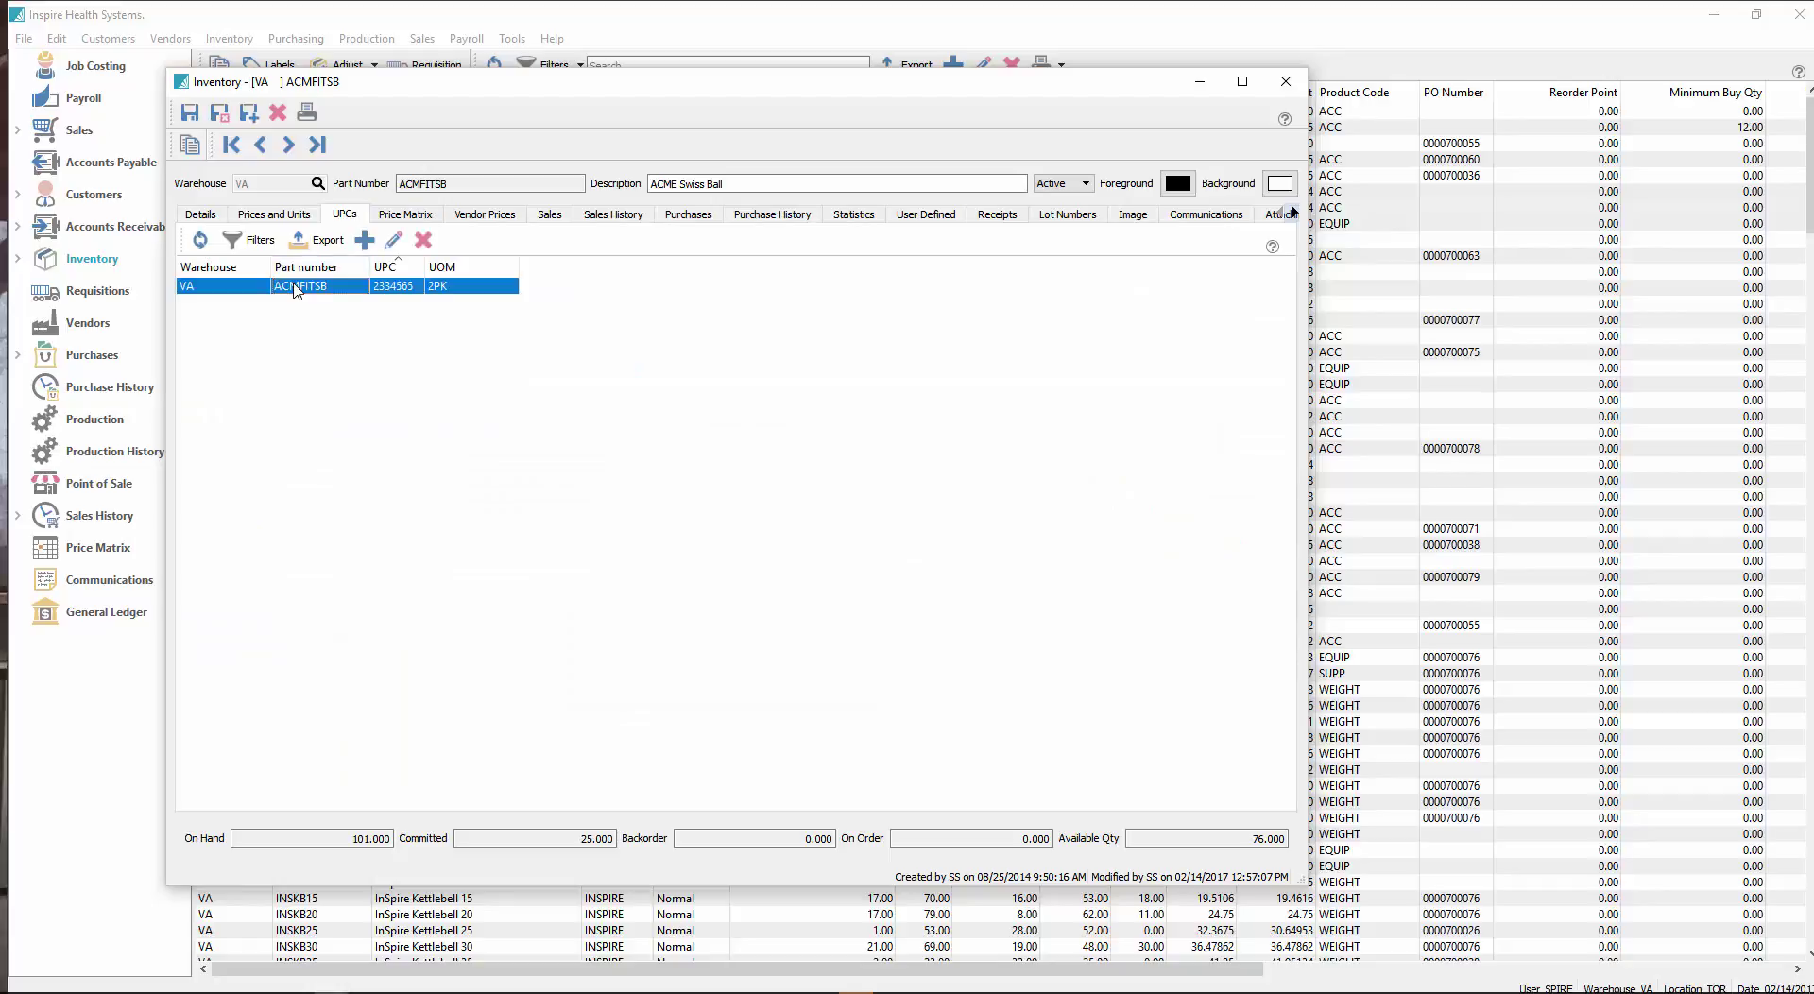
left_click(364, 240)
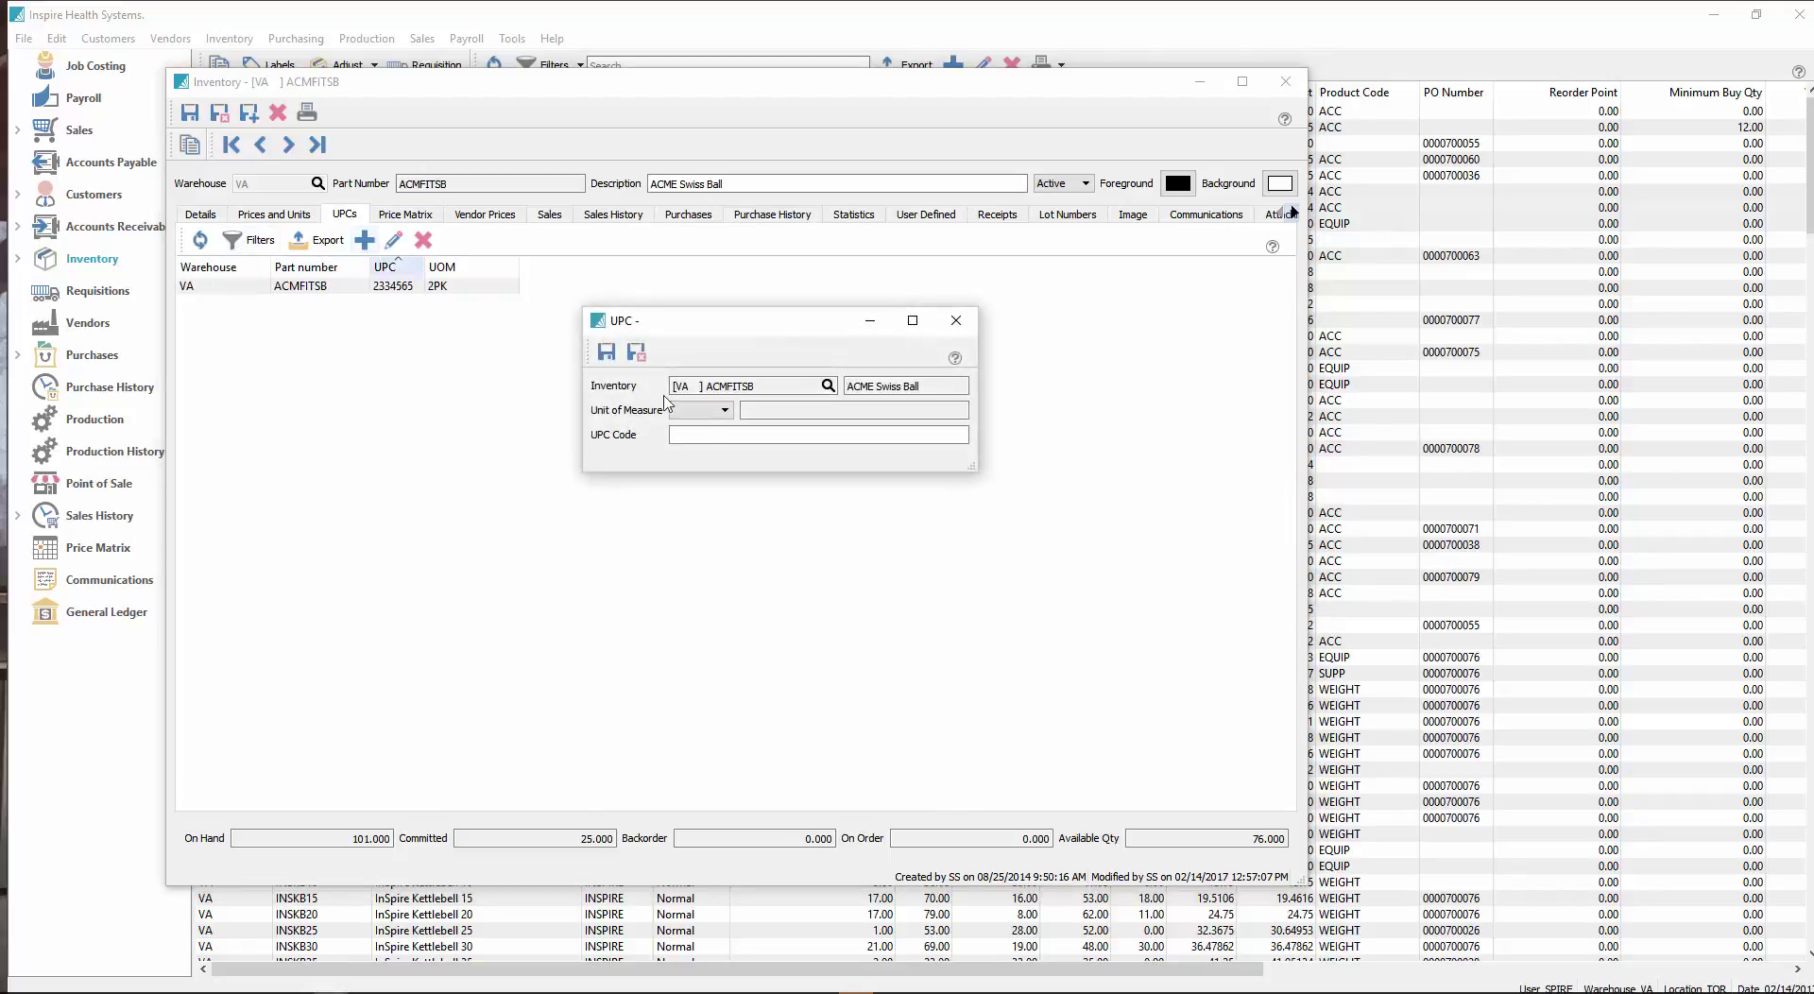
left_click(723, 409)
left_click(711, 426)
left_click(773, 435)
type("3454667")
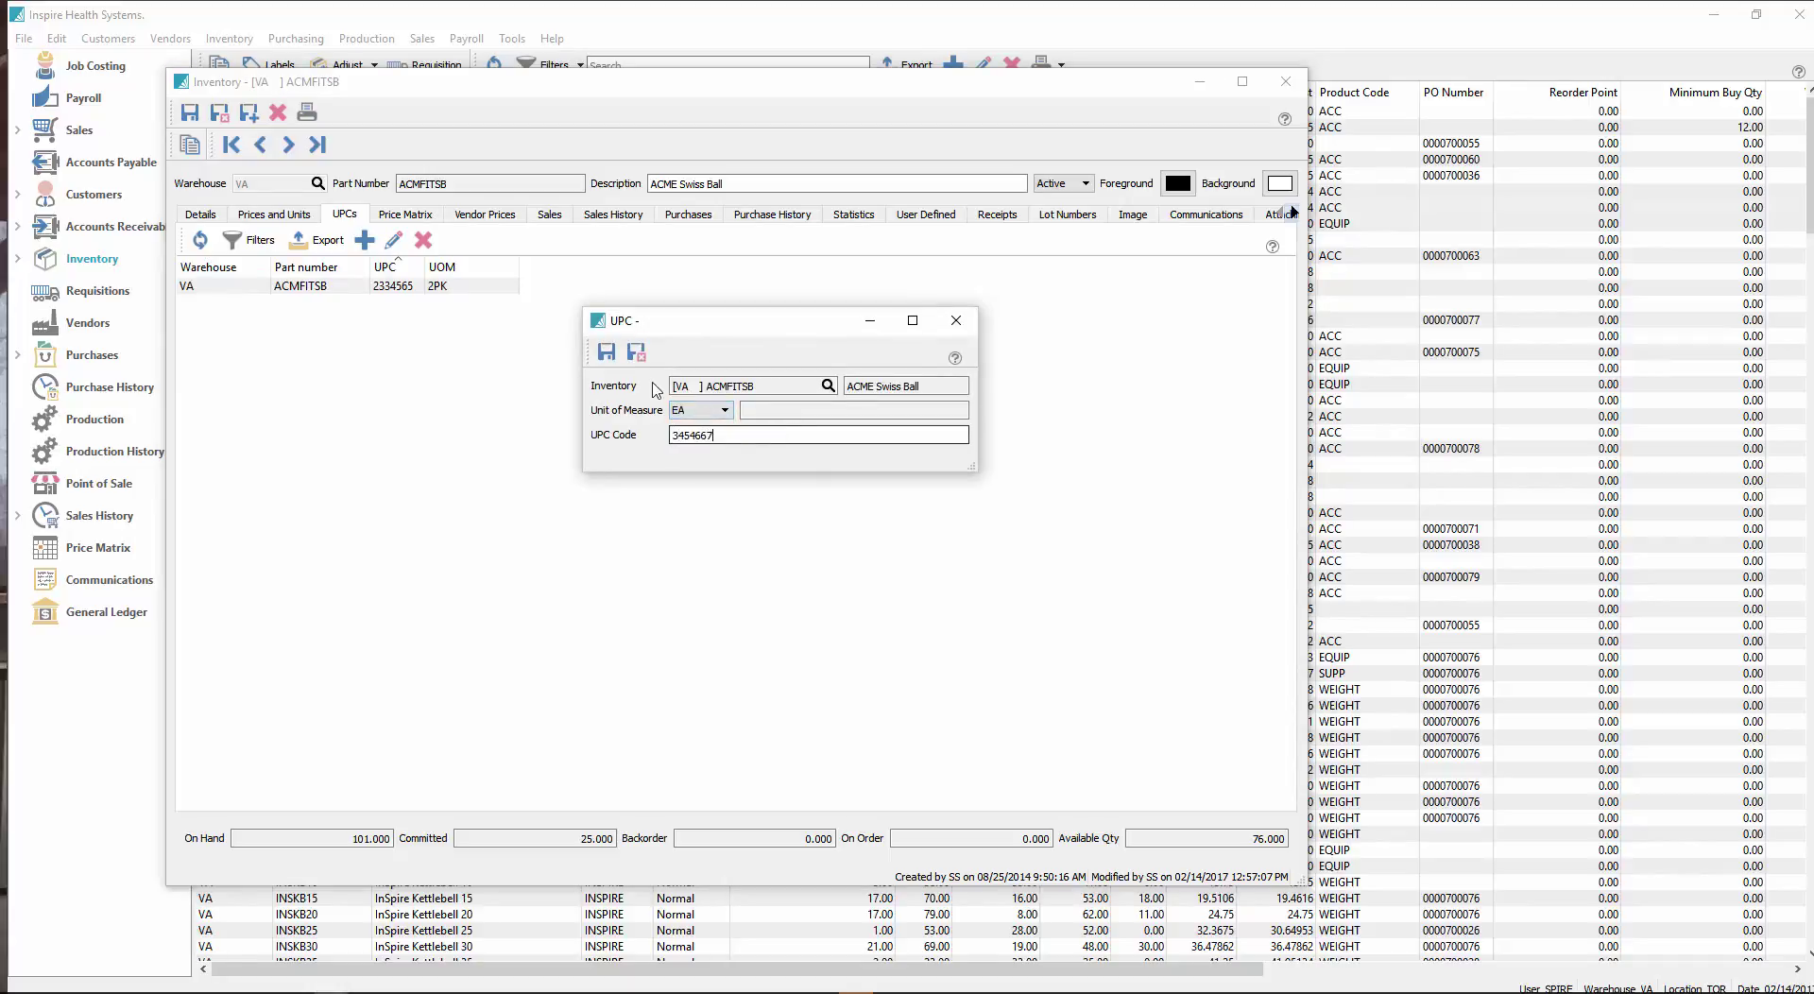
left_click(636, 351)
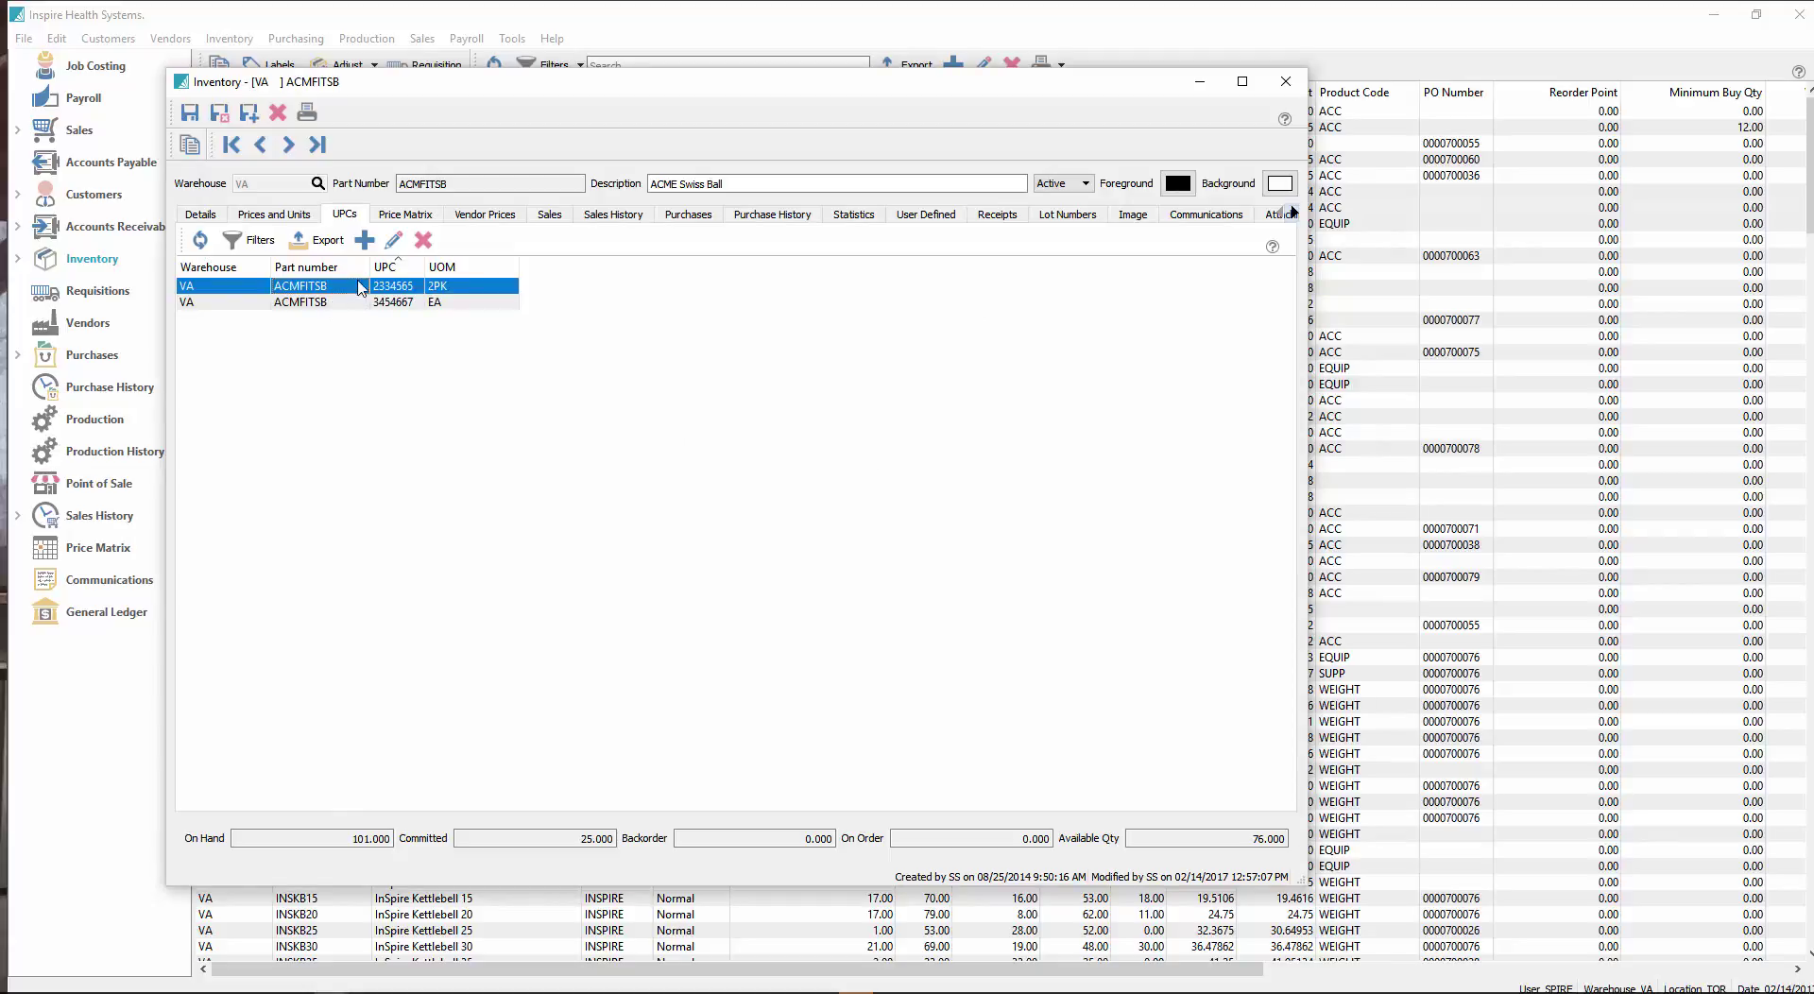
Step: Add UPC 6688999 for the 2PK unit
left_click(364, 240)
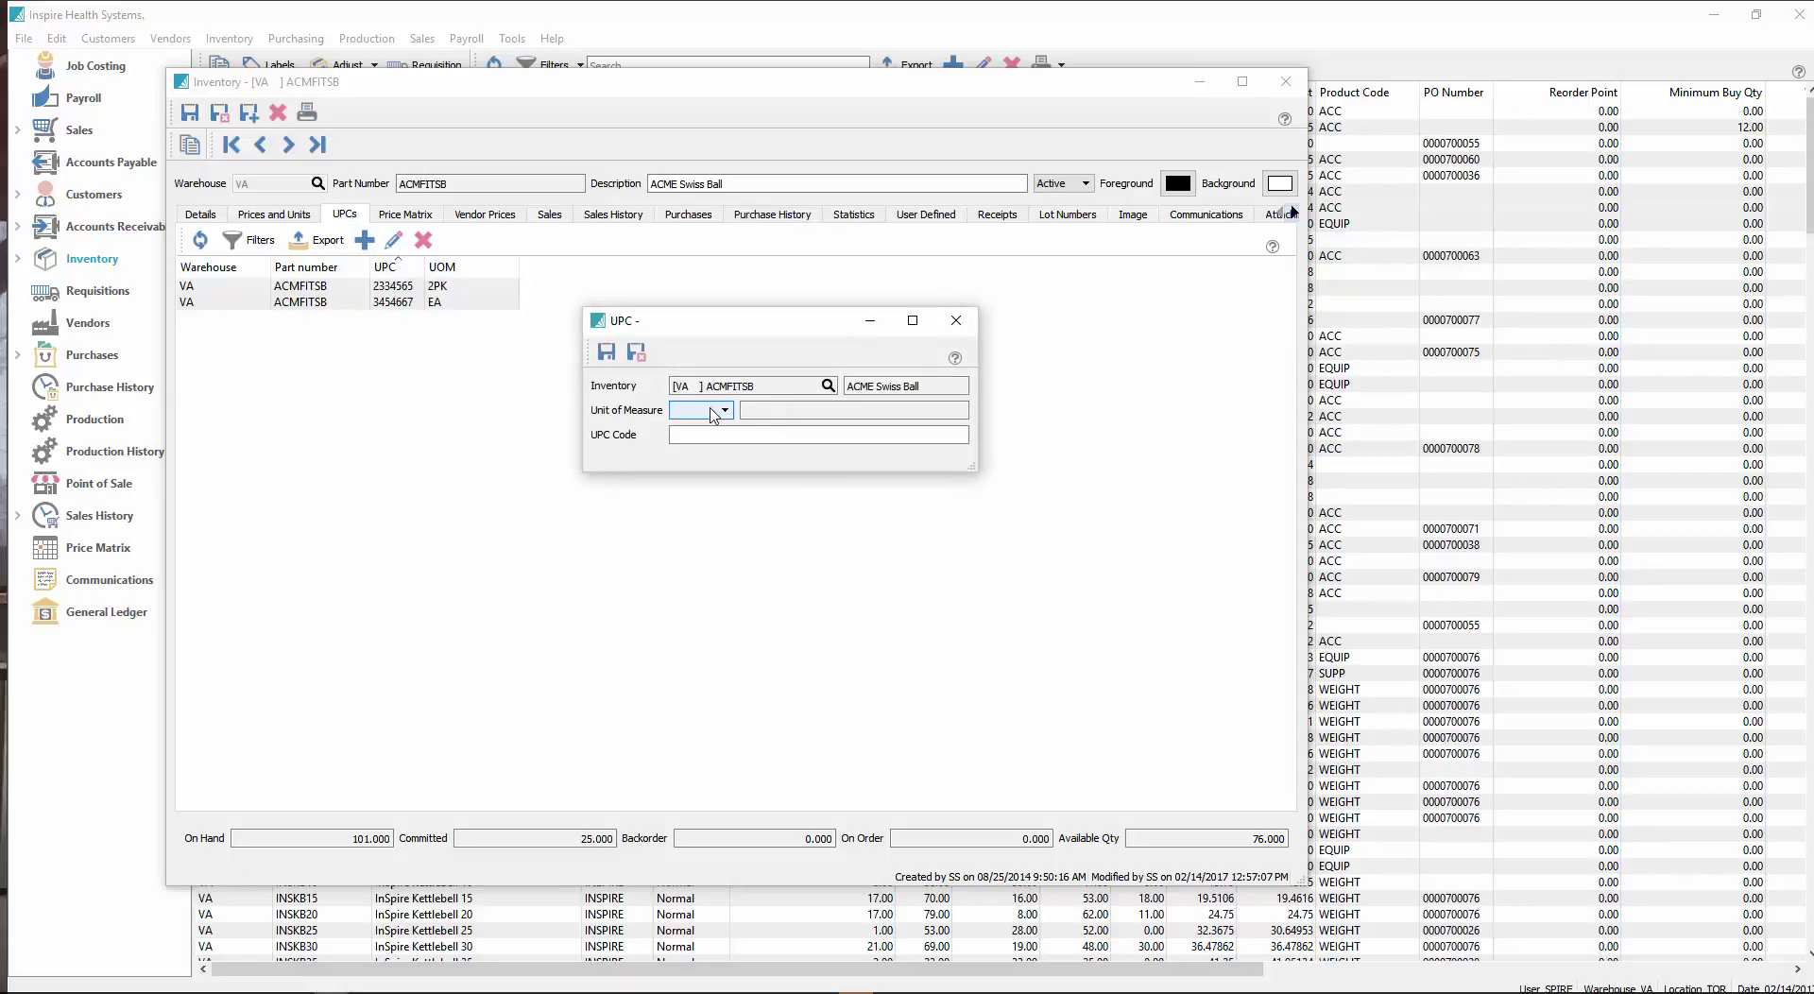
left_click(718, 410)
left_click(699, 428)
left_click(776, 433)
type("6688999")
key("Return")
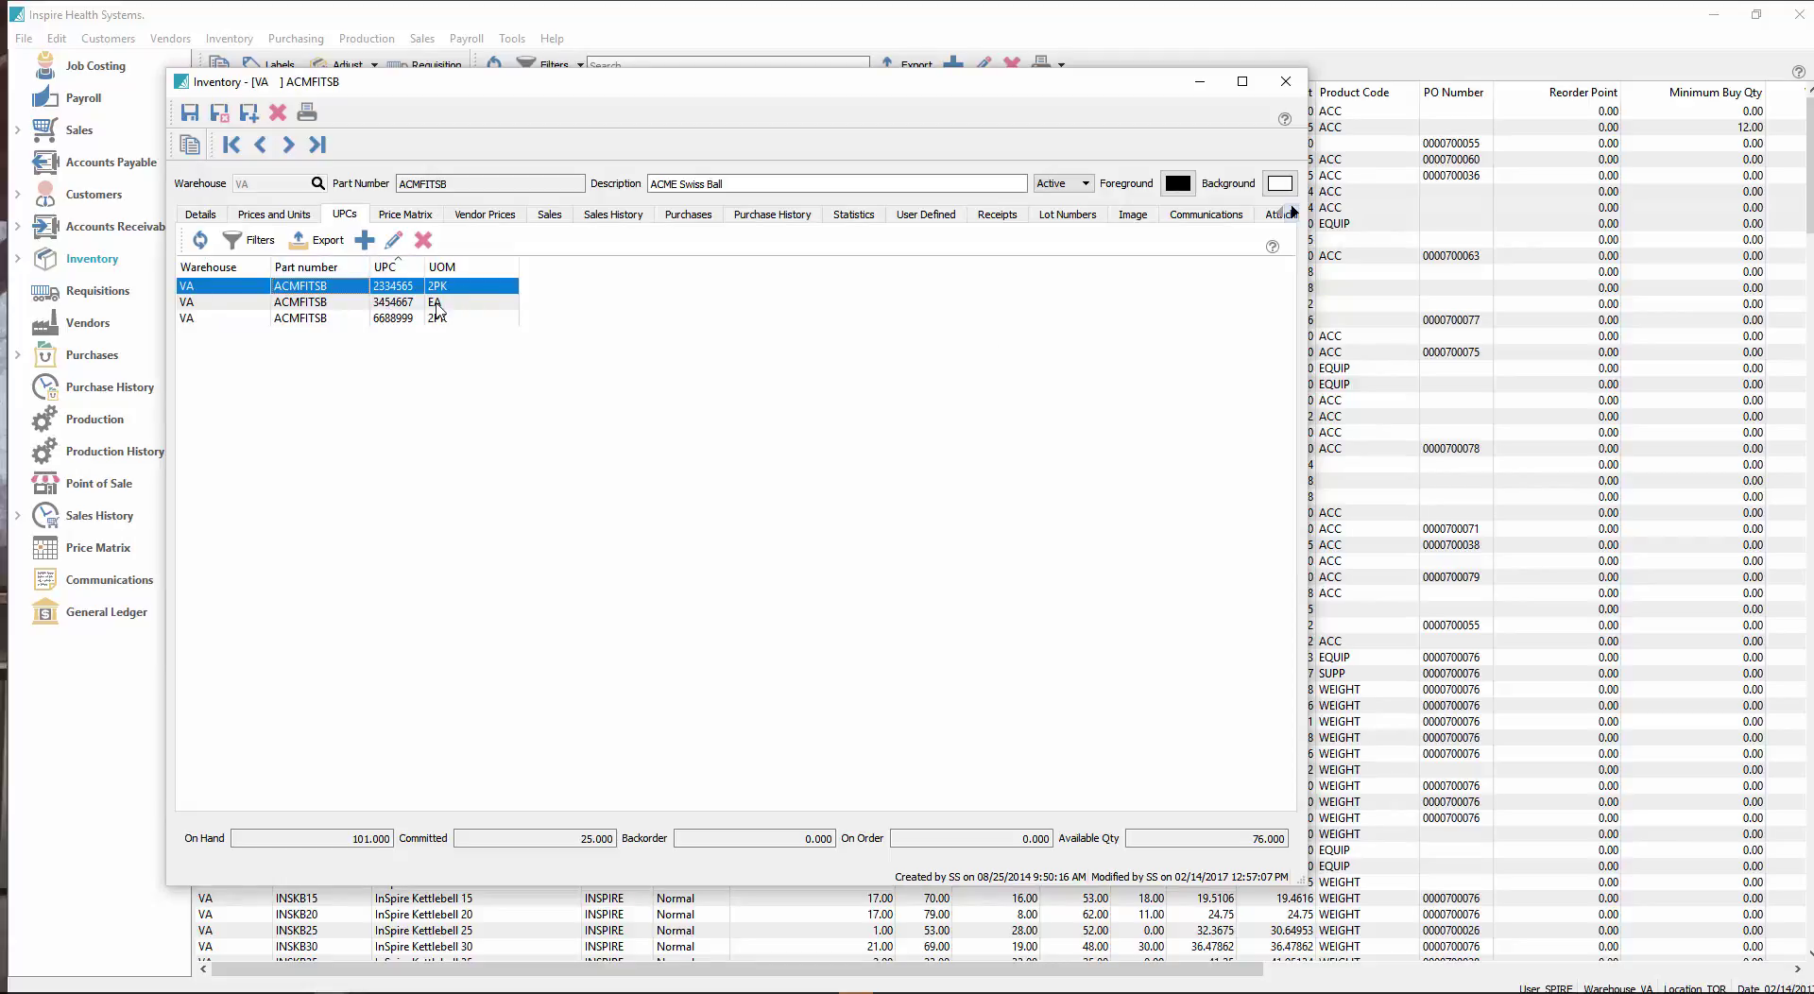
Step: Review the UPC entries and close the ACME Swiss Ball item
left_click(317, 319)
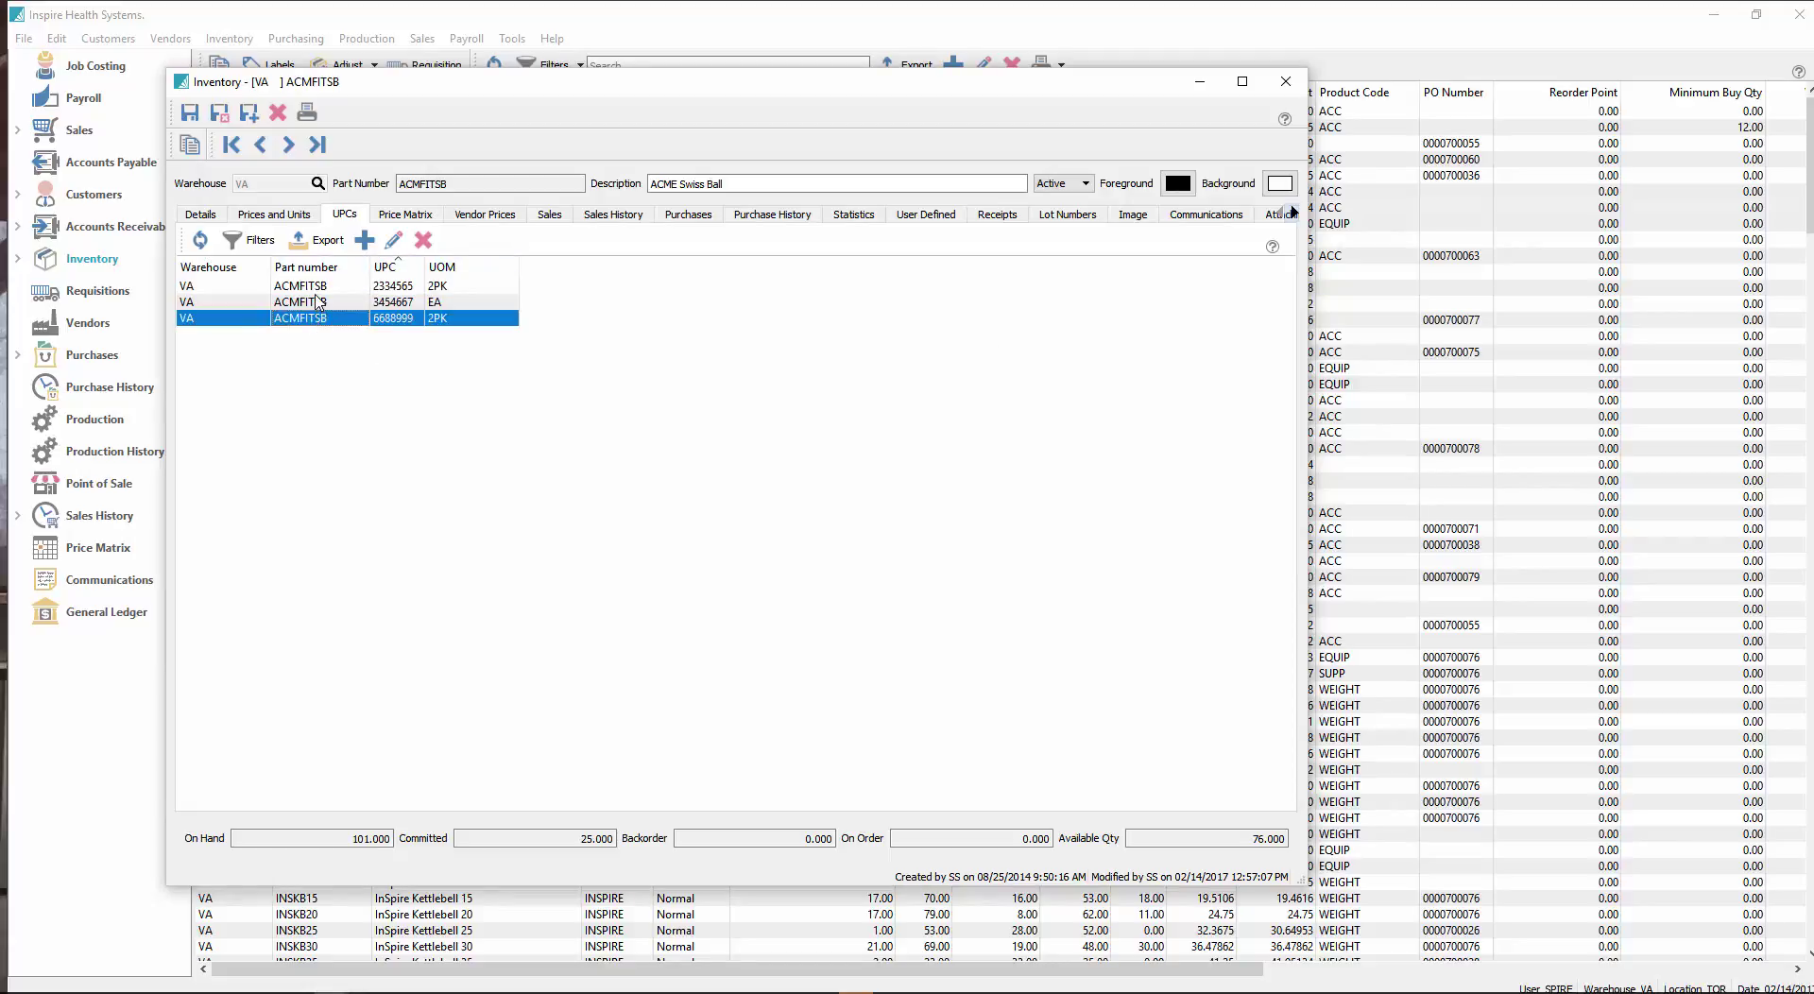
left_click(315, 292)
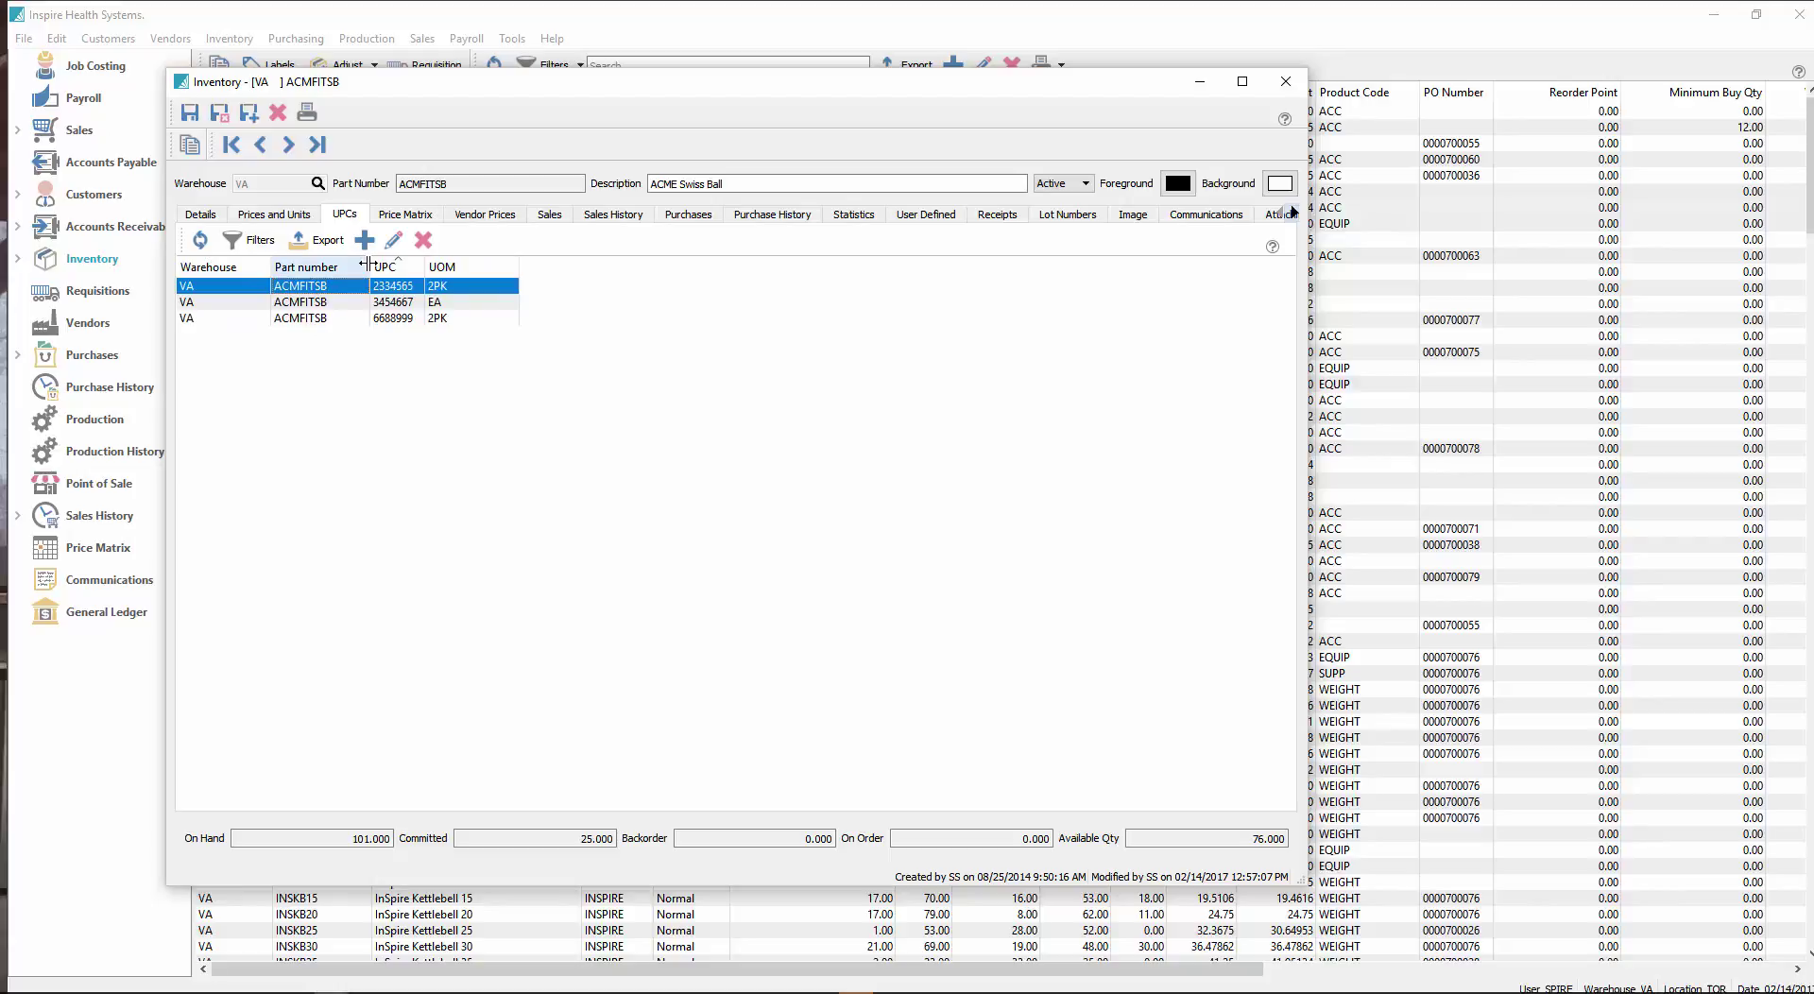
left_click_drag(368, 264, 352, 264)
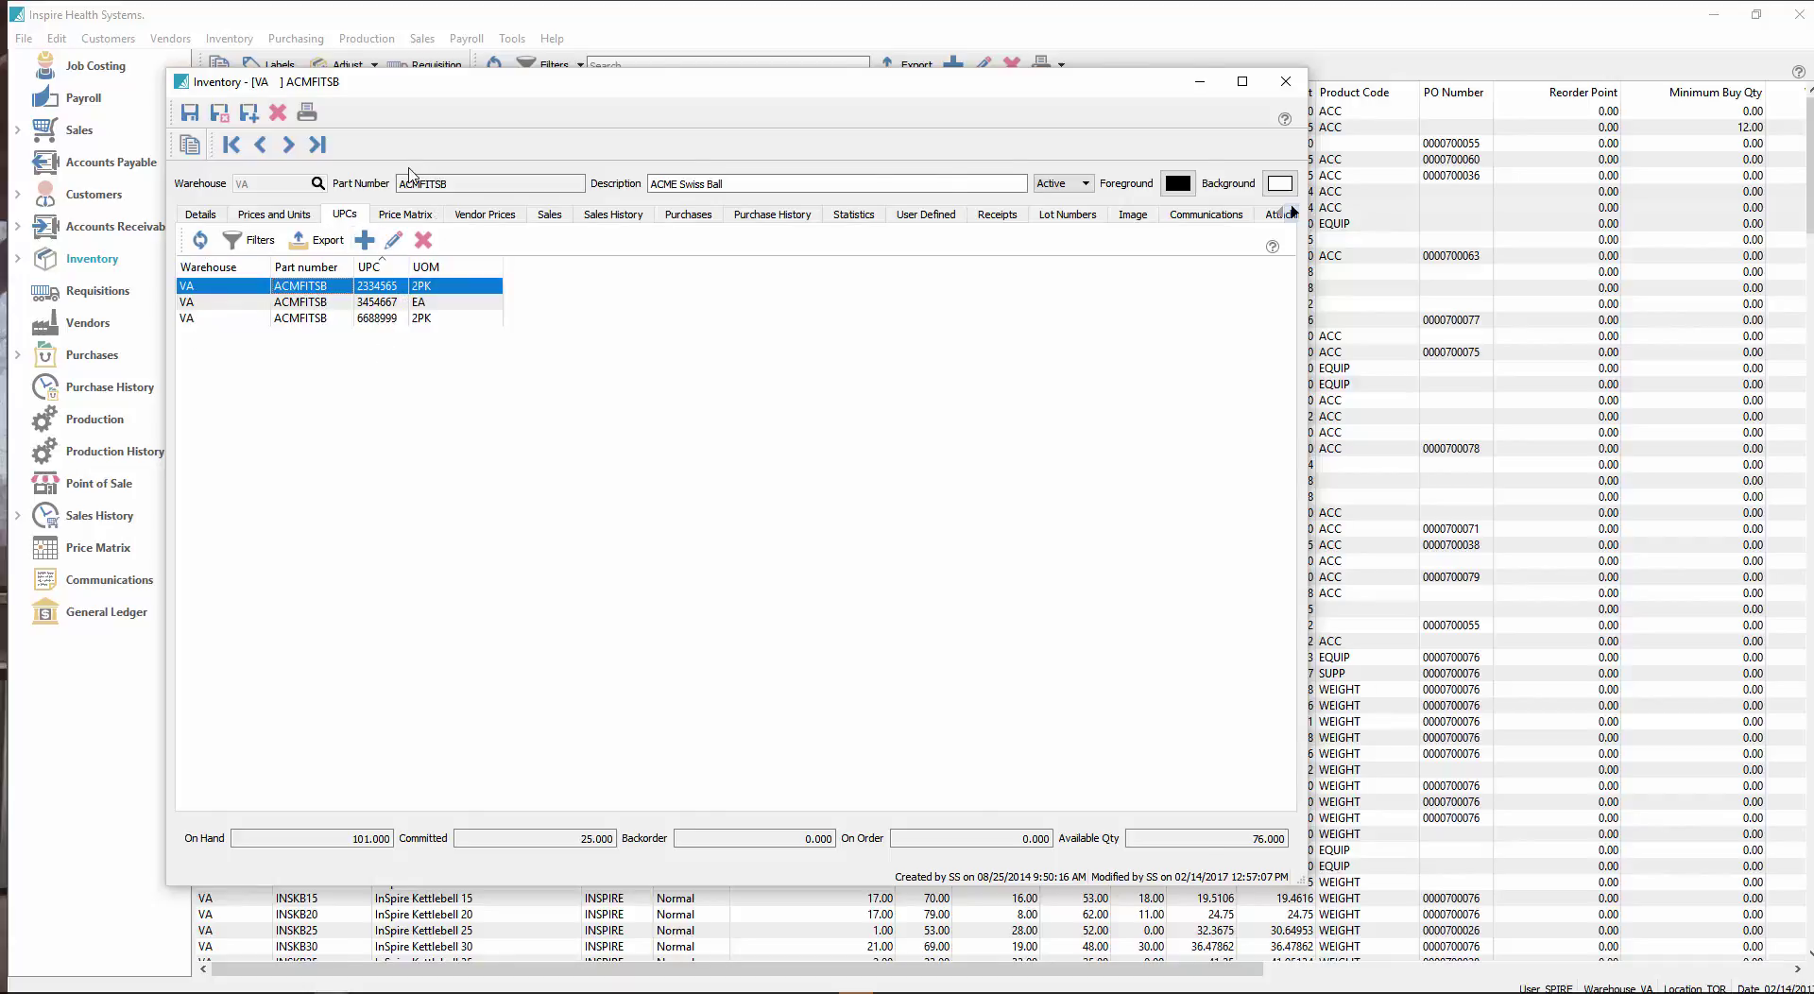
key("Escape")
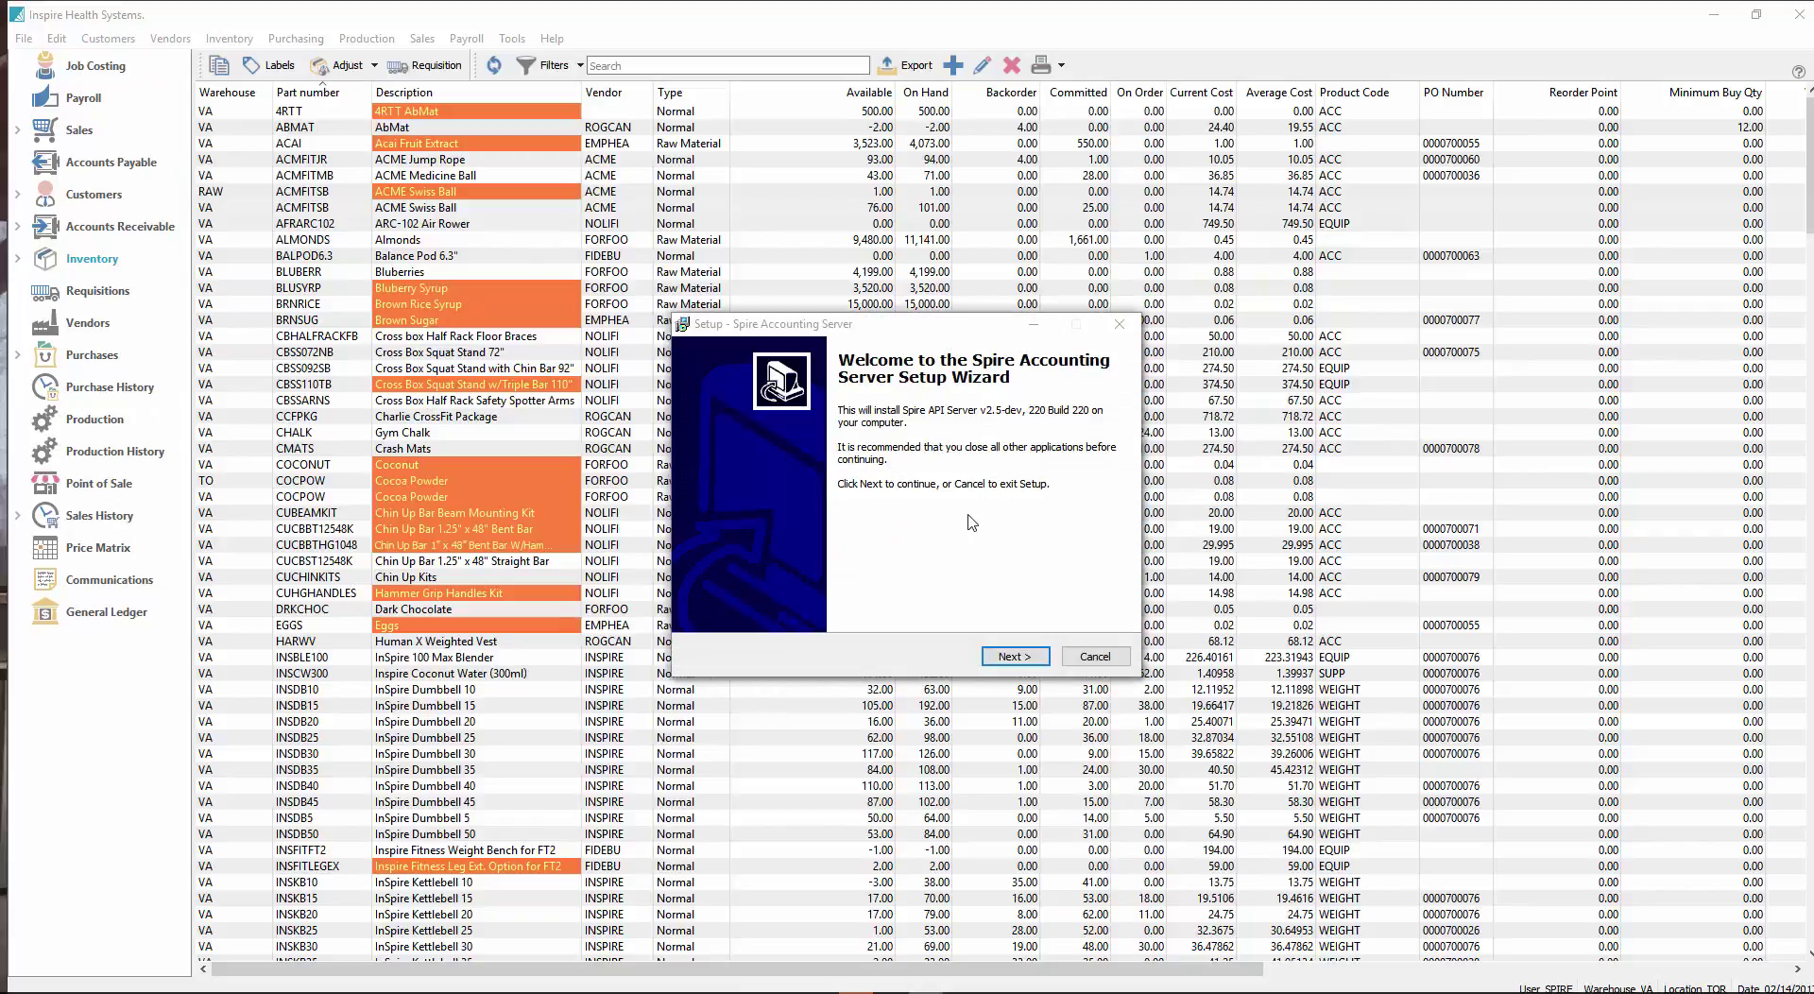
Step: Finish the API server setup with port 10880, firewall exceptions added and data collection enabled
left_click(971, 518)
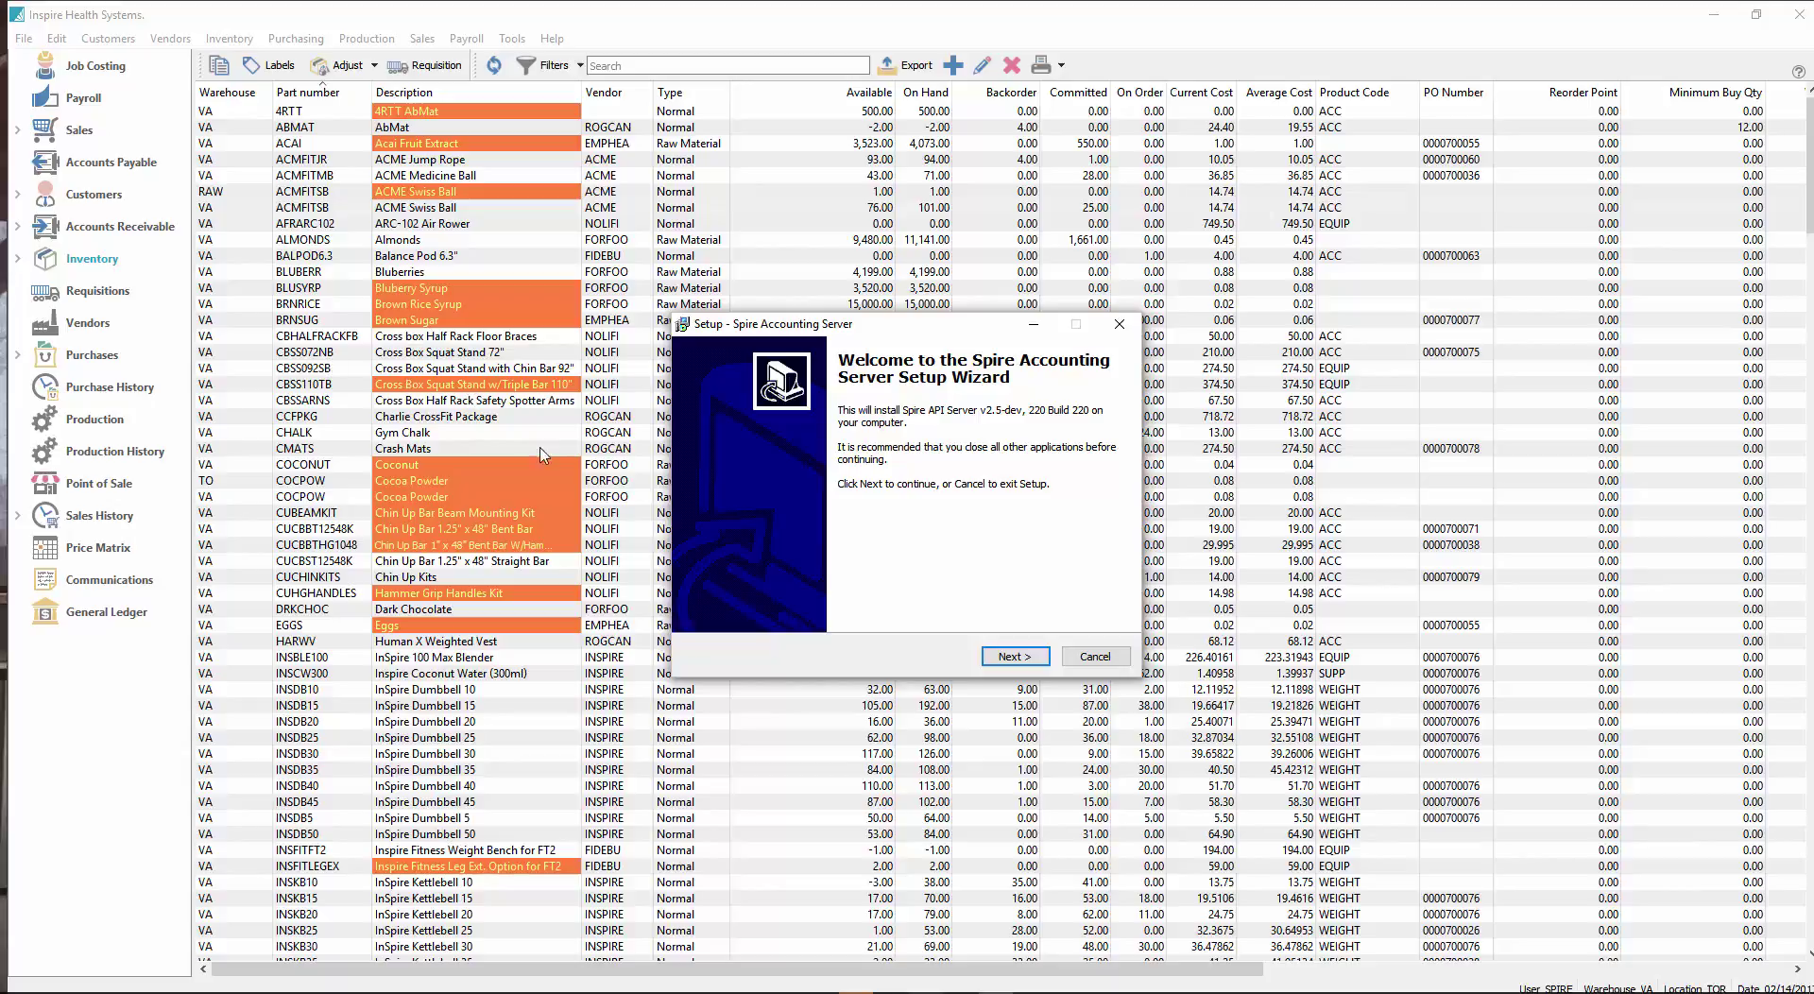
left_click(1019, 658)
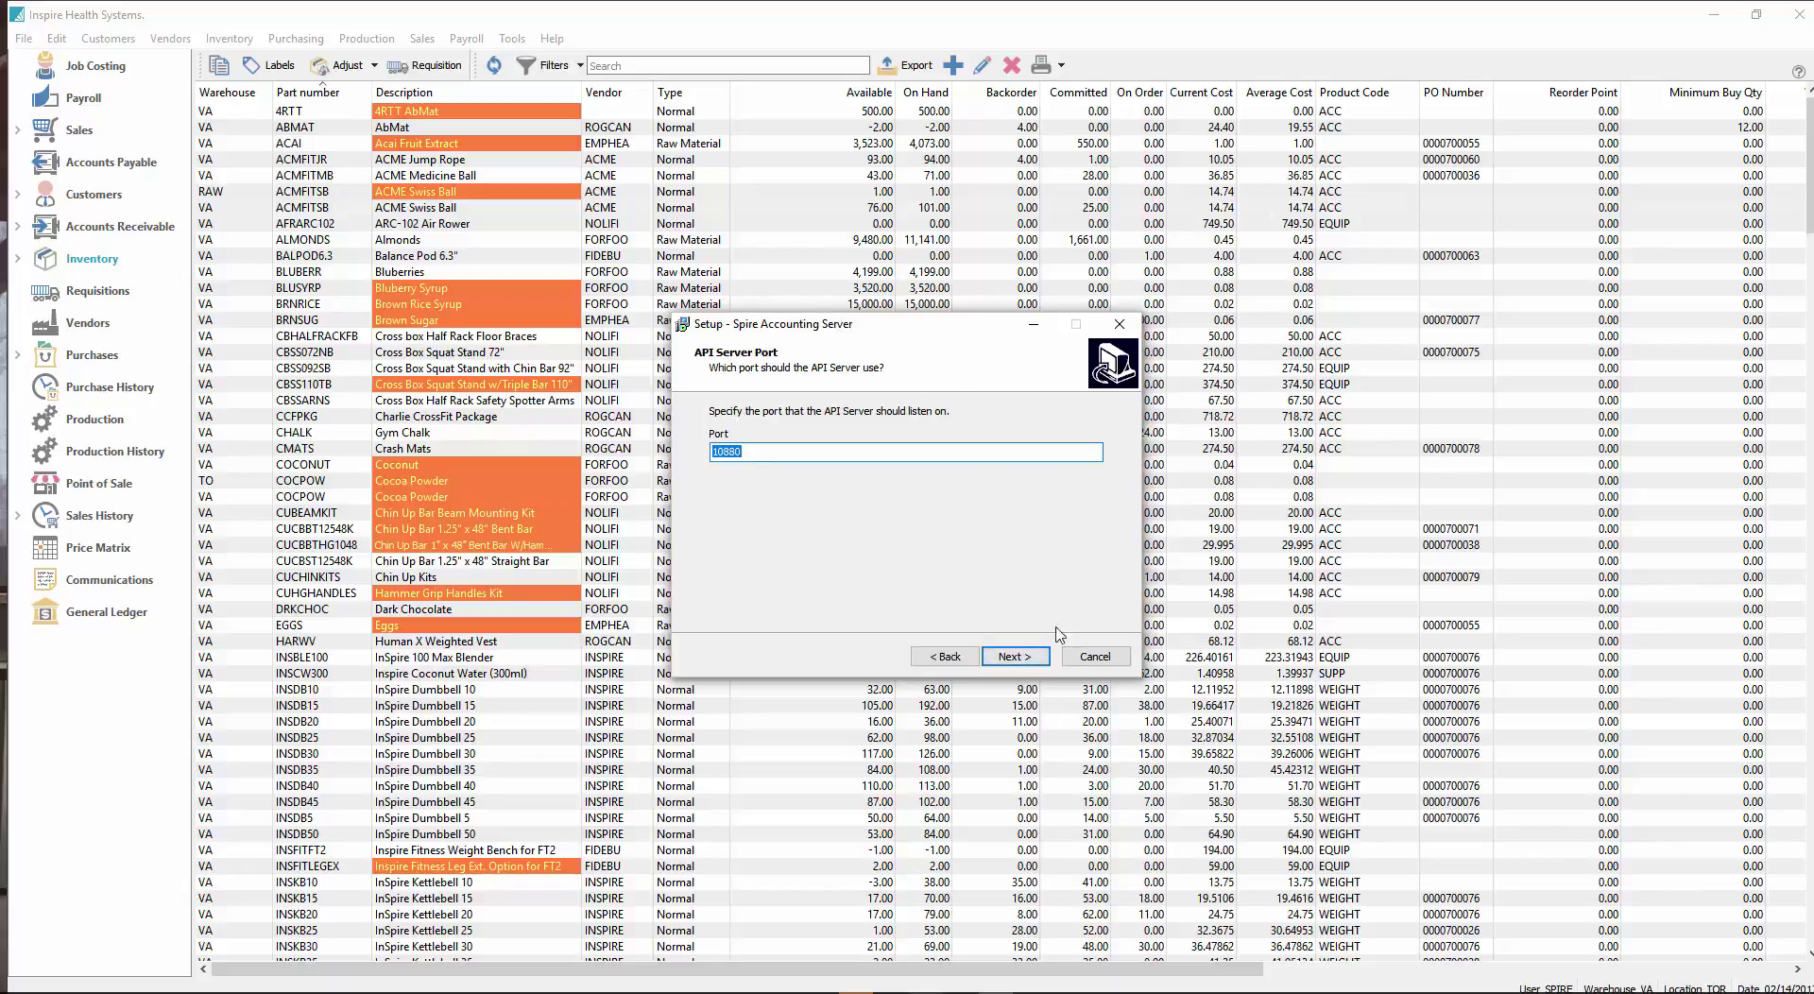
left_click(1026, 658)
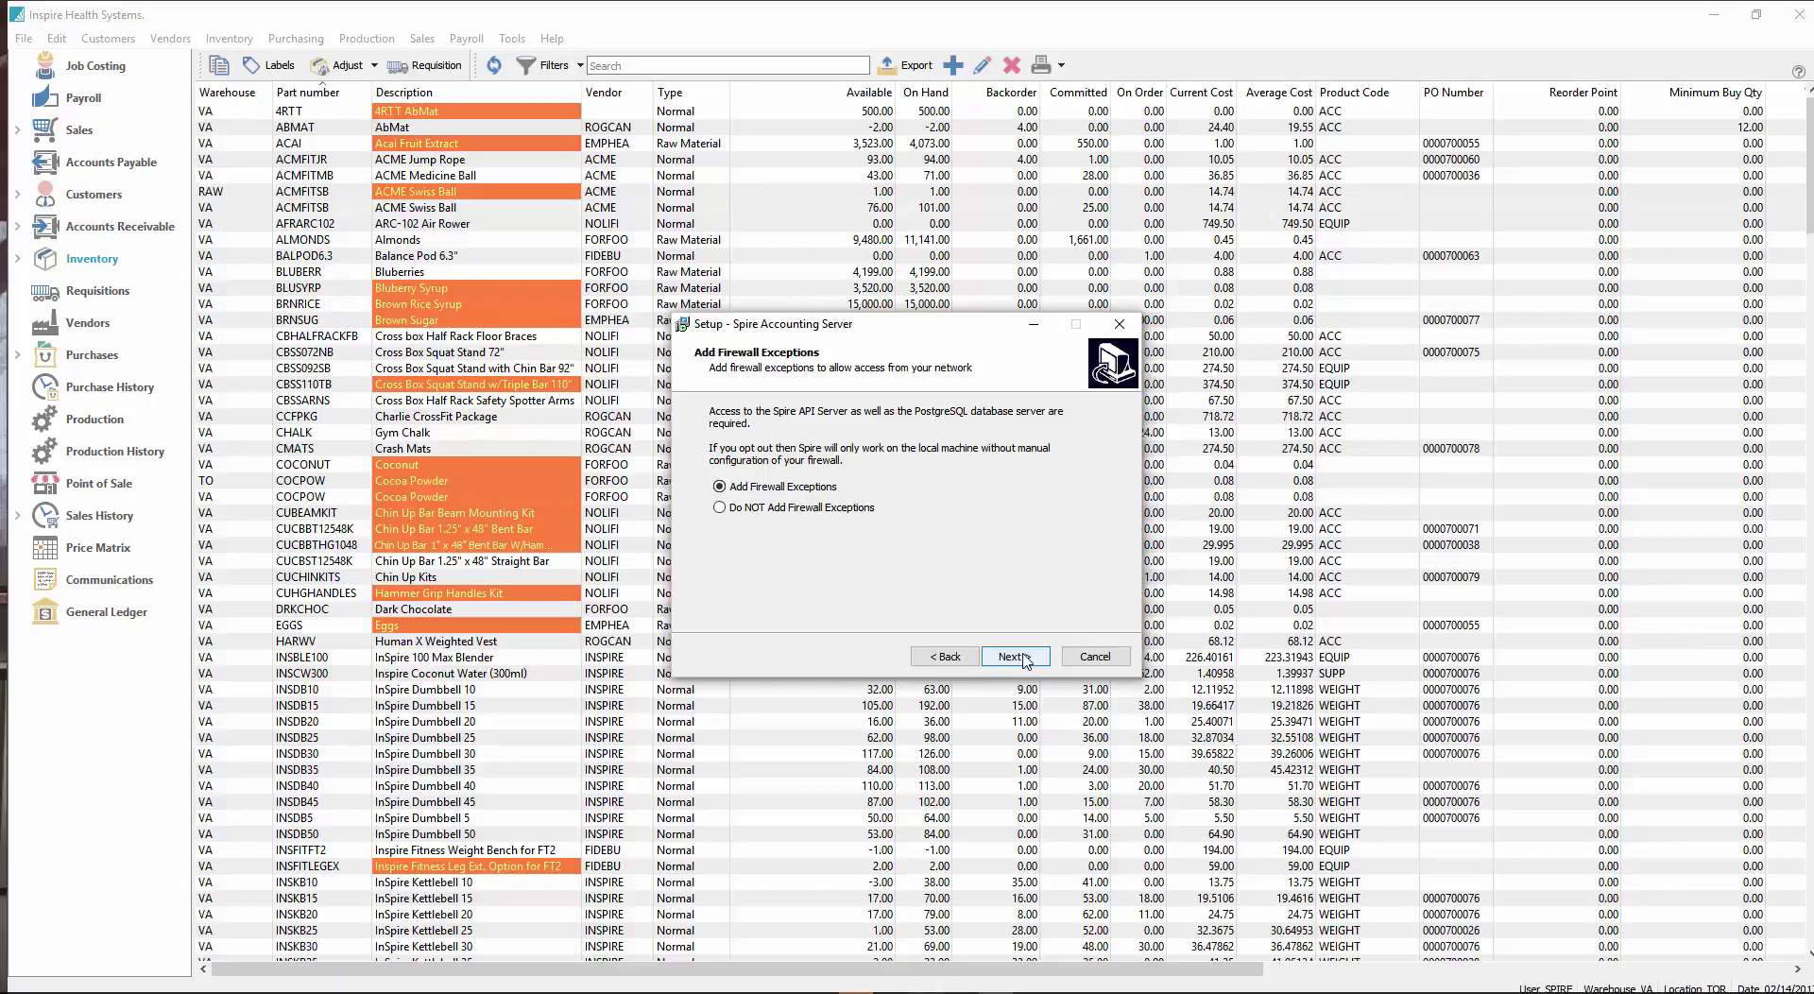
left_click(1024, 657)
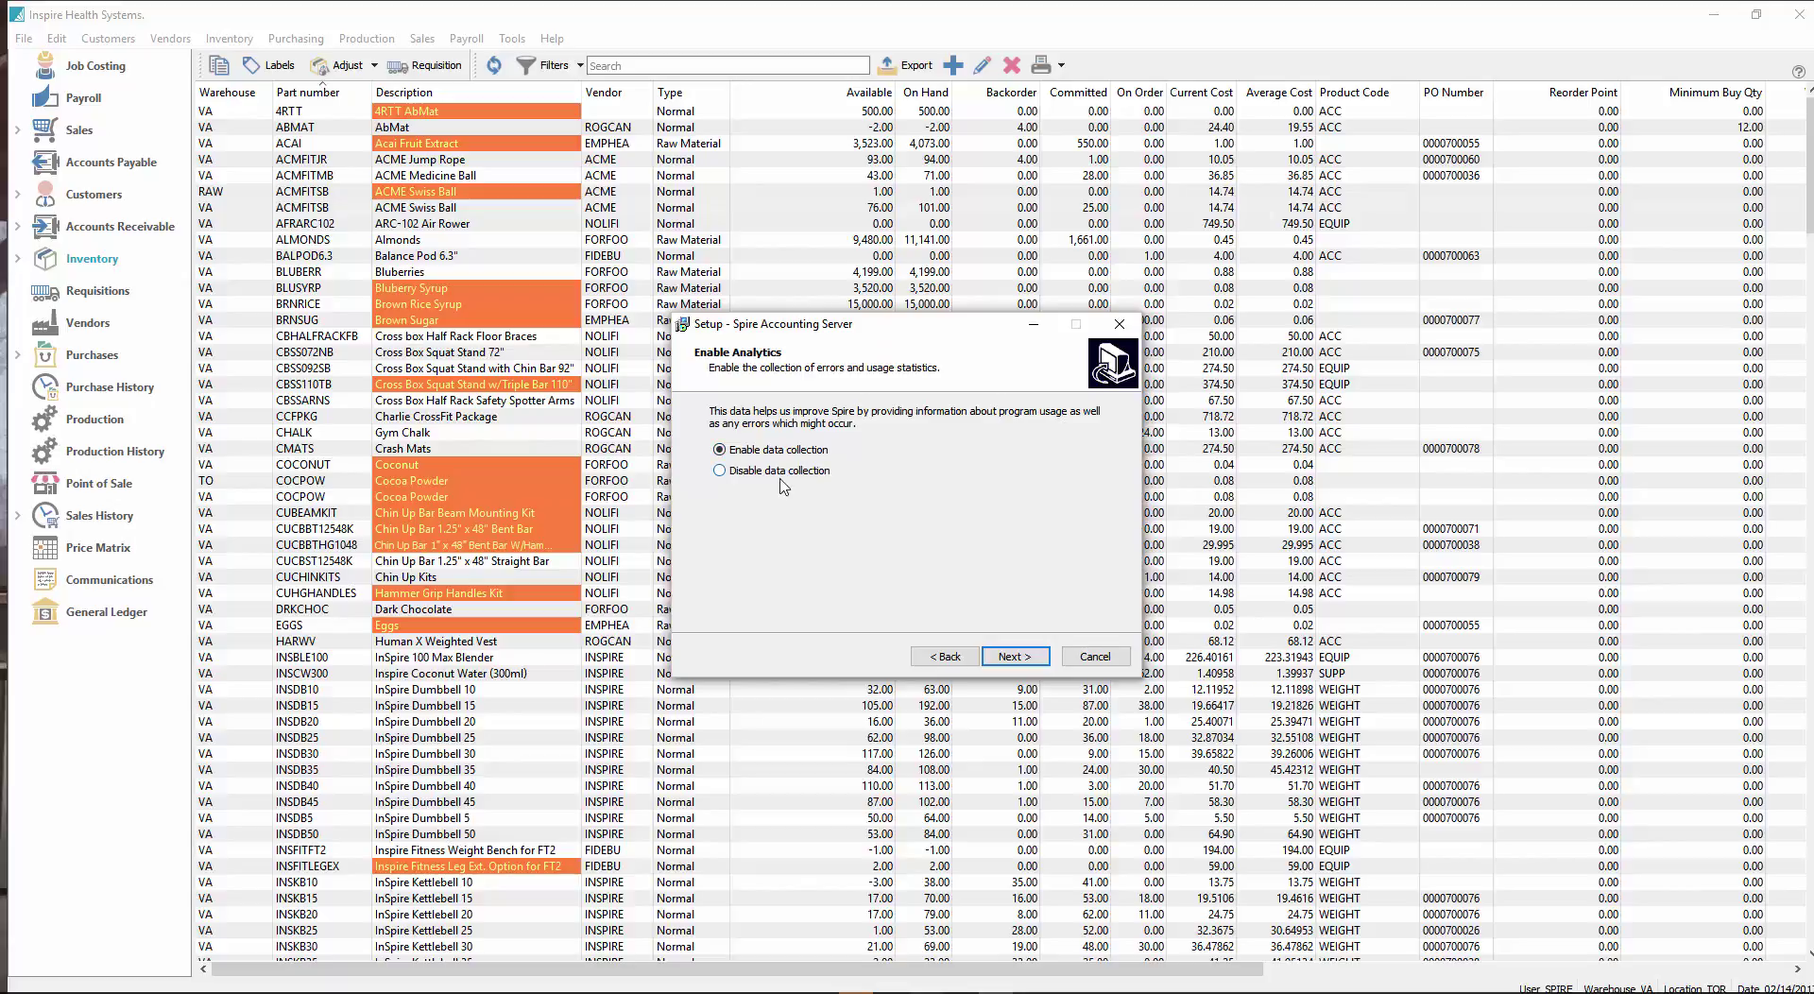
left_click(767, 450)
left_click(753, 472)
left_click(759, 450)
left_click(1046, 658)
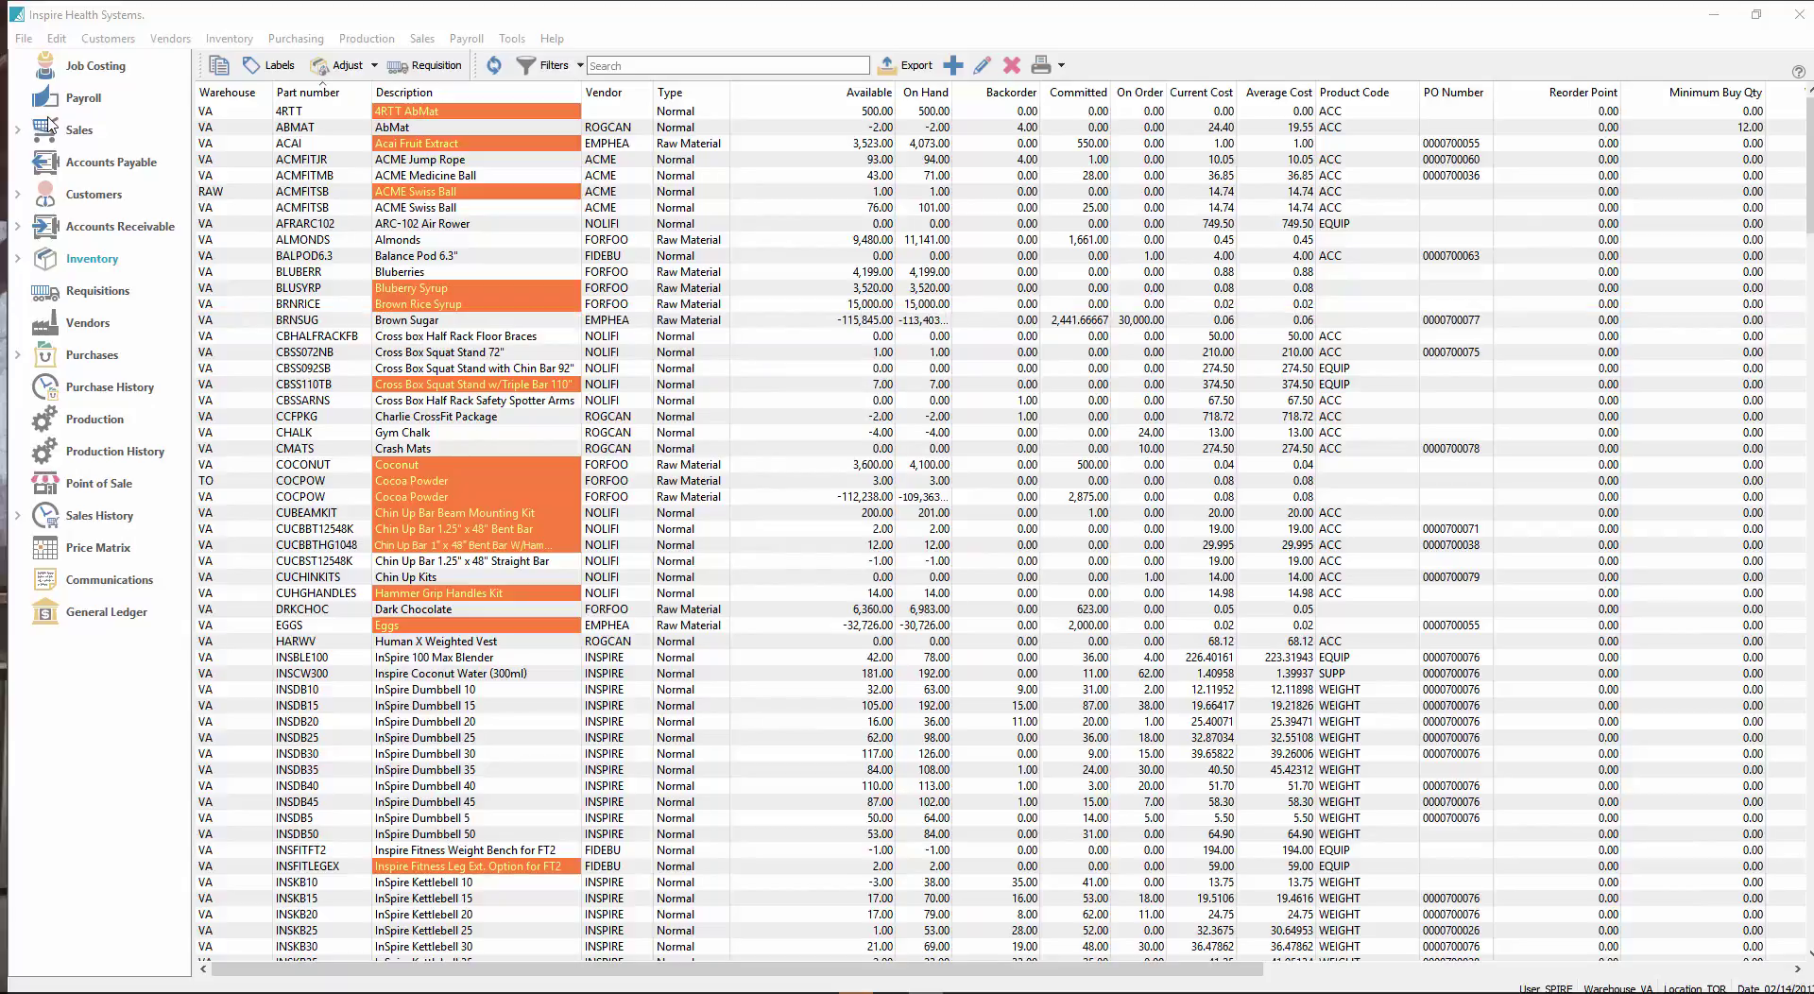
Step: In Accounts Payable, select Contact Enterprises and preview, then cancel, its print report options
left_click(124, 170)
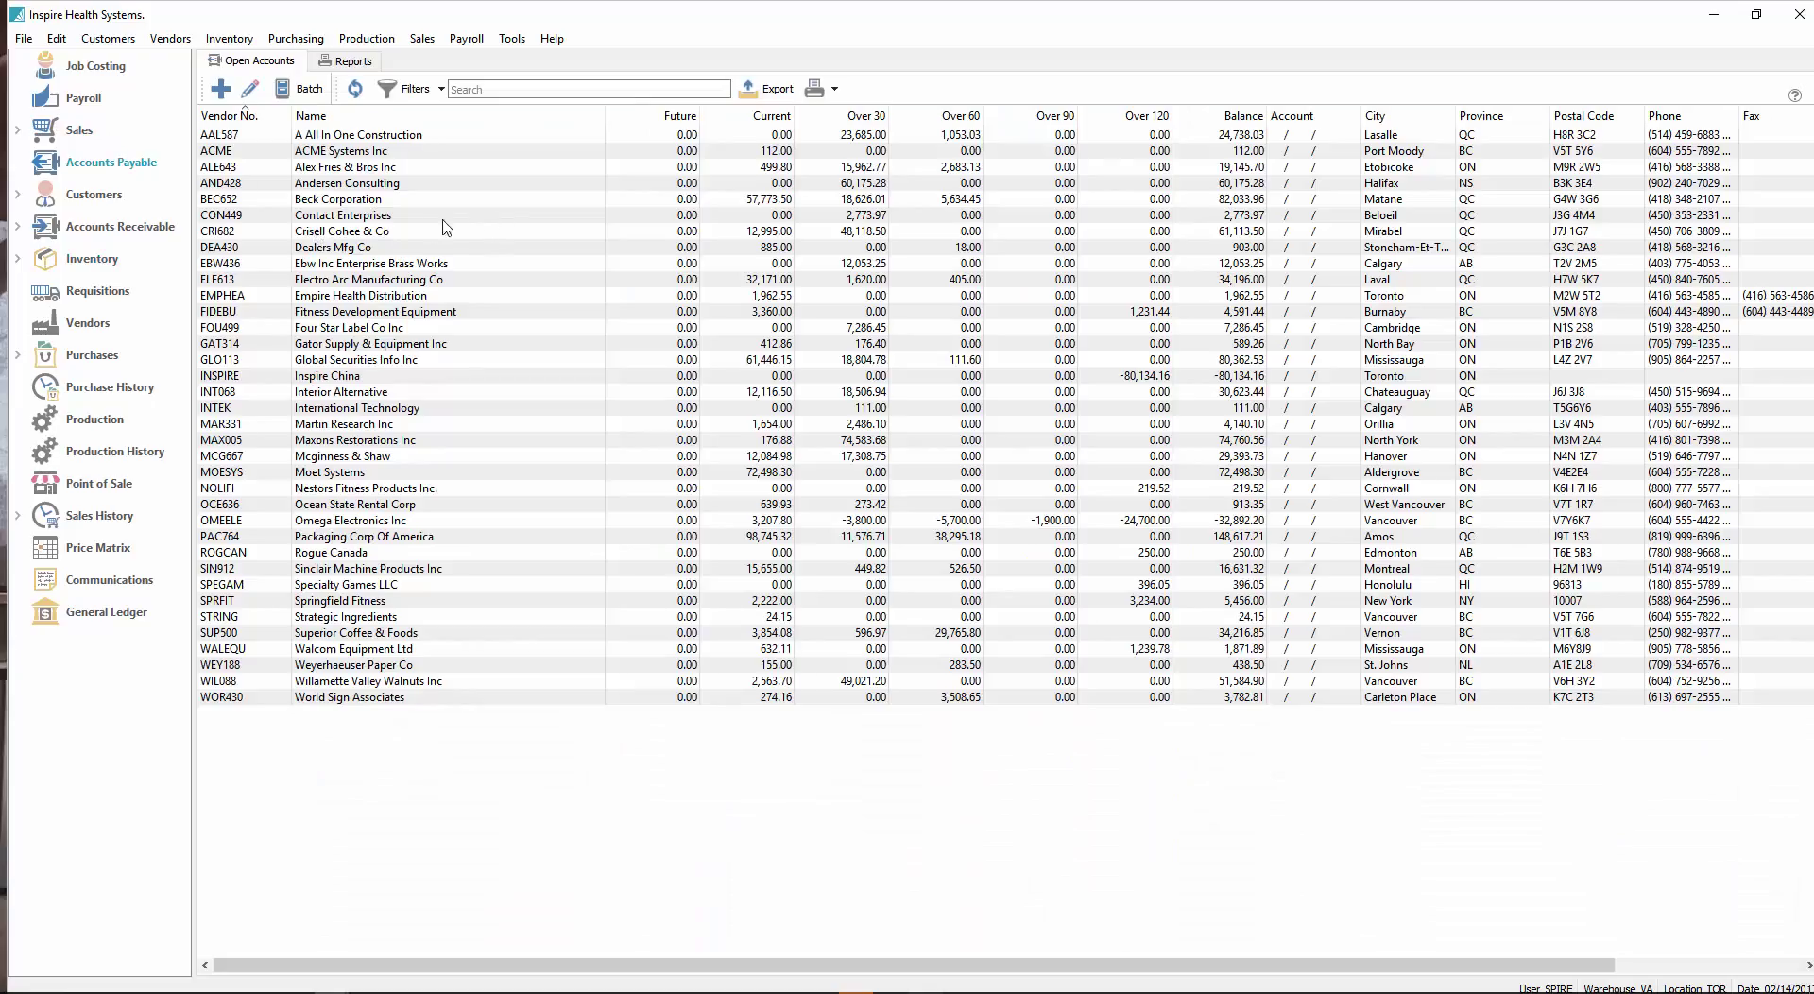
left_click(446, 231)
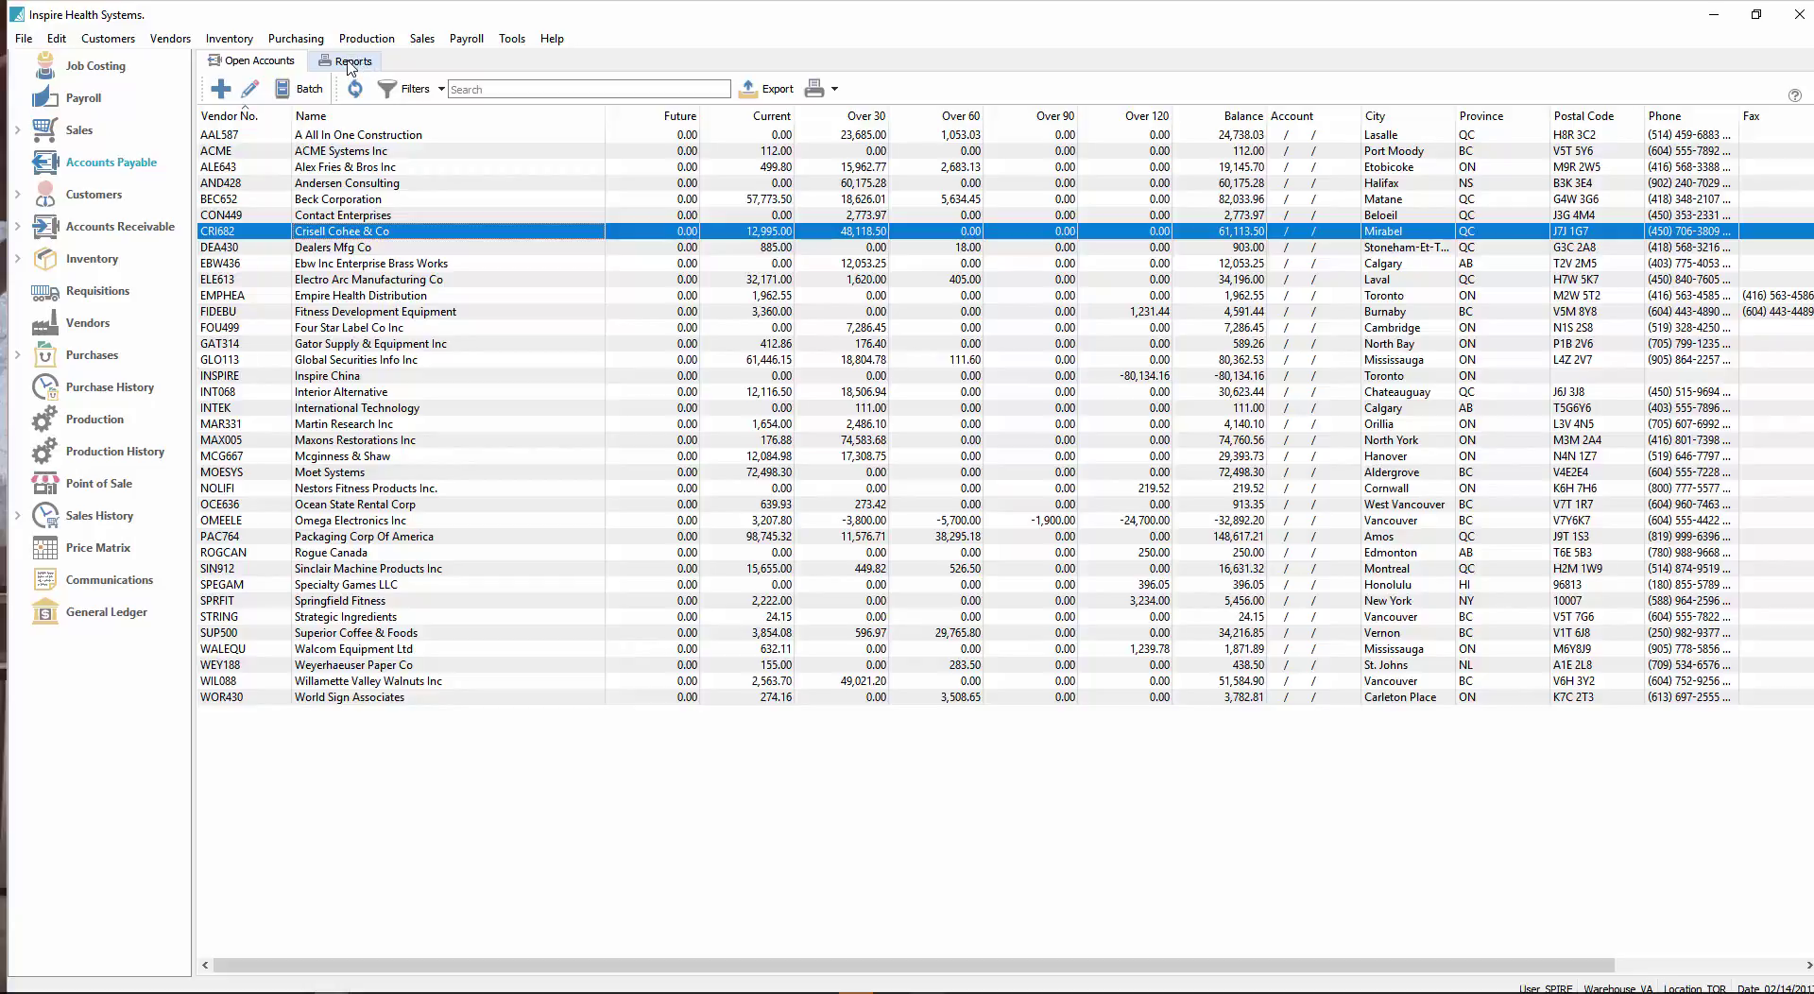
left_click(21, 40)
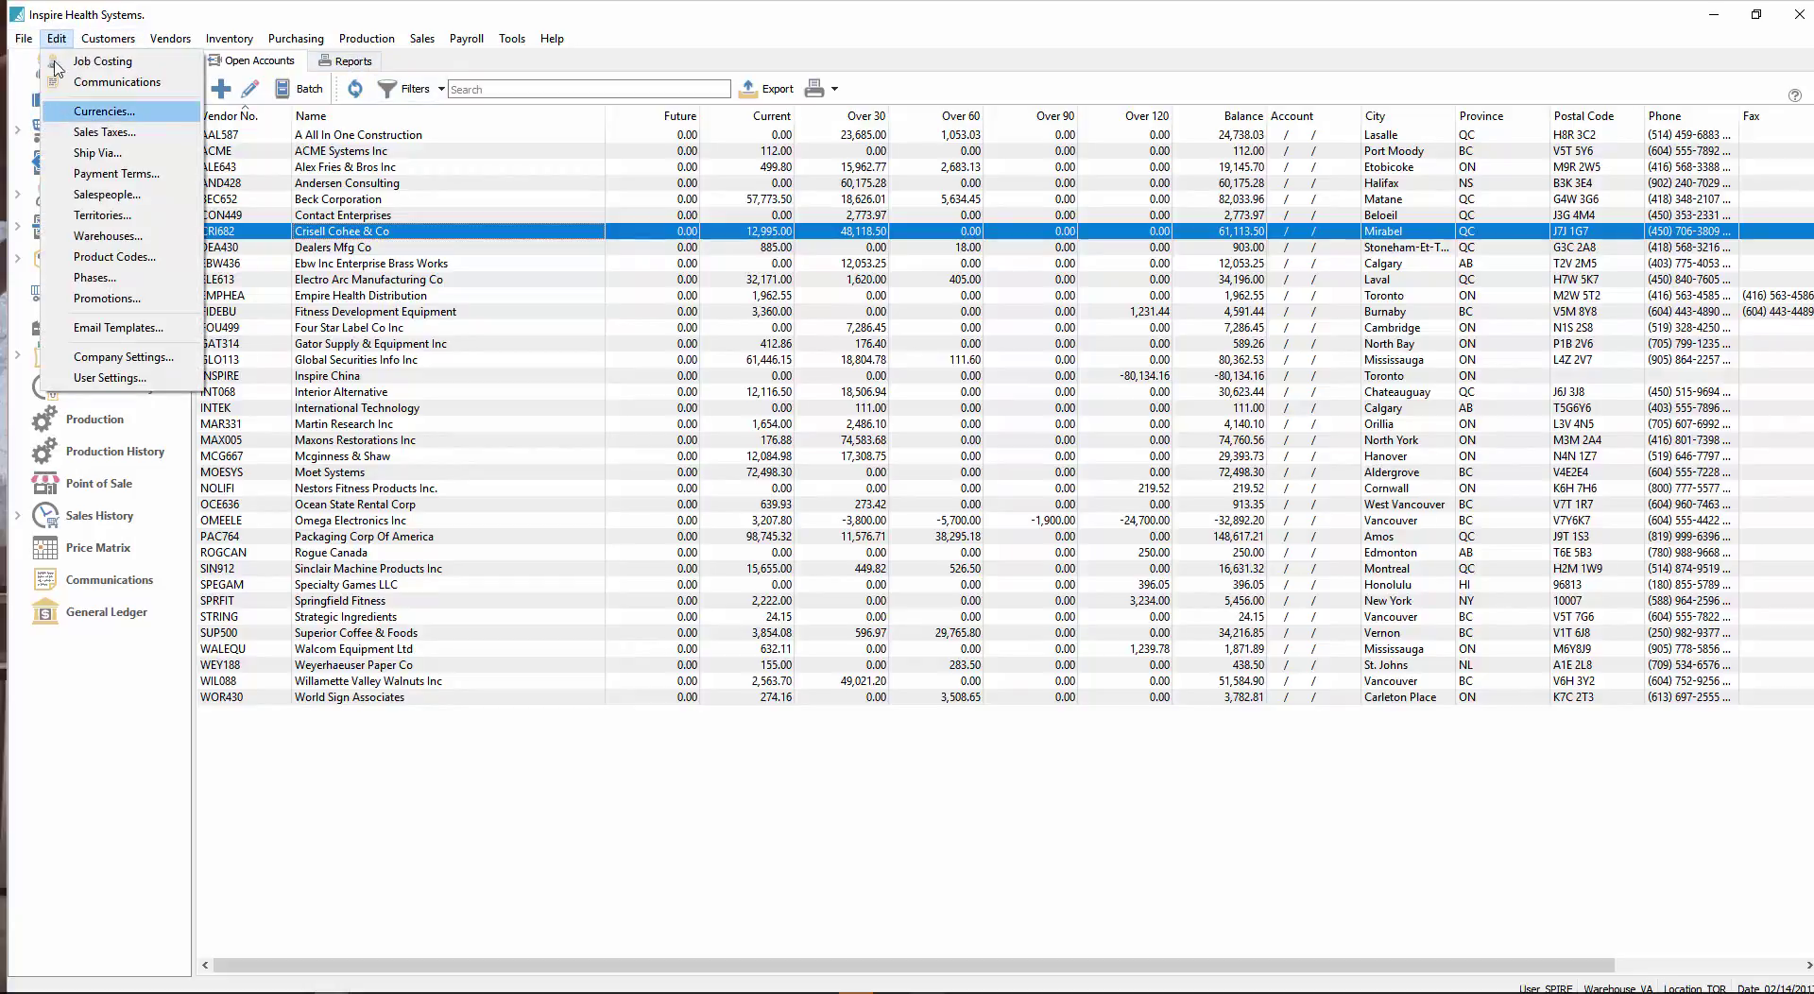
left_click(391, 280)
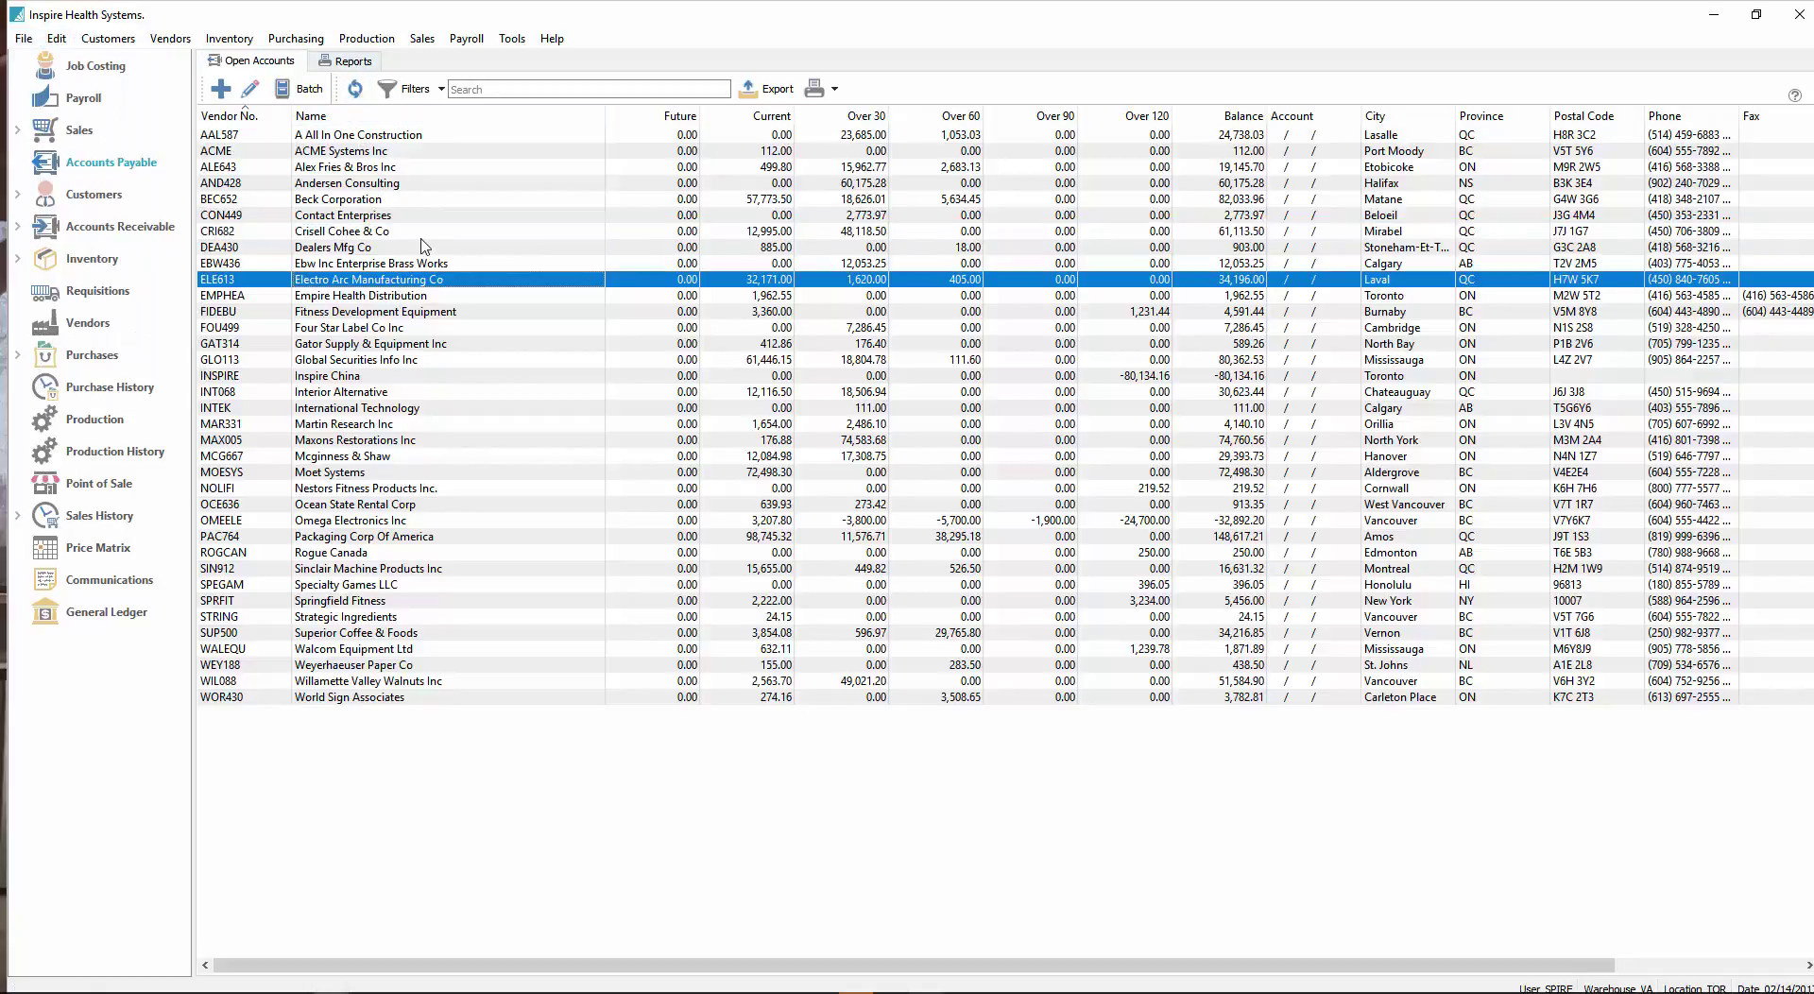
left_click(446, 216)
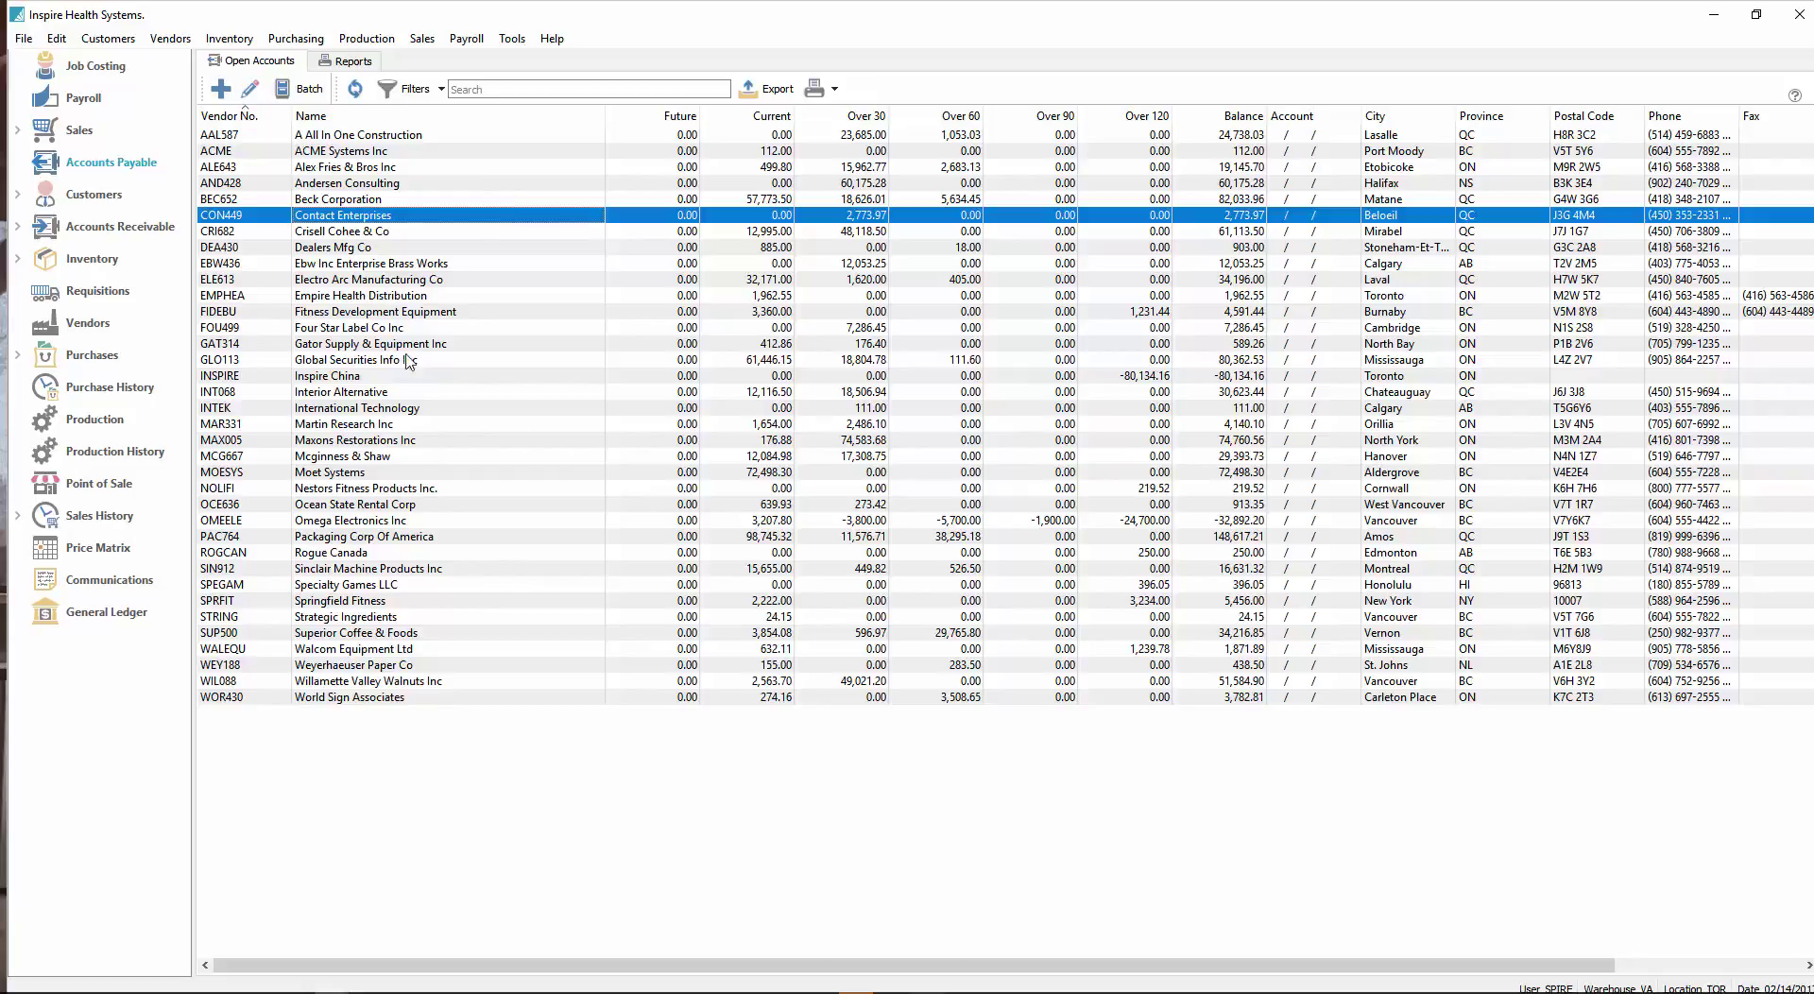
left_click(815, 91)
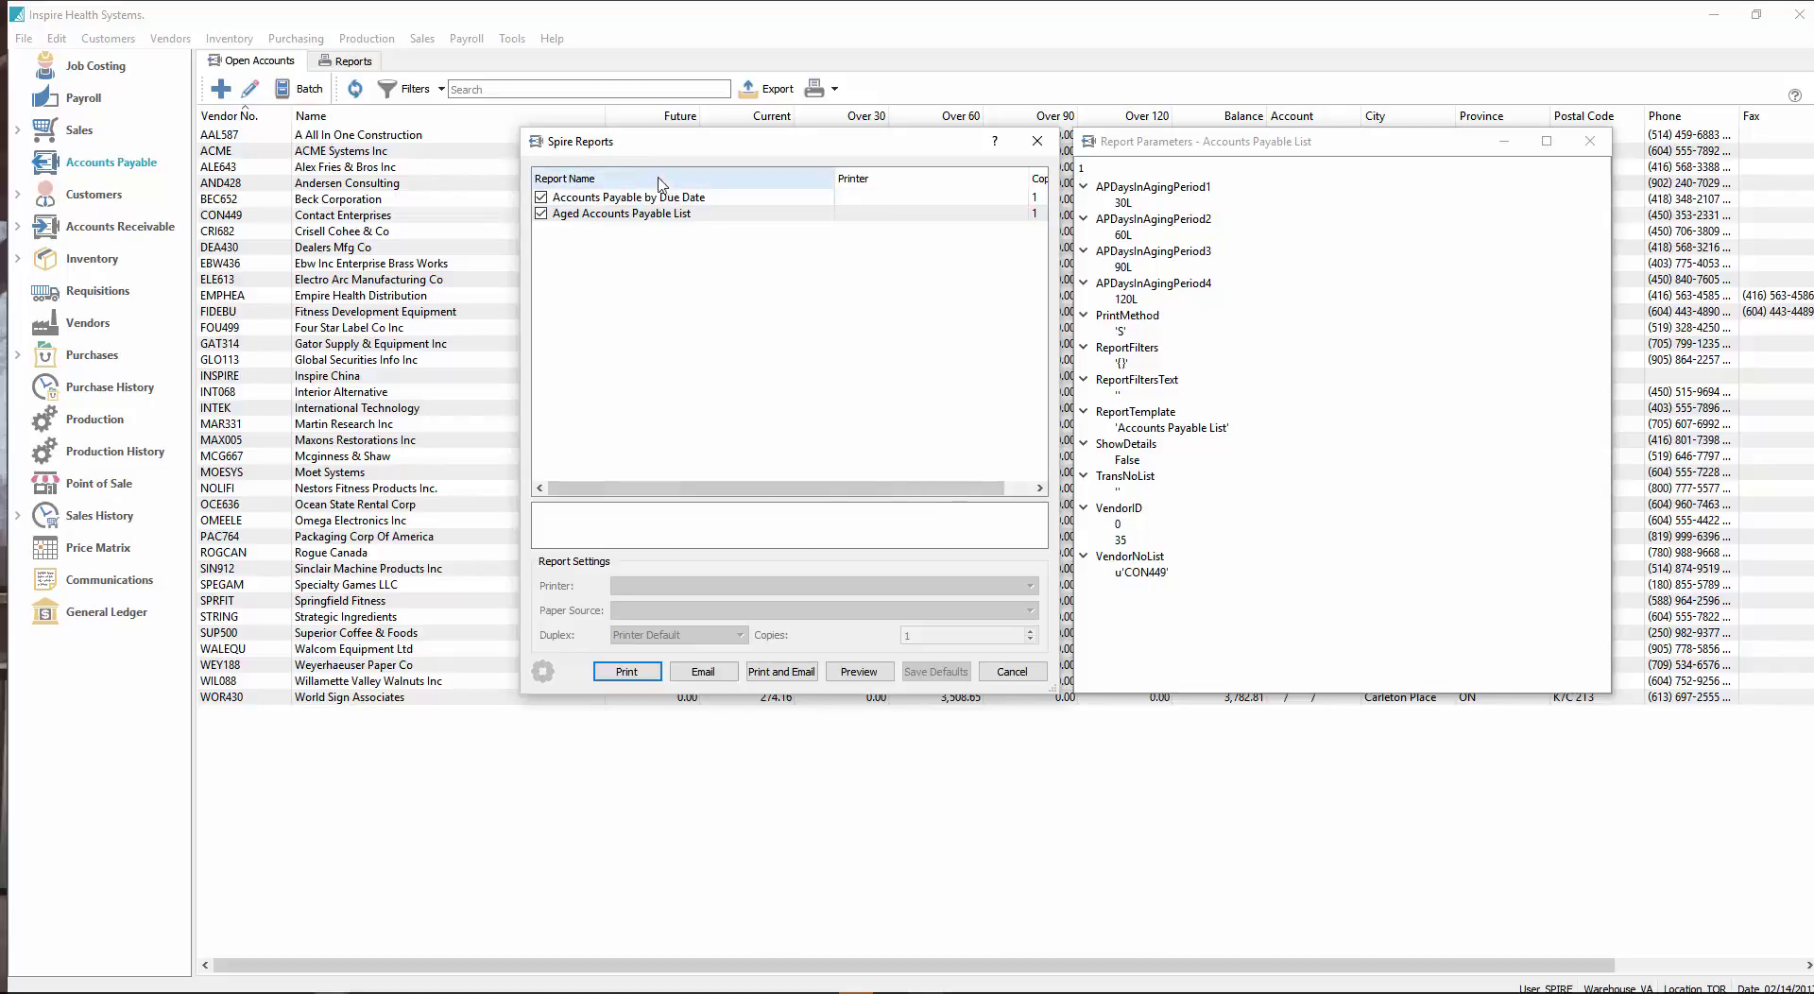
left_click(1010, 673)
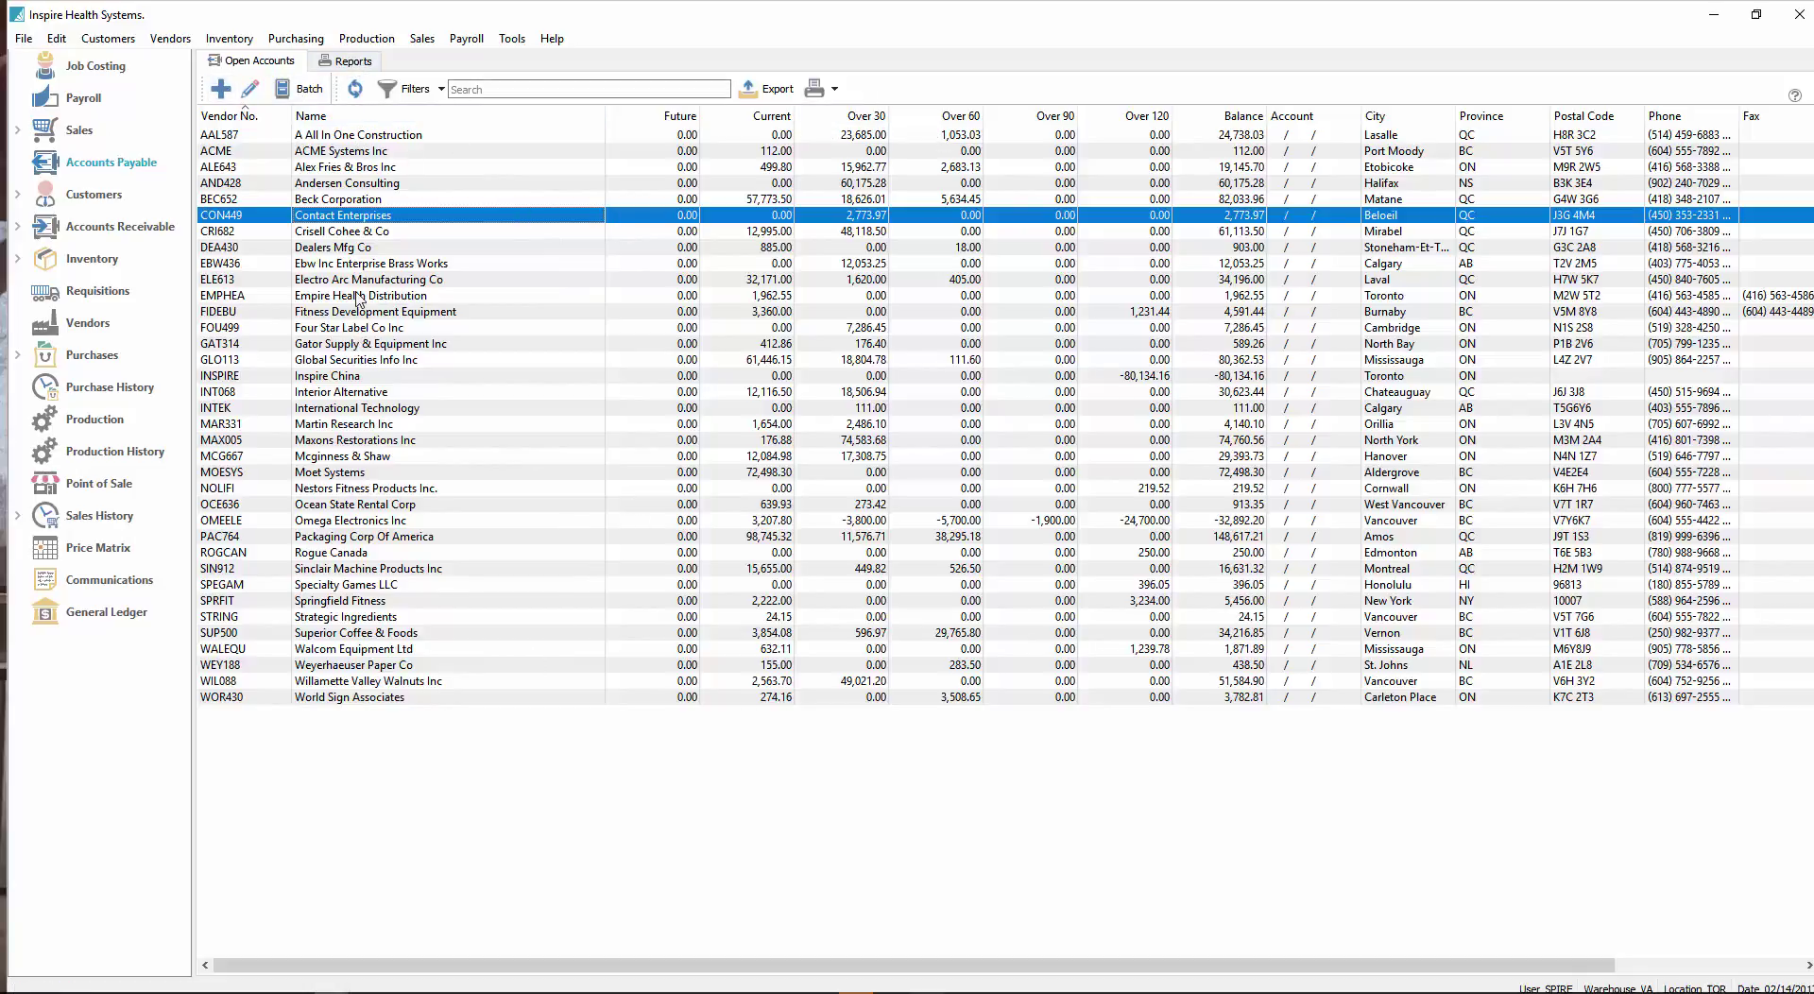
Step: Browse the Accounts Payable List and Ledger report templates, keeping the Vendor Code sort
left_click(354, 63)
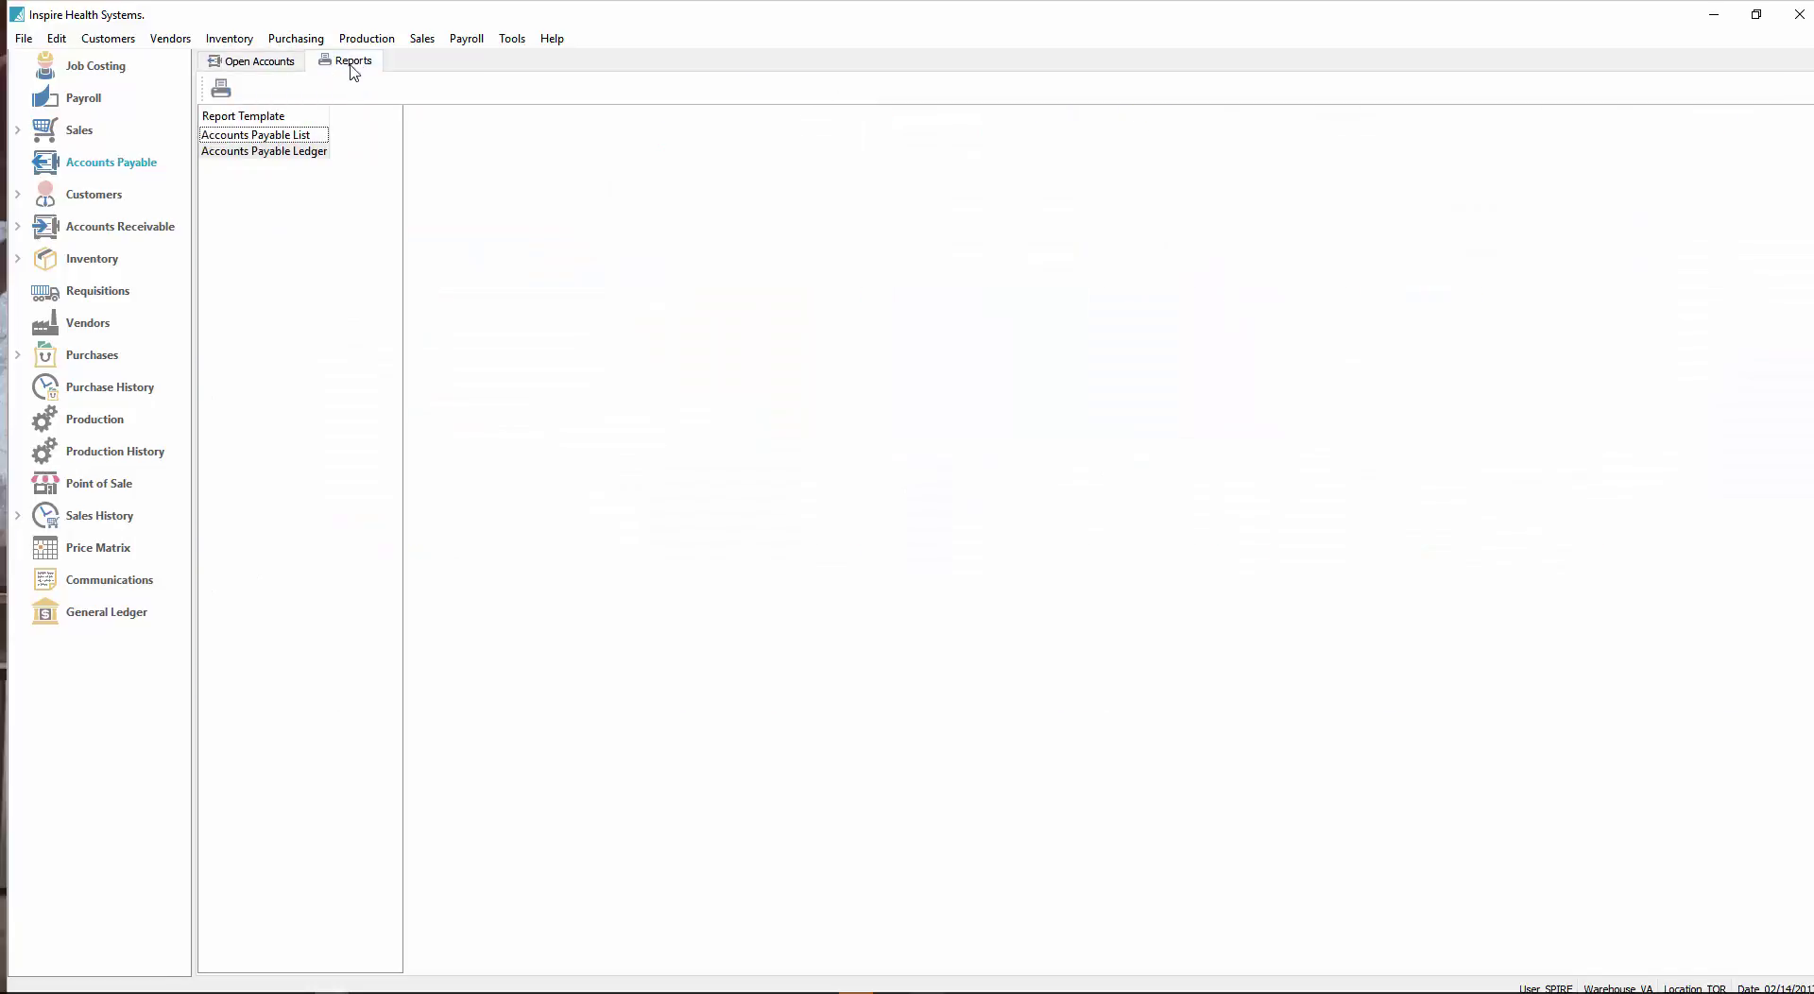
left_click(286, 137)
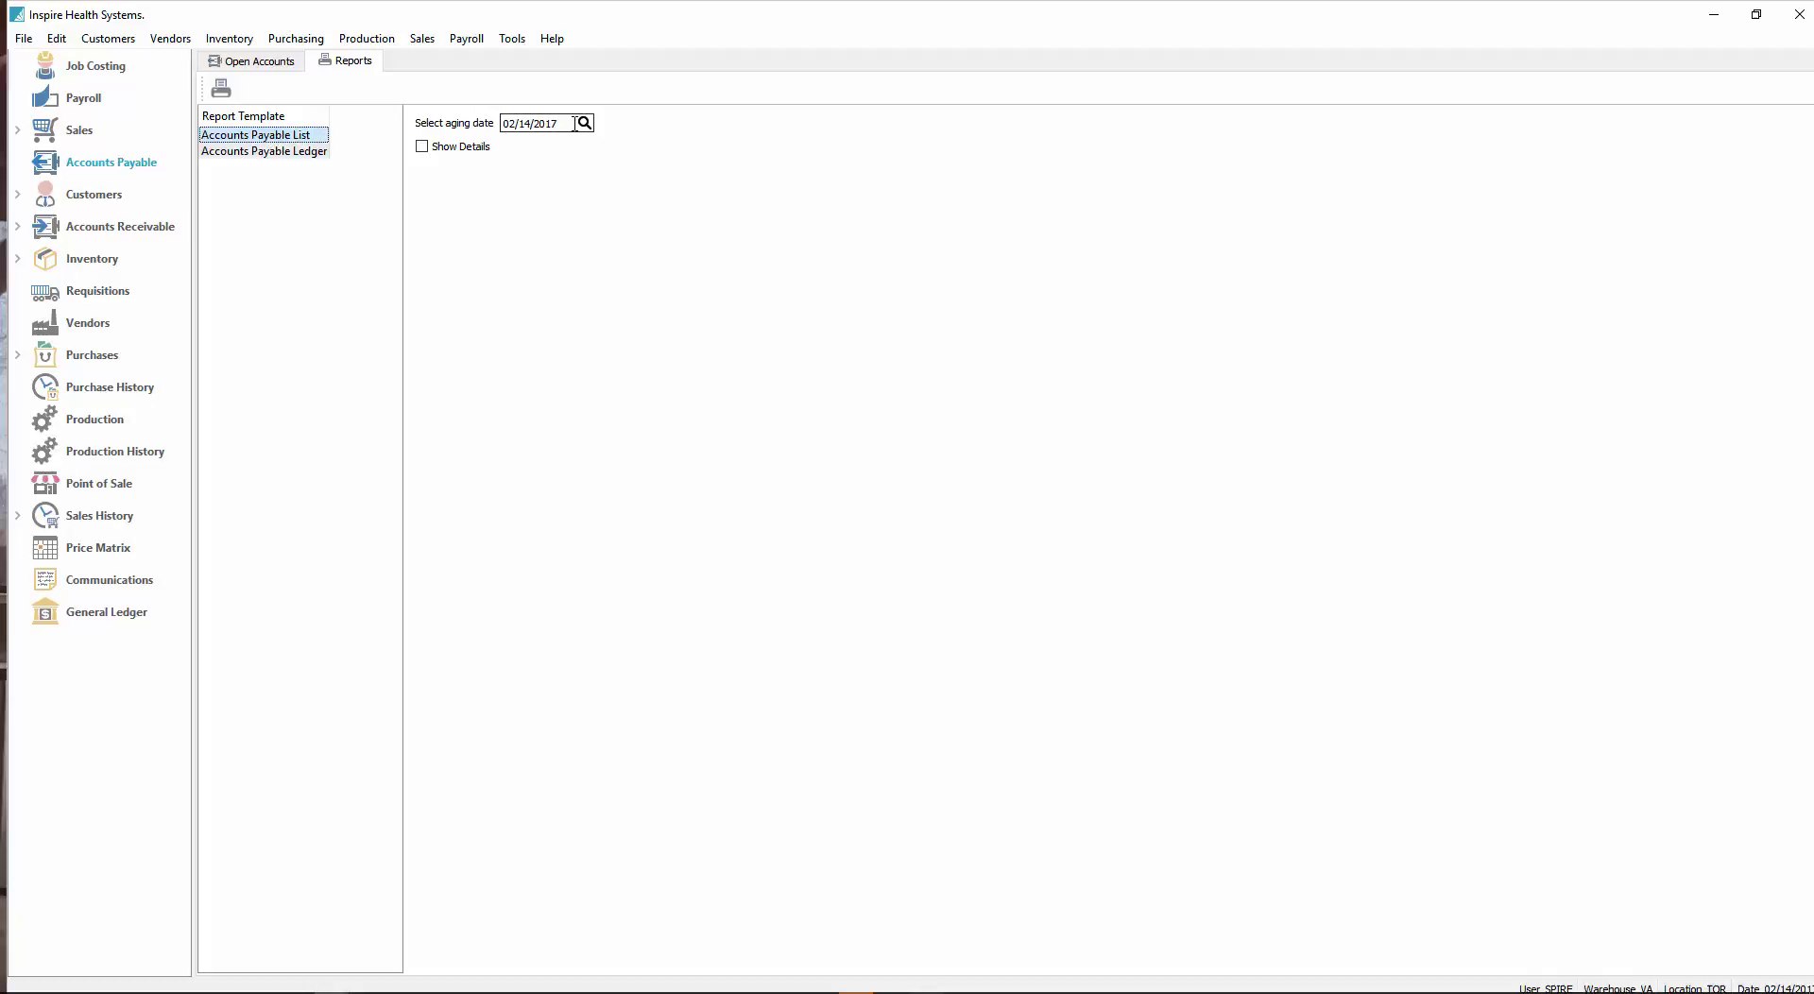
left_click(462, 154)
left_click(268, 156)
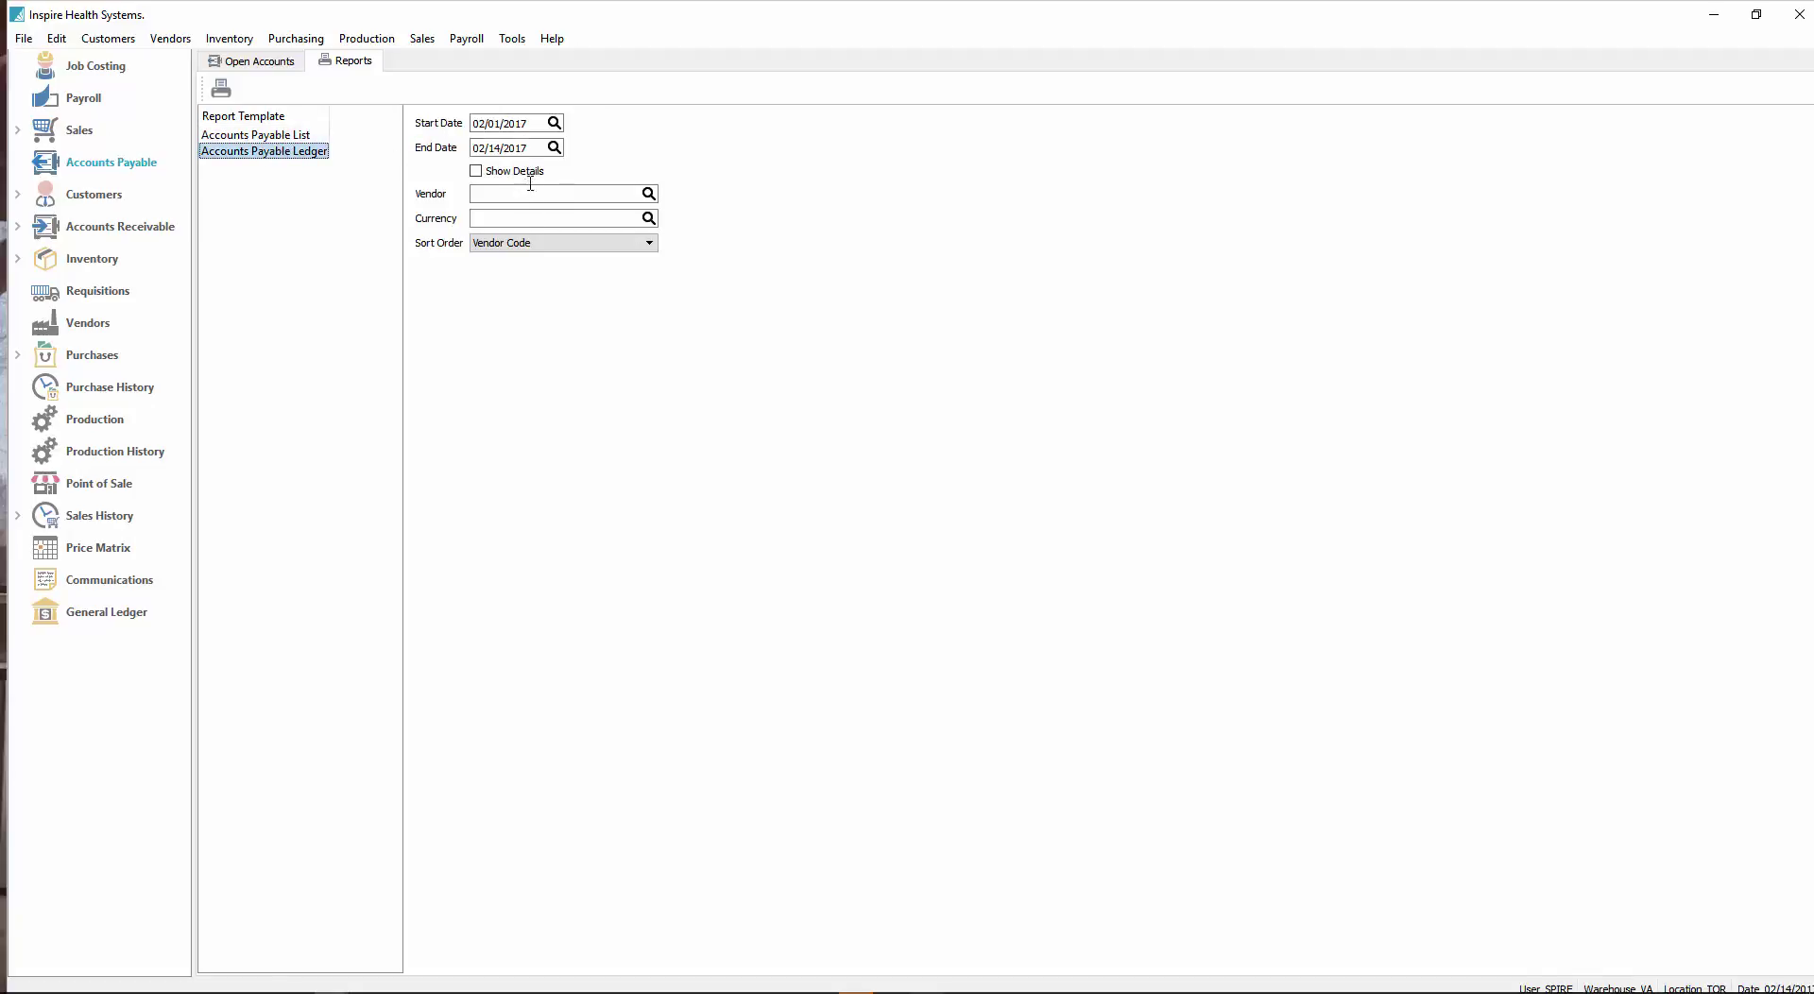
left_click(529, 150)
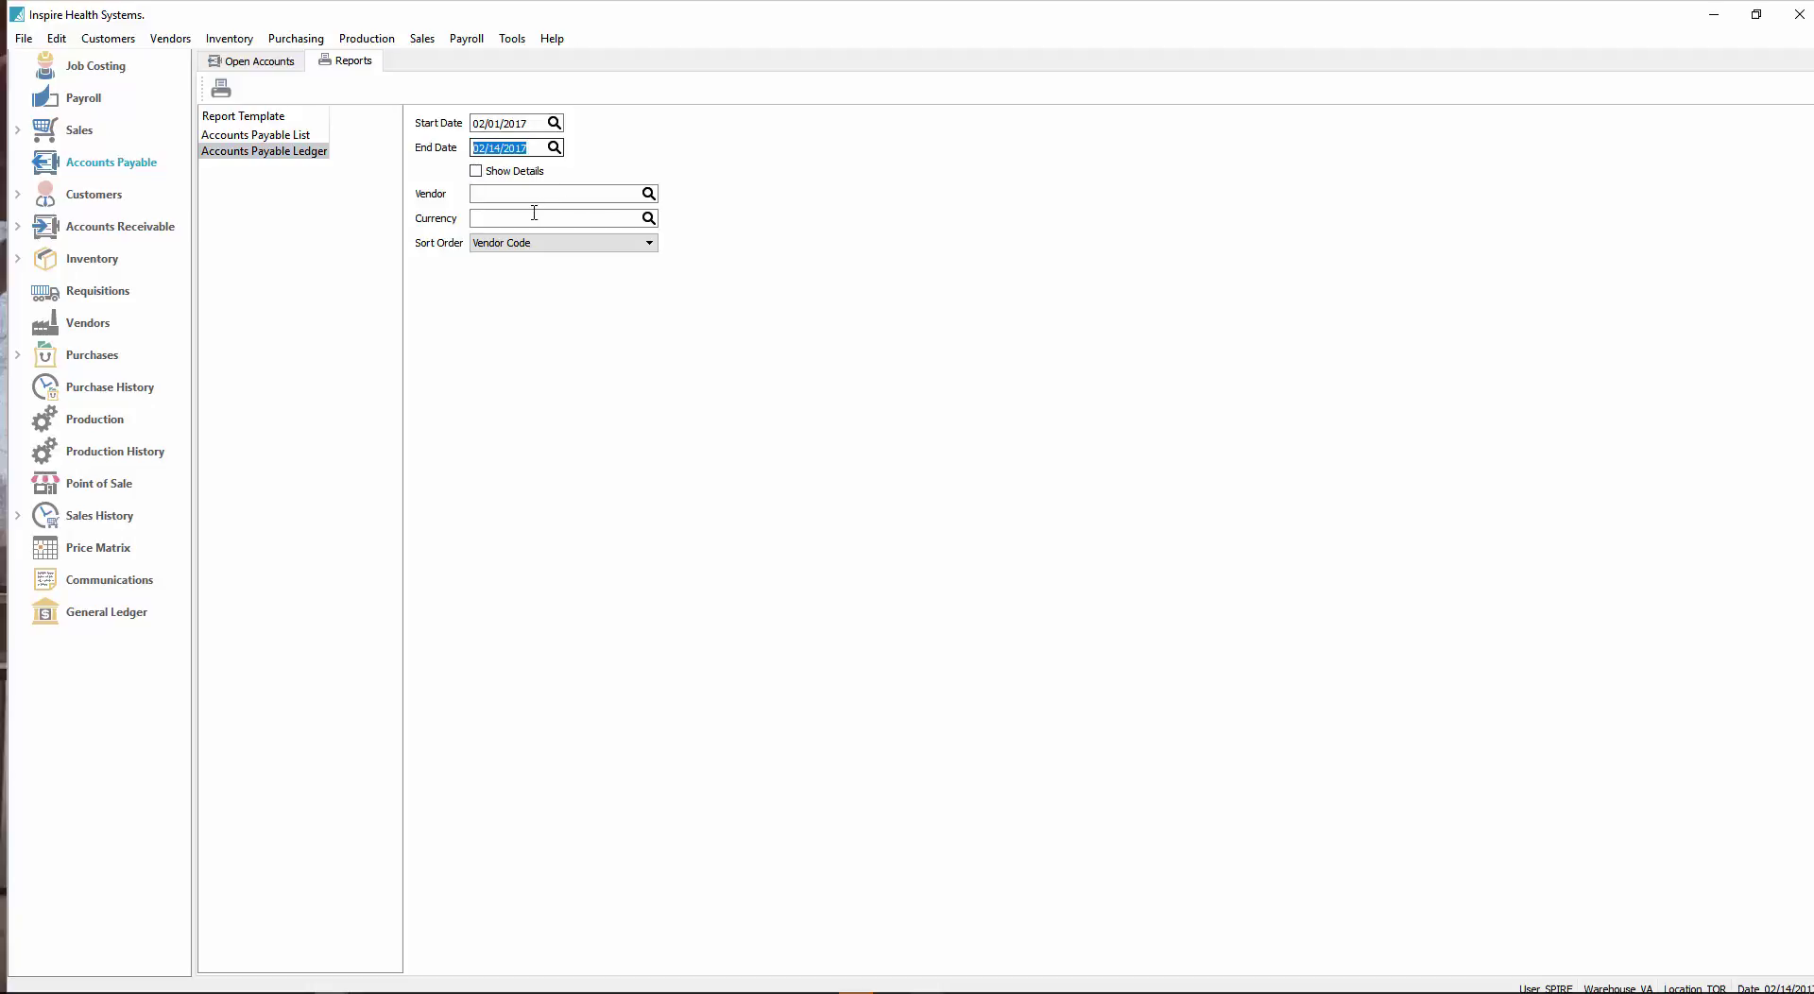
left_click(524, 243)
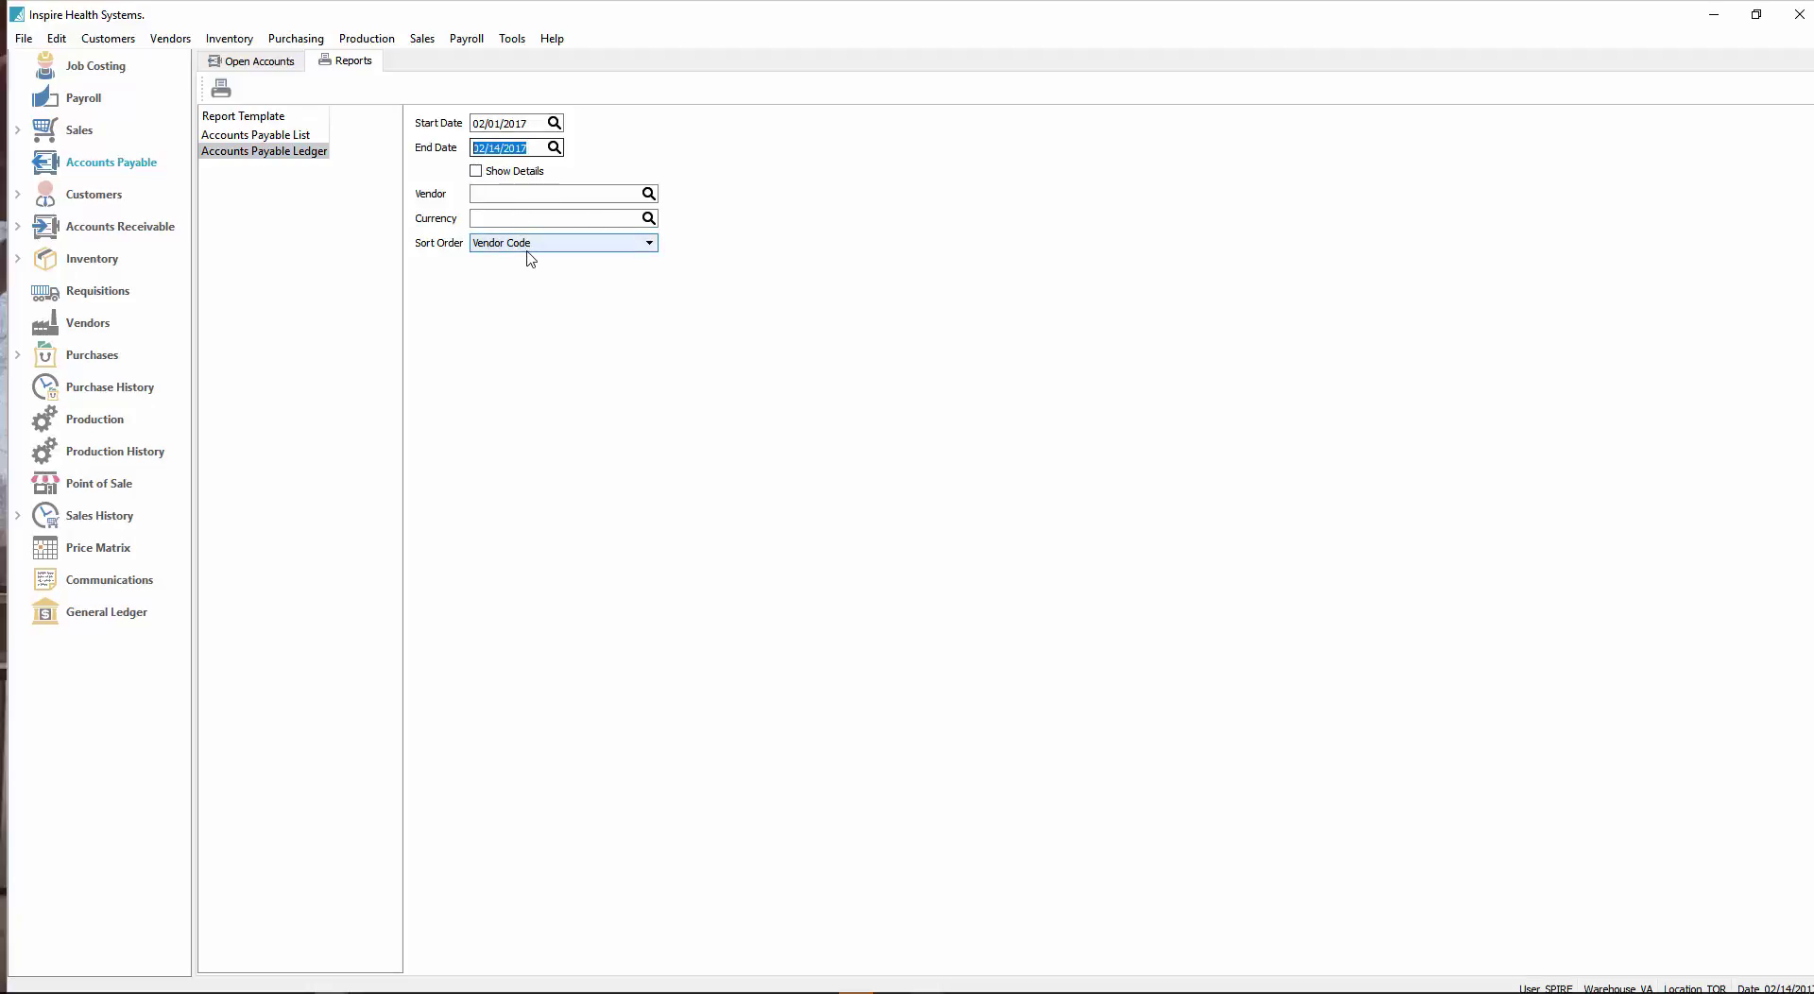
left_click(592, 341)
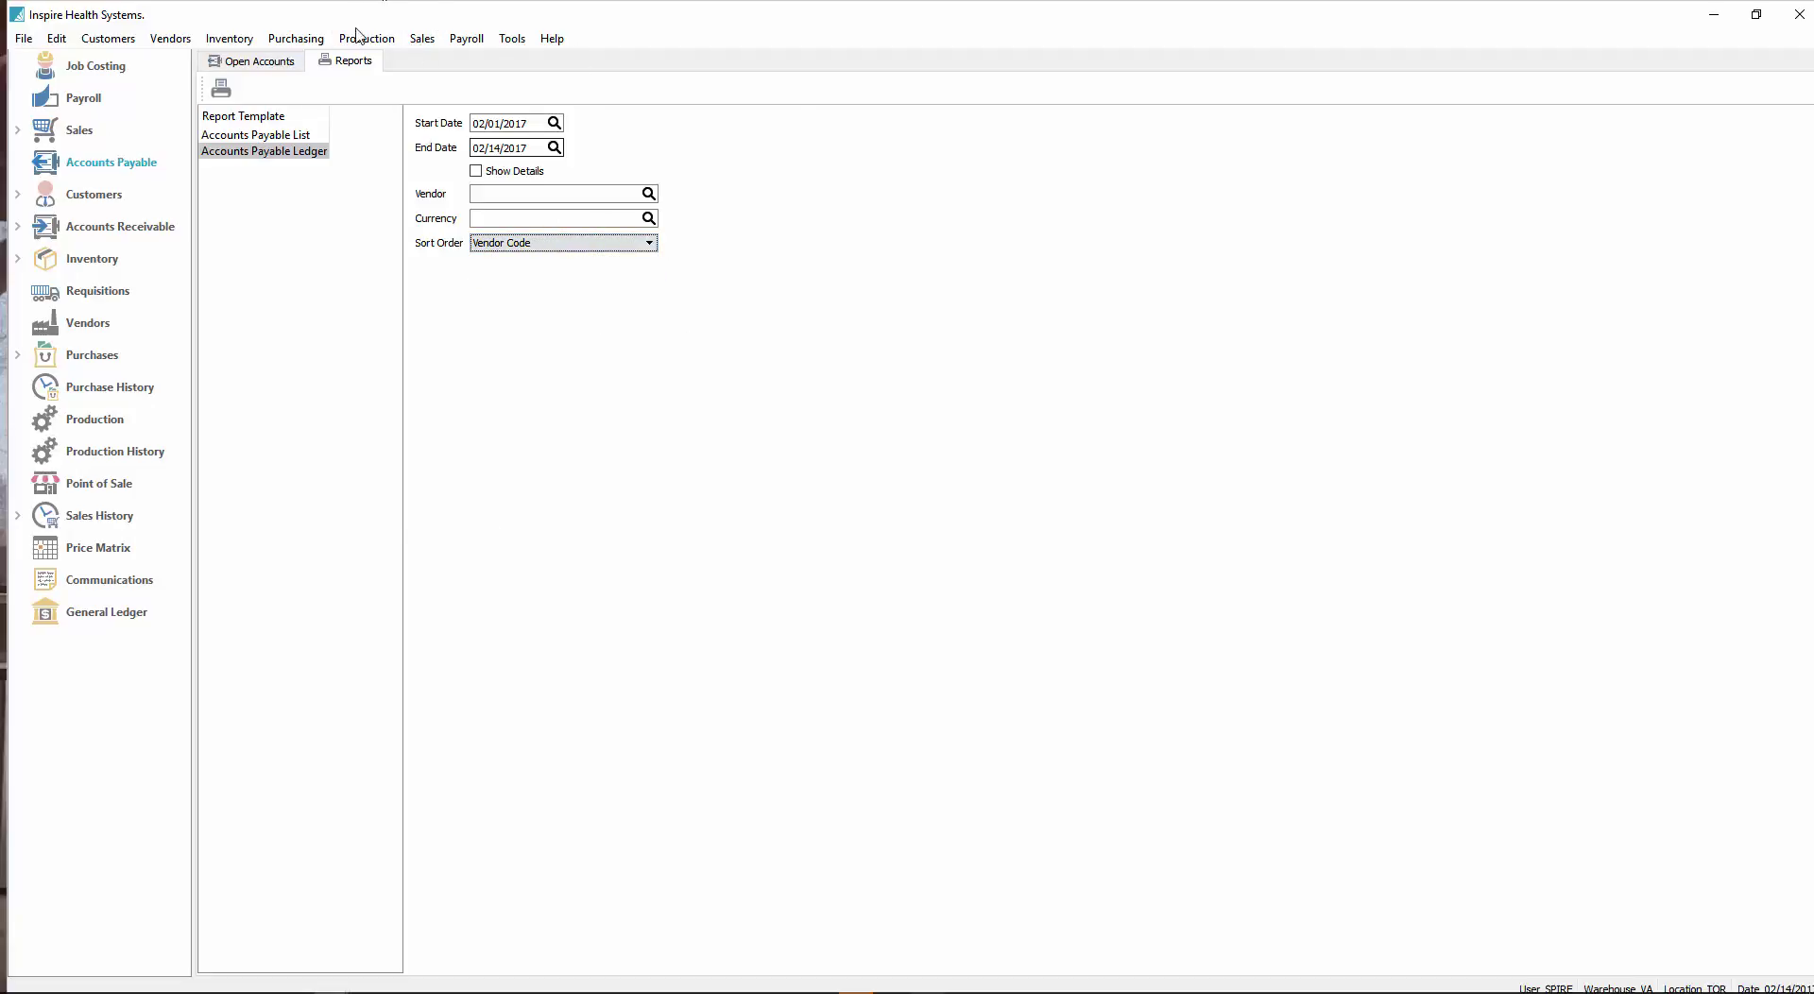
left_click(268, 64)
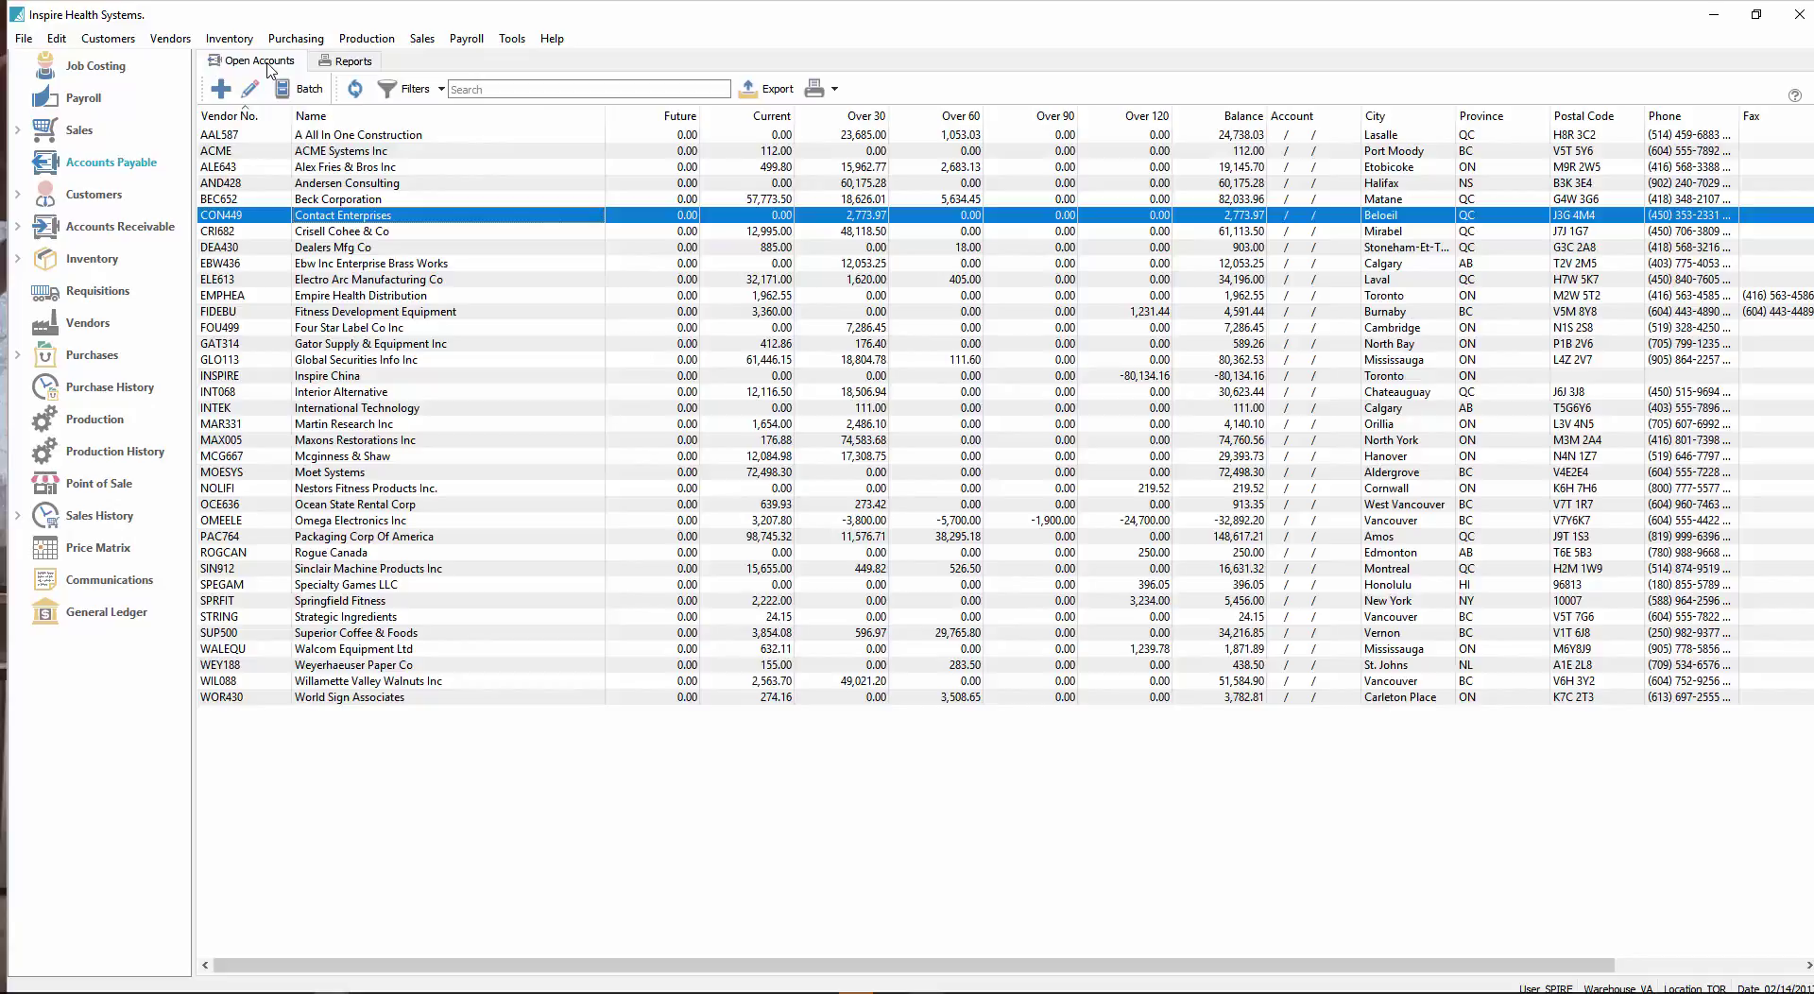
Step: Browse the Accounts Receivable List report template
left_click(118, 227)
left_click(351, 61)
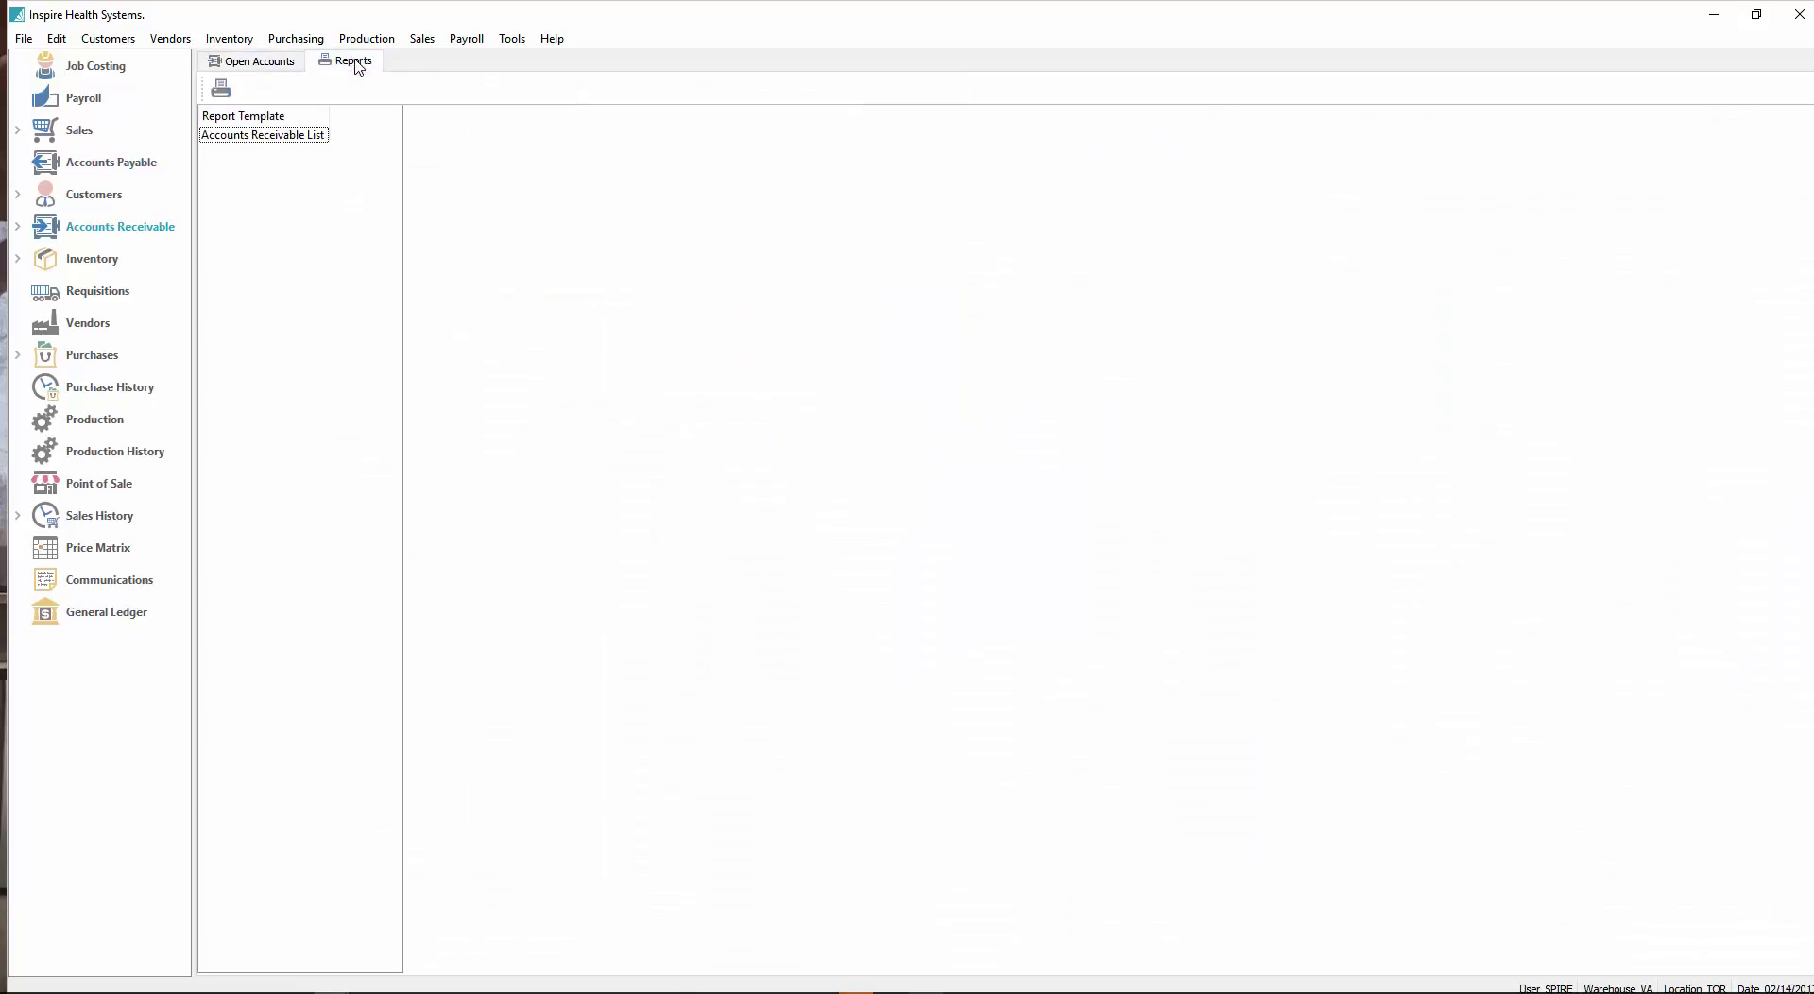
left_click(284, 141)
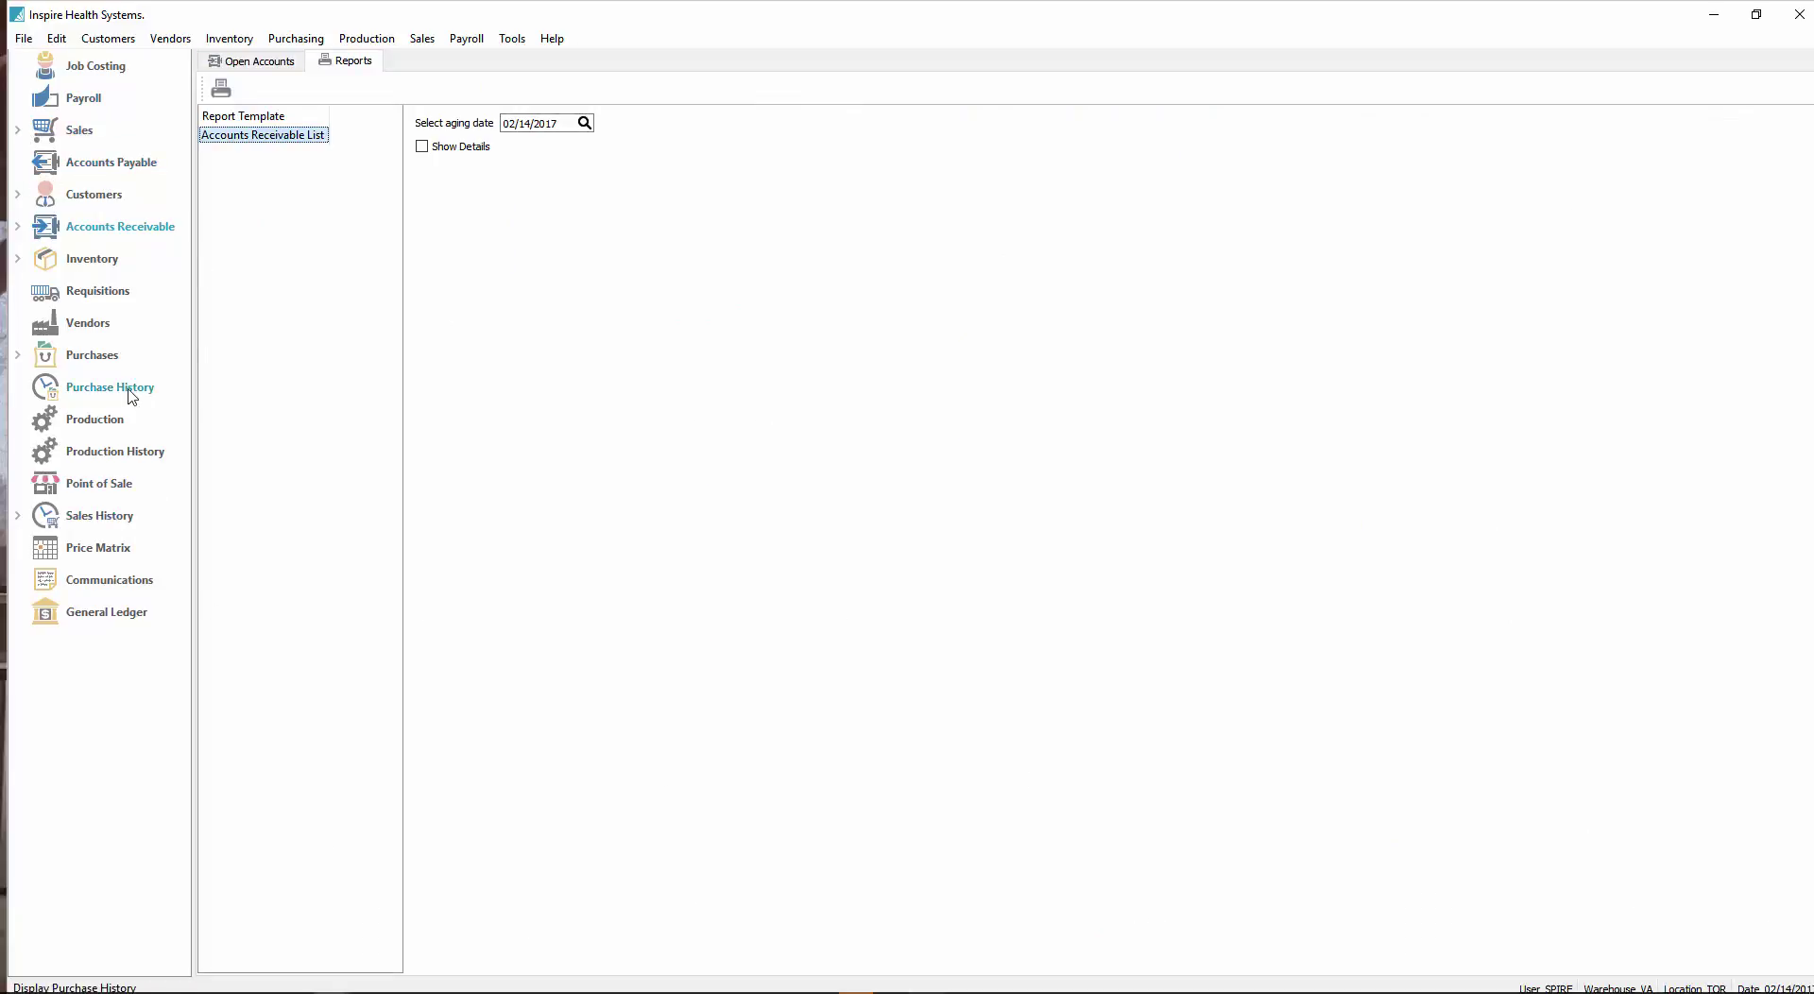
Step: Browse the Payroll T4 statement report, then dismiss the recurring GL transactions reminder
left_click(85, 98)
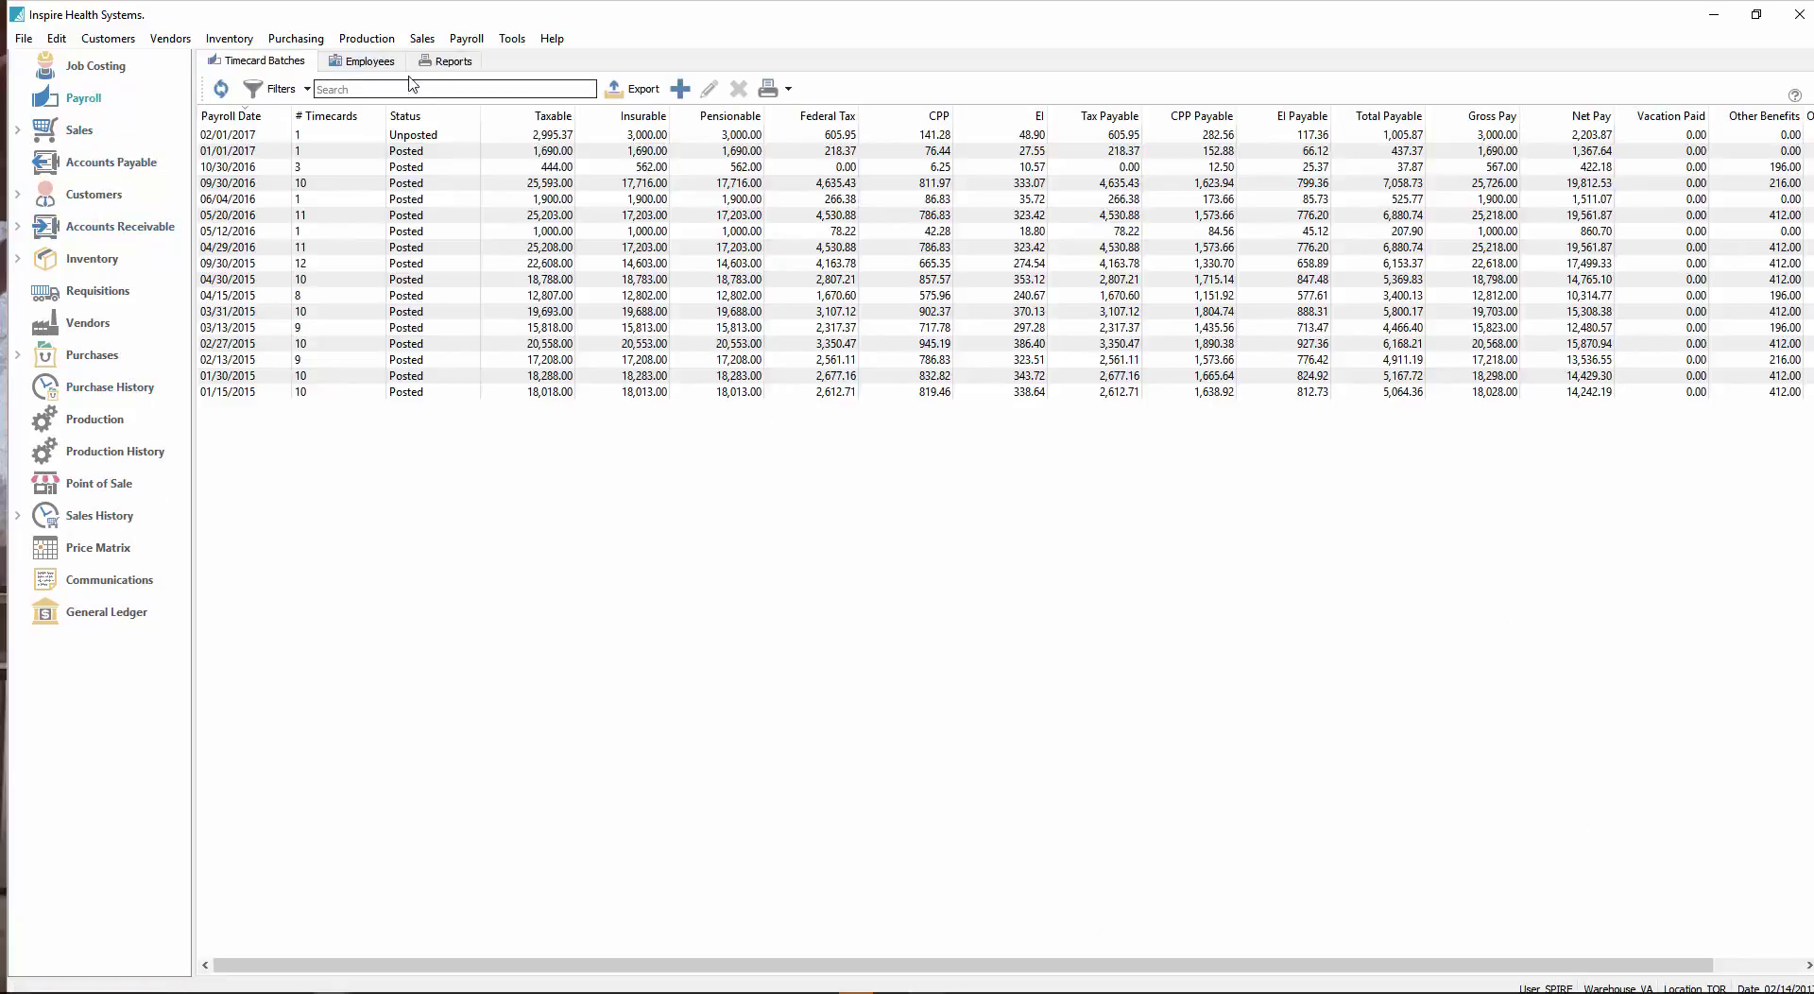
left_click(384, 65)
left_click(437, 217)
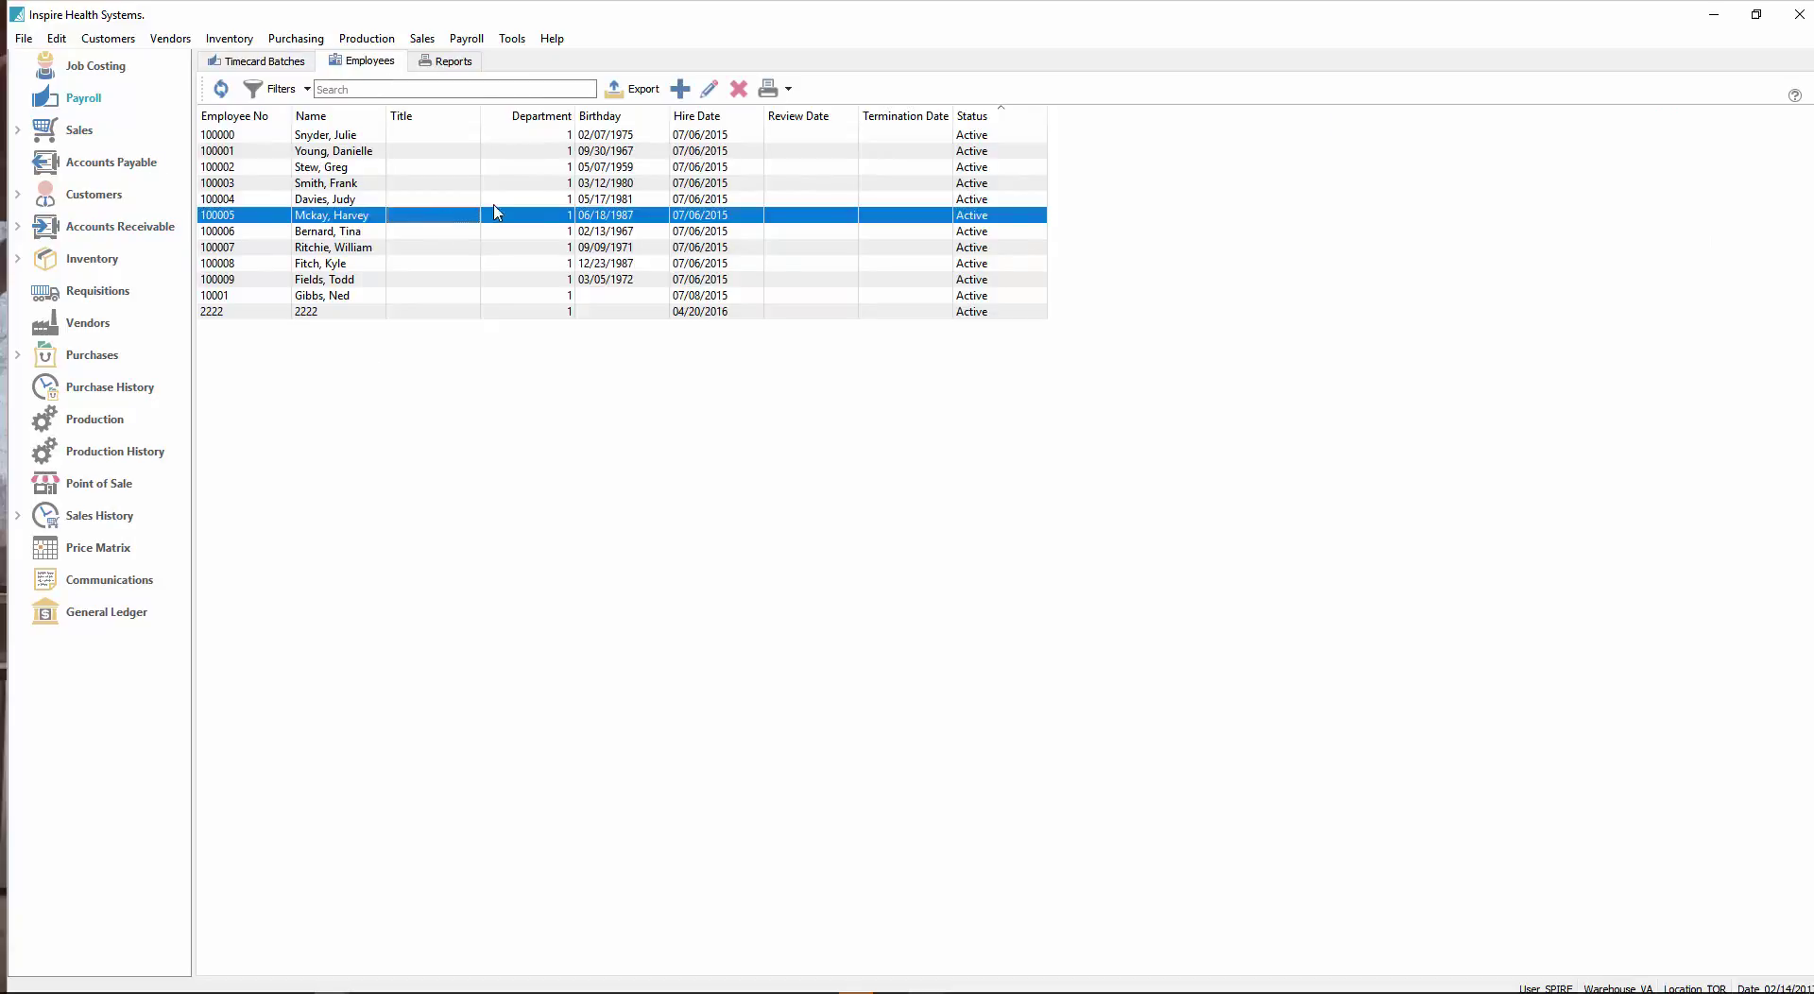
left_click(458, 63)
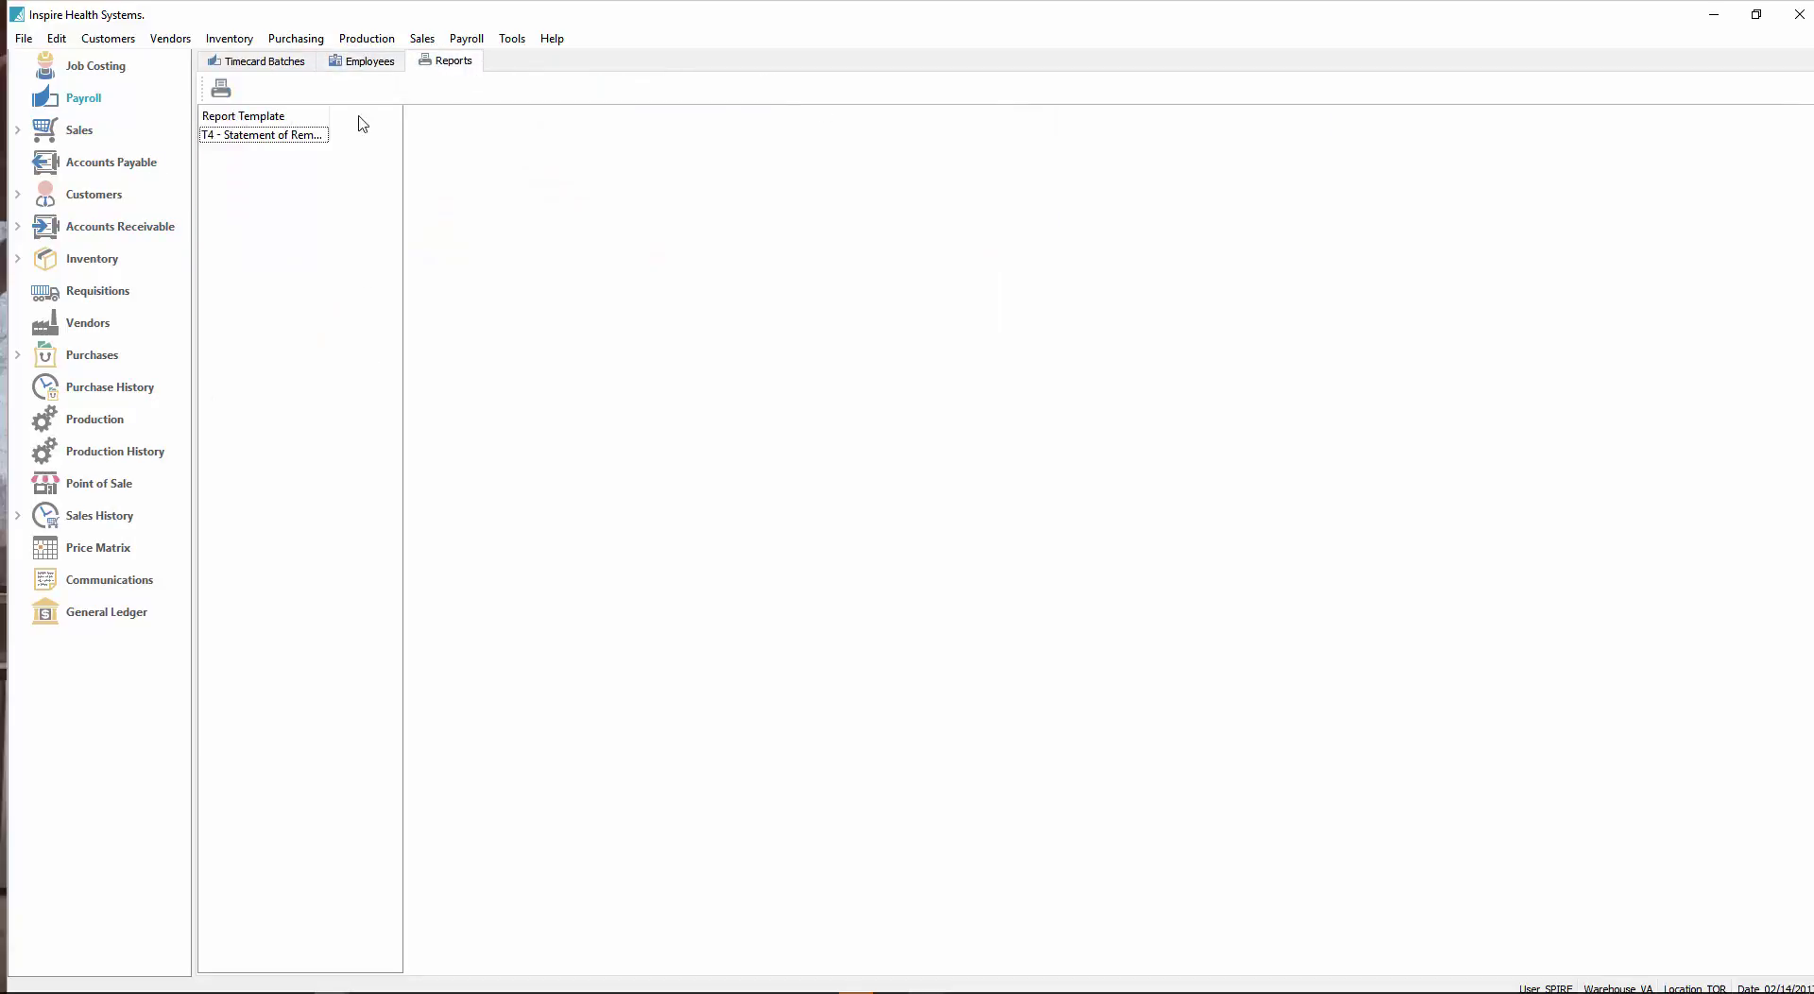
left_click(283, 137)
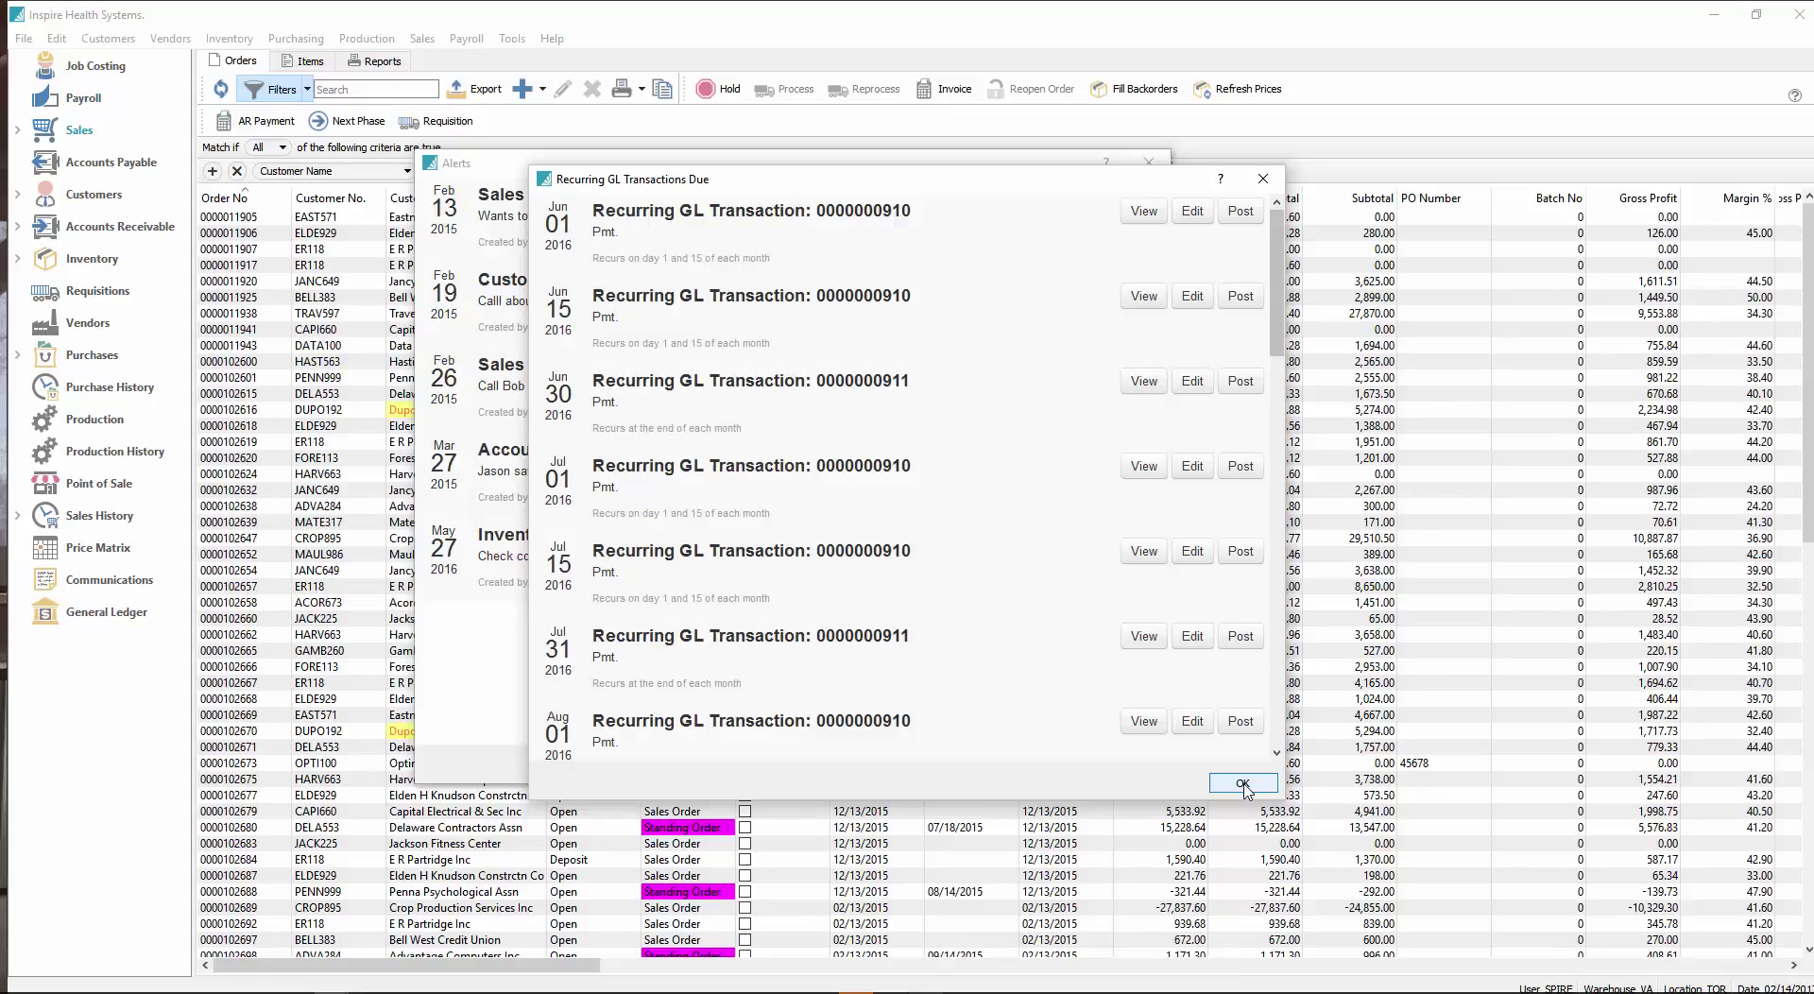
left_click(1242, 783)
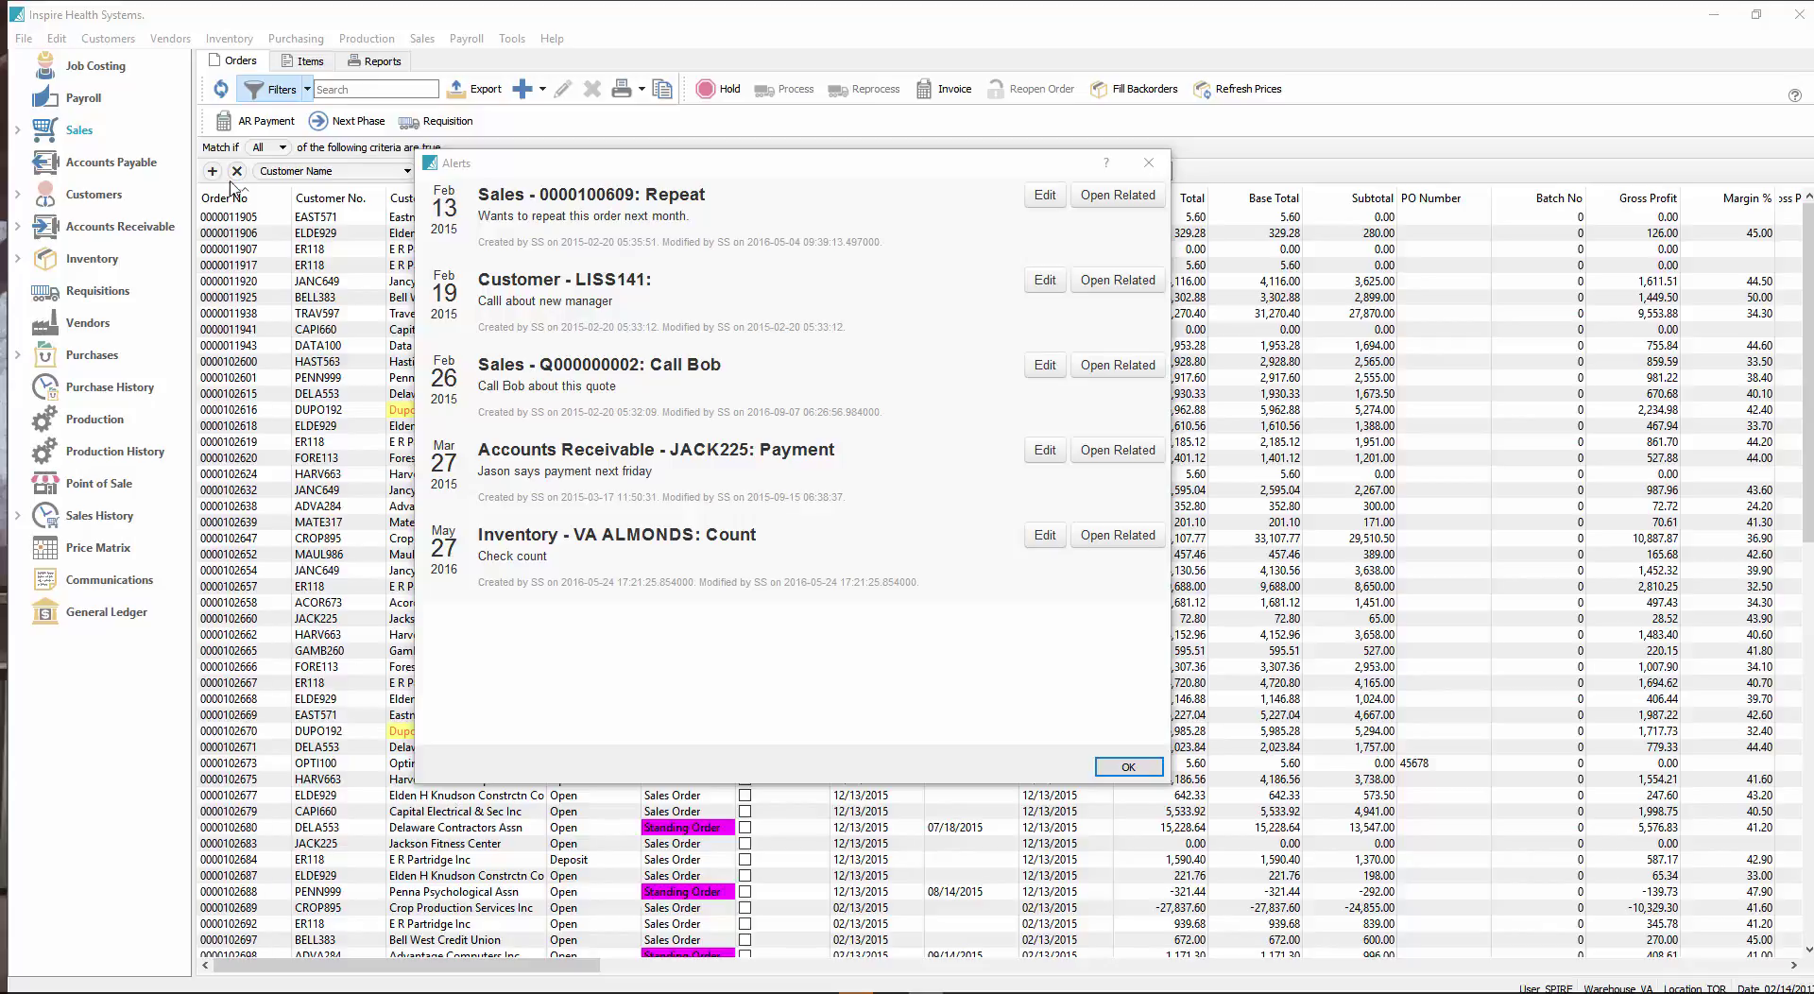
Step: Check the first alert's note, open its related Beierle & Beierle sales history, then close it
left_click_drag(875, 163, 818, 172)
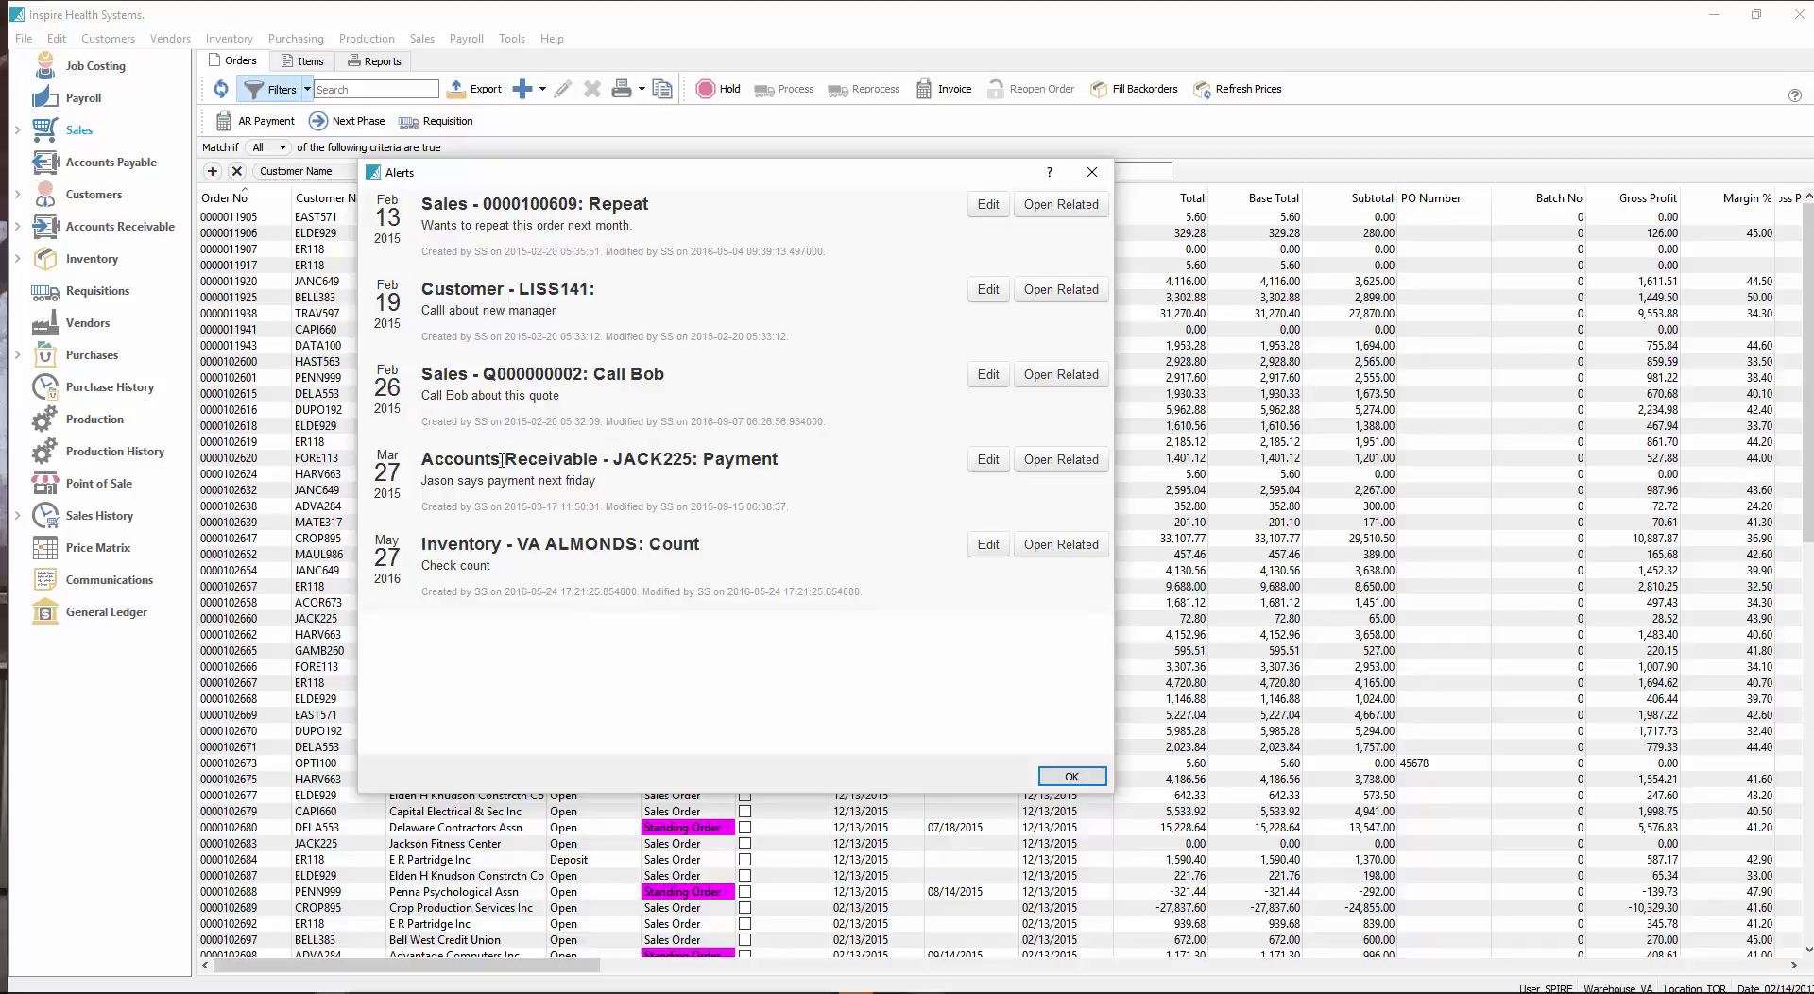
left_click(988, 206)
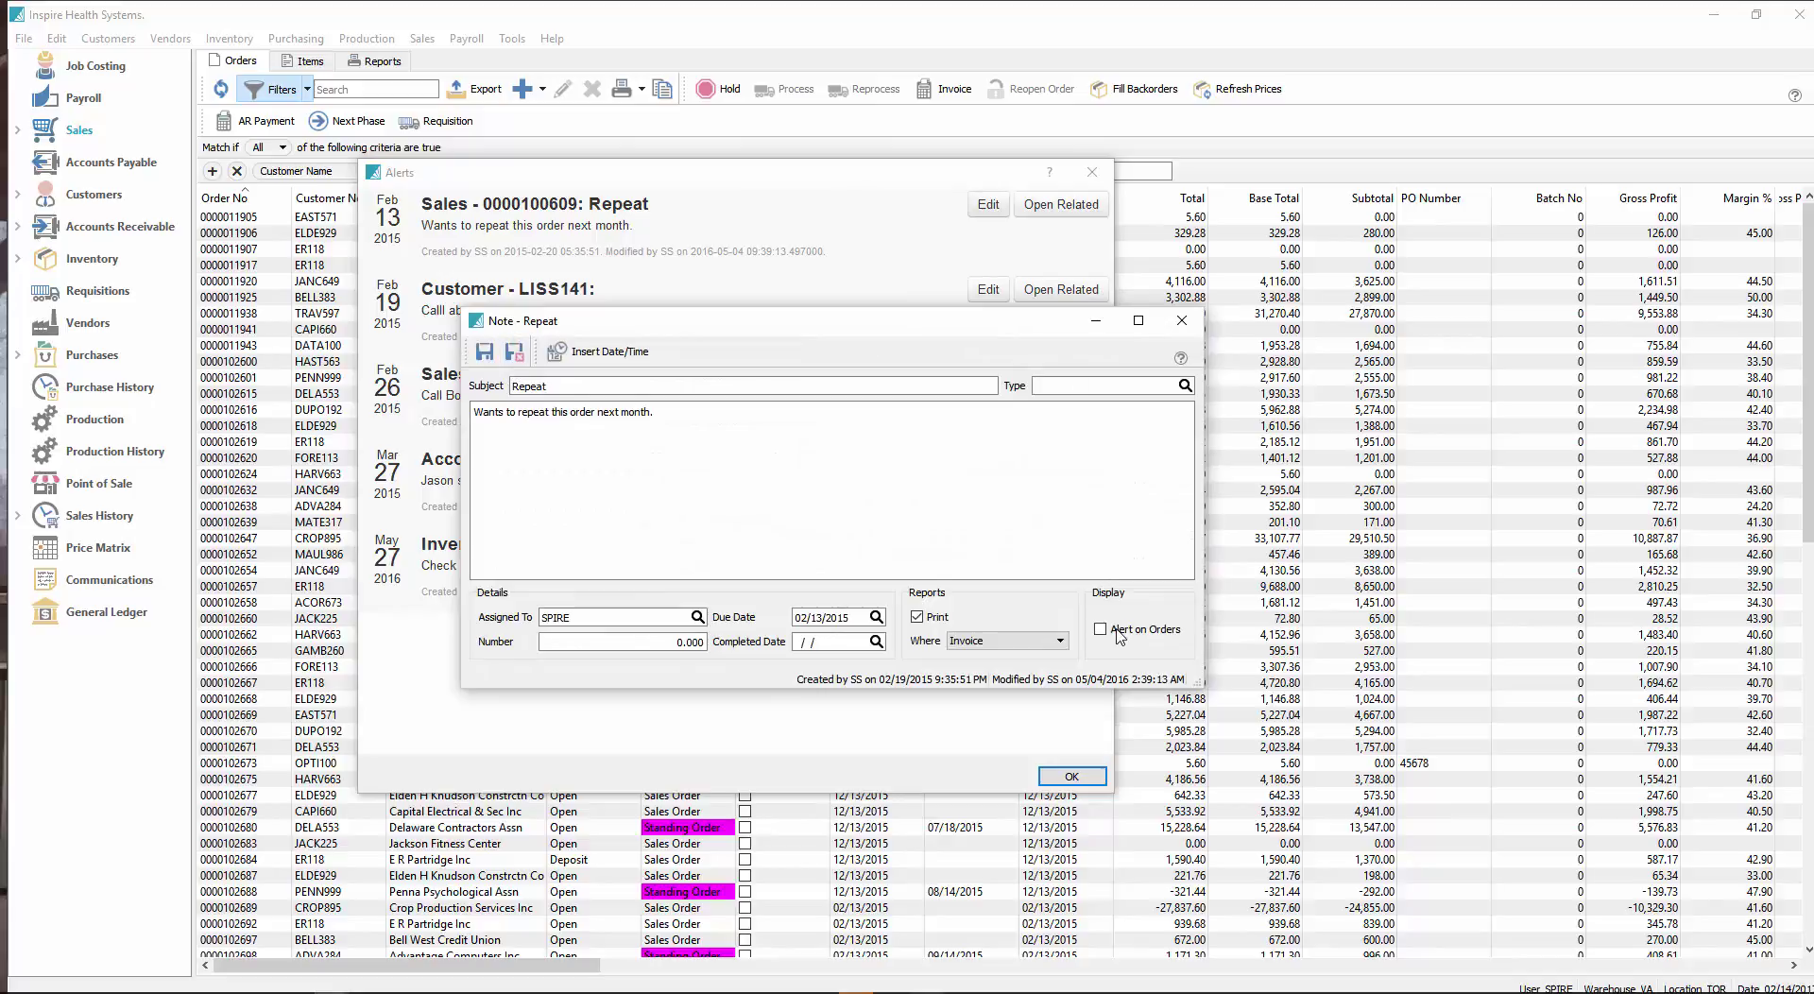
left_click(1182, 320)
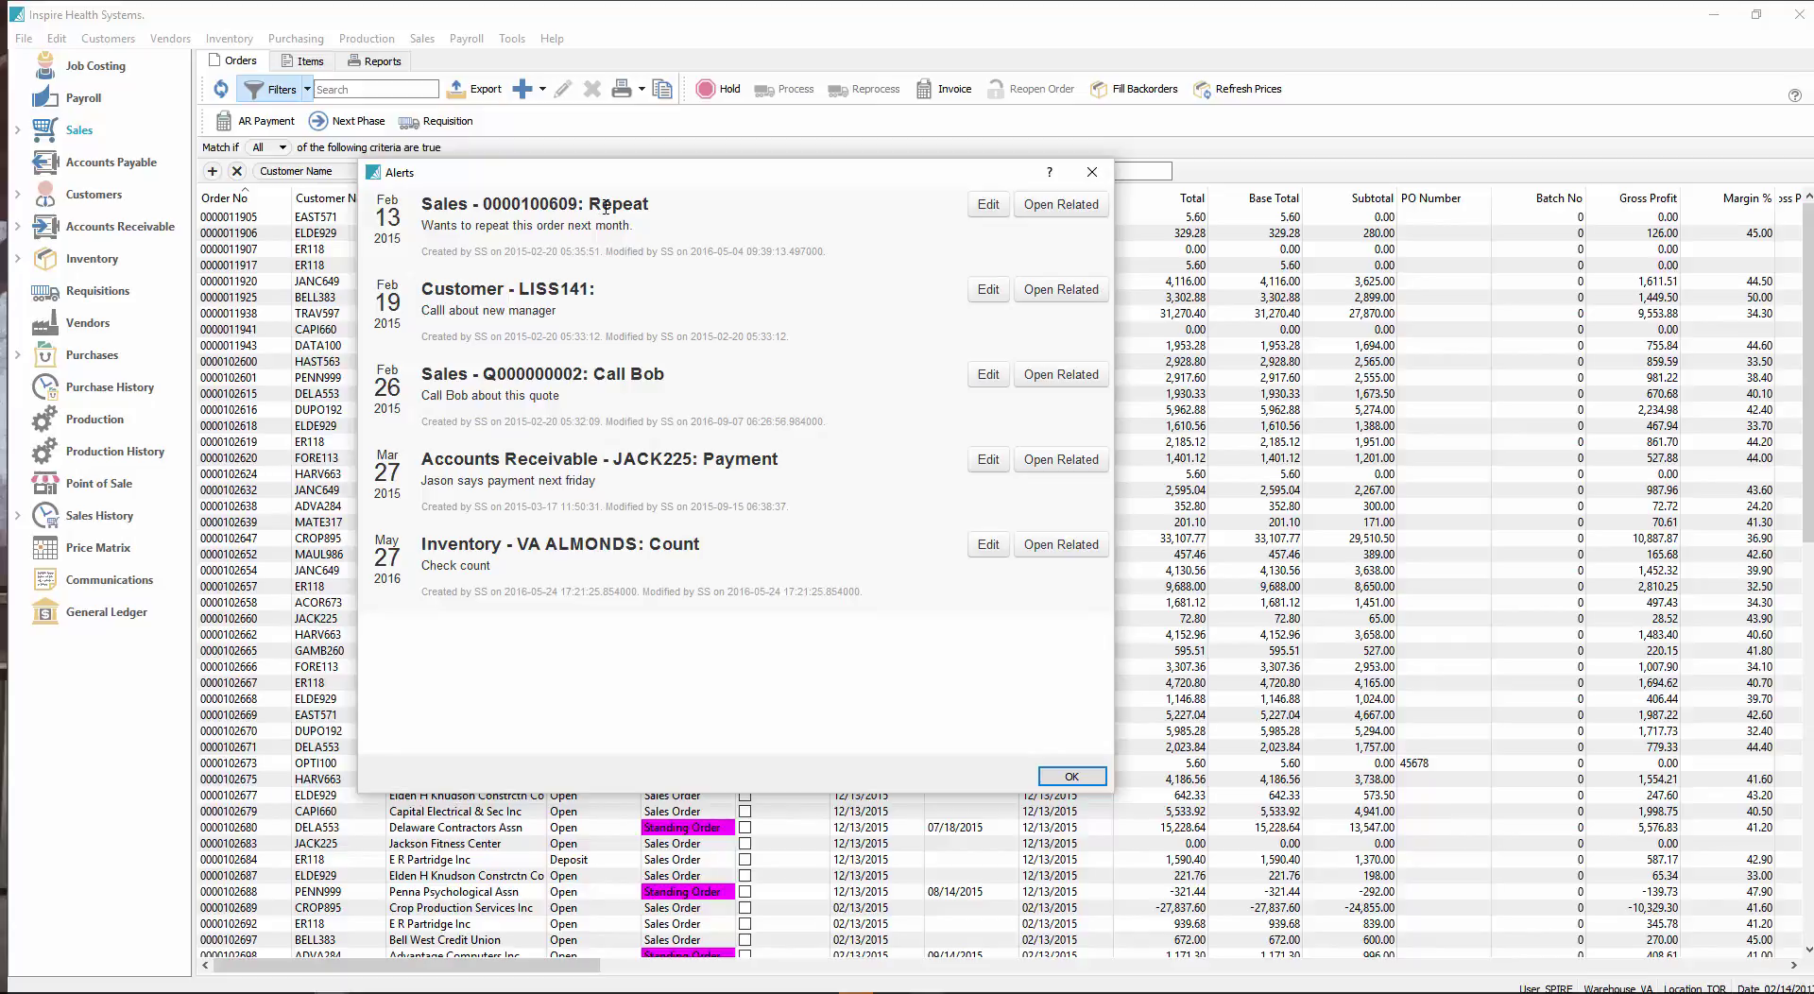
left_click(1059, 206)
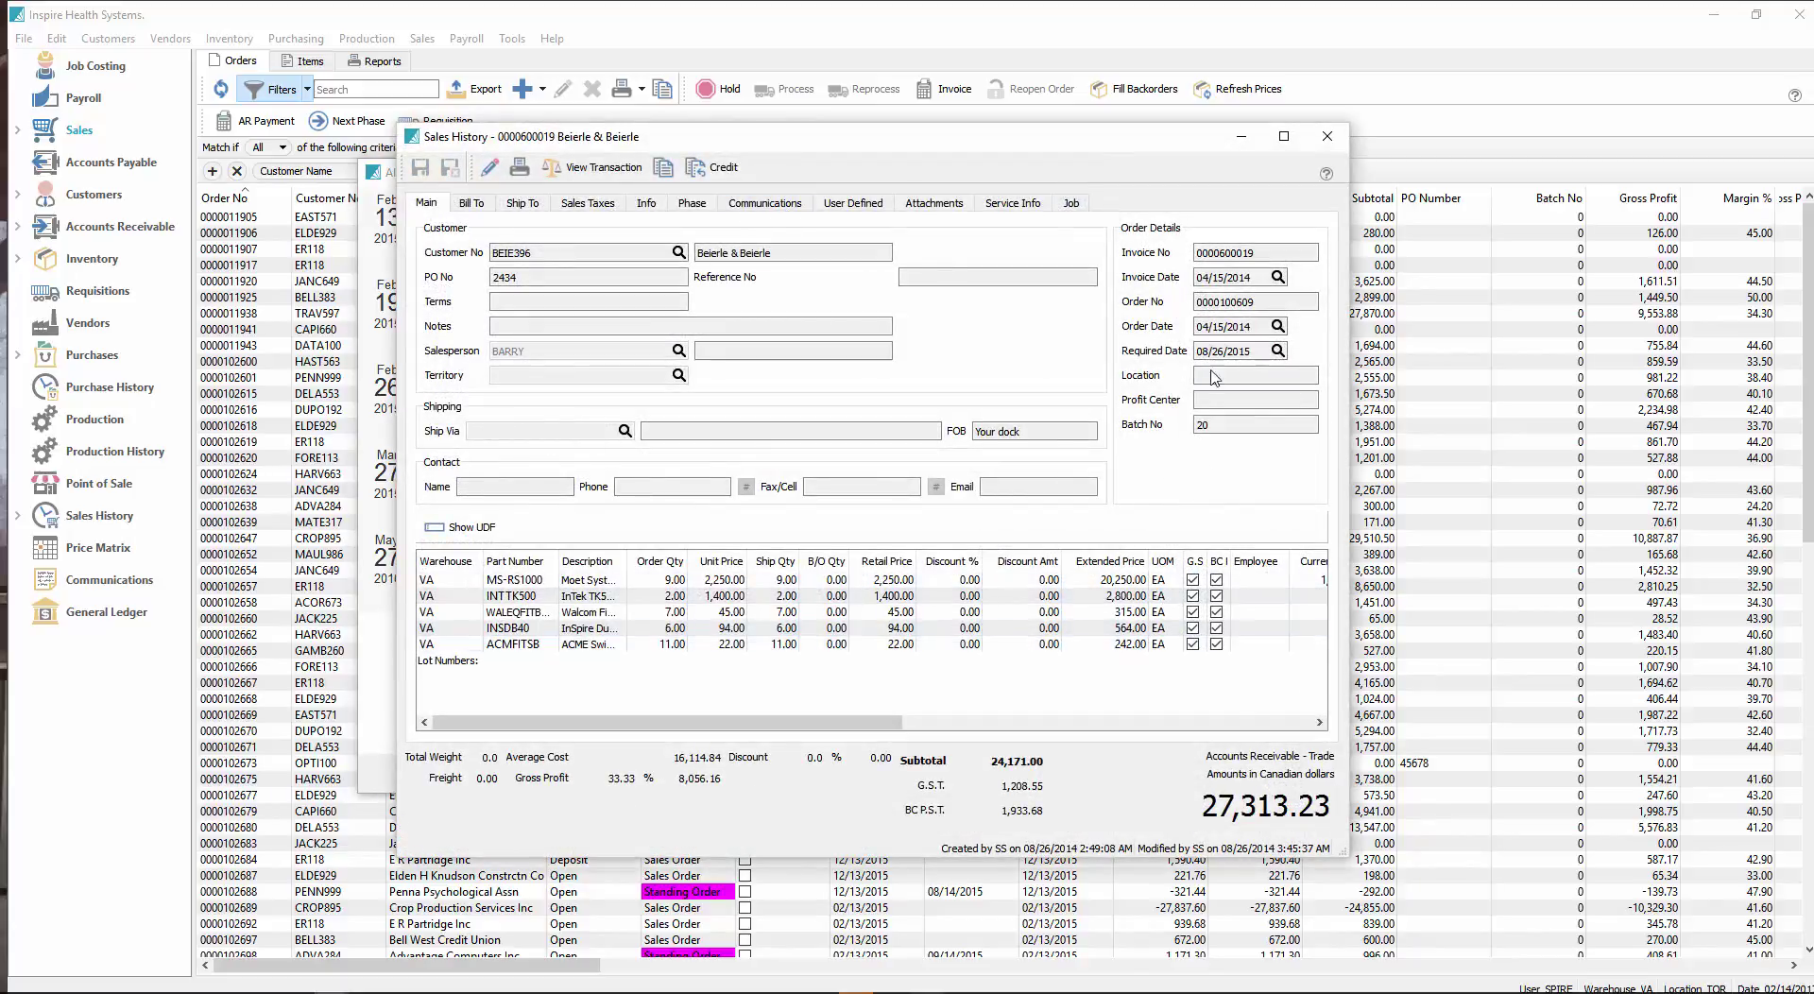
left_click(1327, 136)
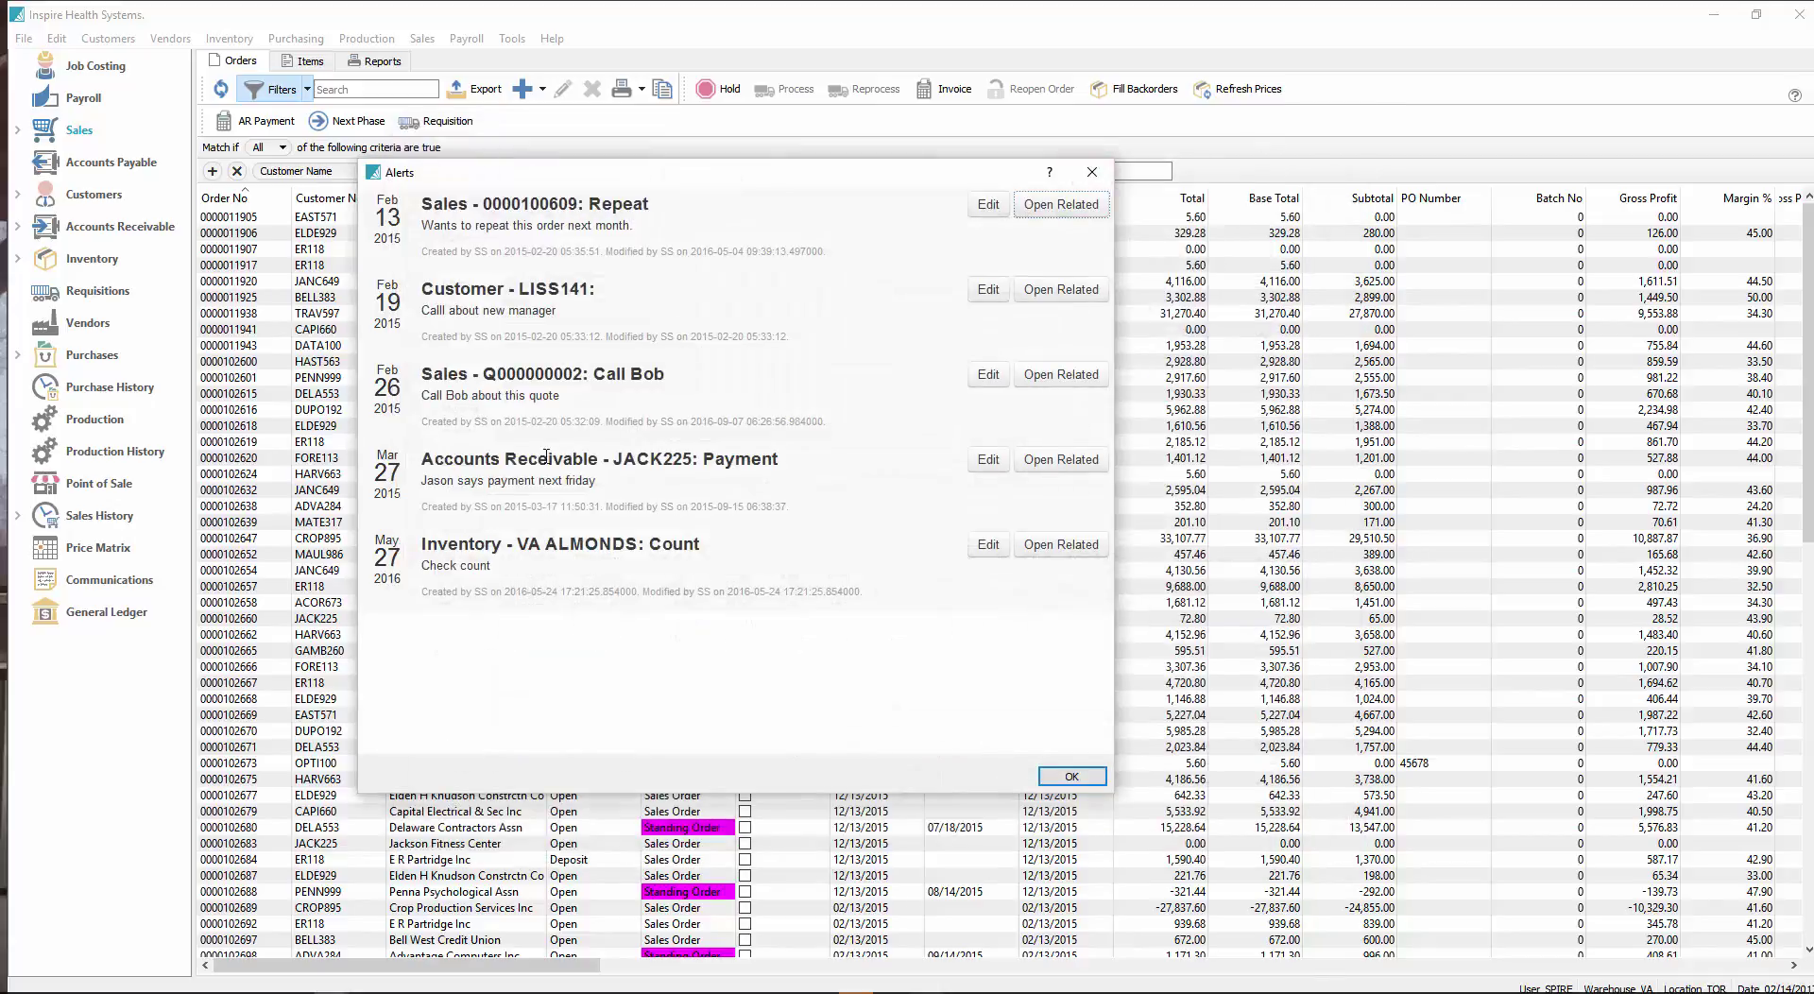
left_click(1049, 463)
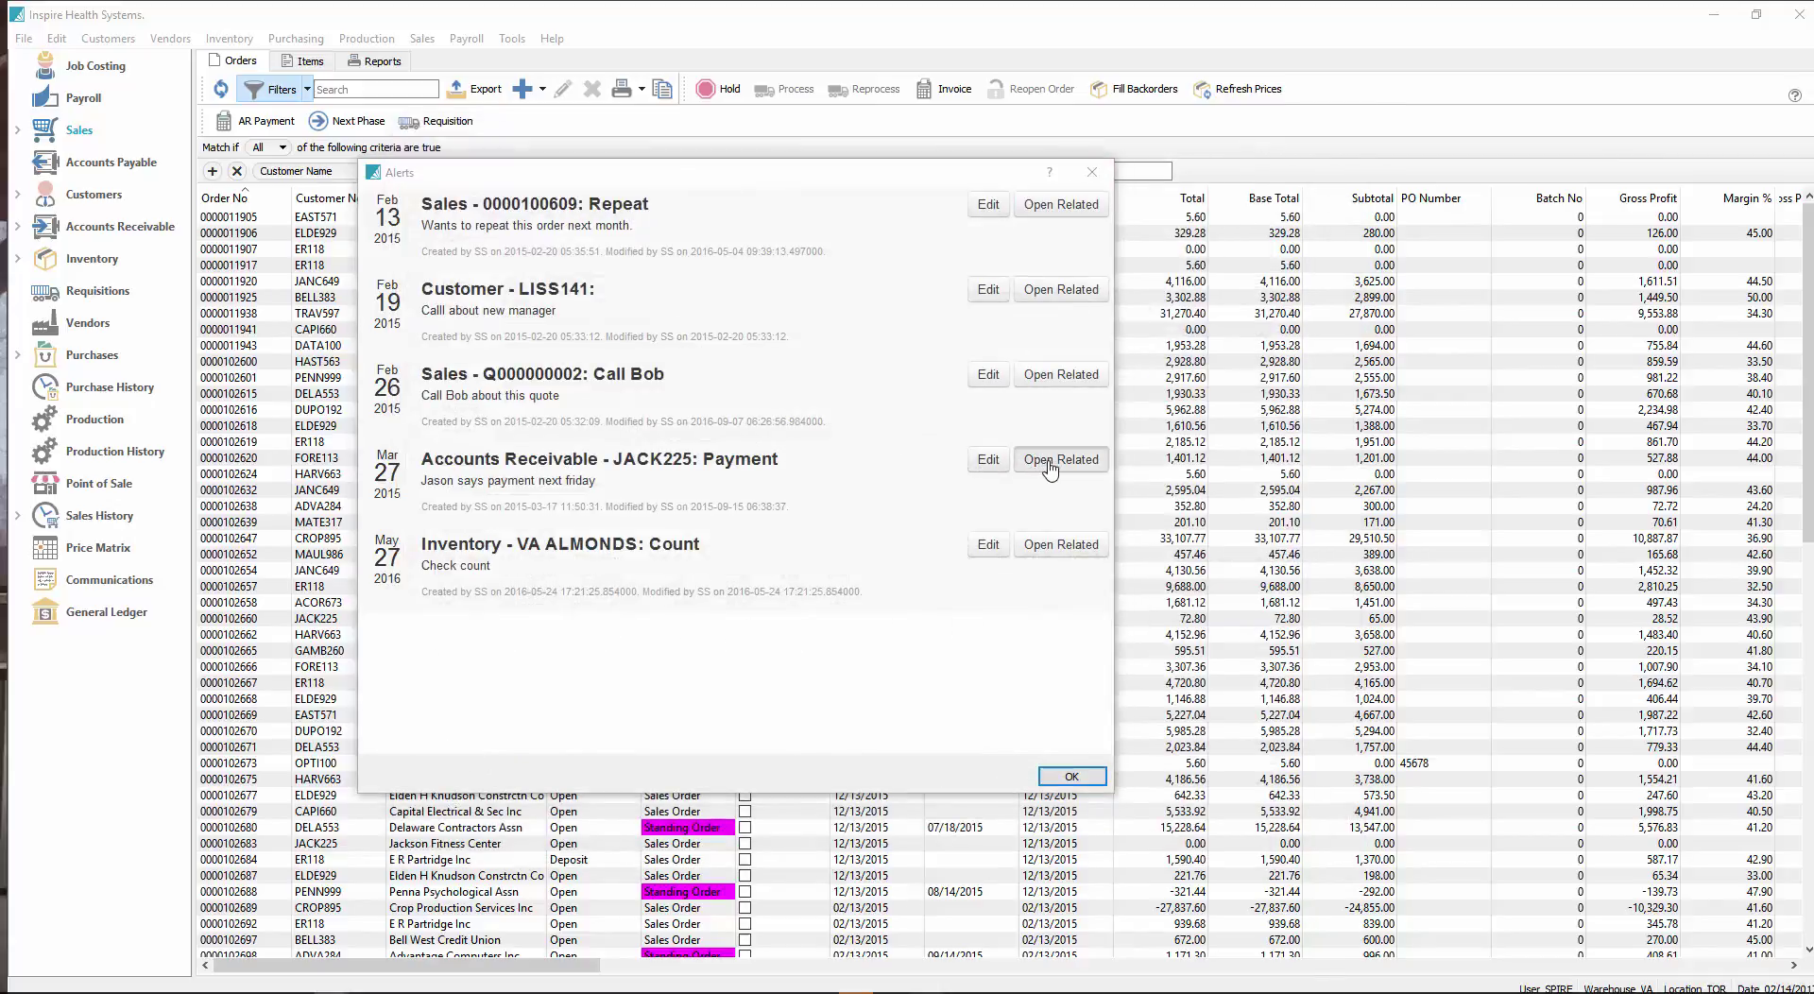
left_click(415, 538)
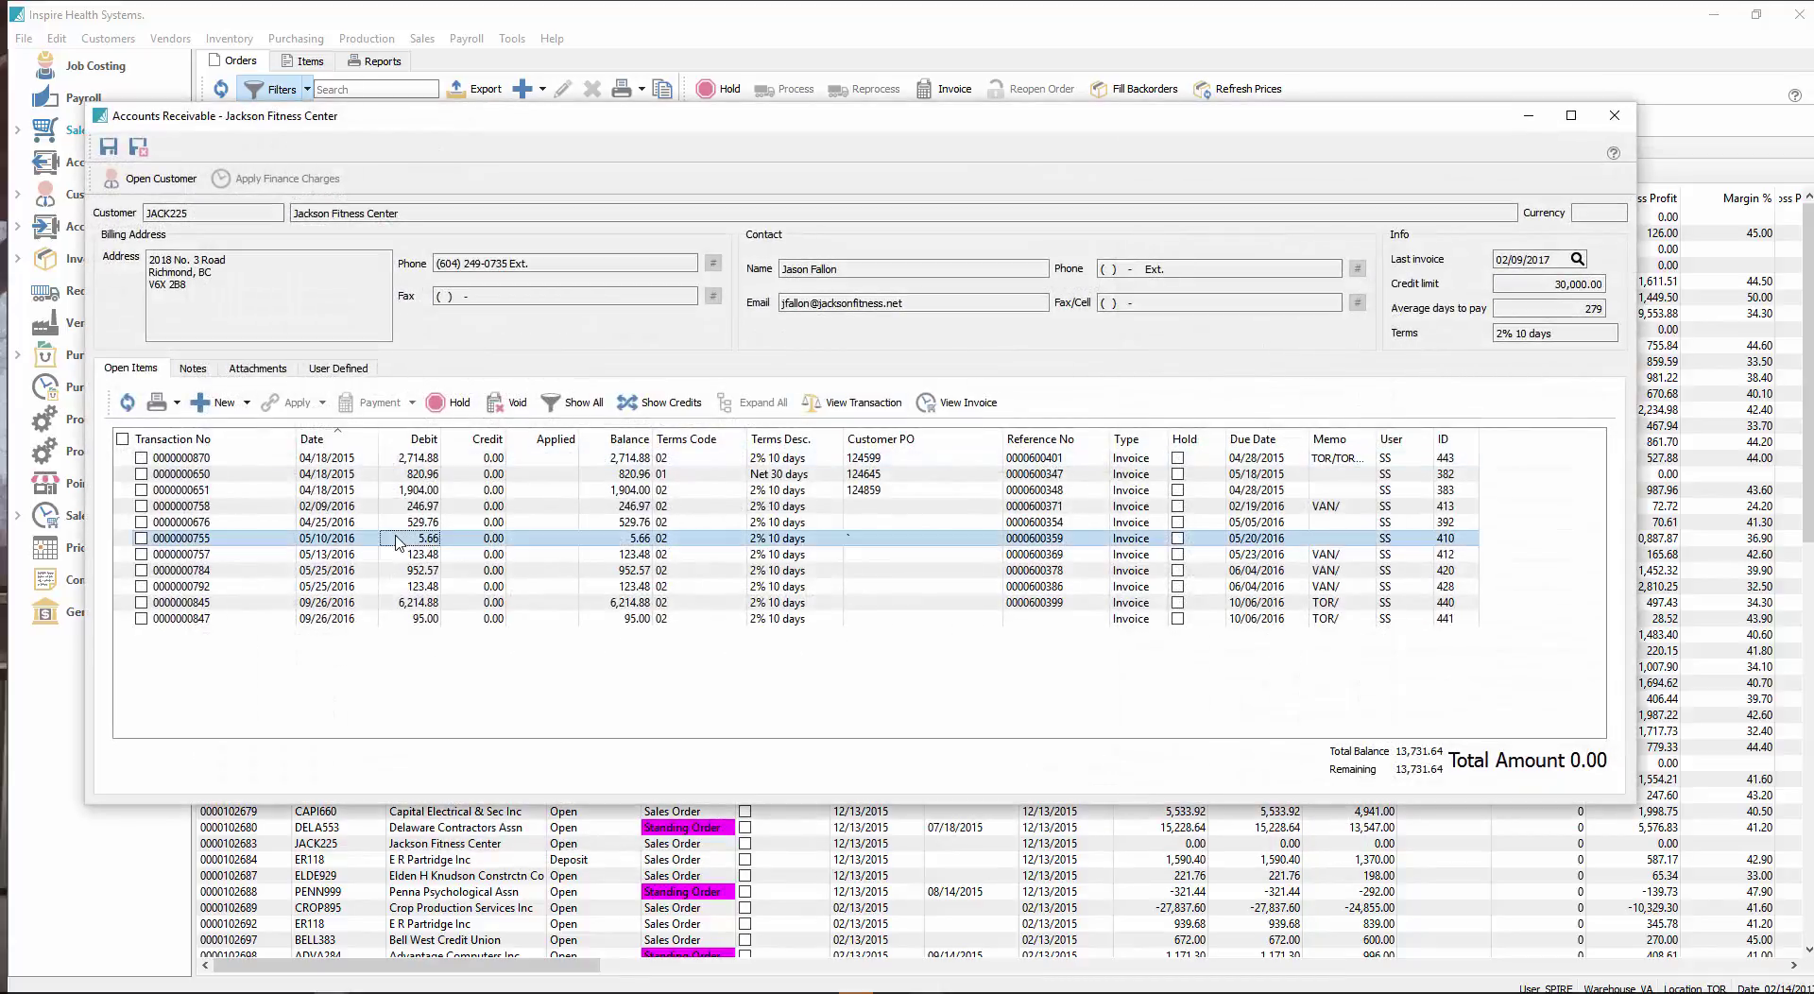
left_click(182, 506)
left_click(141, 474)
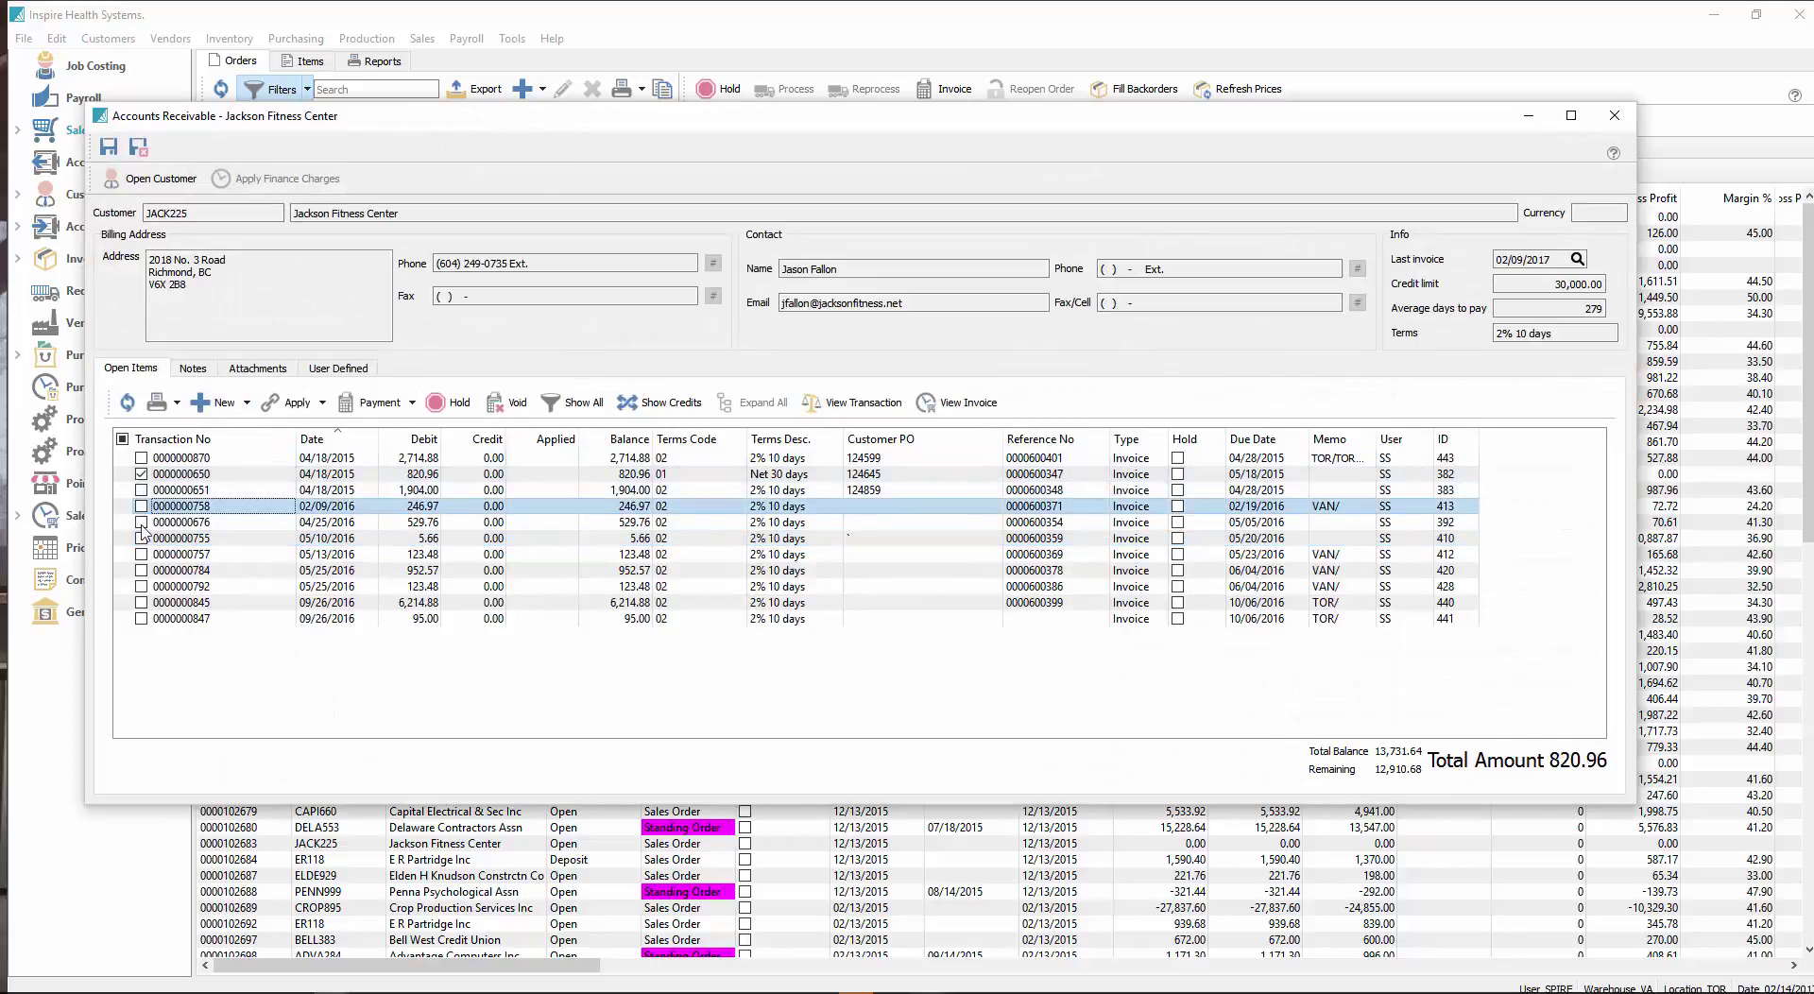
left_click(1614, 117)
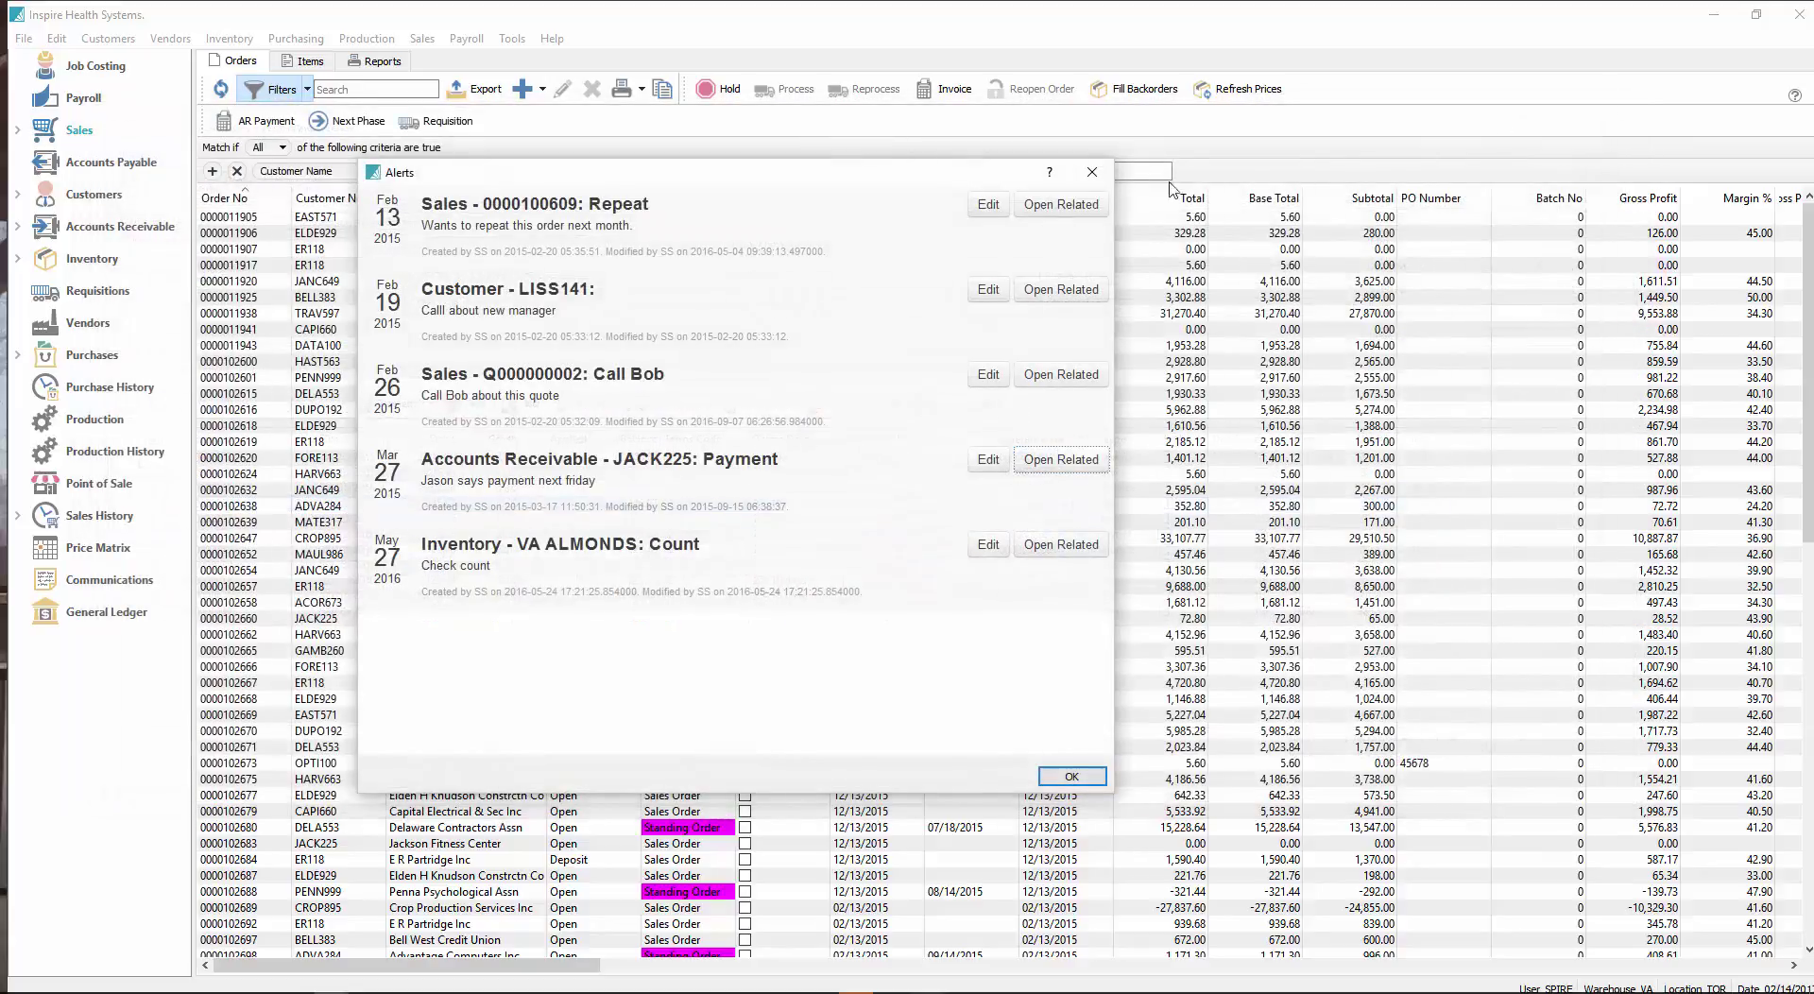
left_click_drag(843, 176, 826, 138)
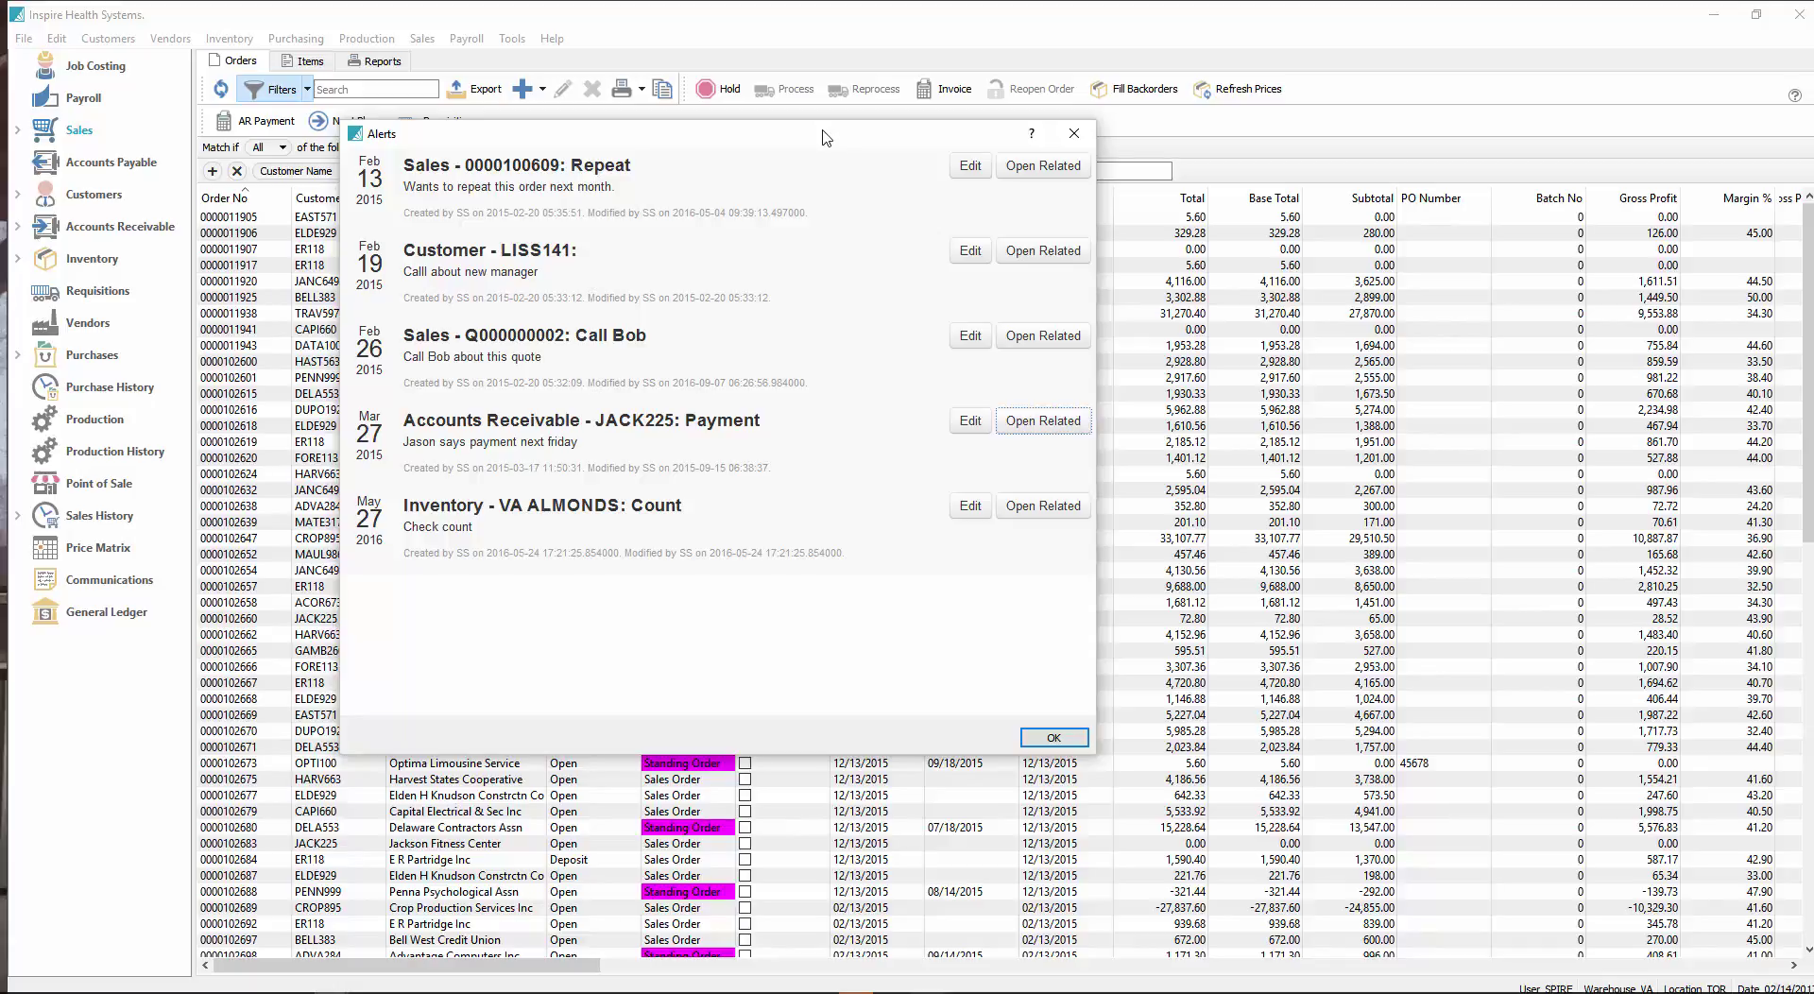
left_click(1046, 737)
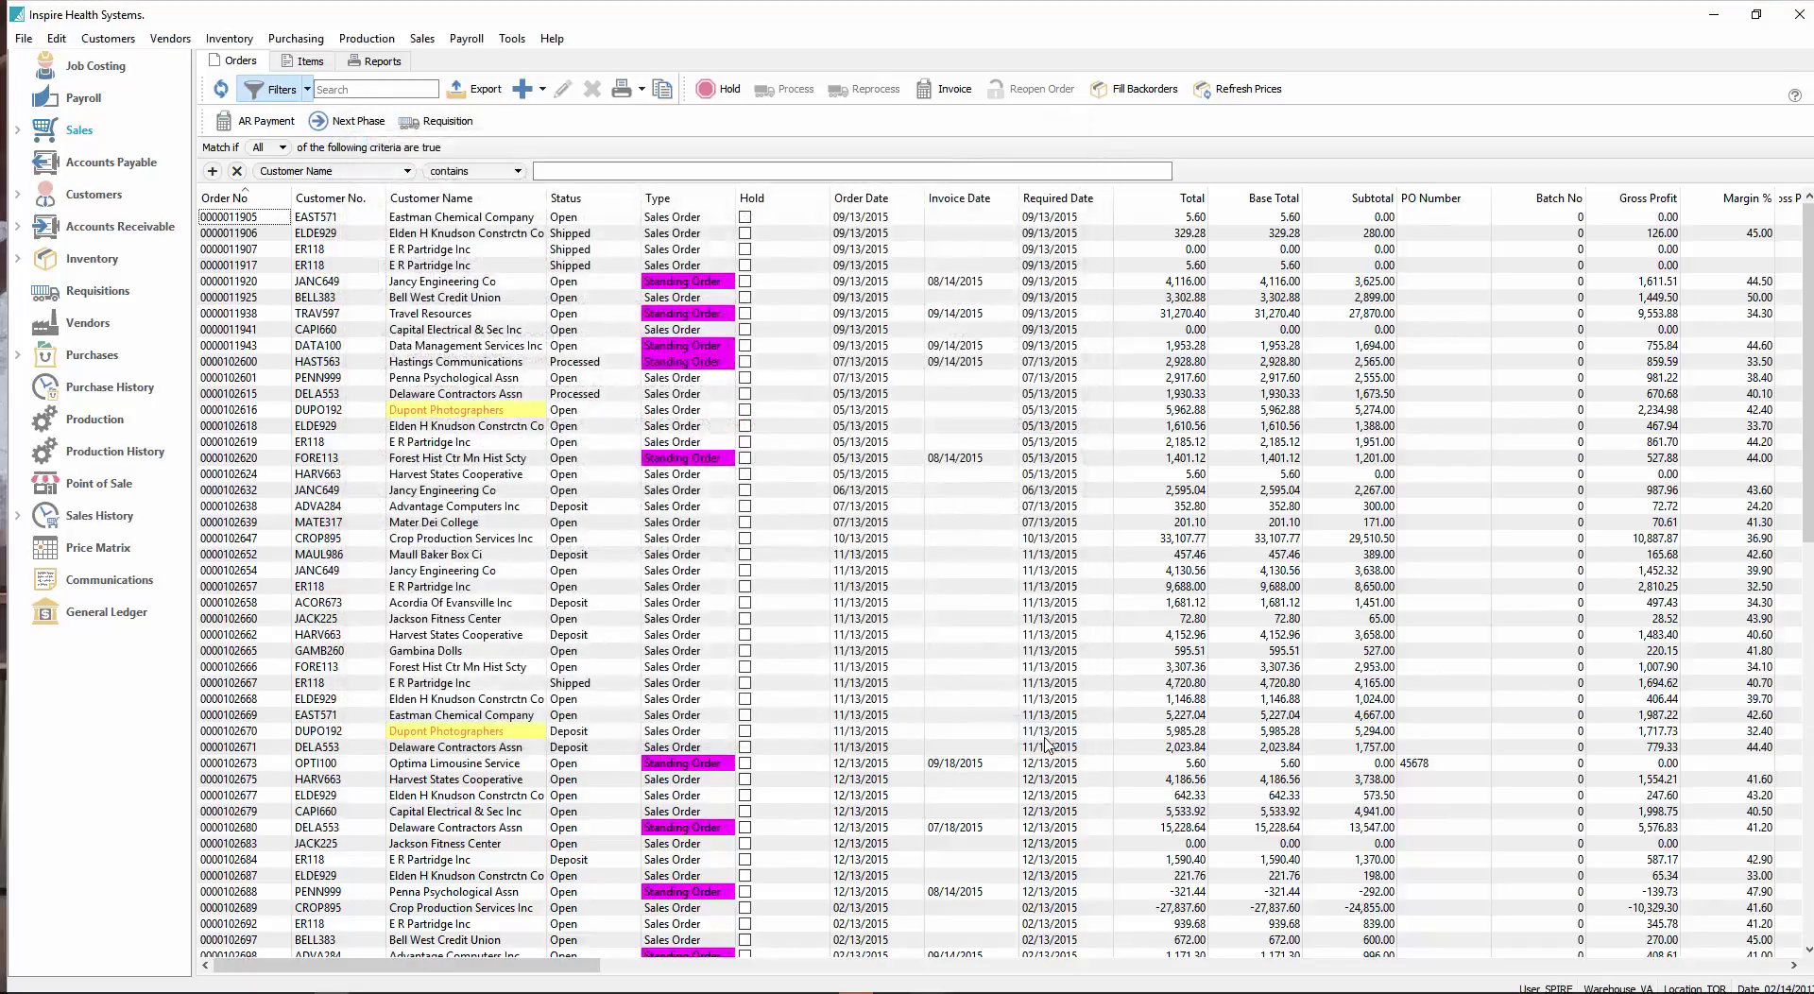
Step: Show the Communications list, then bring up View Alerts and close it again
left_click(106, 582)
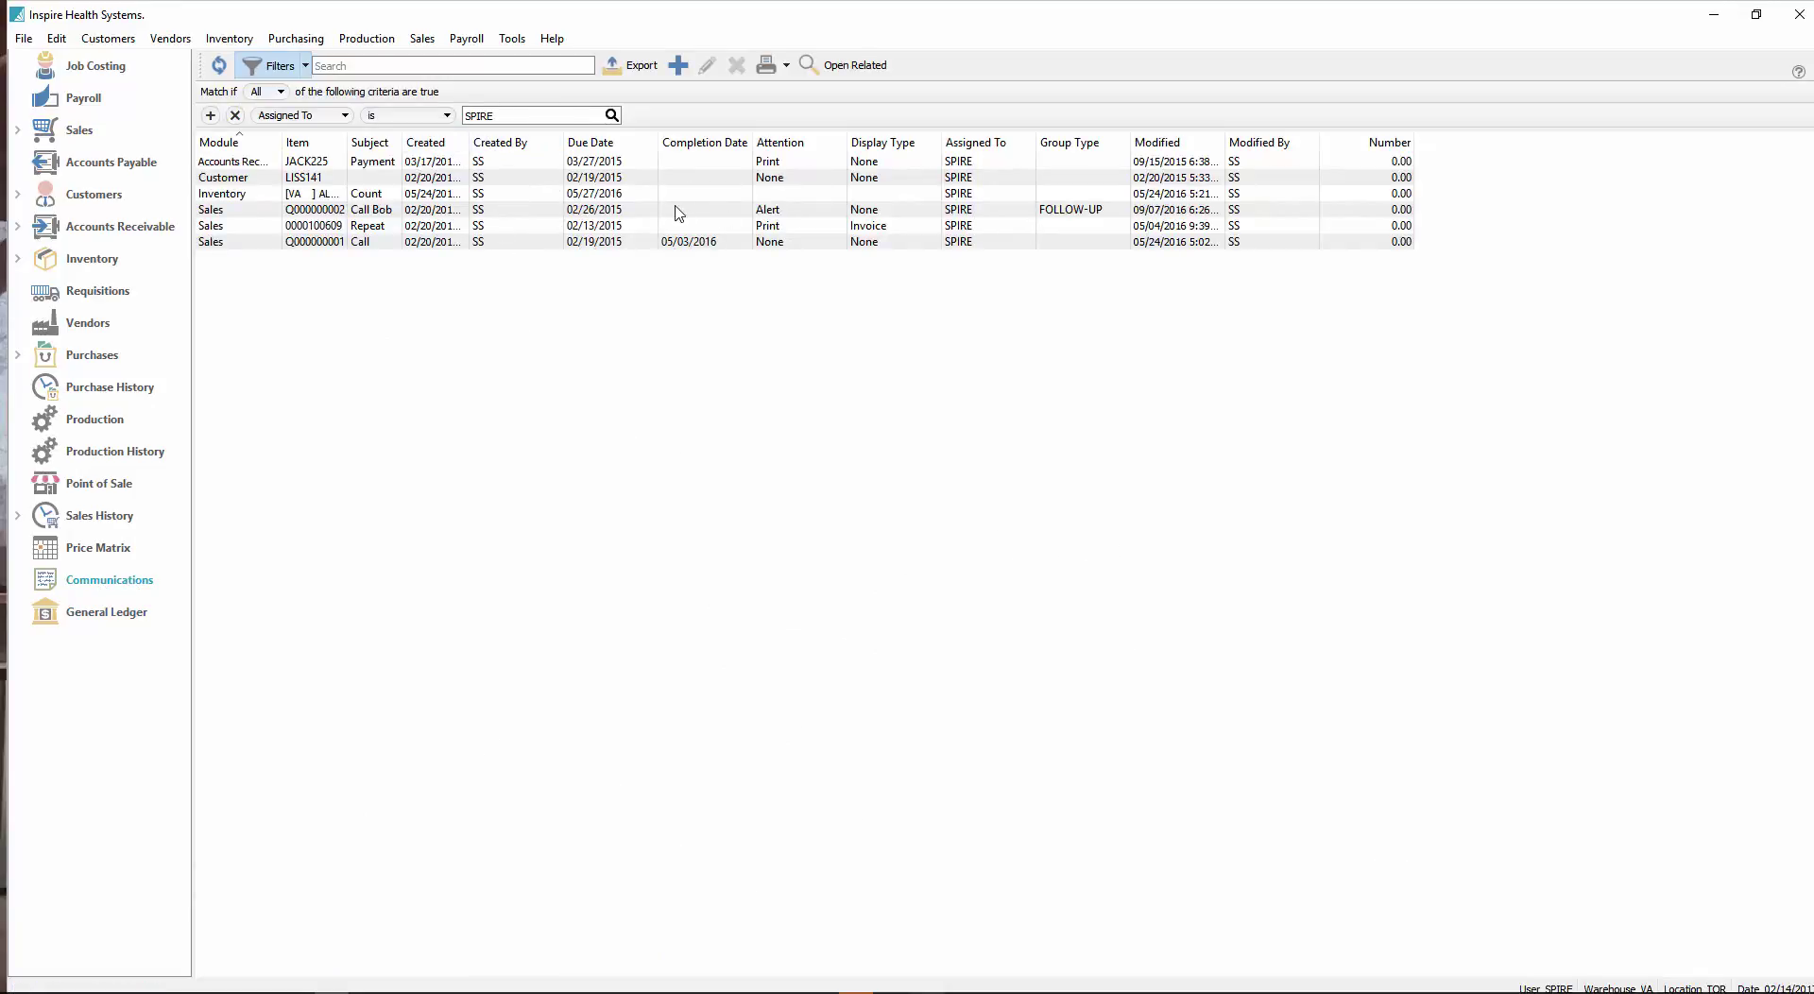
left_click(515, 40)
left_click(552, 90)
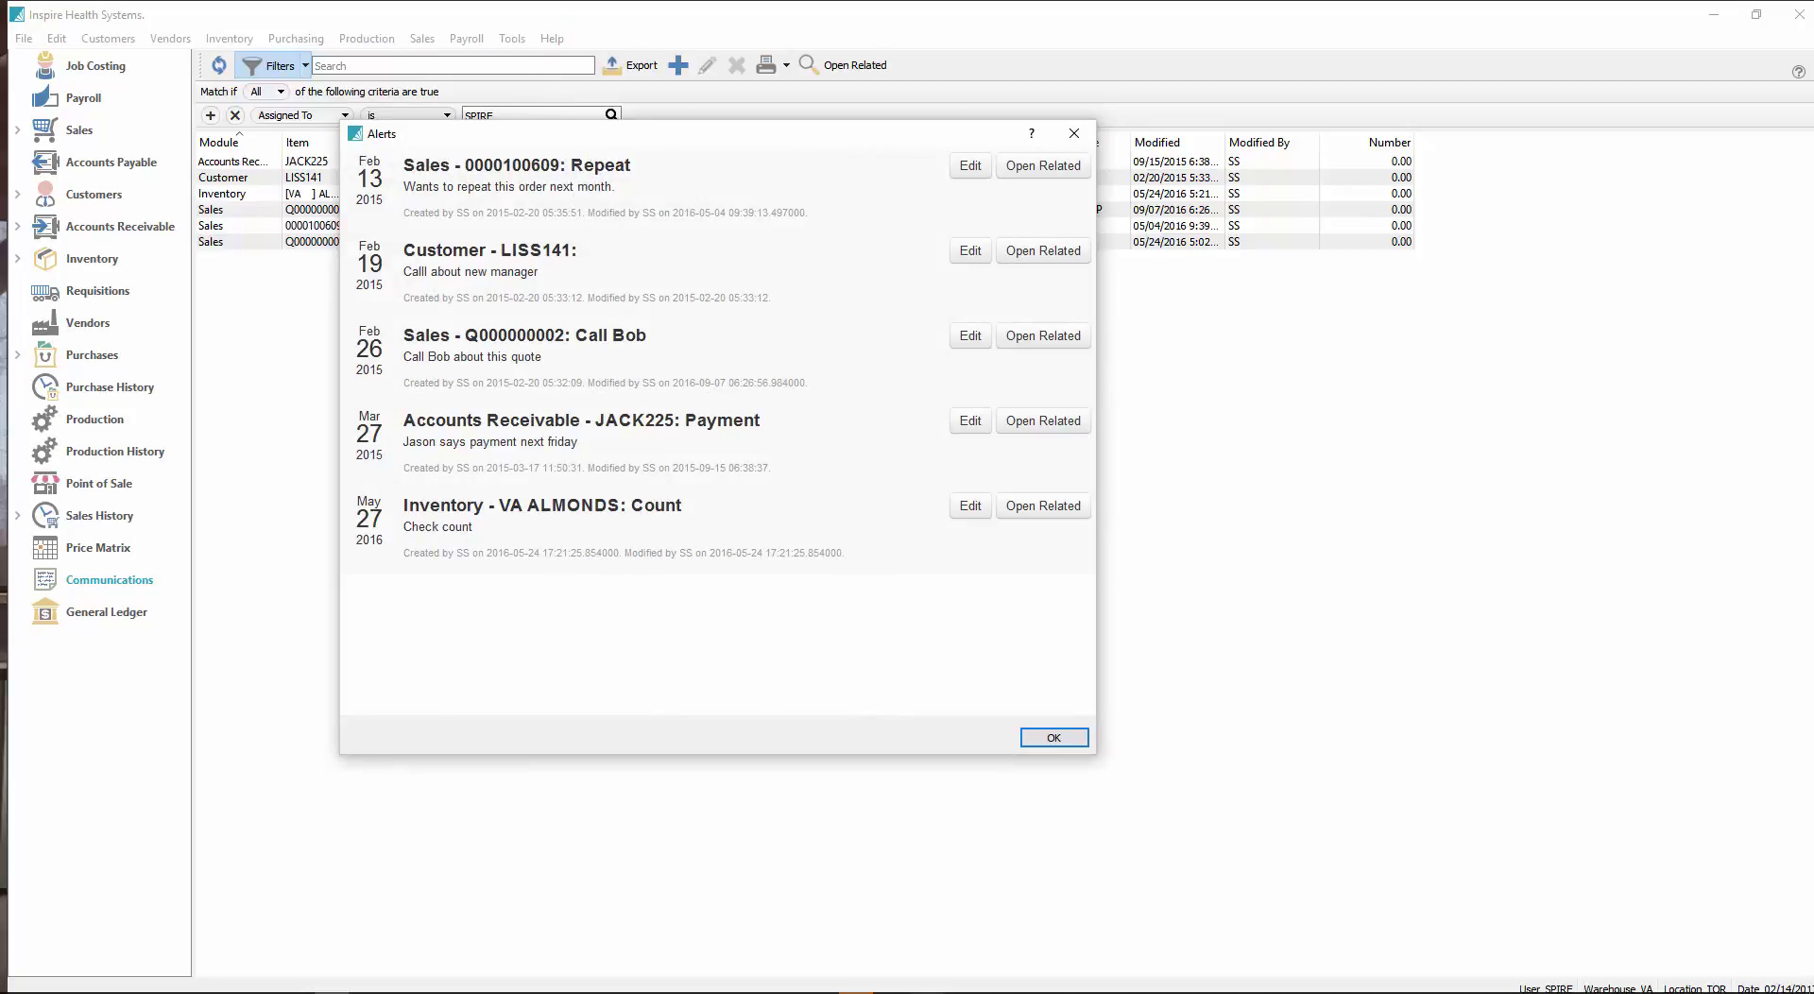
key("Return")
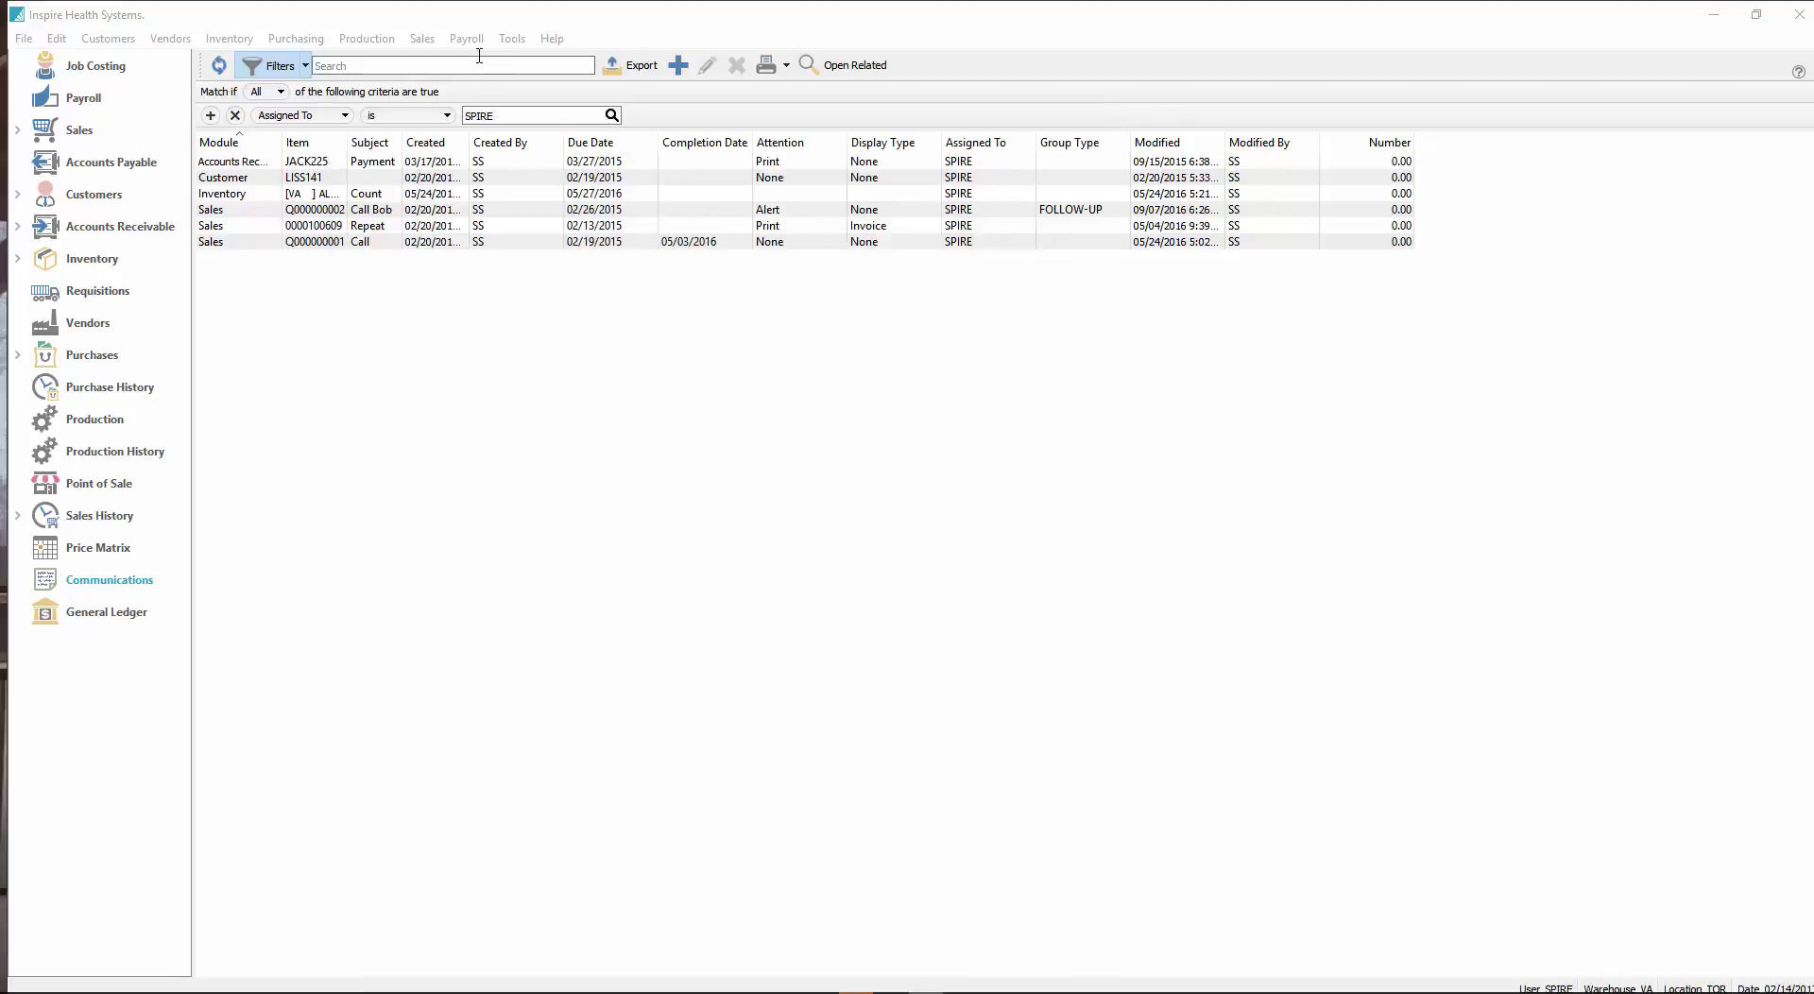
Step: Import invoice_date_customer.xlsx as Inventory UPC, mapping Customer, email, name to Part No, Unit of Measure, UPC
left_click(515, 38)
left_click(553, 39)
left_click(515, 39)
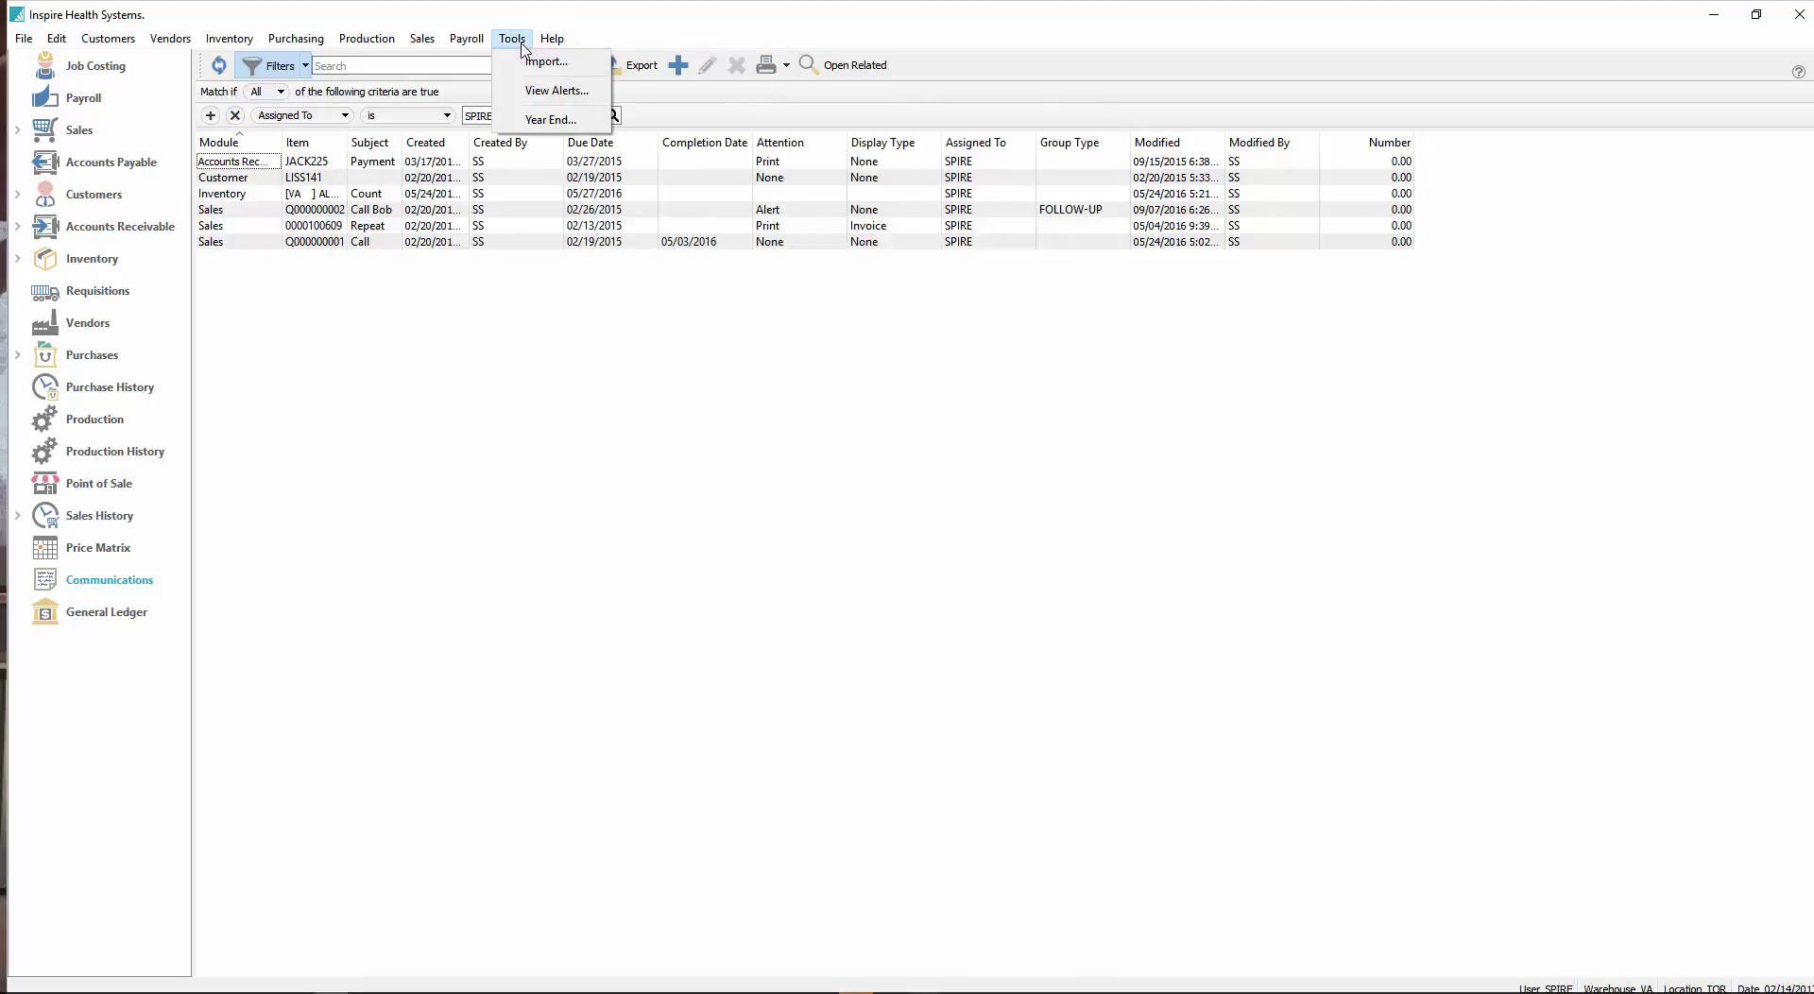
left_click(540, 62)
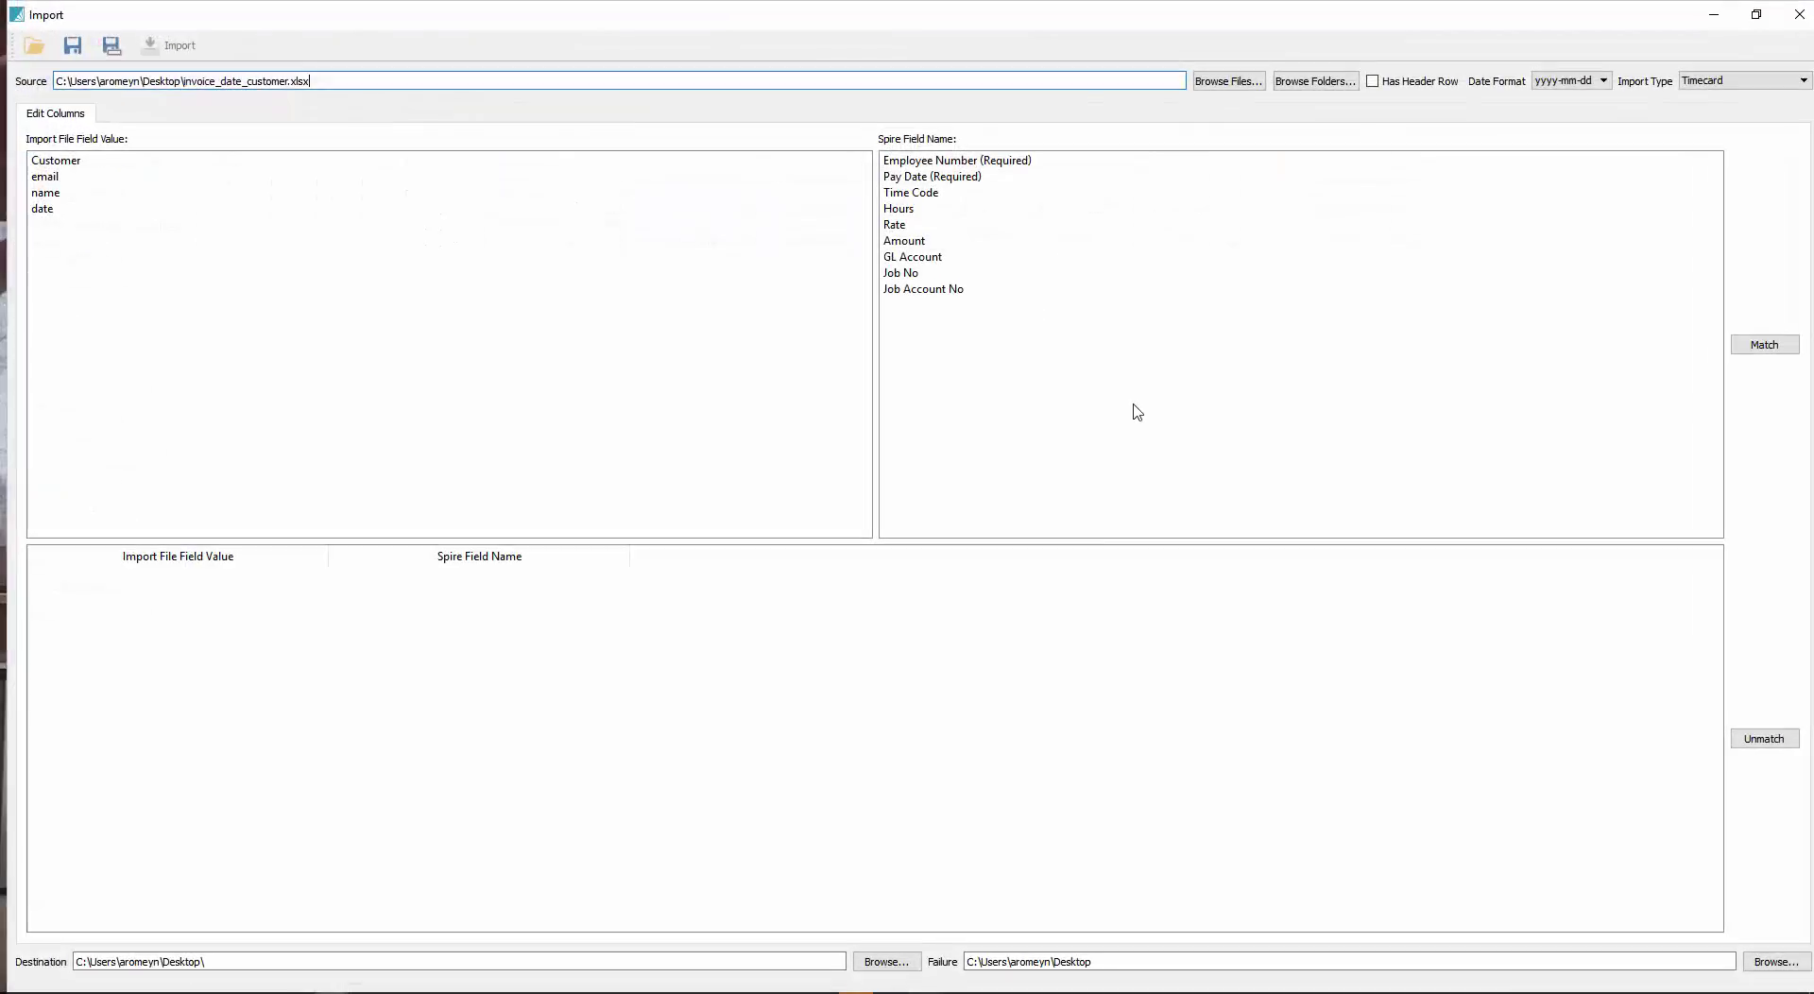
left_click(1725, 81)
scroll(1720, 161, "down", 3)
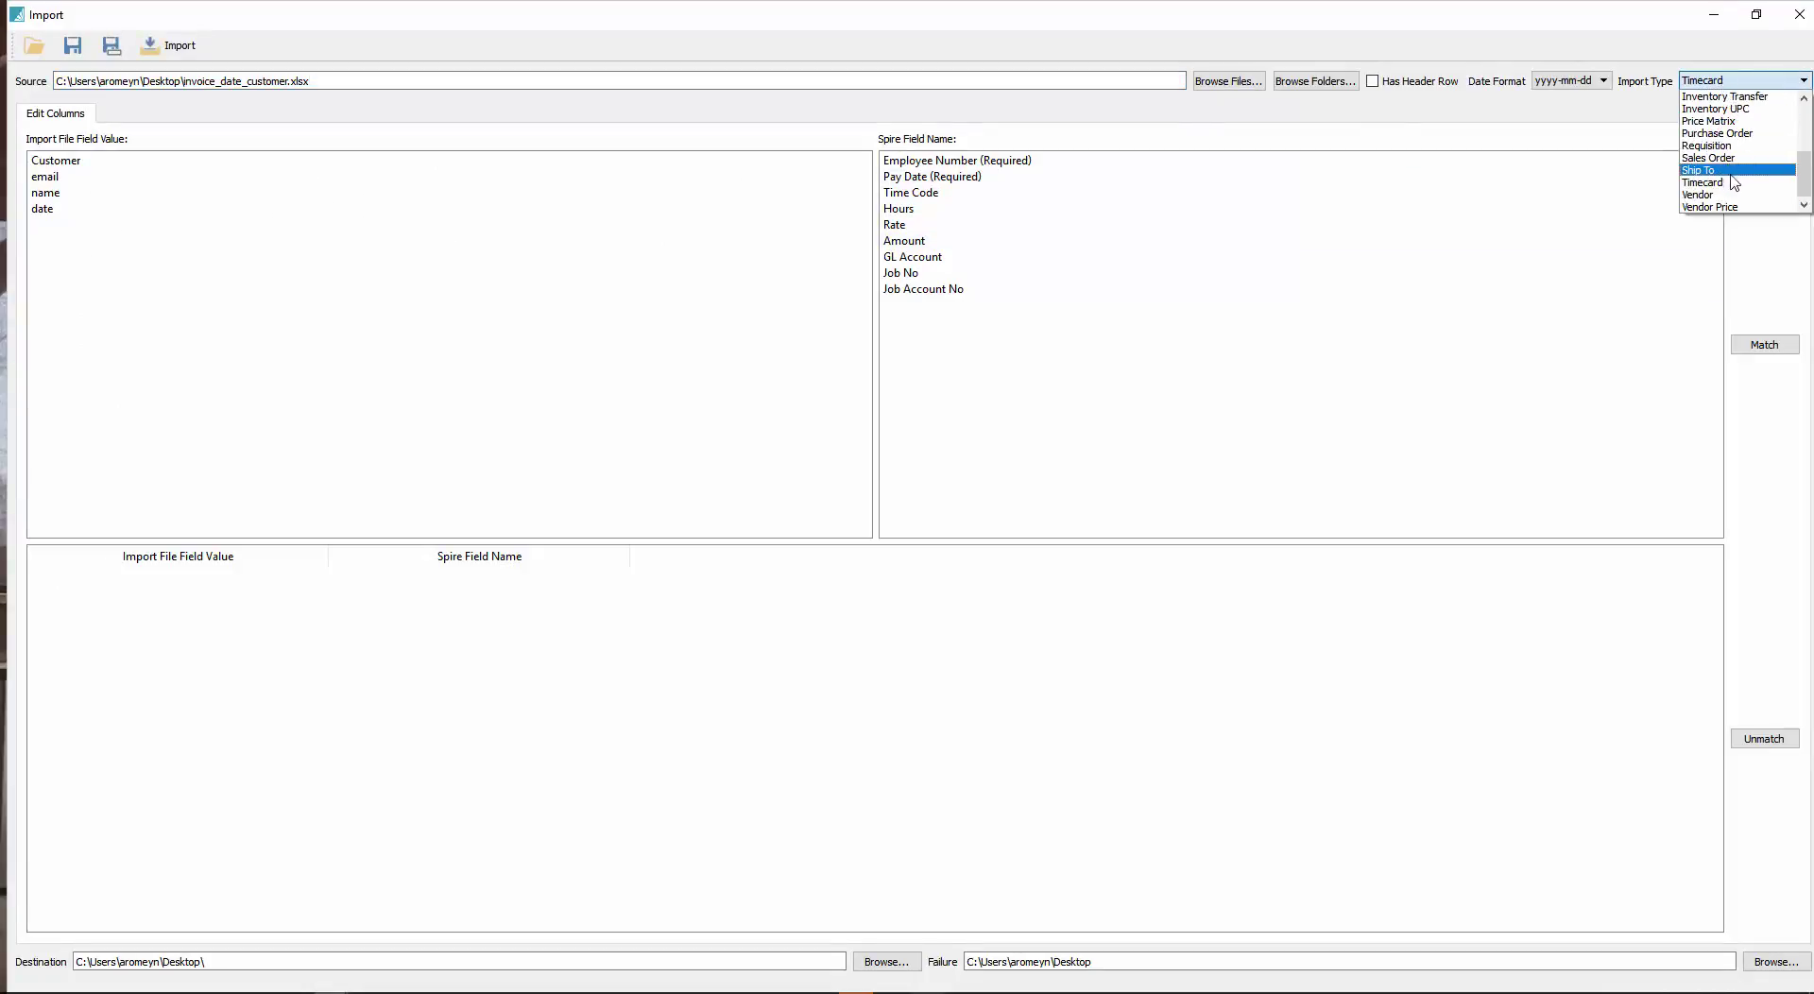
scroll(1736, 191, "up", 2)
scroll(1739, 194, "up", 1)
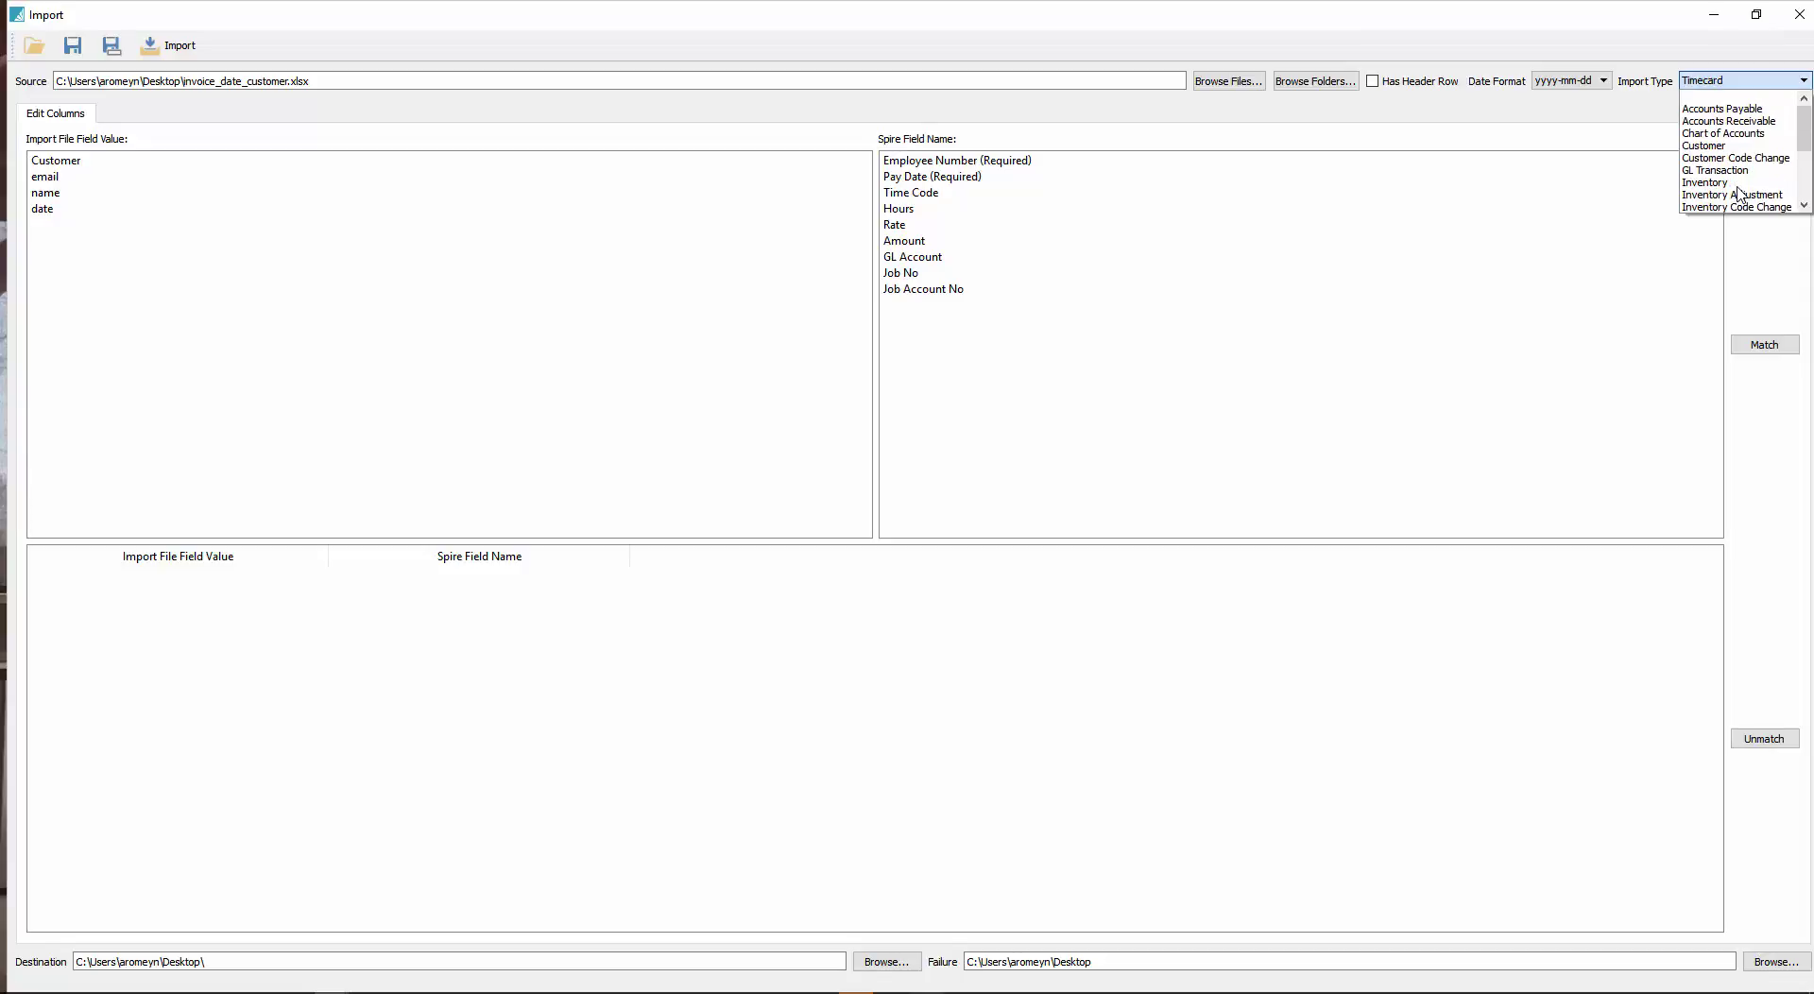
scroll(1739, 194, "down", 2)
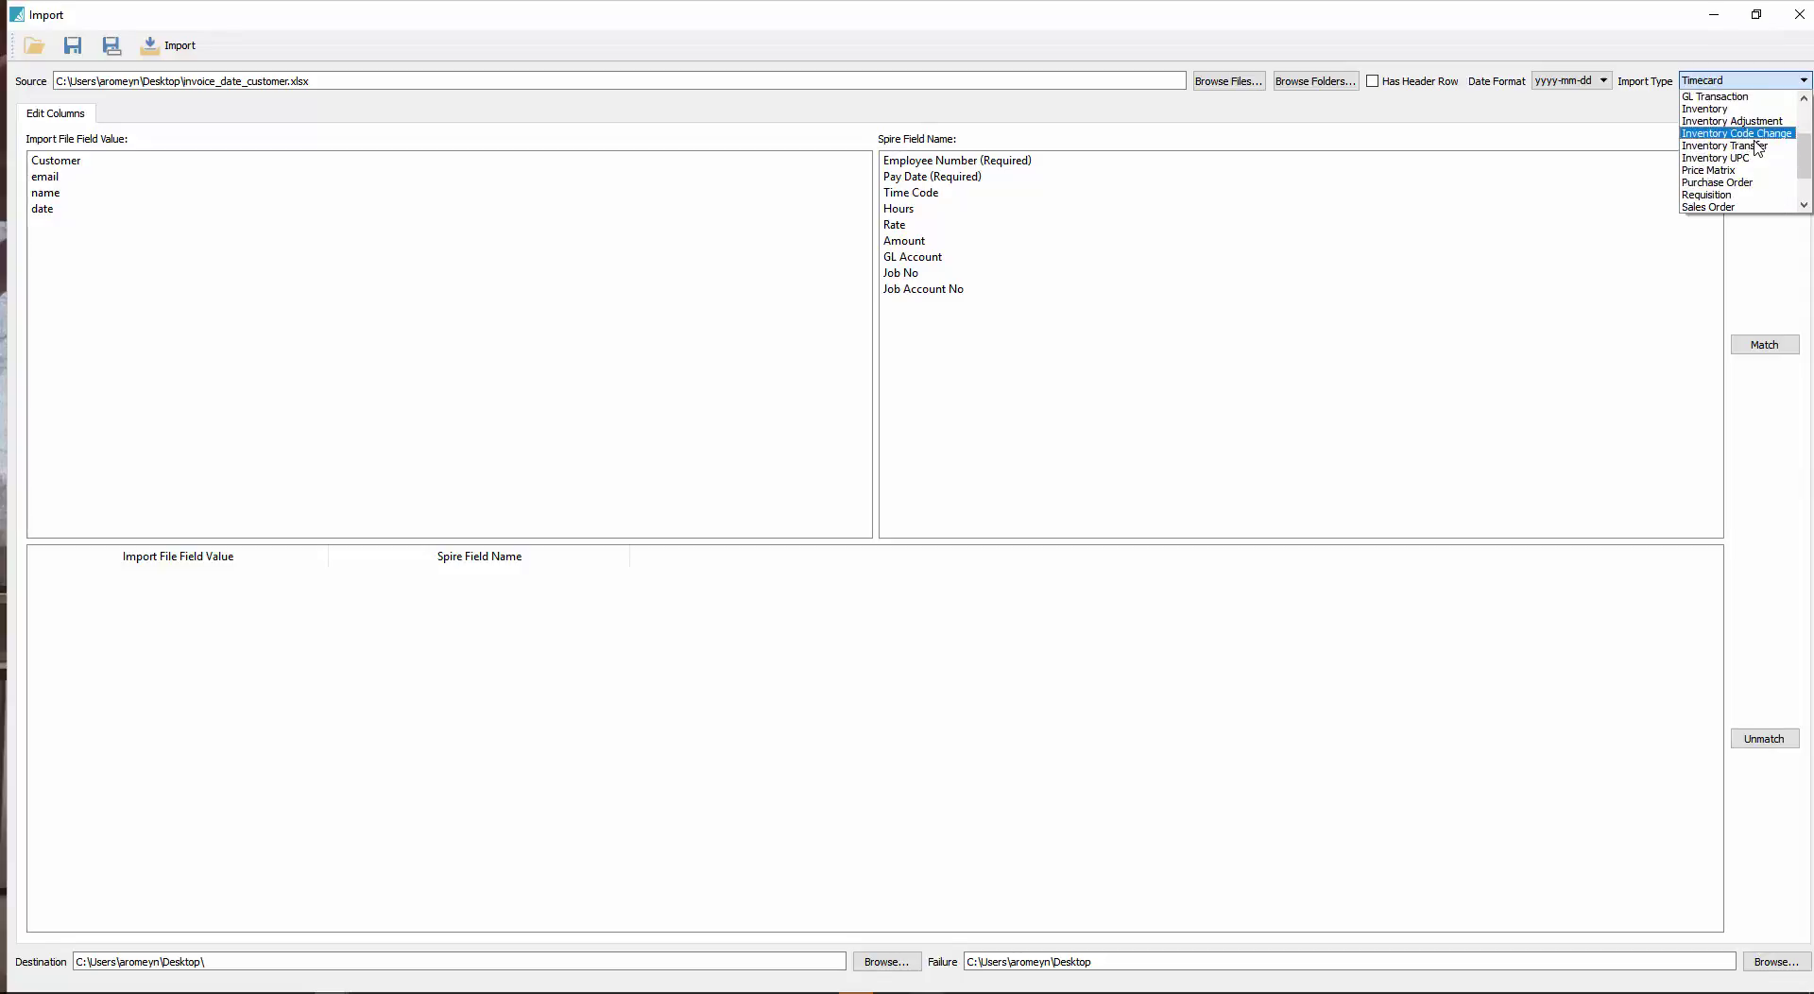
left_click(1759, 158)
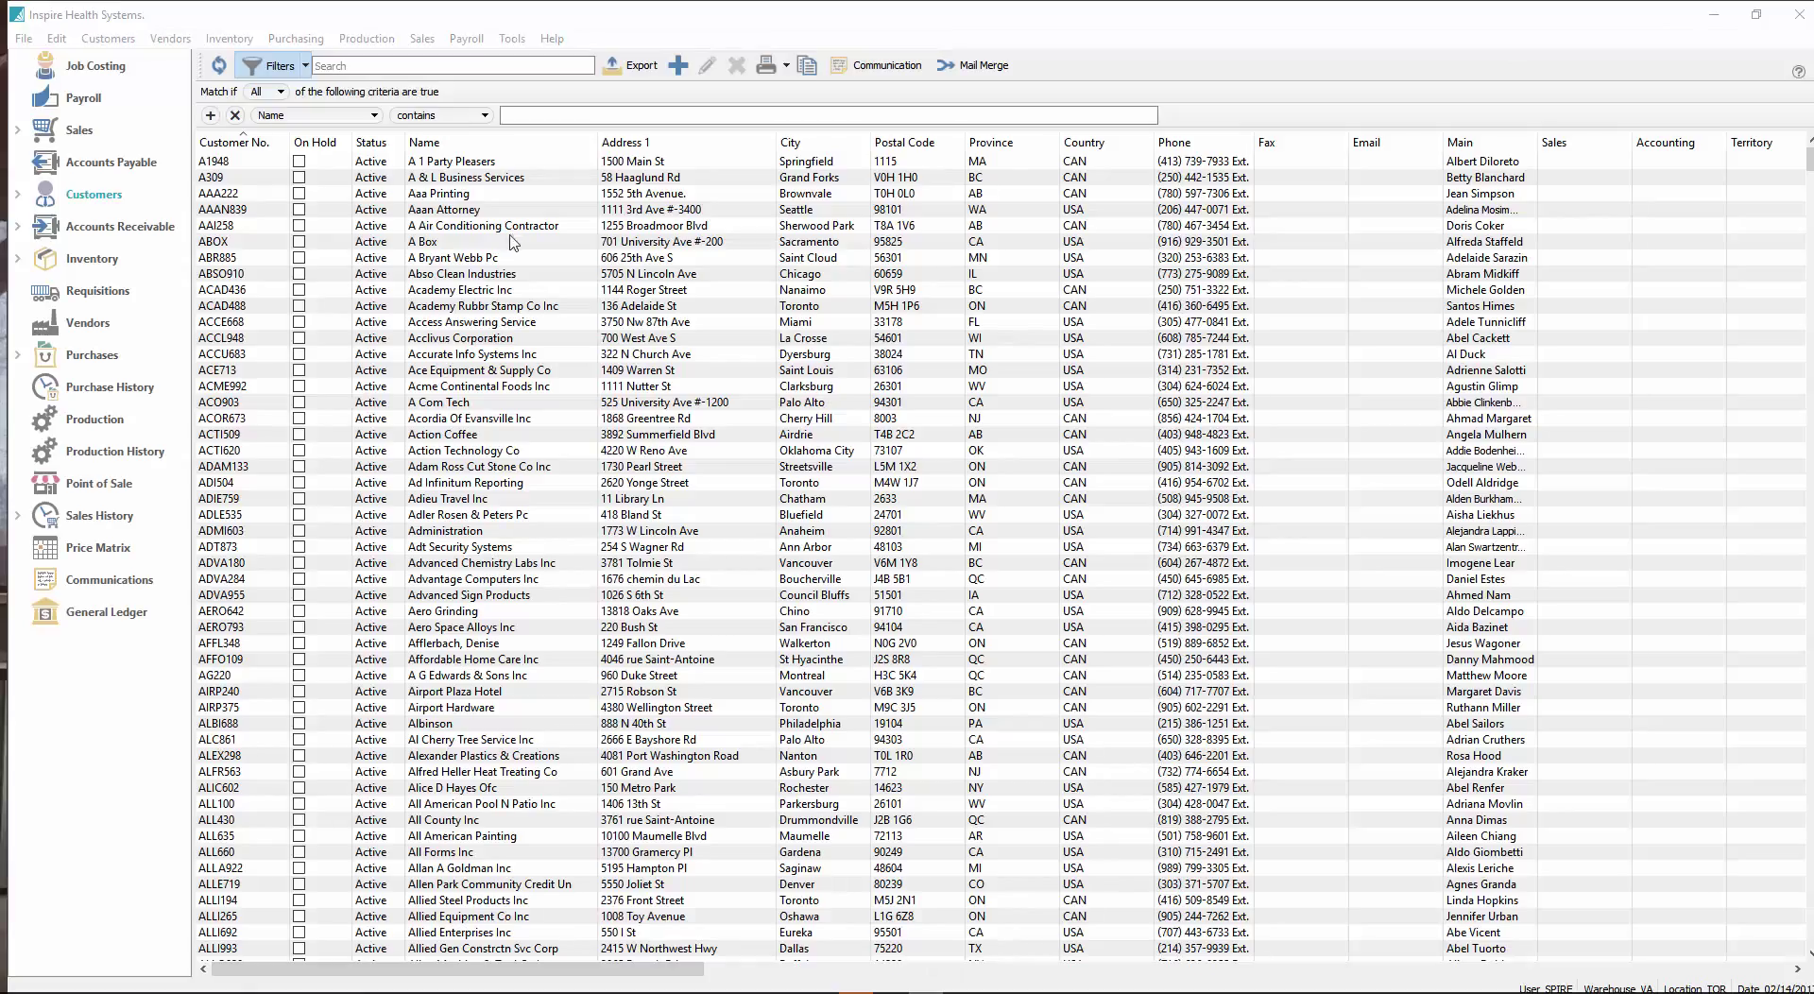
Step: Add a new customer 12333 named 'Tw' using Save and Create New
left_click(460, 257)
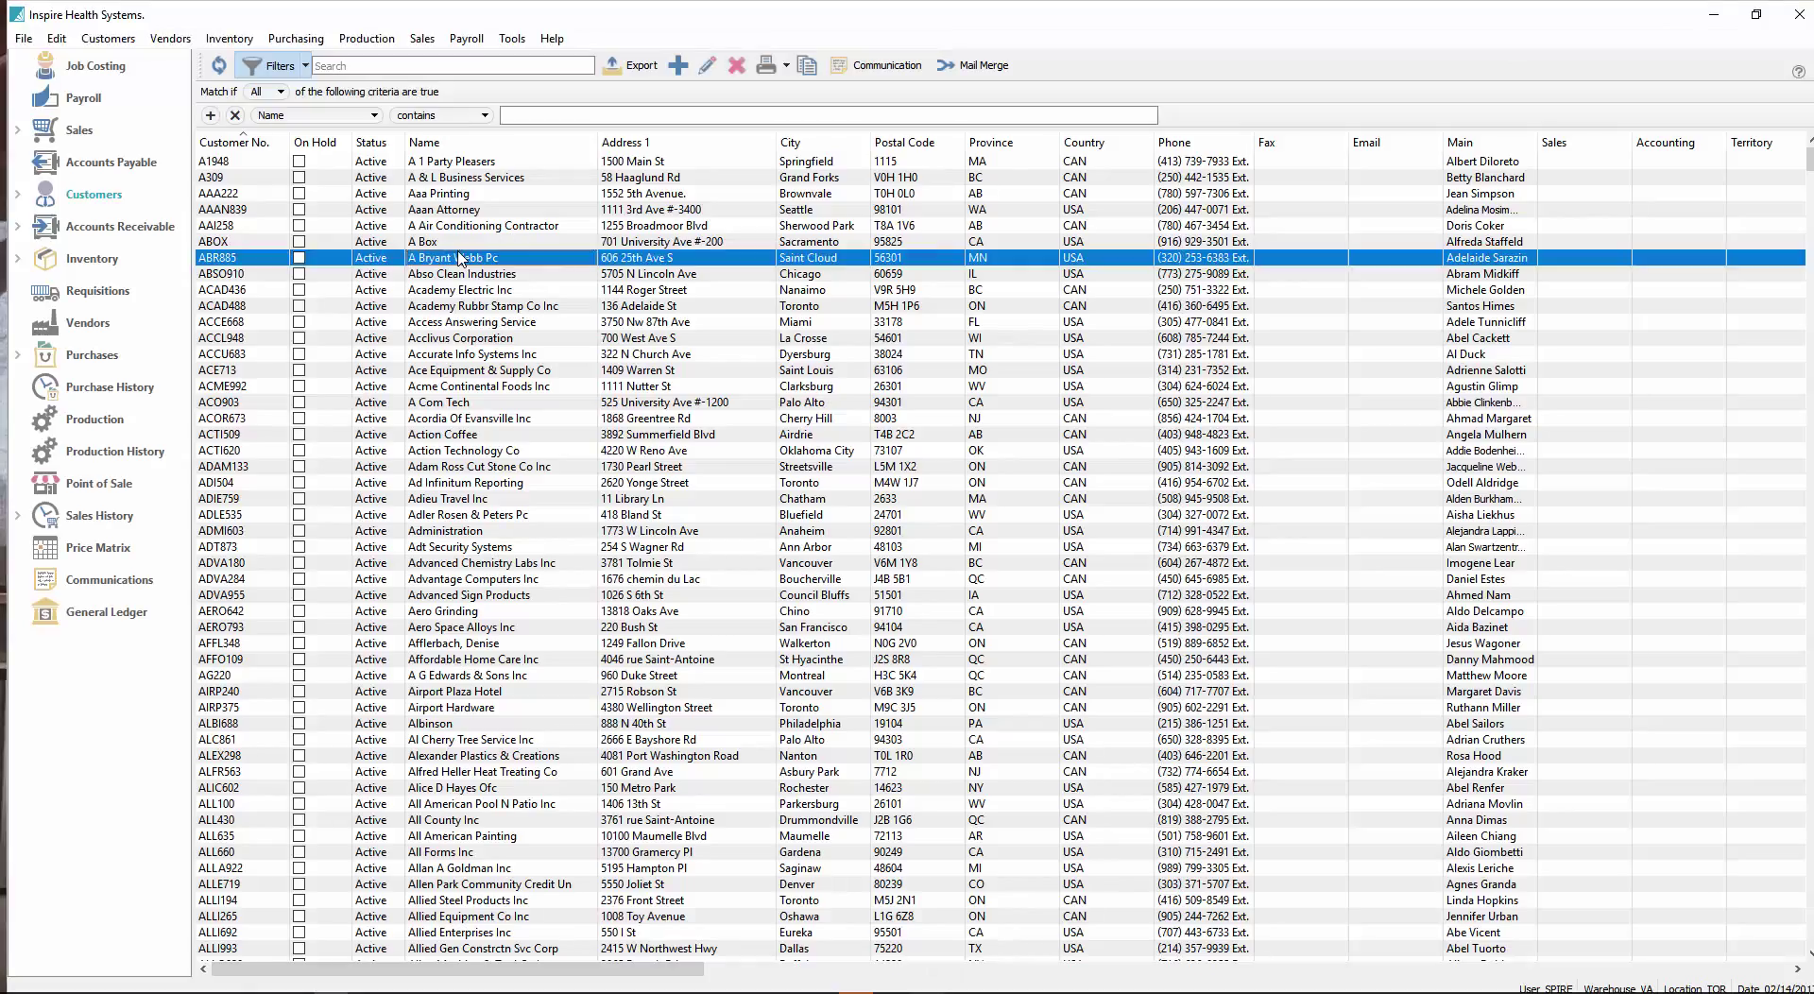
left_click(678, 66)
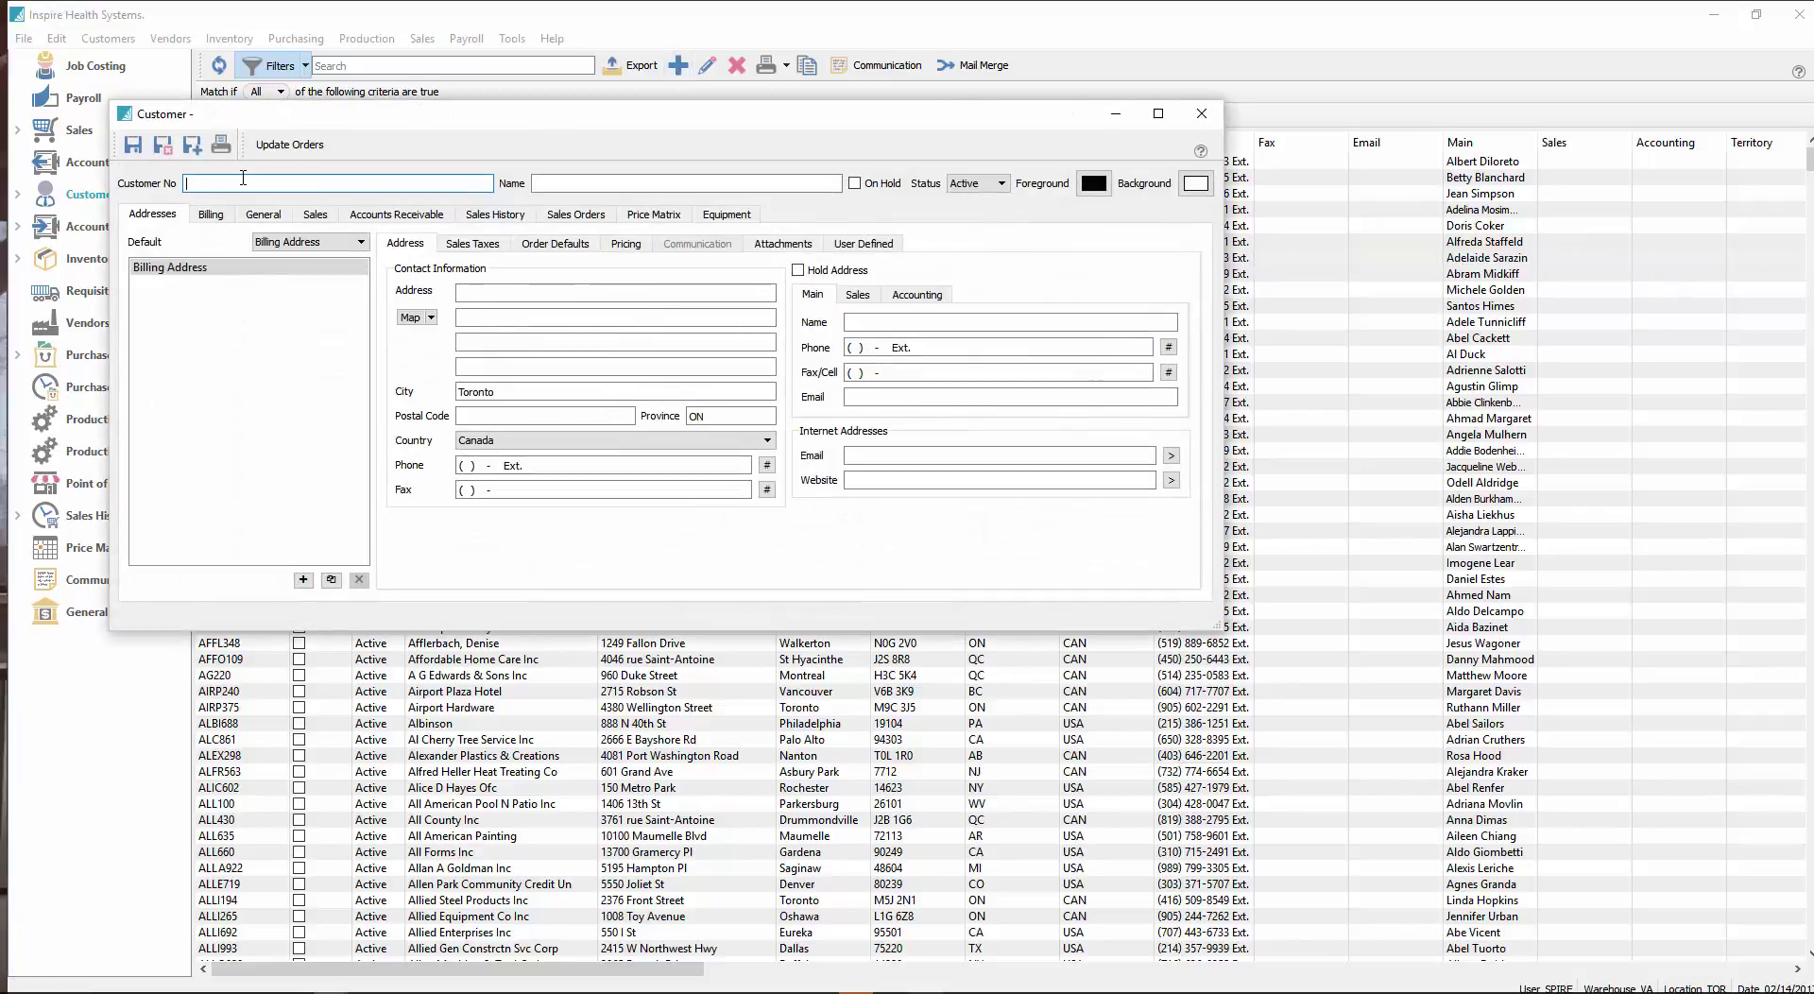
left_click(243, 180)
type("12333")
left_click(573, 183)
type("Tw")
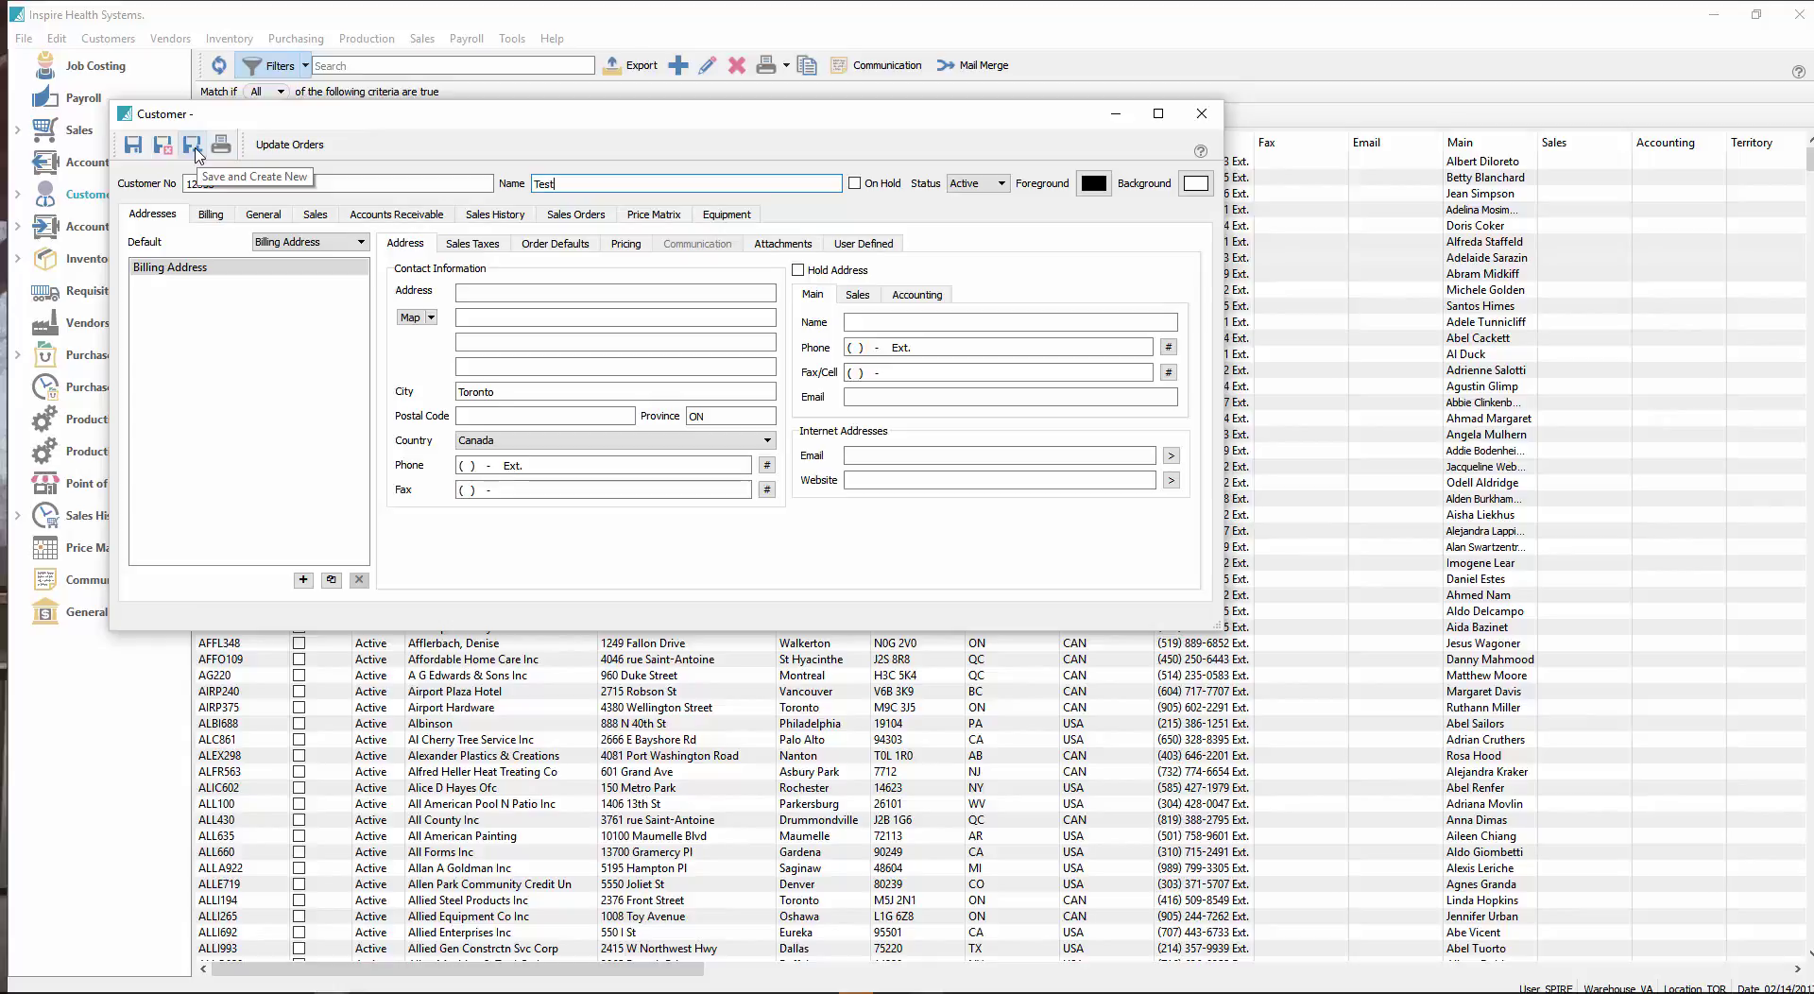
left_click(199, 151)
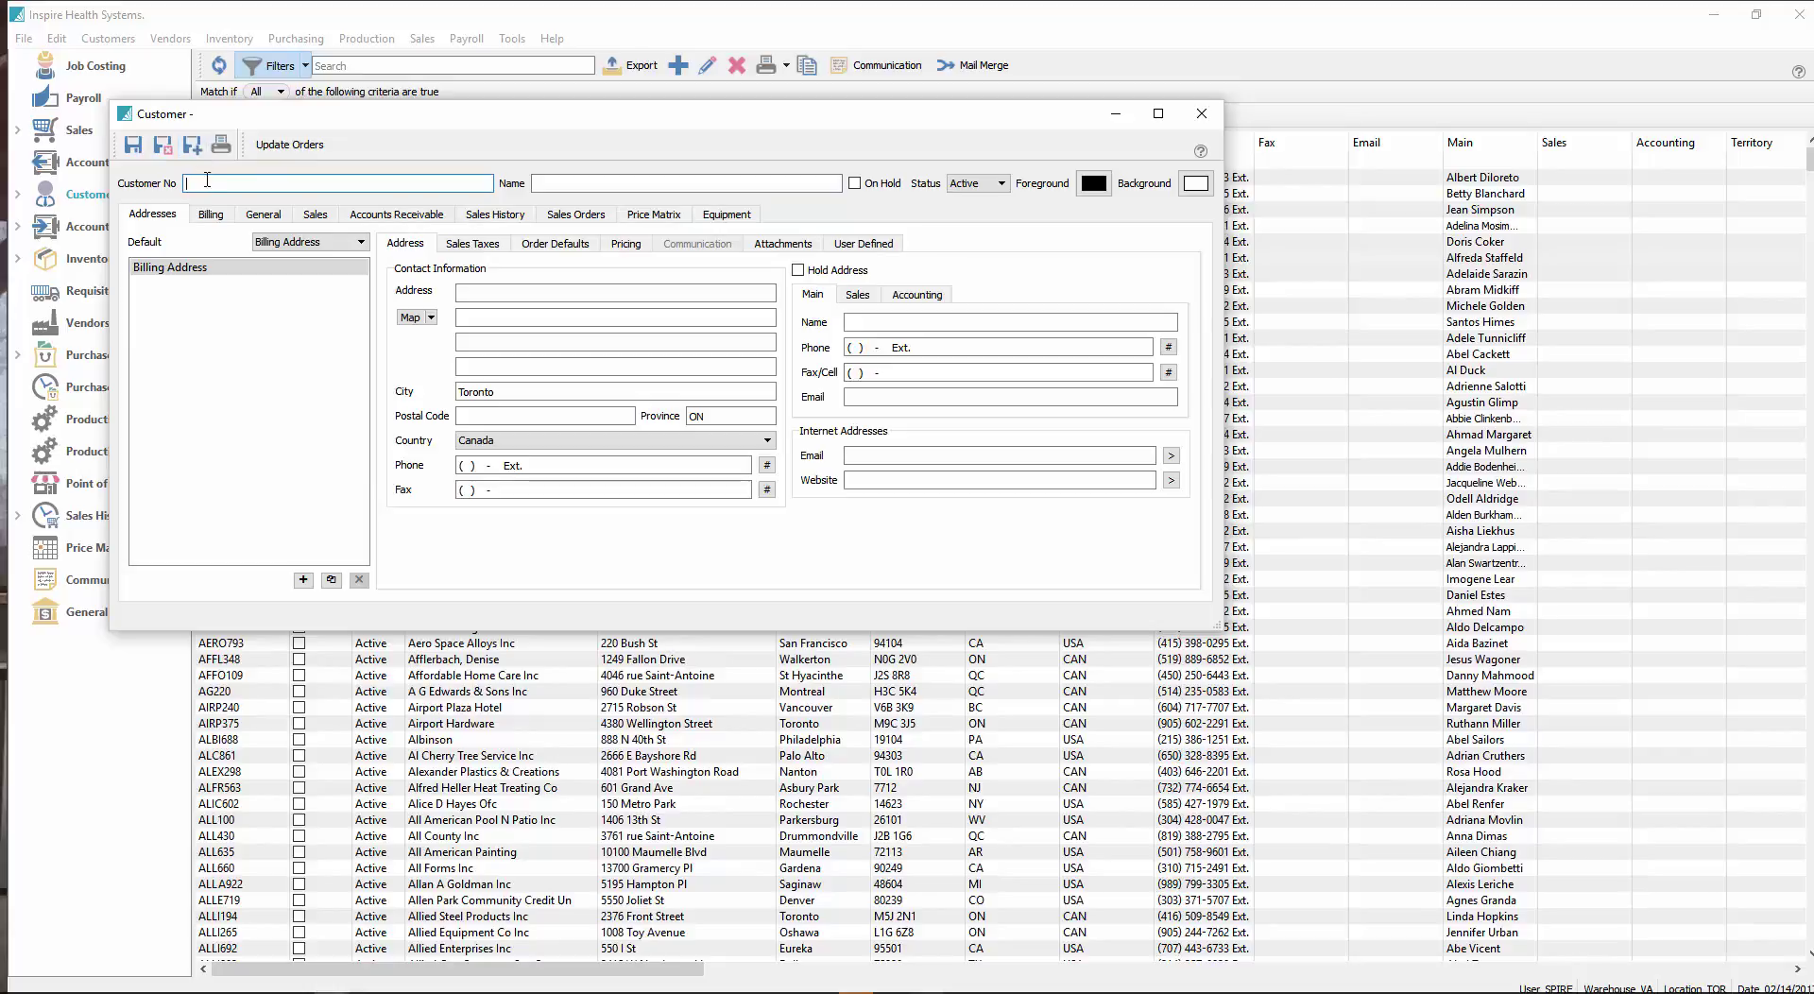
Step: Add customer 345656 named 'Test', save it, and close the customer form
left_click(207, 183)
type("345656")
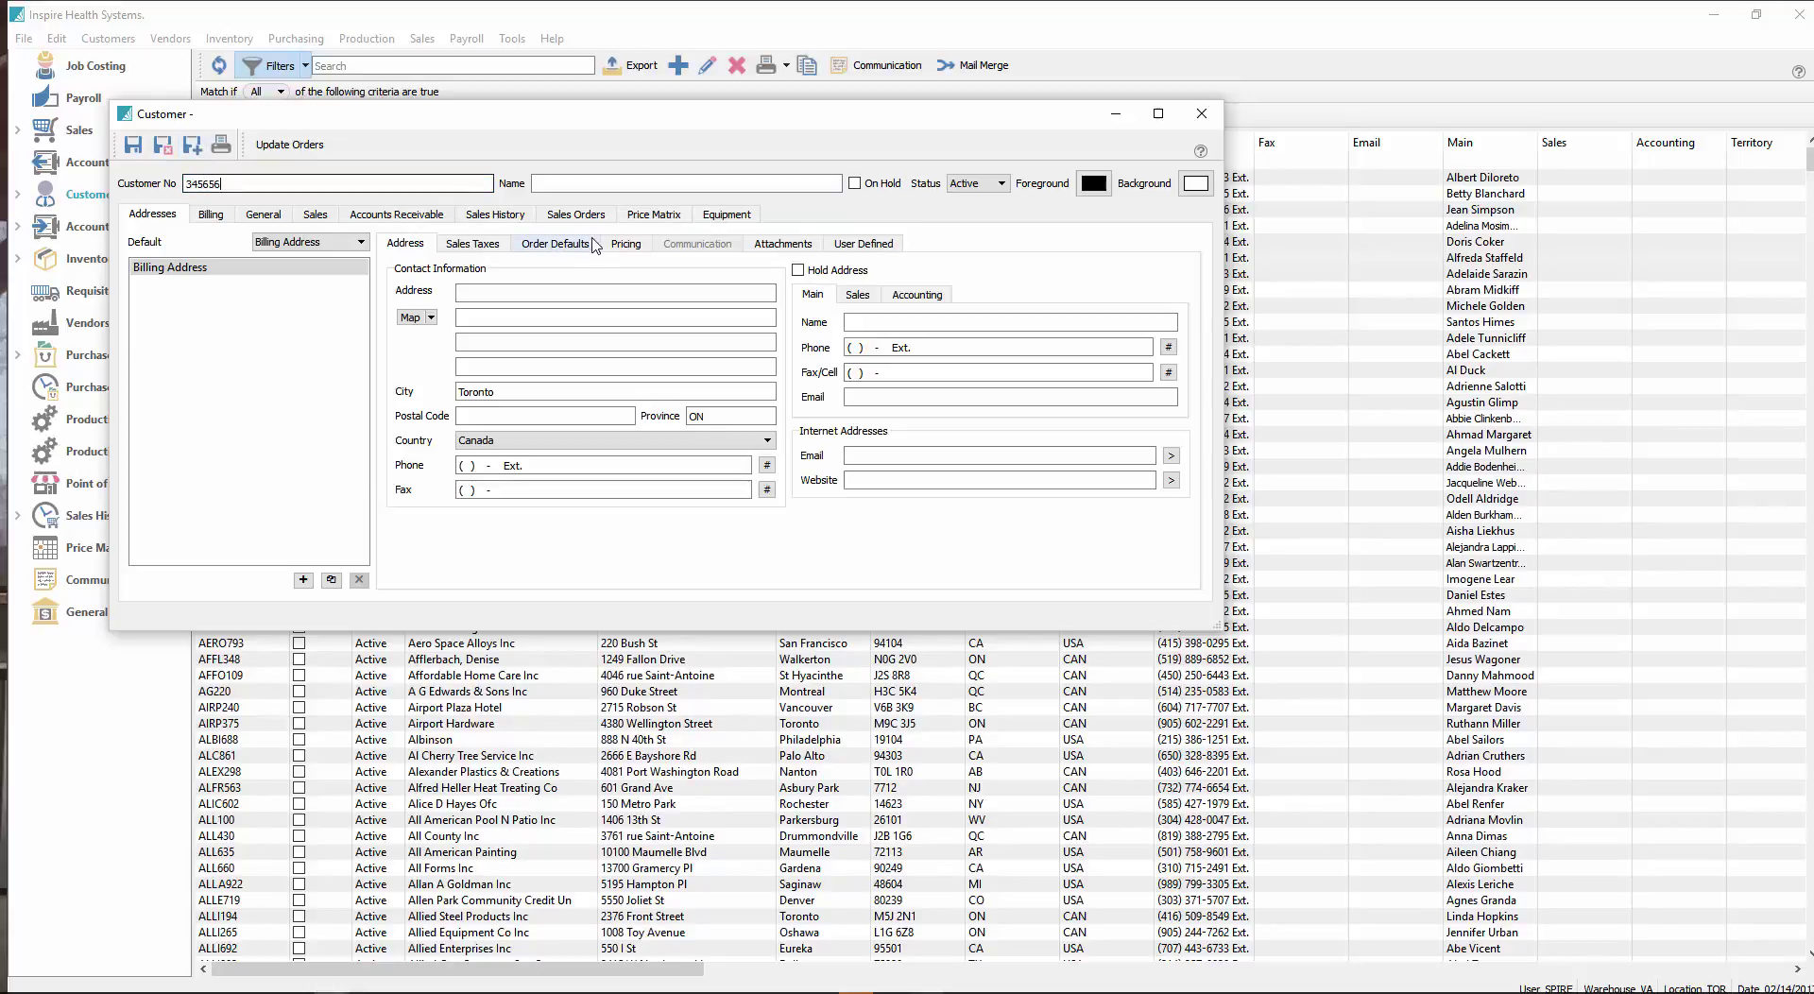
left_click(590, 183)
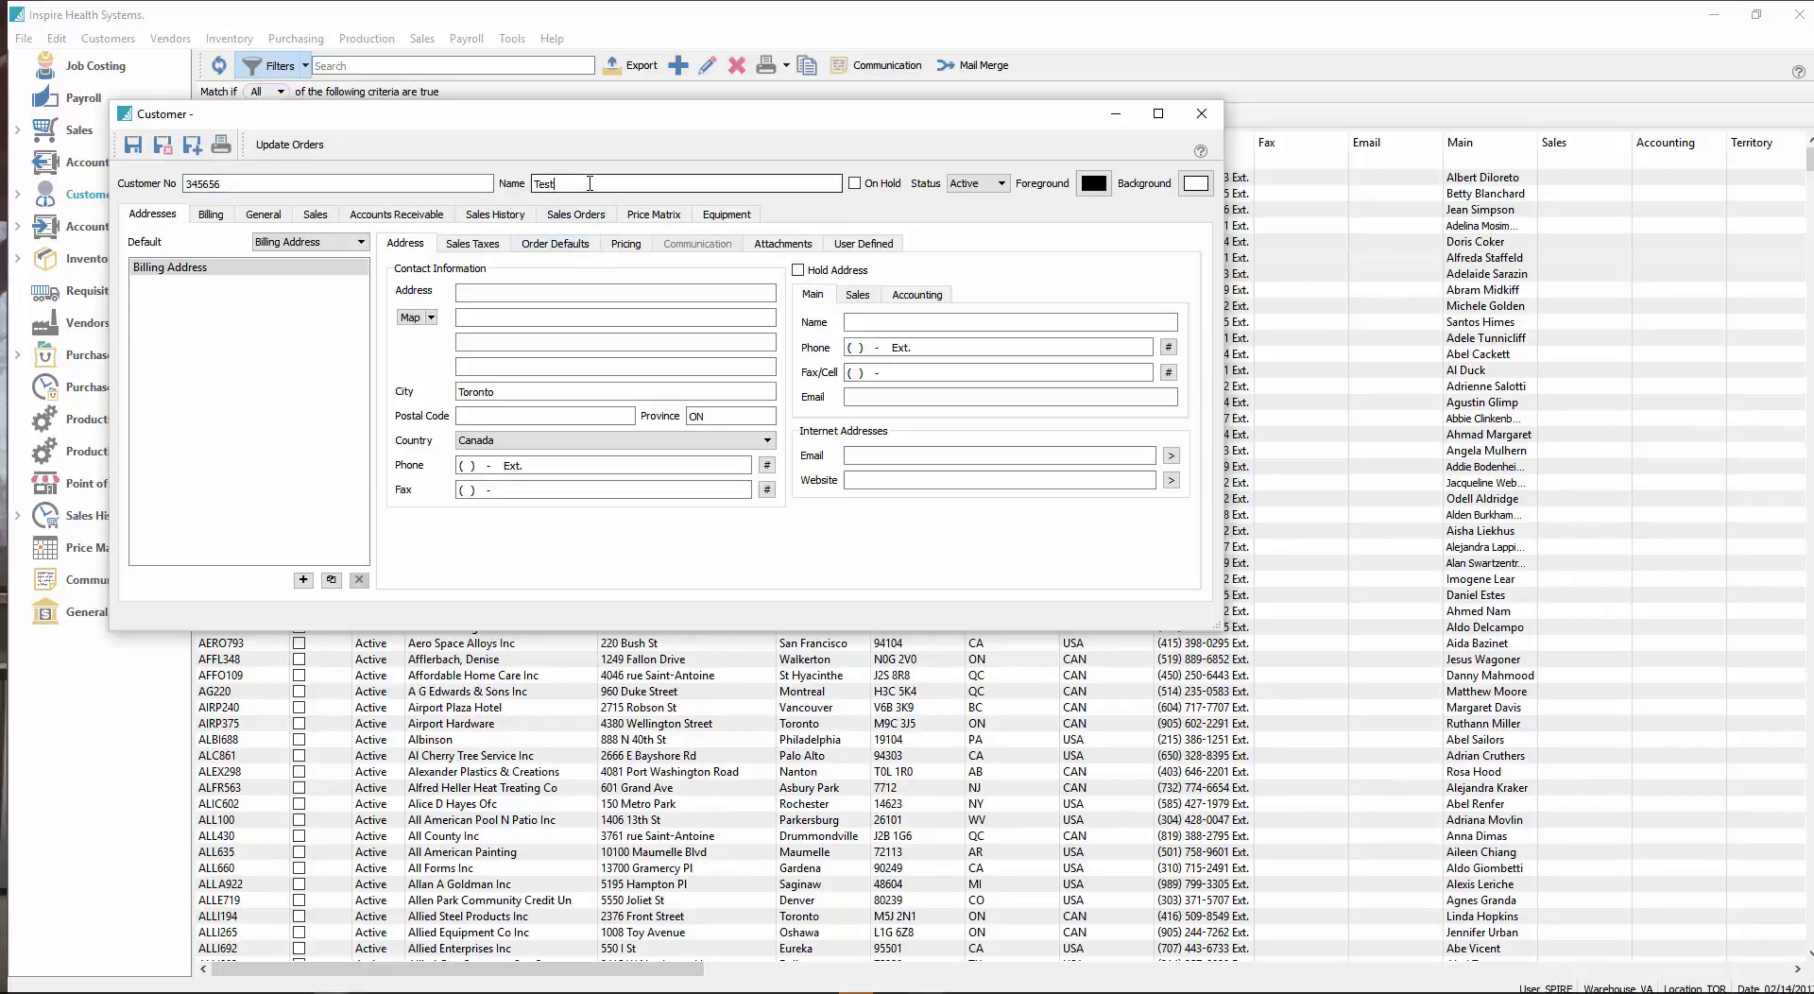
type("Test")
left_click(519, 289)
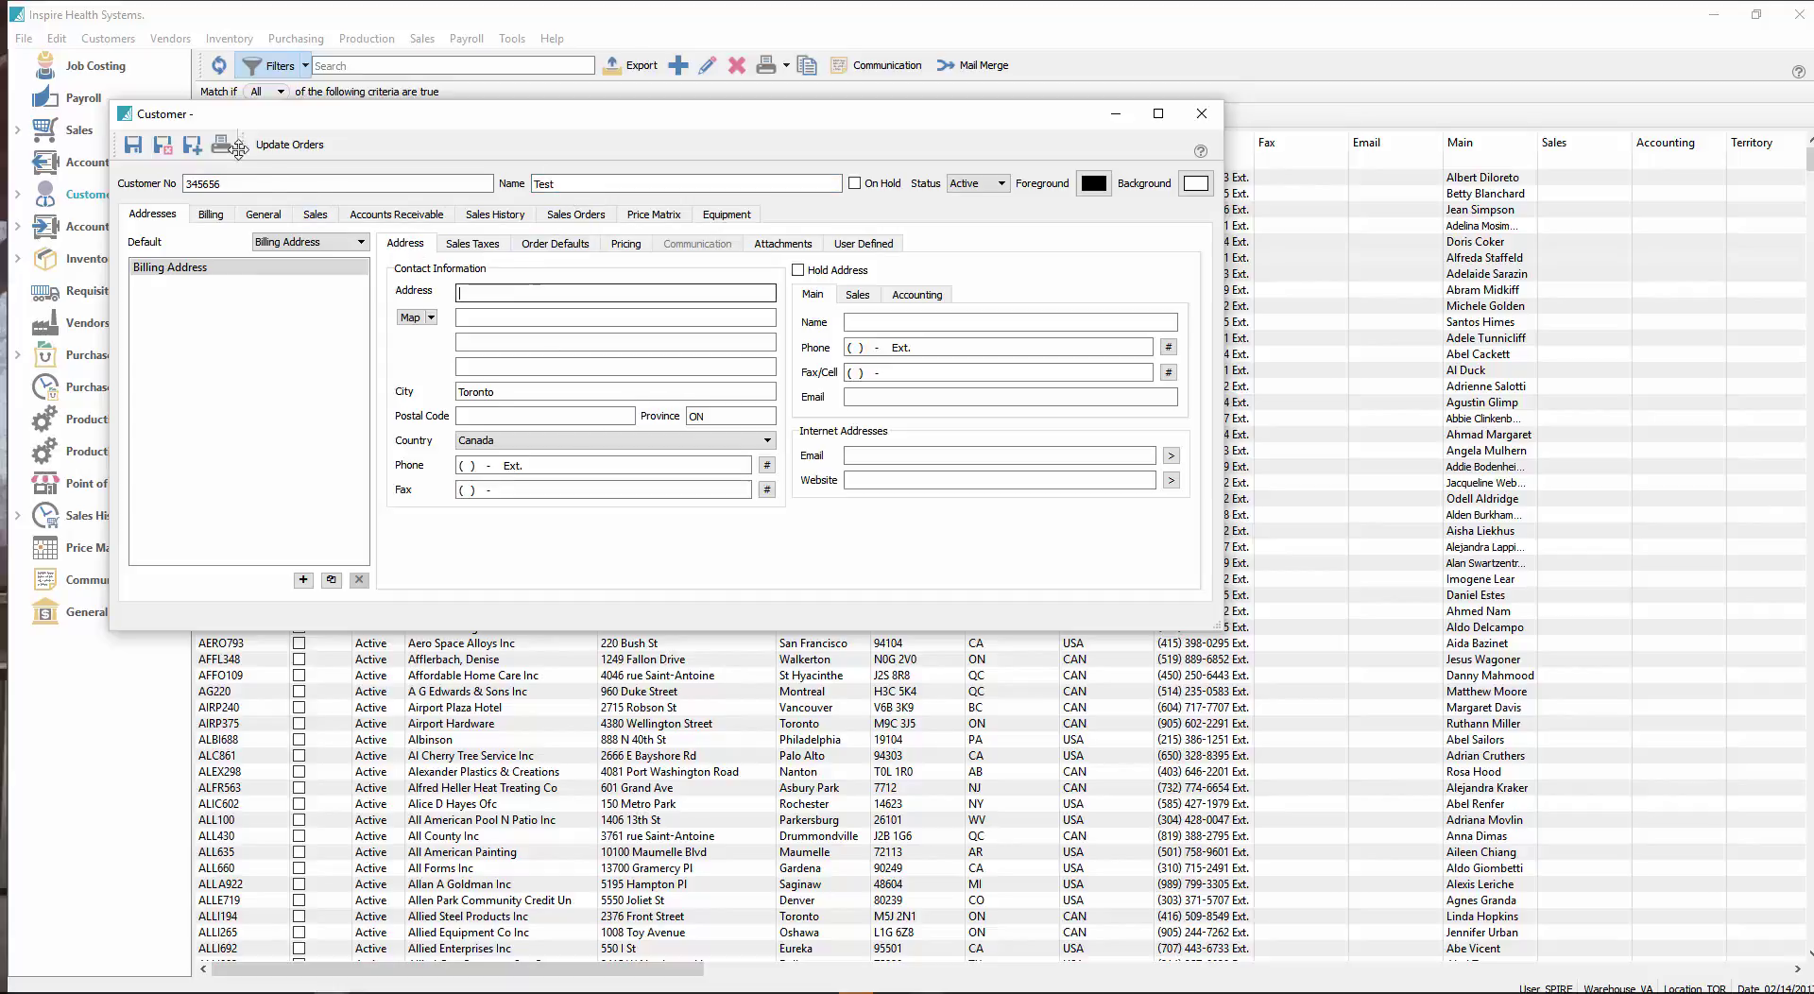
left_click(191, 146)
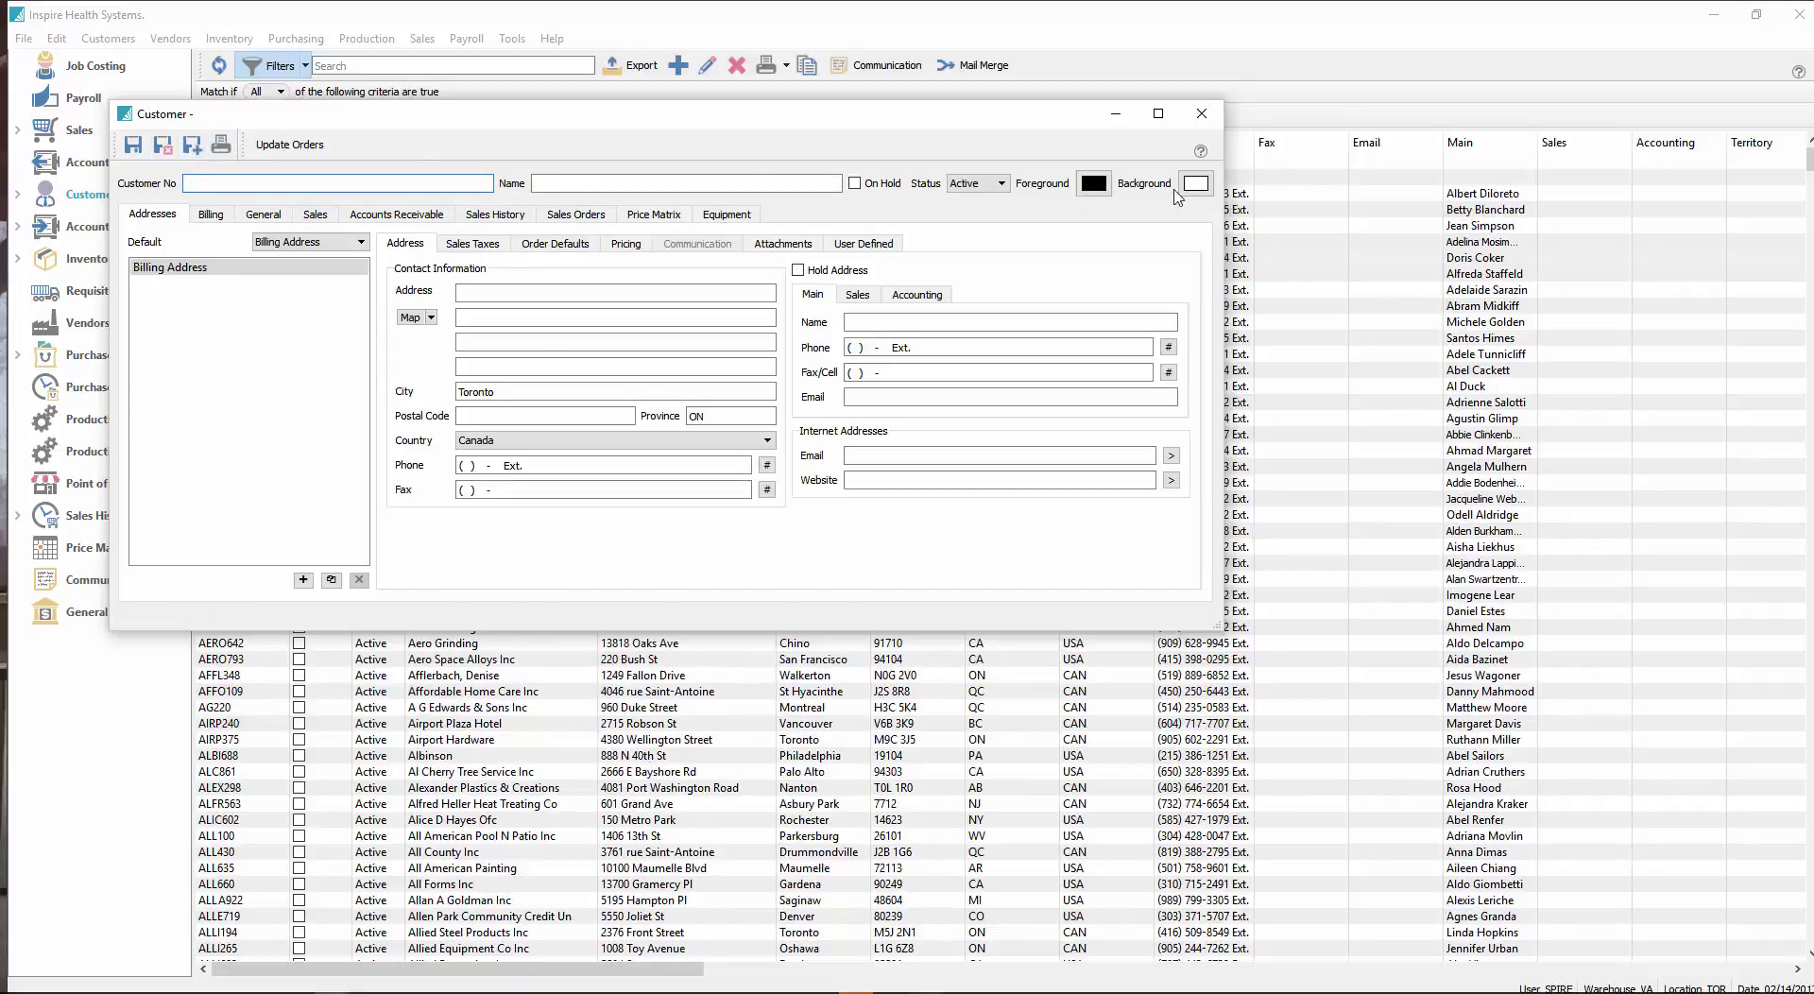
left_click(1202, 114)
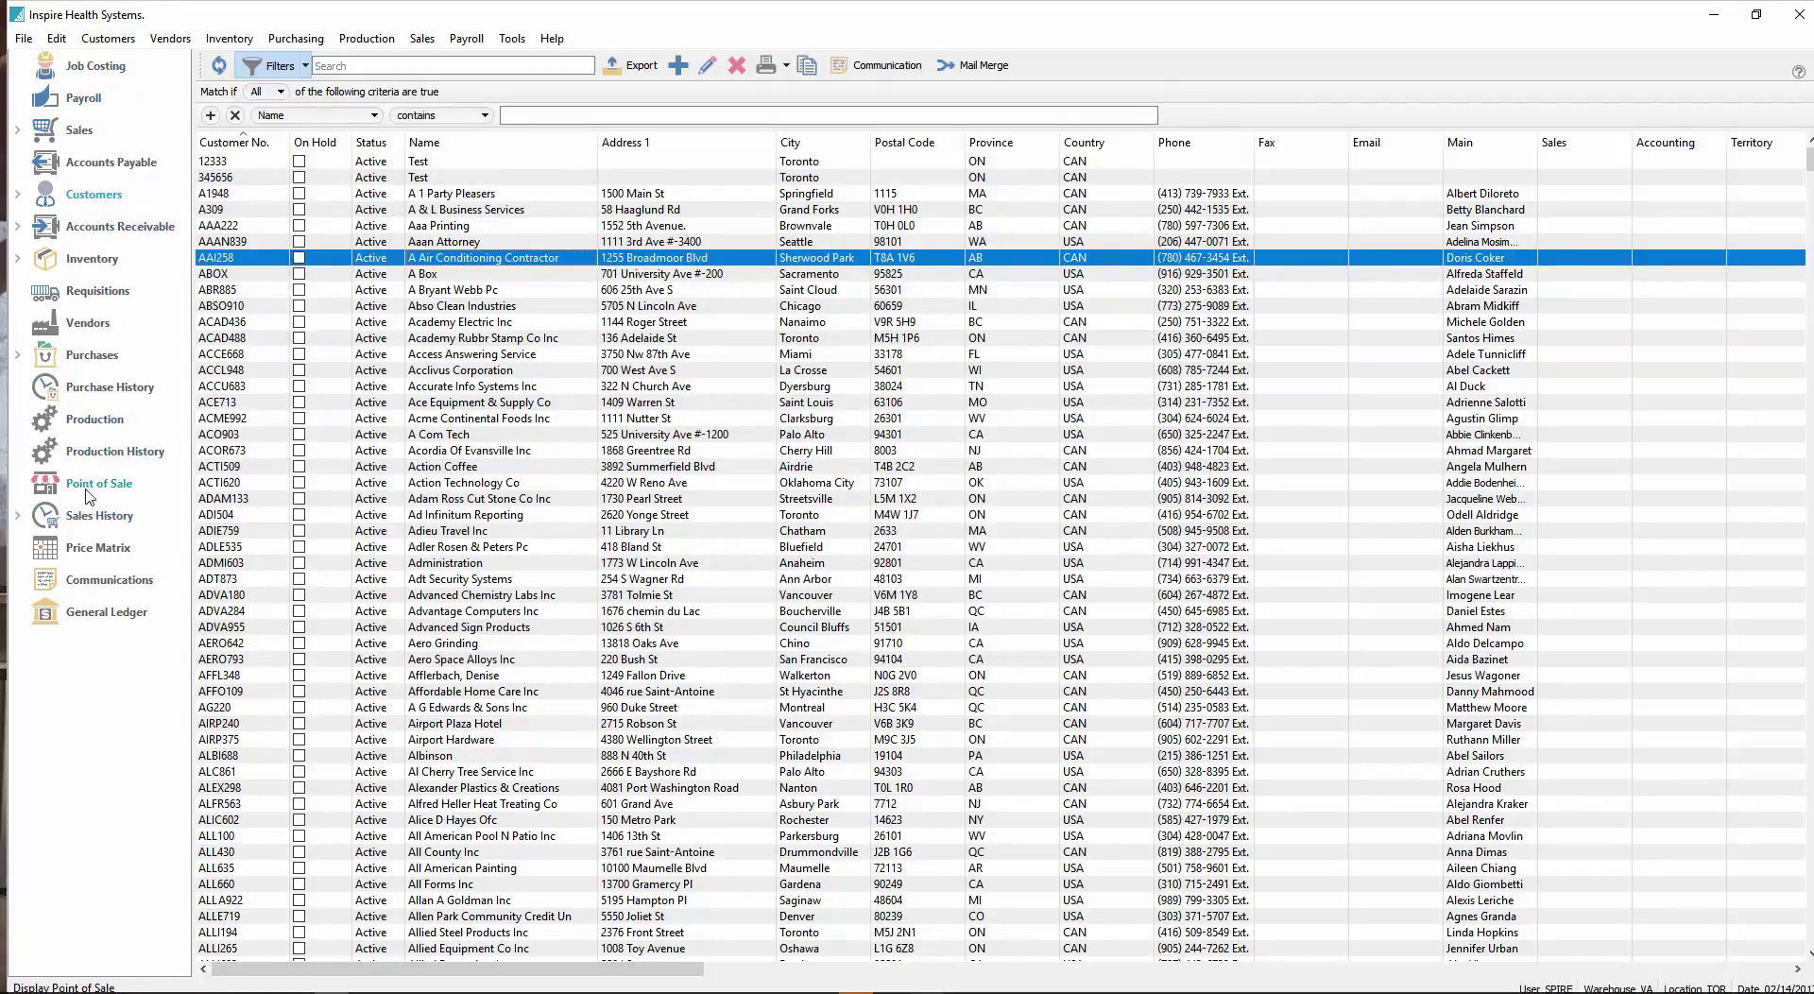
left_click(95, 131)
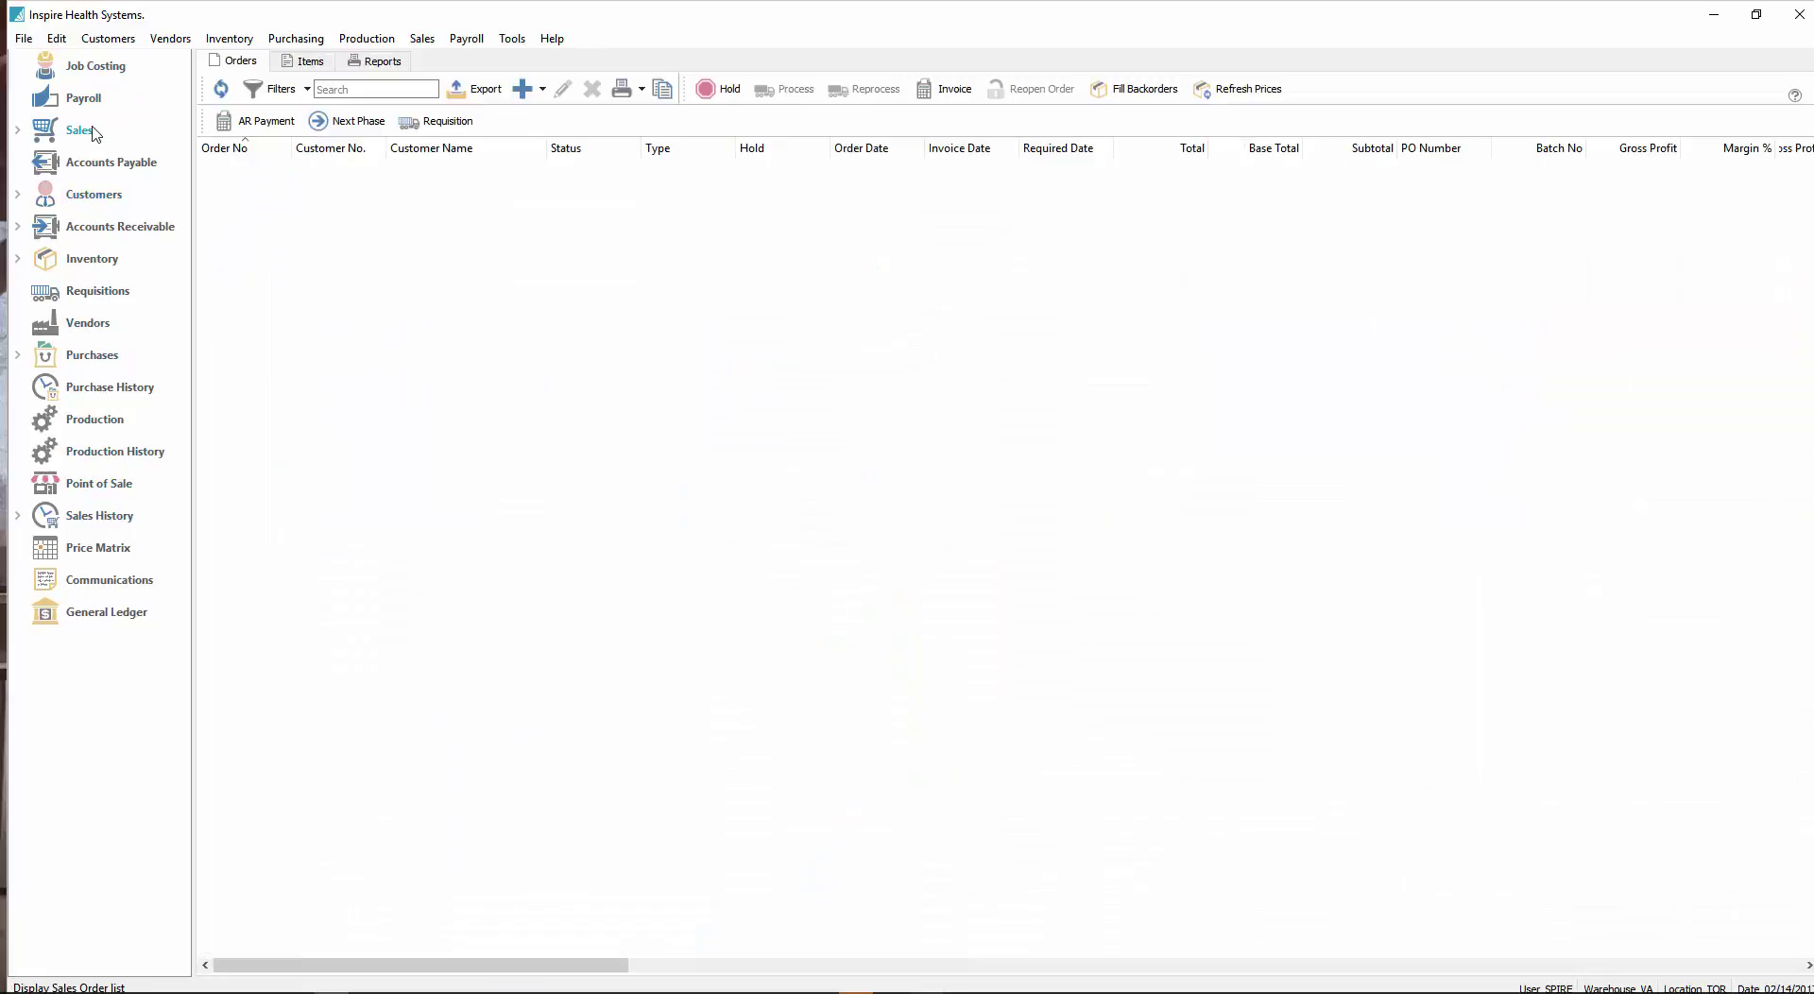
left_click(522, 89)
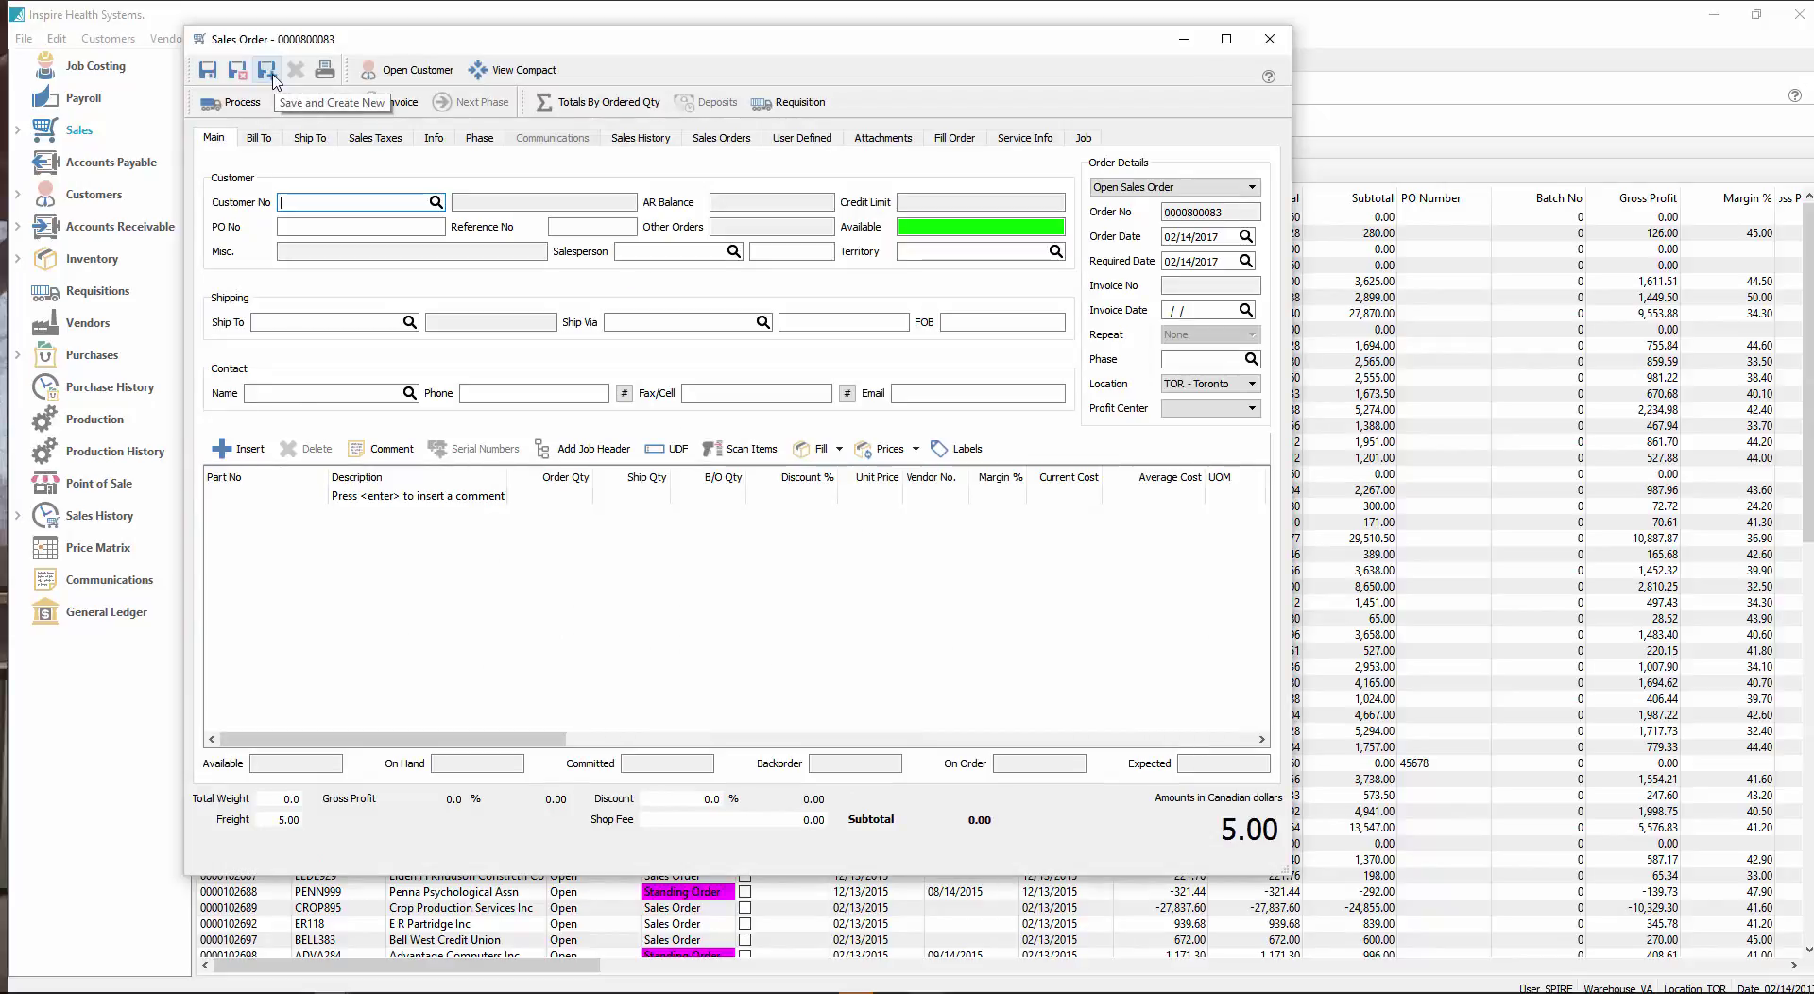
key("Escape")
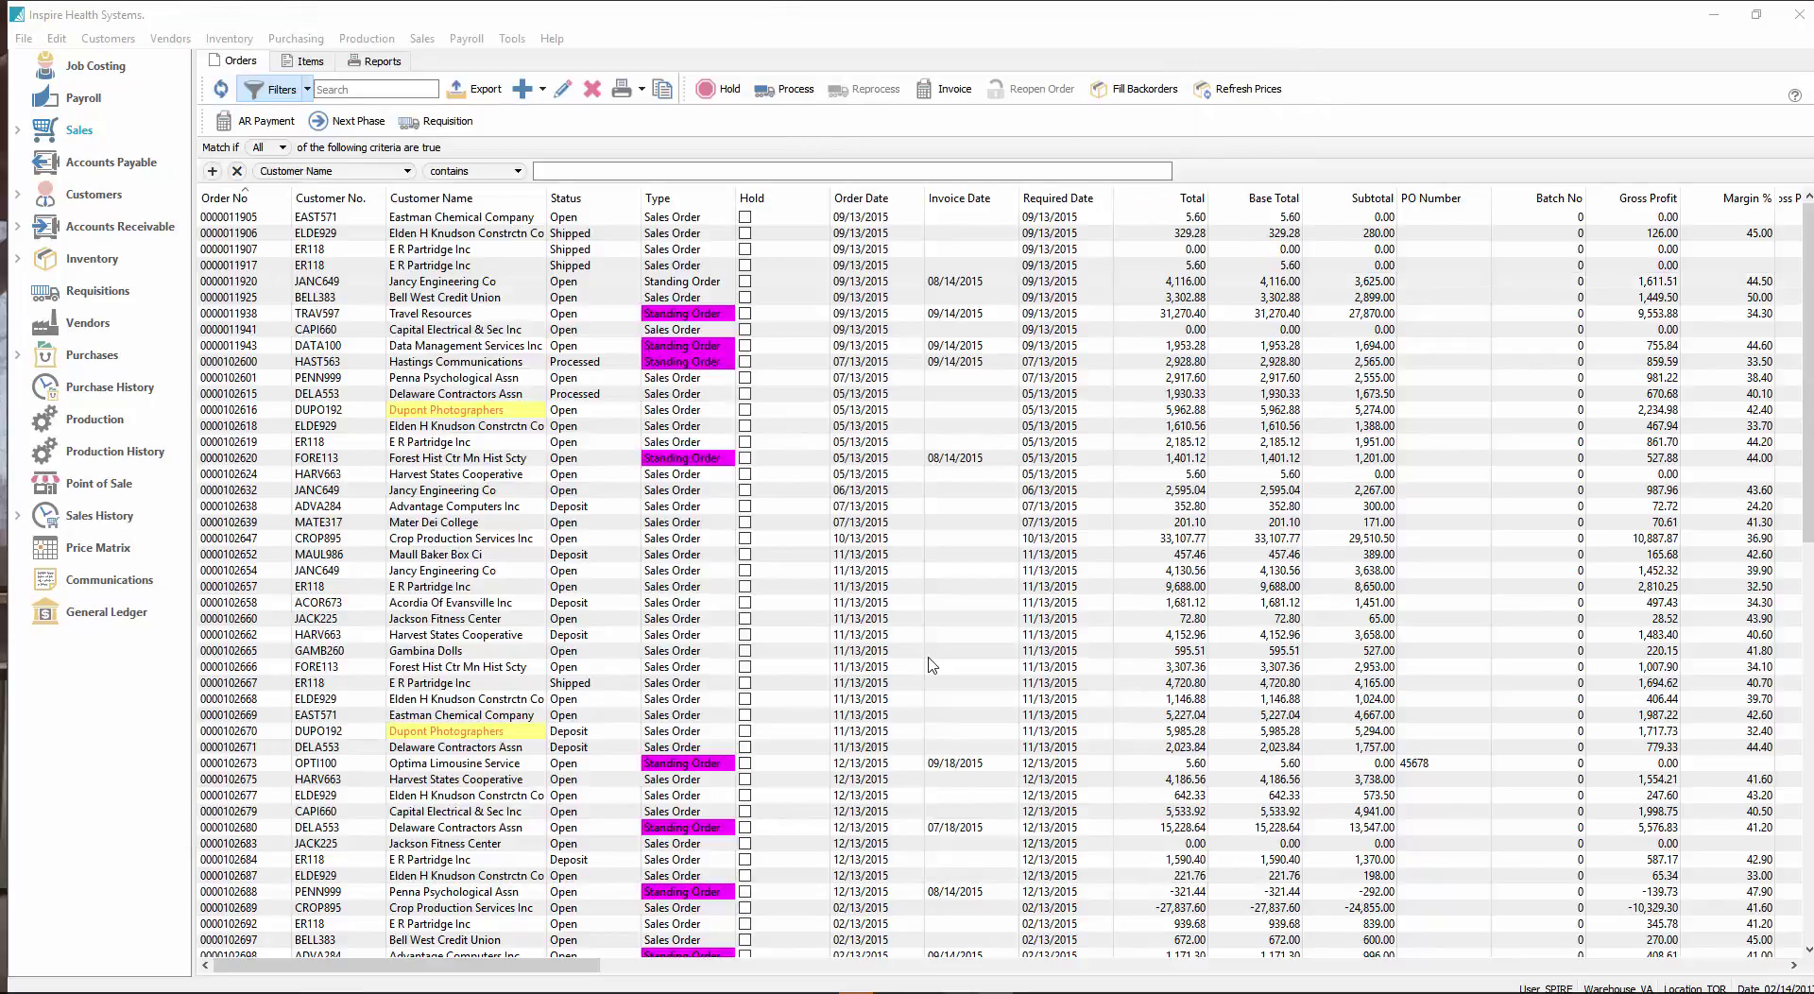